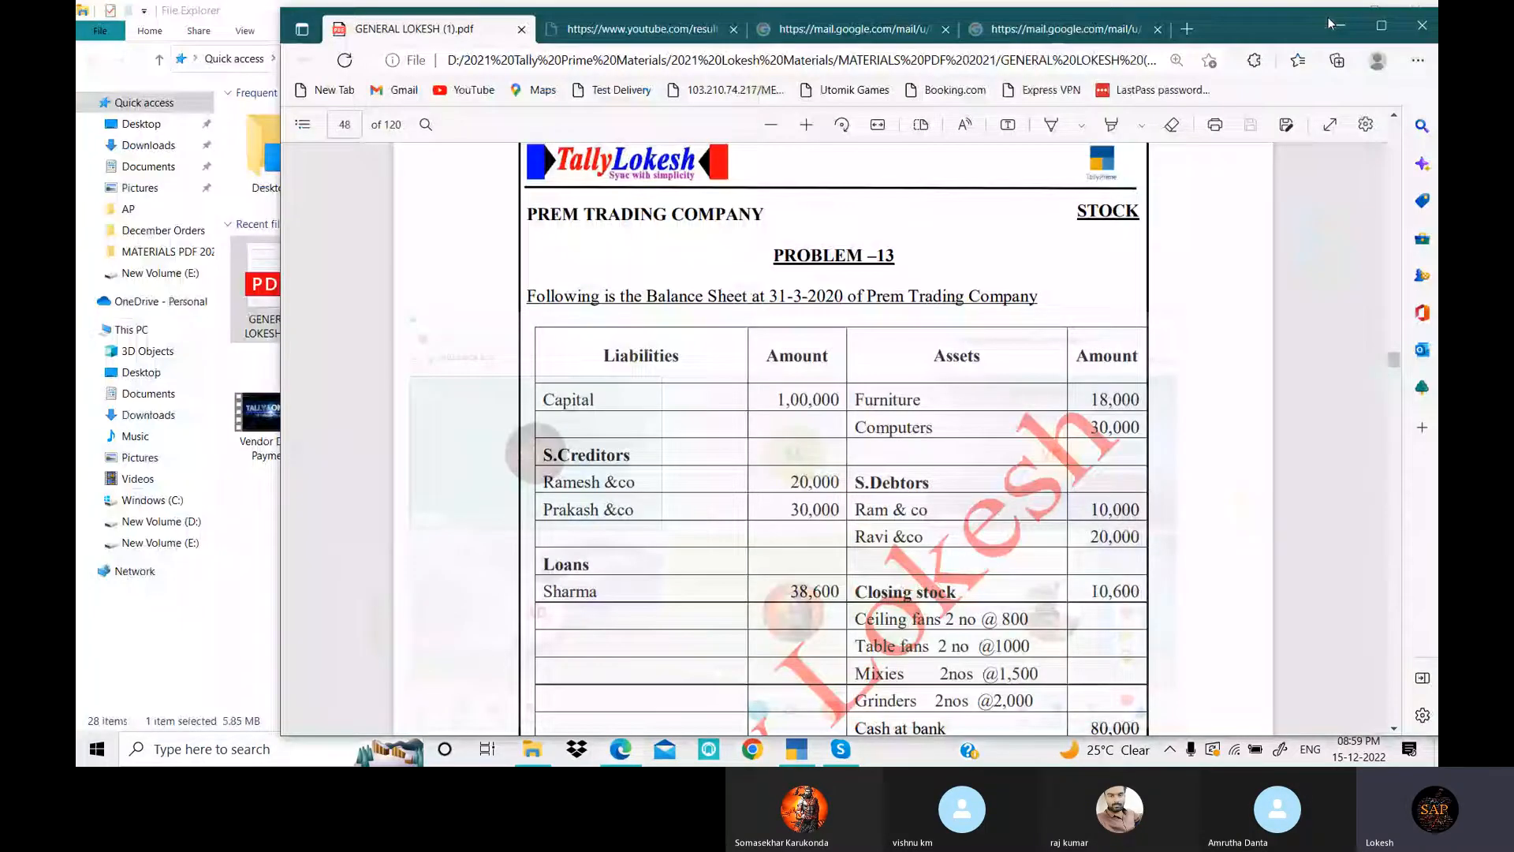
- Maximize the window of the GENERAL LOKESH (1).pdf document at Problem 13, Prem Trading Company
scroll(851, 405, down, 2)
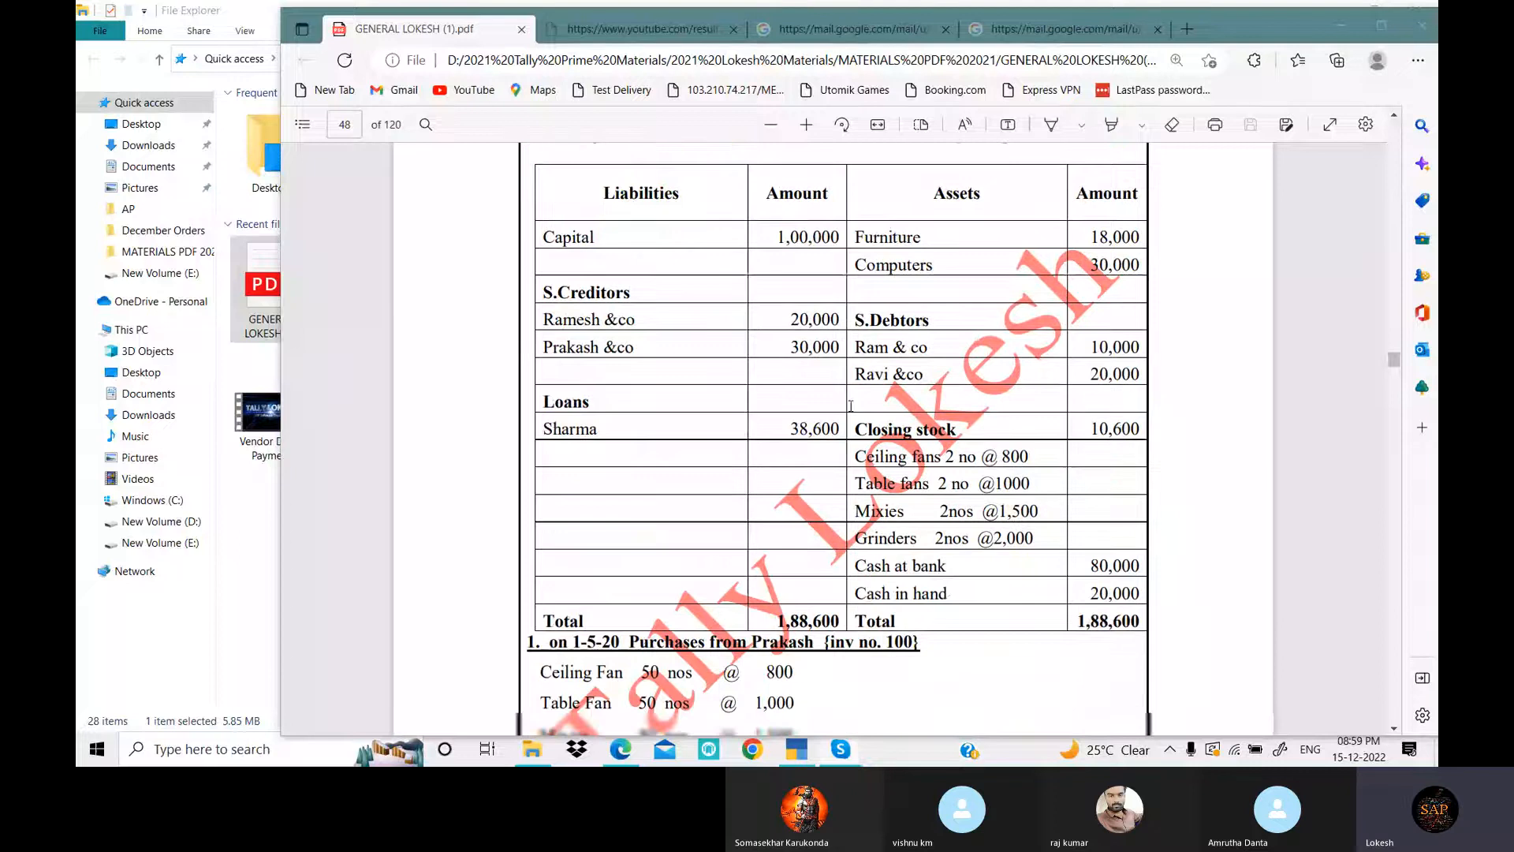
scroll(851, 406, down, 5)
scroll(836, 402, up, 6)
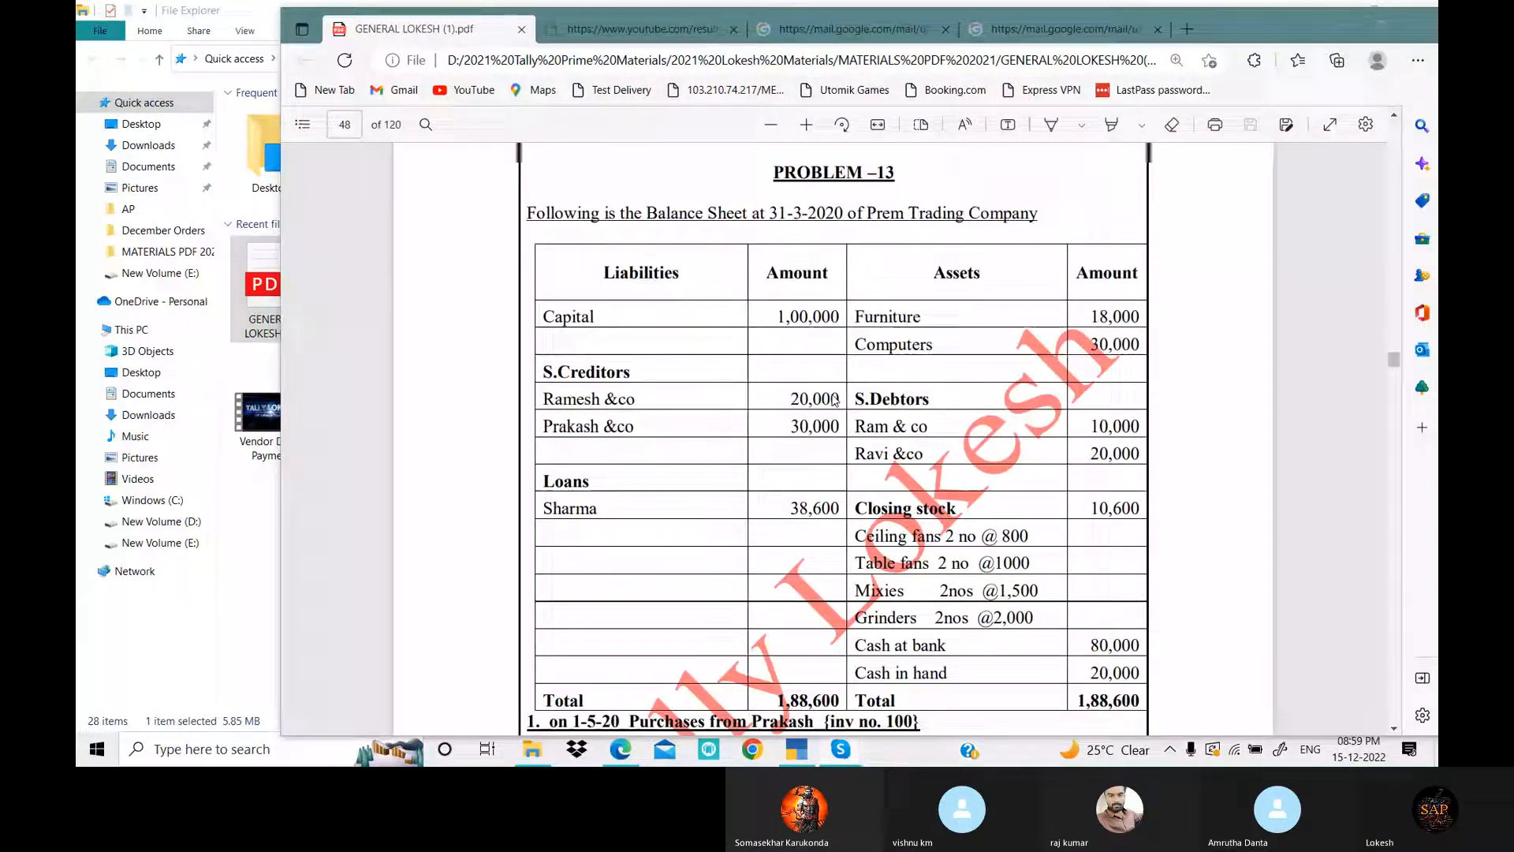
scroll(835, 401, up, 1)
drag(1301, 26, 1174, 22)
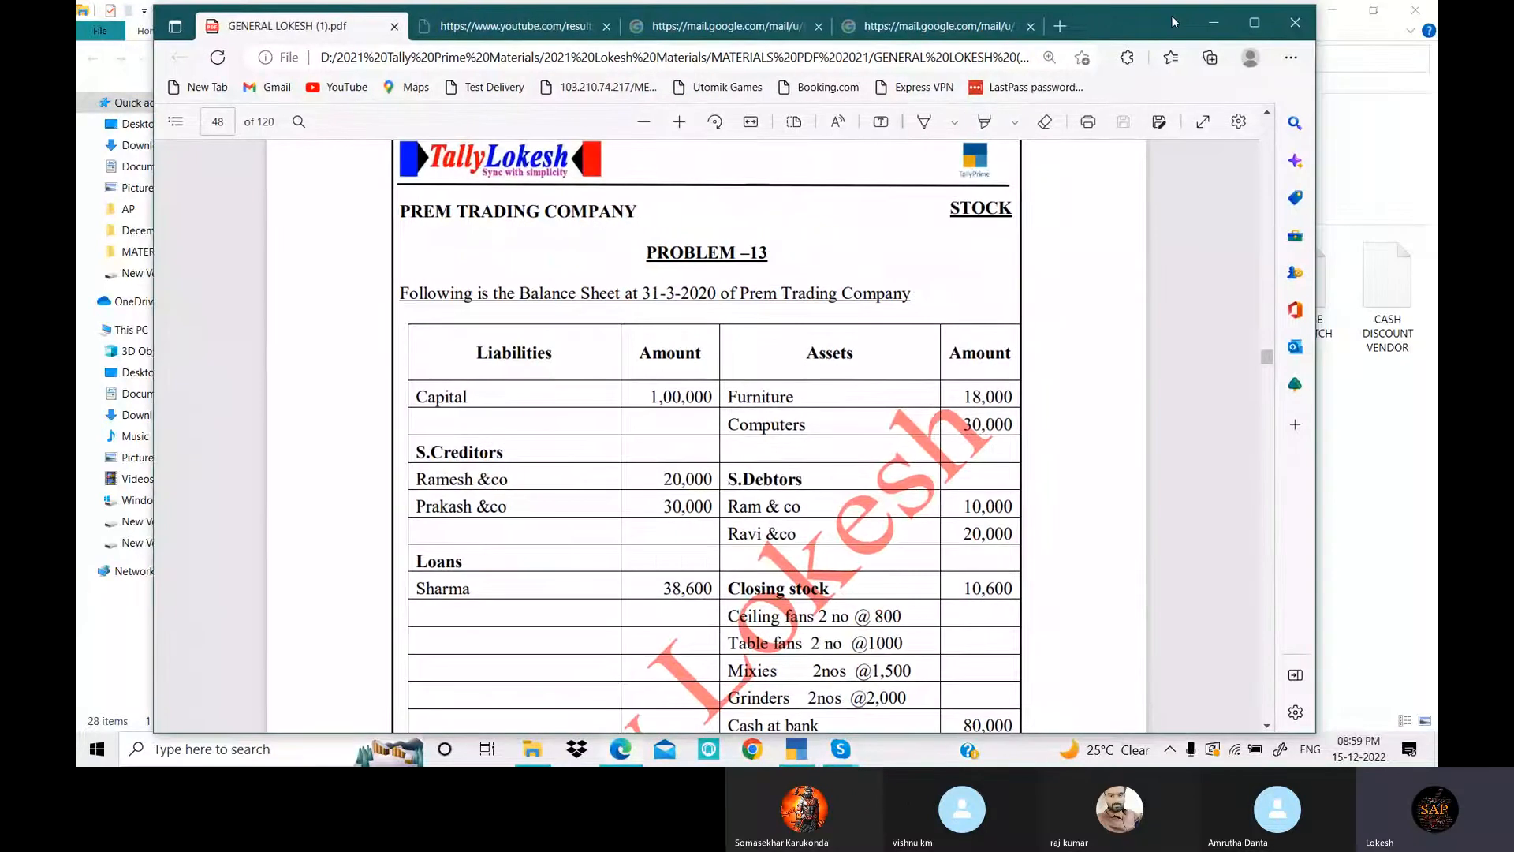
click(1254, 23)
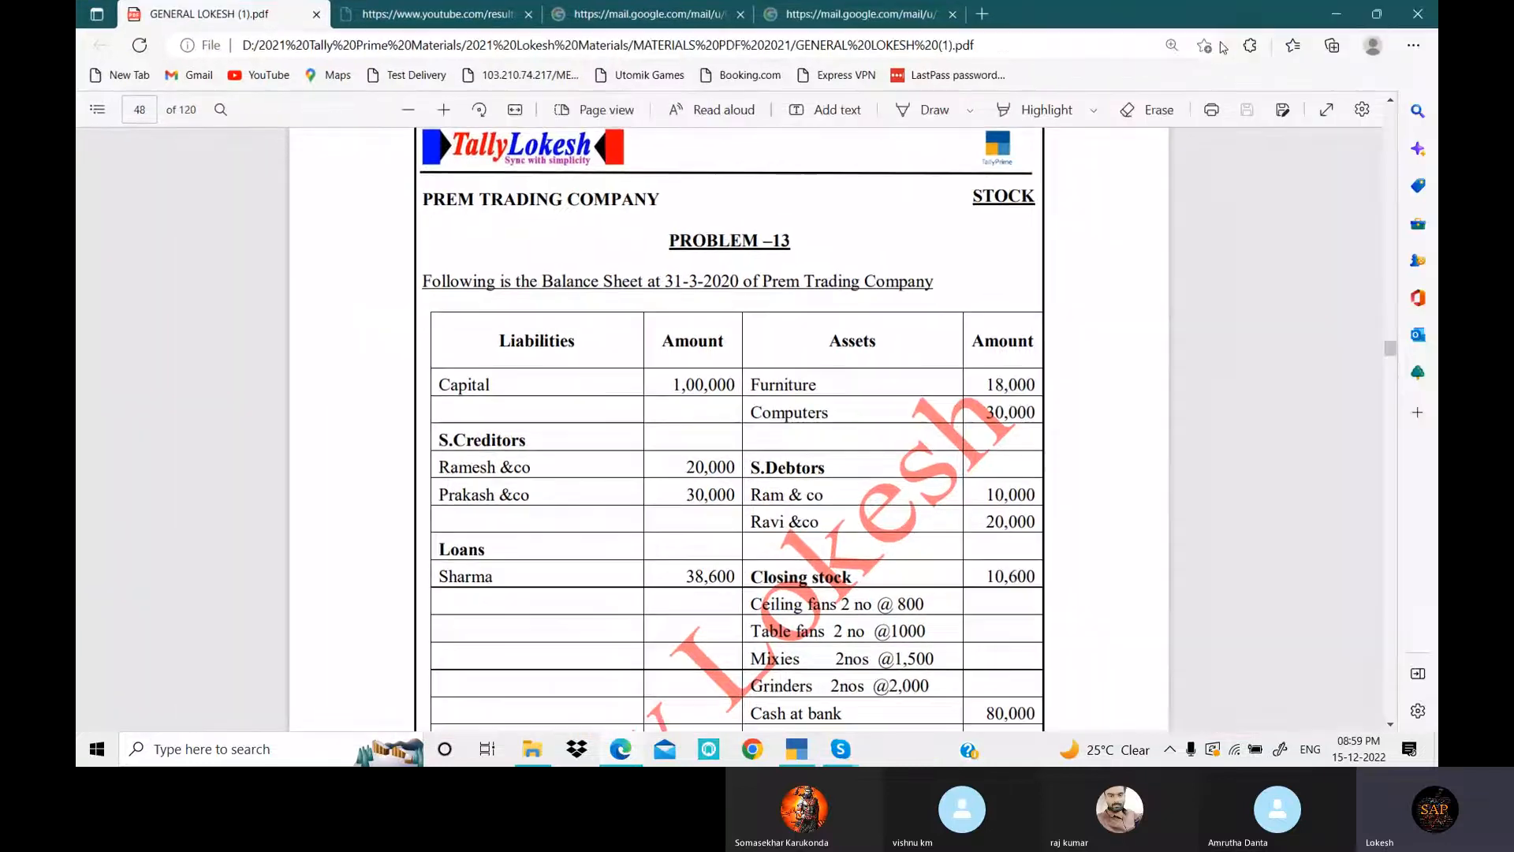
- Check the Skype group call window and minimize it to return to the problem PDF
click(316, 683)
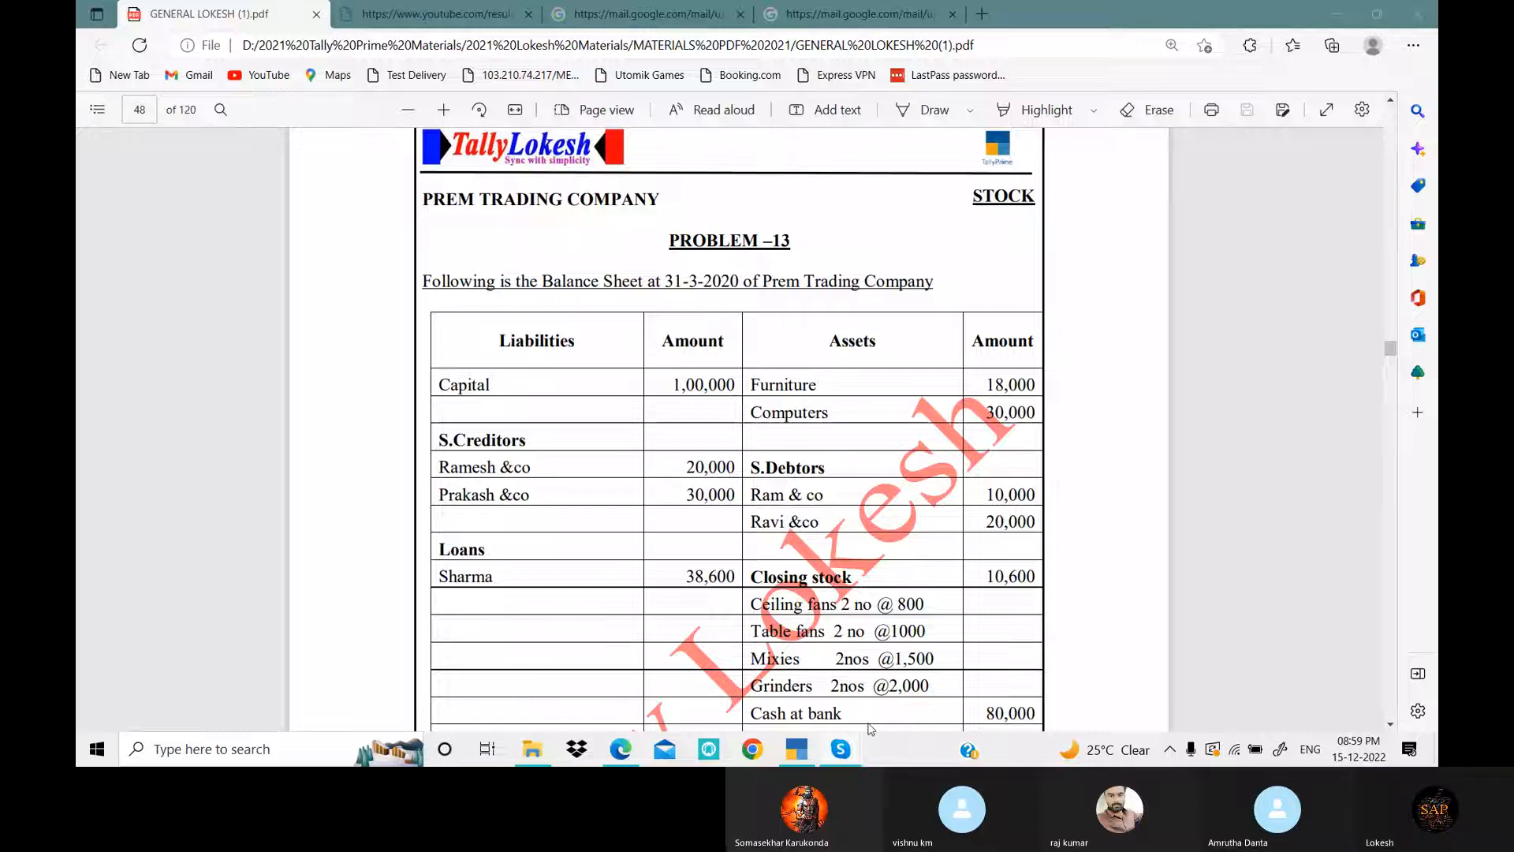
mouse_move(848, 755)
click(794, 694)
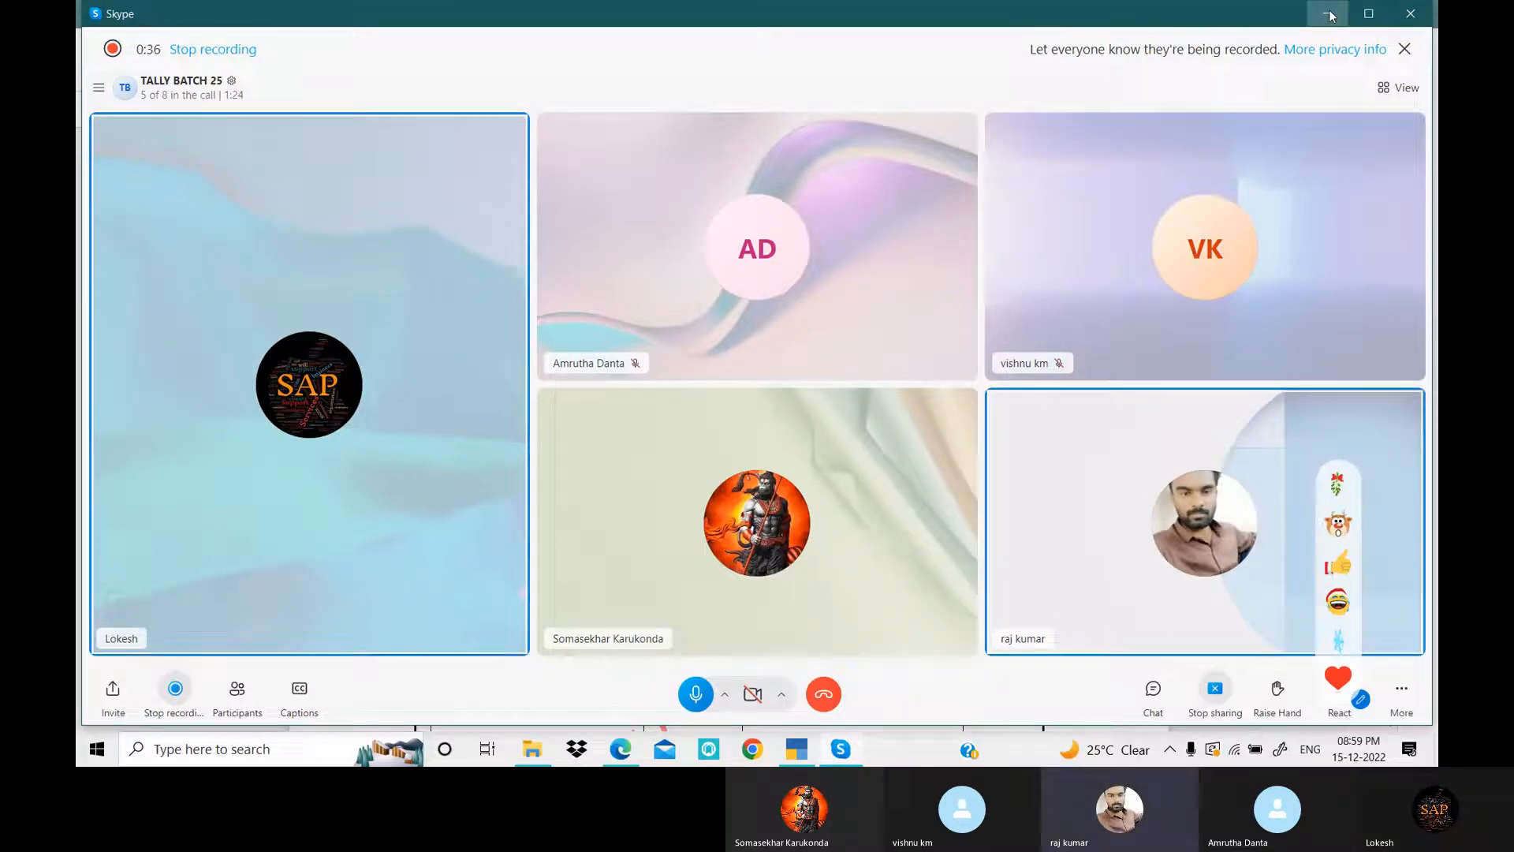
click(1331, 16)
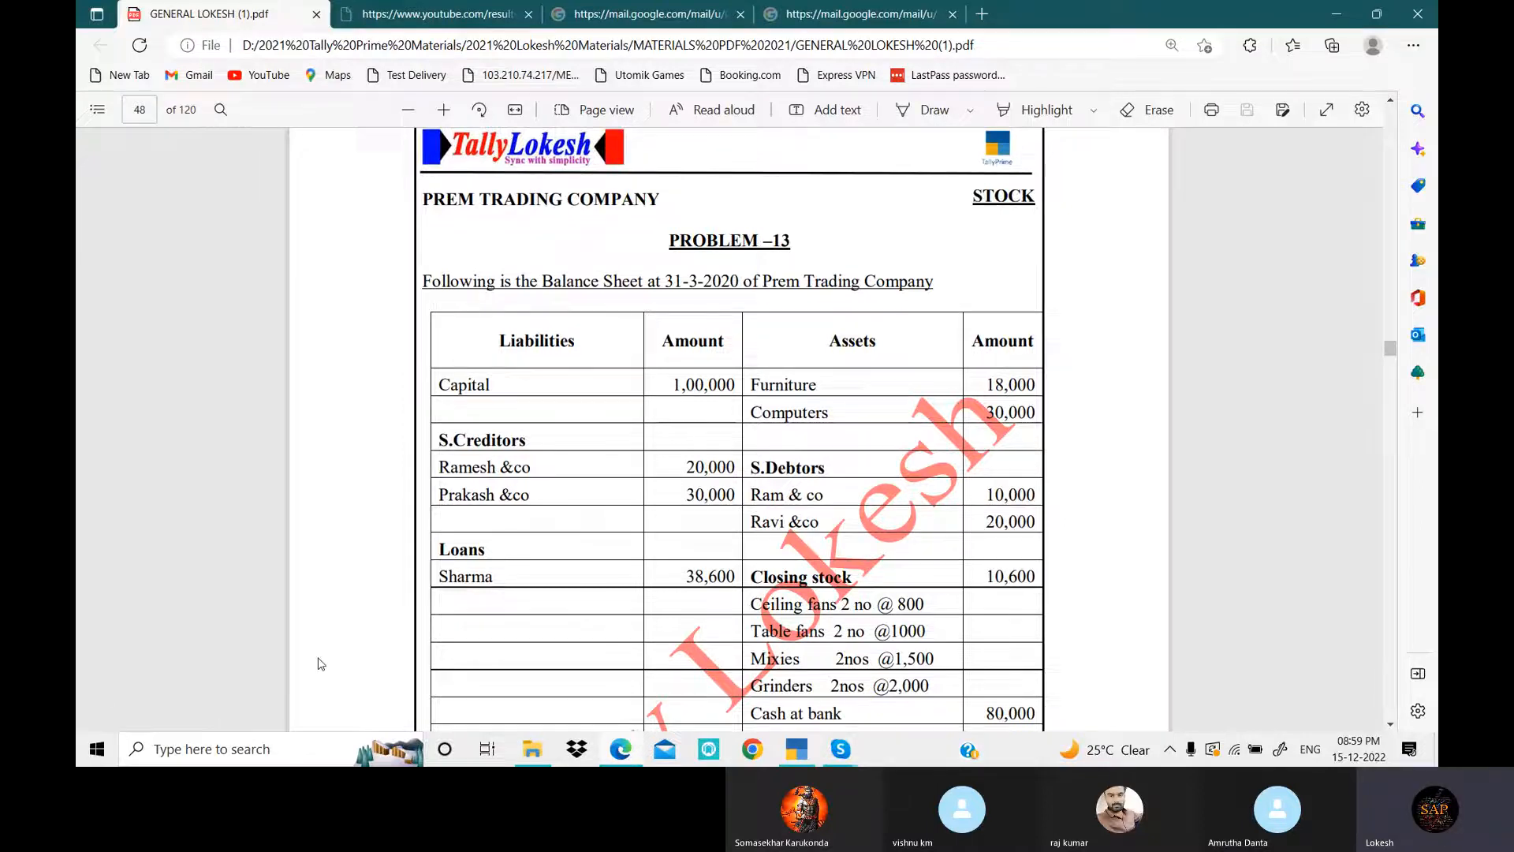
- Examine Problem 13 on pages 48 and 49 of the PDF, covering the opening balance sheet and all listed transactions
scroll(619, 473, down, 6)
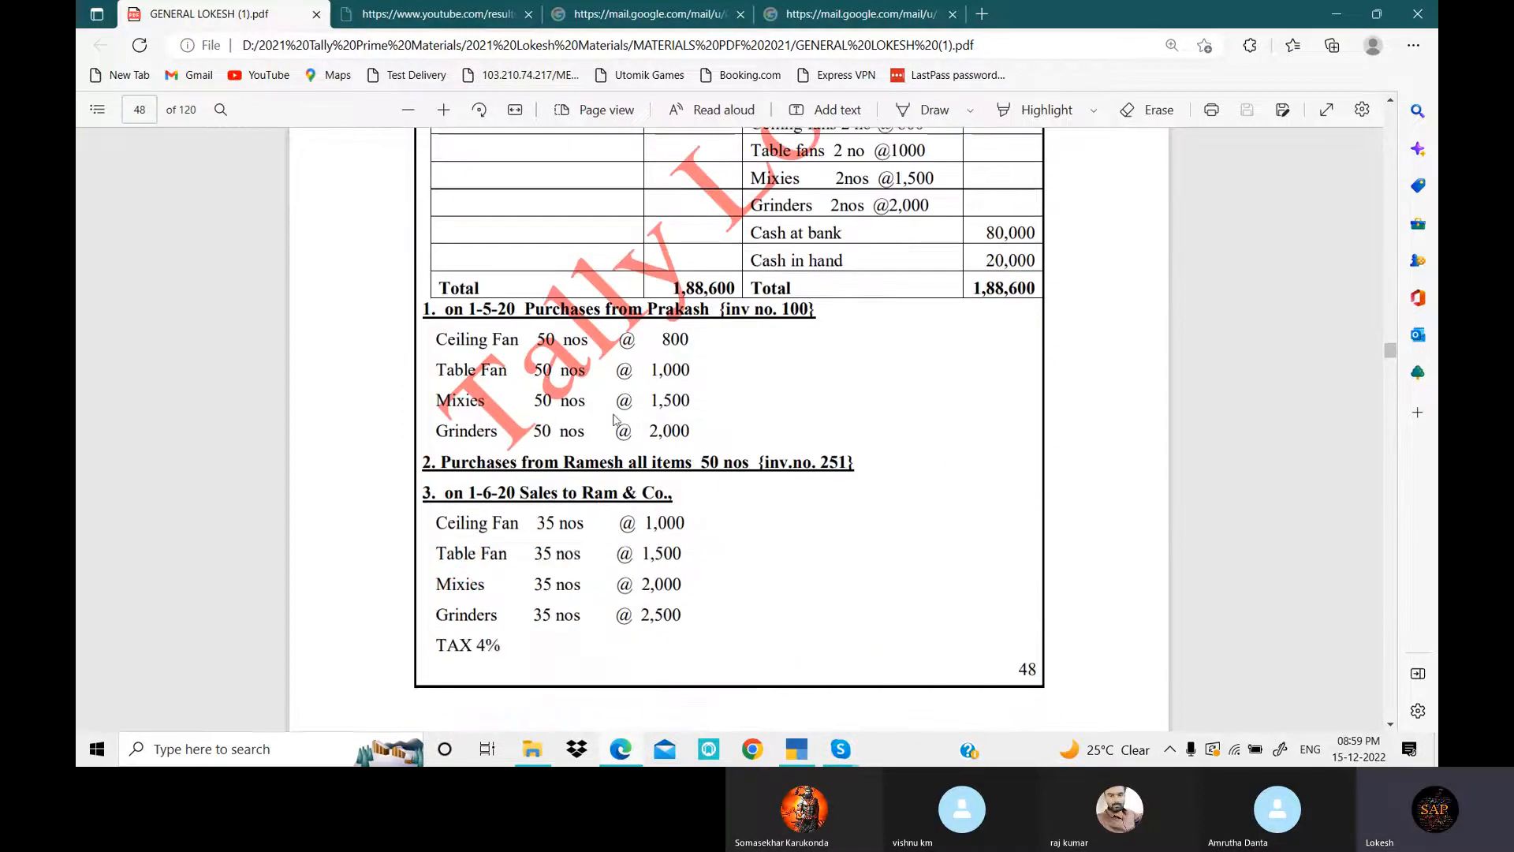
scroll(614, 418, up, 6)
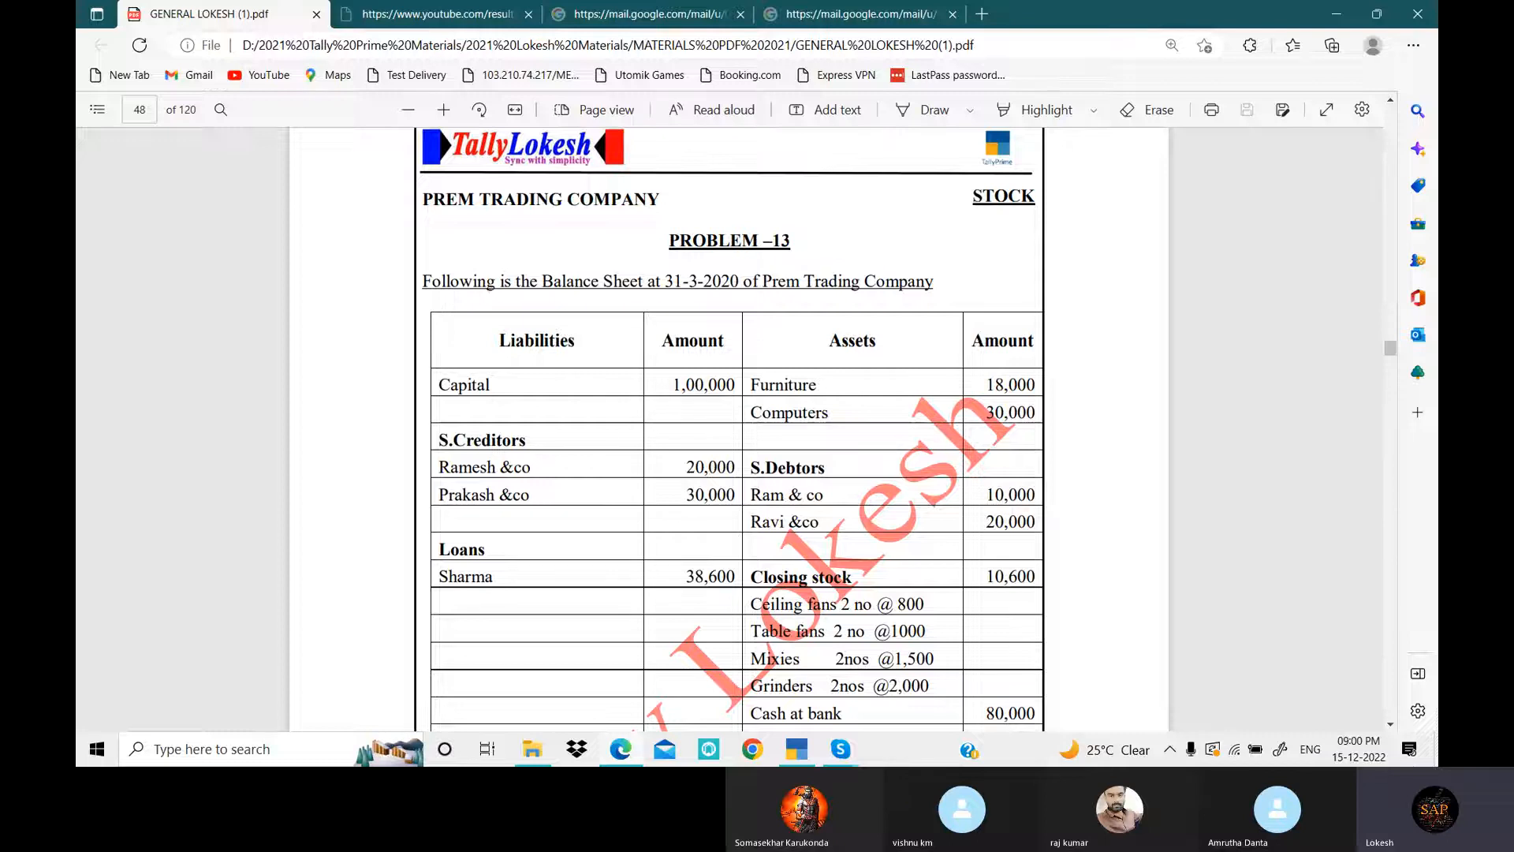
scroll(917, 536, down, 3)
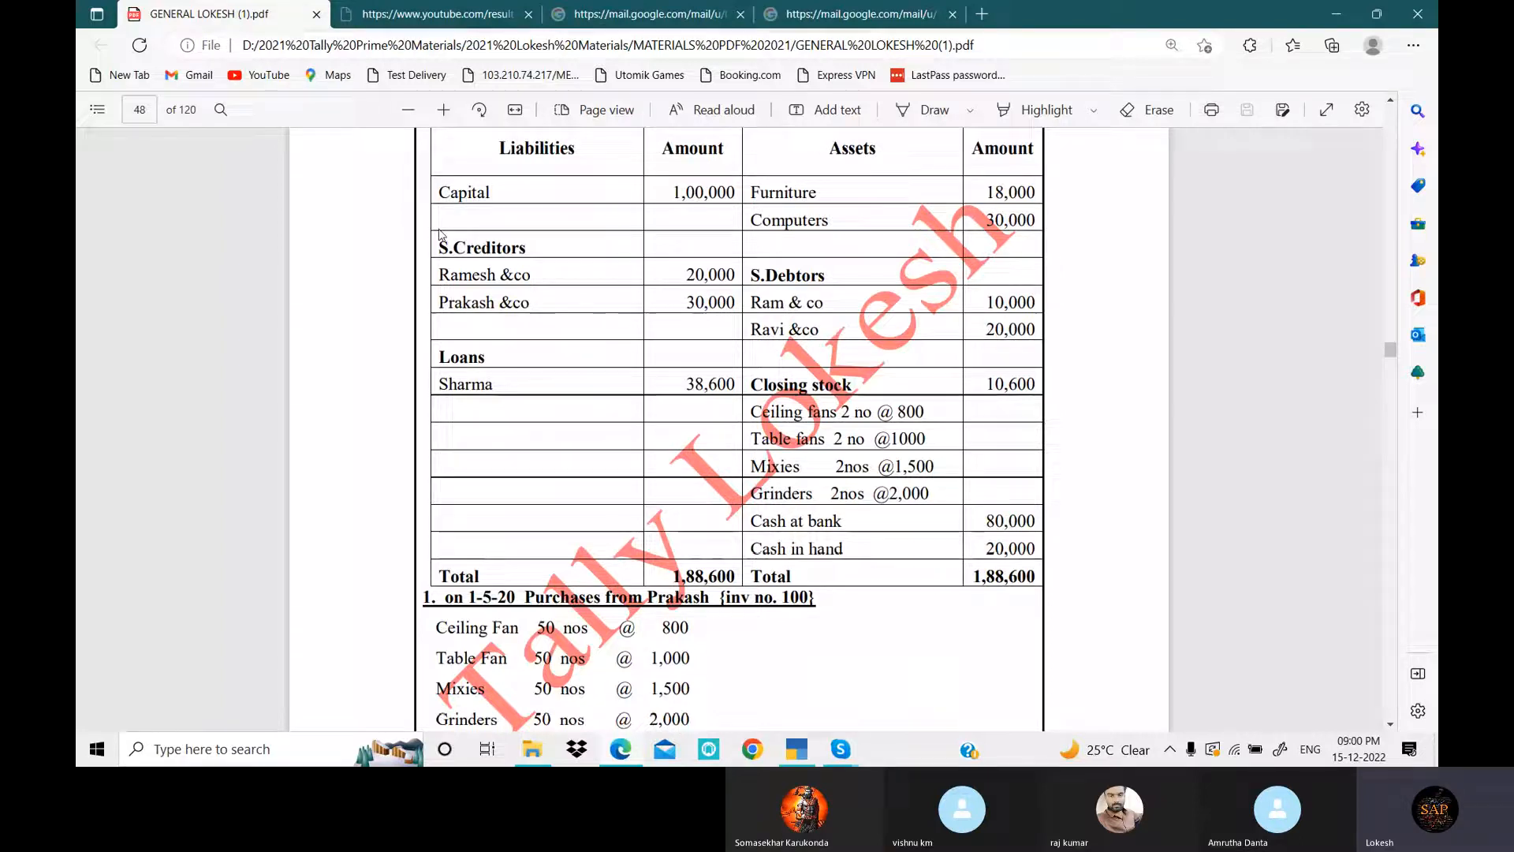
scroll(454, 233, up, 1)
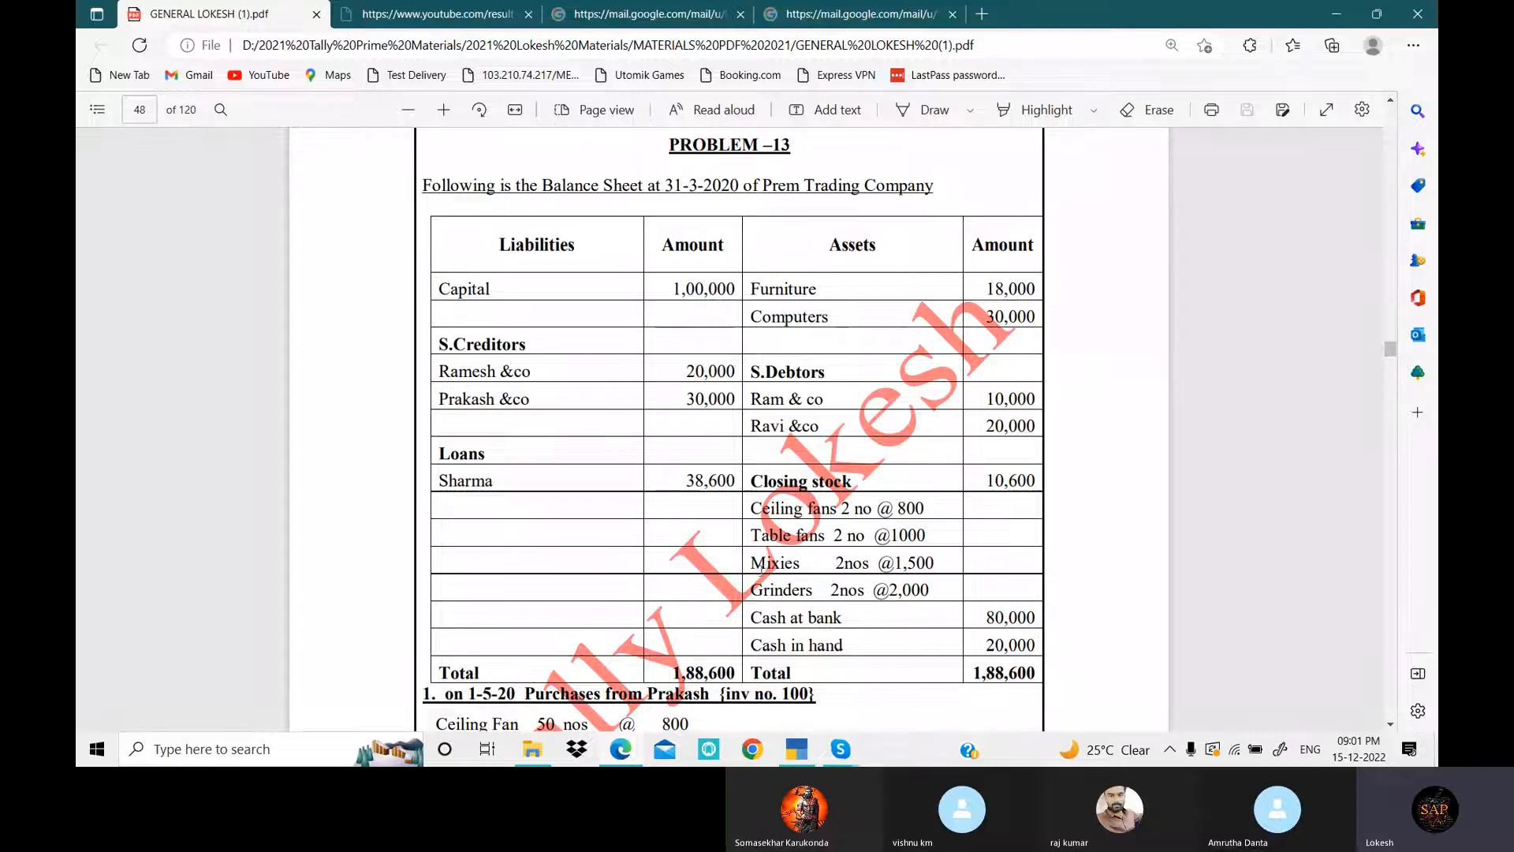
scroll(795, 483, down, 2)
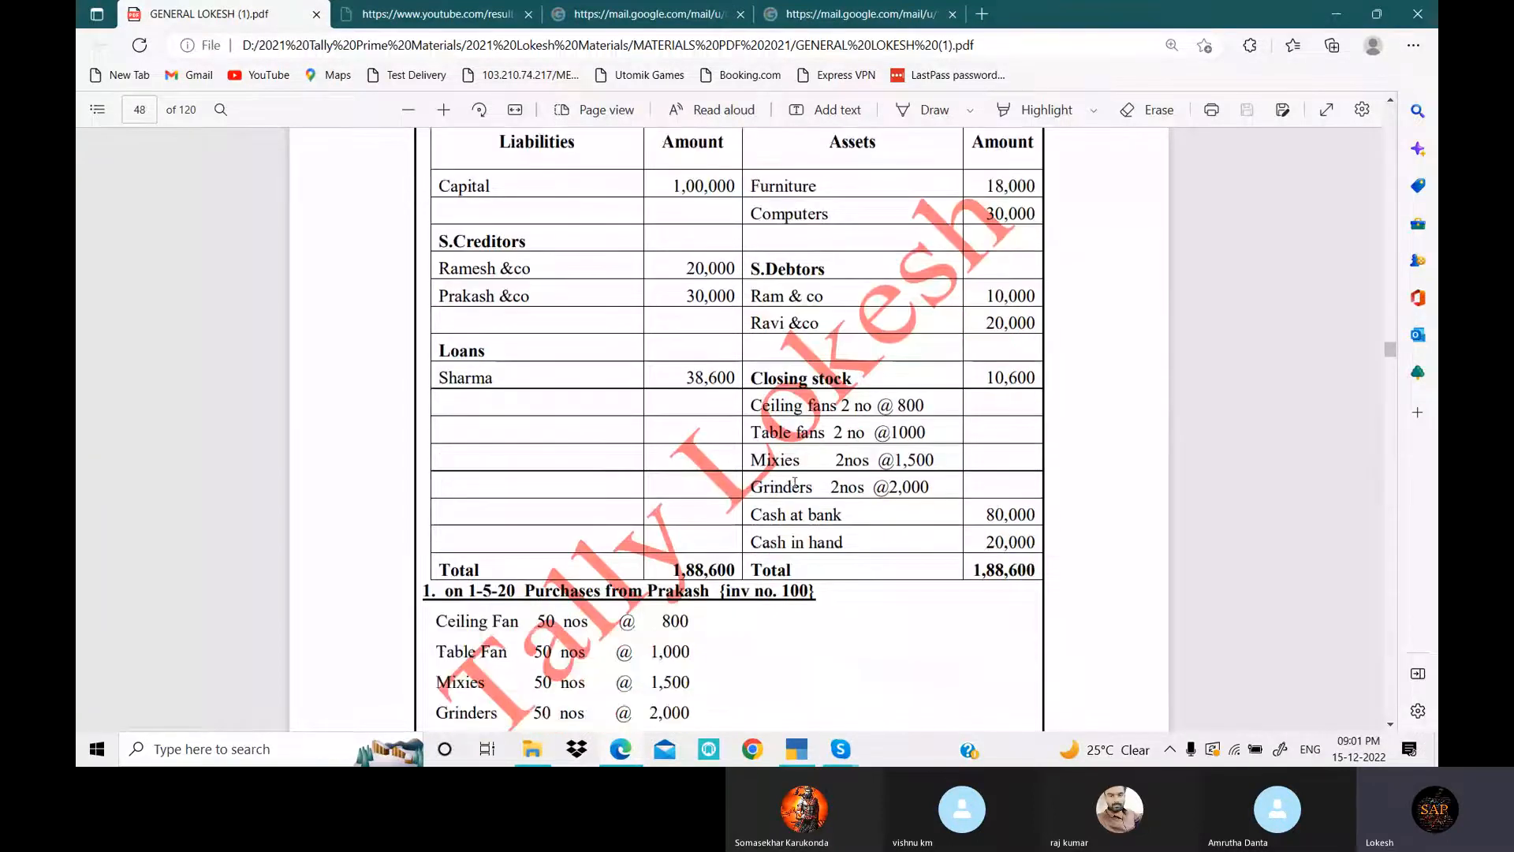
scroll(795, 482, down, 8)
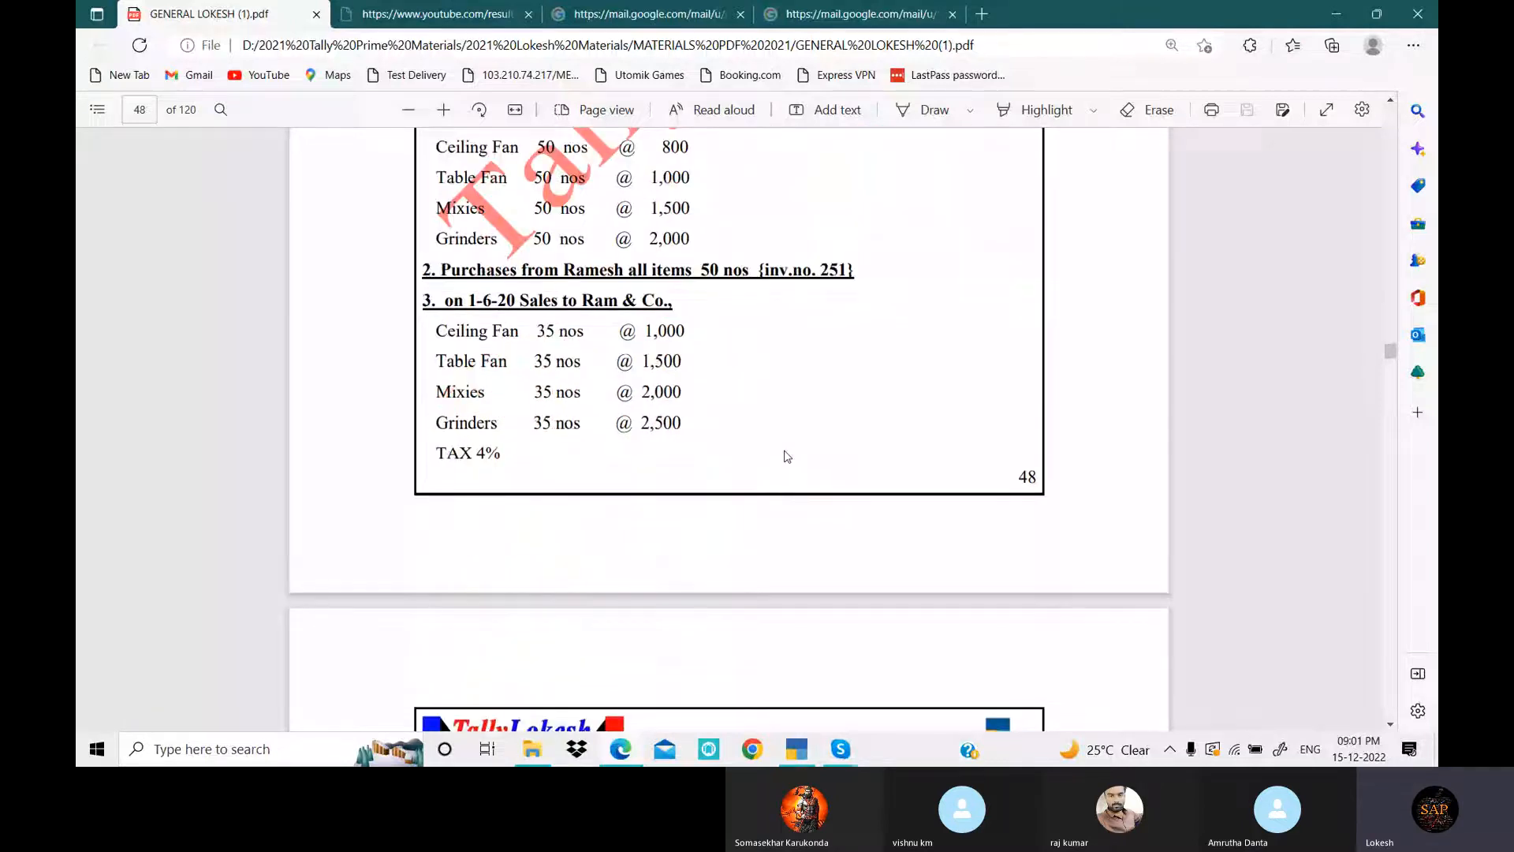
scroll(787, 456, down, 6)
scroll(787, 456, down, 6)
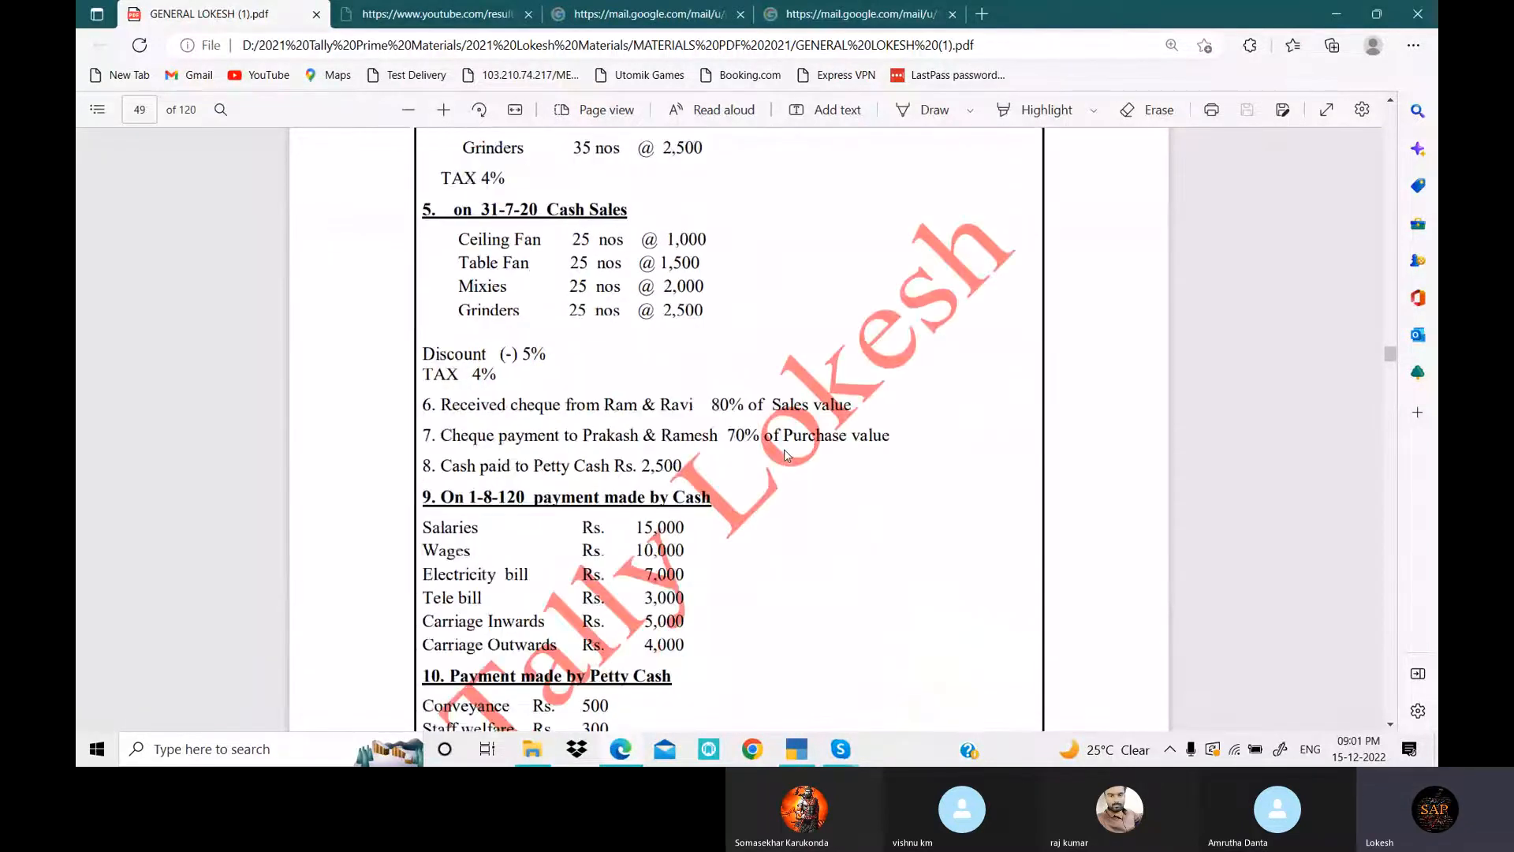
scroll(786, 455, down, 2)
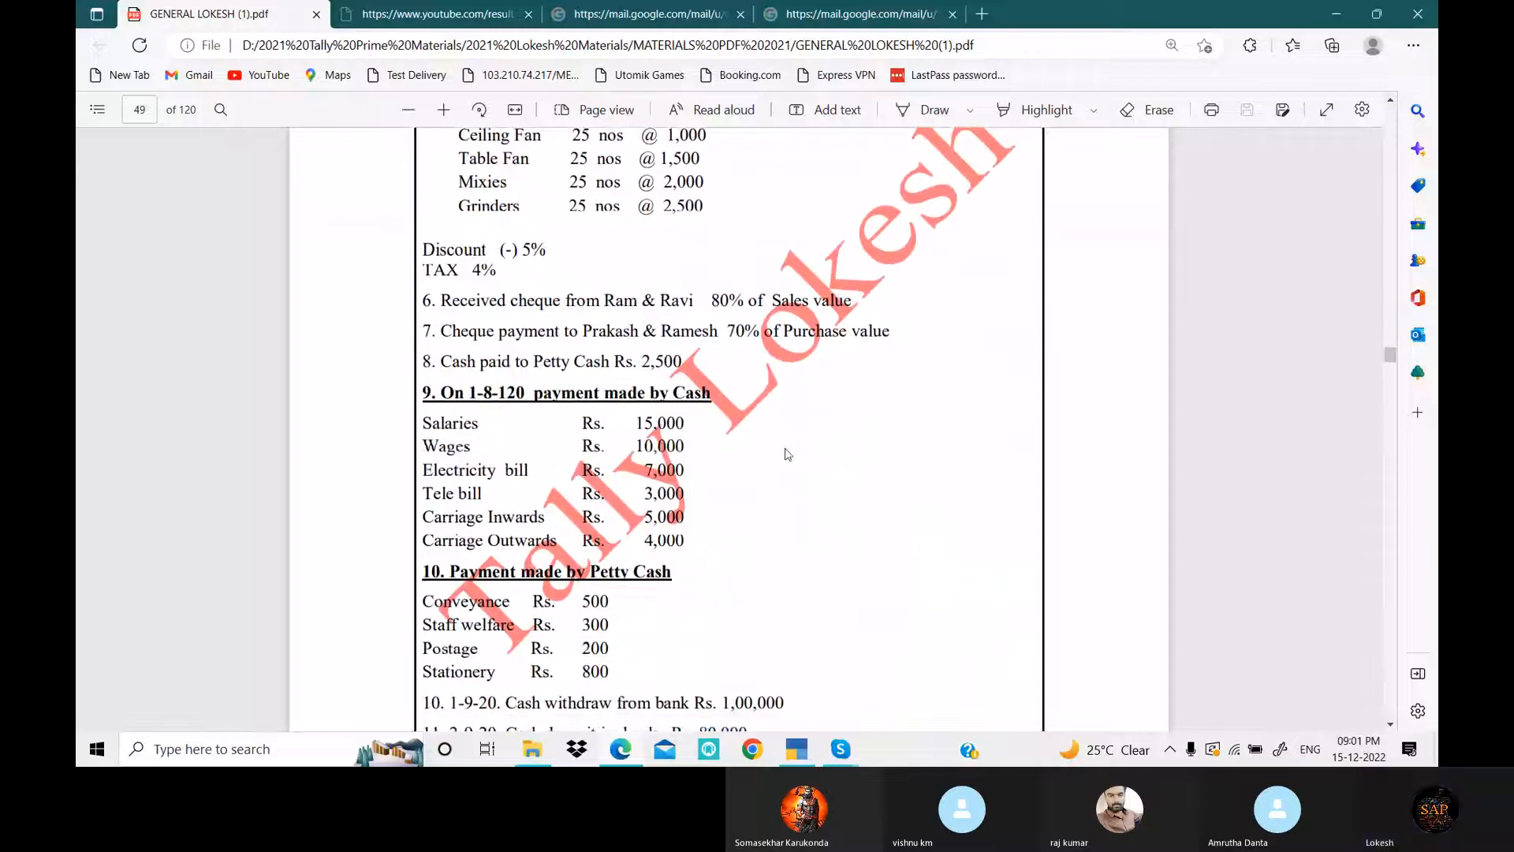
scroll(787, 455, down, 3)
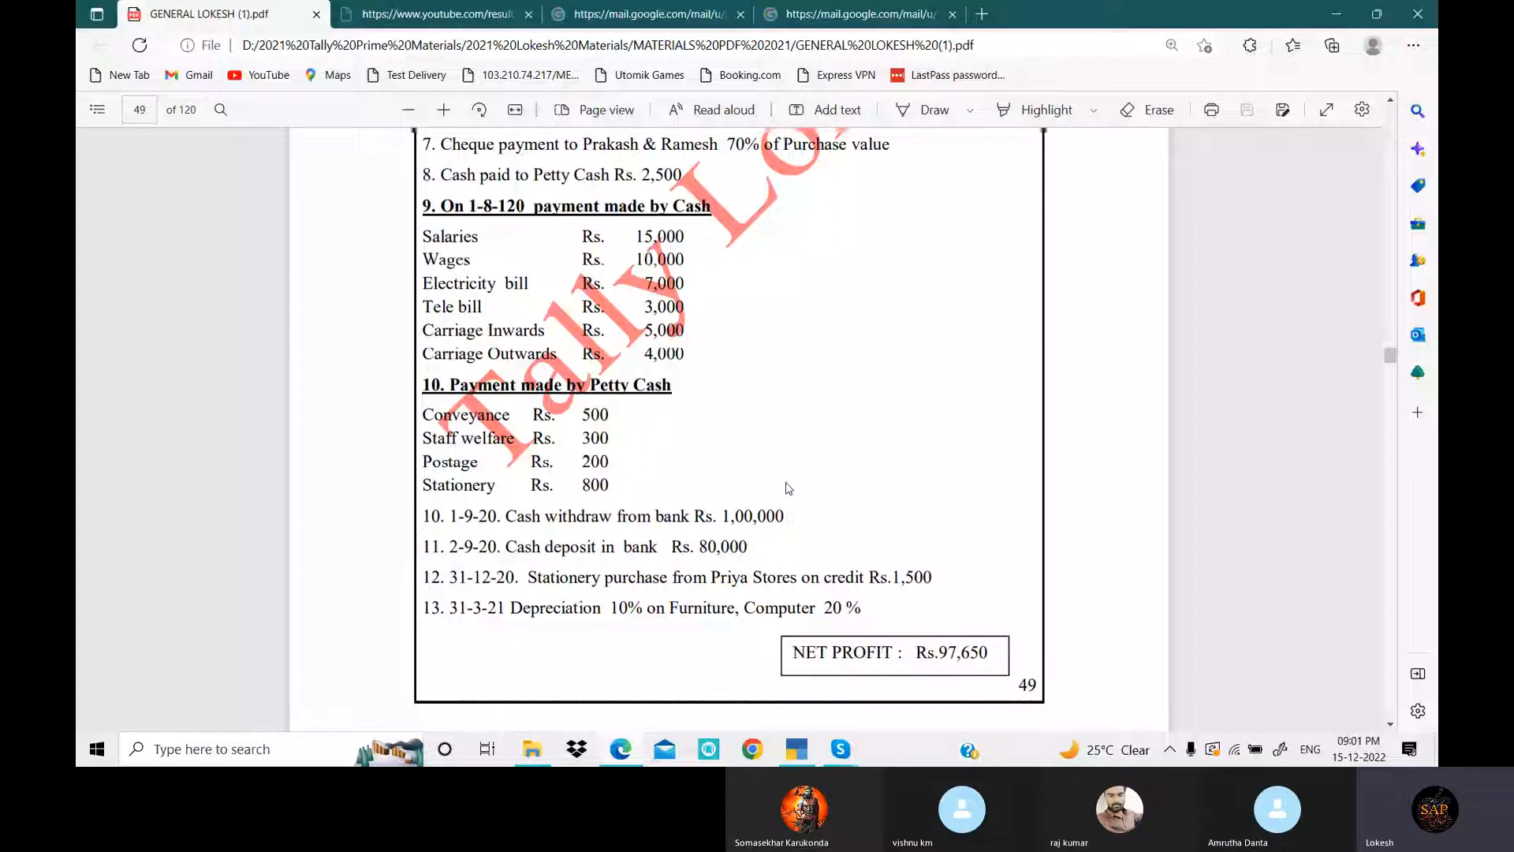
scroll(786, 456, up, 15)
scroll(787, 489, up, 4)
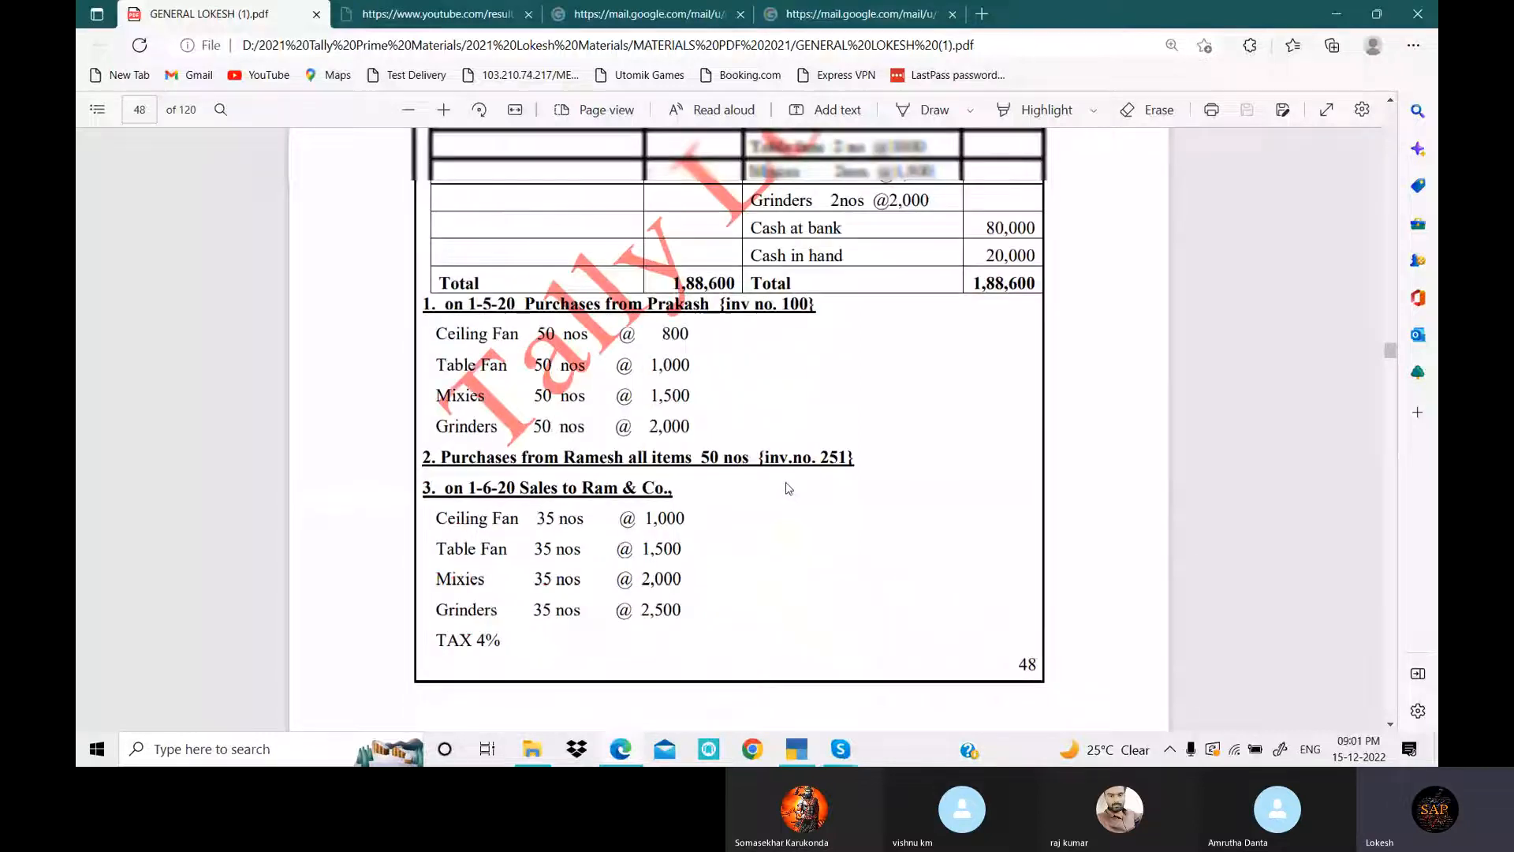
scroll(787, 488, up, 4)
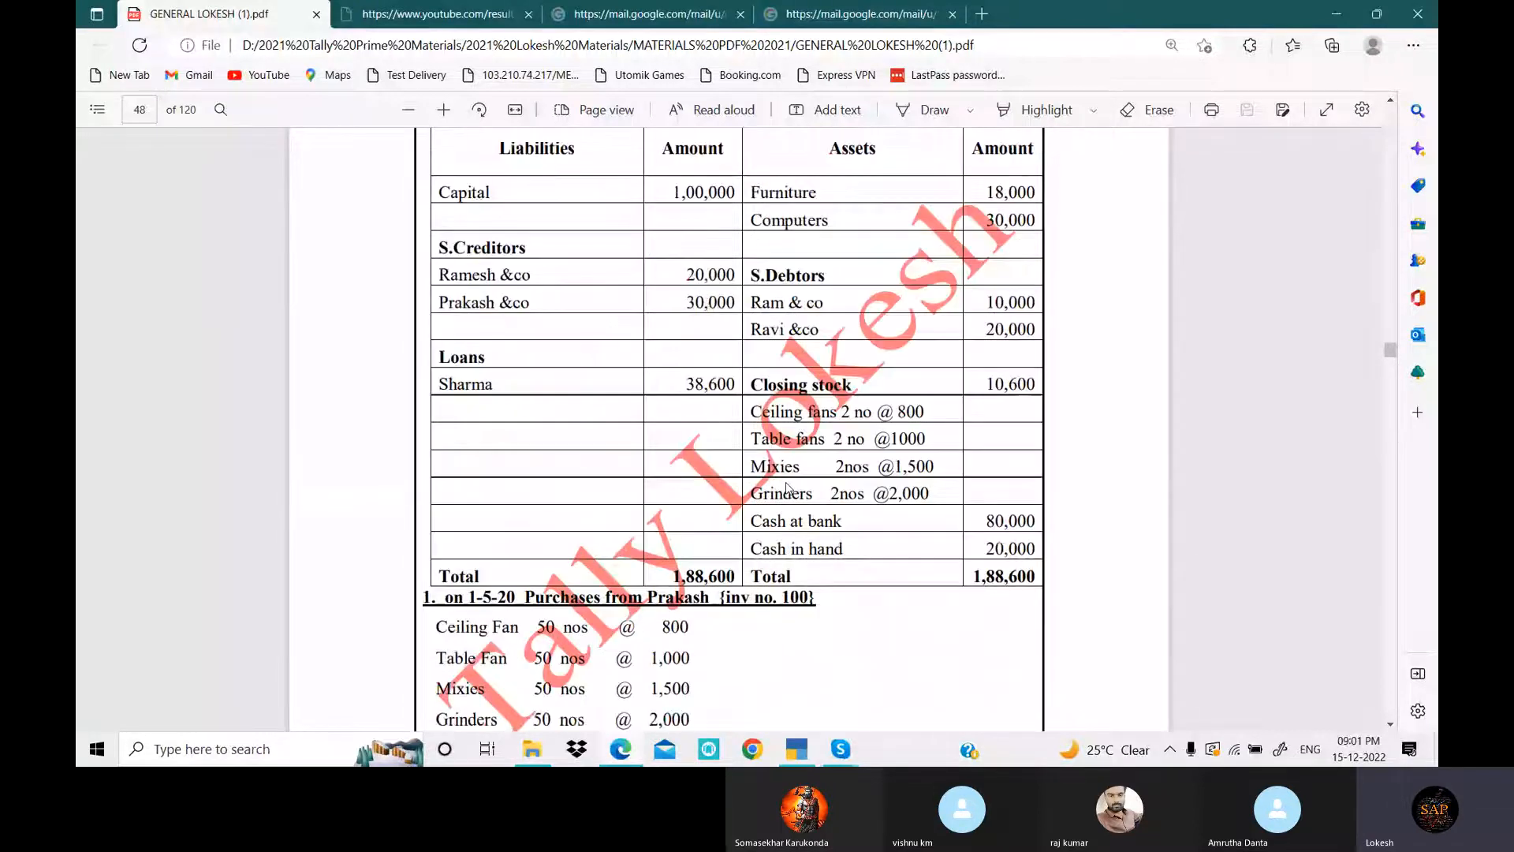
scroll(787, 489, up, 4)
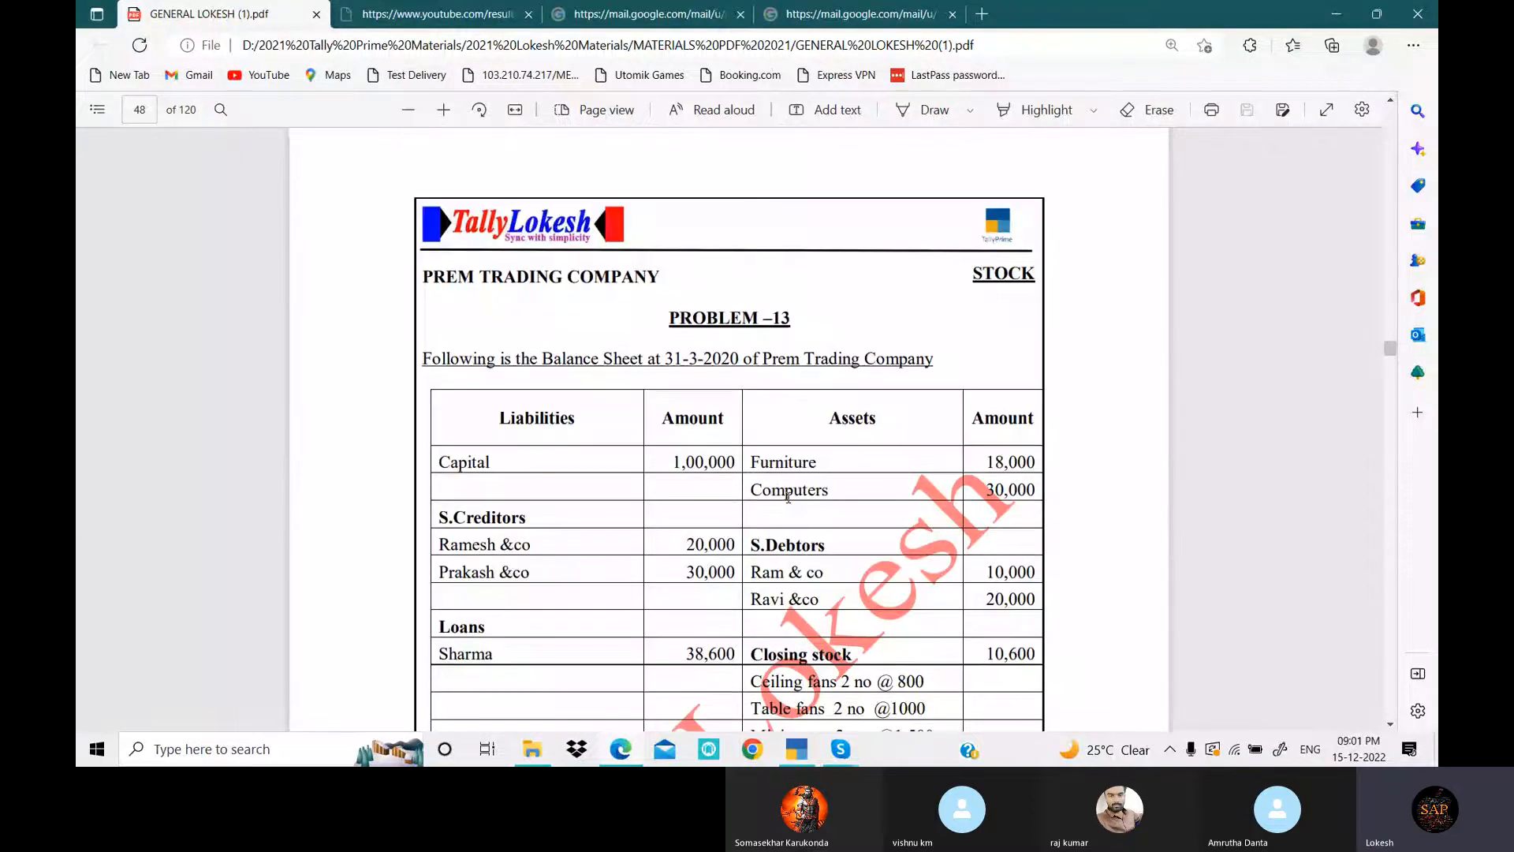
scroll(788, 496, up, 1)
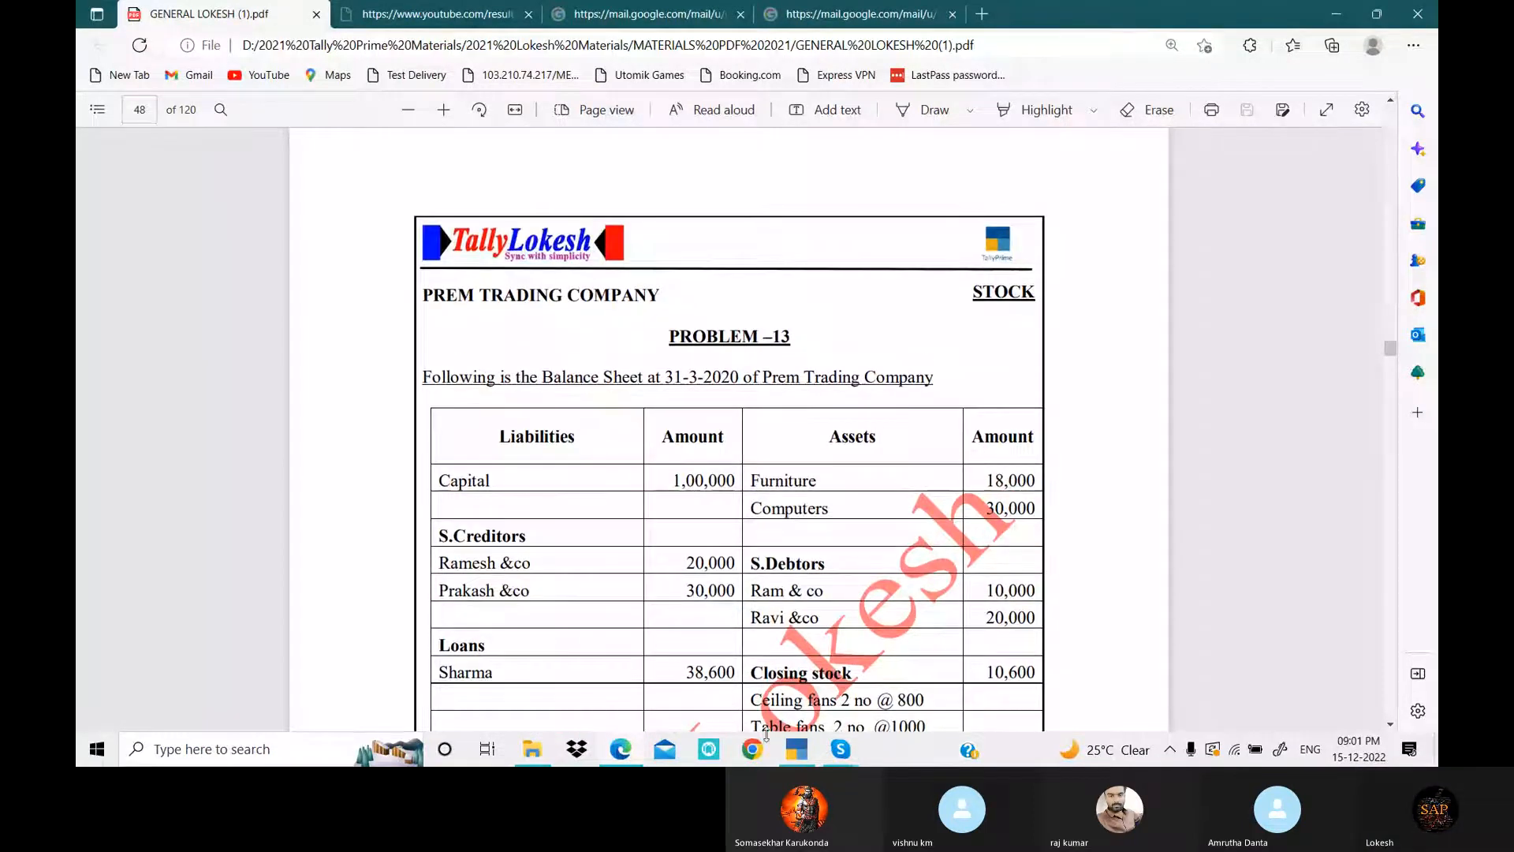
- Switch to TallyPrime and open the creation form for a new company
click(797, 749)
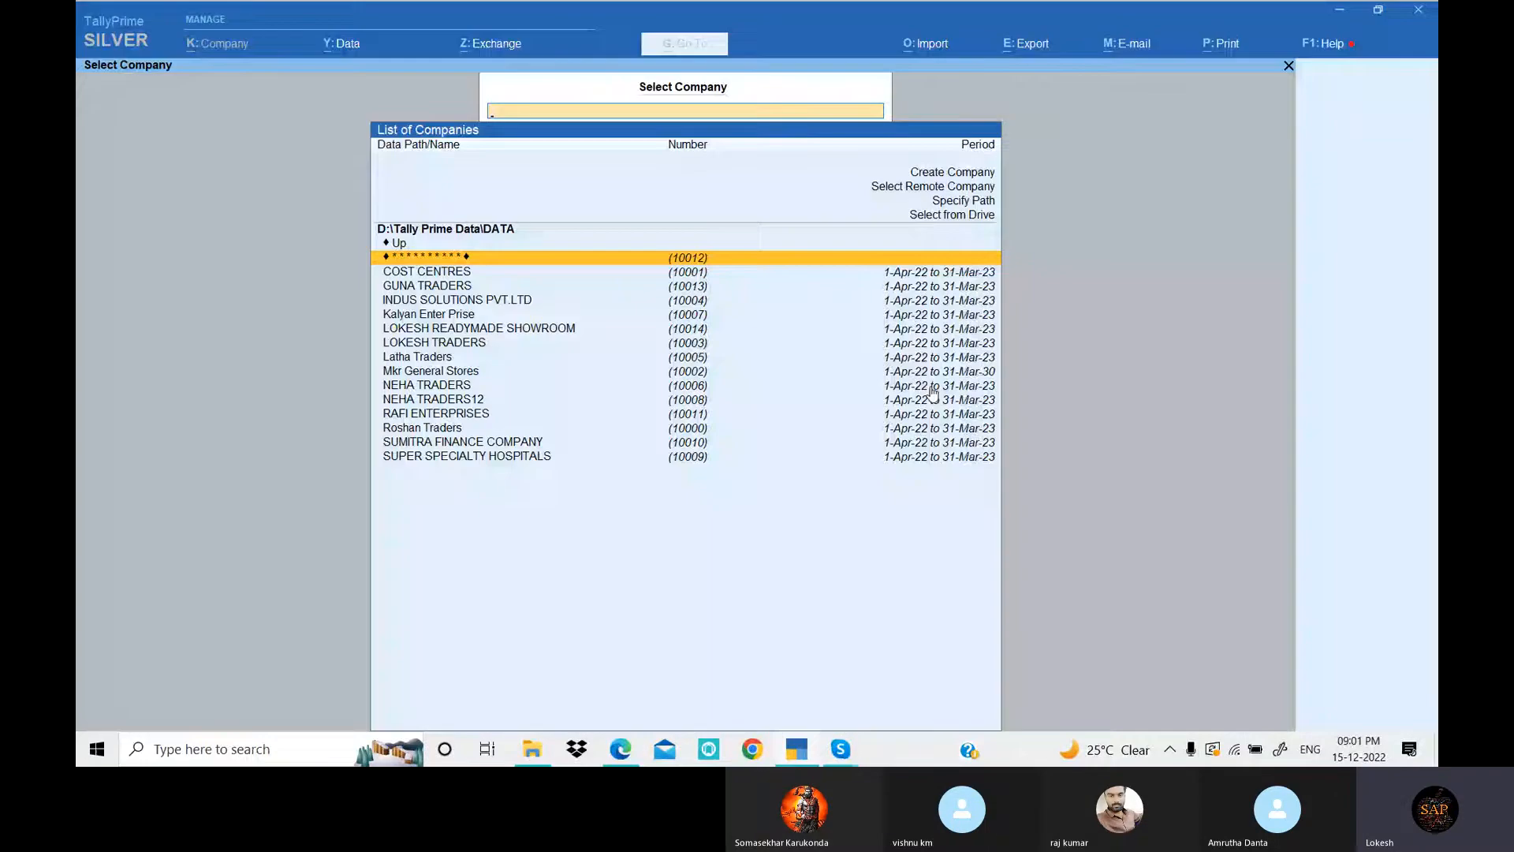
key(Up)
key(Up)
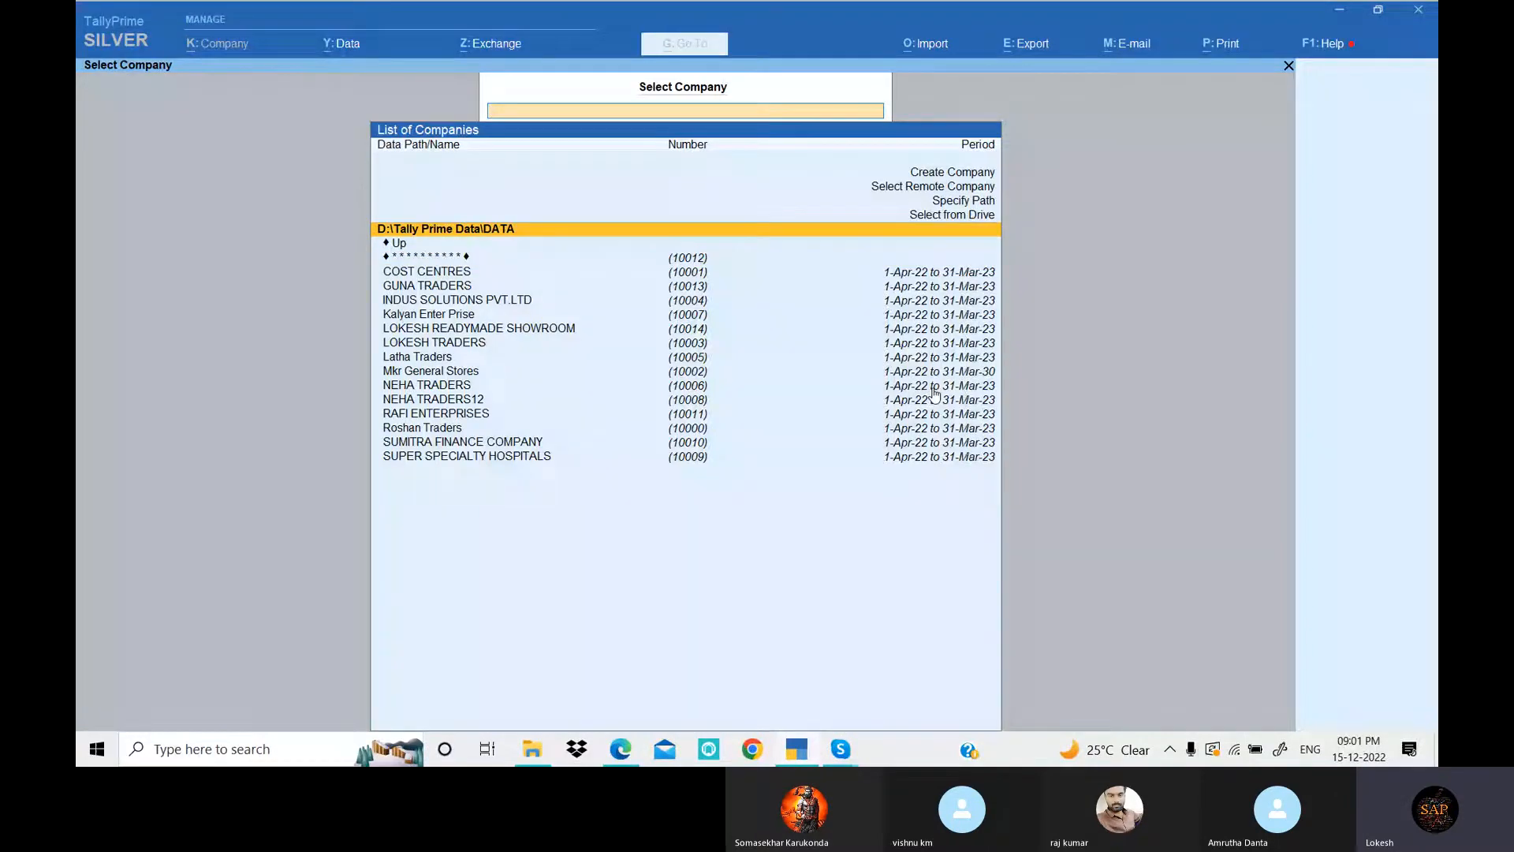
key(Up)
key(Up)
key(Up)
key(Up)
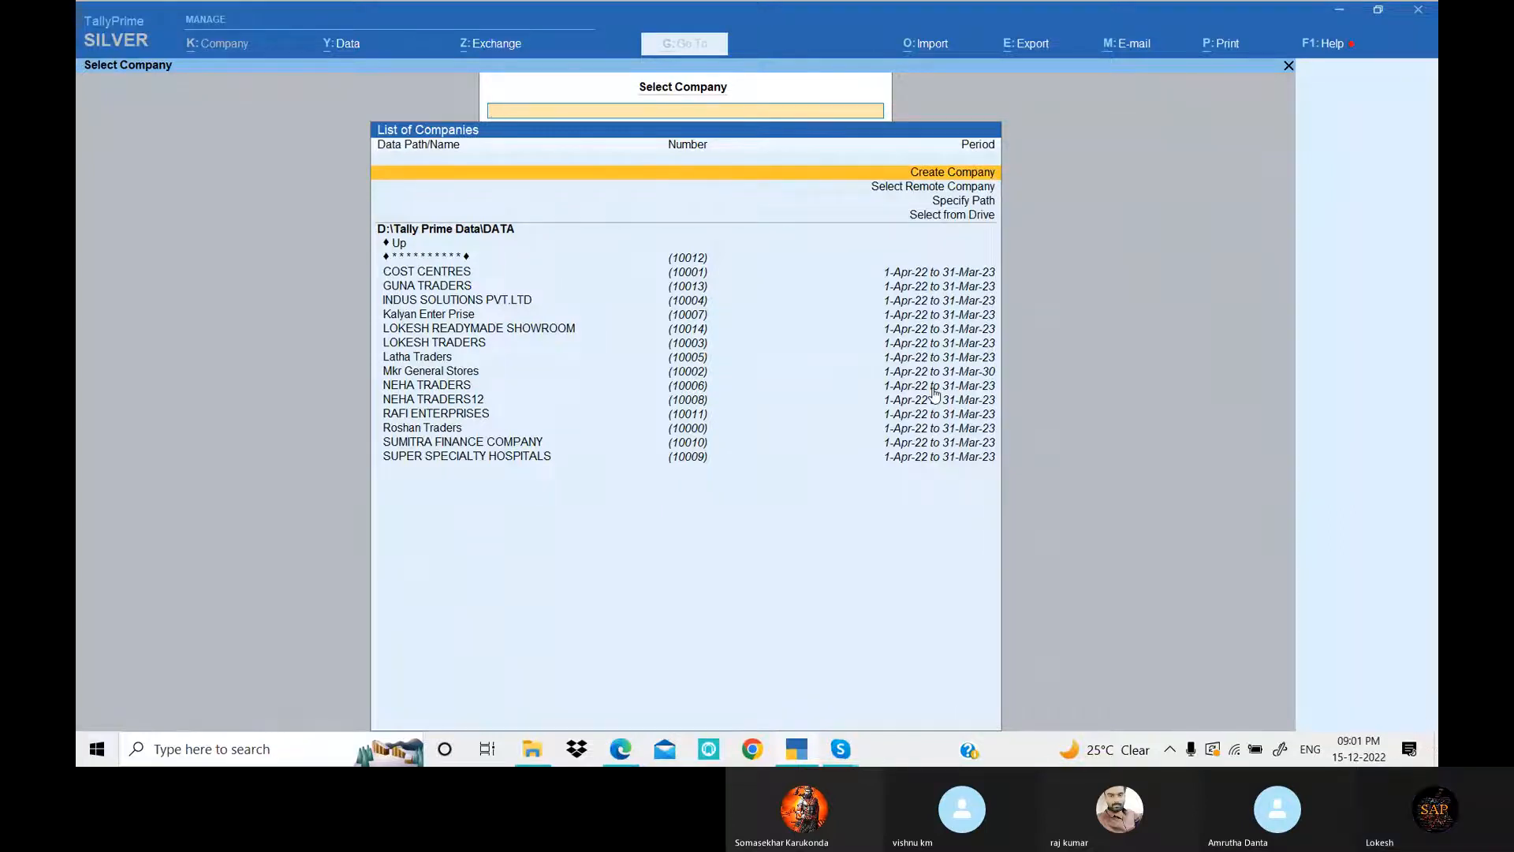
key(Return)
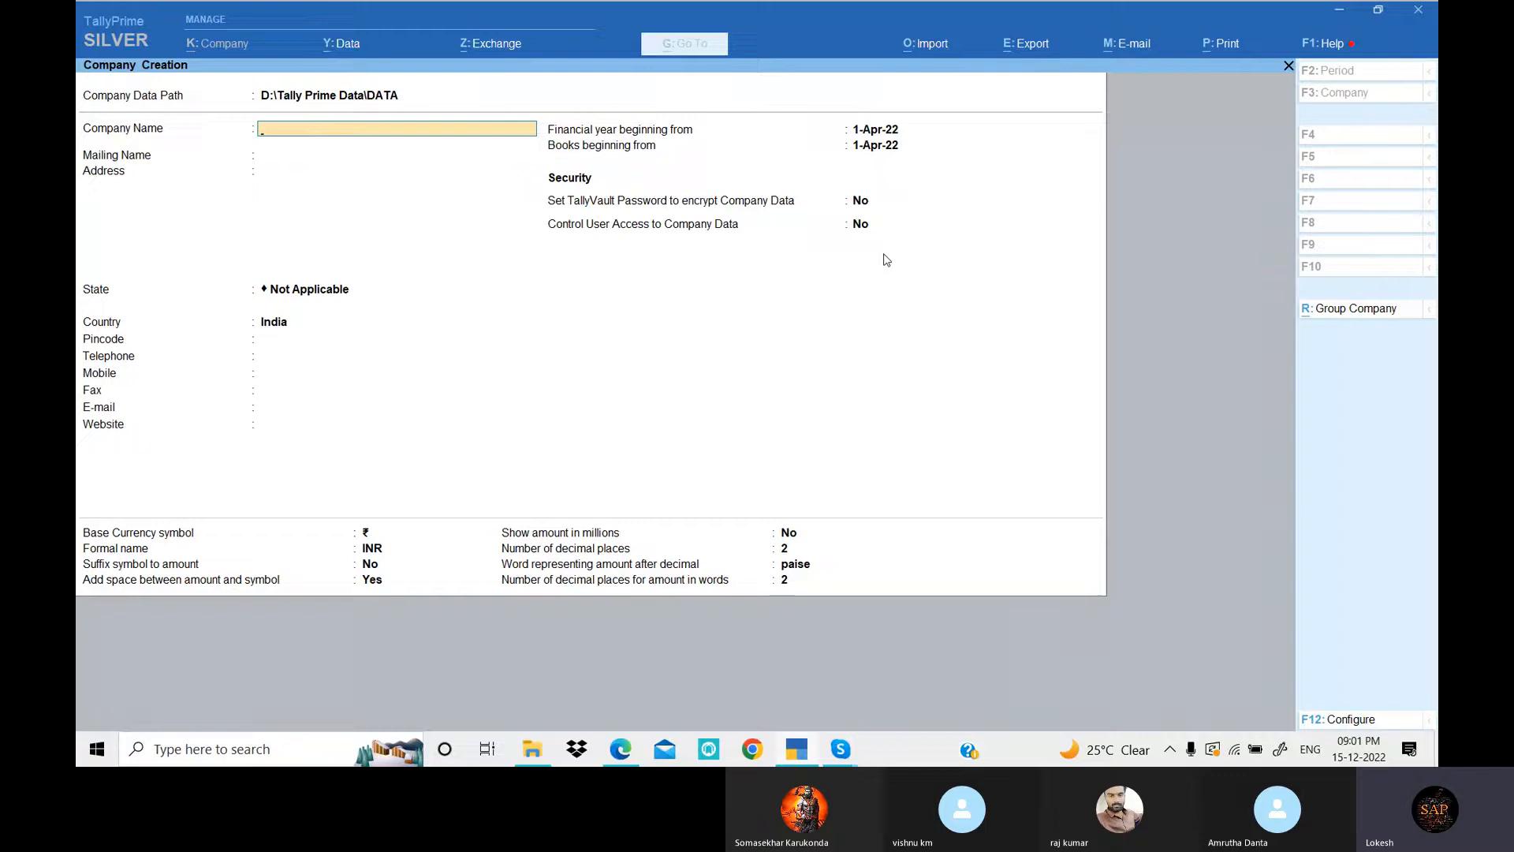
- Check the company name in the problem PDF and enter PREM TRADING COMPANY as the new company's name
click(793, 753)
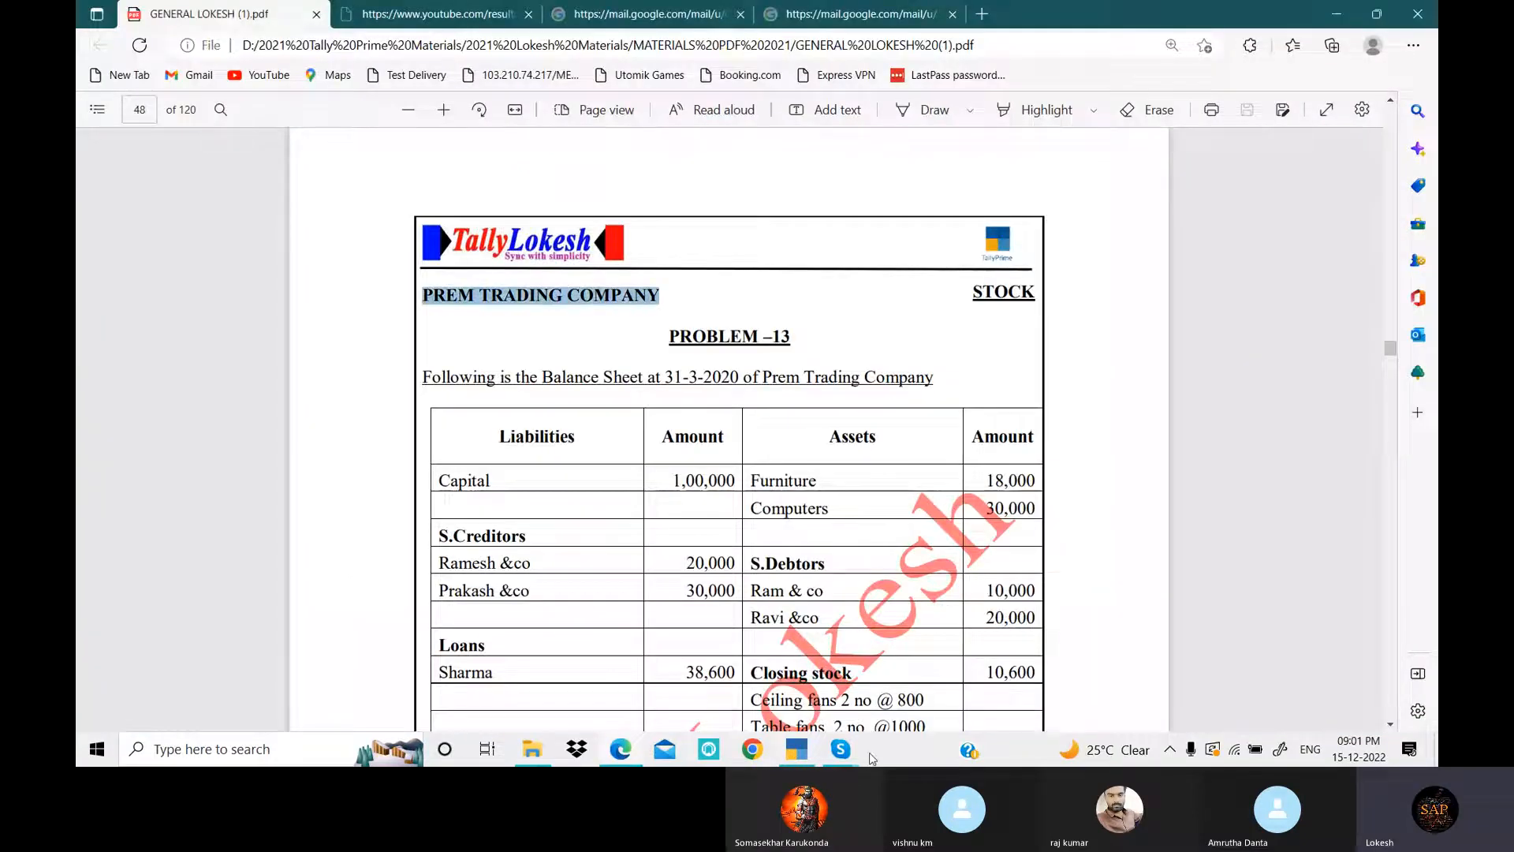
click(798, 753)
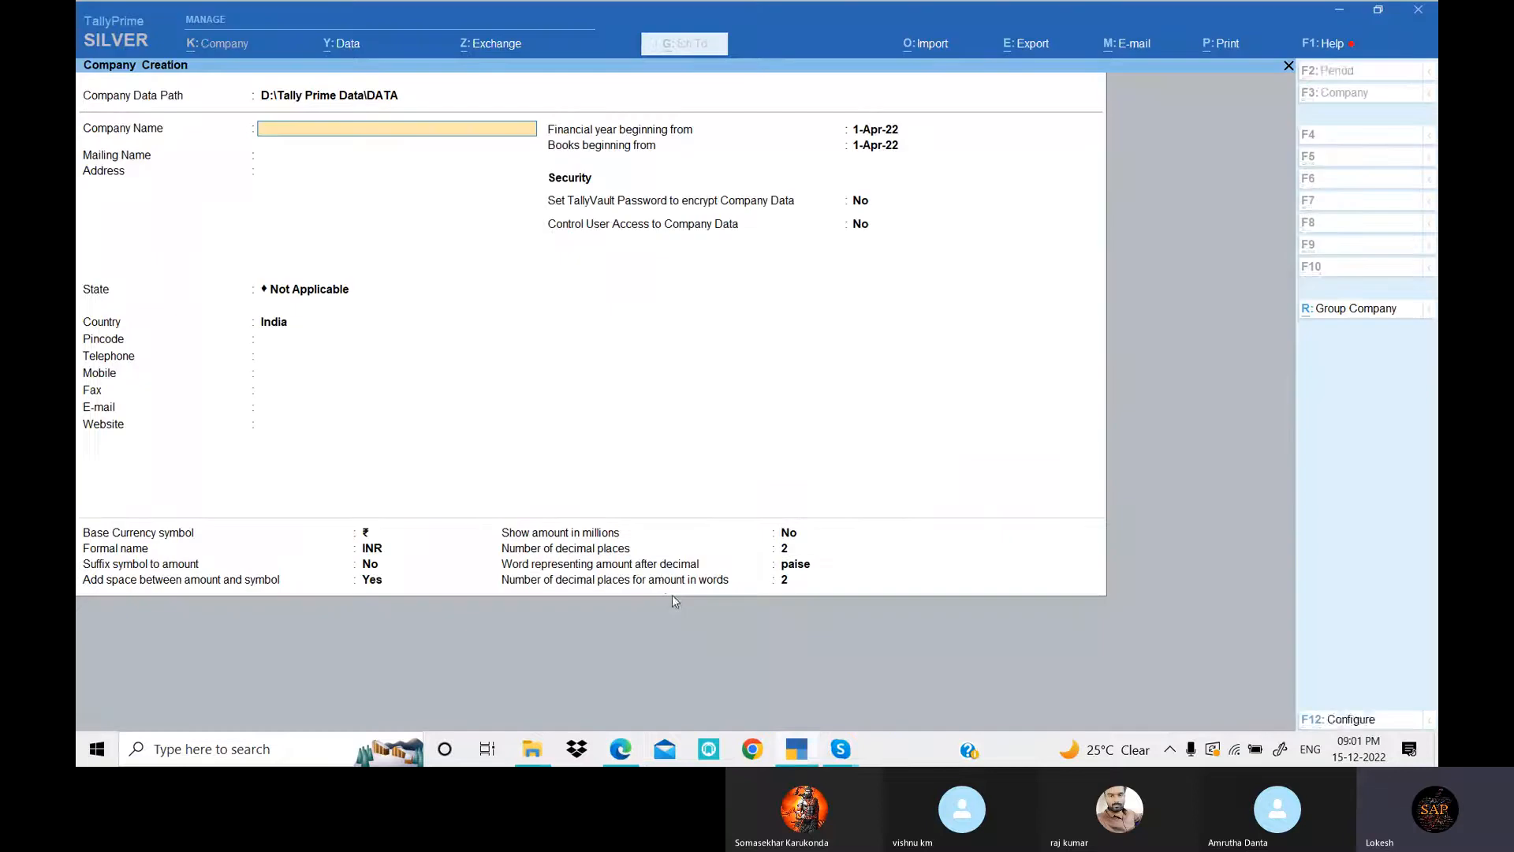
text(PREM TRADING COMPANY)
key(Return)
key(Return)
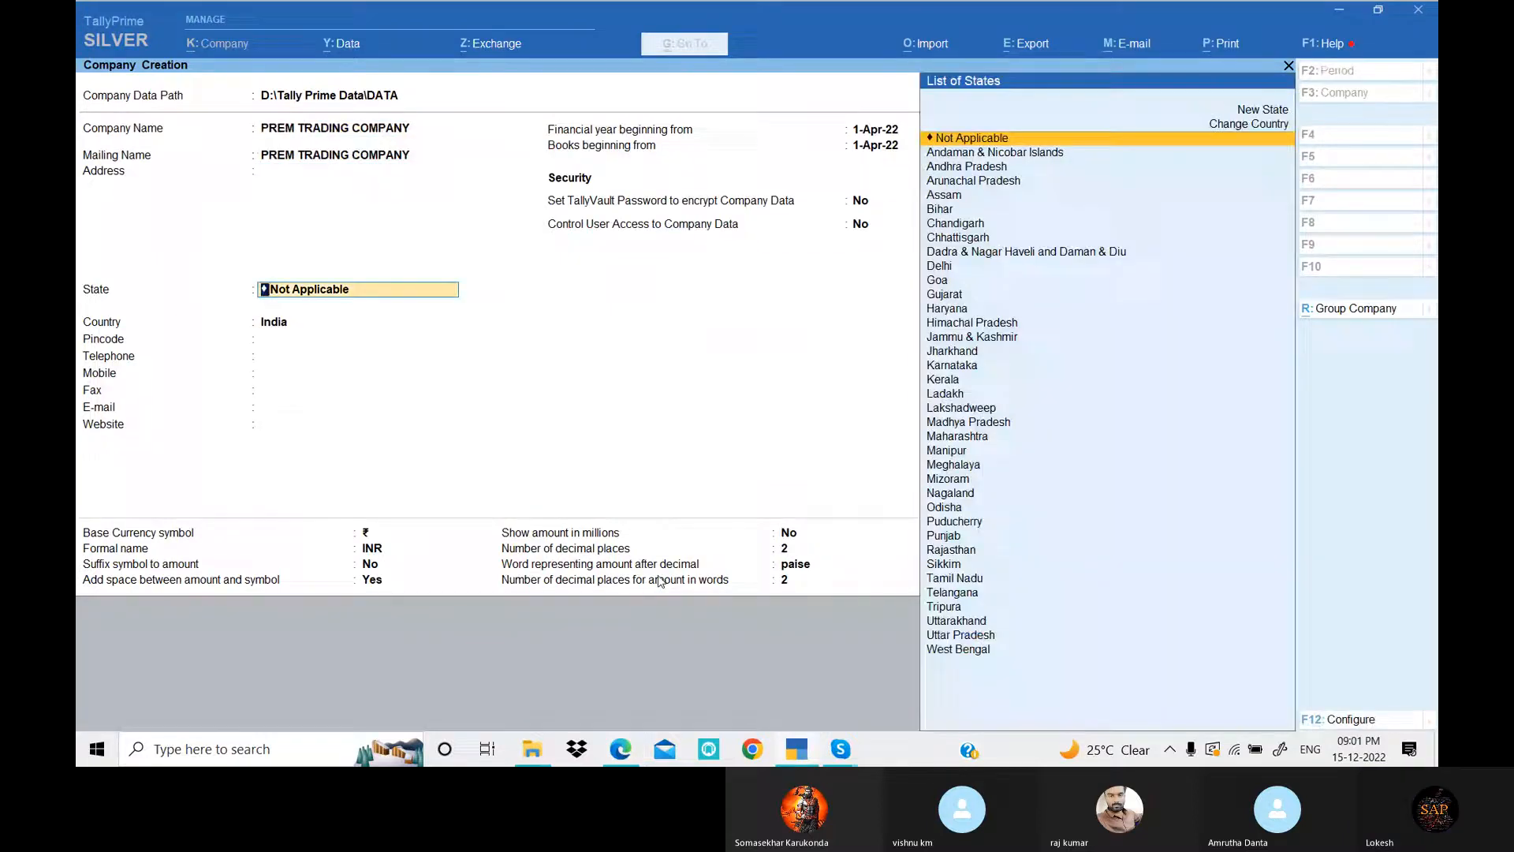
- Set the company's state to Andhra Pradesh and save the new company
key(Down)
key(Down)
key(Return)
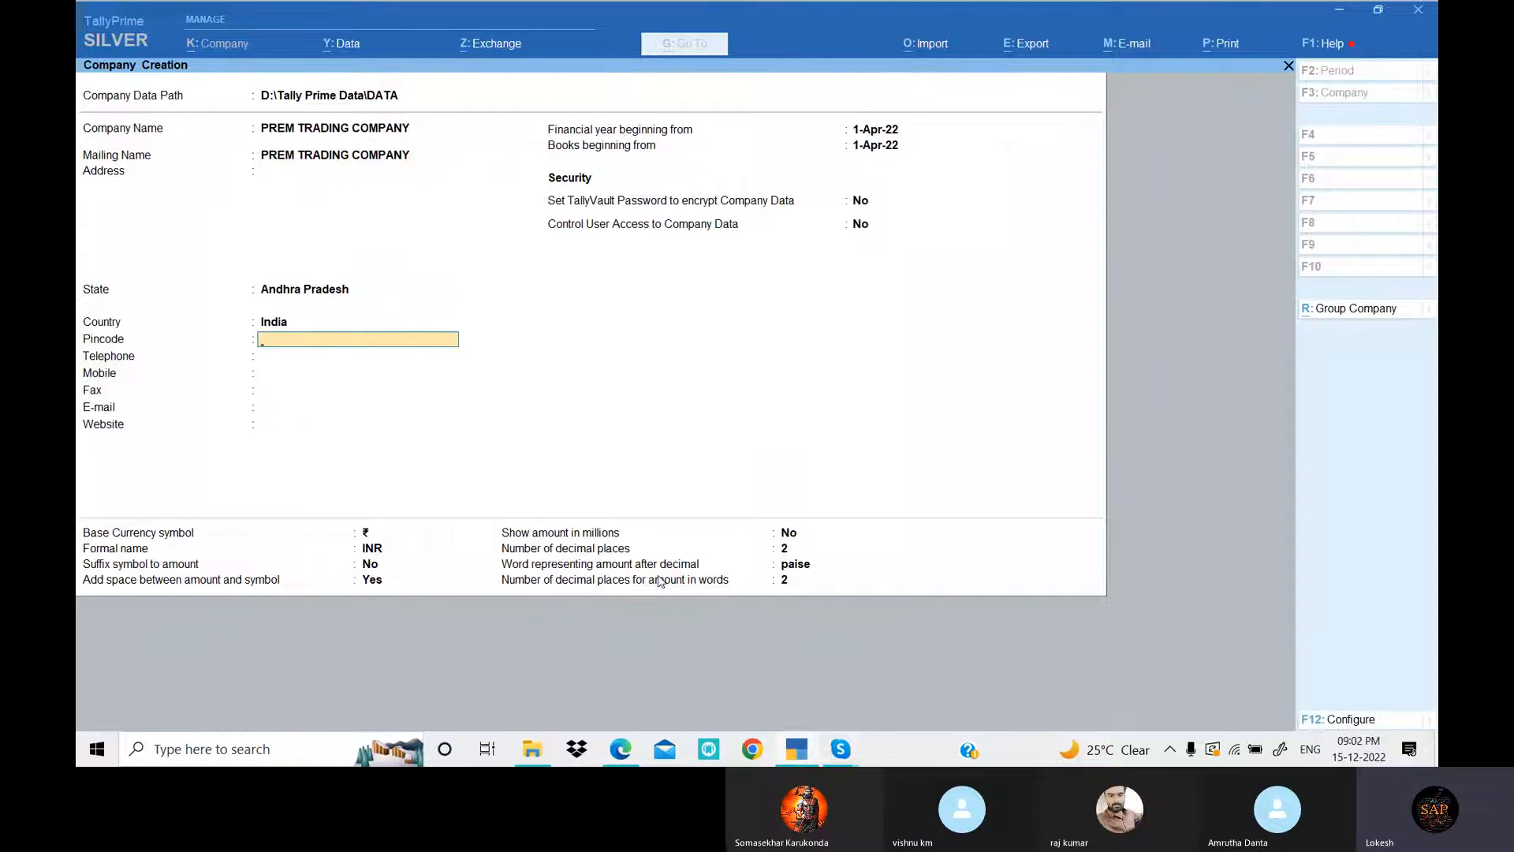
key(ctrl)
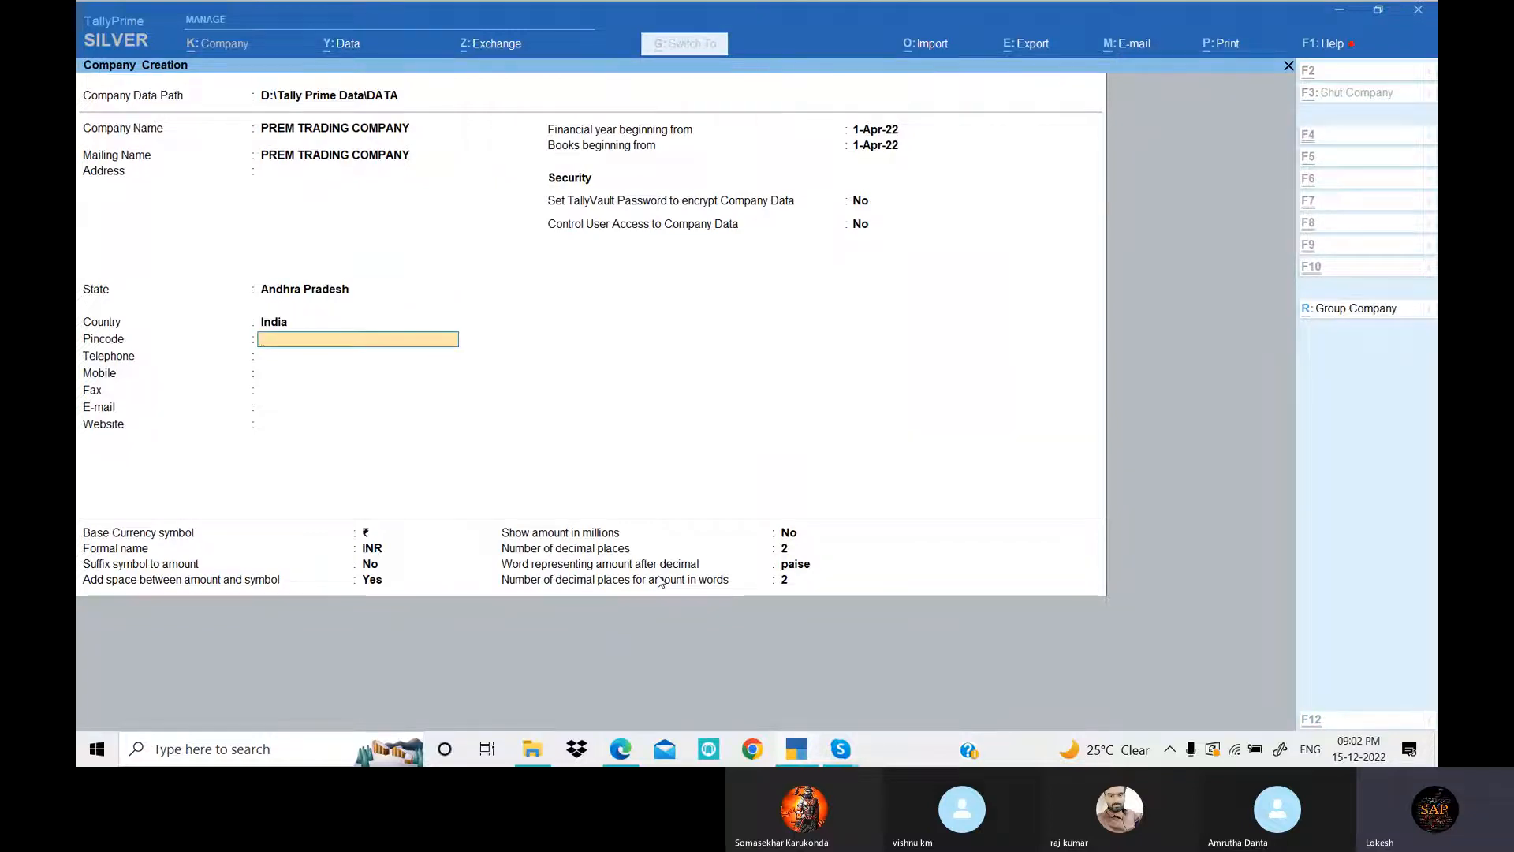
key(ctrl+a)
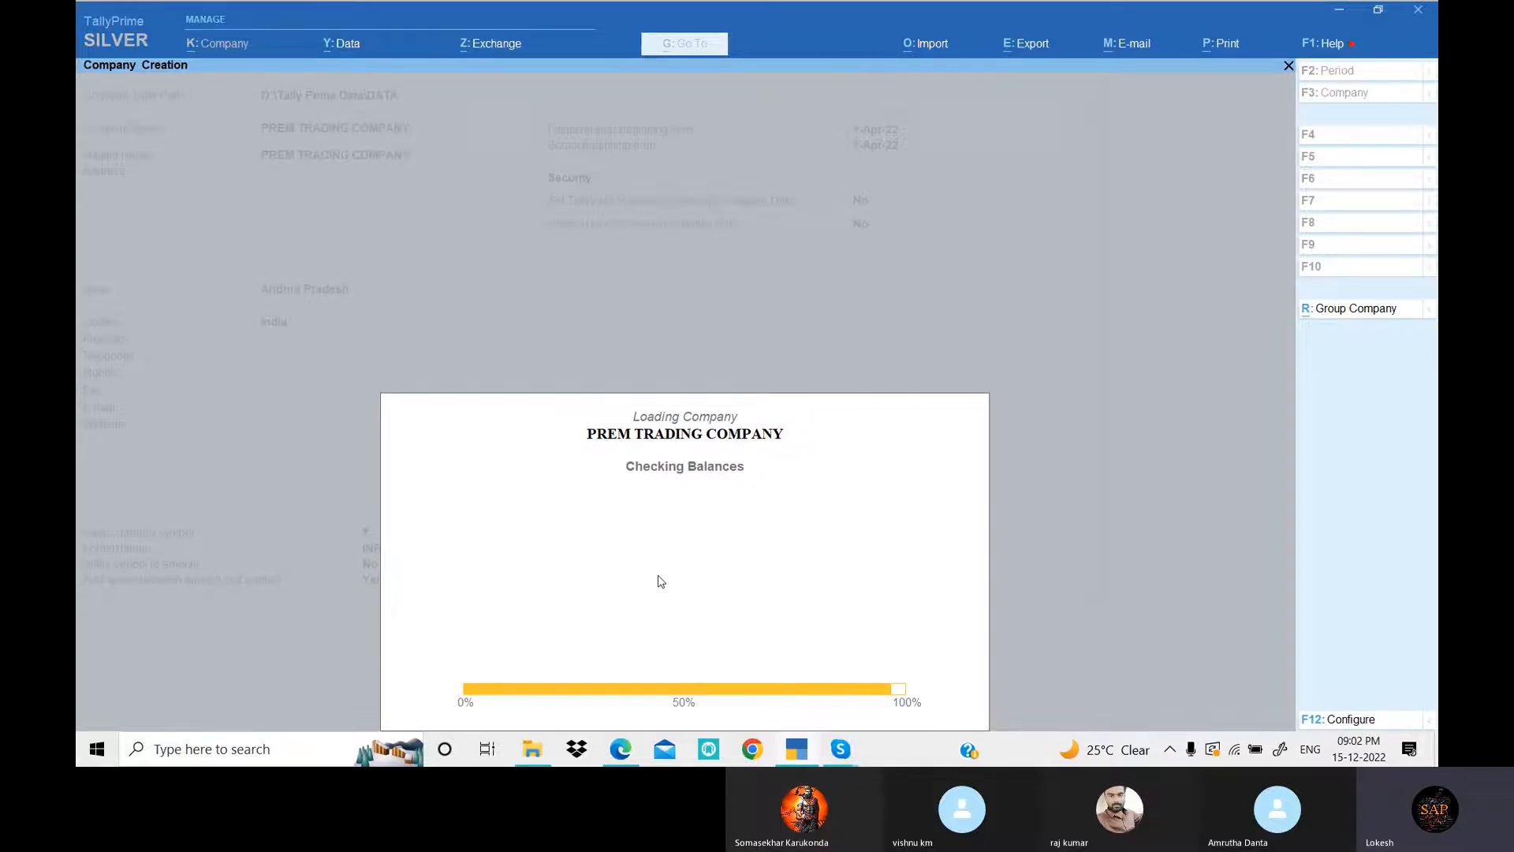
- Disable bill-wise entry and Goods and Services Tax (GST) in the company features
key(Return)
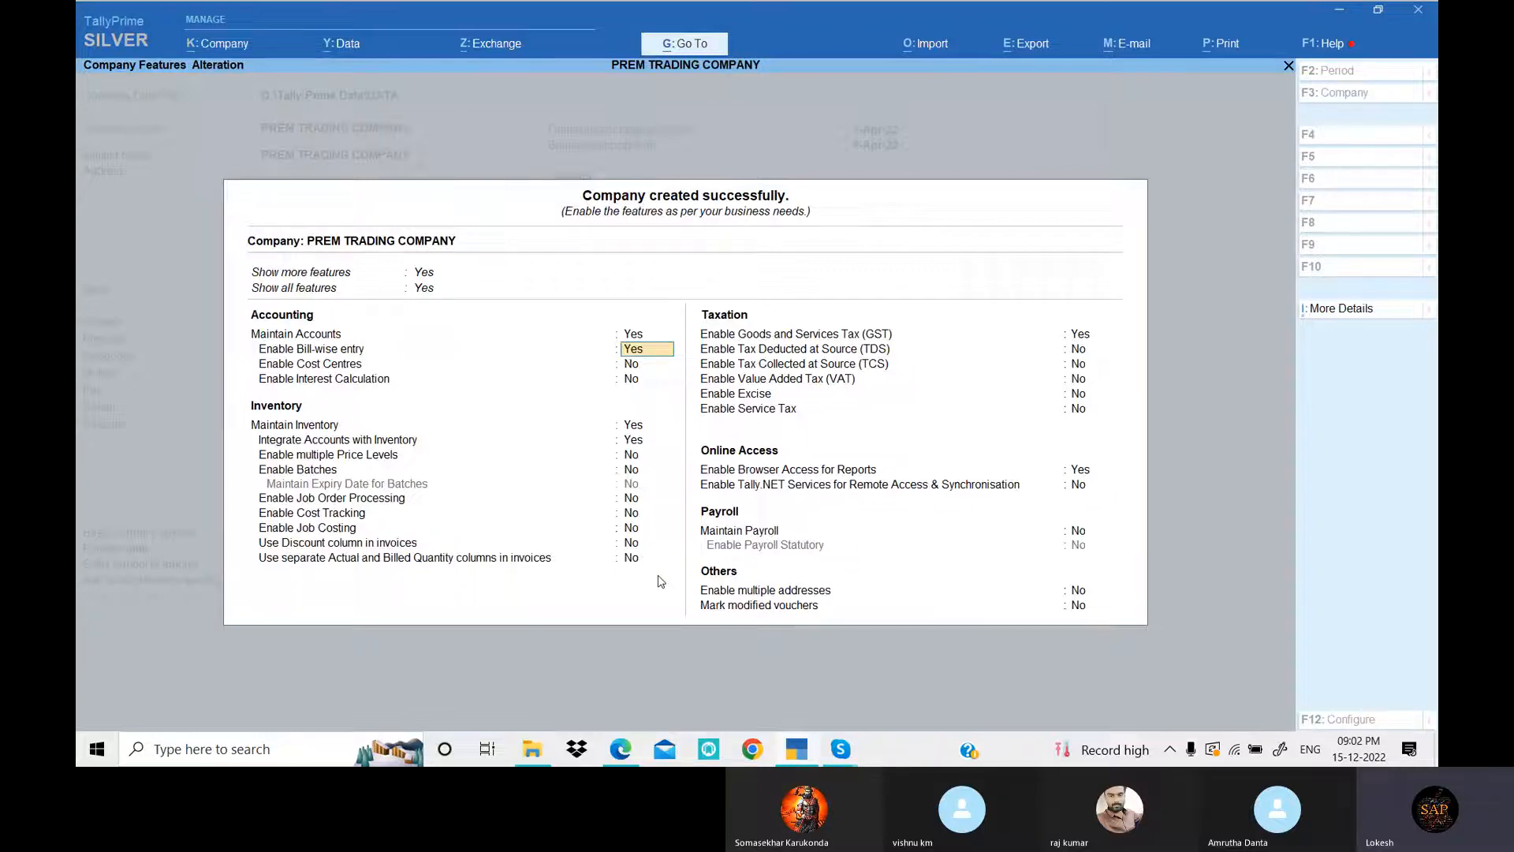
key(n)
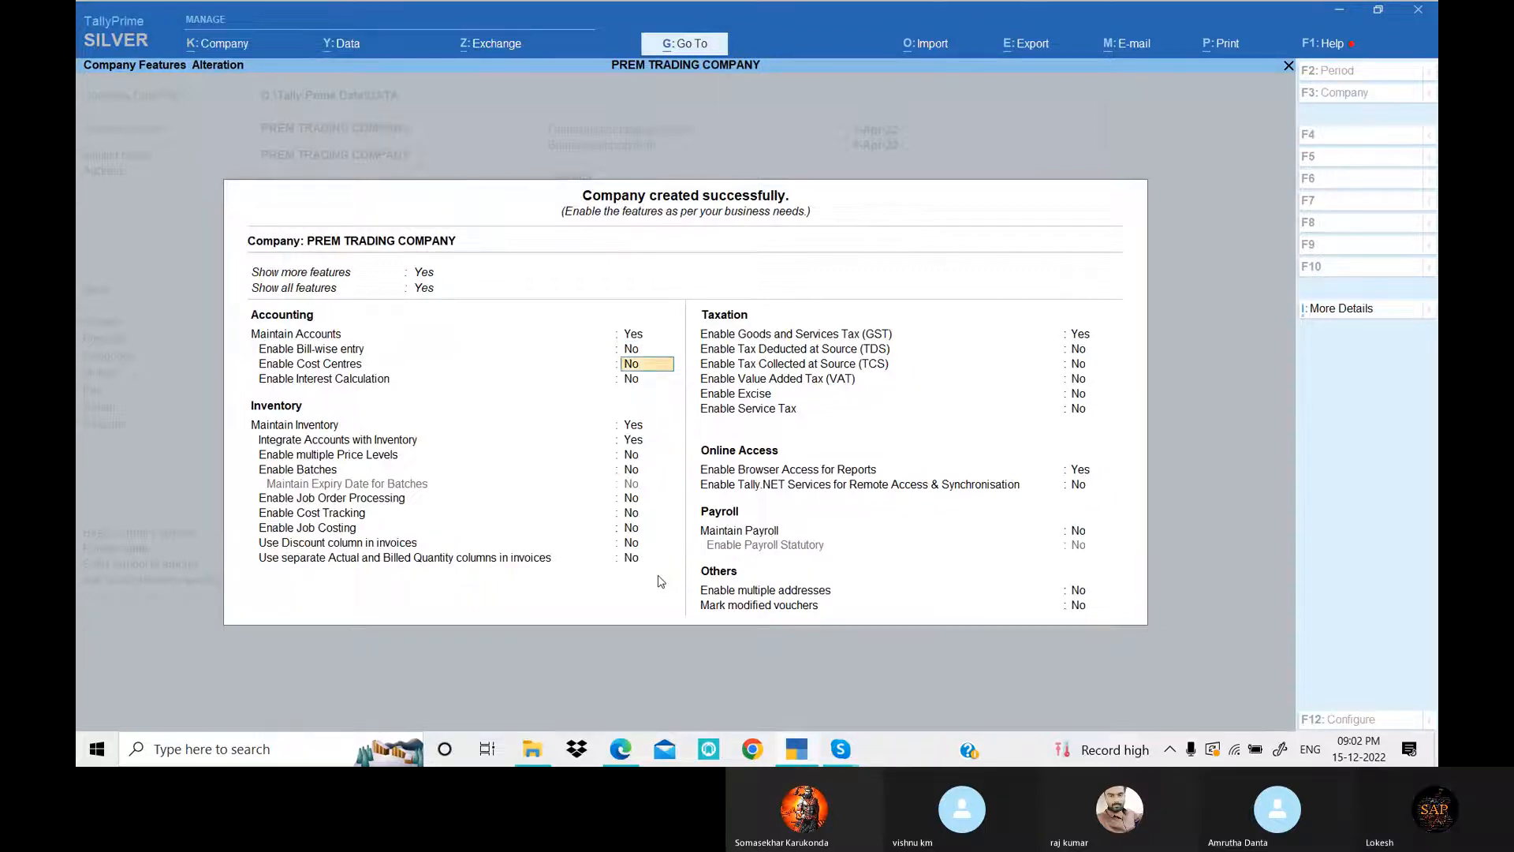
key(Return)
key(Return)
key(Return)
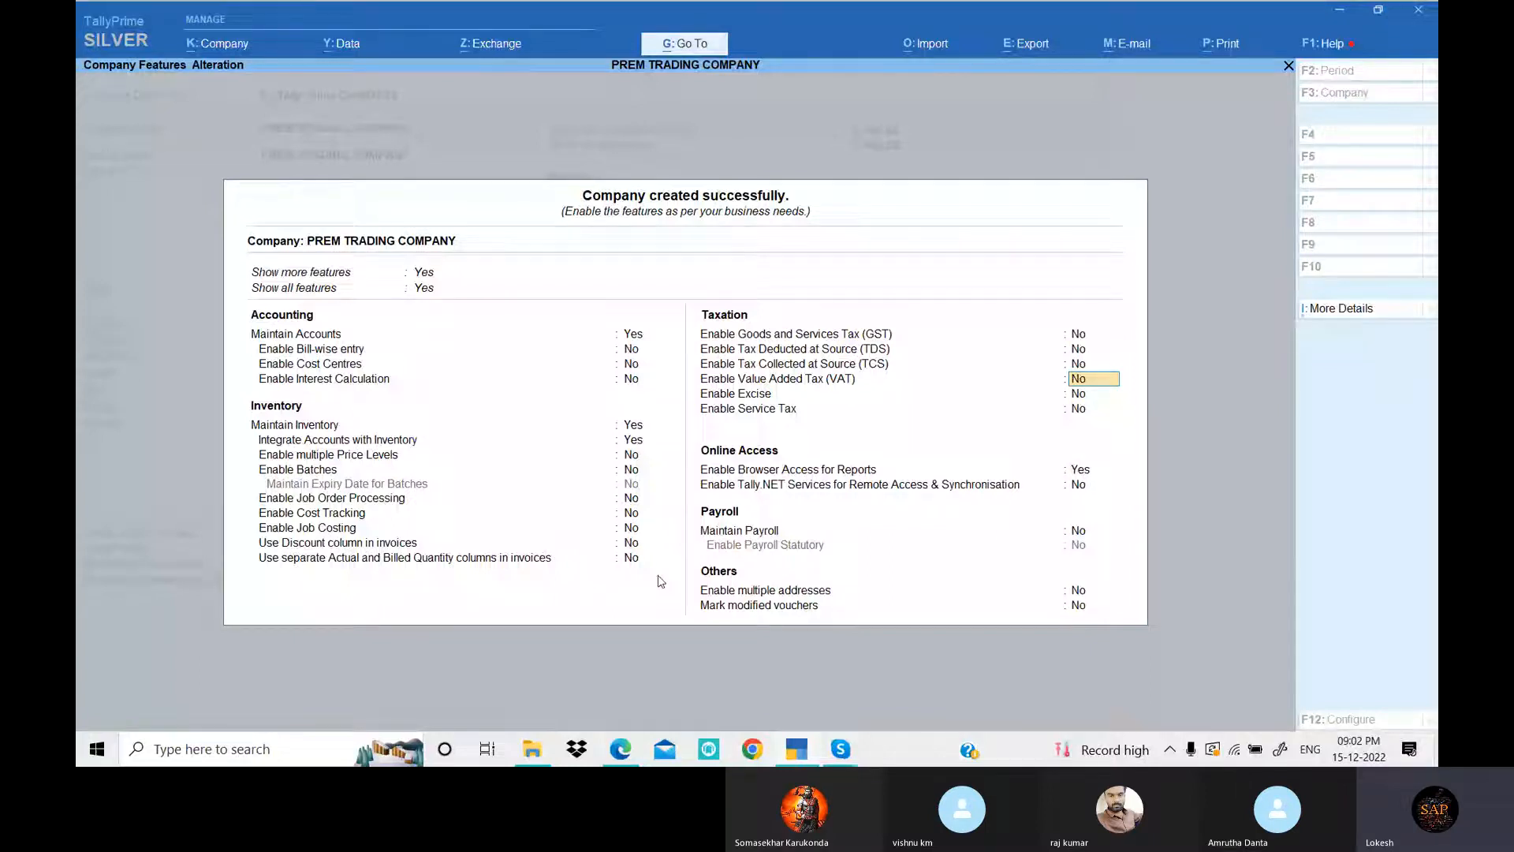
- Disable Browser Access for Reports in the company features and save the feature settings
key(Return)
key(Return)
key(Return)
key(n)
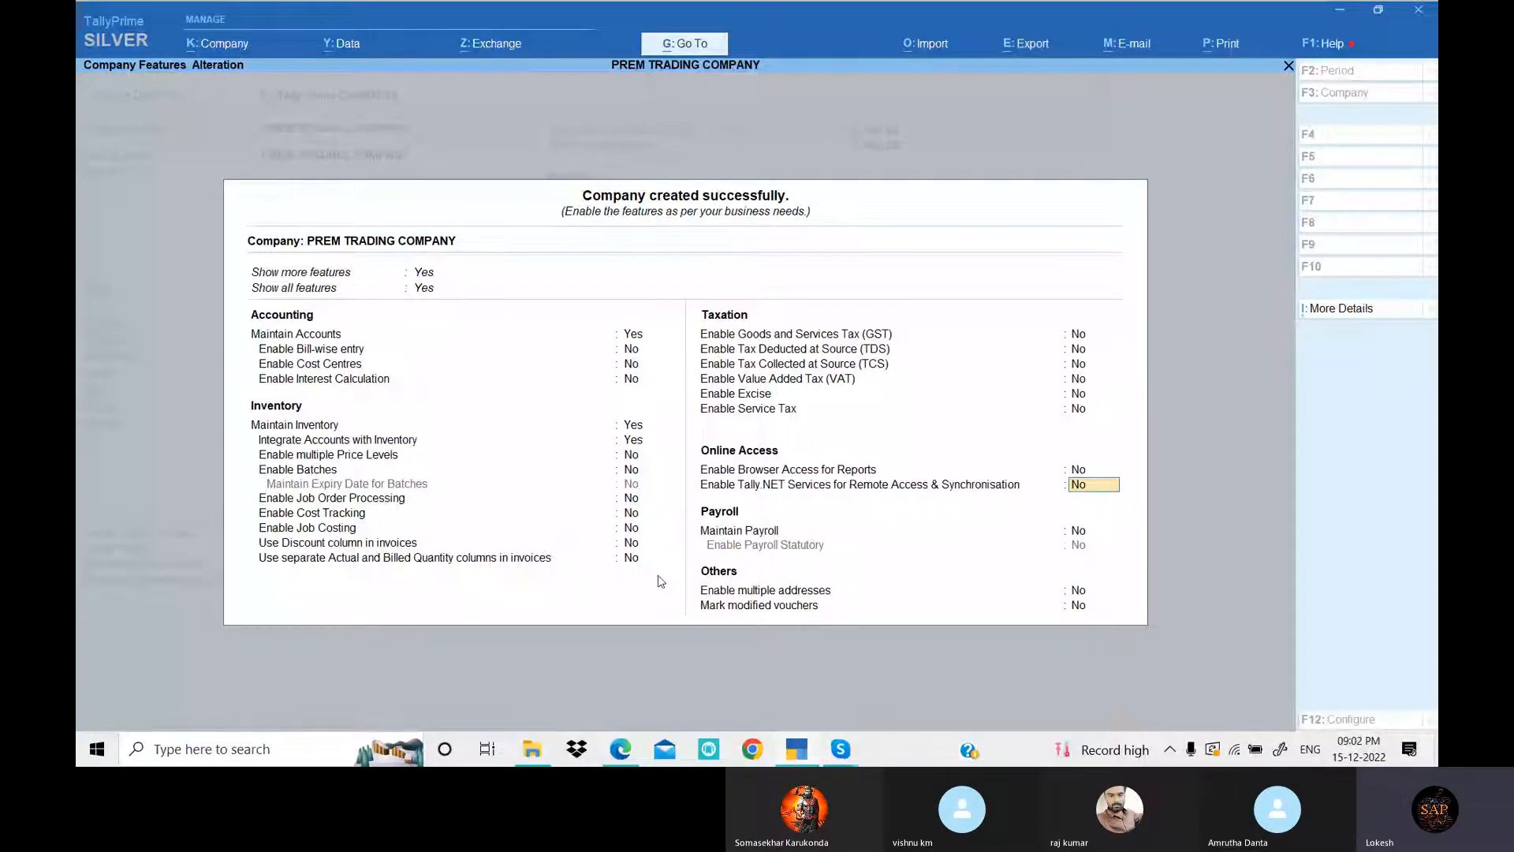
key(Return)
key(Return)
key(Return)
key(Return)
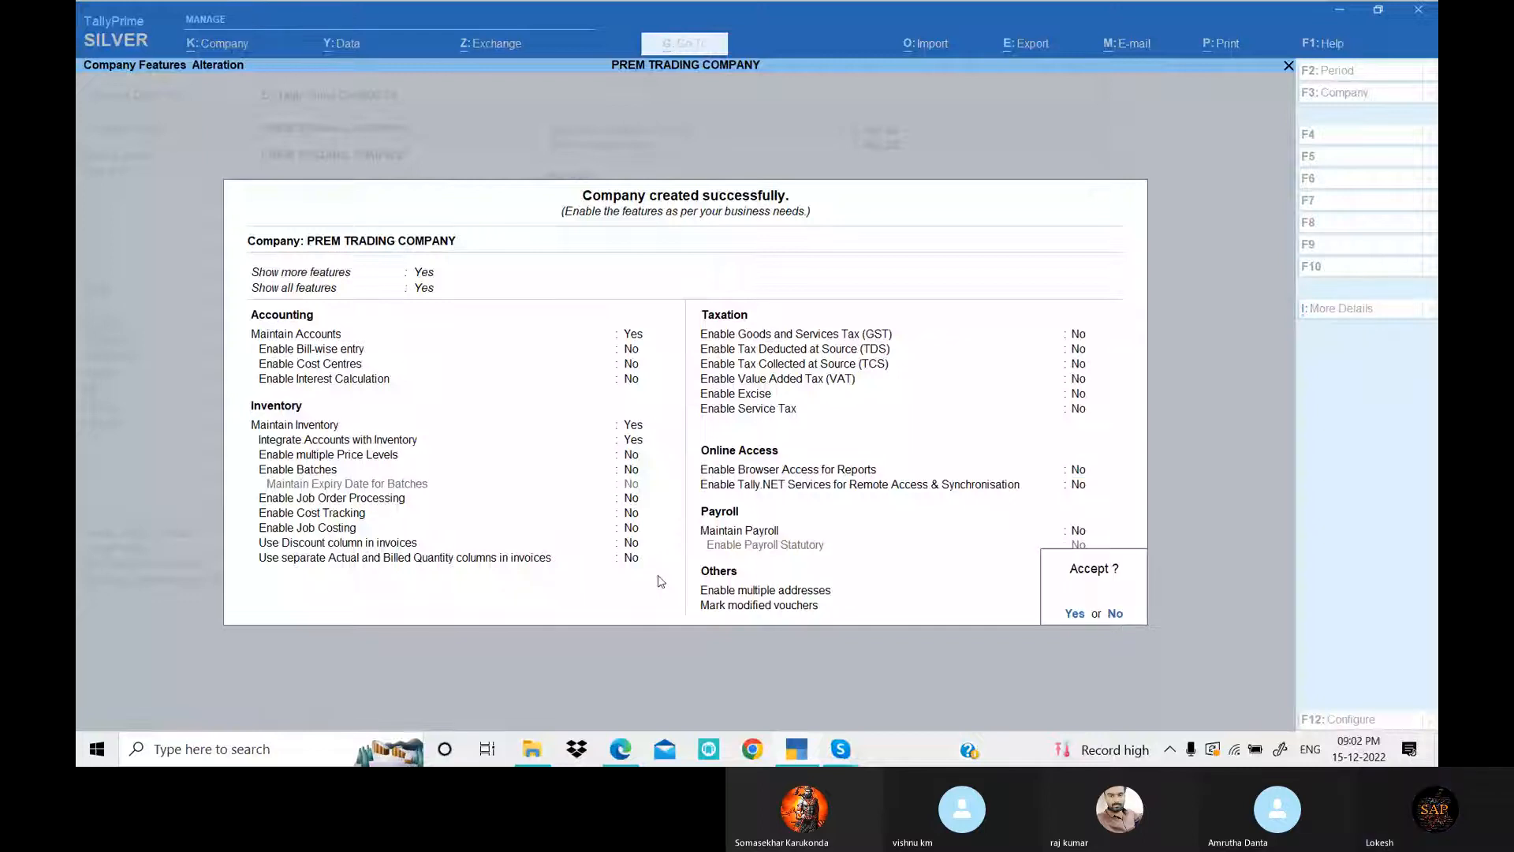
key(Return)
- Start a new ledger named Capital under Capital Account, keeping the default mailing, banking and tax details
key(c)
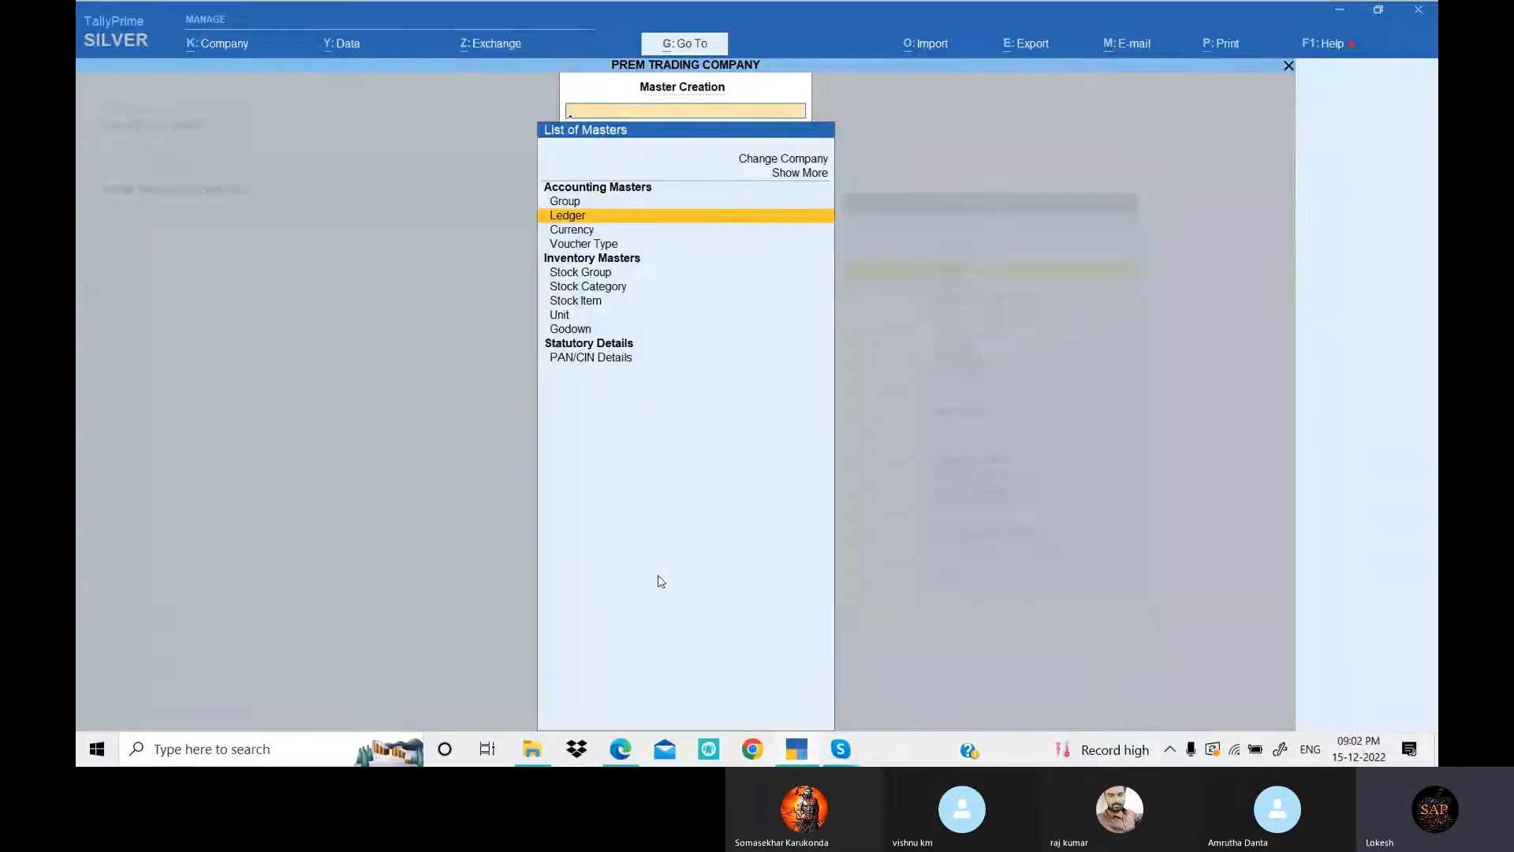
key(Return)
text(Capital)
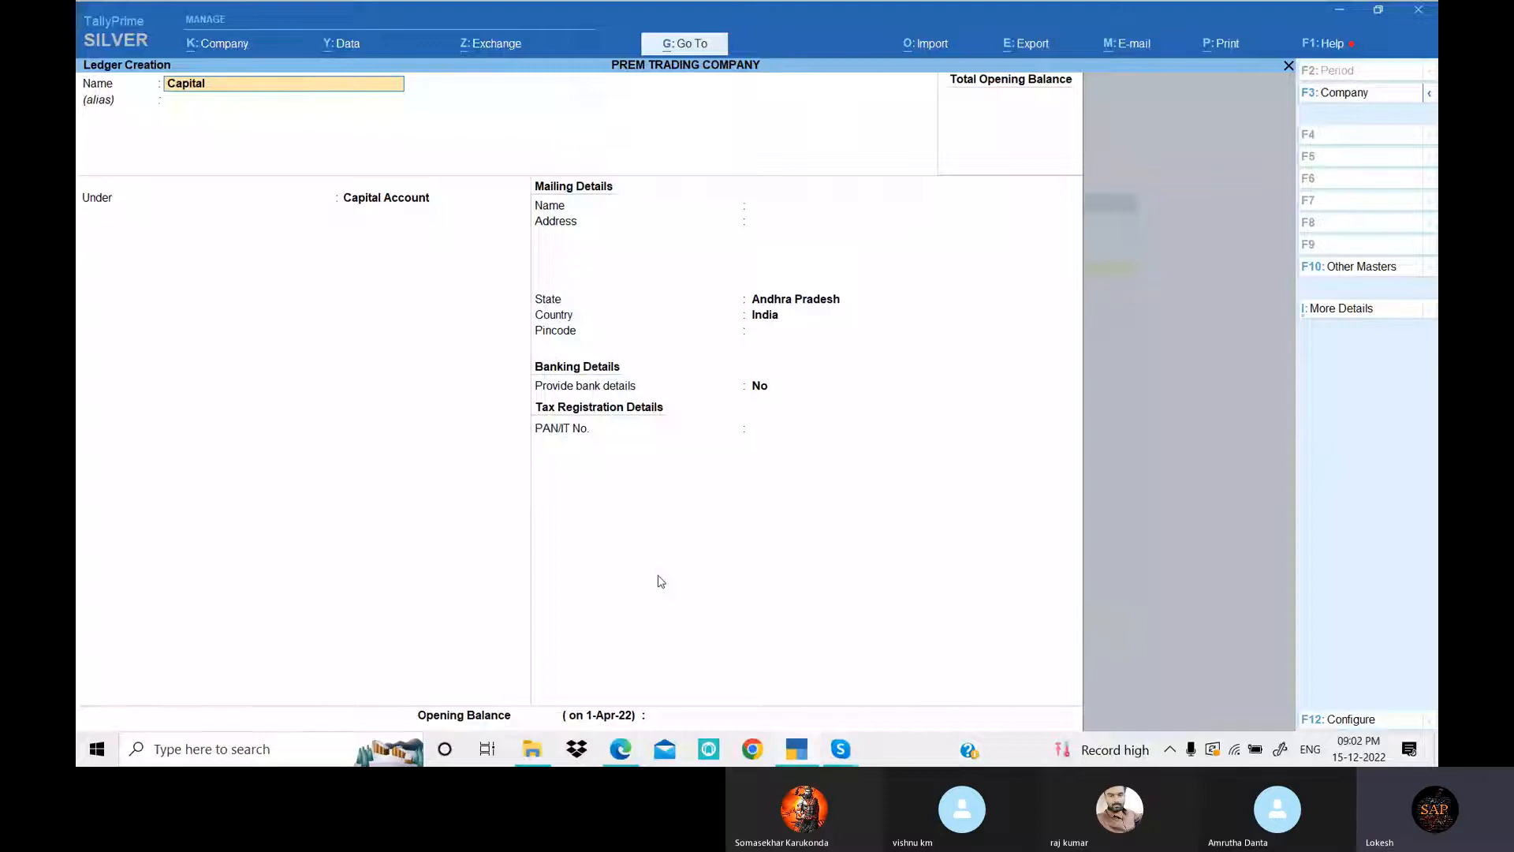
key(Return)
key(Return)
key(Return)
key(Return)
key(Return)
key(Return)
key(Return)
key(Return)
key(Return)
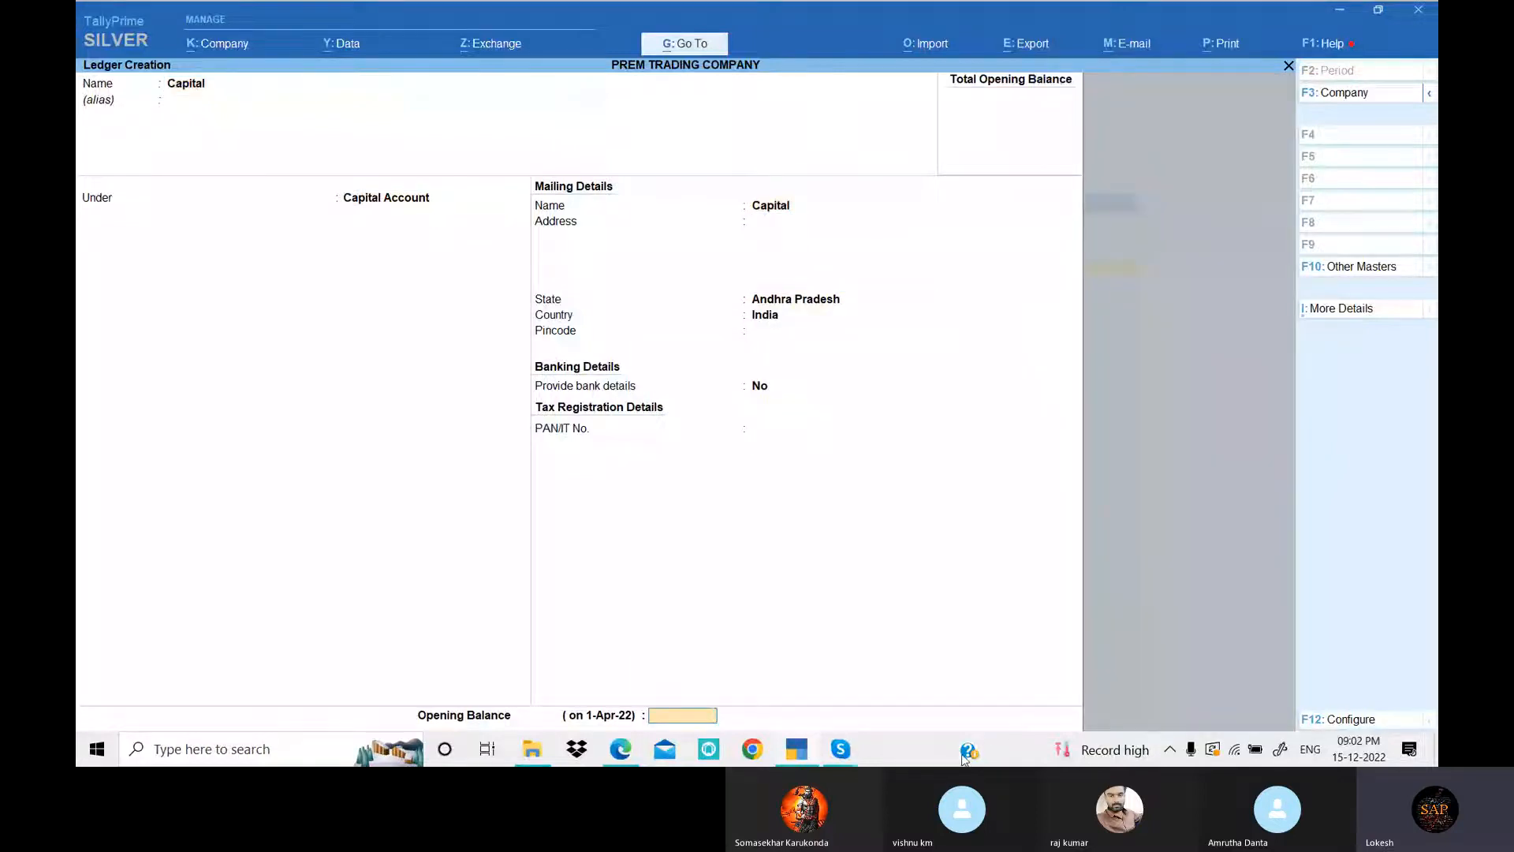
- Check the capital amount in the problem PDF, set the ledger's opening balance to 1,00,000 Cr and save it
click(841, 755)
click(799, 759)
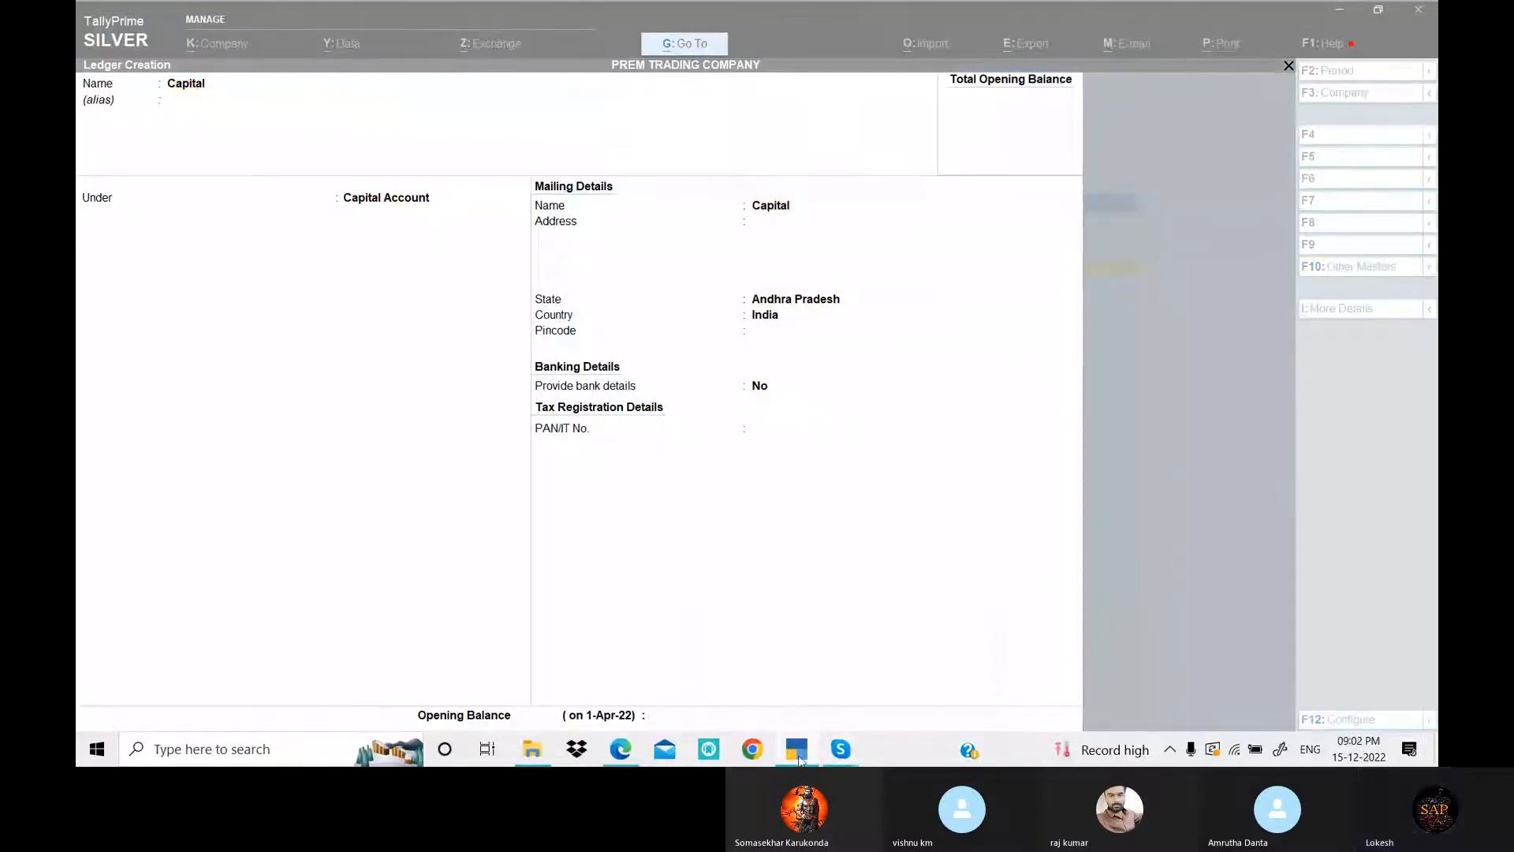
click(798, 755)
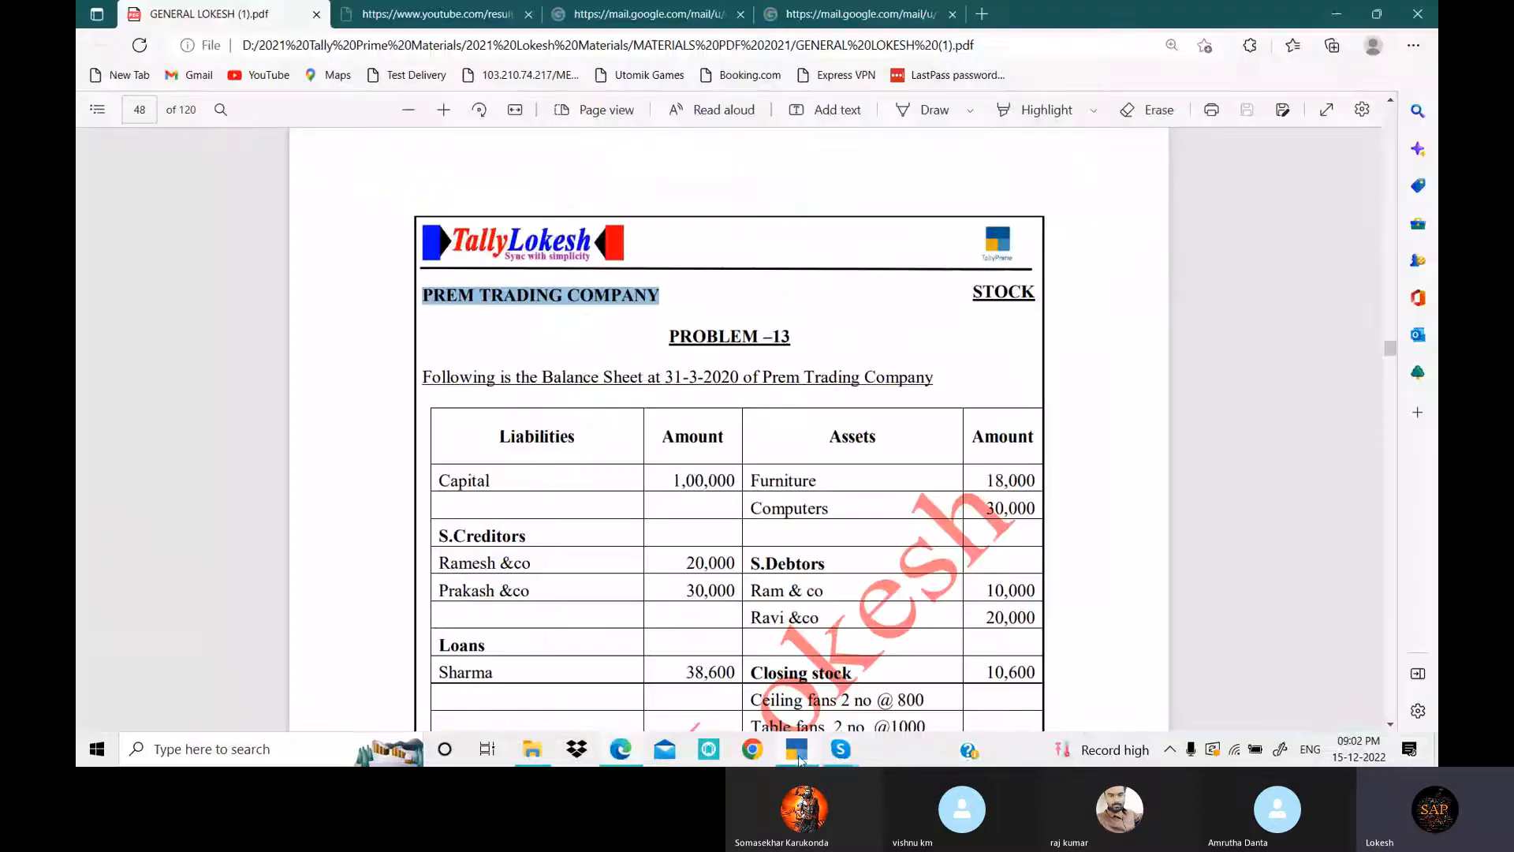
click(798, 755)
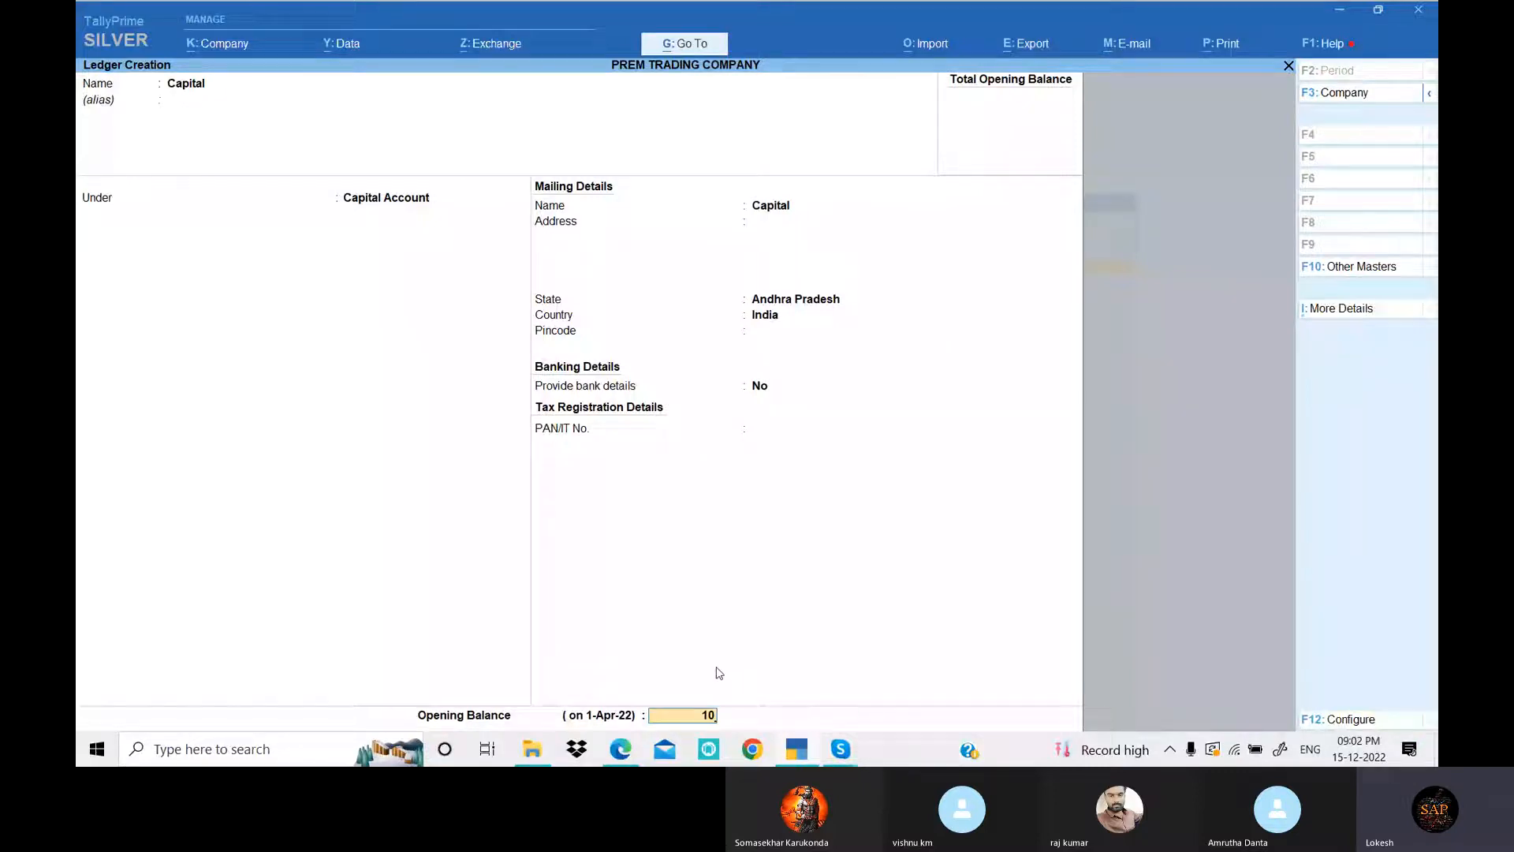
text(00000)
key(Return)
key(Return)
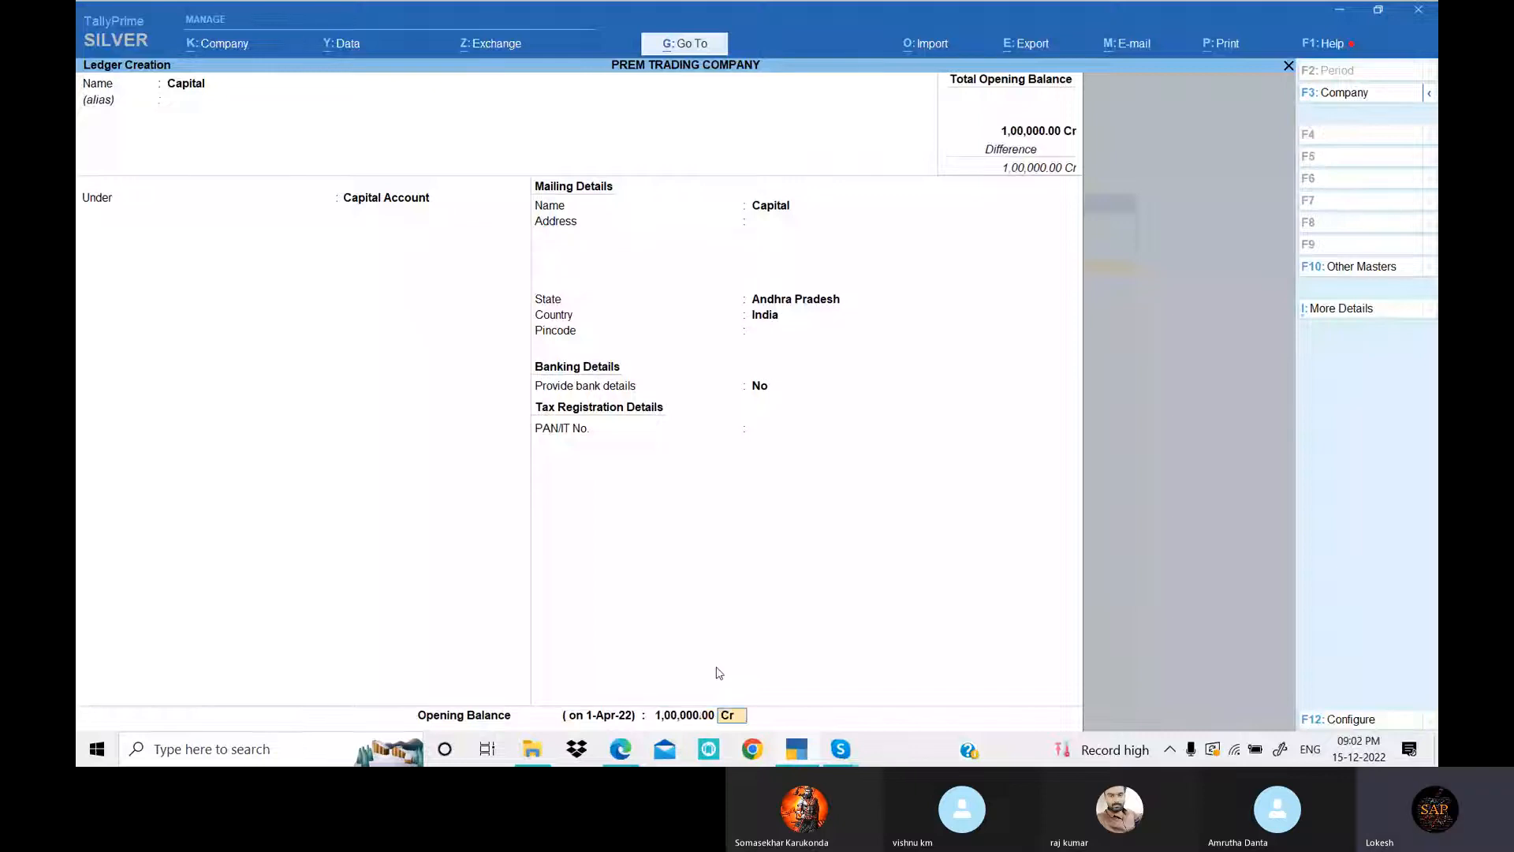
key(Return)
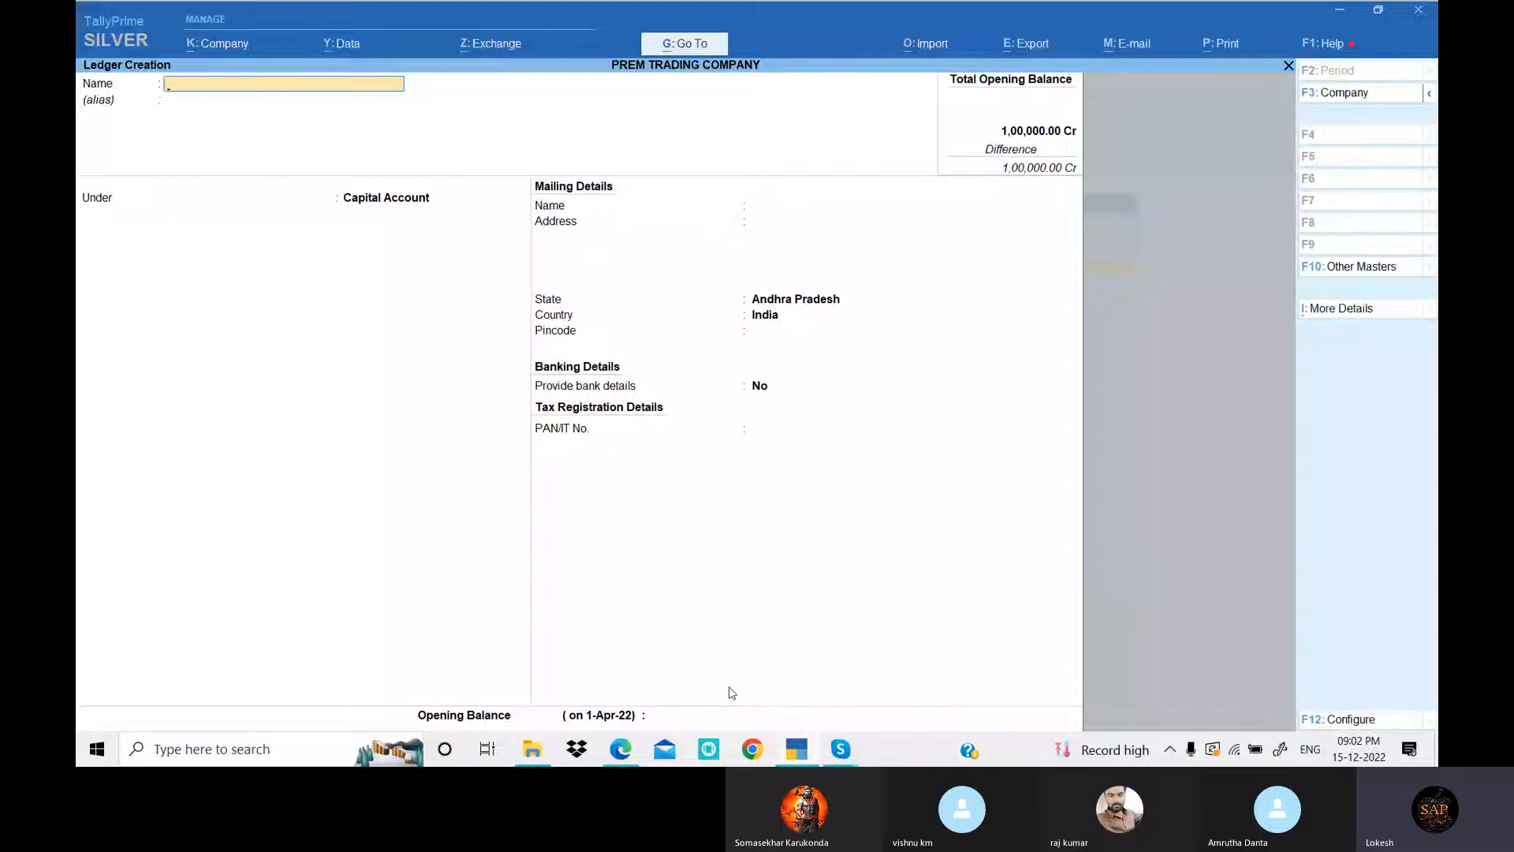
- Check the first creditor in the problem PDF and start a ledger with that creditor's name under Sundry Creditors
key(alt+Tab)
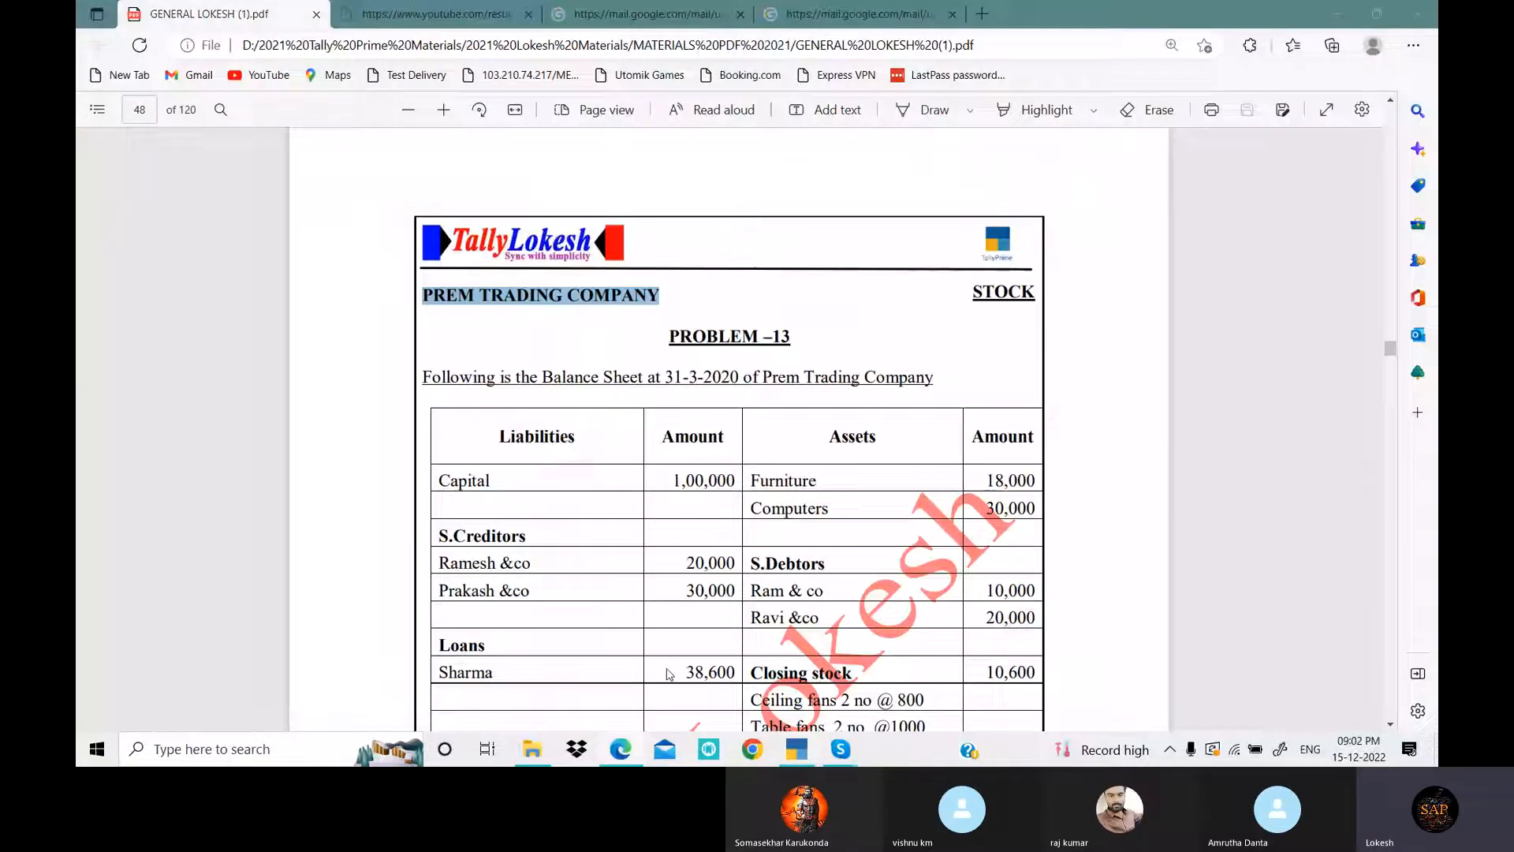
key(alt+Tab)
text(Ramesh)
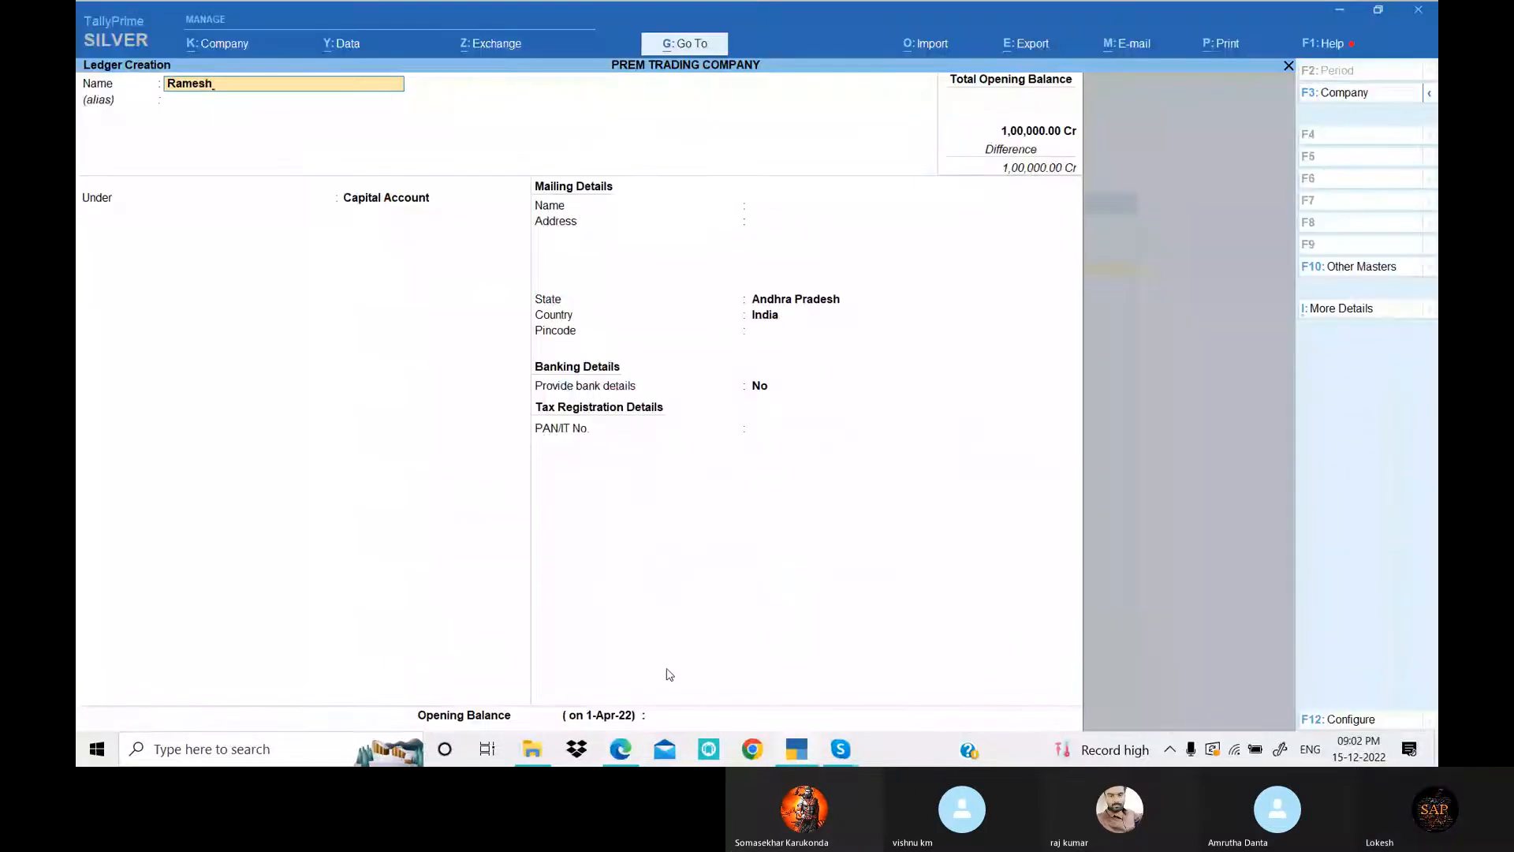
key(Return)
key(Return)
text(Sun)
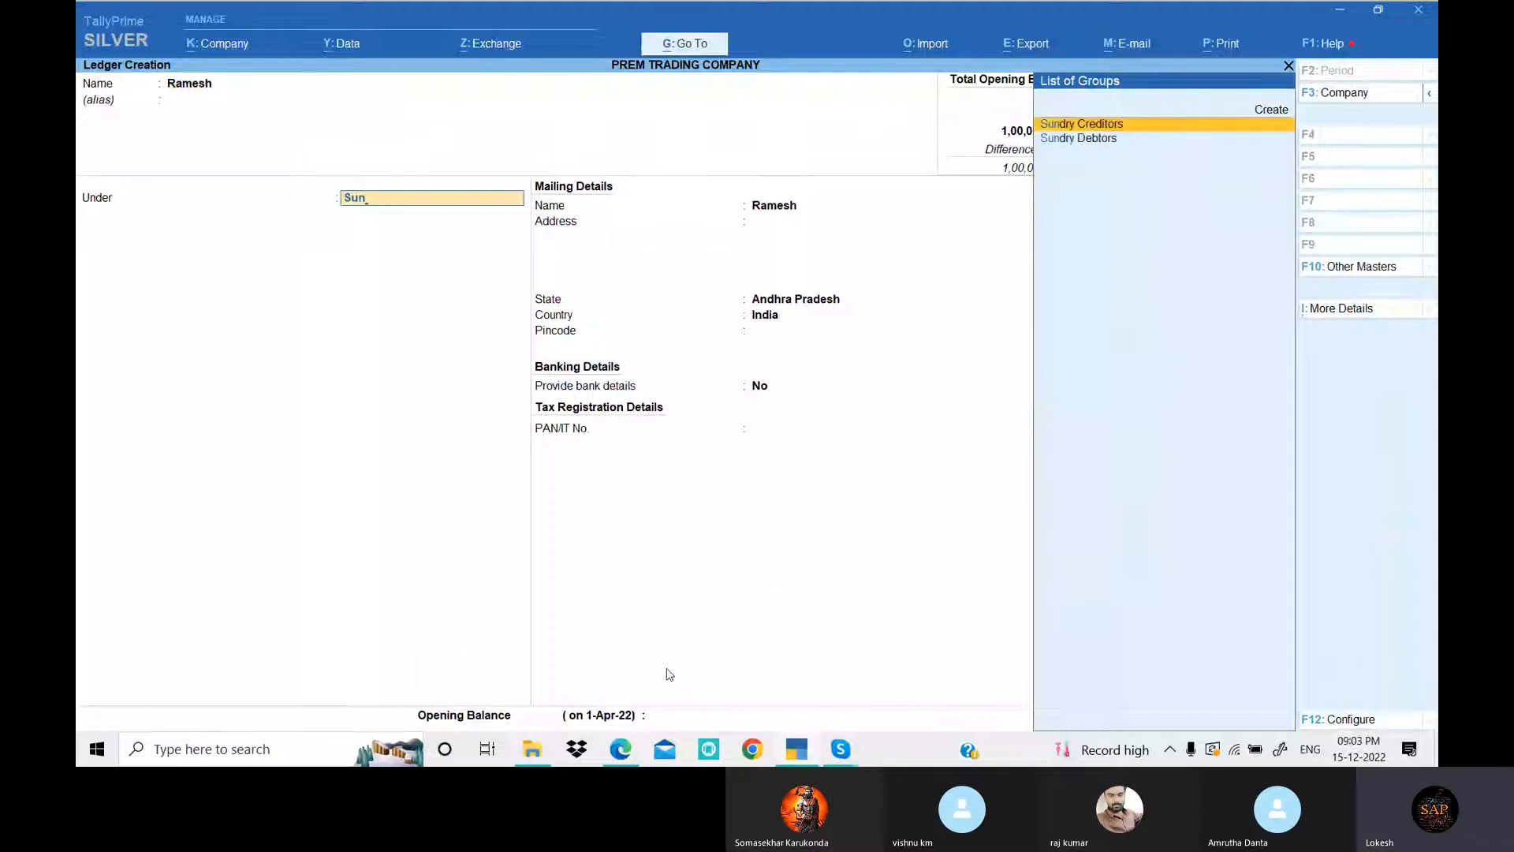
key(Return)
key(Return)
key(Return)
key(Return)
key(Return)
key(Return)
key(Return)
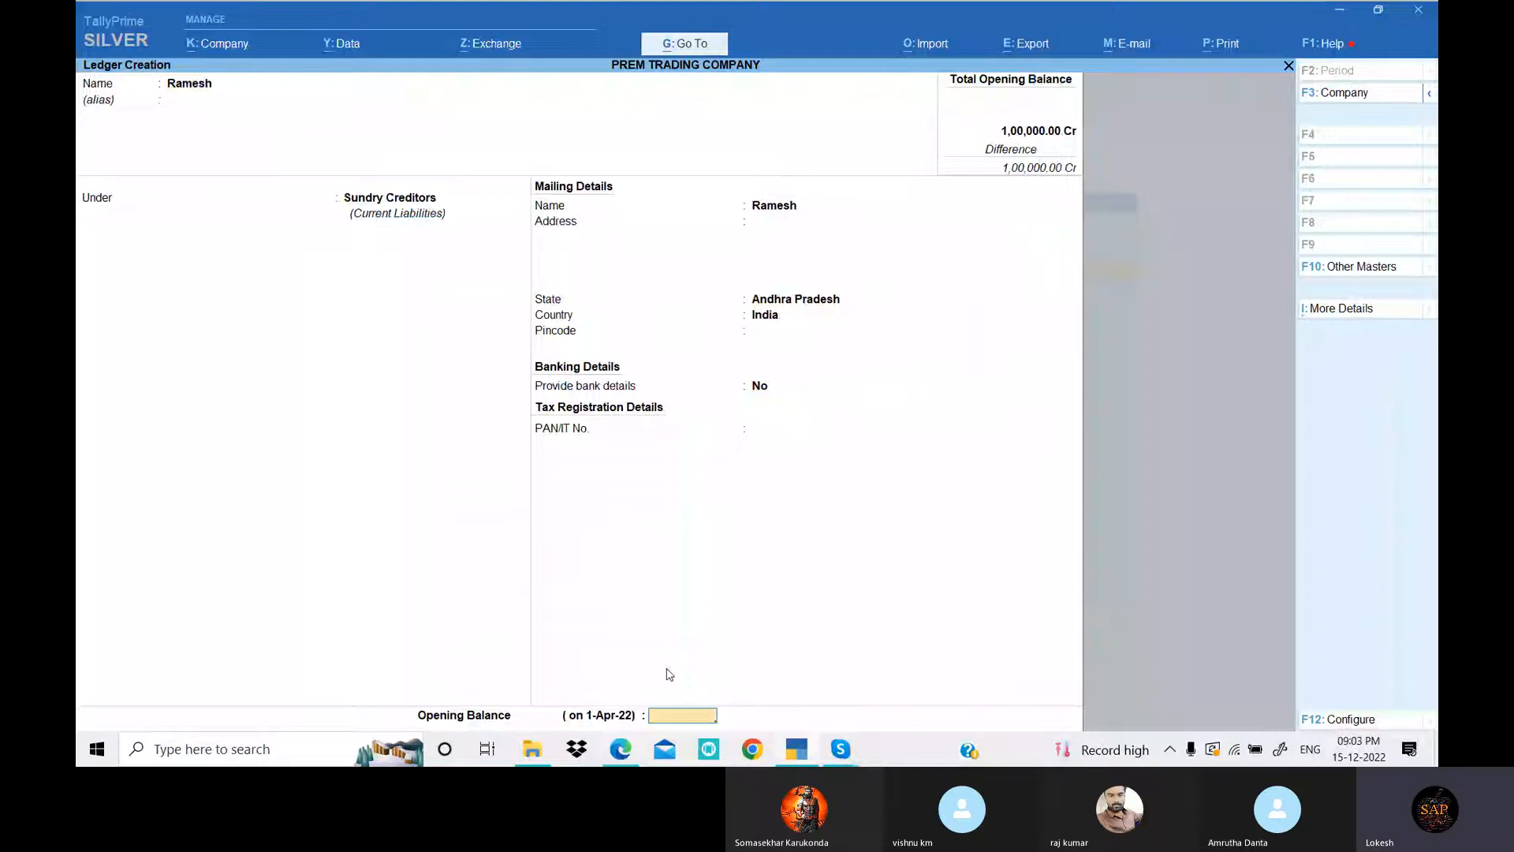
- Check the first creditor's amount in the PDF, set the opening balance to 20,000 Cr and save the ledger
key(alt+Tab)
key(alt+Tab)
text(20000)
key(Return)
key(Return)
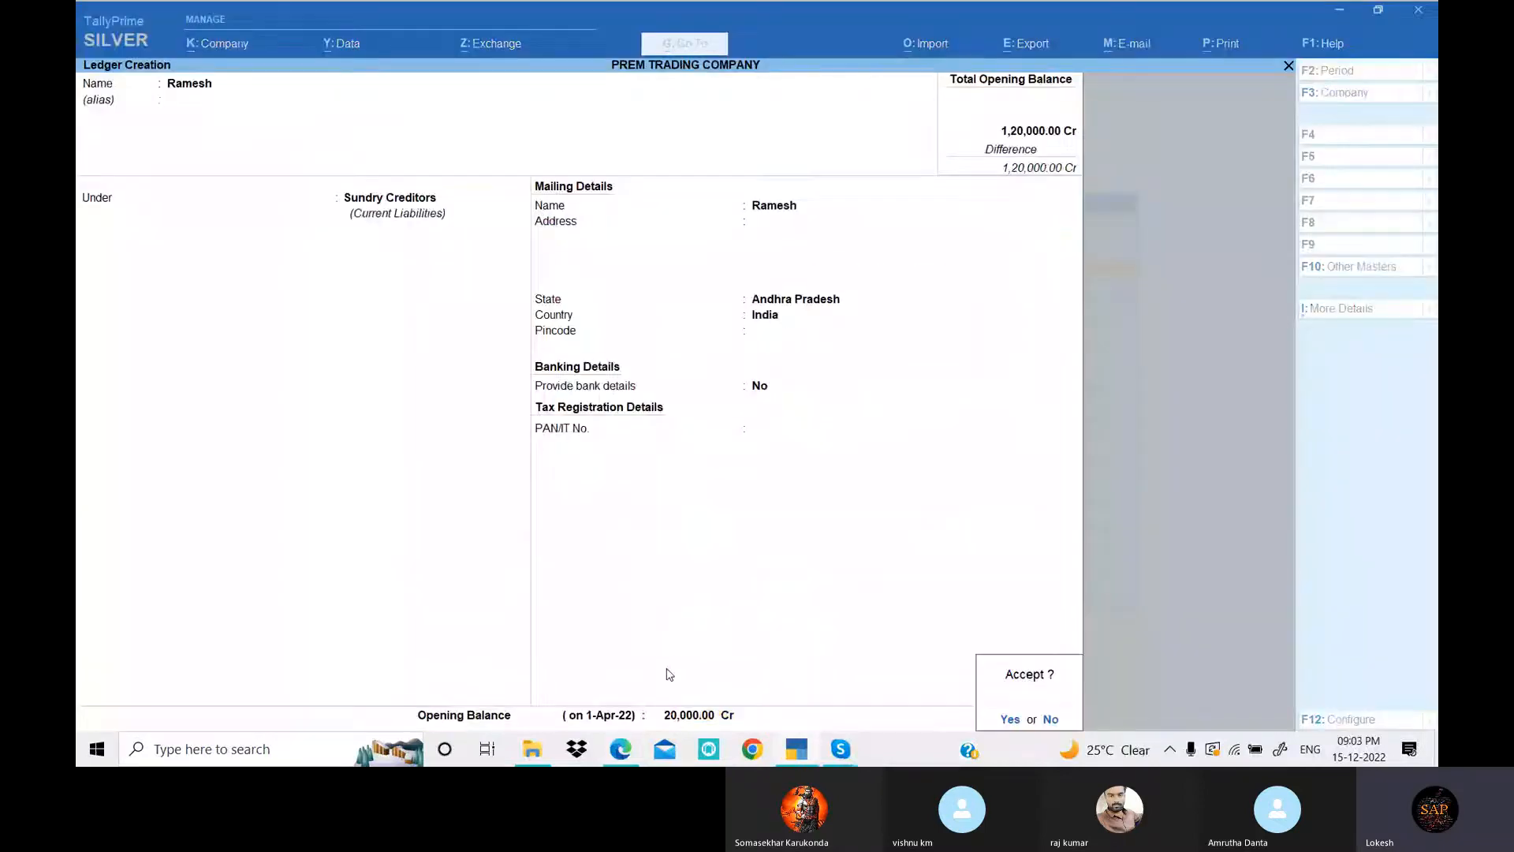
key(Return)
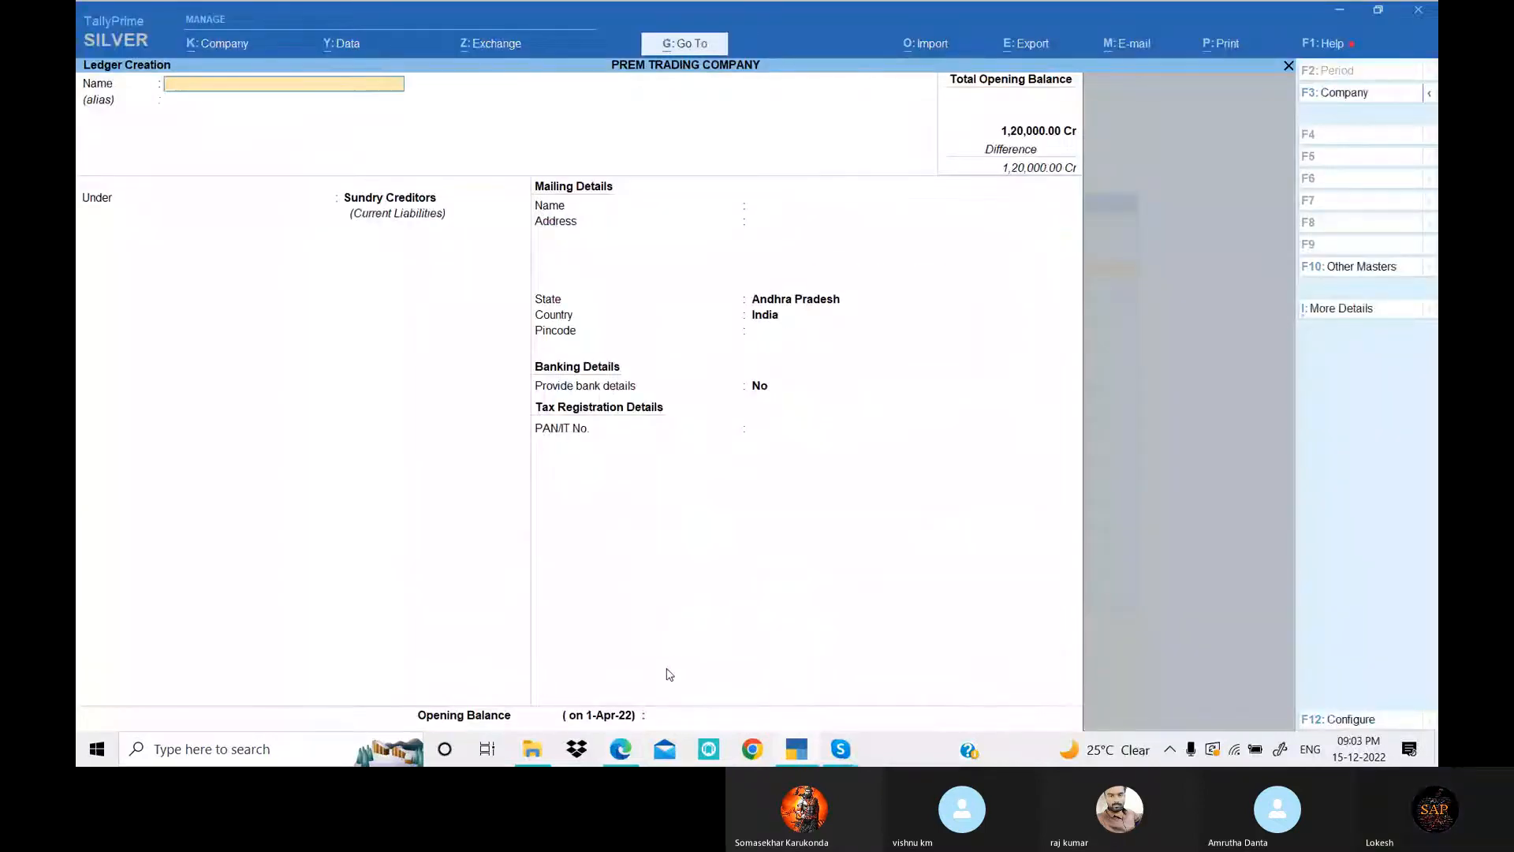
- Check the second creditor in the problem PDF and start a ledger with that creditor's name under Sundry Creditors
key(alt+Tab)
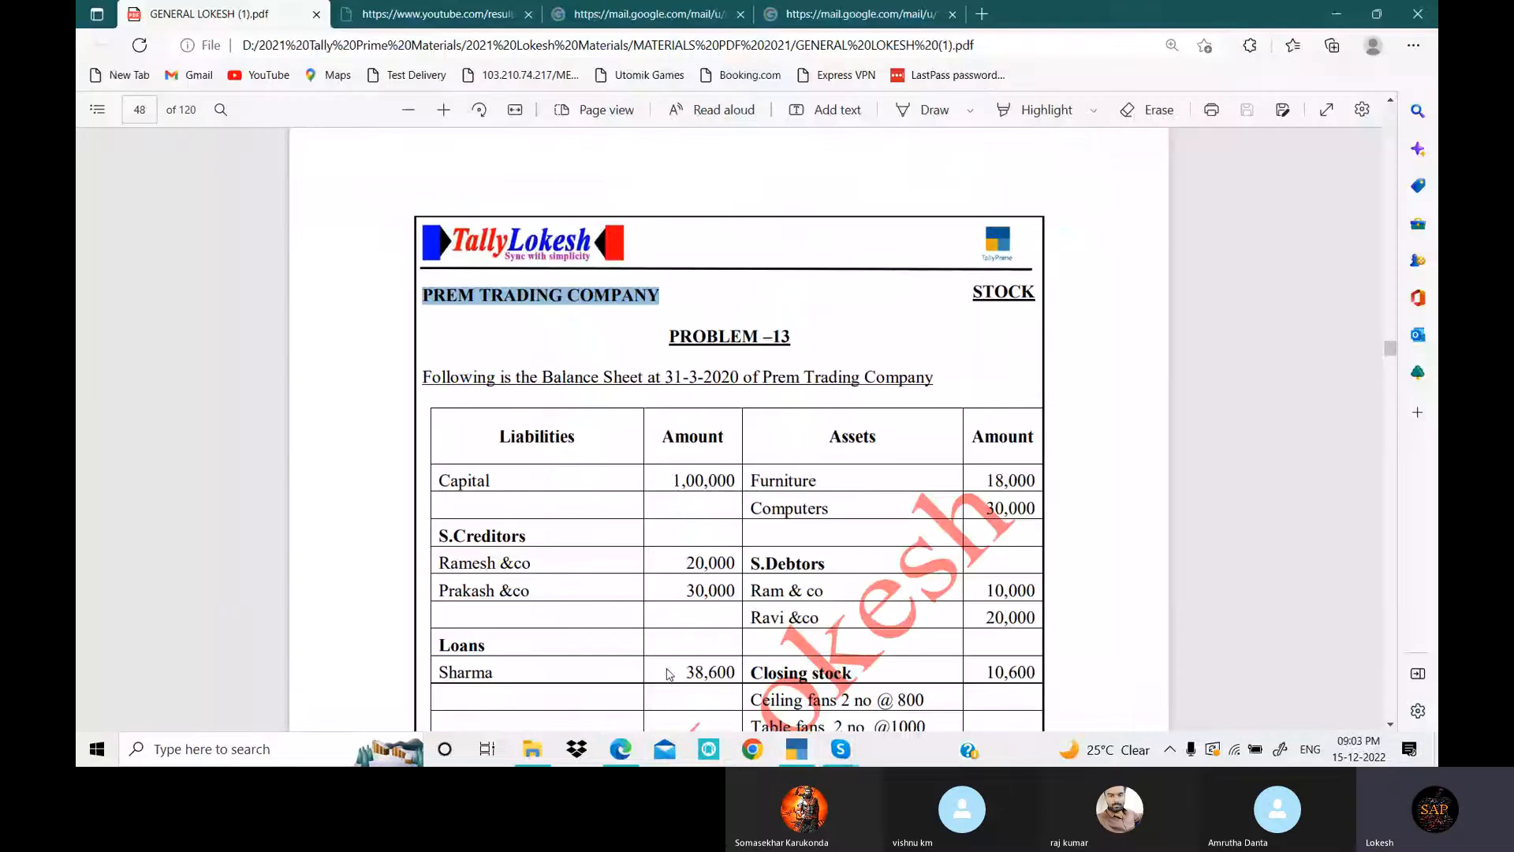
key(alt+Tab)
text(Praka)
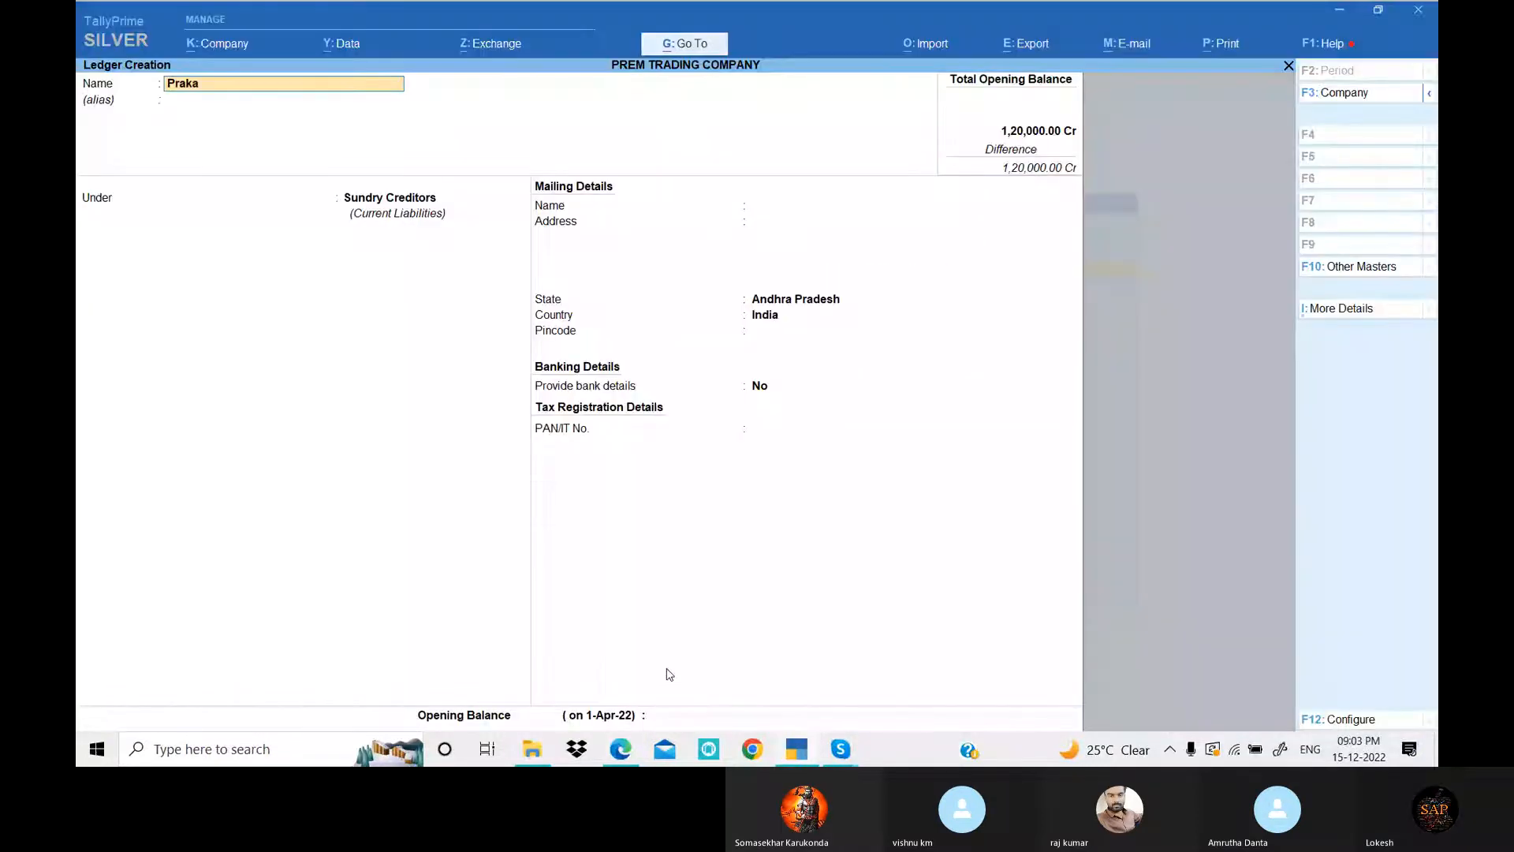
text(sh)
key(Return)
key(Return)
key(Return)
key(Return)
key(Return)
key(Return)
key(Return)
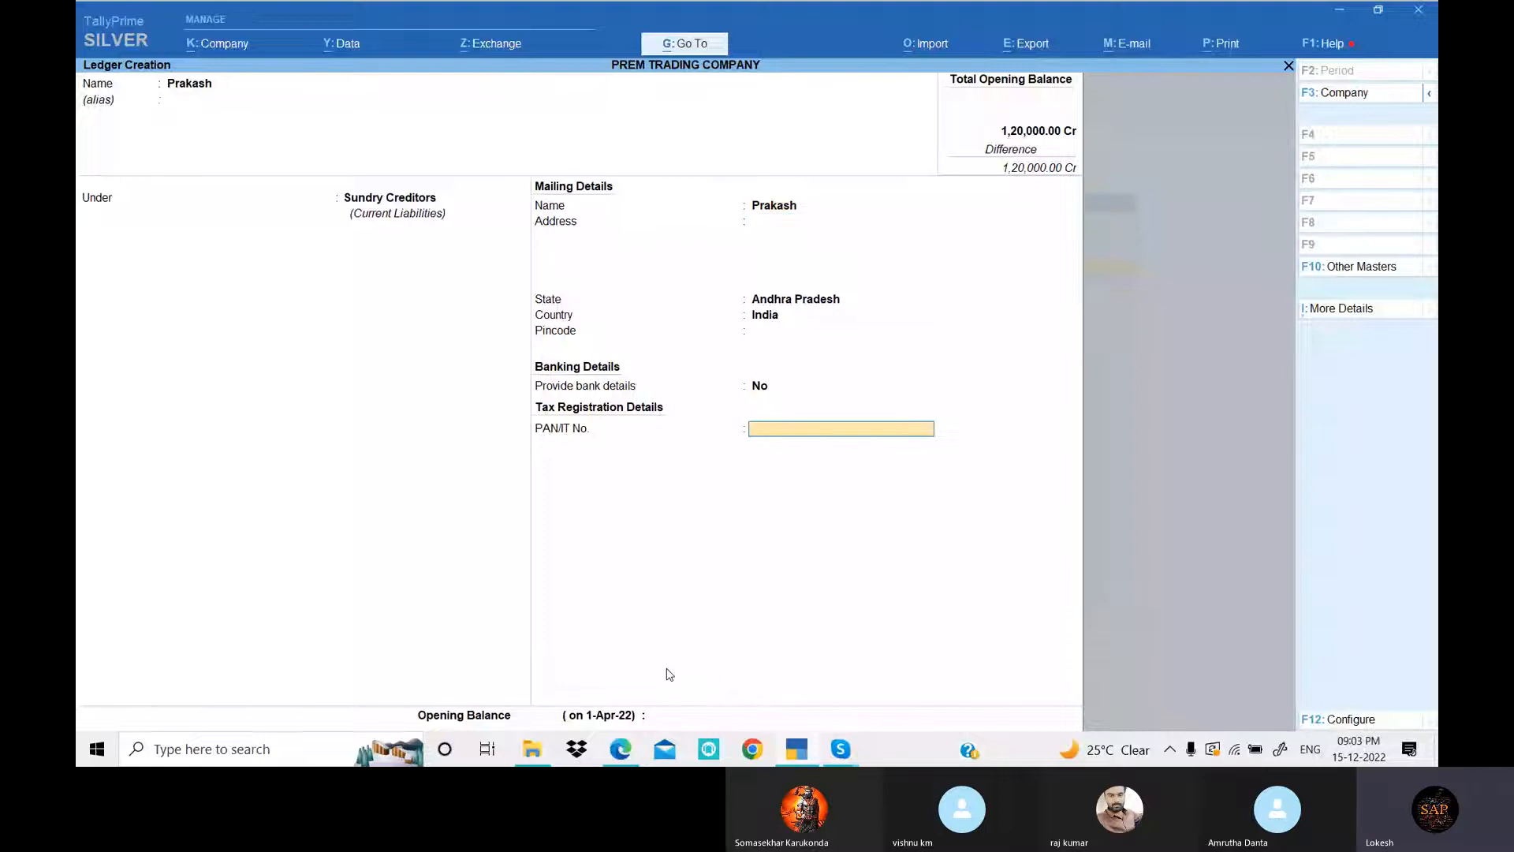
- Set the second creditor's opening balance to 30,000 Cr and save the ledger
text(30000)
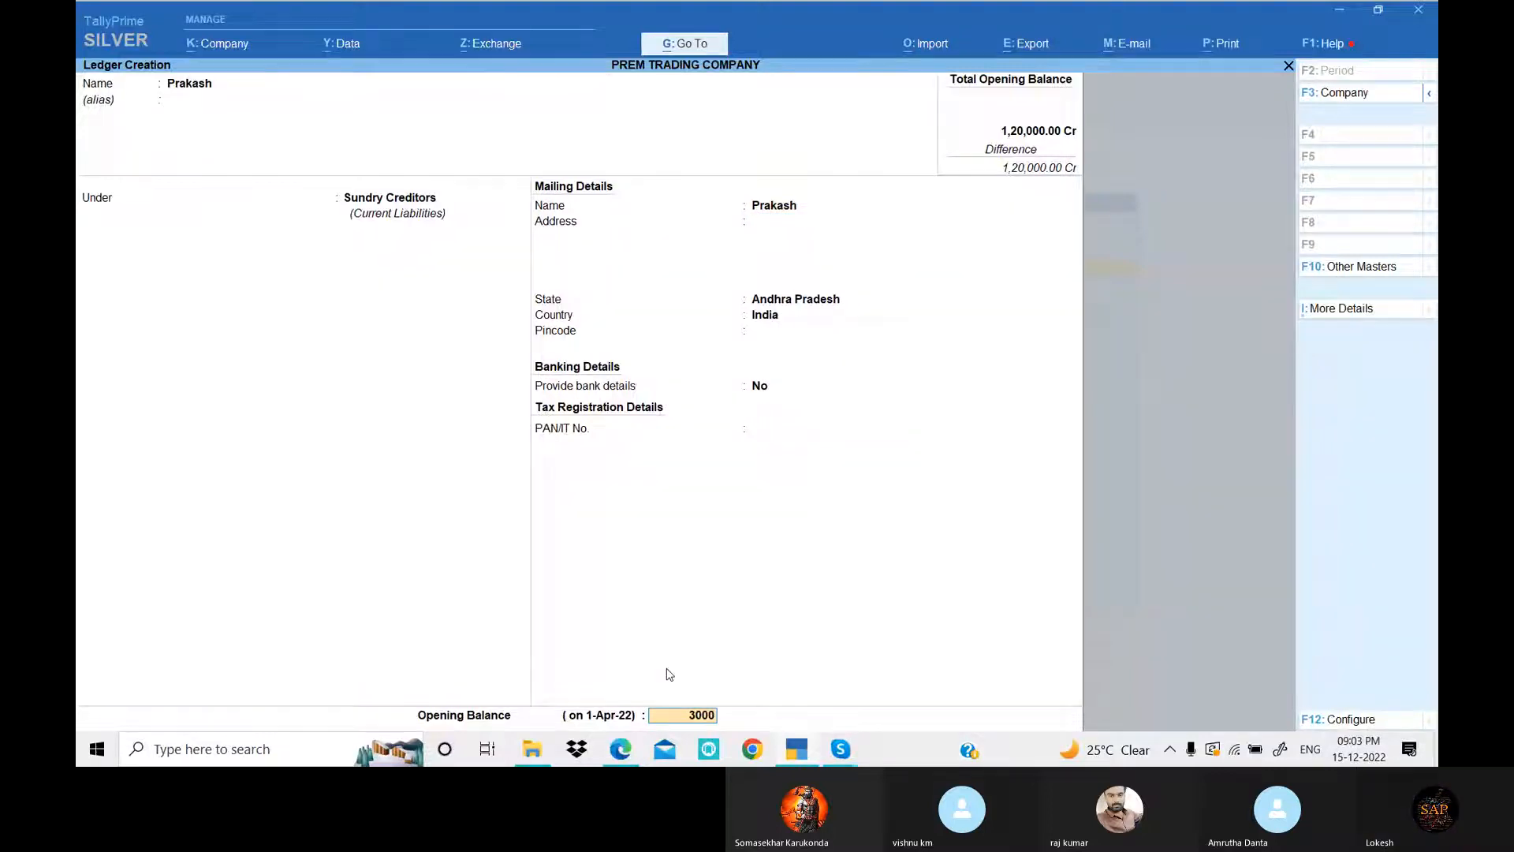
key(Return)
key(Return)
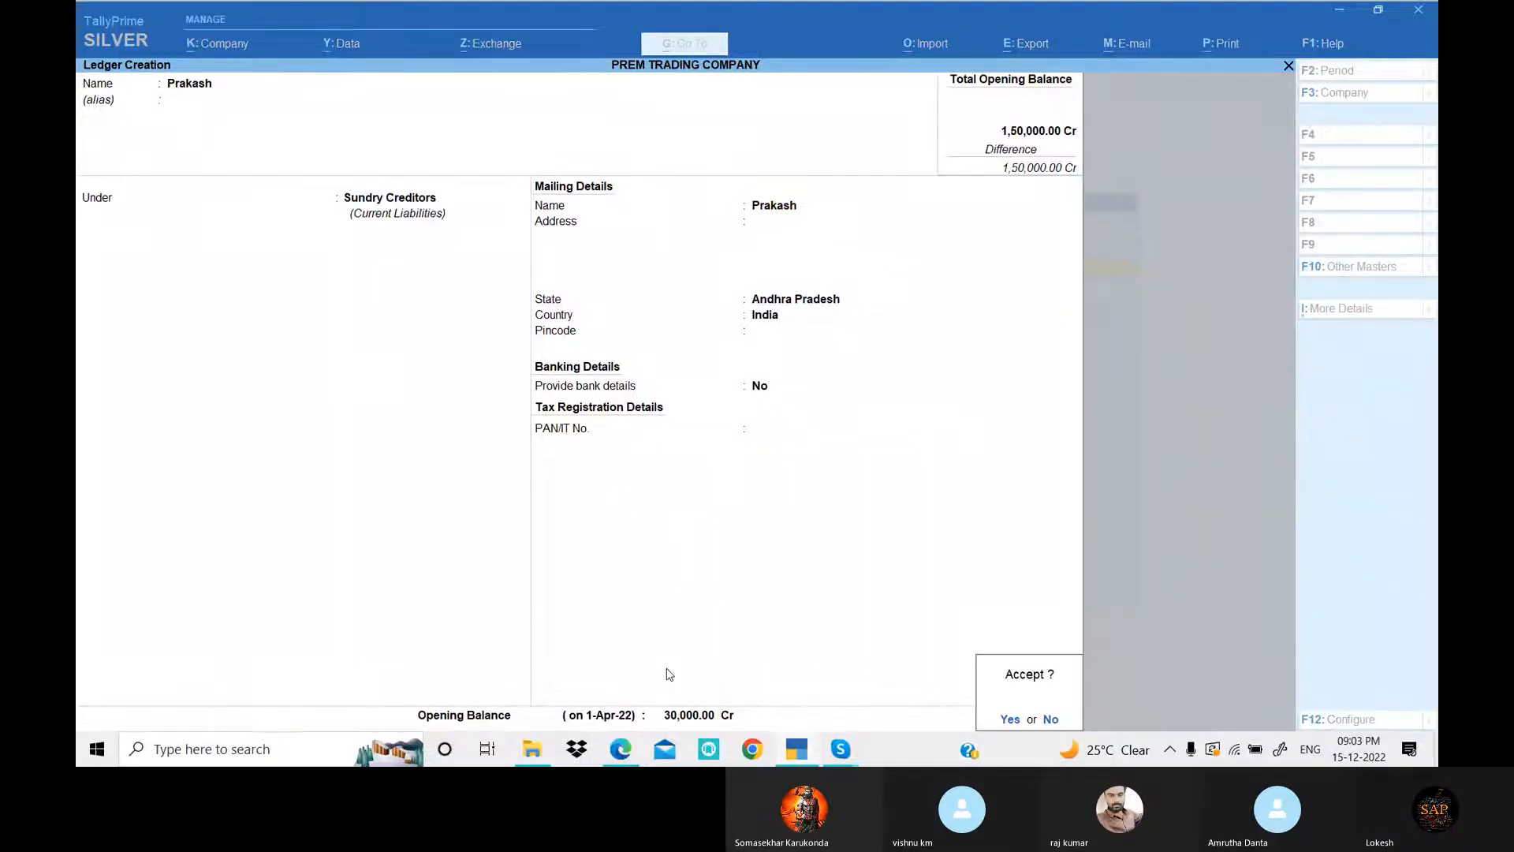
key(Return)
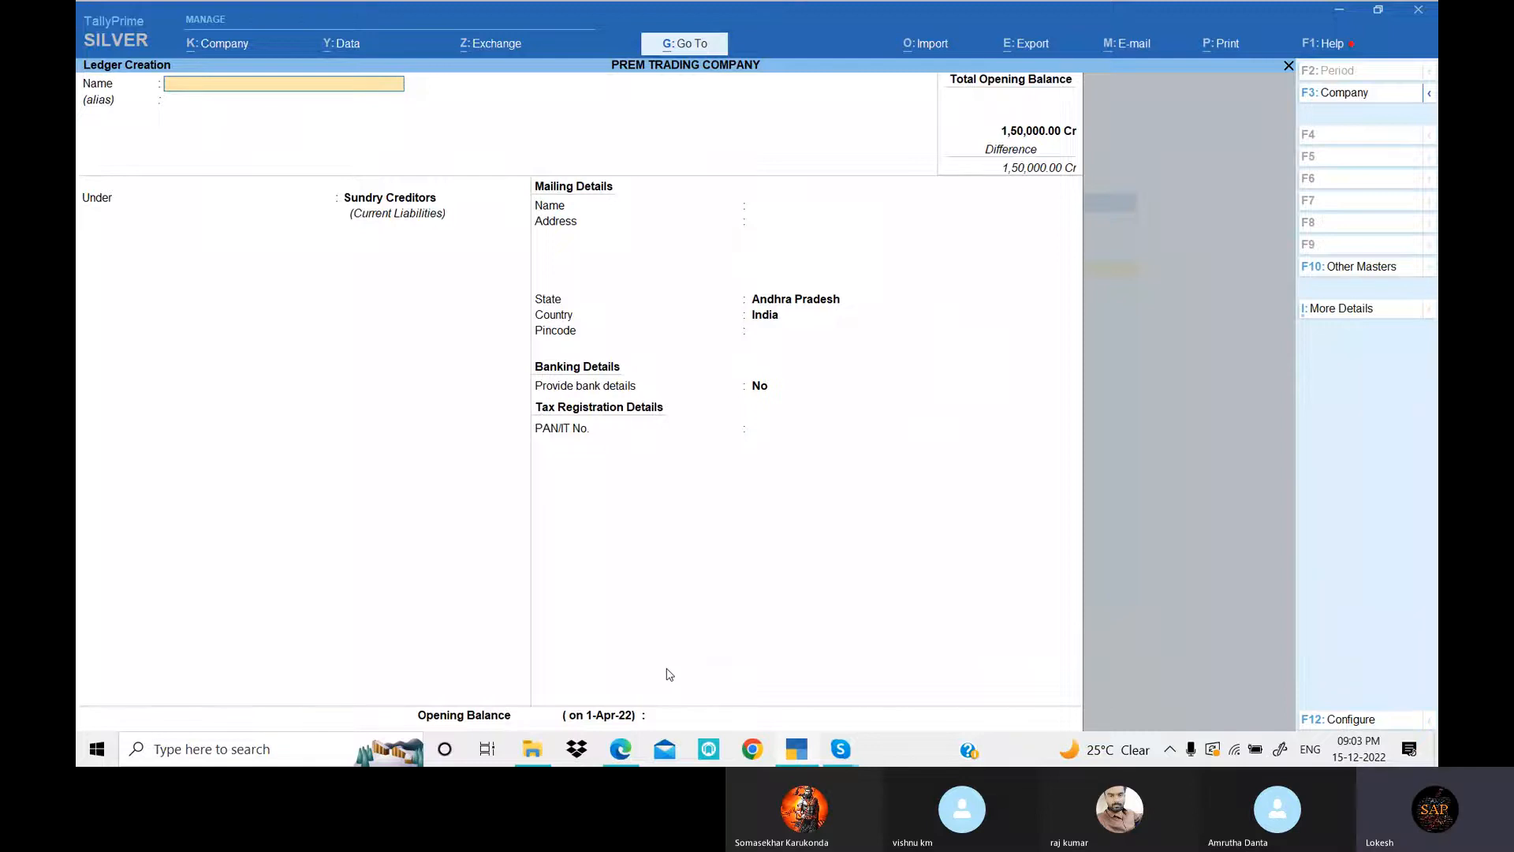
- Check the loan entry in the PDF and start a ledger with the lender's name plus "Loan" under Loans (Liability)
key(alt+Tab)
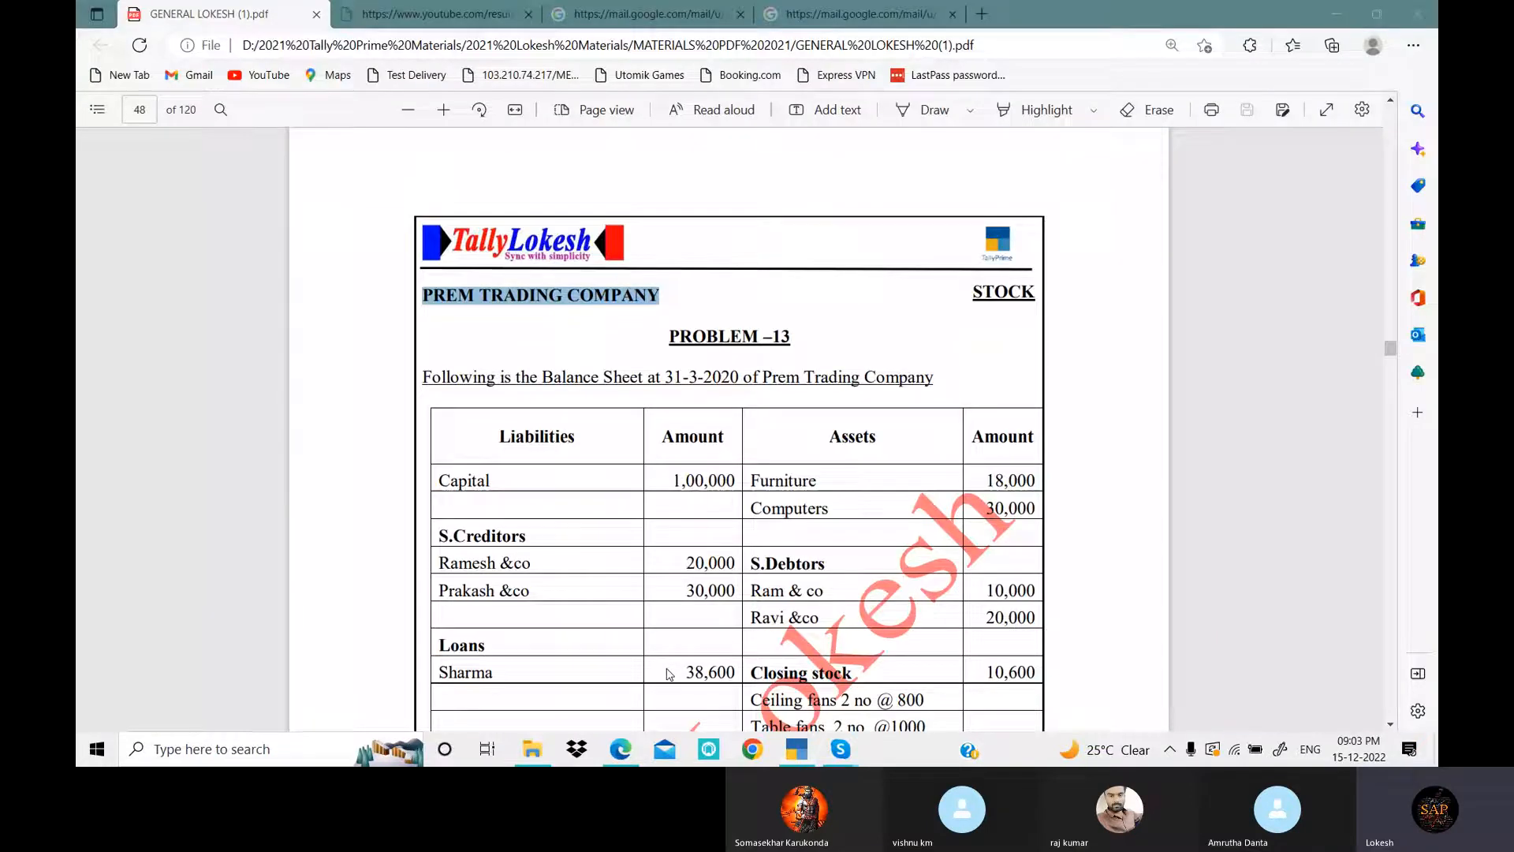
key(alt+Tab)
text(Sharm)
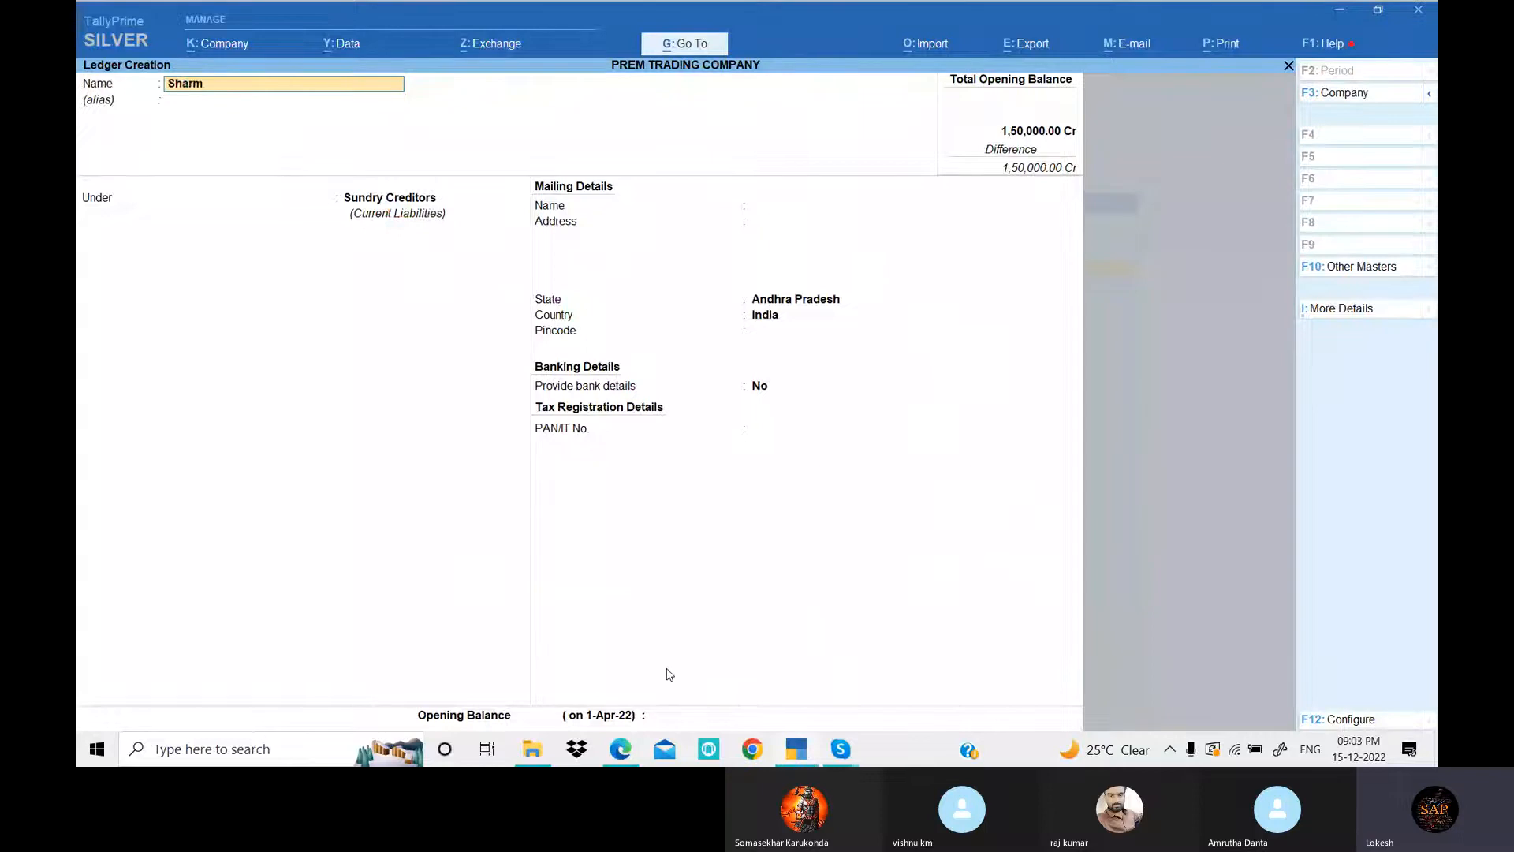
text(a Loan)
key(Return)
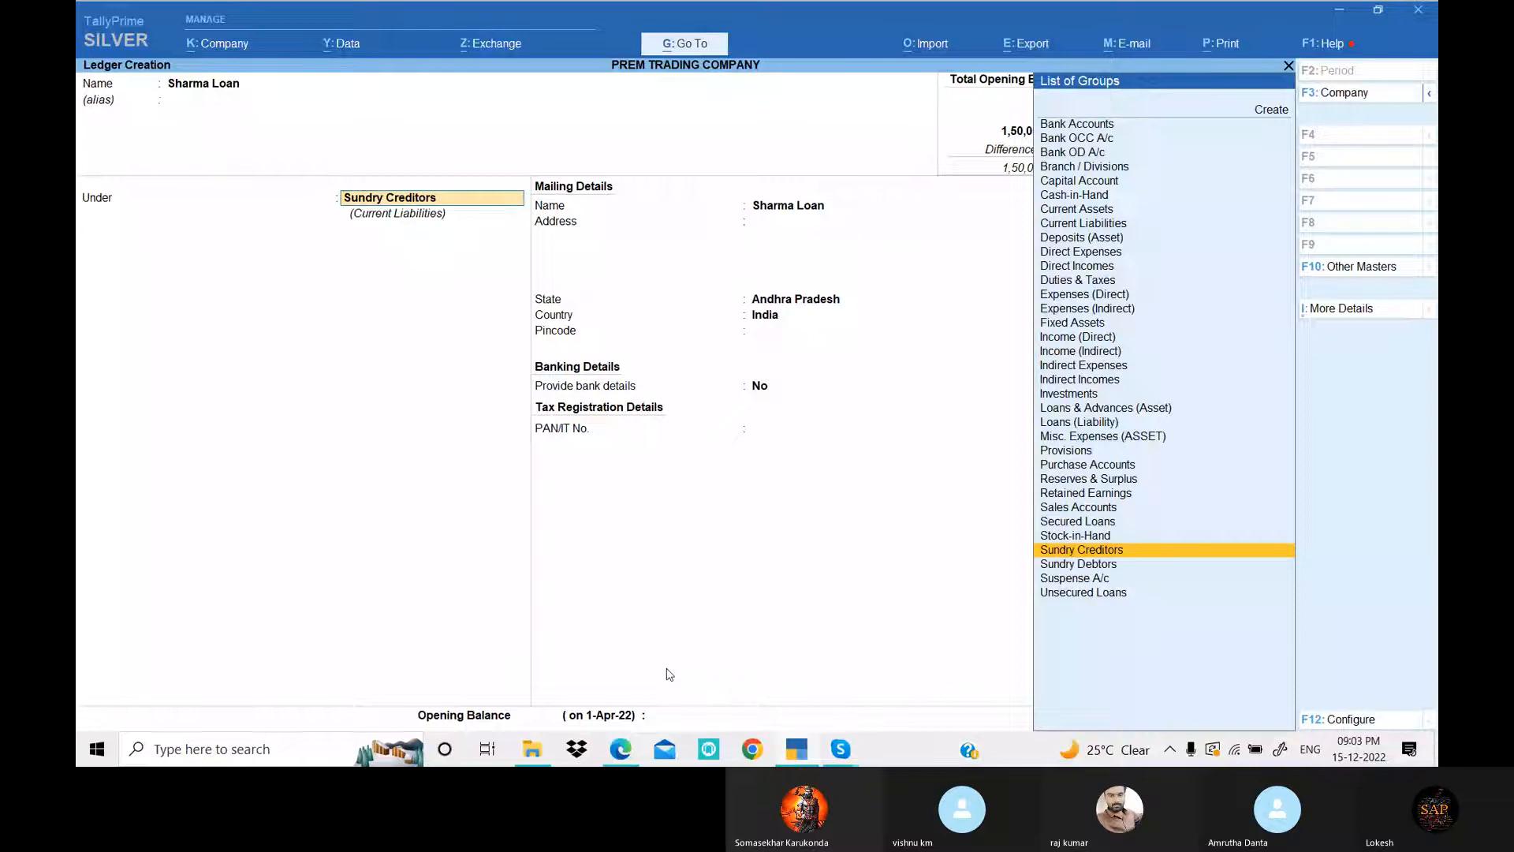
text(Lo)
key(Down)
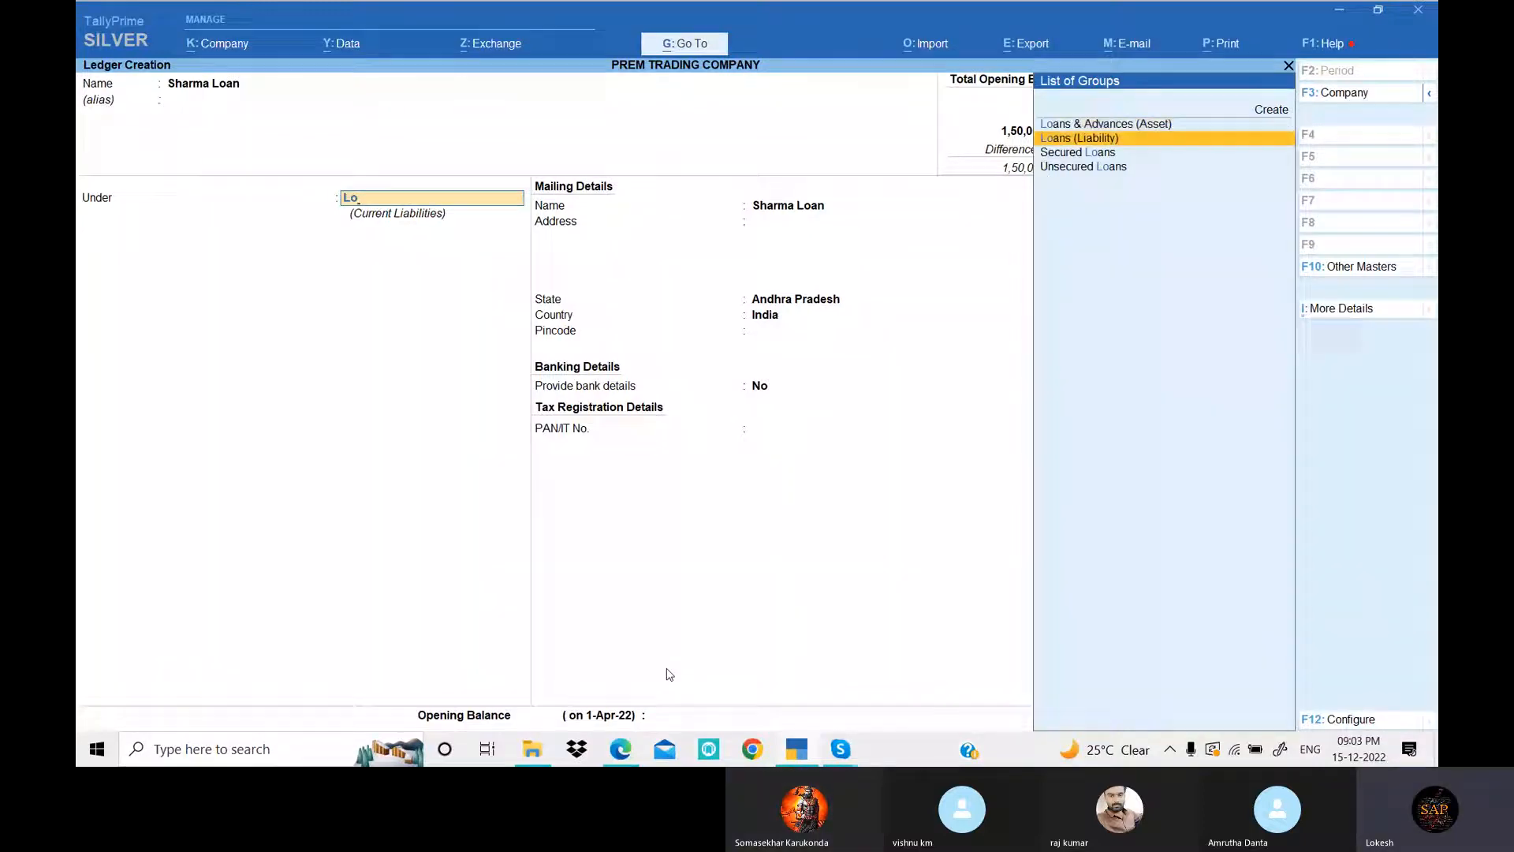
key(Return)
key(Return)
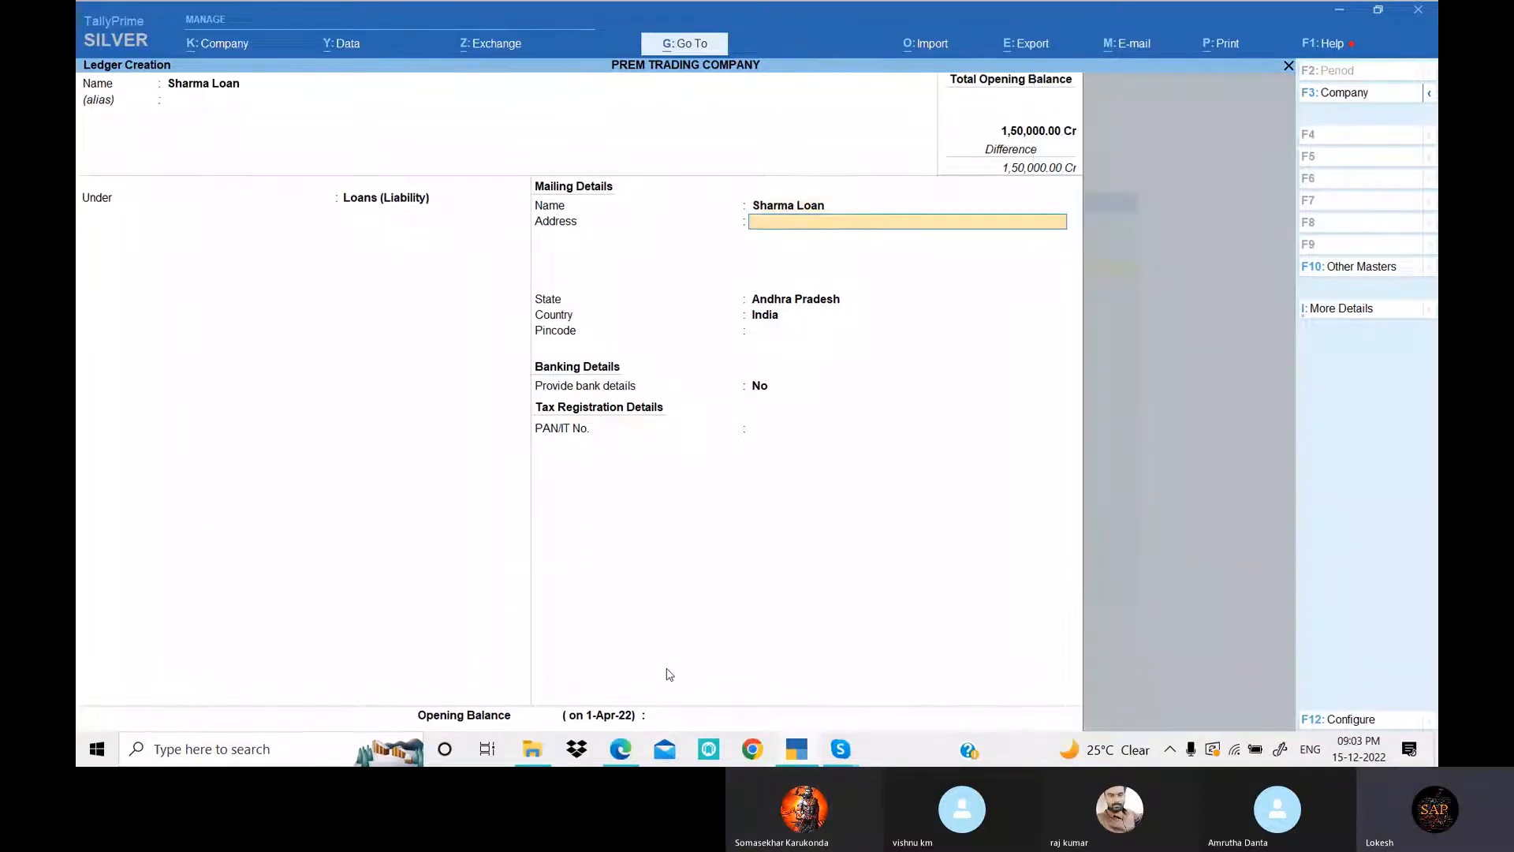
key(Return)
key(Return)
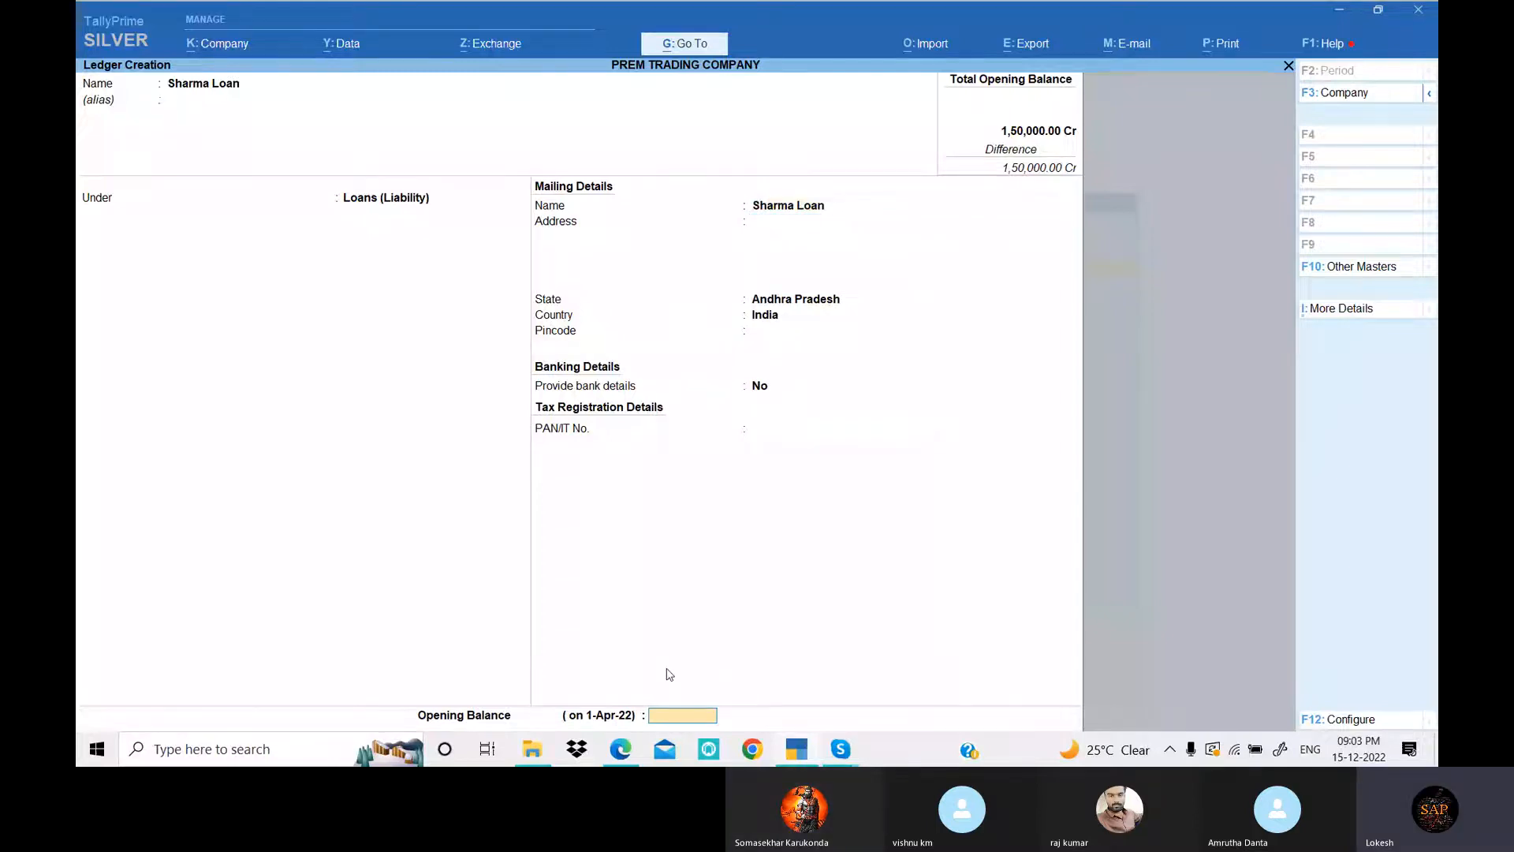
- Check the loan amount in the PDF, set the loan ledger's opening balance to 38,600 Cr and save it
key(alt+Tab)
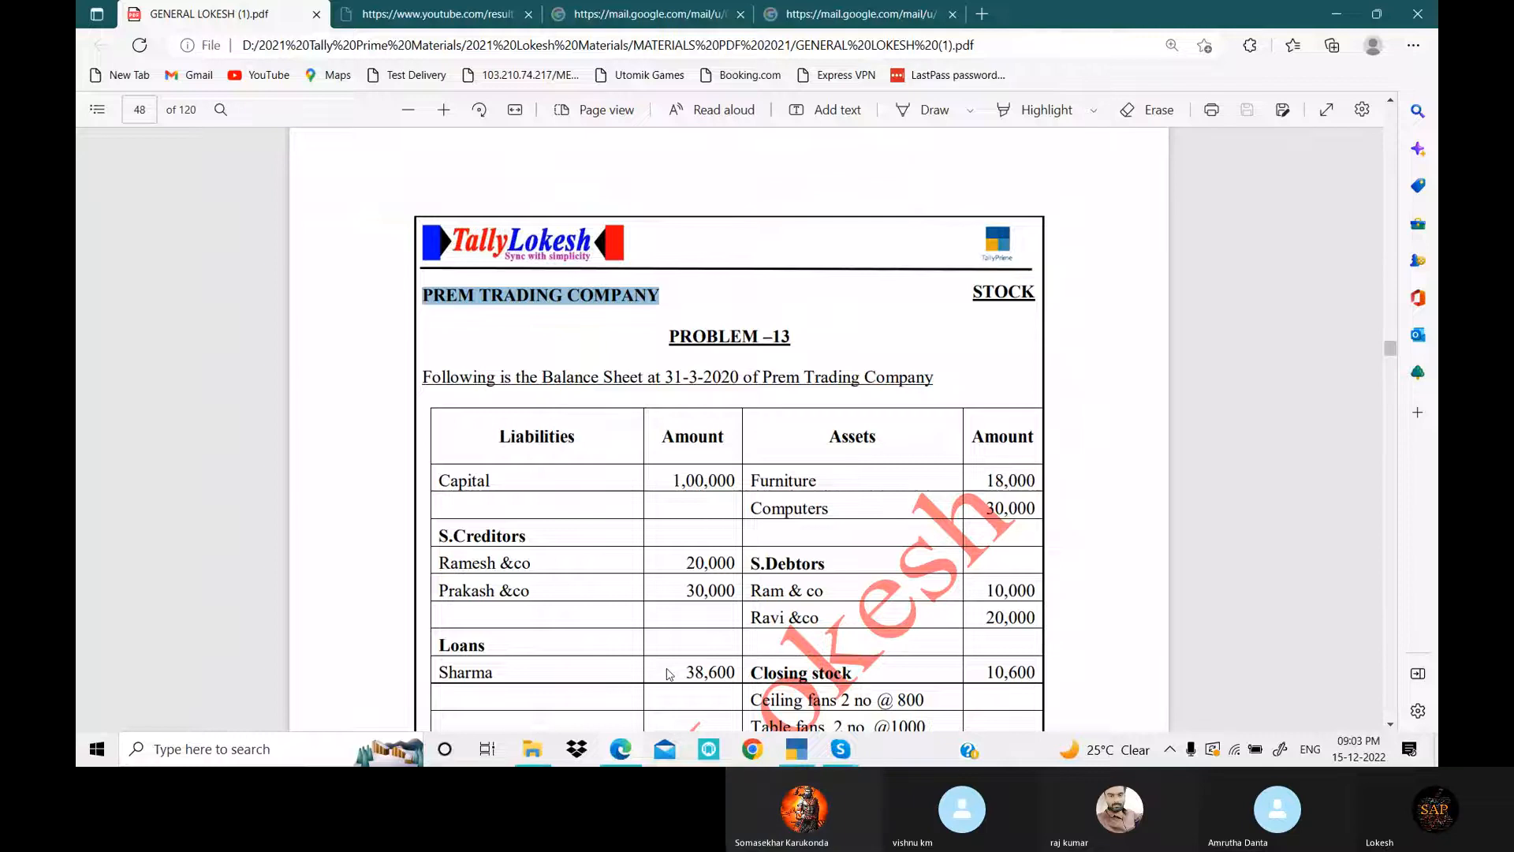
key(alt+Tab)
text(38600)
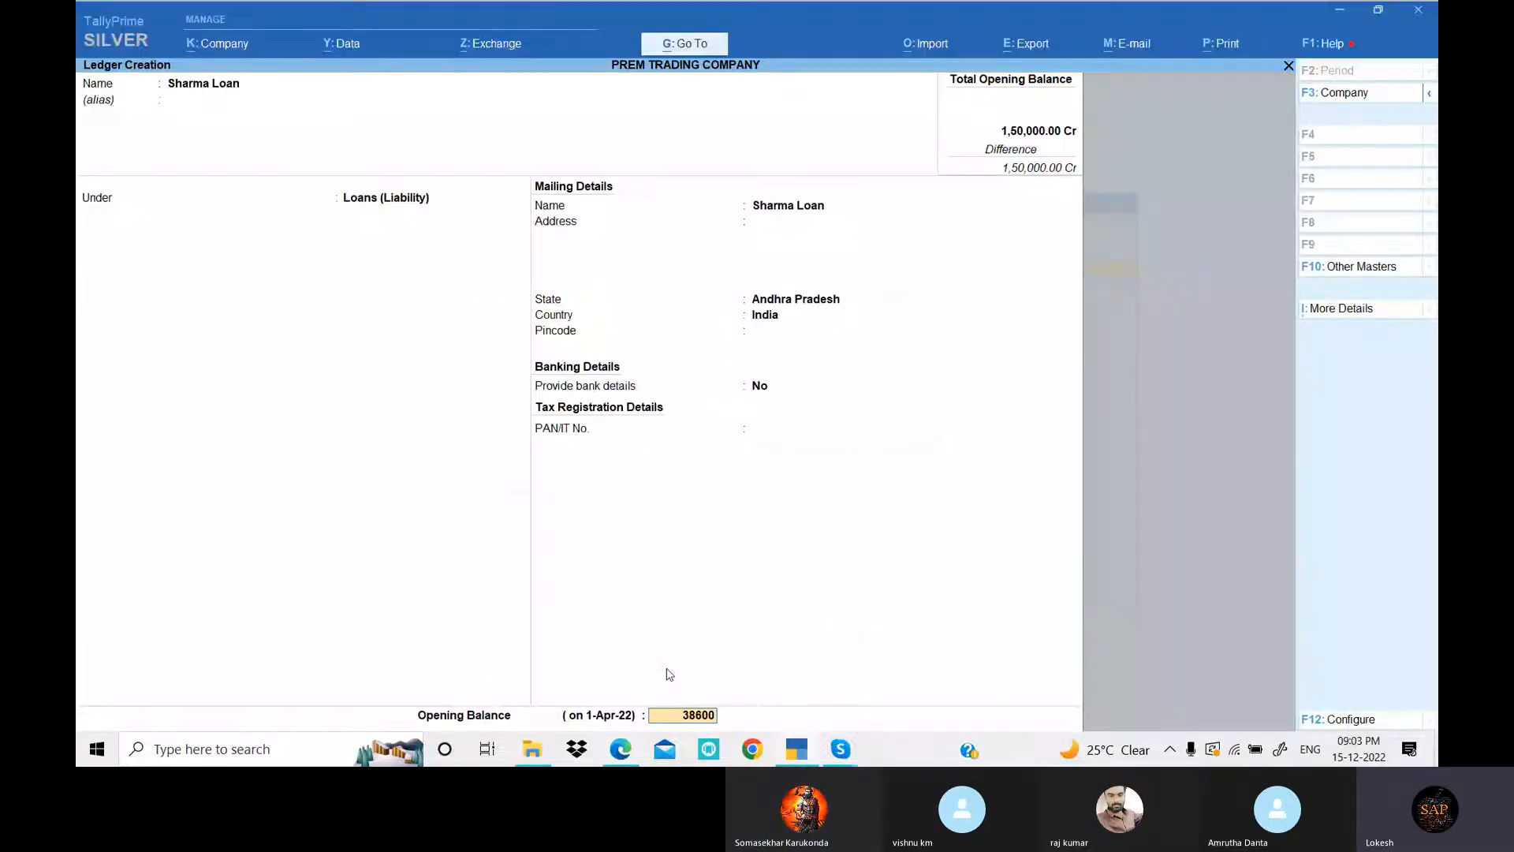
key(Return)
key(Return)
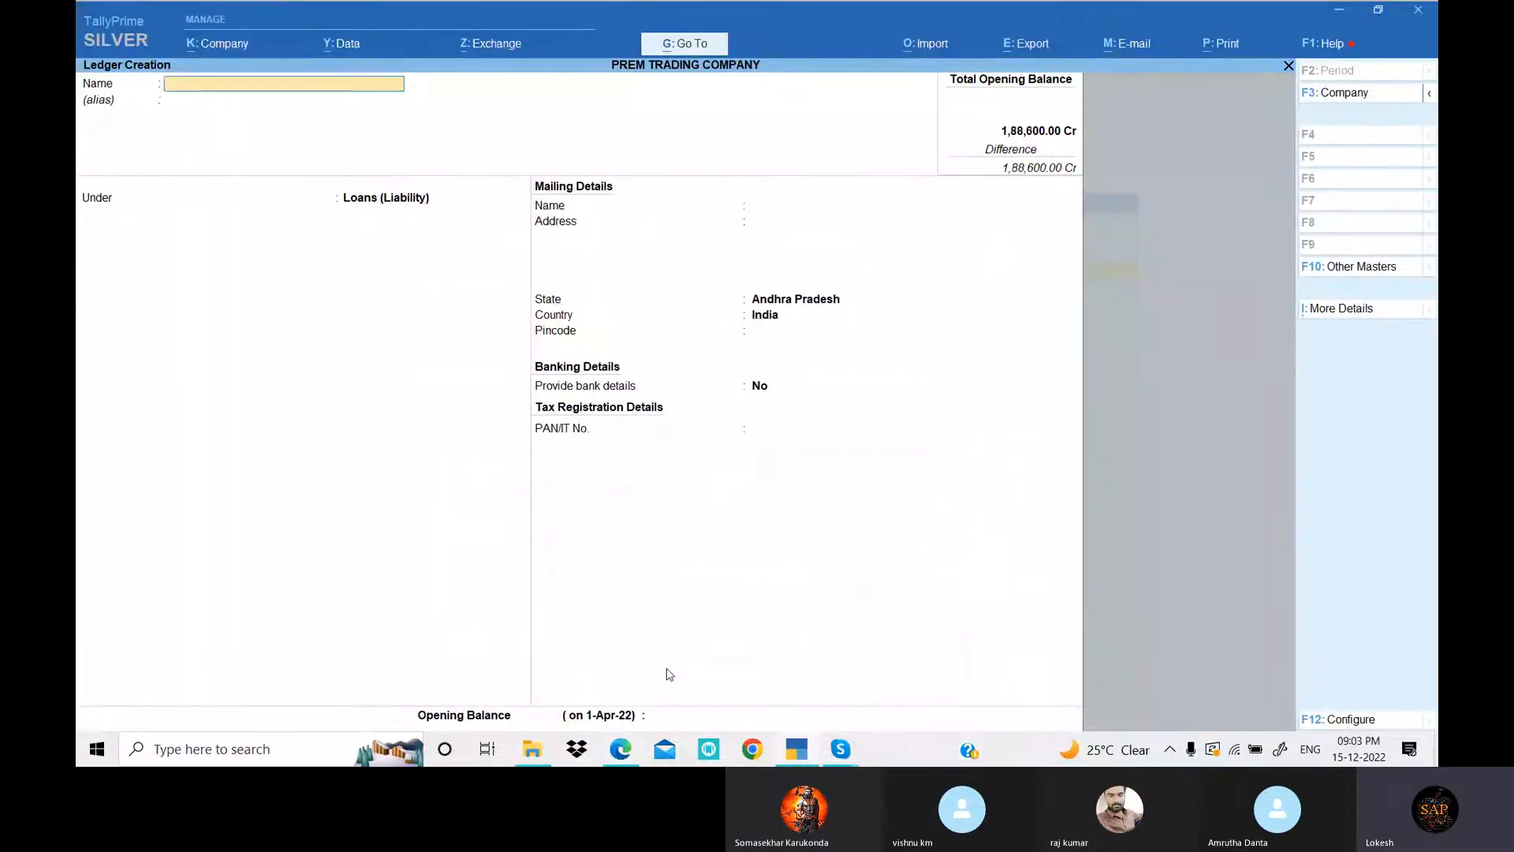
- Check the first asset in the problem PDF and start a ledger named Furniture under Fixed Assets
key(alt+Tab)
key(alt+Tab)
text(Furniture)
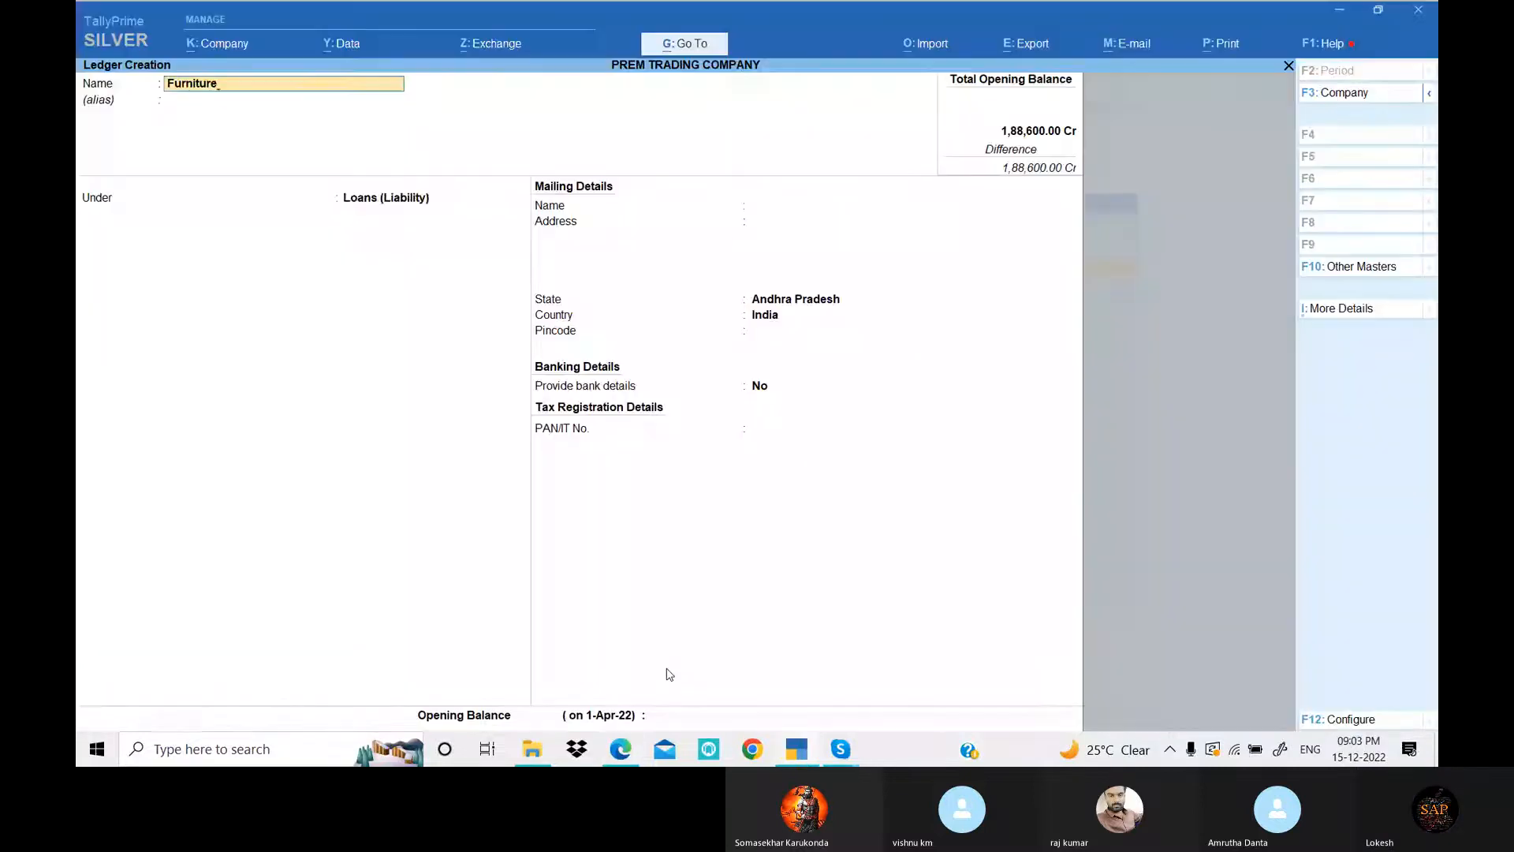
key(Return)
key(Return)
text(Fixed Assets)
key(Return)
key(Return)
key(Return)
key(Return)
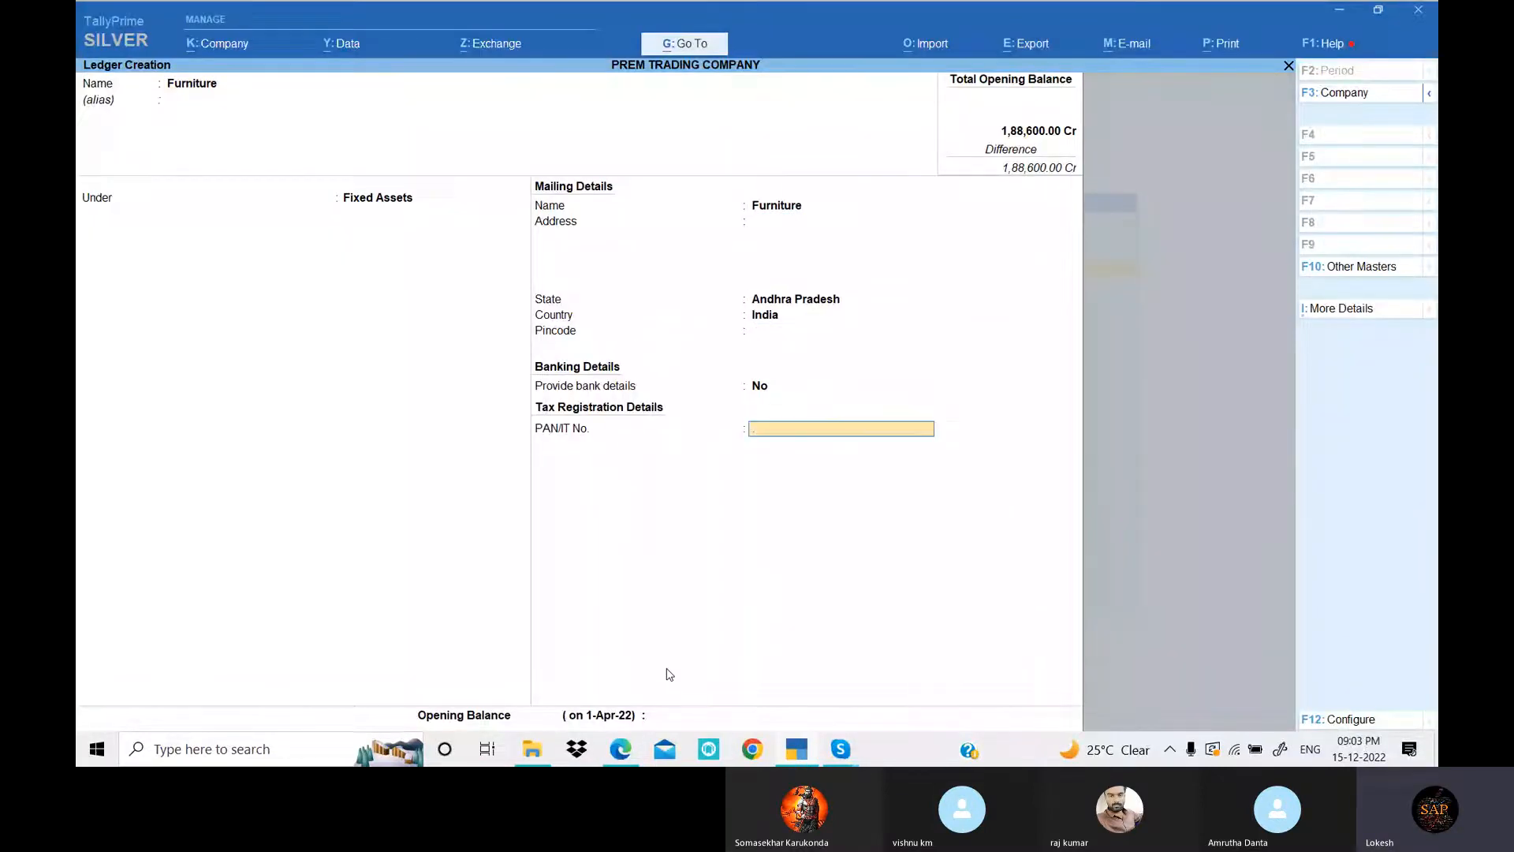
- Set the Furniture ledger's opening balance to 18,000 Dr and save the ledger
text(18000)
key(Return)
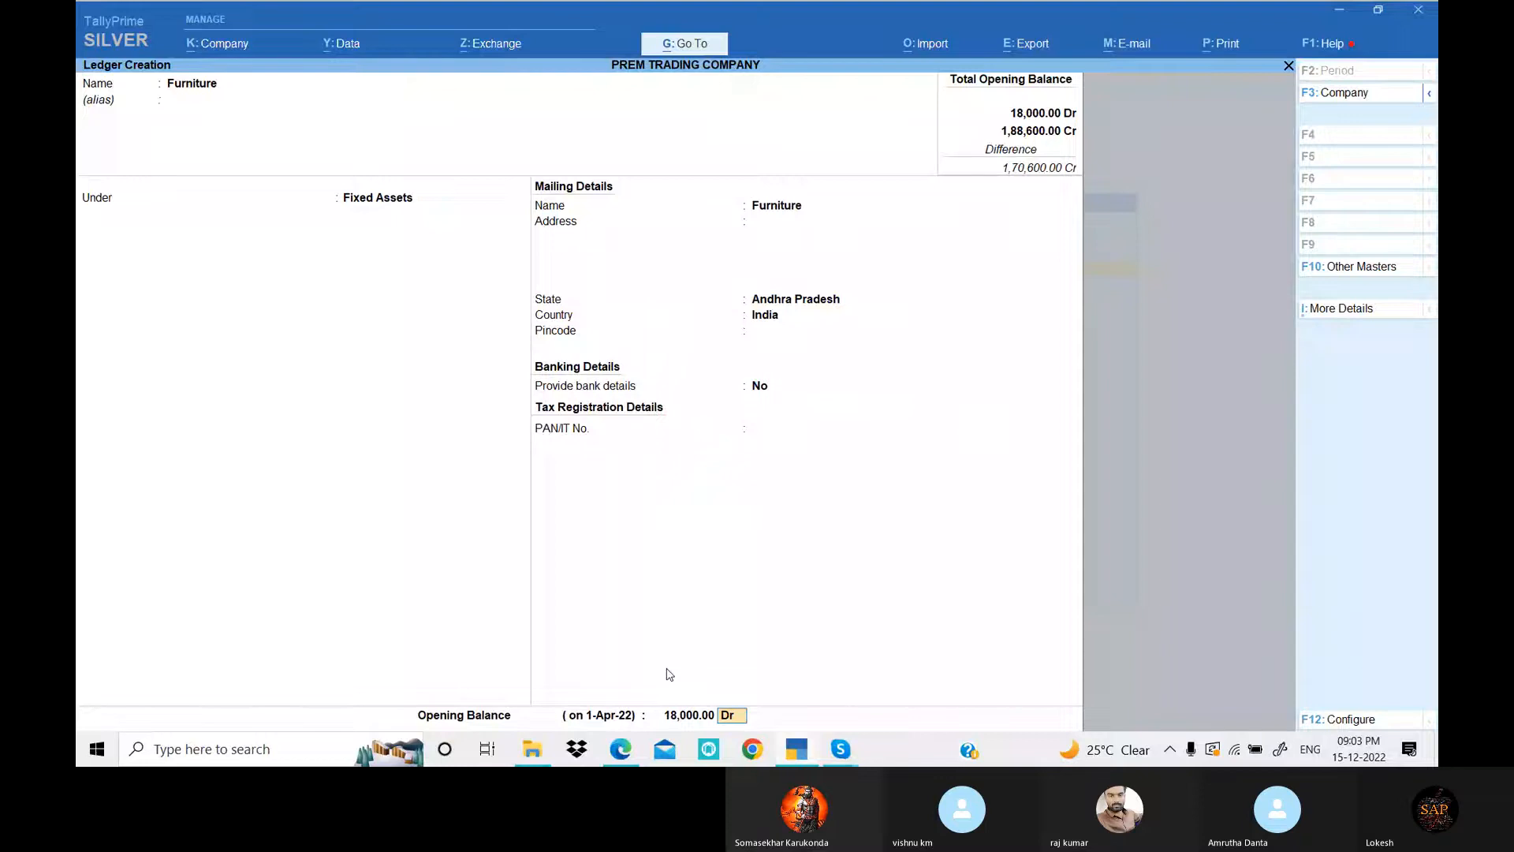
key(Return)
key(Return)
- Create a ledger named Computer under Fixed Assets with an opening balance of 30,000 Dr, checking the amount in the problem PDF
text(Computer)
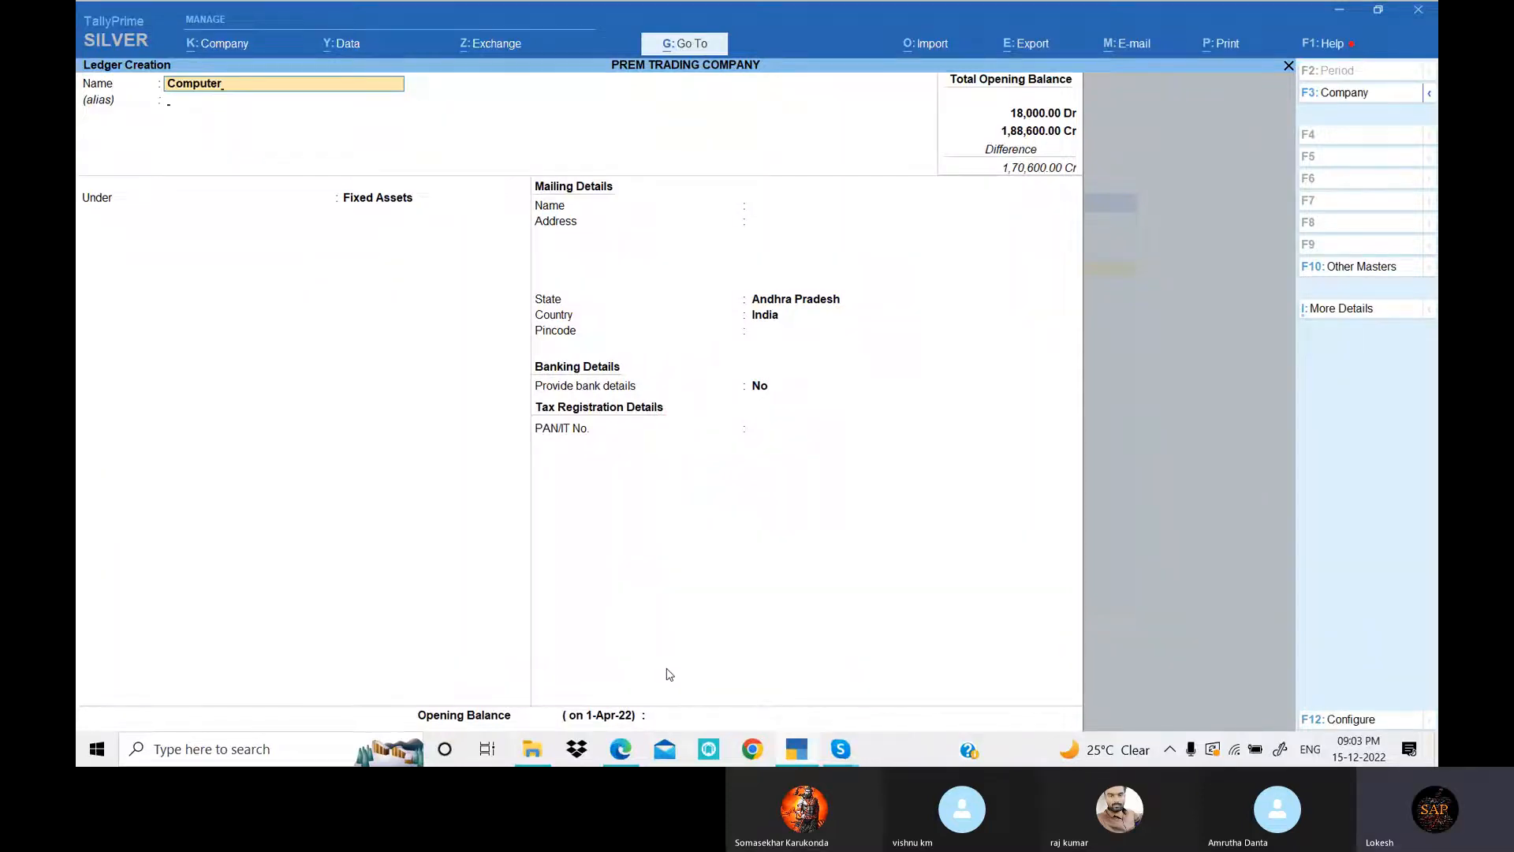
key(Return)
key(Return)
key(Return)
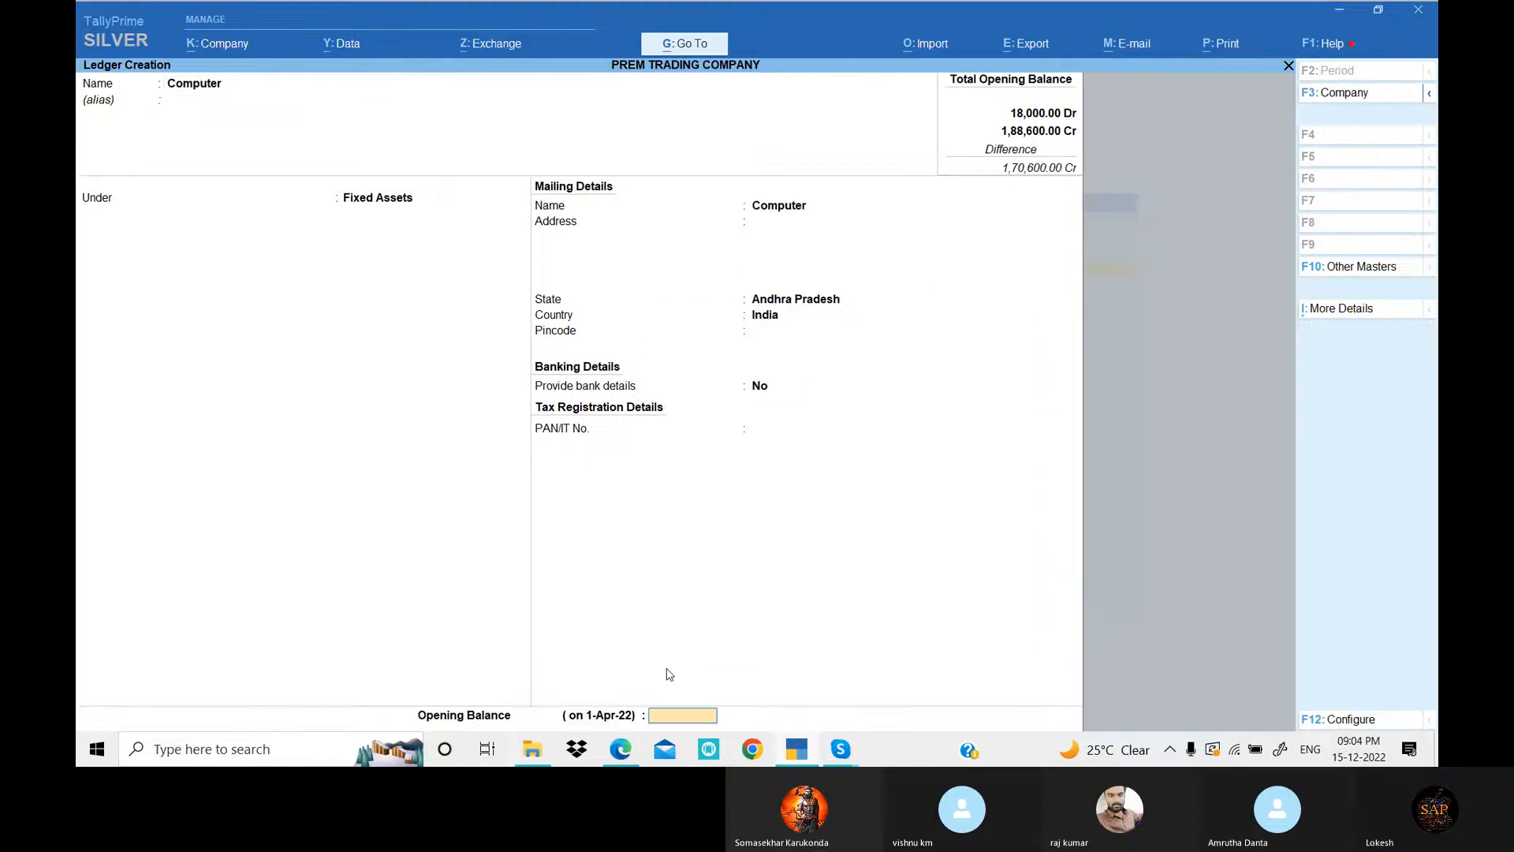
key(alt+Tab)
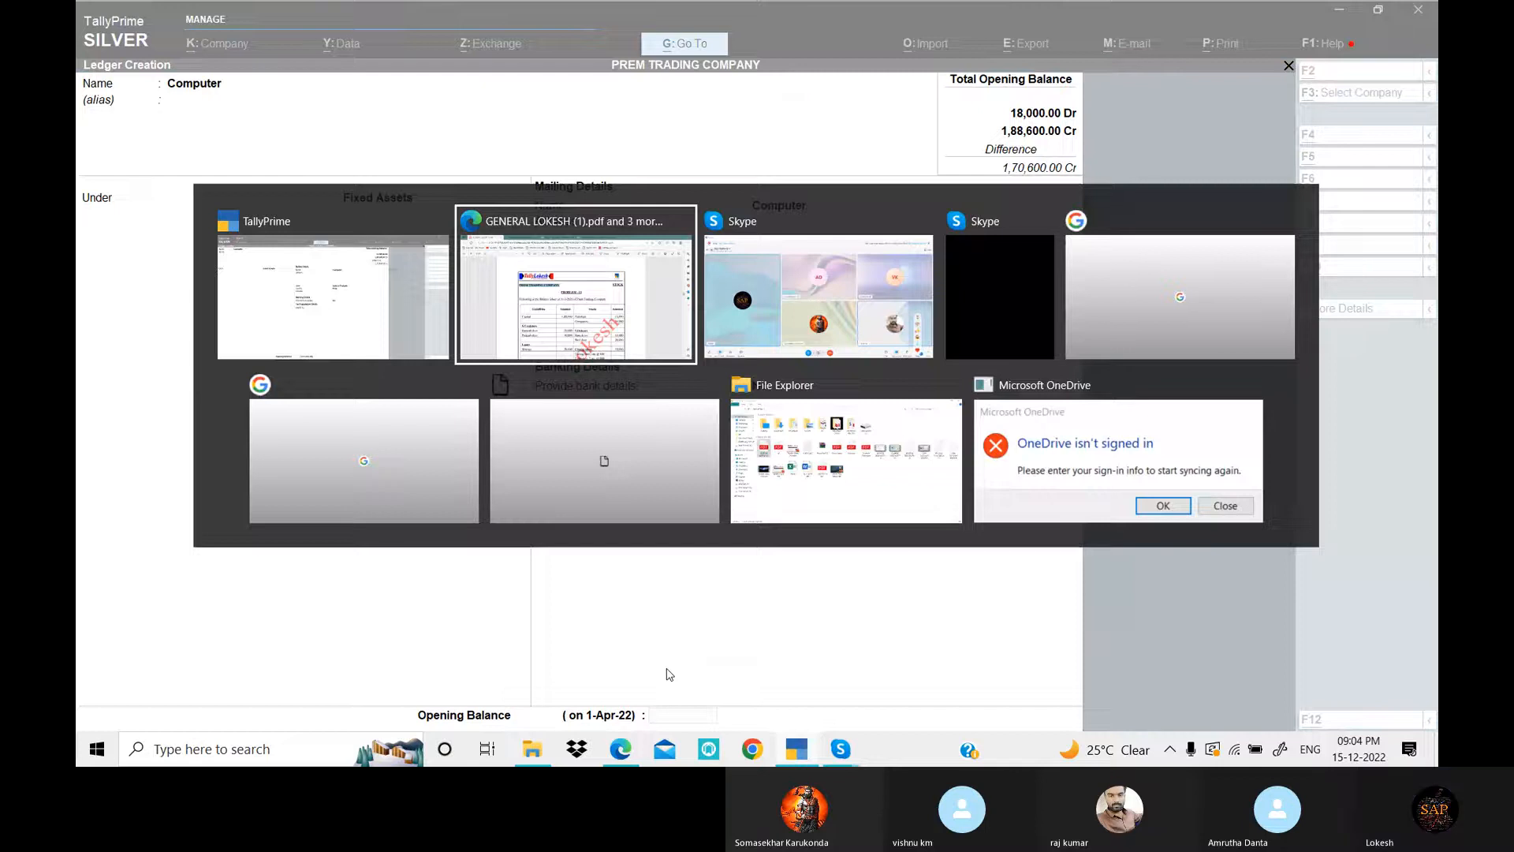
key(Escape)
text(30000)
key(Return)
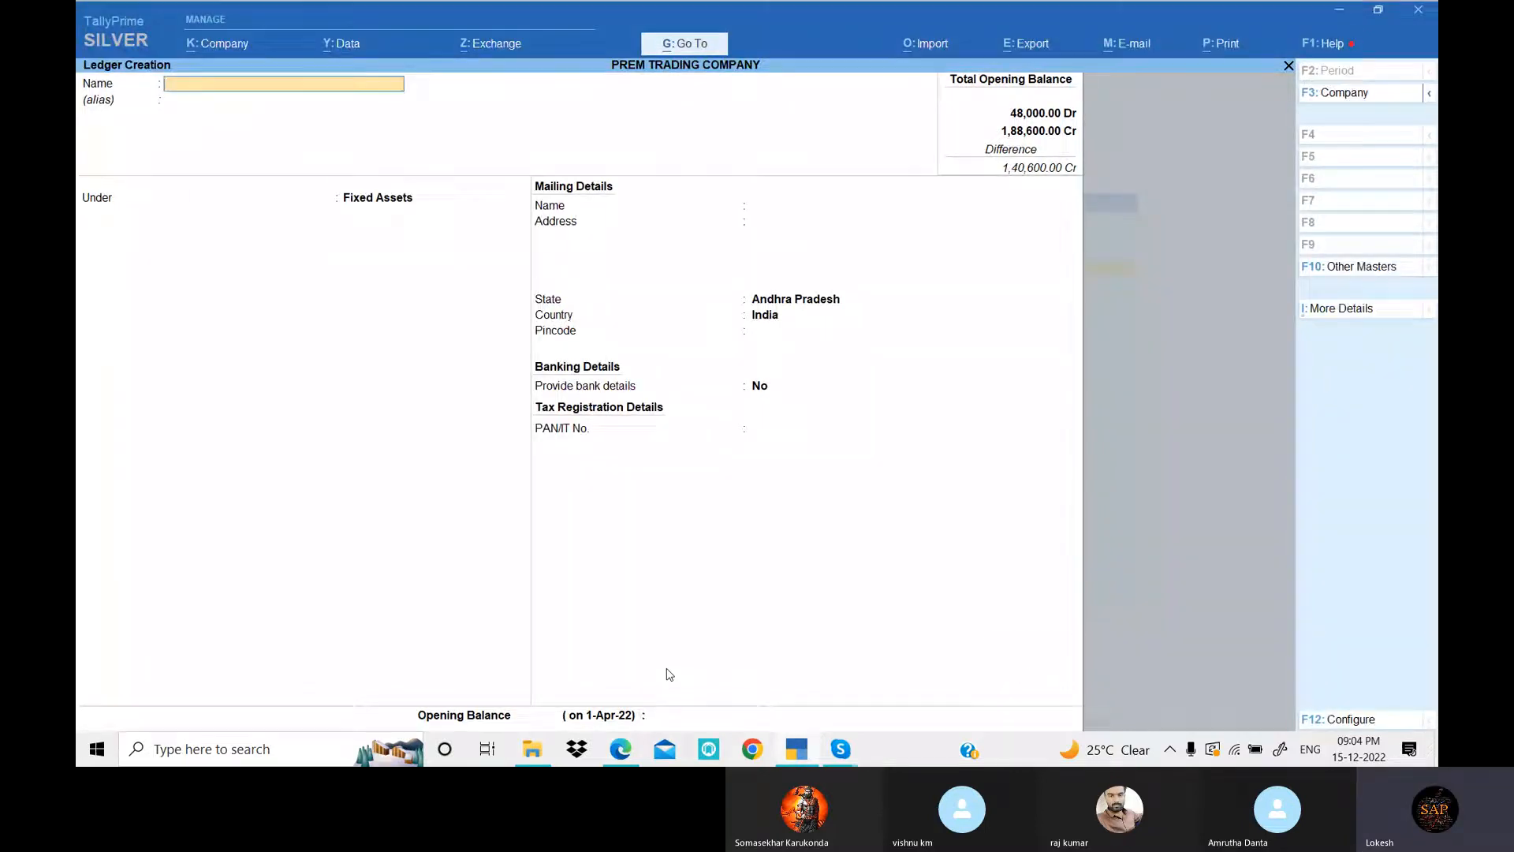
- Check the debtors in the problem PDF and start a ledger with the first debtor's name under Sundry Debtors
key(alt+Tab)
key(Escape)
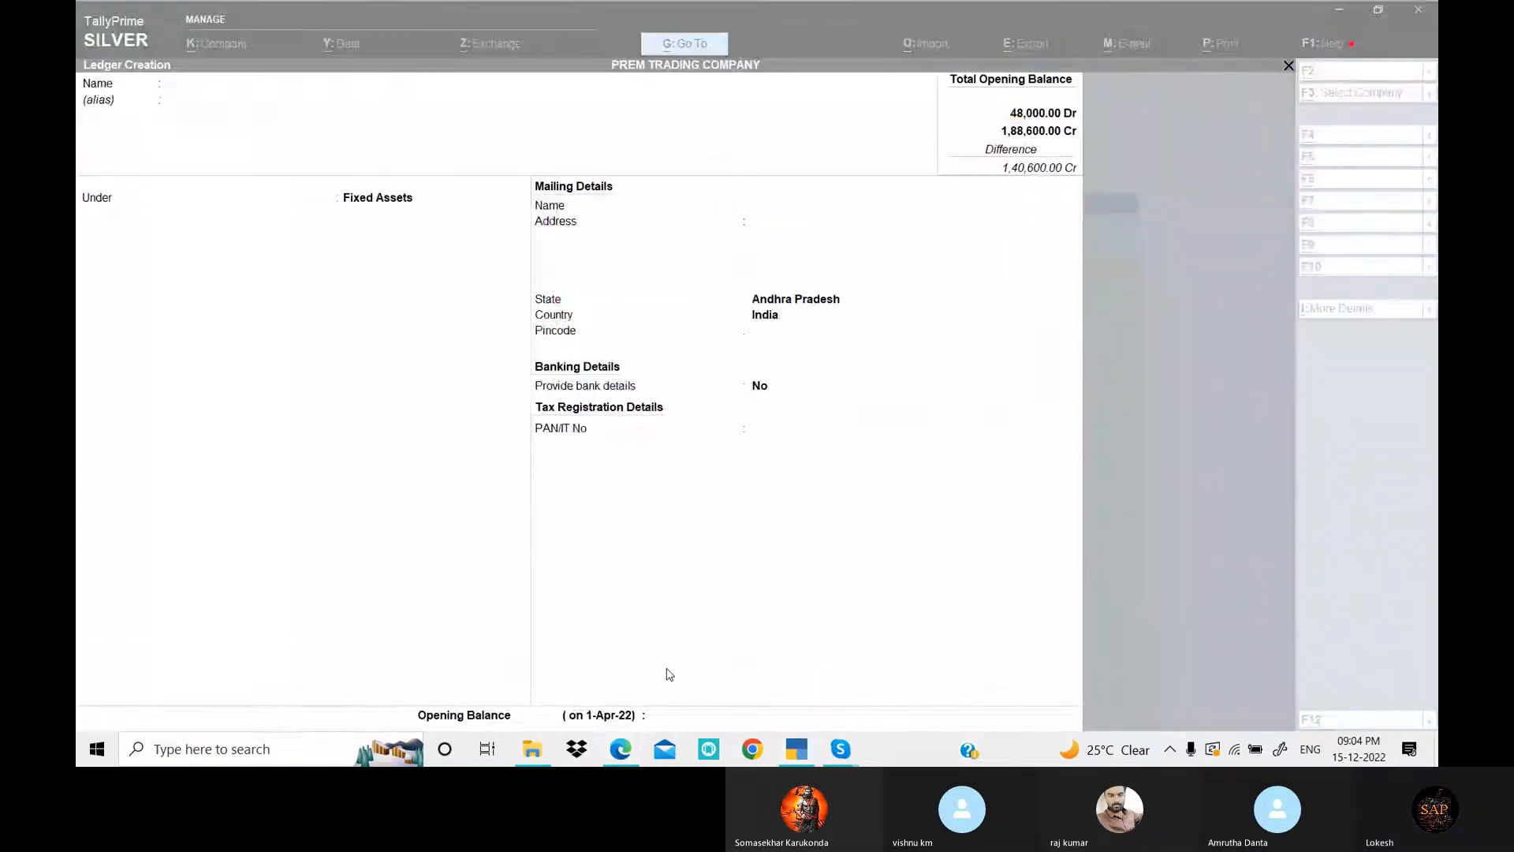
text(Ram)
key(Return)
key(Return)
text(Sundry Debtors)
key(Return)
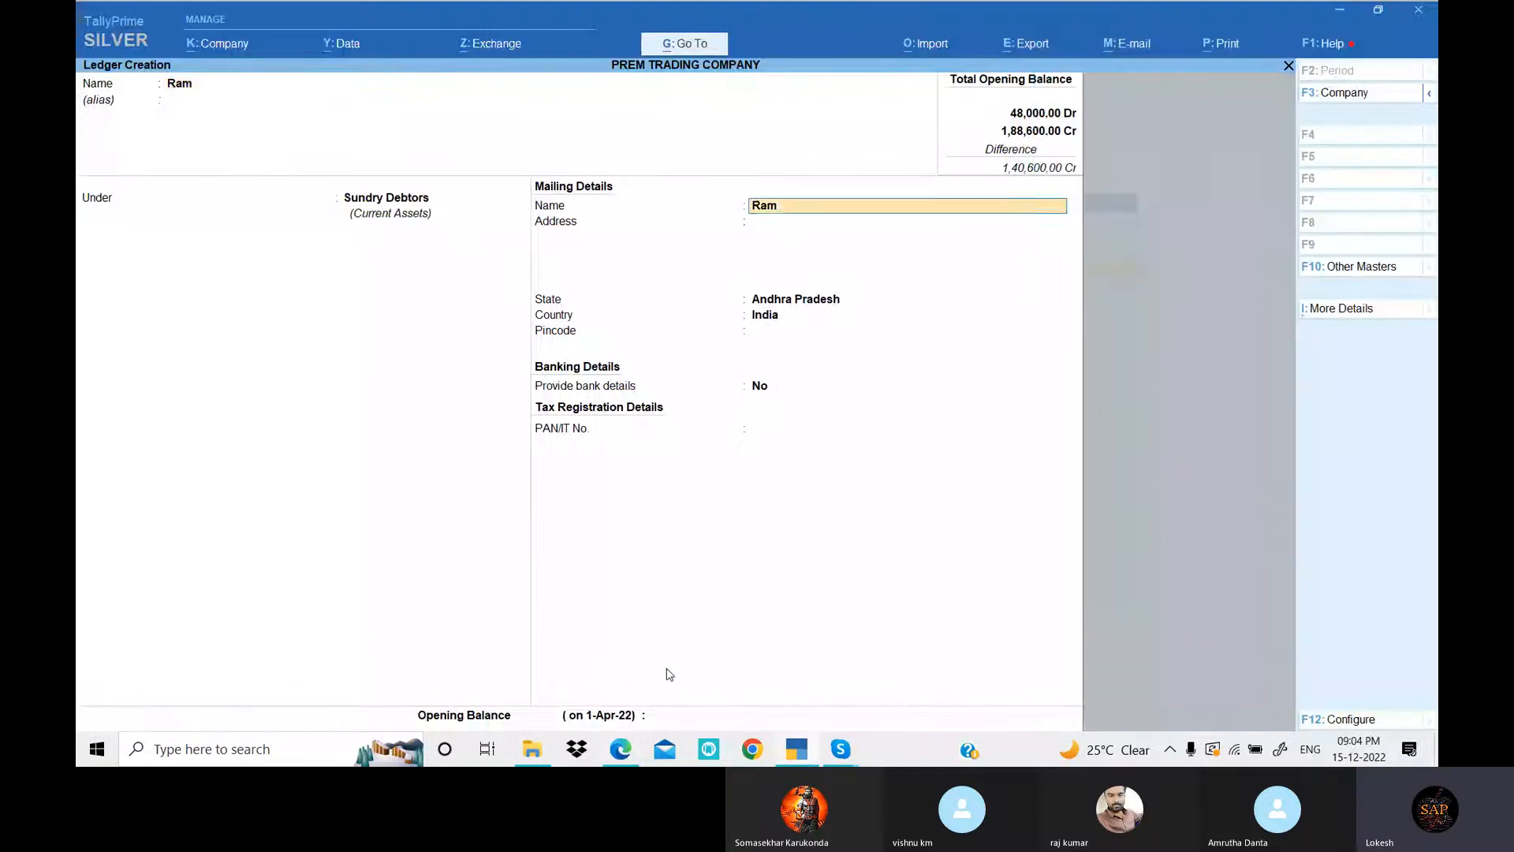
- Check the first debtor's amount in the PDF, set the ledger's opening balance to 10,000 Dr and save it
key(Return)
key(Return)
key(Return)
key(Return)
key(Return)
key(Return)
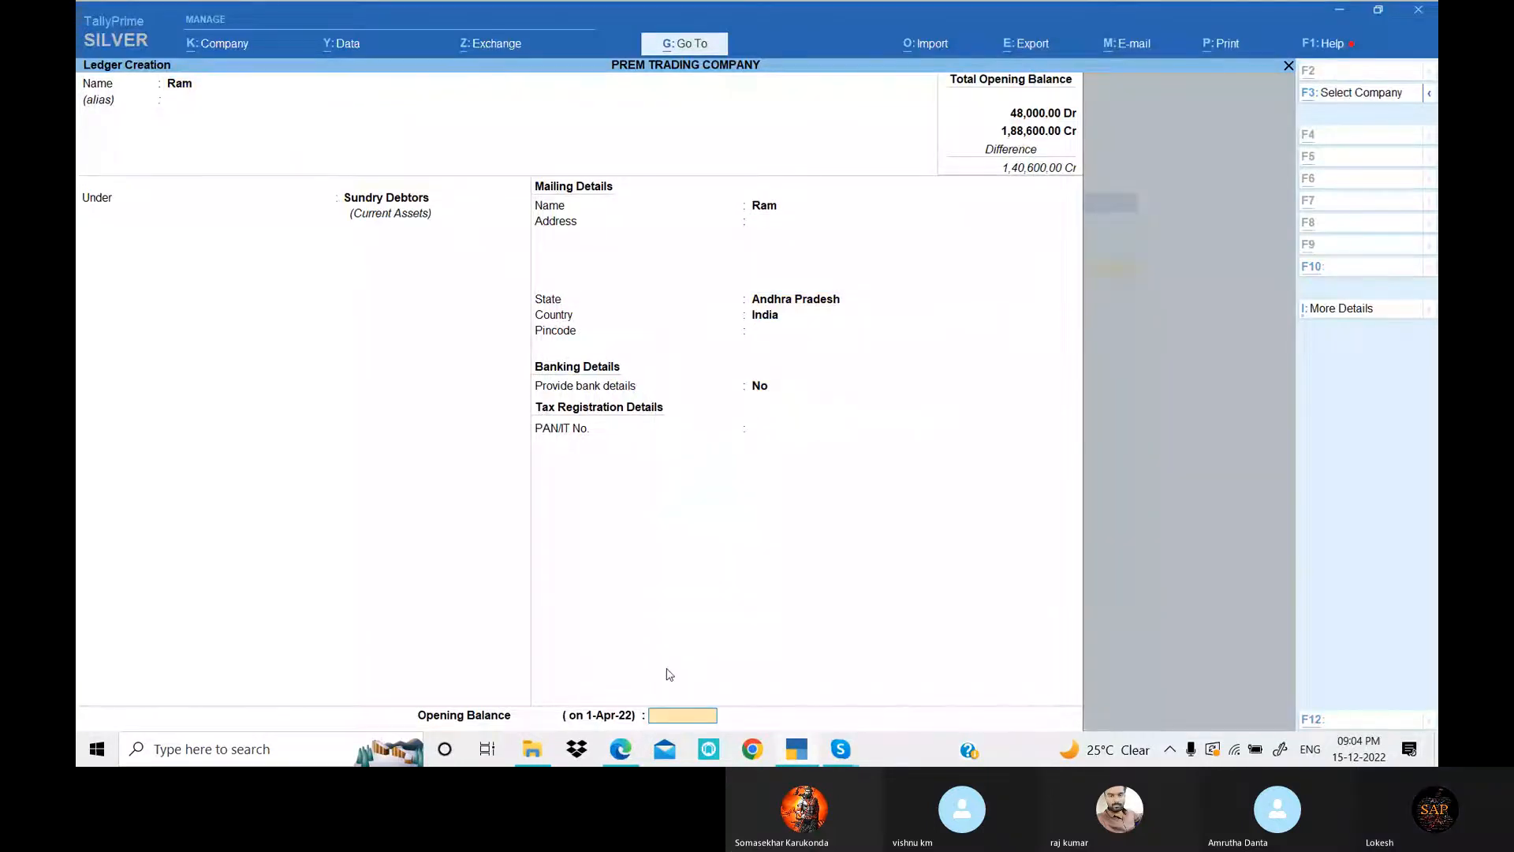
key(alt+Tab)
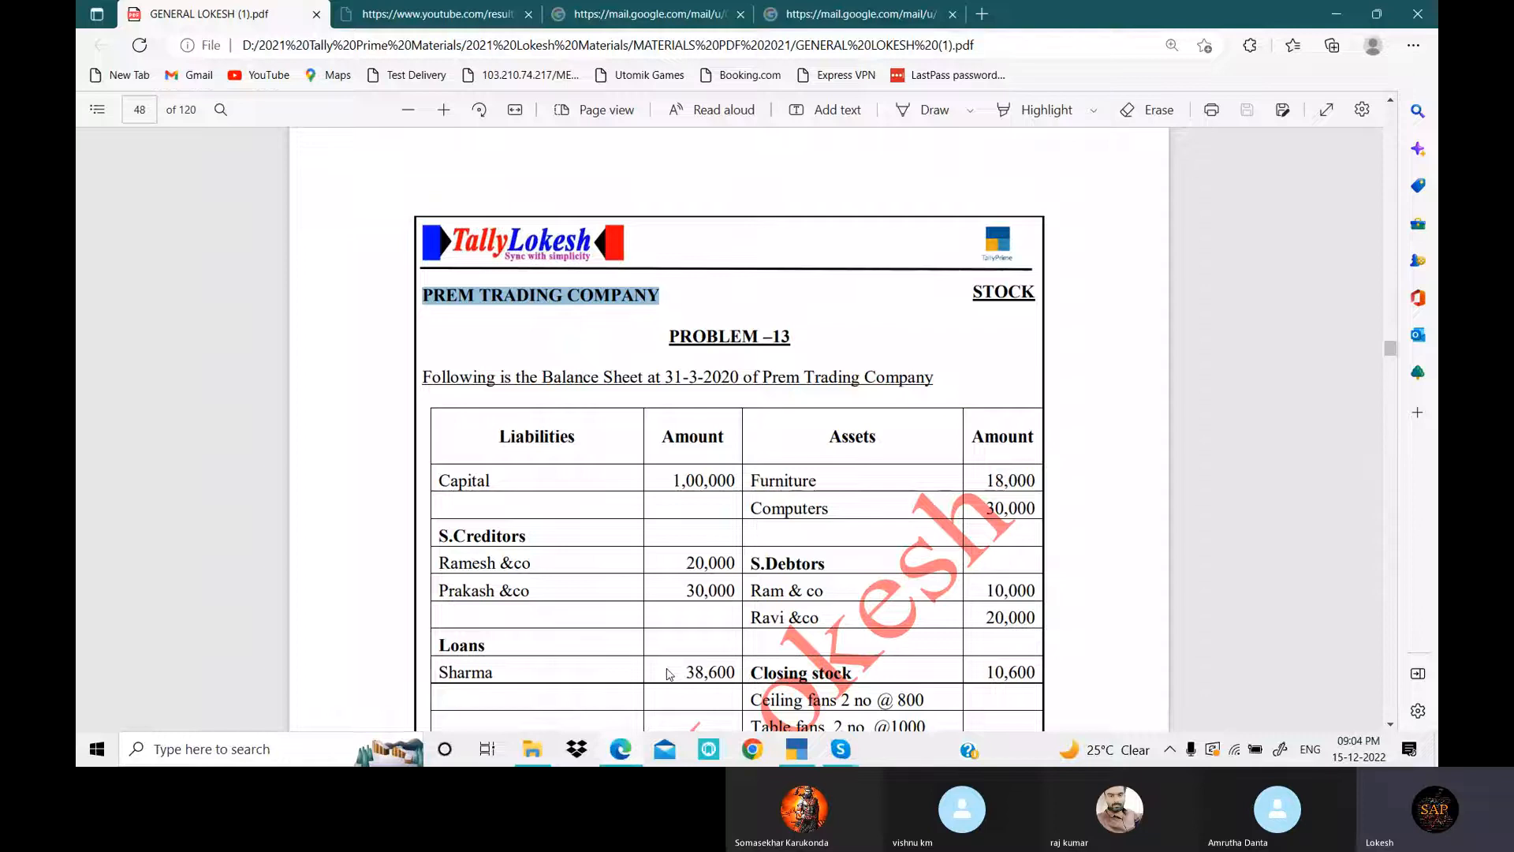
key(alt+Tab)
text(10000)
key(Return)
key(Return)
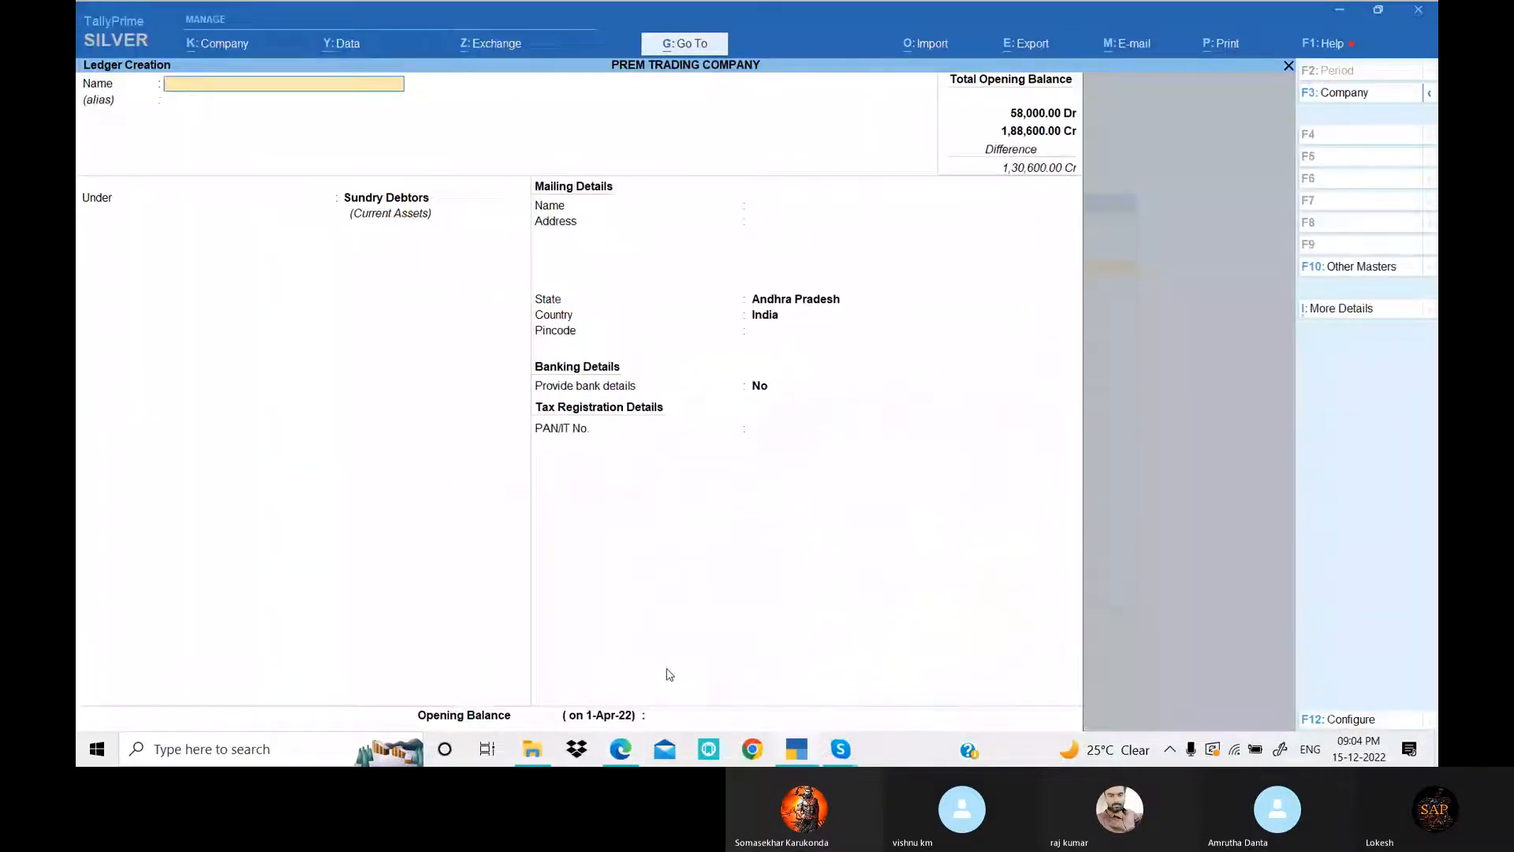
- Check the second debtor in the PDF and start a ledger with that debtor's name, keeping the Sundry Debtors group
key(alt+Tab)
key(alt+Tab)
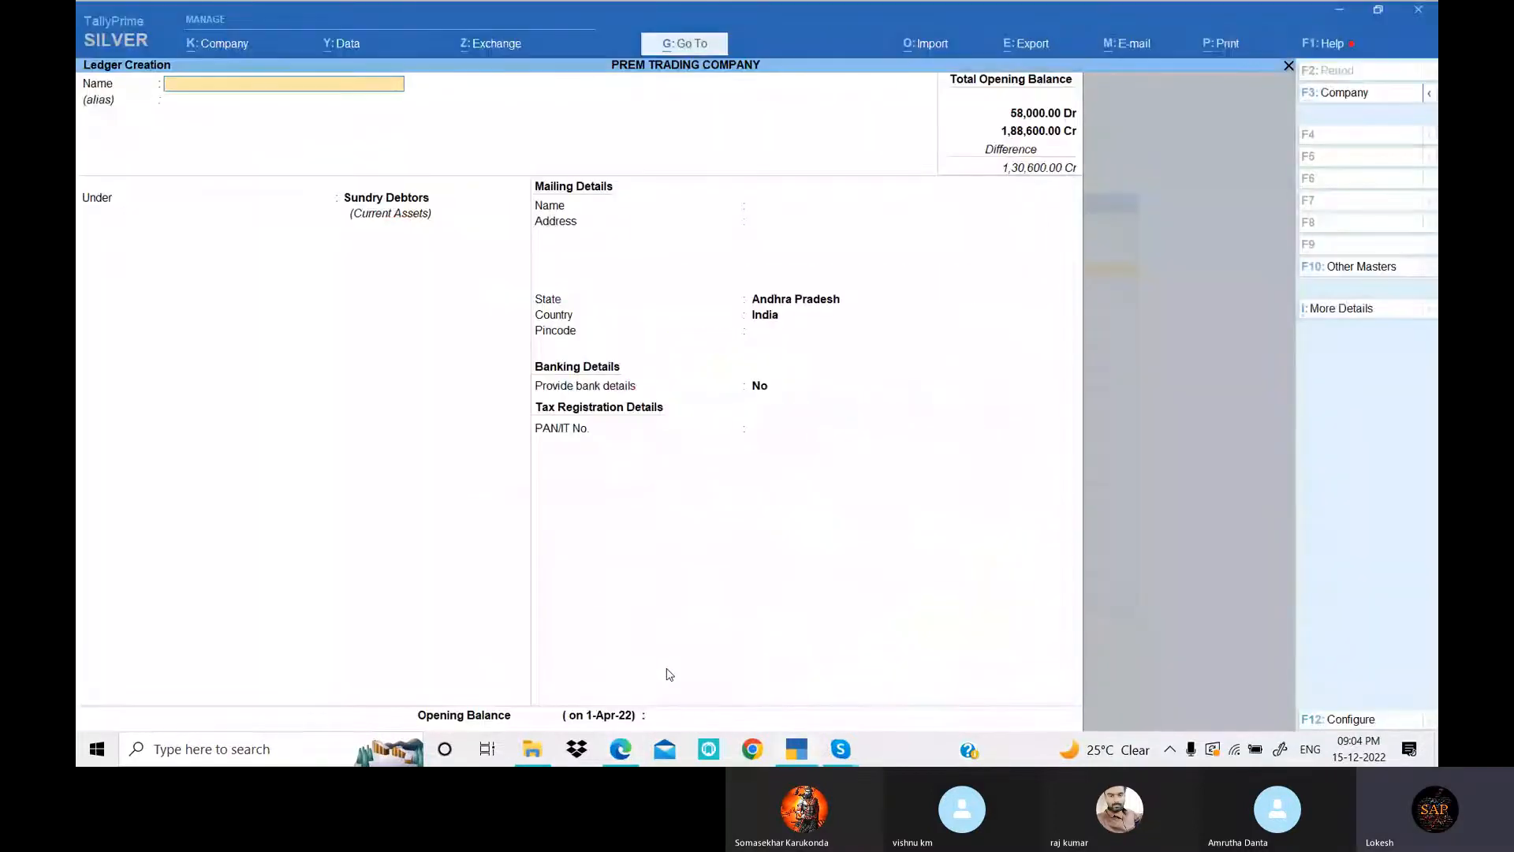
text(Ravi)
key(Return)
key(Return)
key(Return)
key(Return)
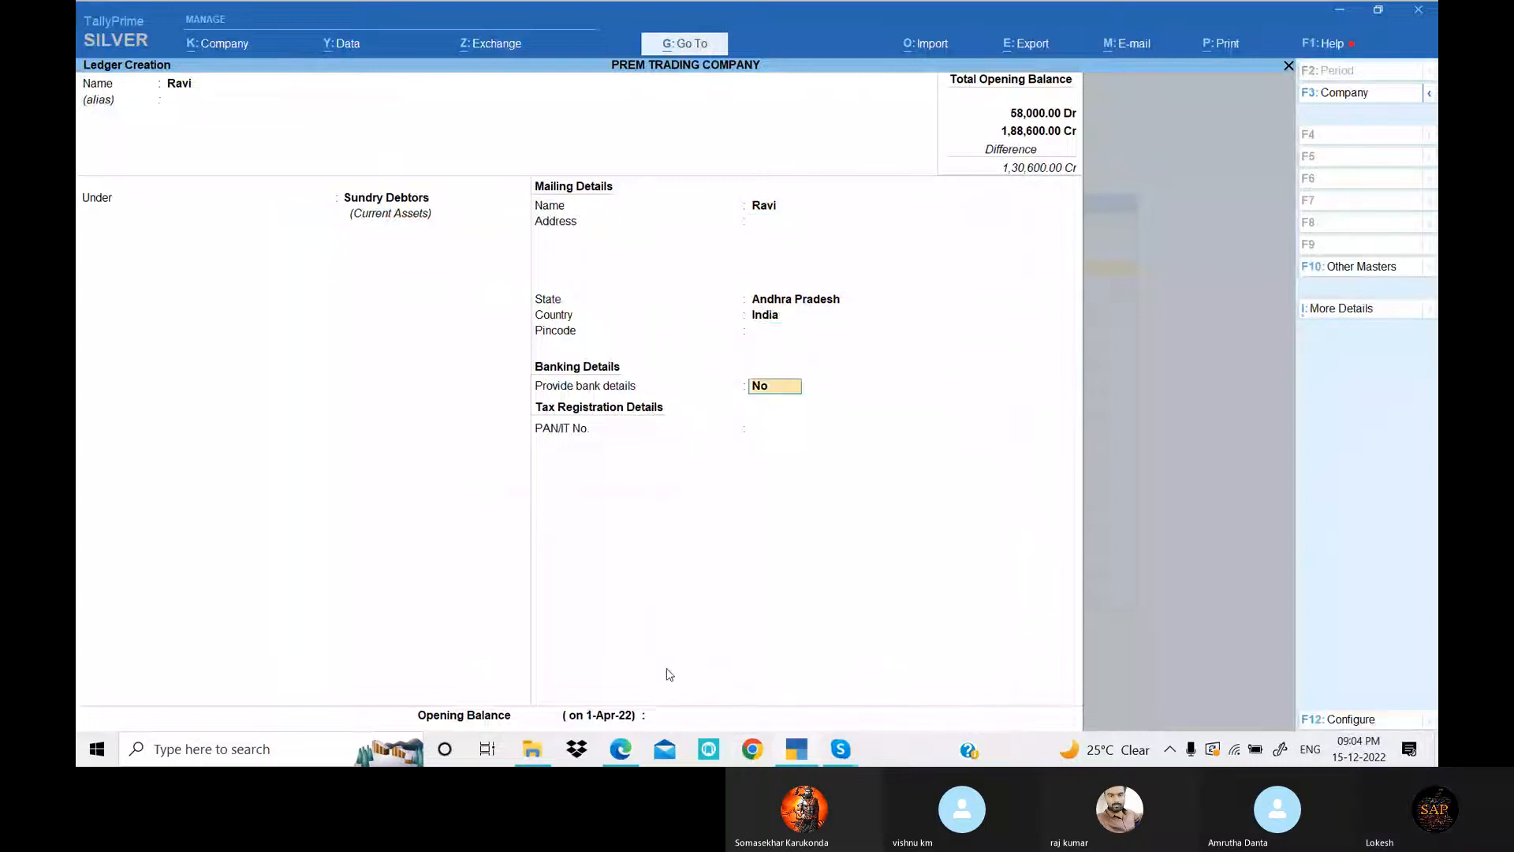
- Set the second debtor ledger's opening balance to 20,000 Dr and save the ledger
key(Return)
key(Return)
text(20000)
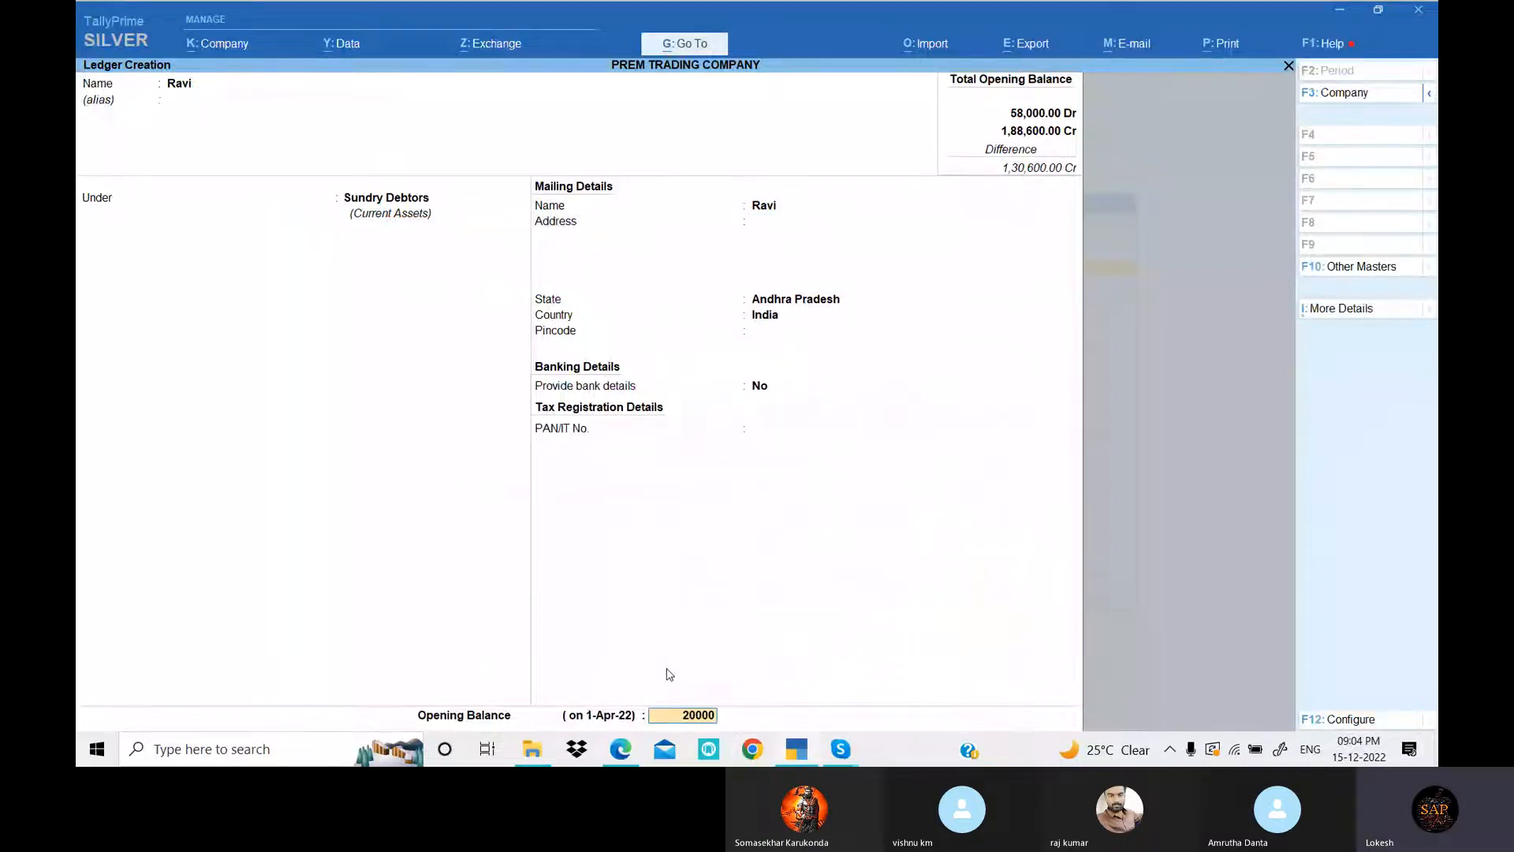
key(Return)
key(Return)
key(Return)
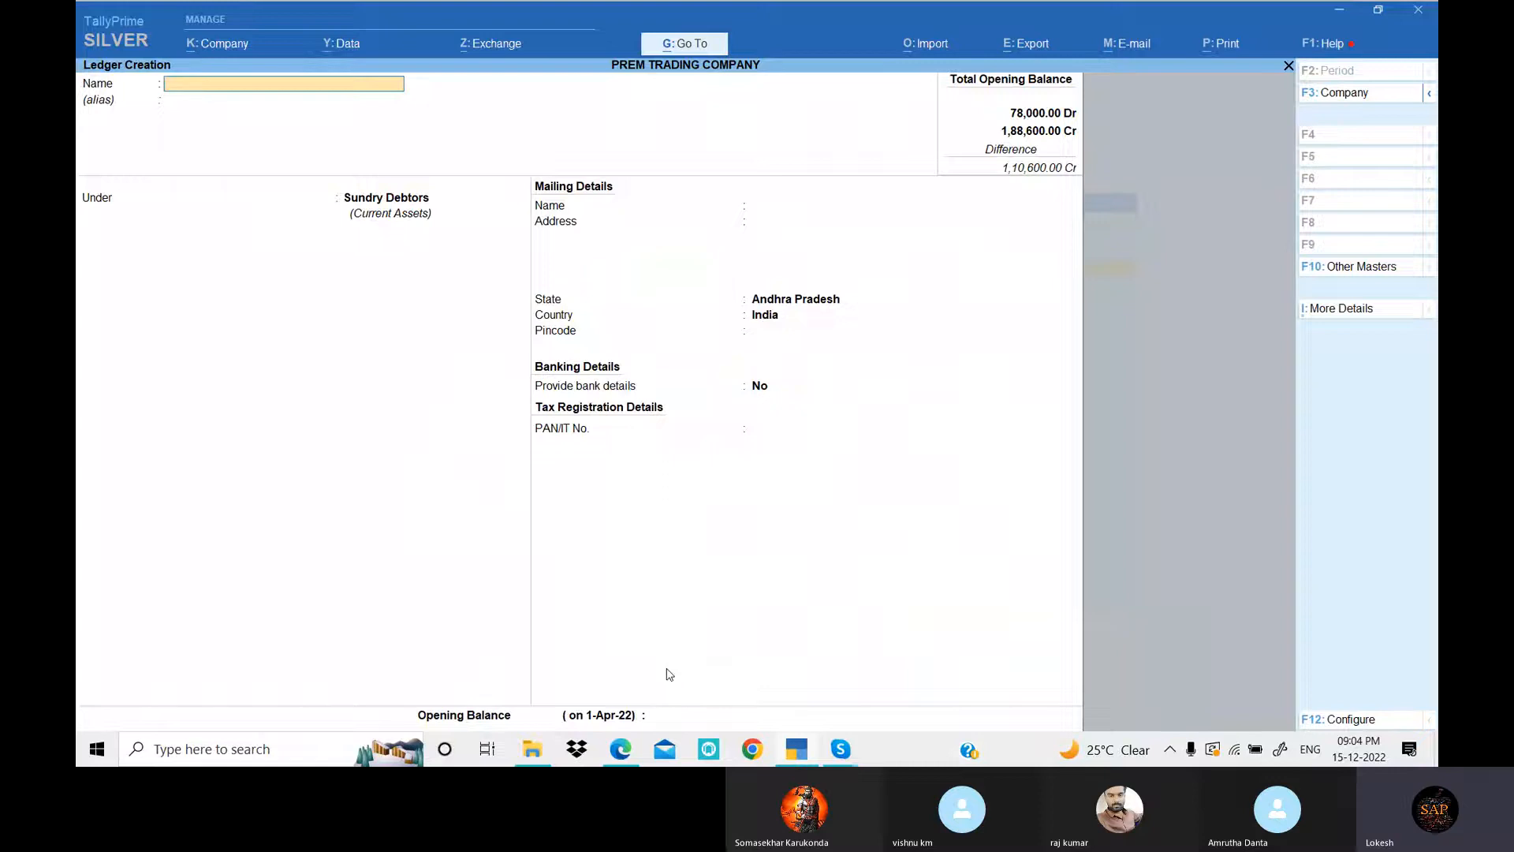
- Check the remaining assets in the problem PDF and start a ledger named Sbi Bank under Bank Accounts
key(alt+Tab)
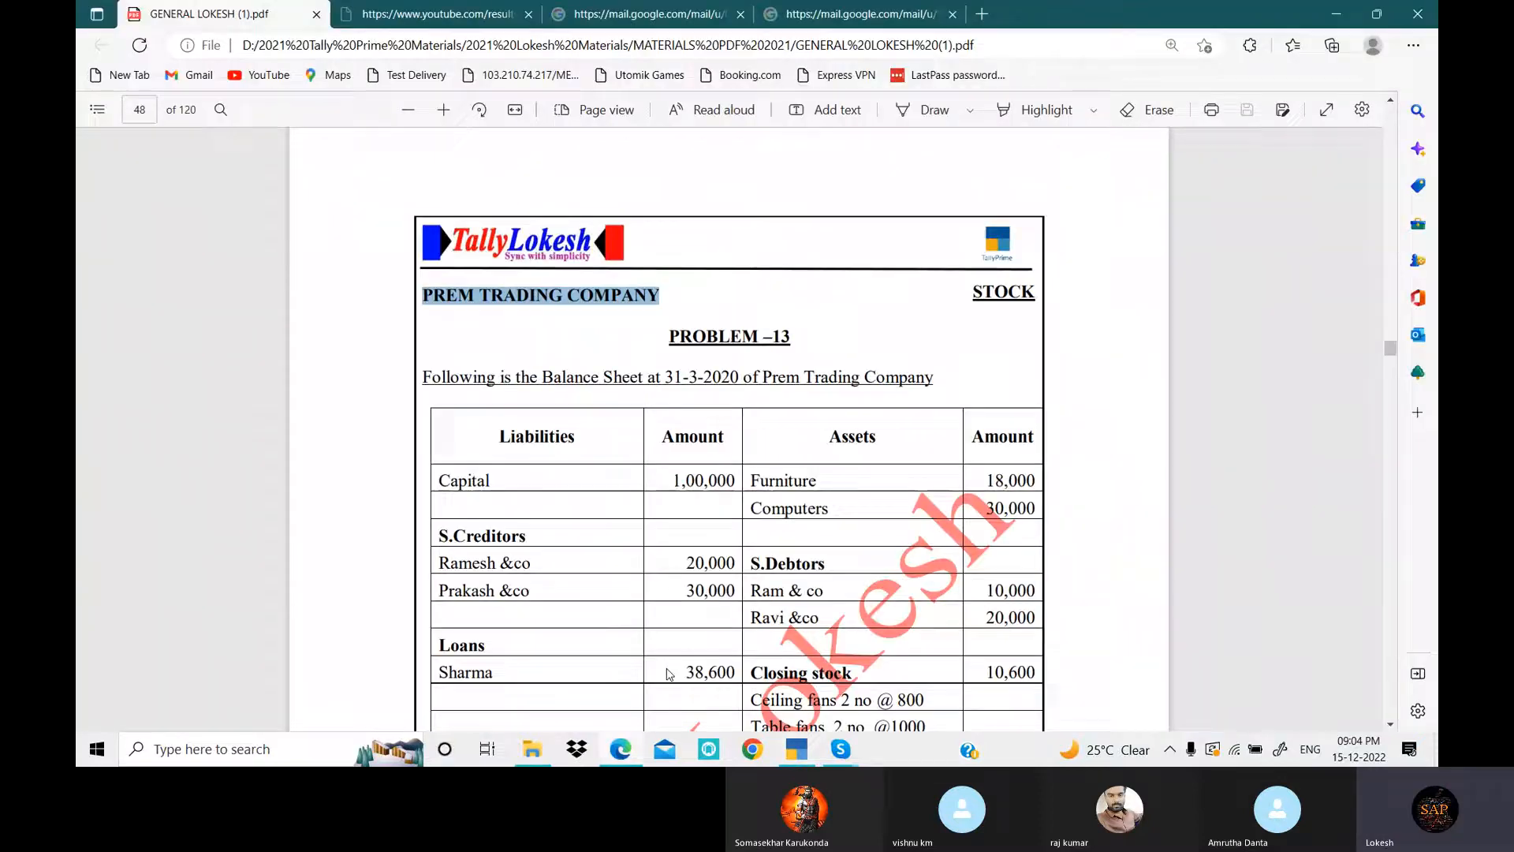
scroll(668, 675, down, 5)
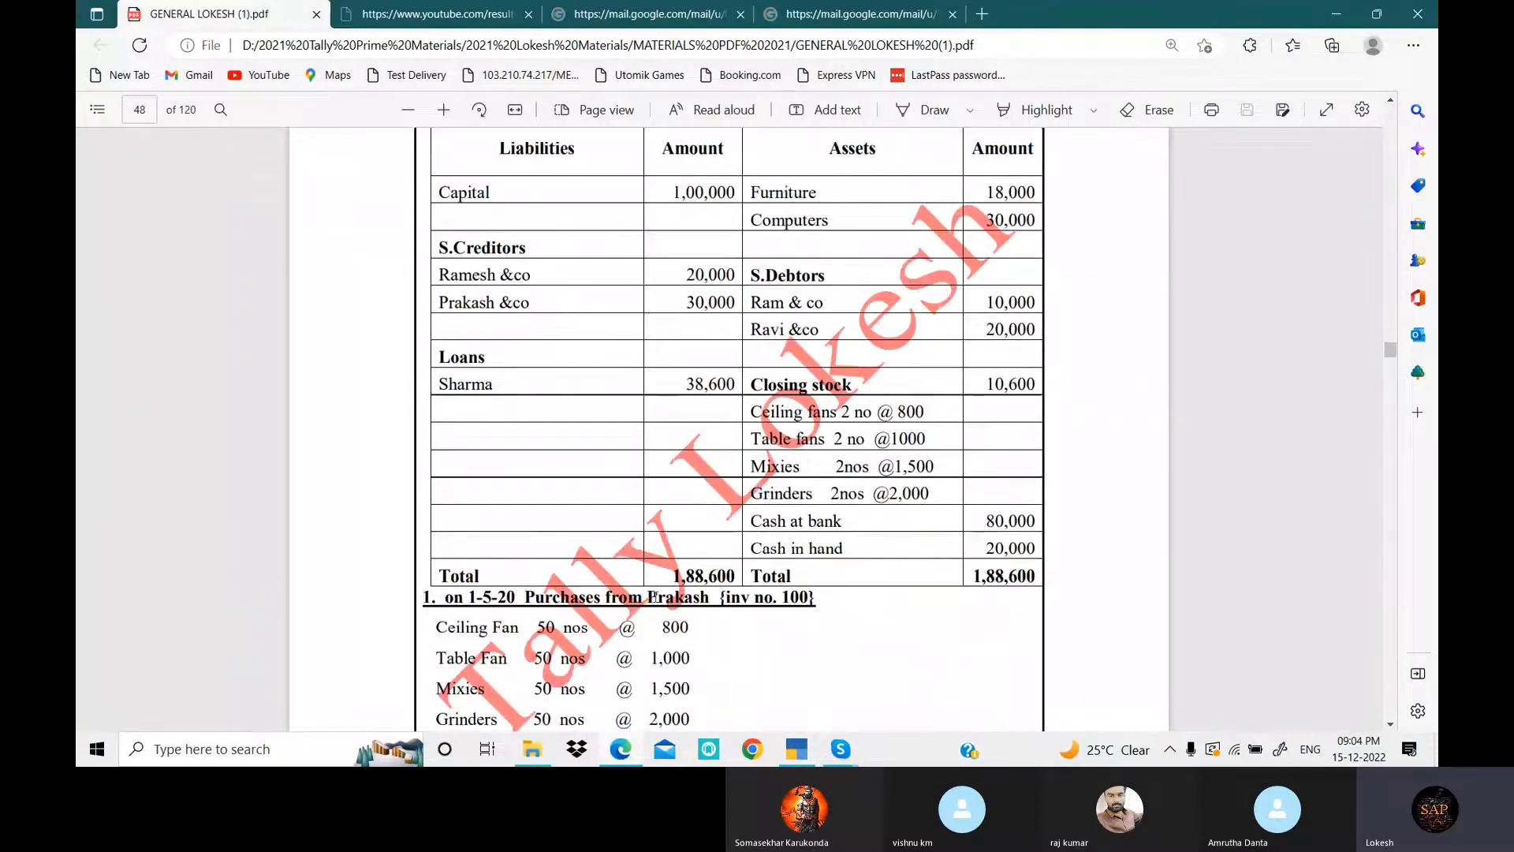
key(alt+Tab)
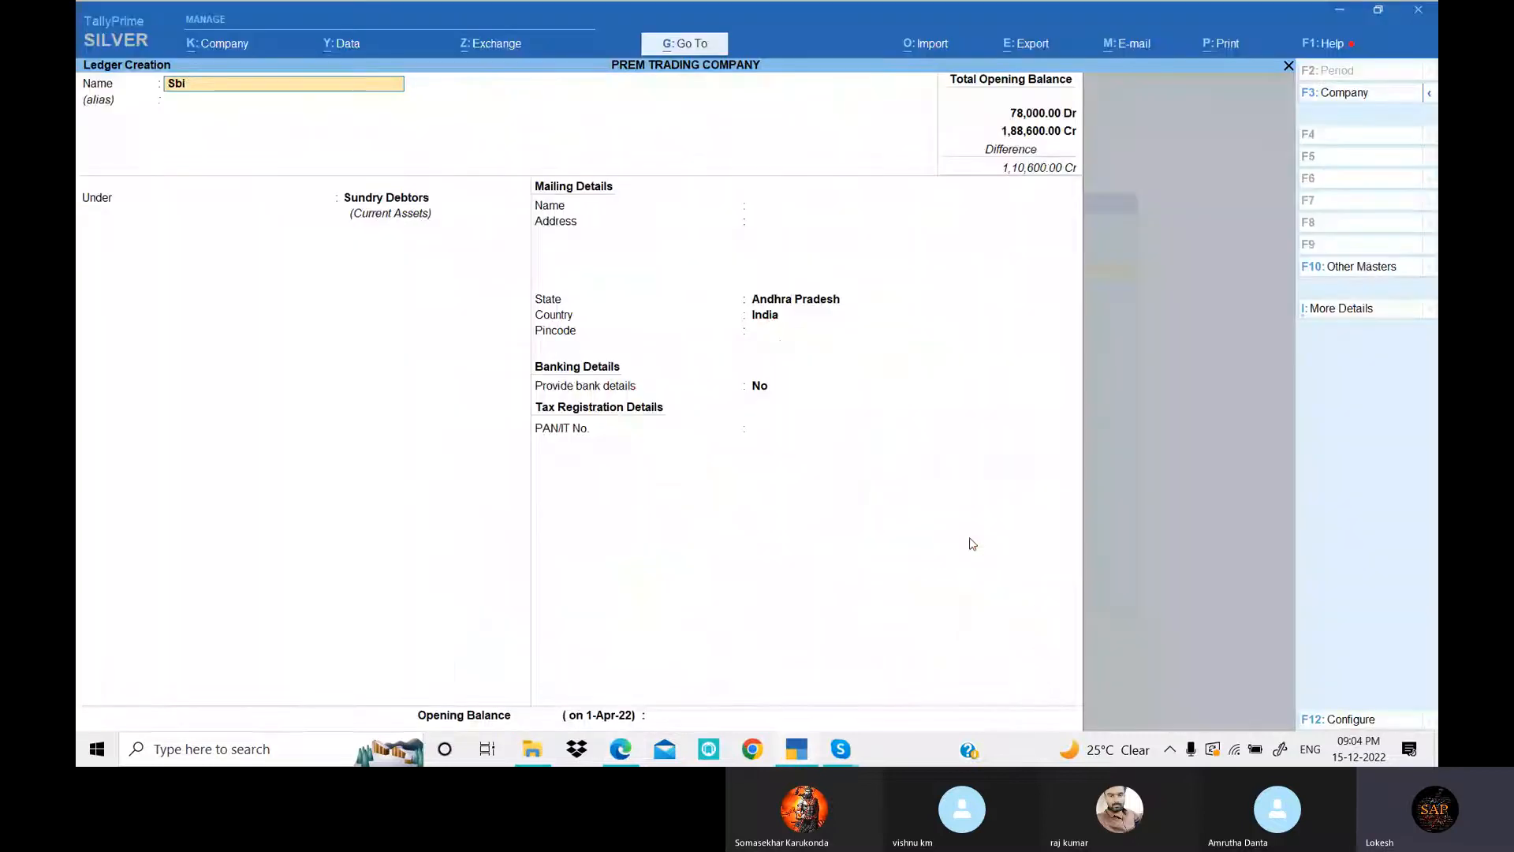
key(Return)
key(Return)
text(Ba)
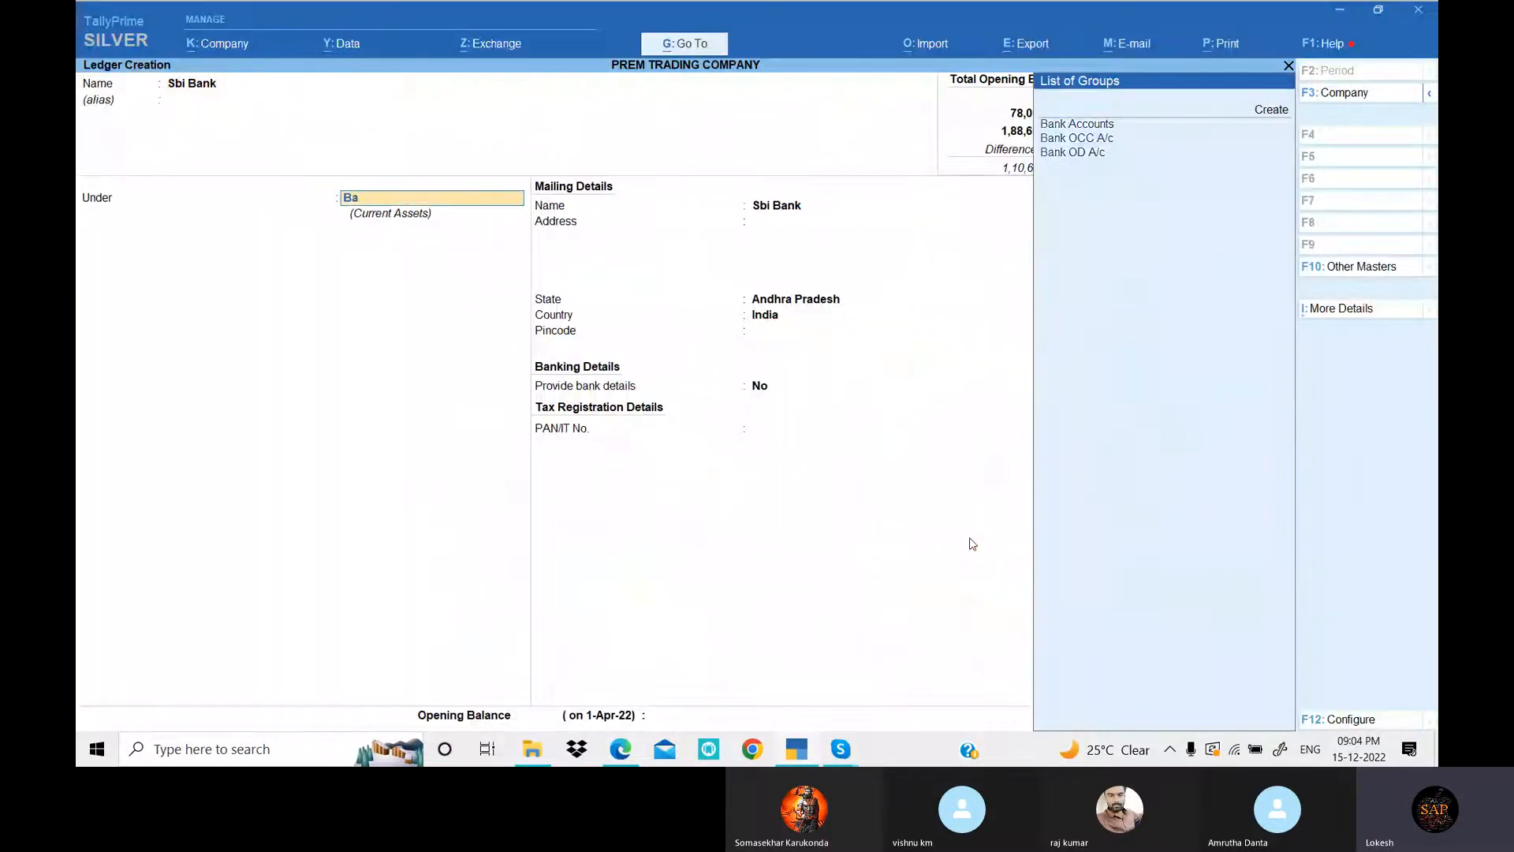
key(Return)
- Leave the Sbi Bank ledger's account details blank, set the bank name to Not Applicable, and keep the default cheque and mailing settings
key(Return)
key(Return)
key(Return)
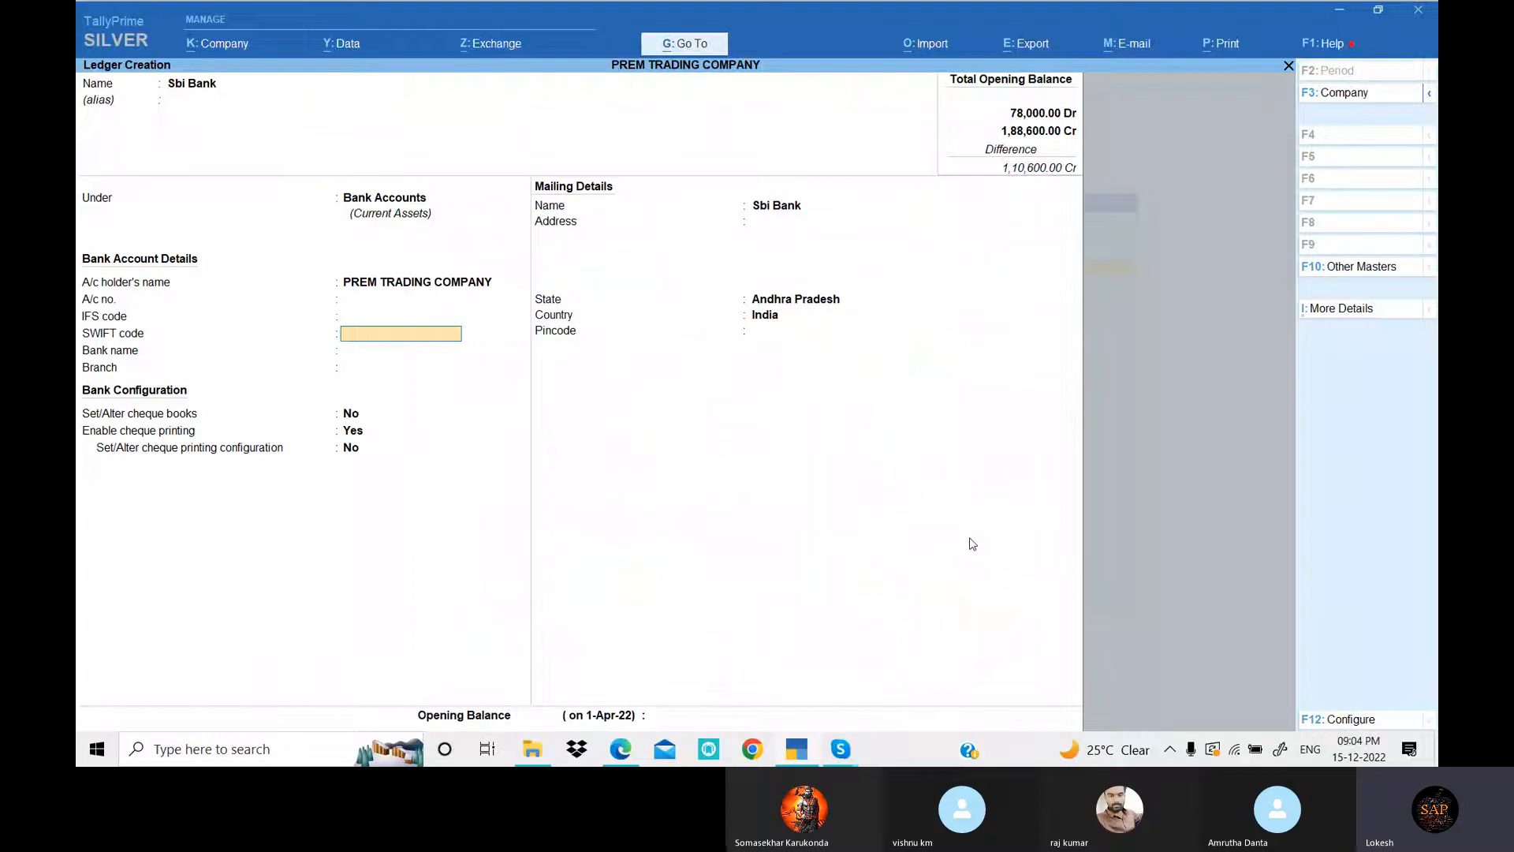
key(Return)
key(Return)
key(Return)
key(Return)
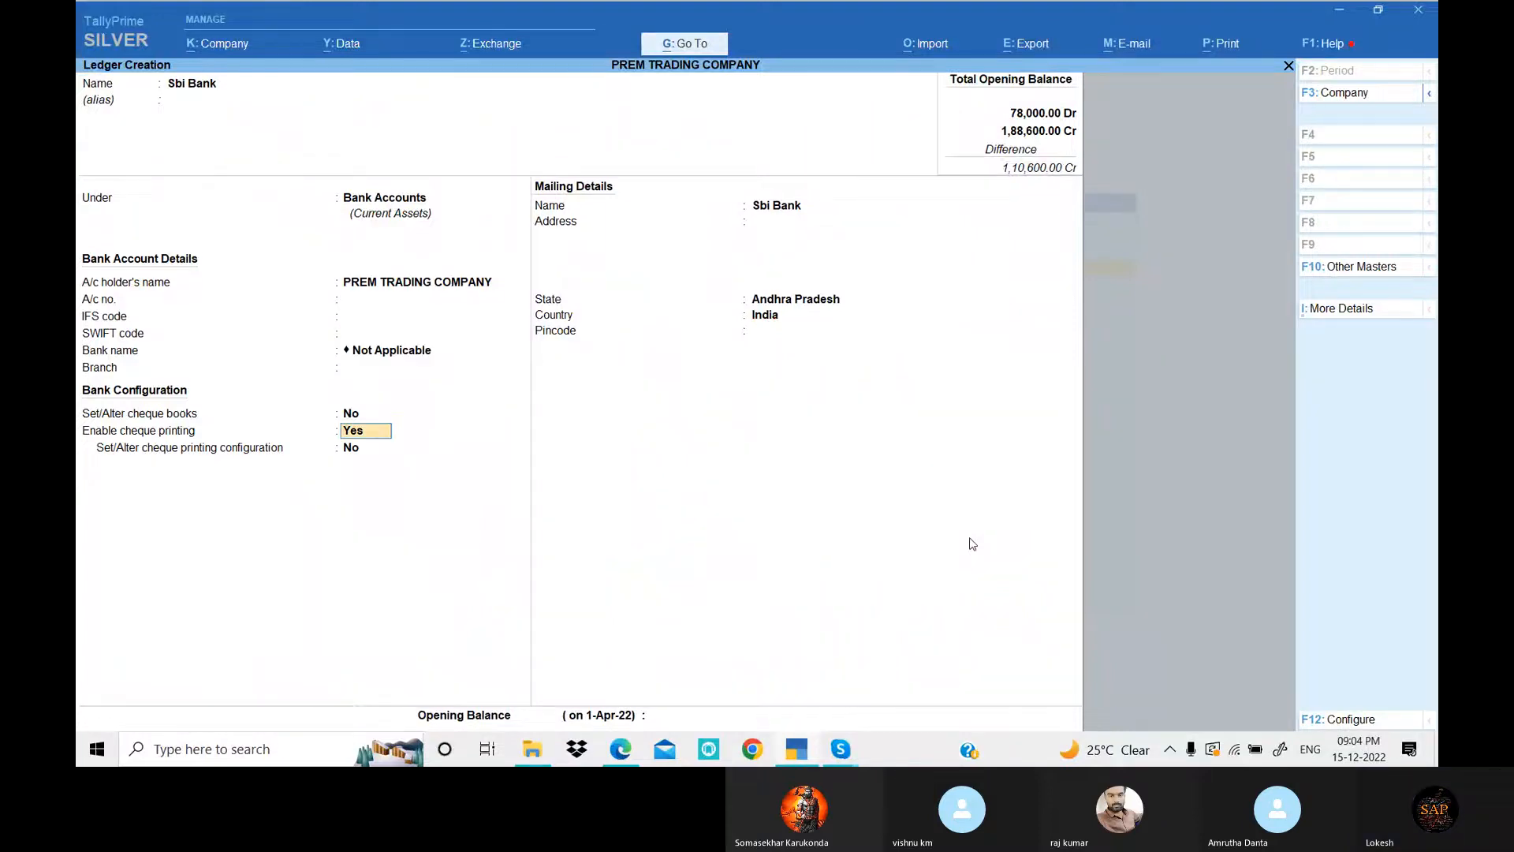
key(Return)
key(Return)
key(Return)
key(Return)
key(Return)
key(Return)
key(Return)
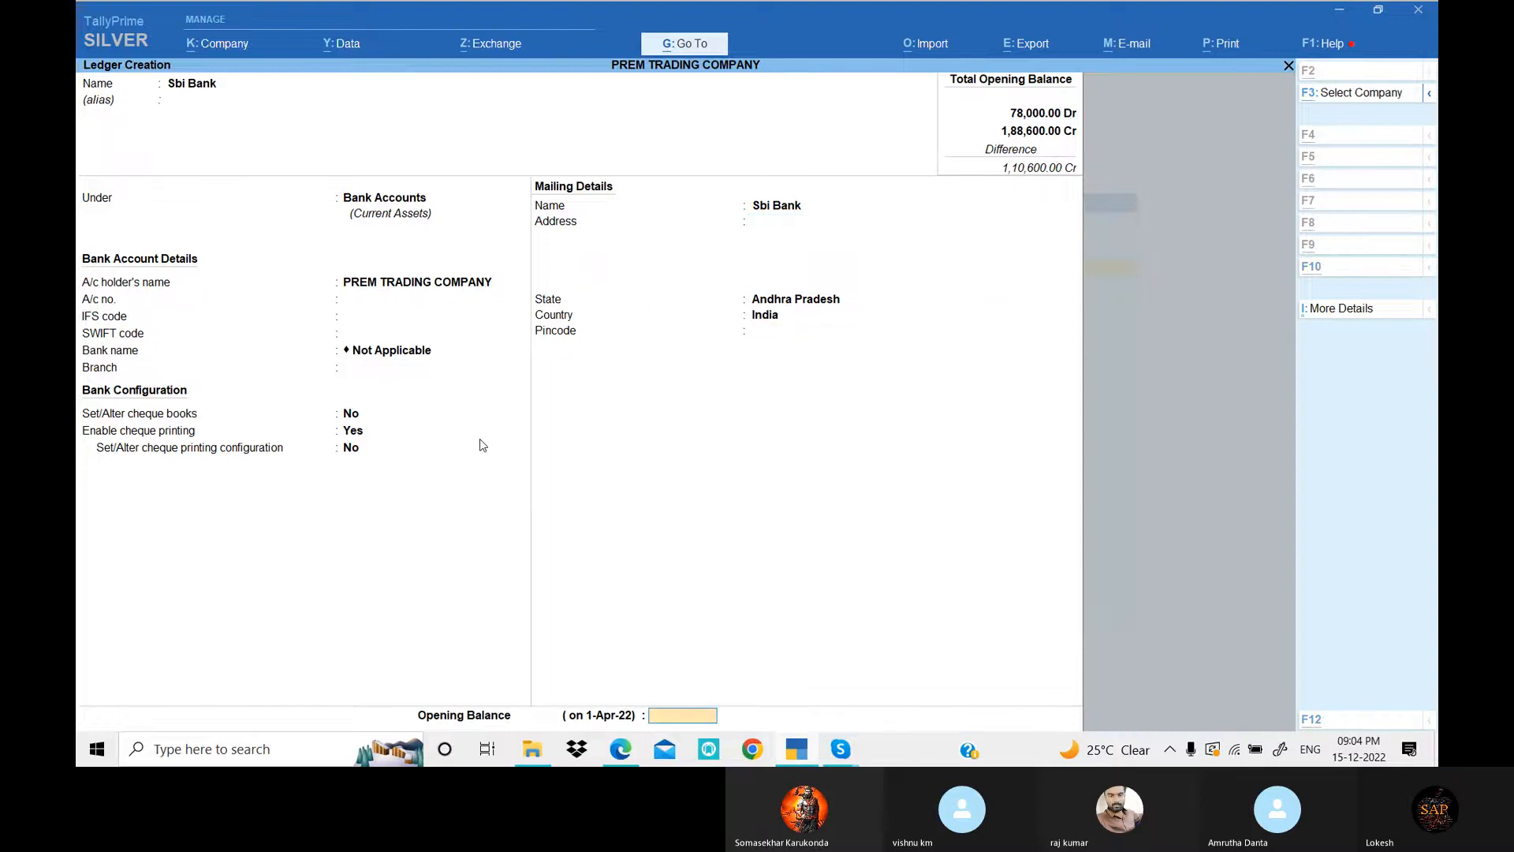
- Check the cash at bank amount in the PDF, save Sbi Bank with an 80,000 Dr opening balance and leave ledger creation
key(alt+Tab)
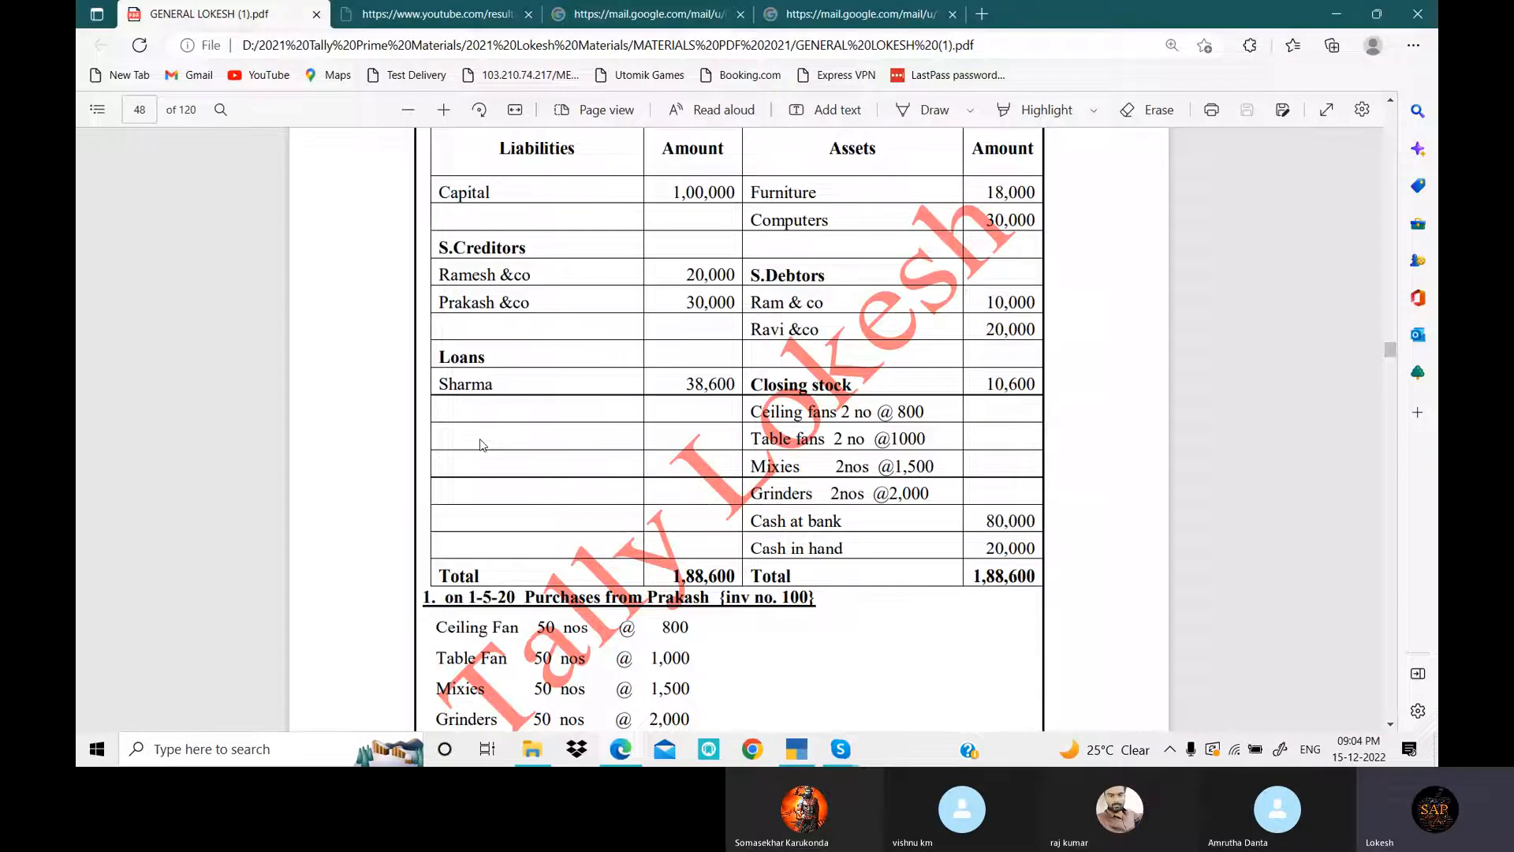
key(alt+Tab)
text(80000)
key(Return)
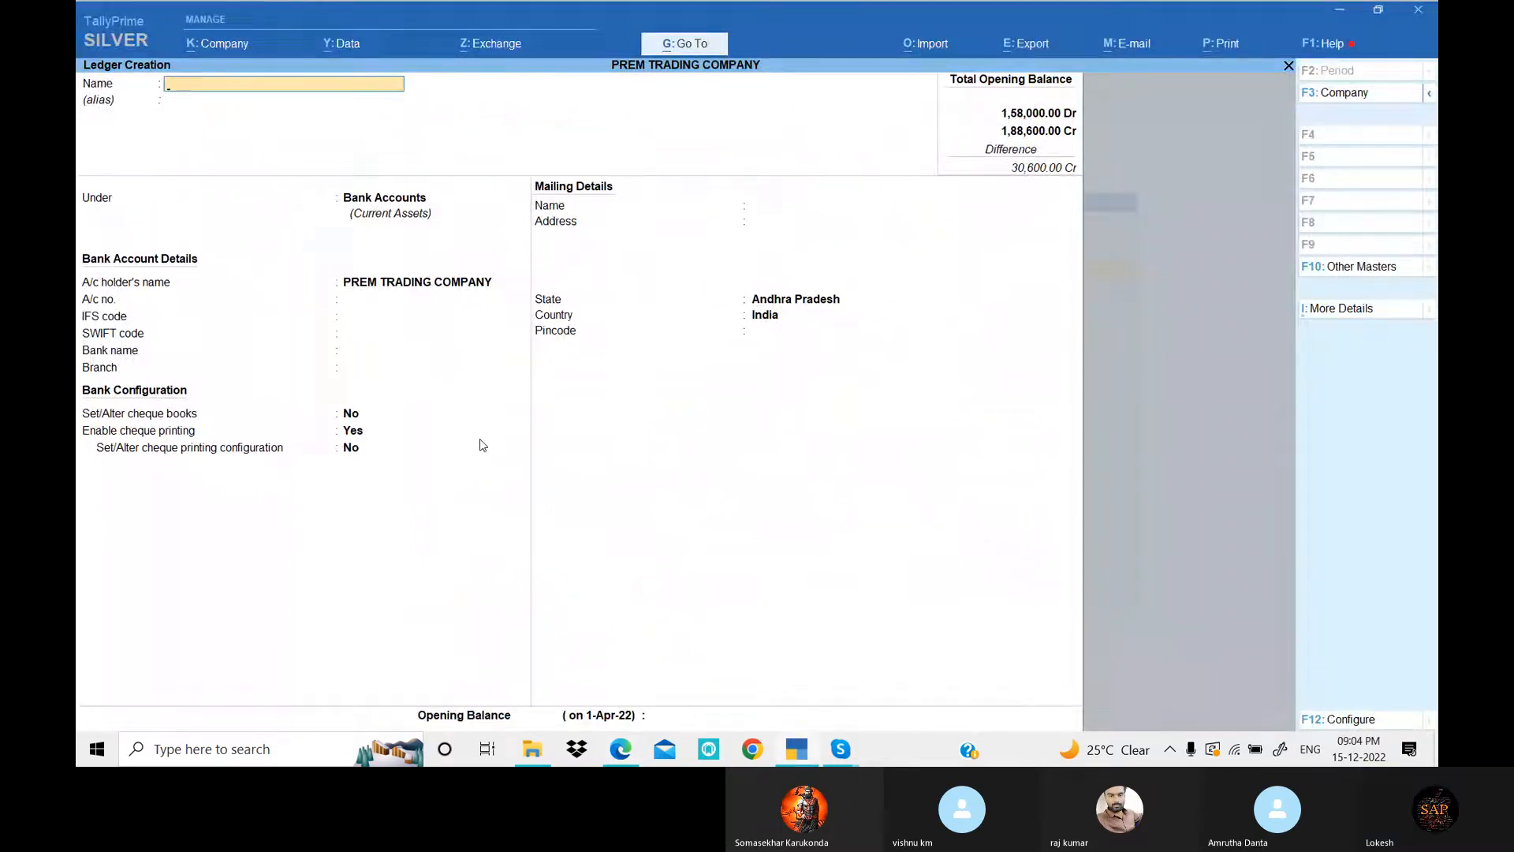
key(Escape)
key(y)
key(Escape)
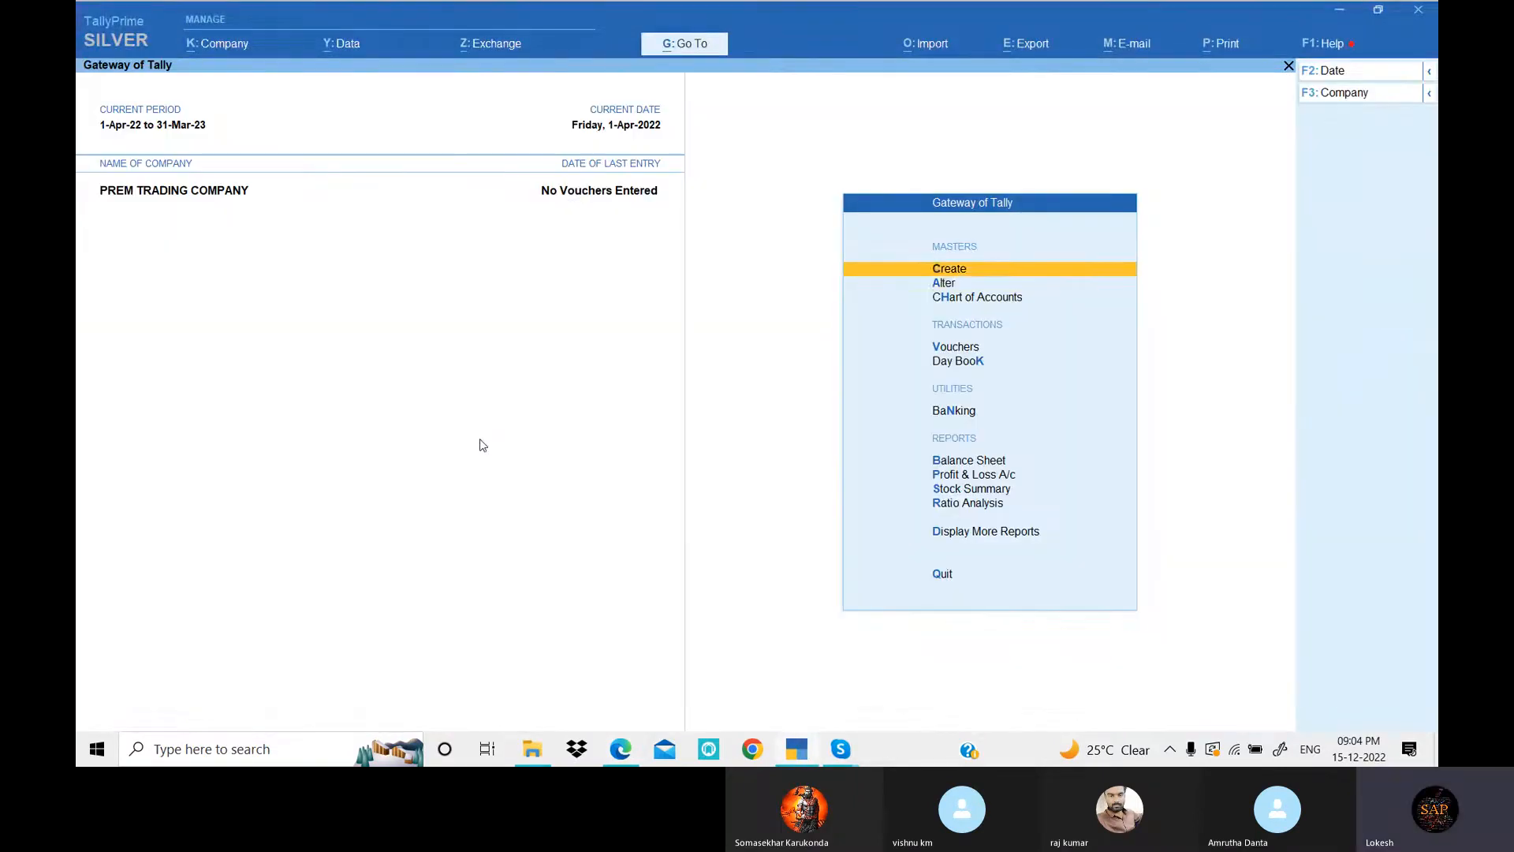
- Open the existing Cash ledger for alteration
key(Down)
key(Return)
key(Down)
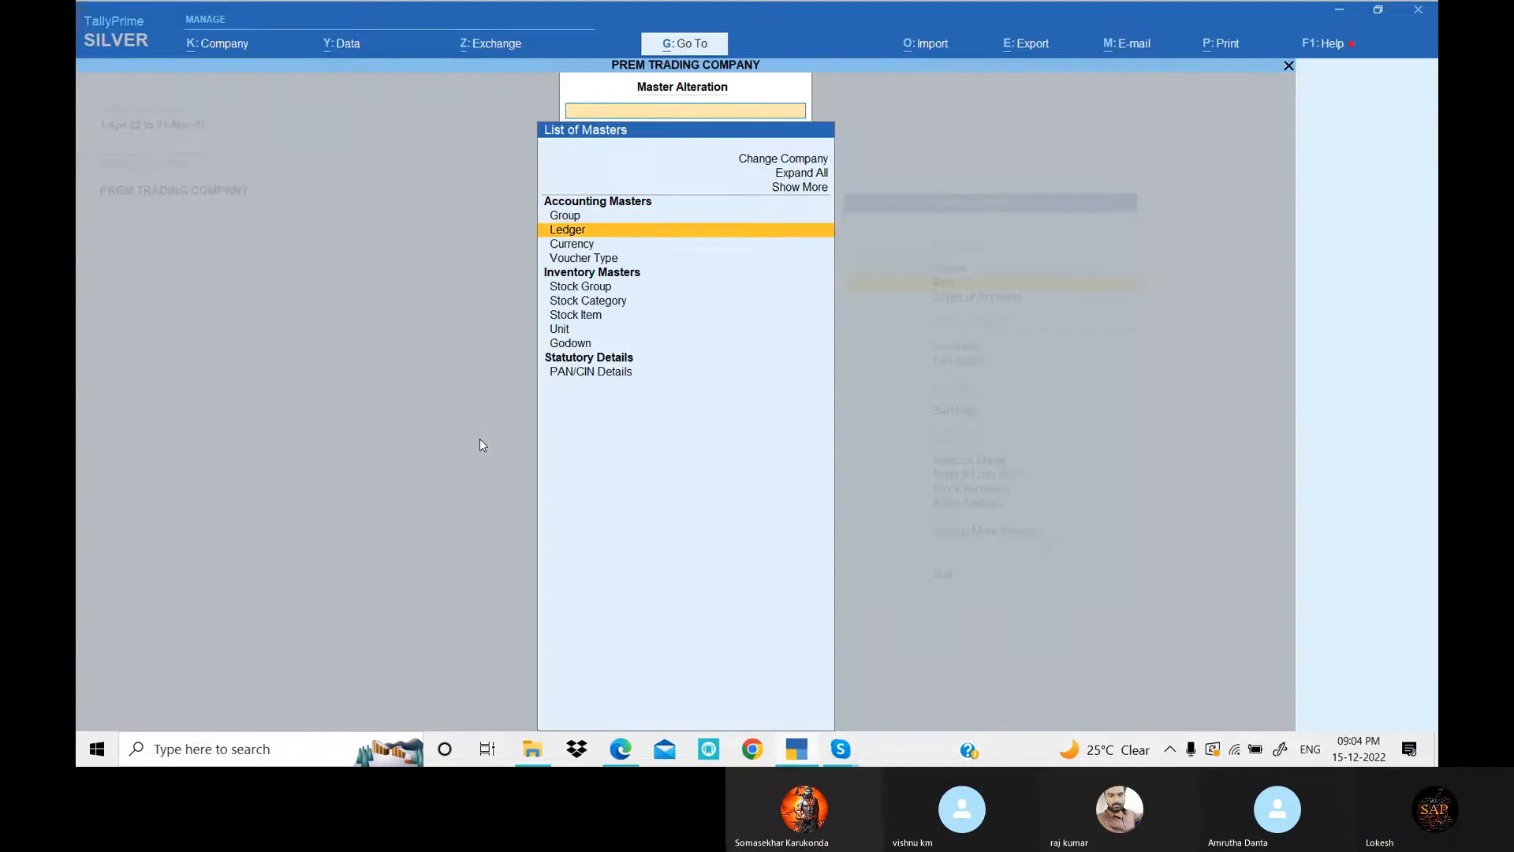
key(Return)
key(Down)
key(Return)
- Check the cash in hand amount in the PDF, set the Cash ledger's opening balance to 20,000, save it and leave master alteration
key(Return)
key(Return)
key(Return)
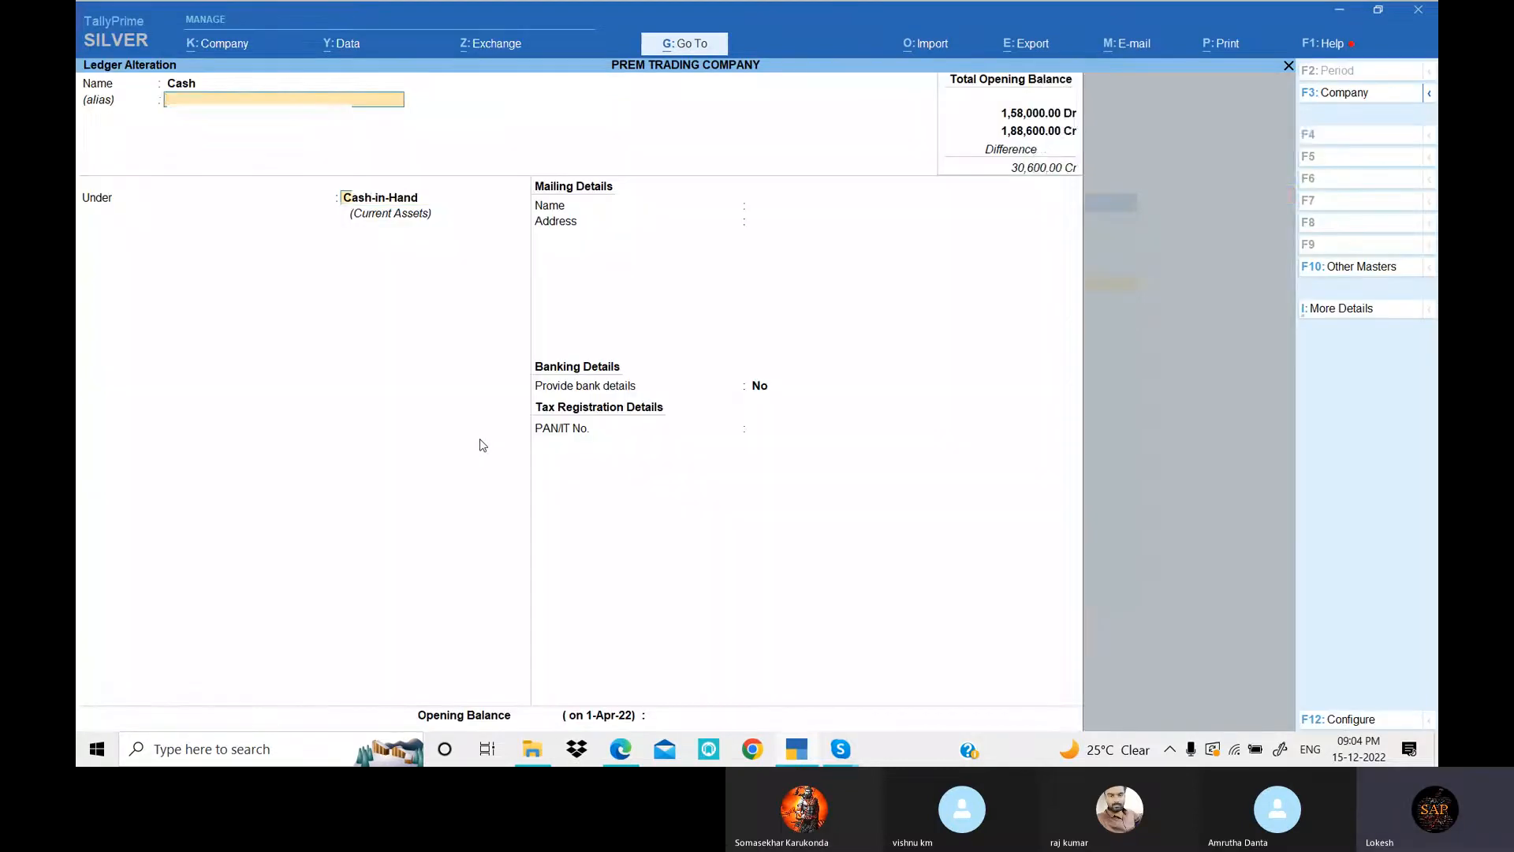
key(alt+Tab)
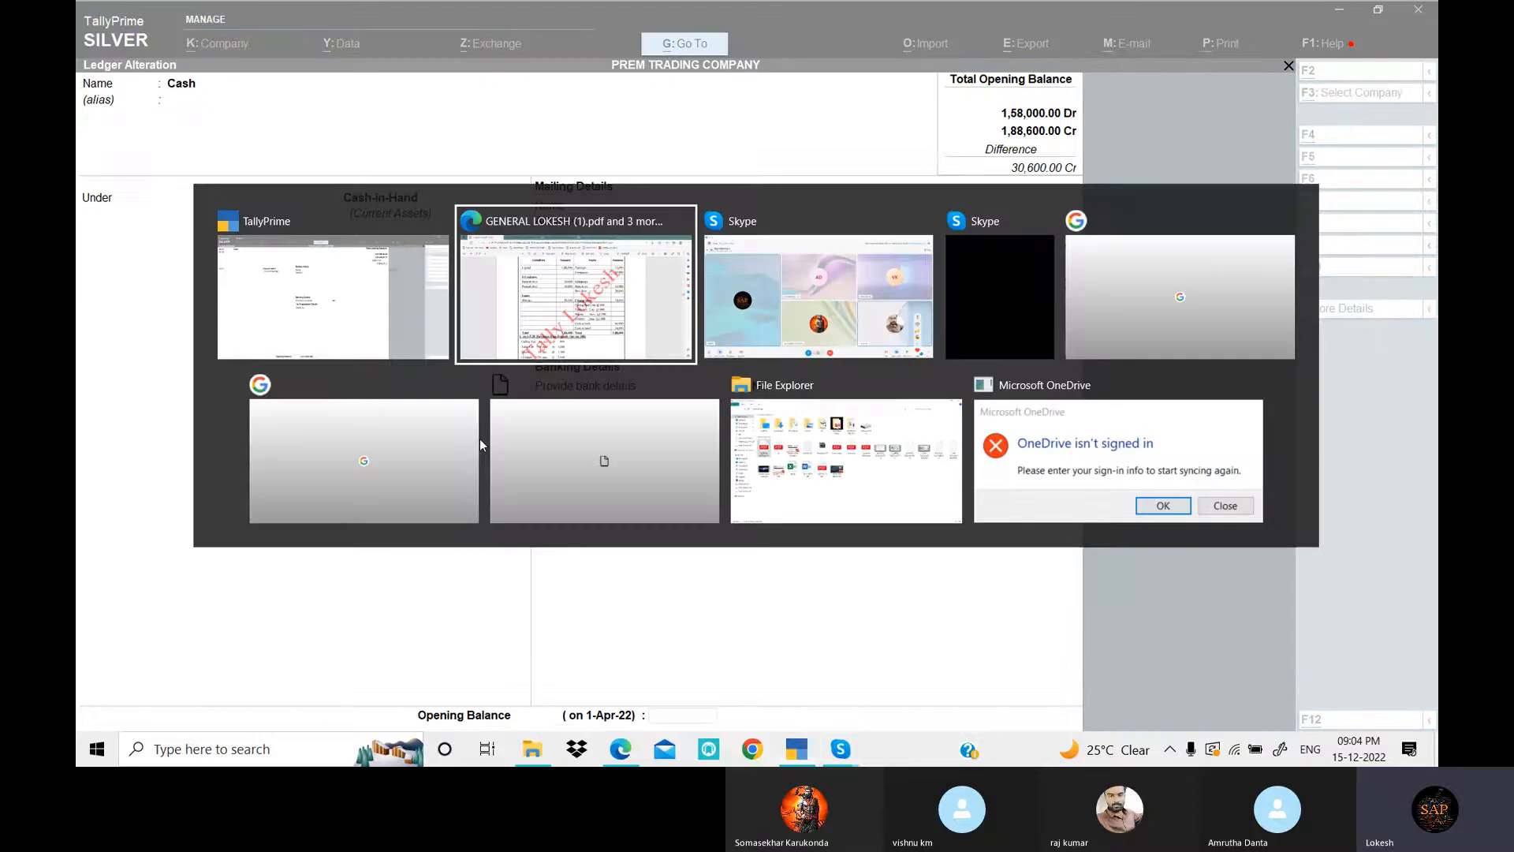
key(alt+Tab)
text(20000)
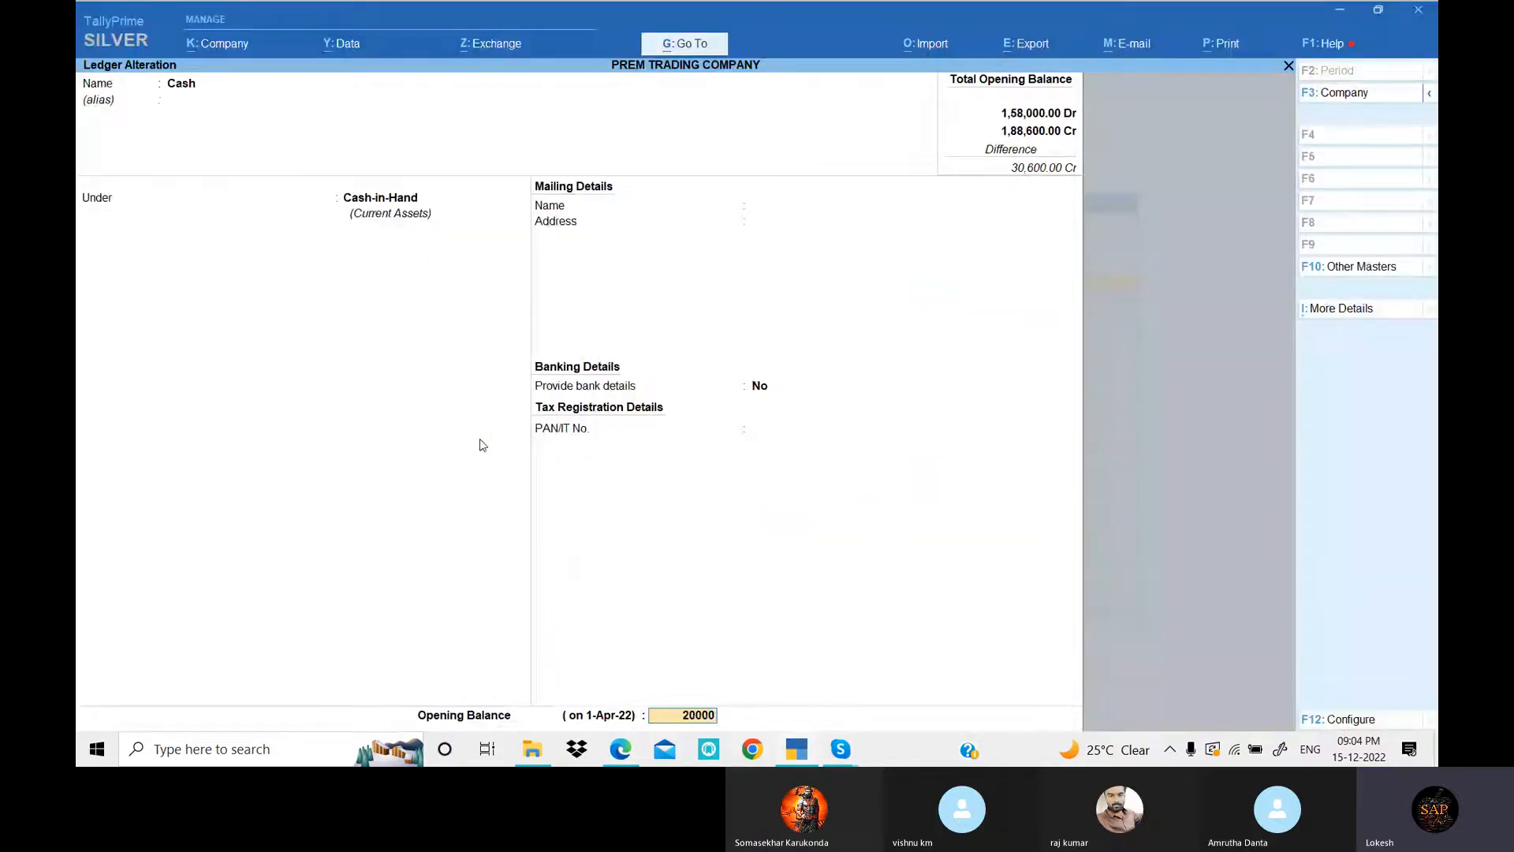
key(Return)
key(Return)
key(Return)
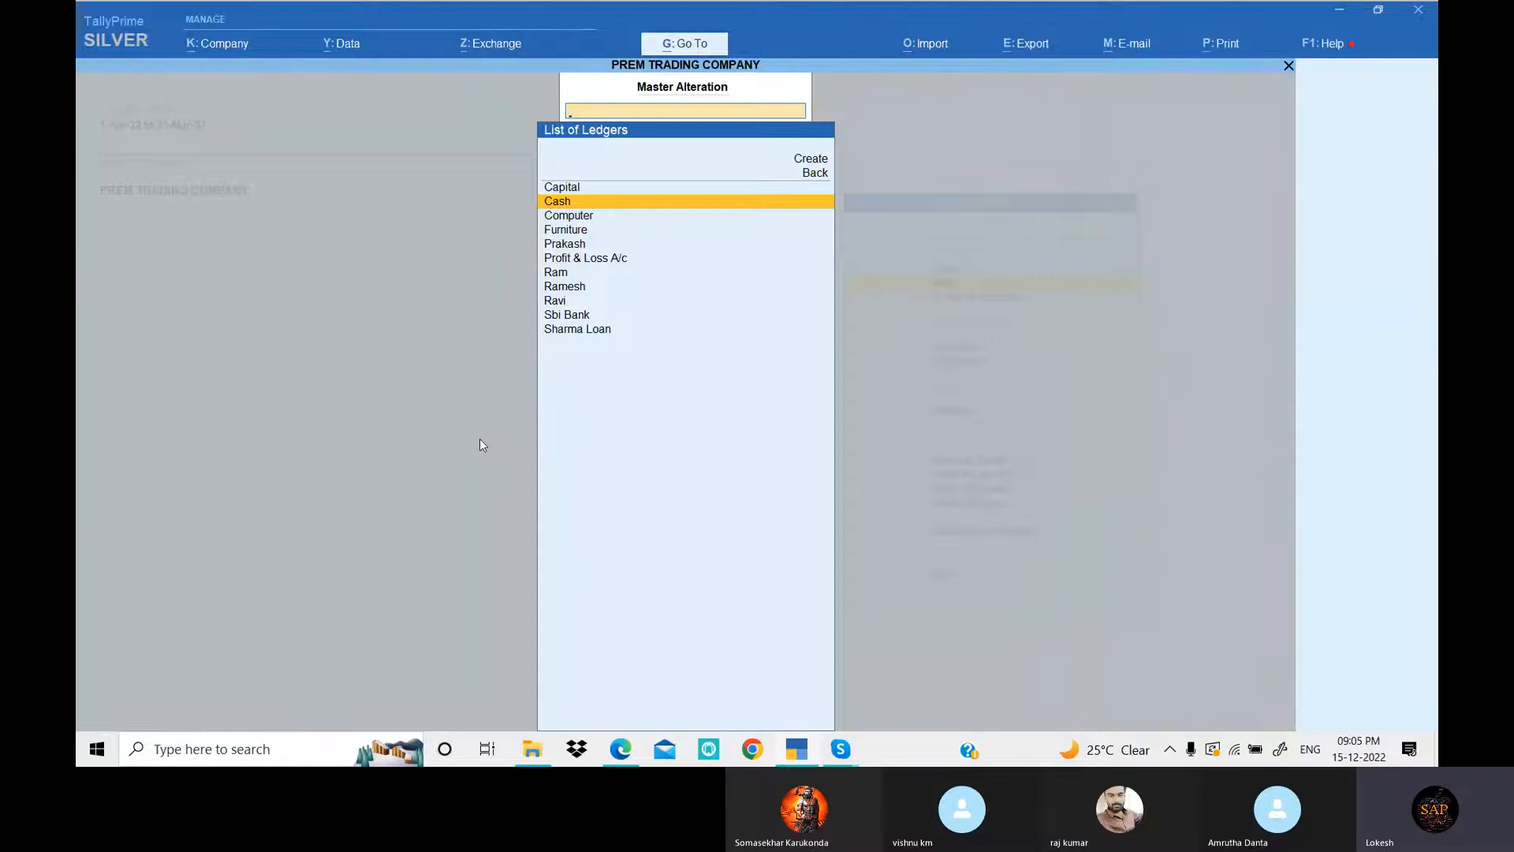
key(Escape)
key(Escape)
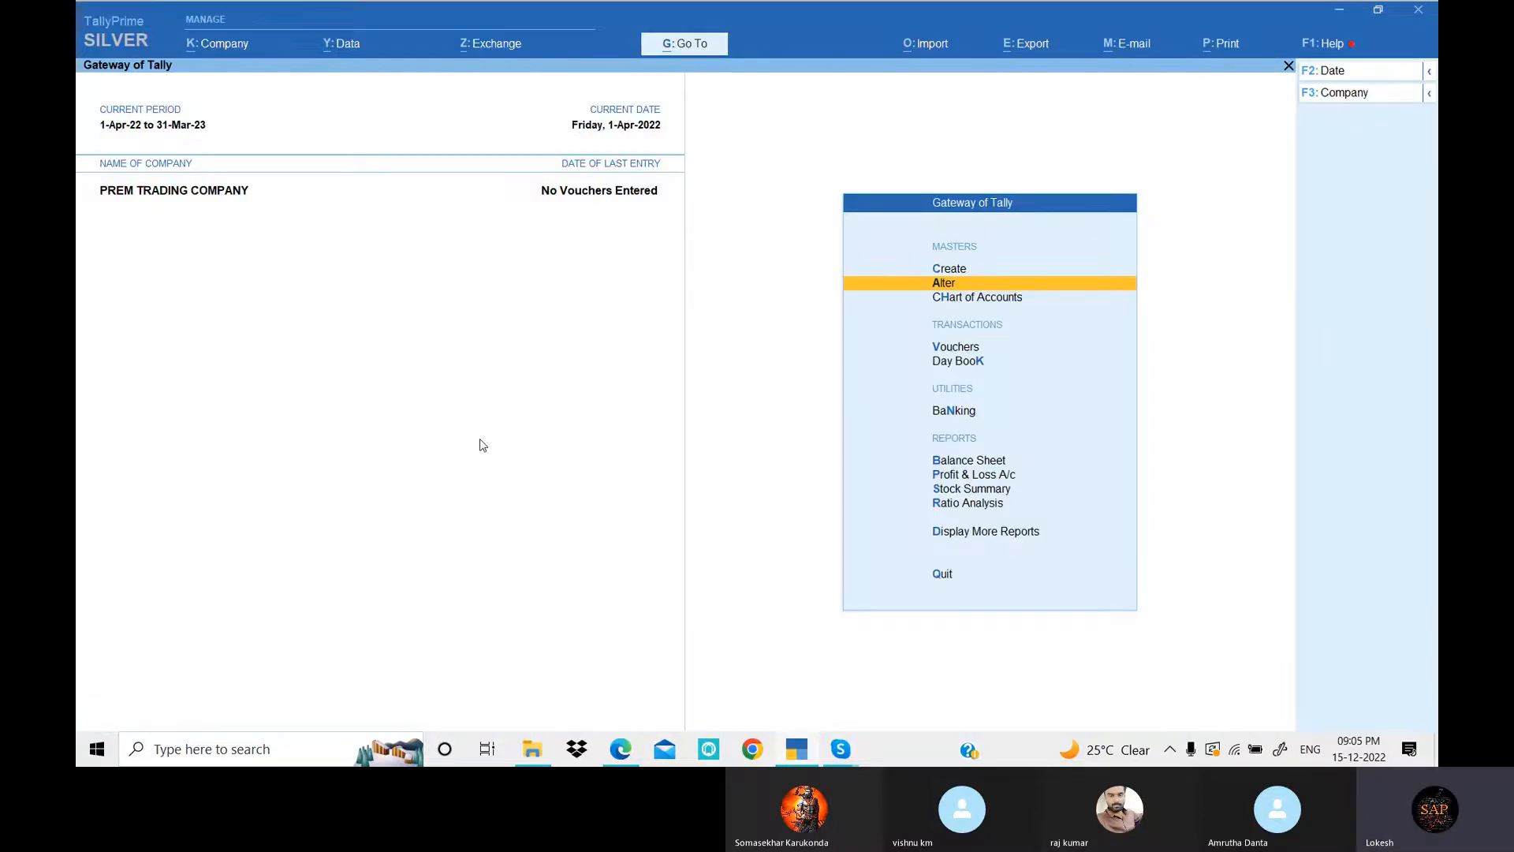
- Open the creation form for a new inventory unit of measure
key(Up)
key(Return)
key(Down)
key(Down)
key(Down)
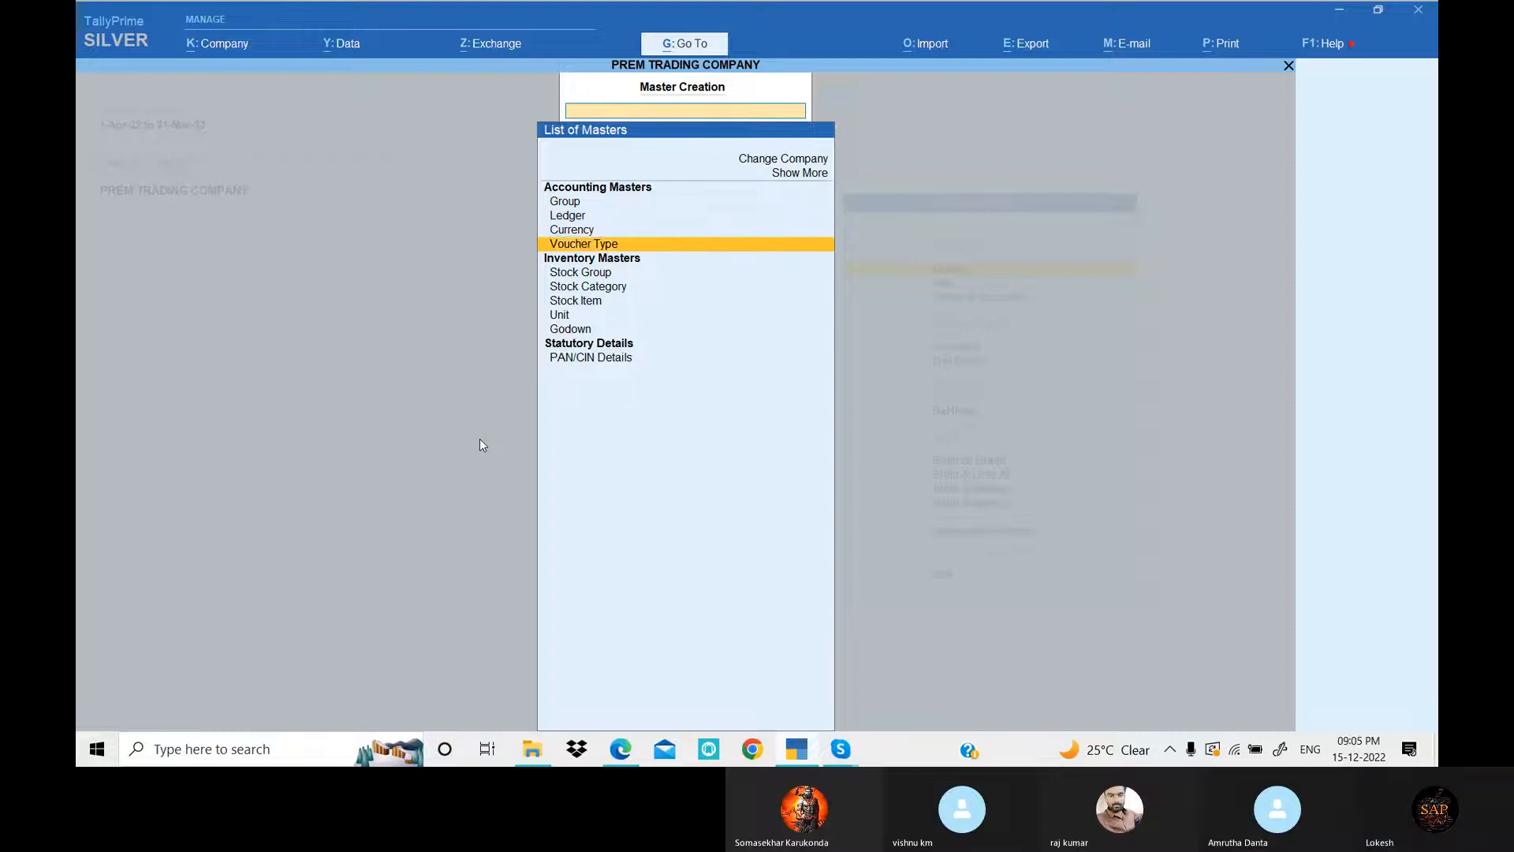
key(Down)
key(Down)
key(Down)
key(Down)
key(Return)
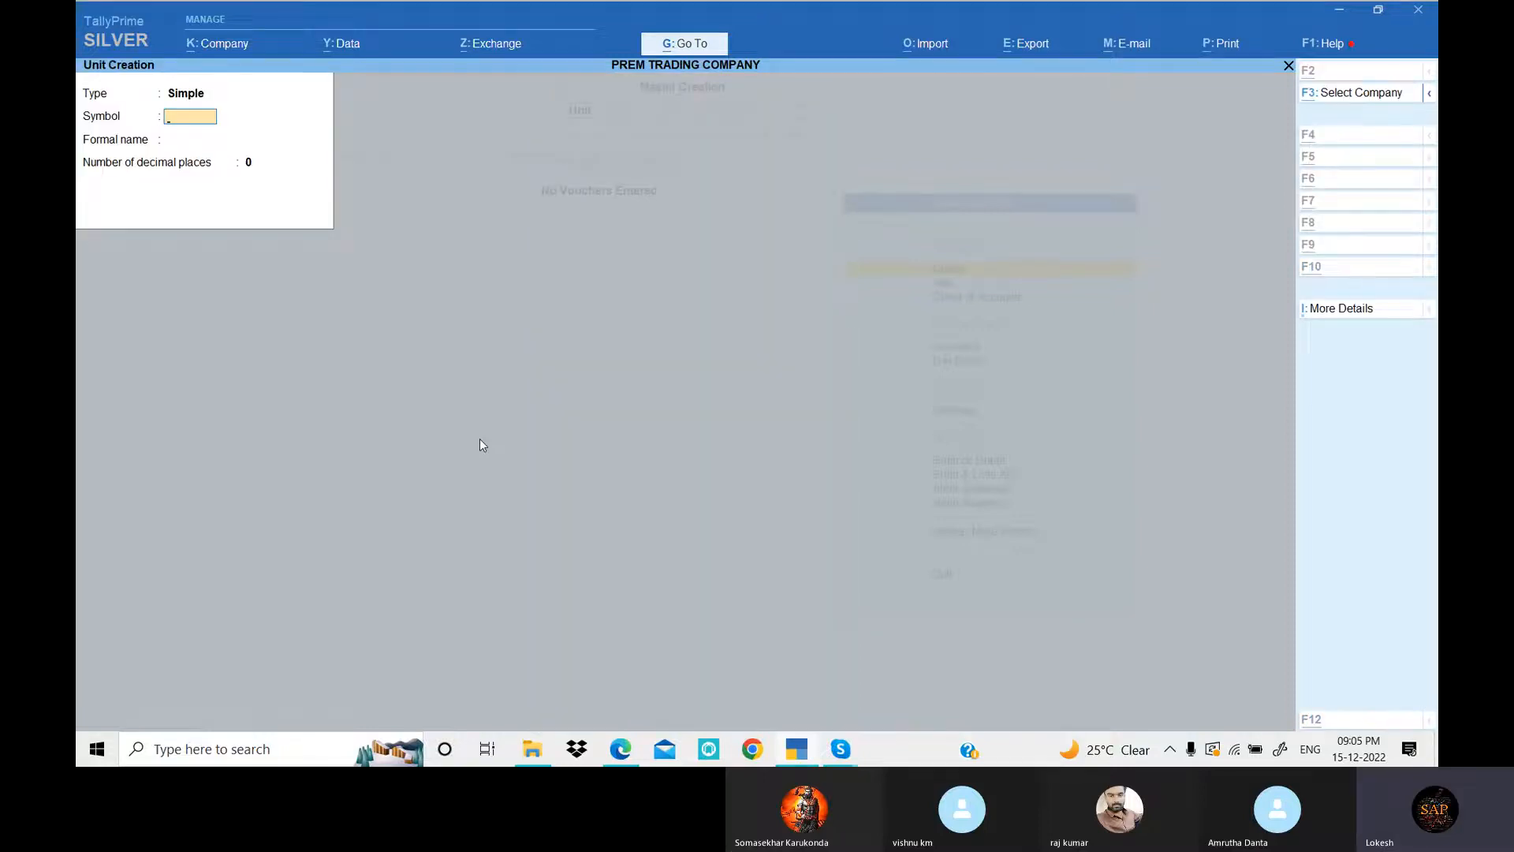
- Check the stock unit in the PDF and save a simple unit with symbol nos, formal name Numbers and 0 decimal places
key(alt+Tab)
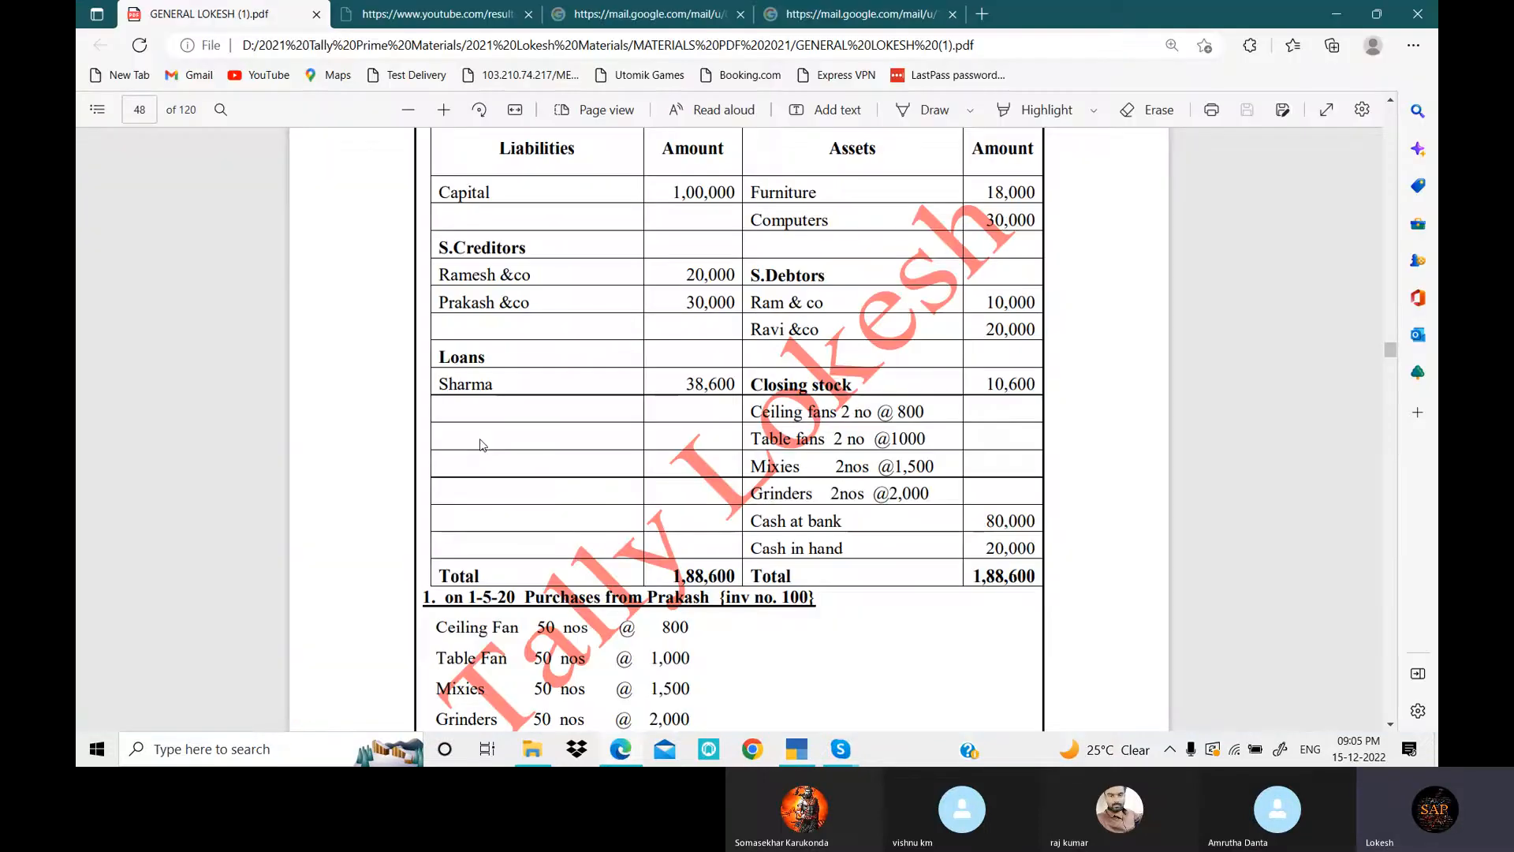
key(alt+Tab)
text(nos)
key(Return)
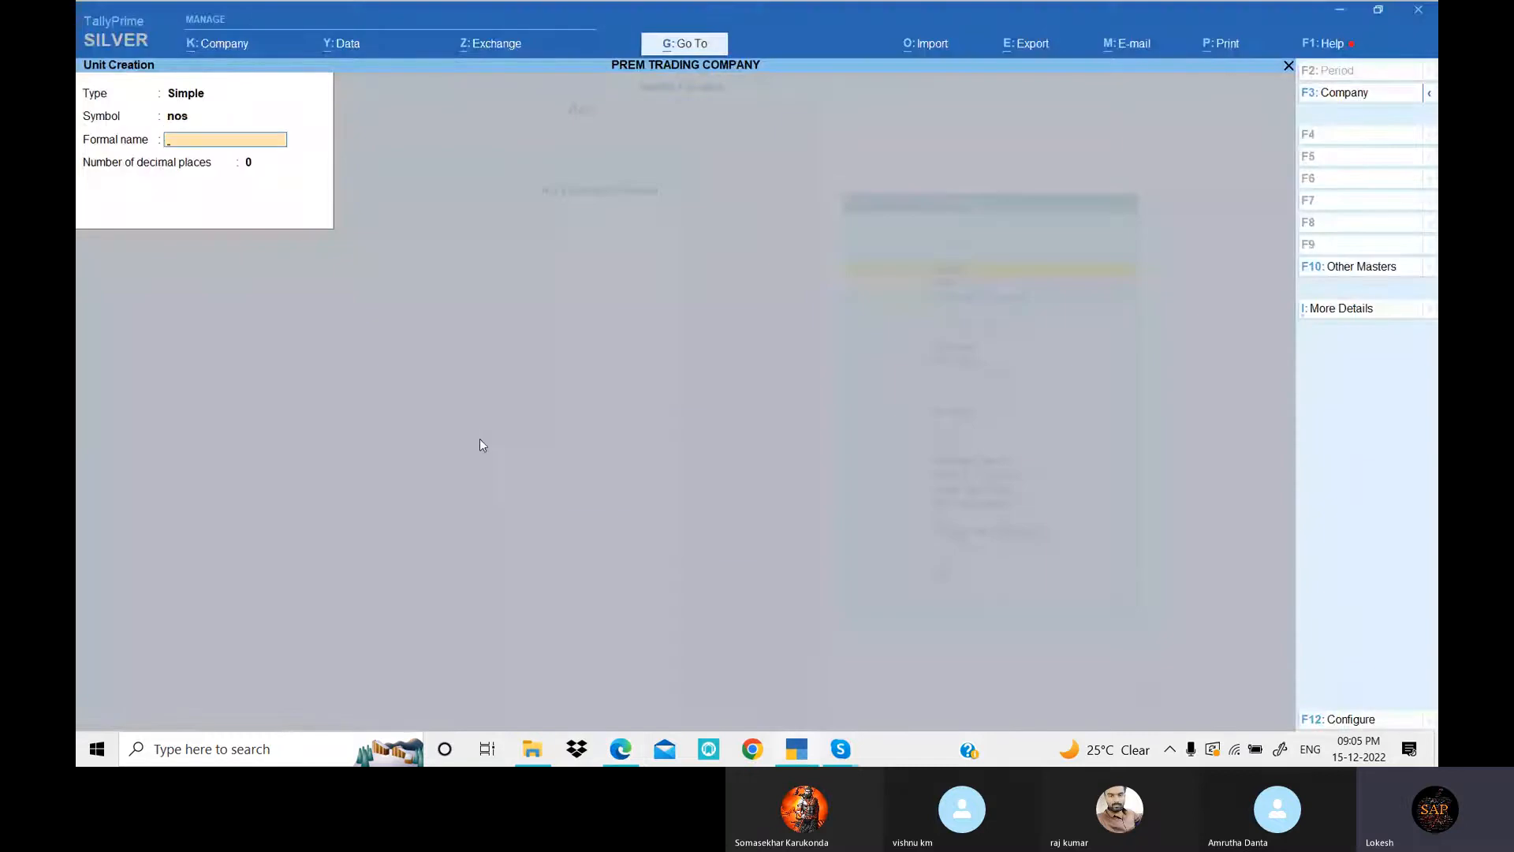
text(Numbers)
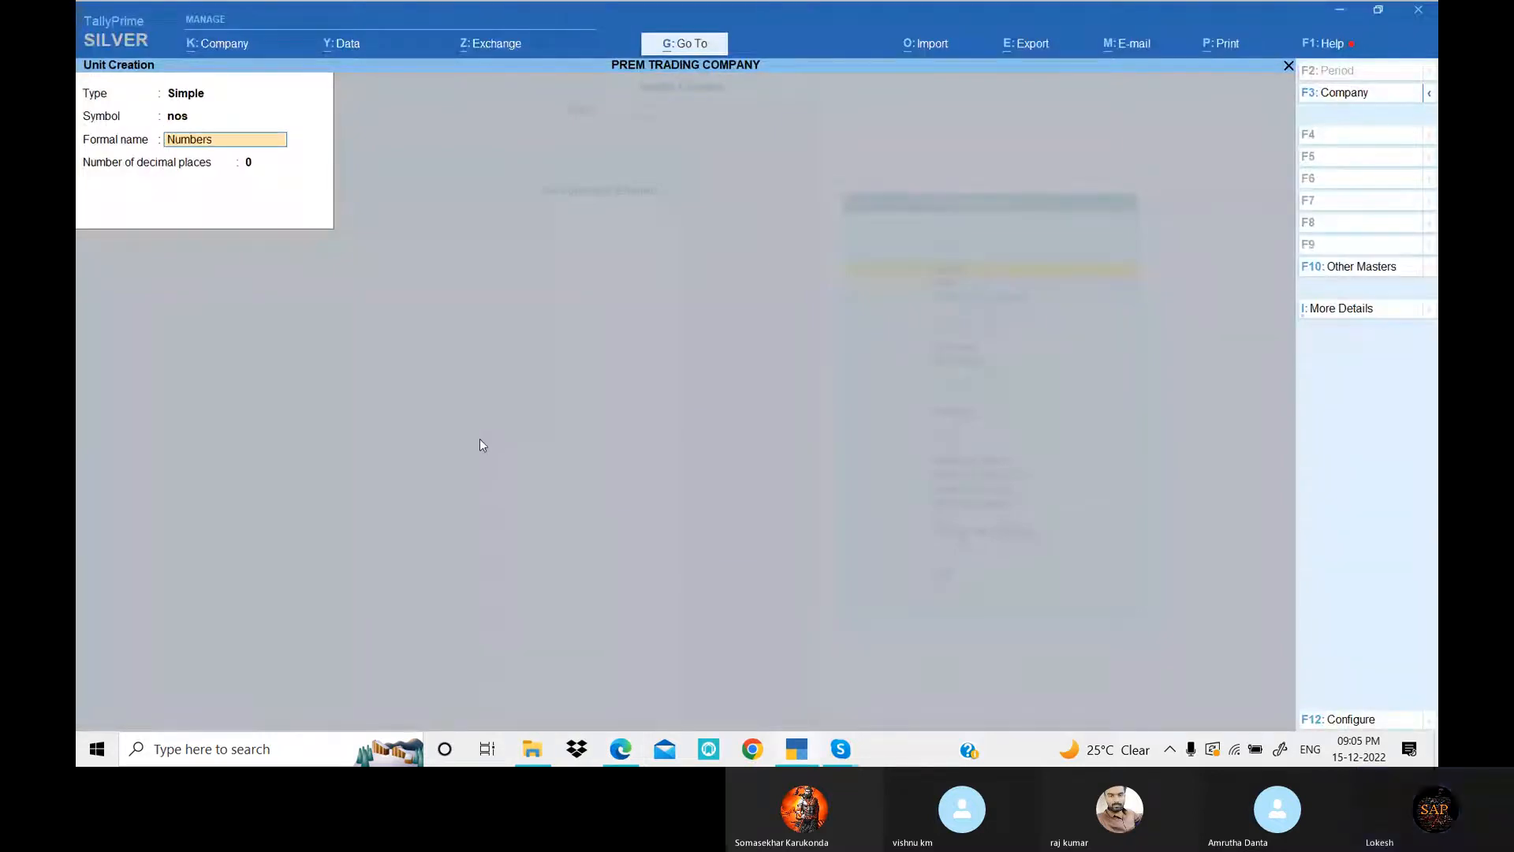
key(Return)
key(Return)
key(Return)
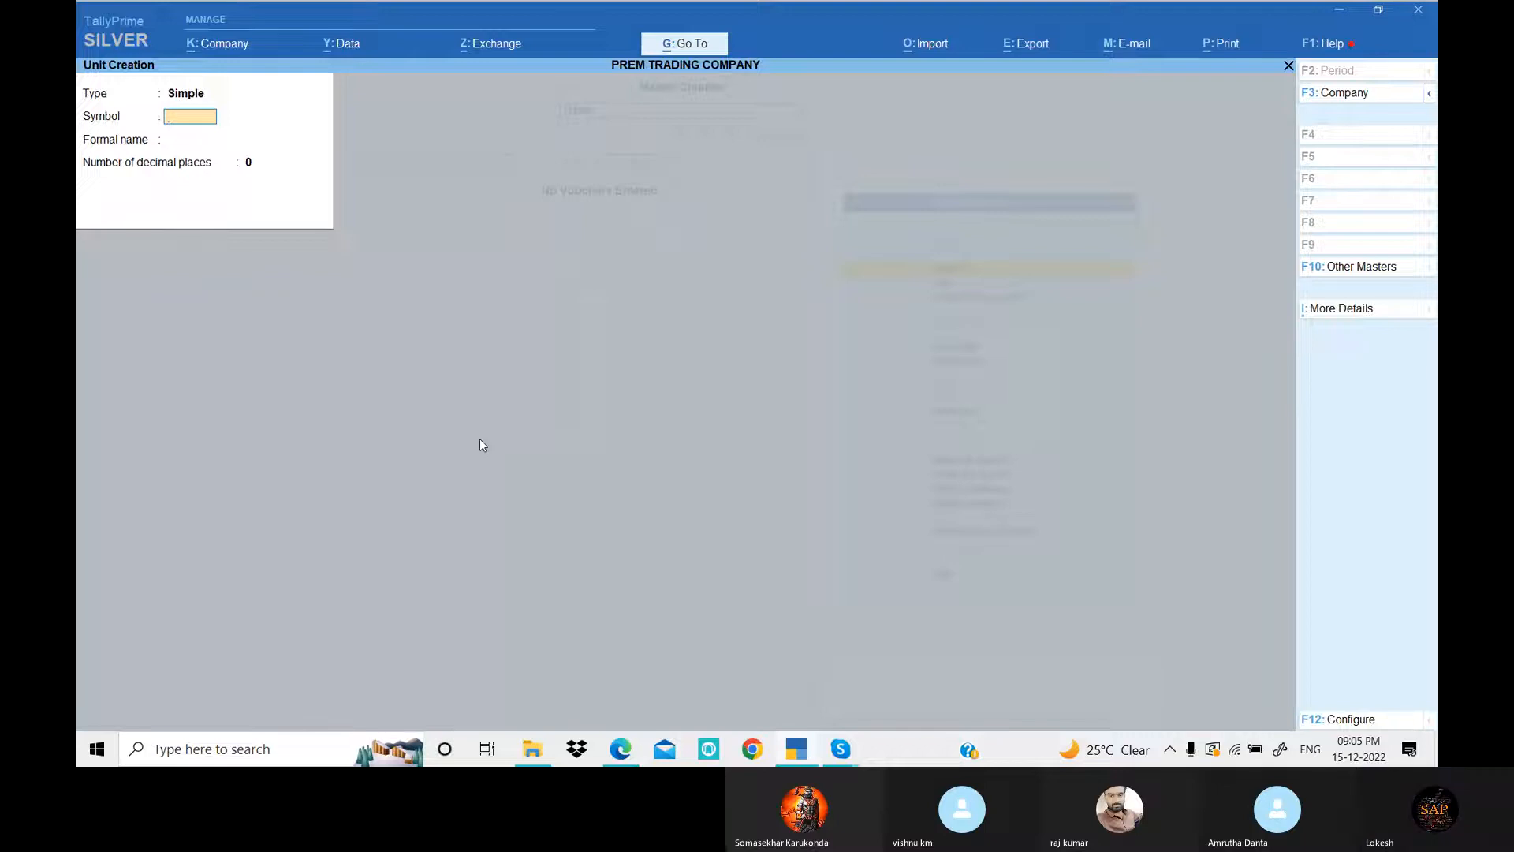
- Leave unit creation and open the creation form for a new stock item
key(Escape)
key(Return)
key(Down)
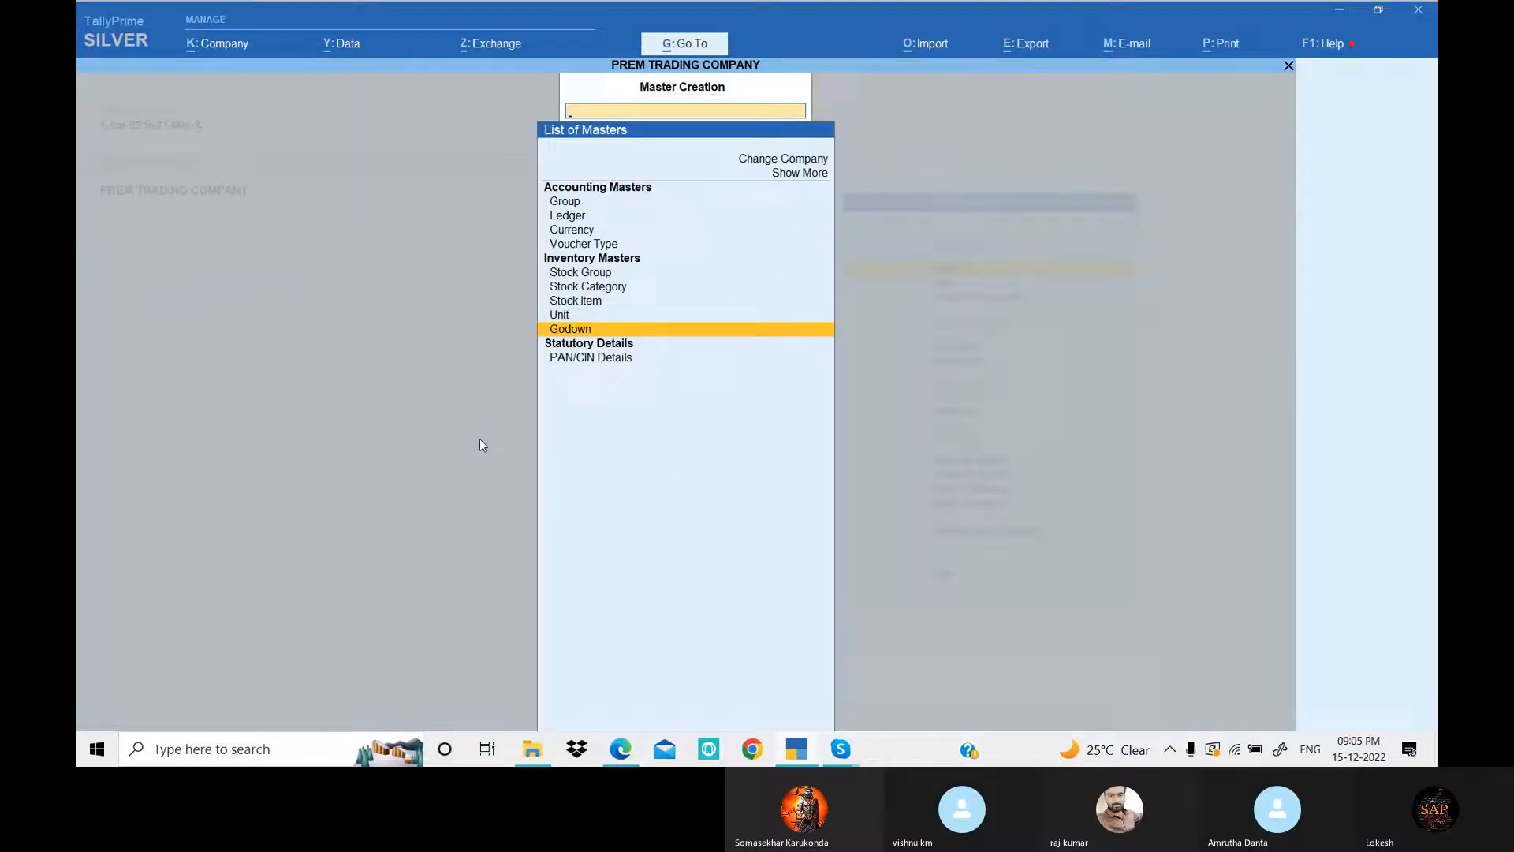
key(Up)
key(Up)
key(Return)
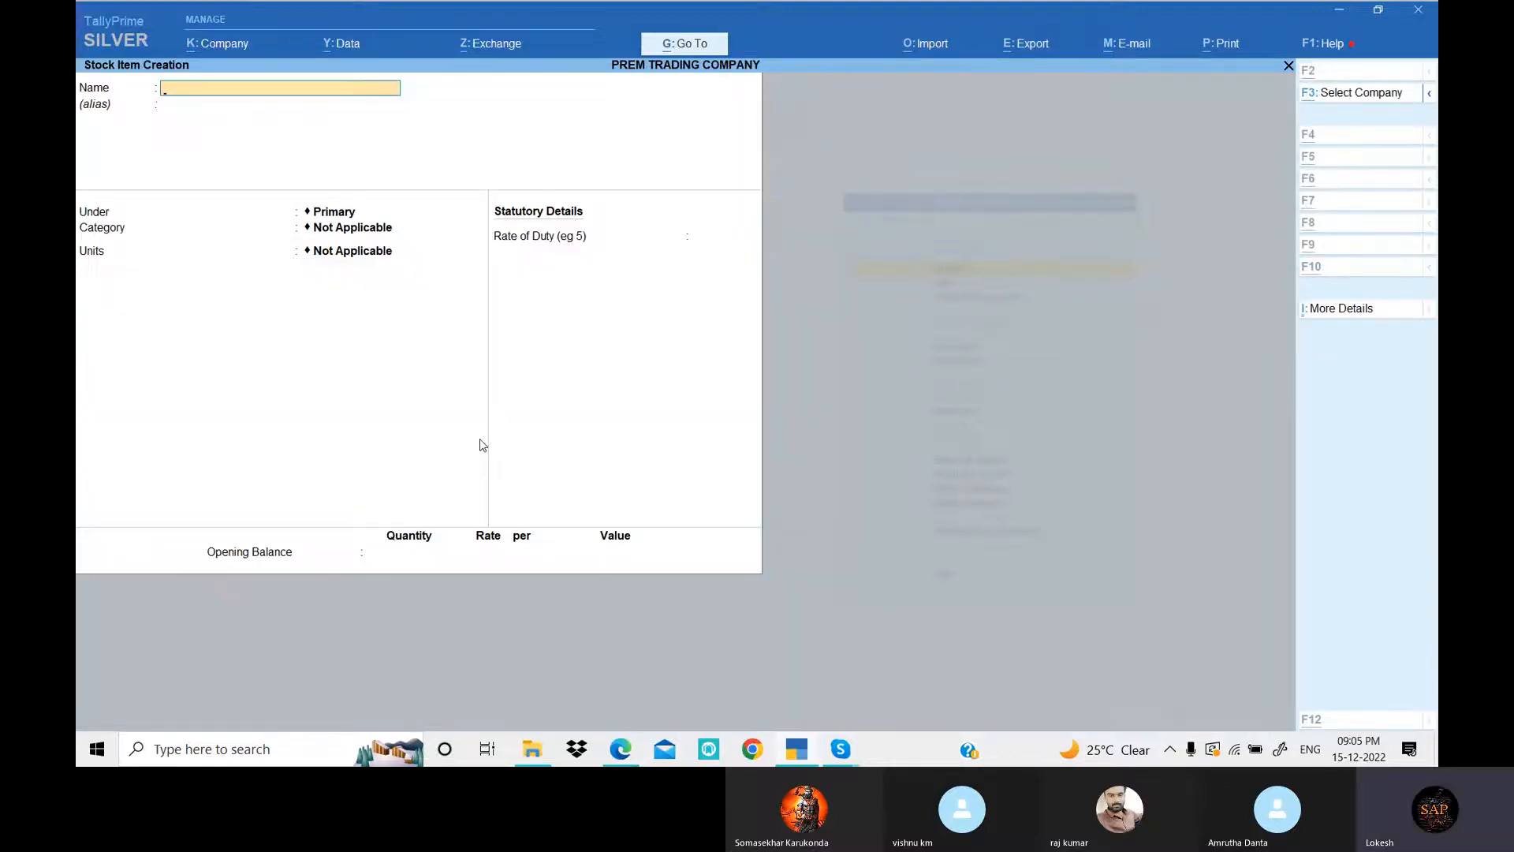
- Name the stock item Ceiling fans, copied from the PDF's closing stock list, and set its units to nos with no category
key(alt+Tab)
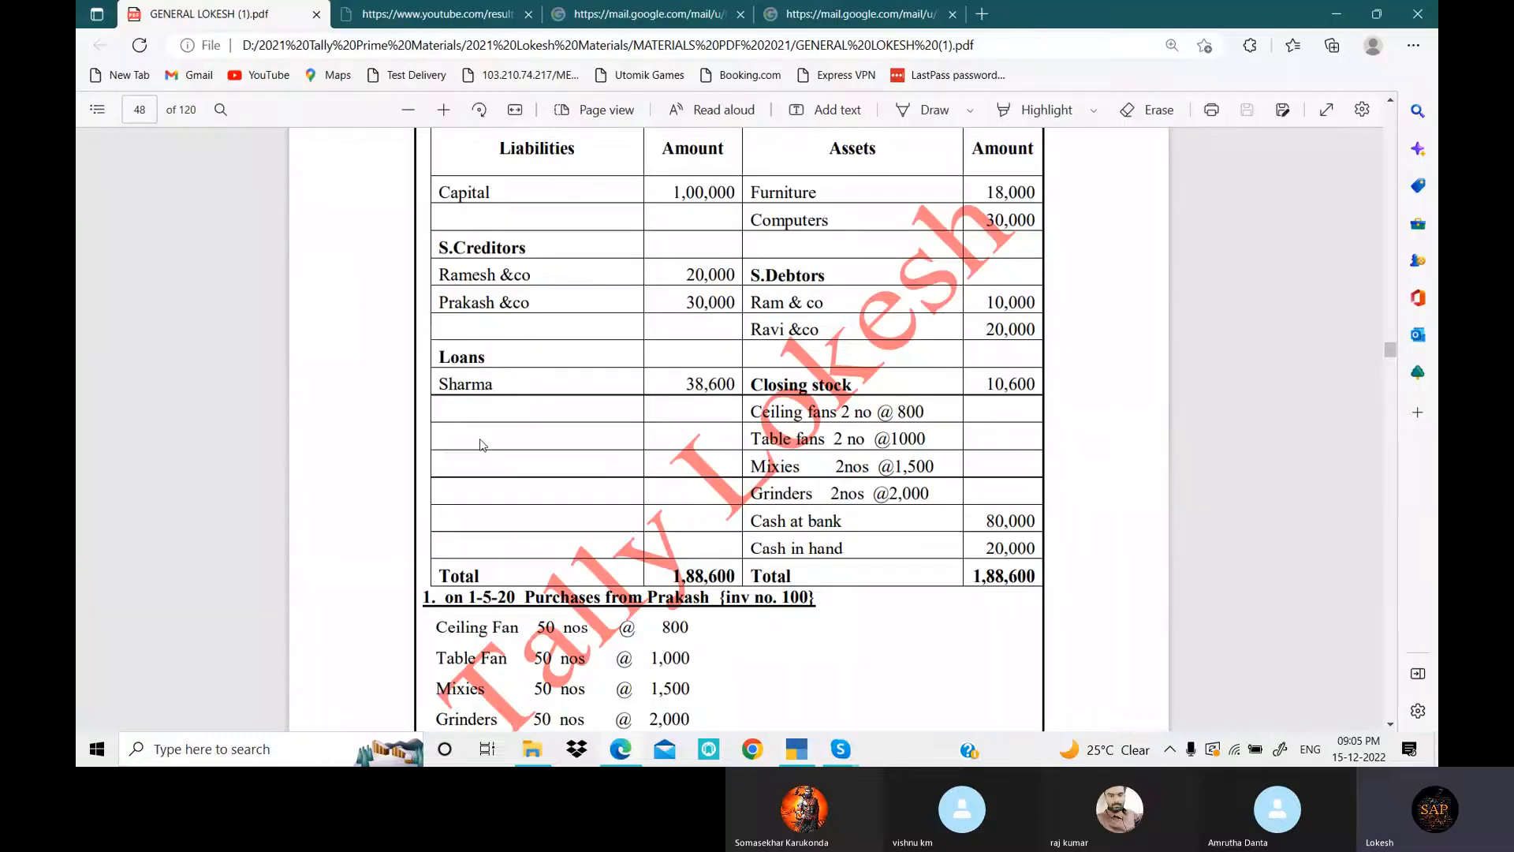
drag(751, 412, 837, 412)
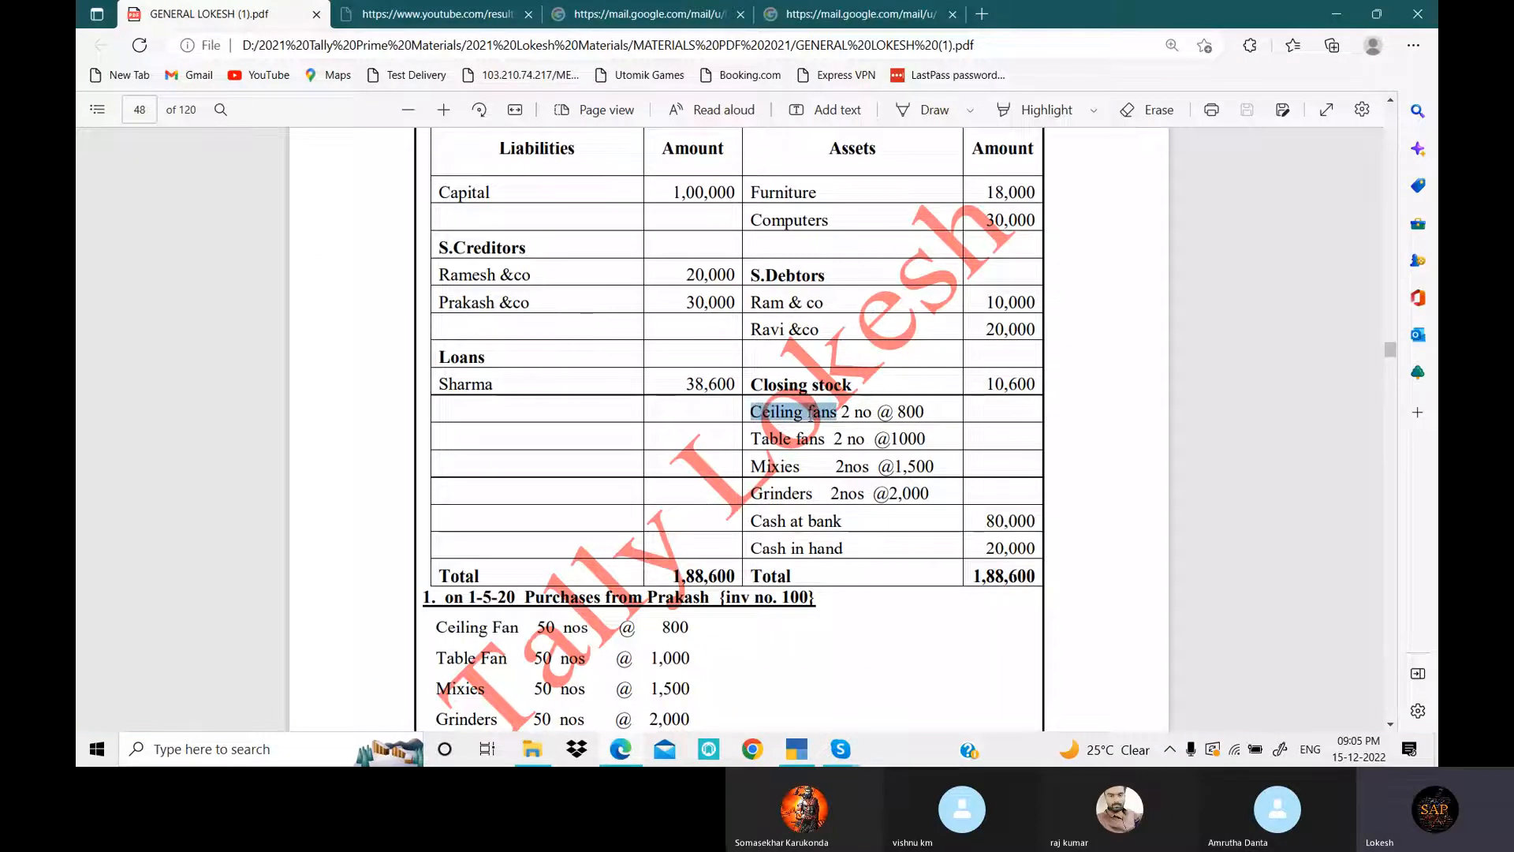
click(793, 748)
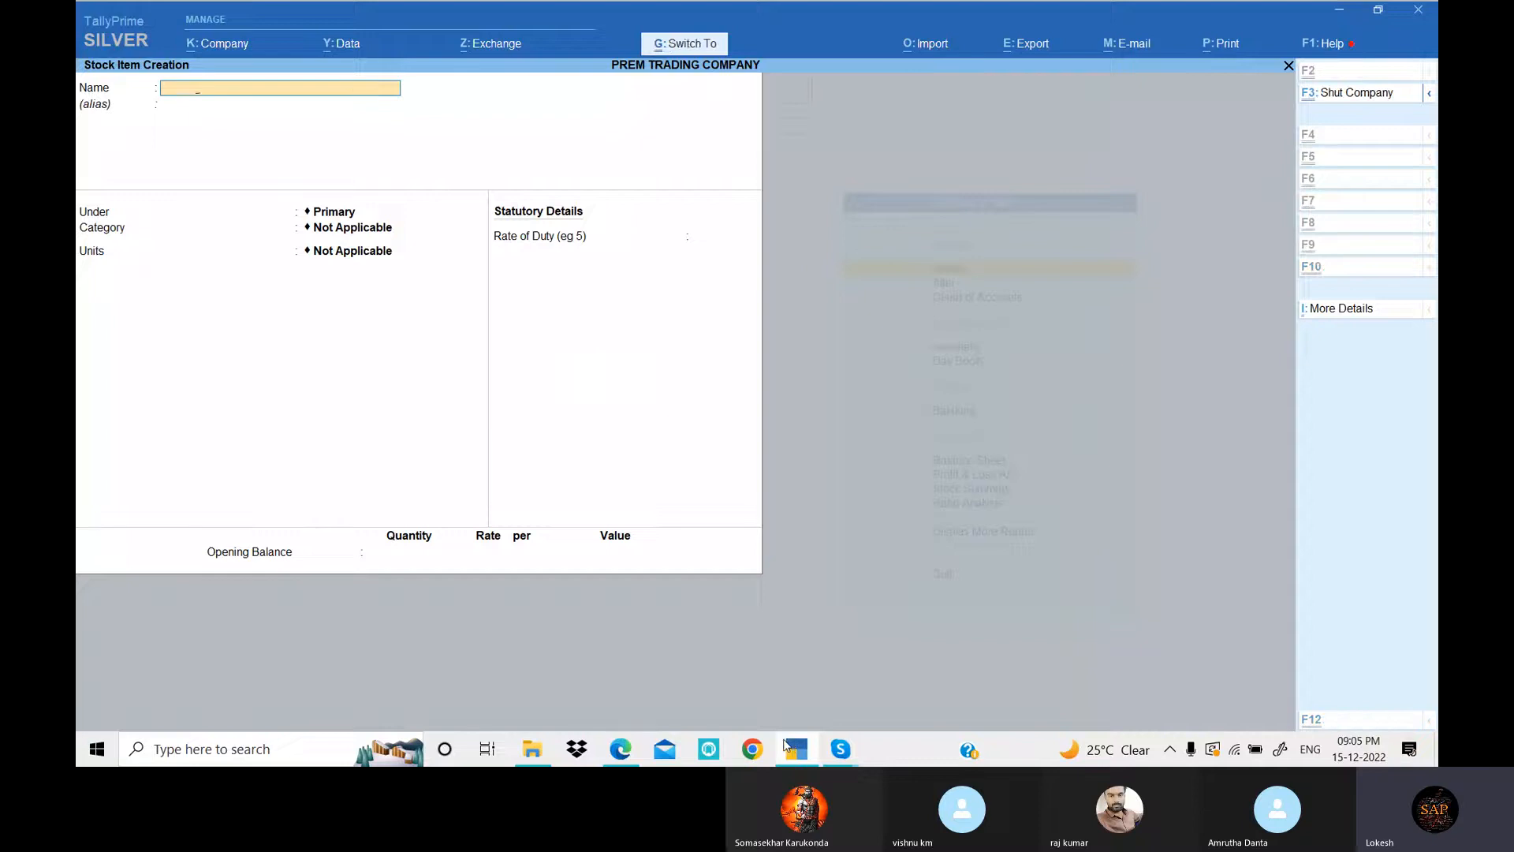
key(ctrl+alt+v)
key(Return)
key(Return)
key(Return)
key(Return)
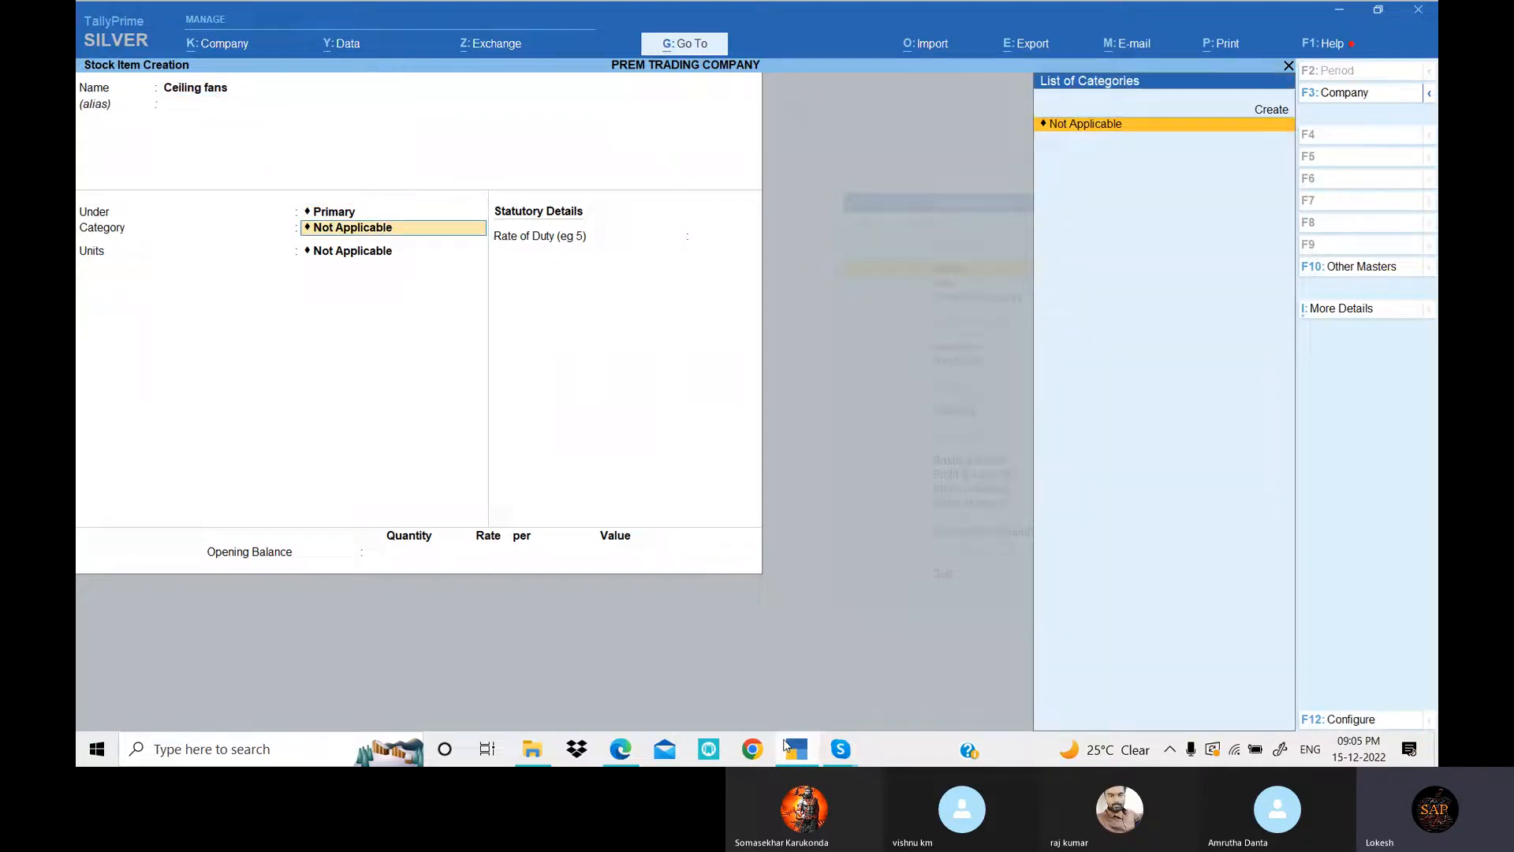
key(Down)
key(Return)
key(Return)
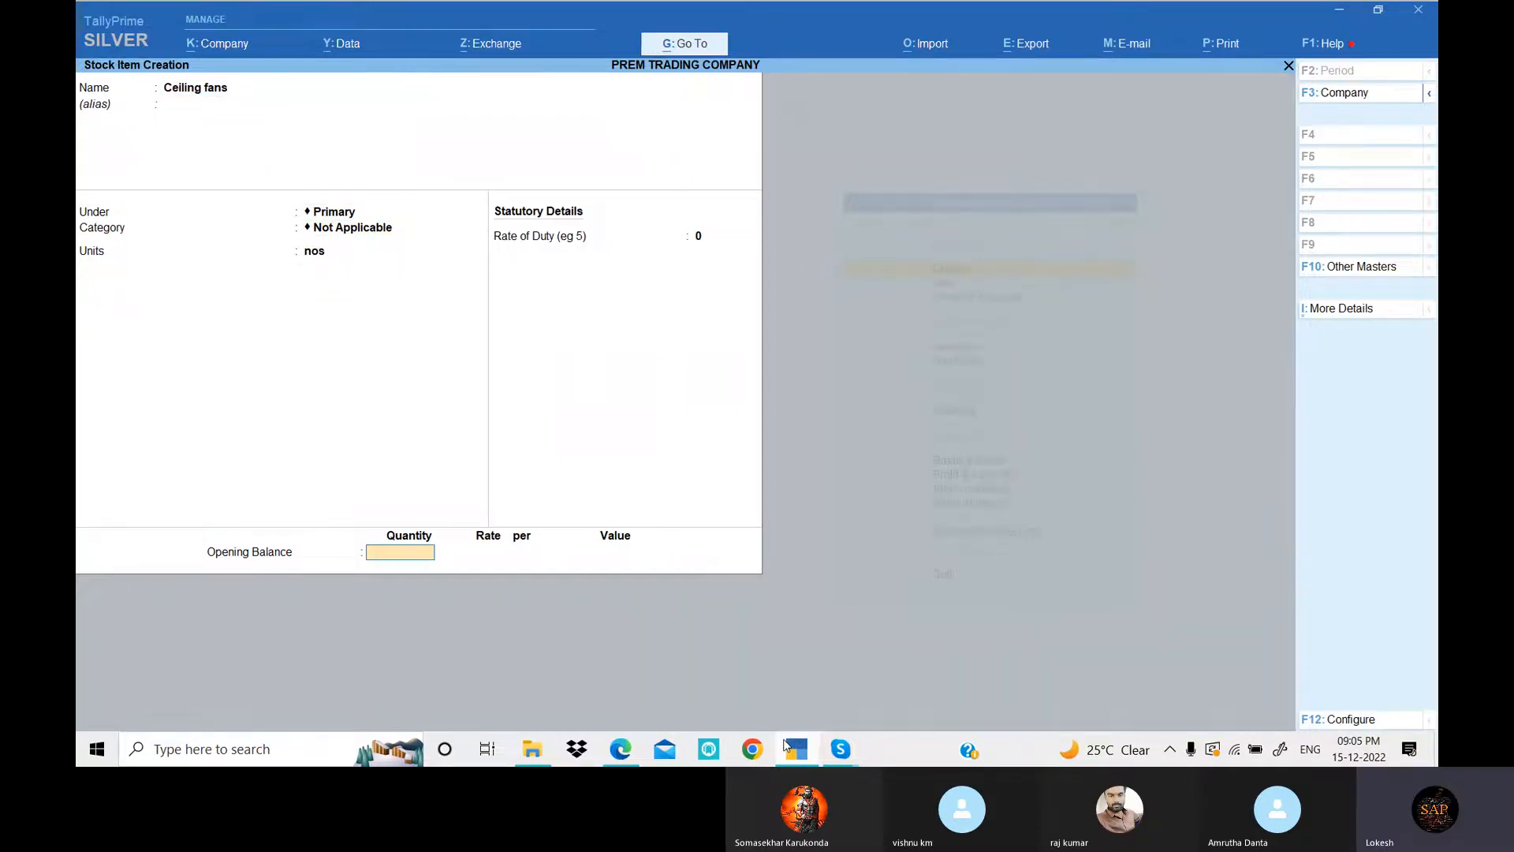
- Check the ceiling fans entry in the PDF, enter an opening balance of 2 nos at rate 800 and save the stock item
key(alt)
key(alt+Tab)
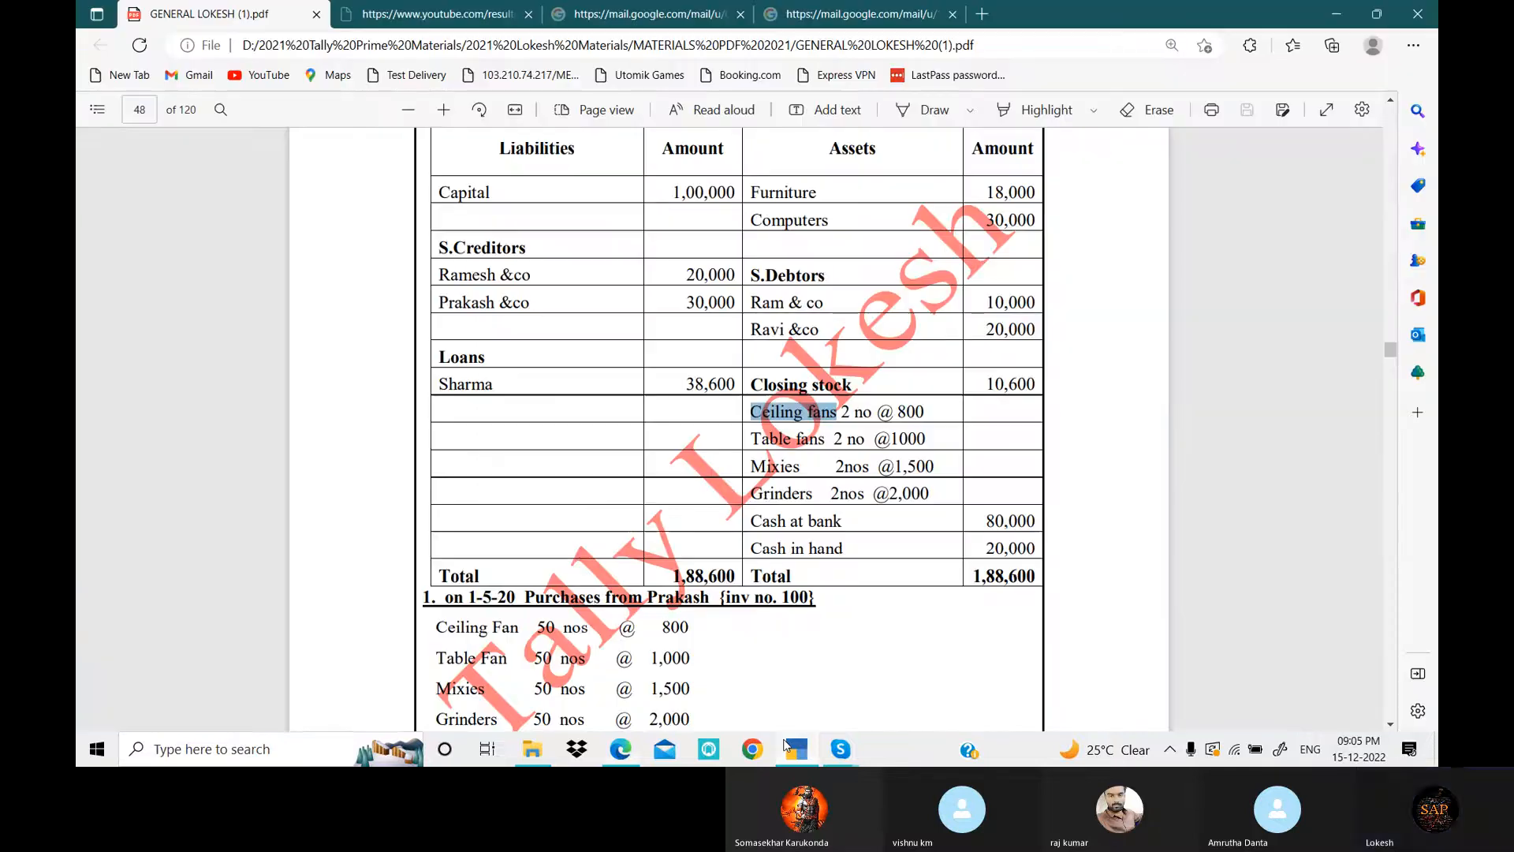
key(alt+Tab)
text(2)
key(Return)
text(800)
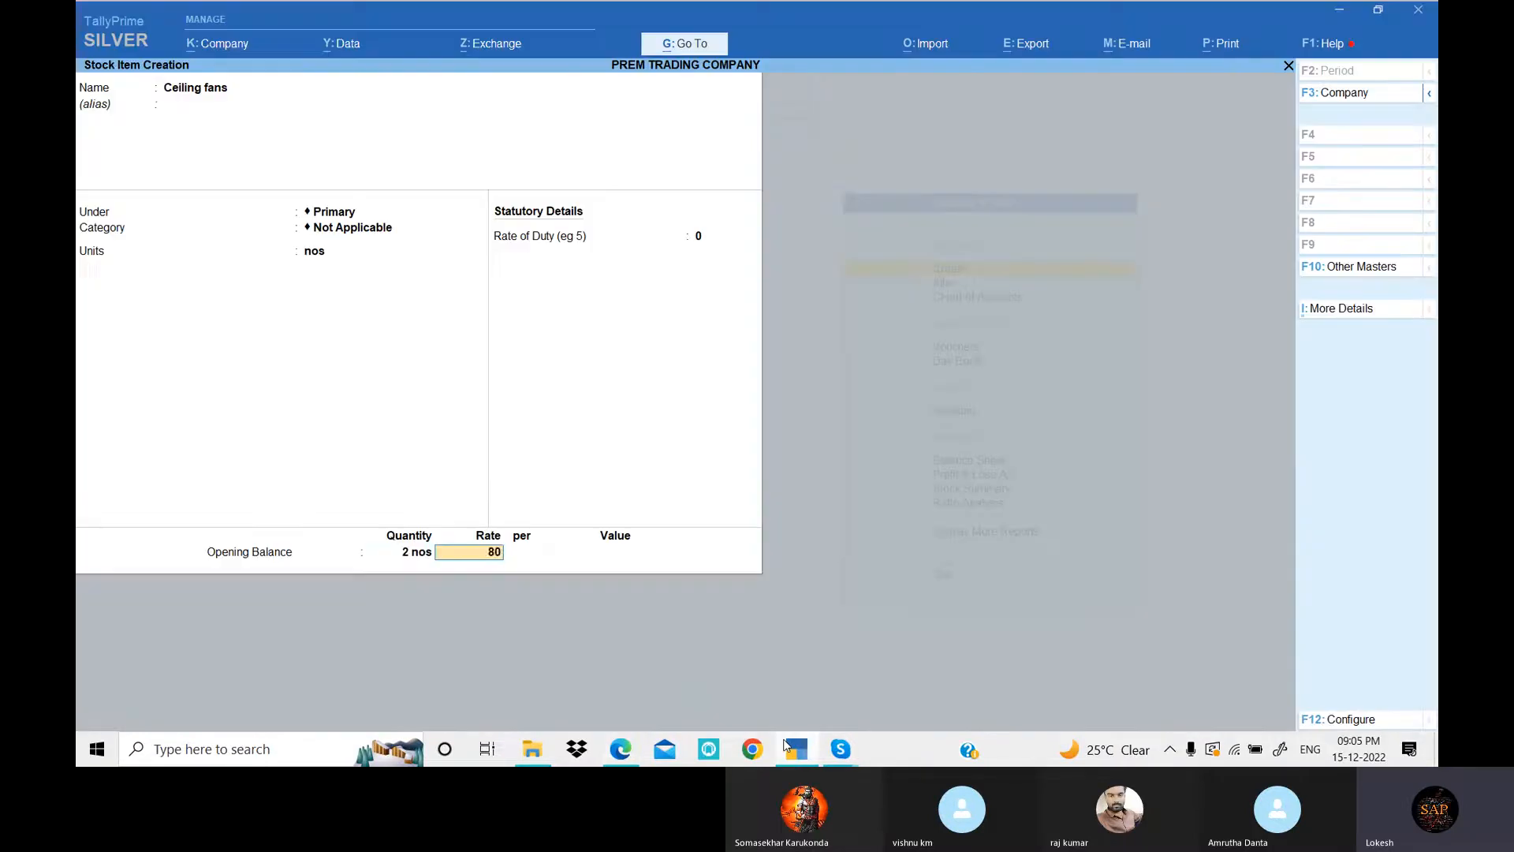
key(Return)
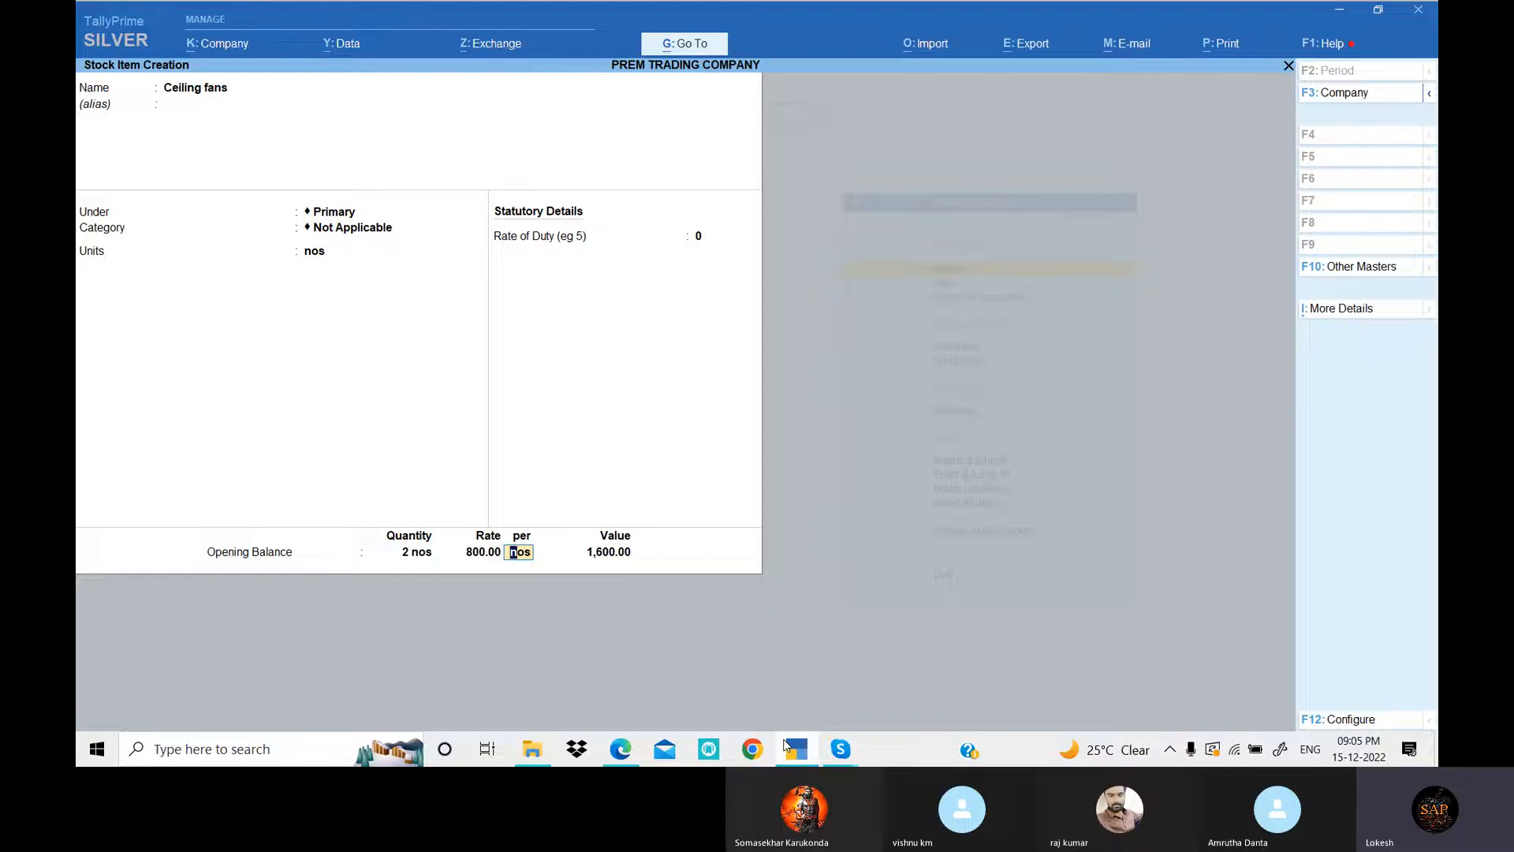
key(Return)
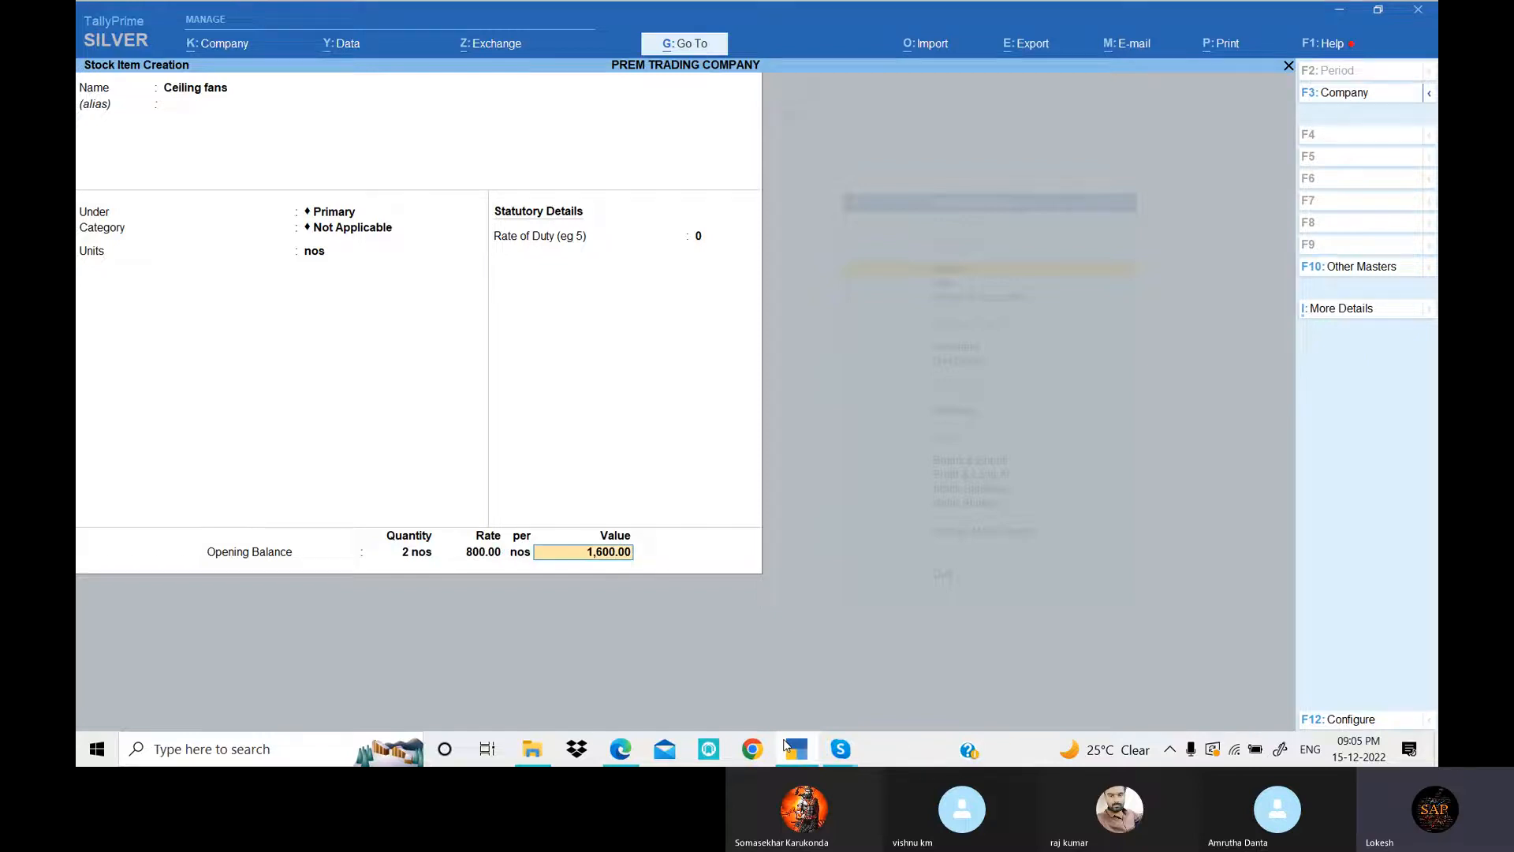
key(Return)
key(Return)
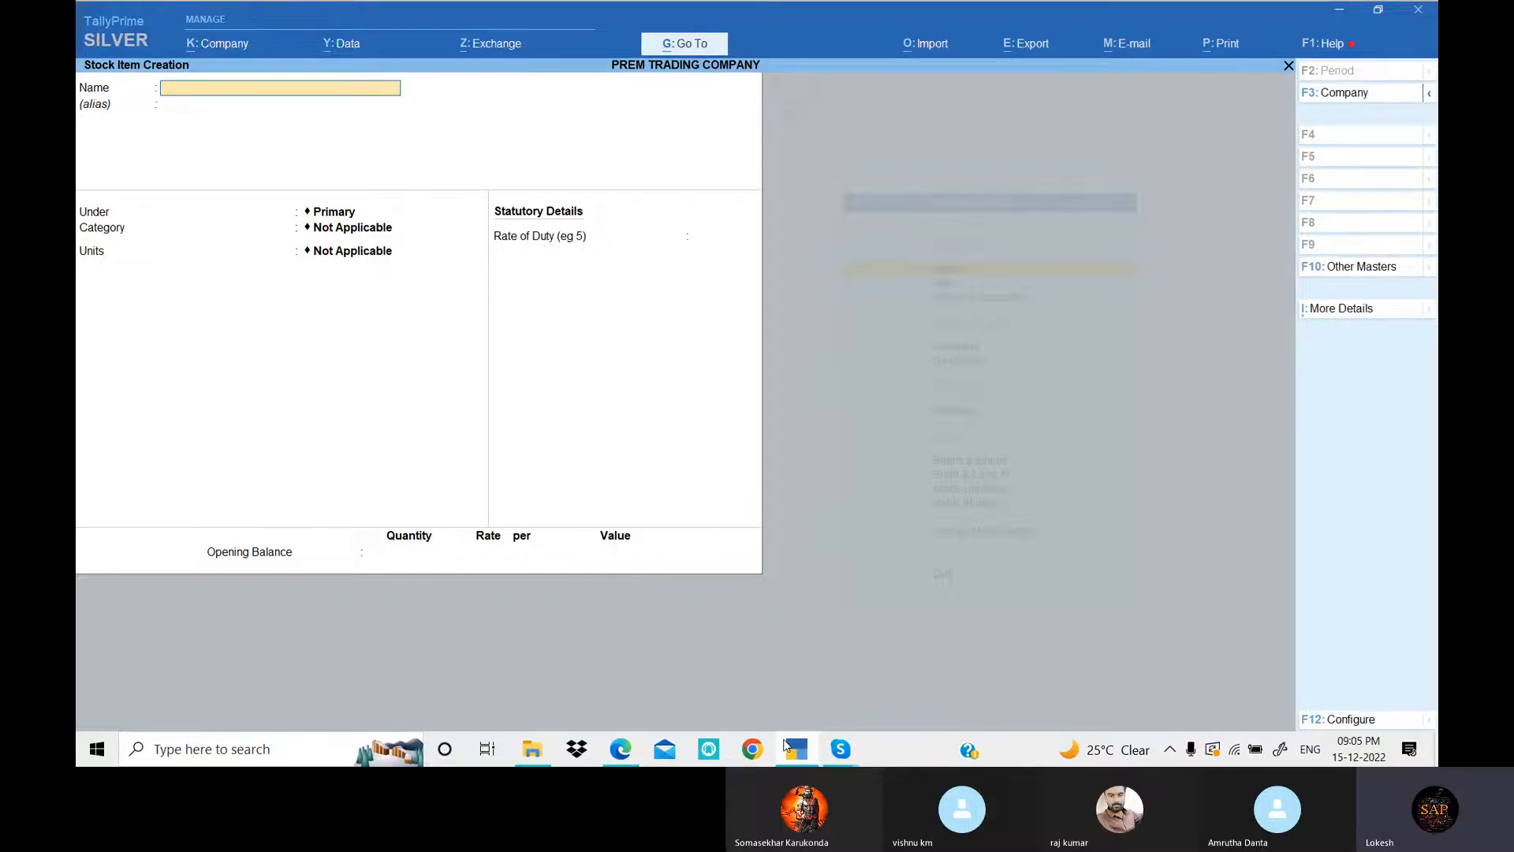
- Copy the name Table fans from the PDF into a new stock item under Primary and set its units to nos
key(alt+Tab)
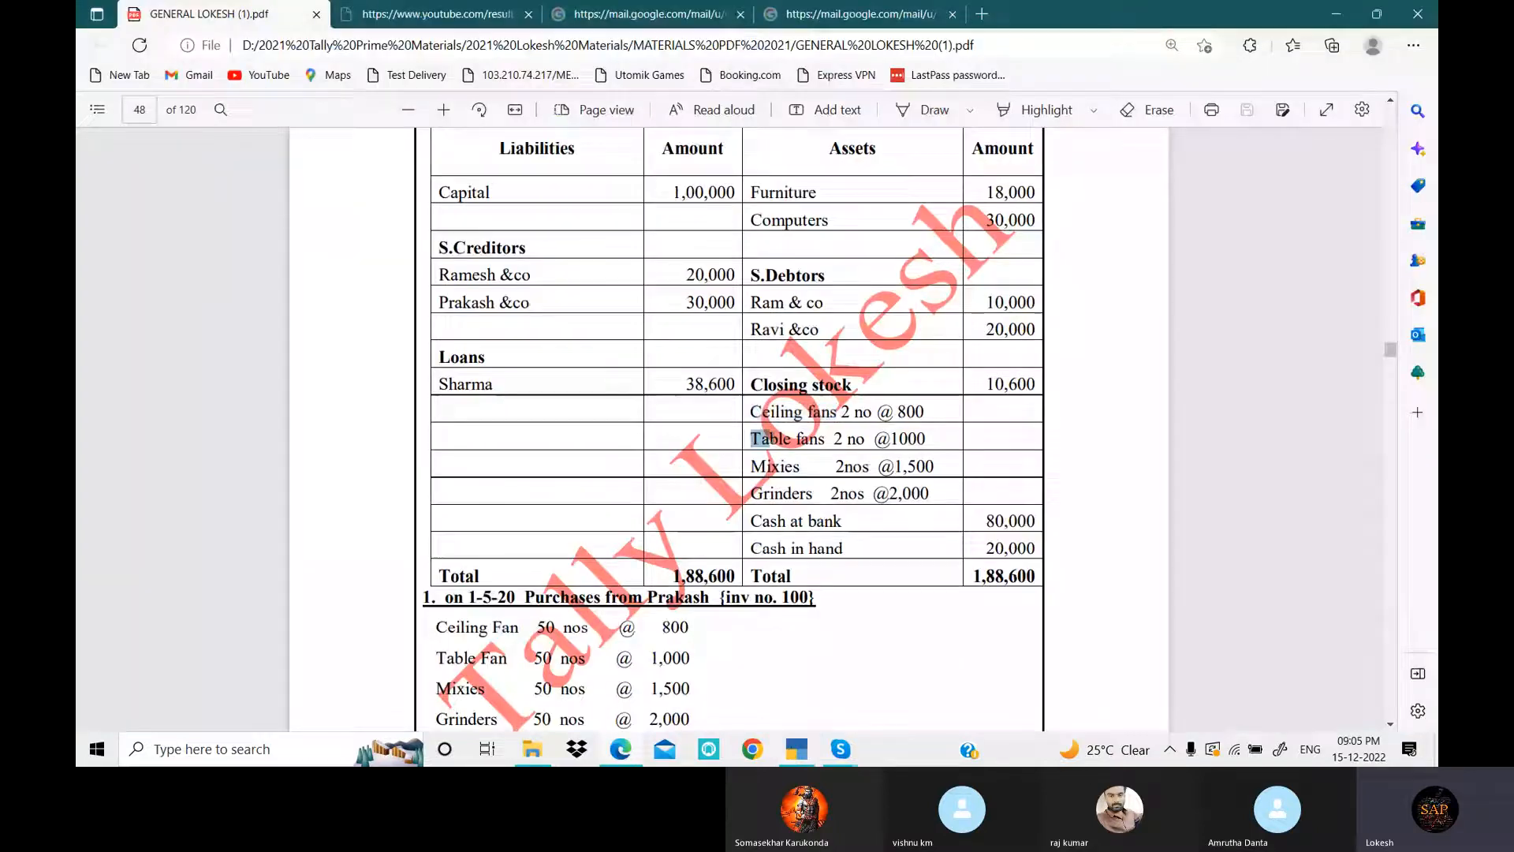
drag(750, 438, 826, 439)
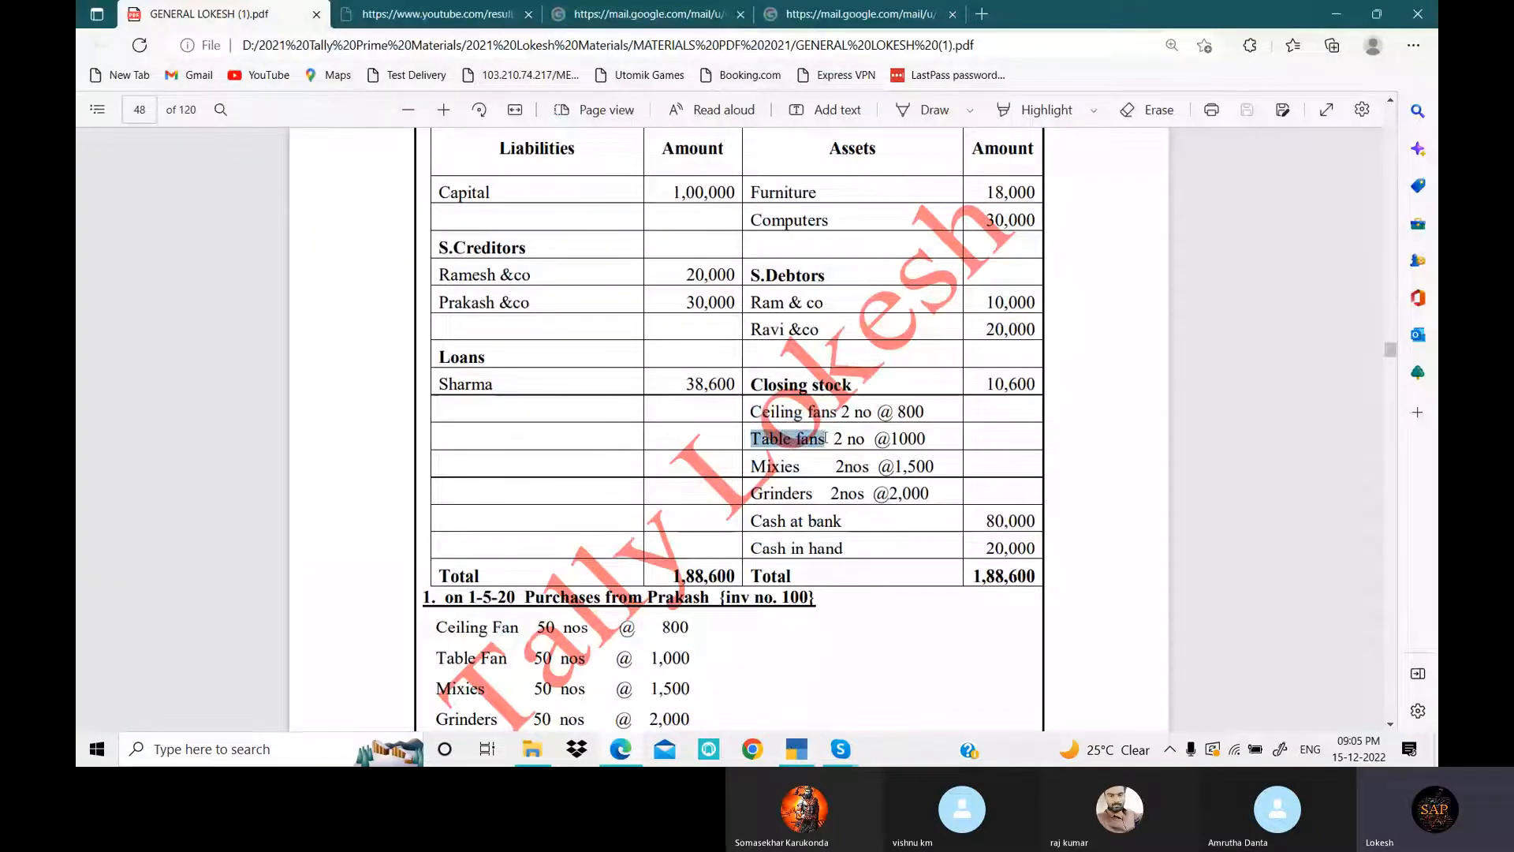
click(796, 749)
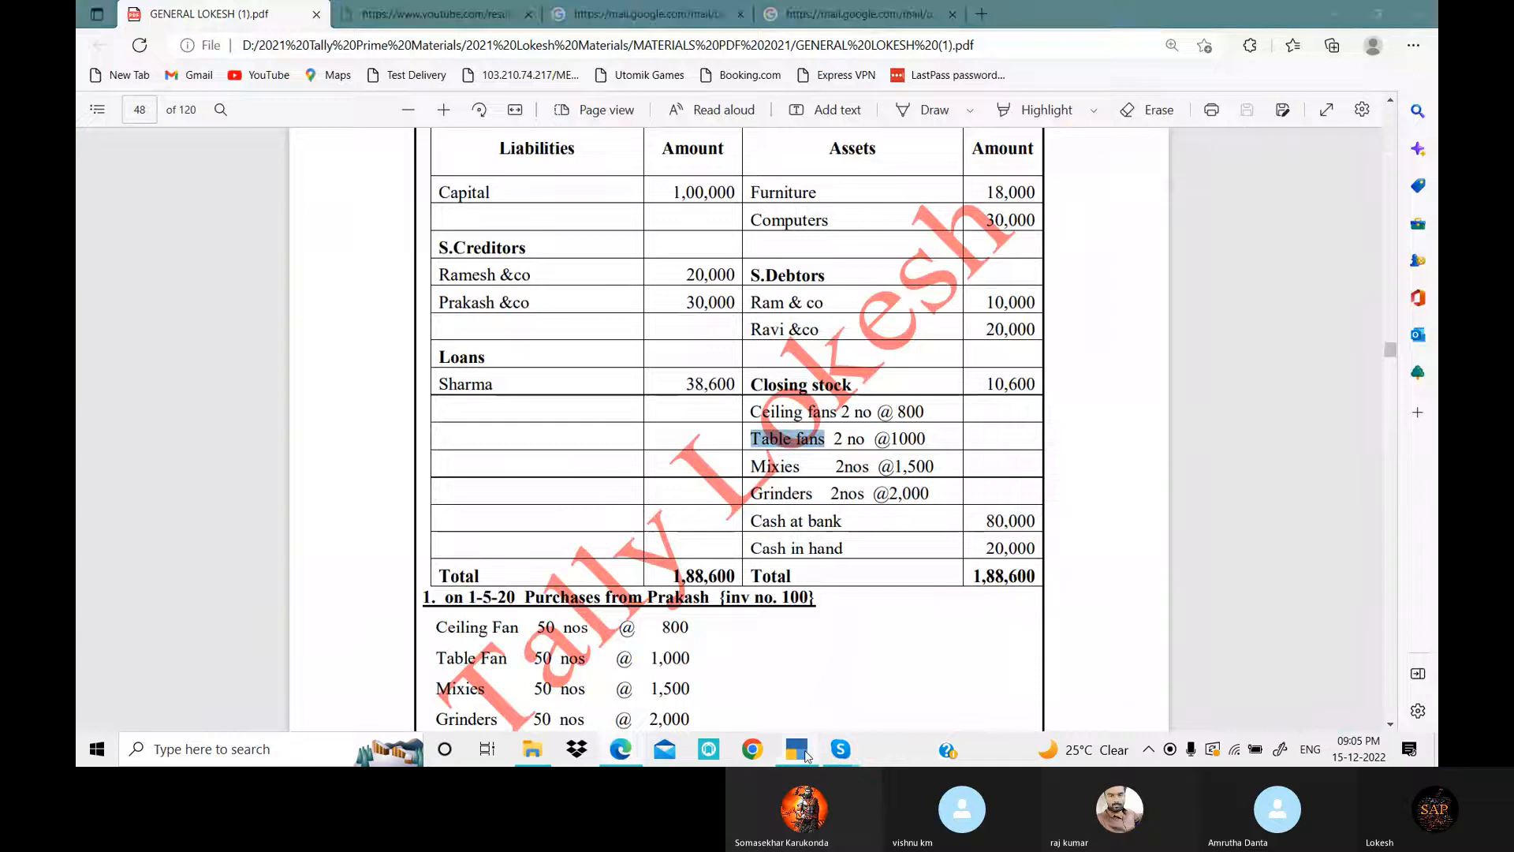
key(ctrl+alt+v)
key(Return)
key(Return)
key(Return)
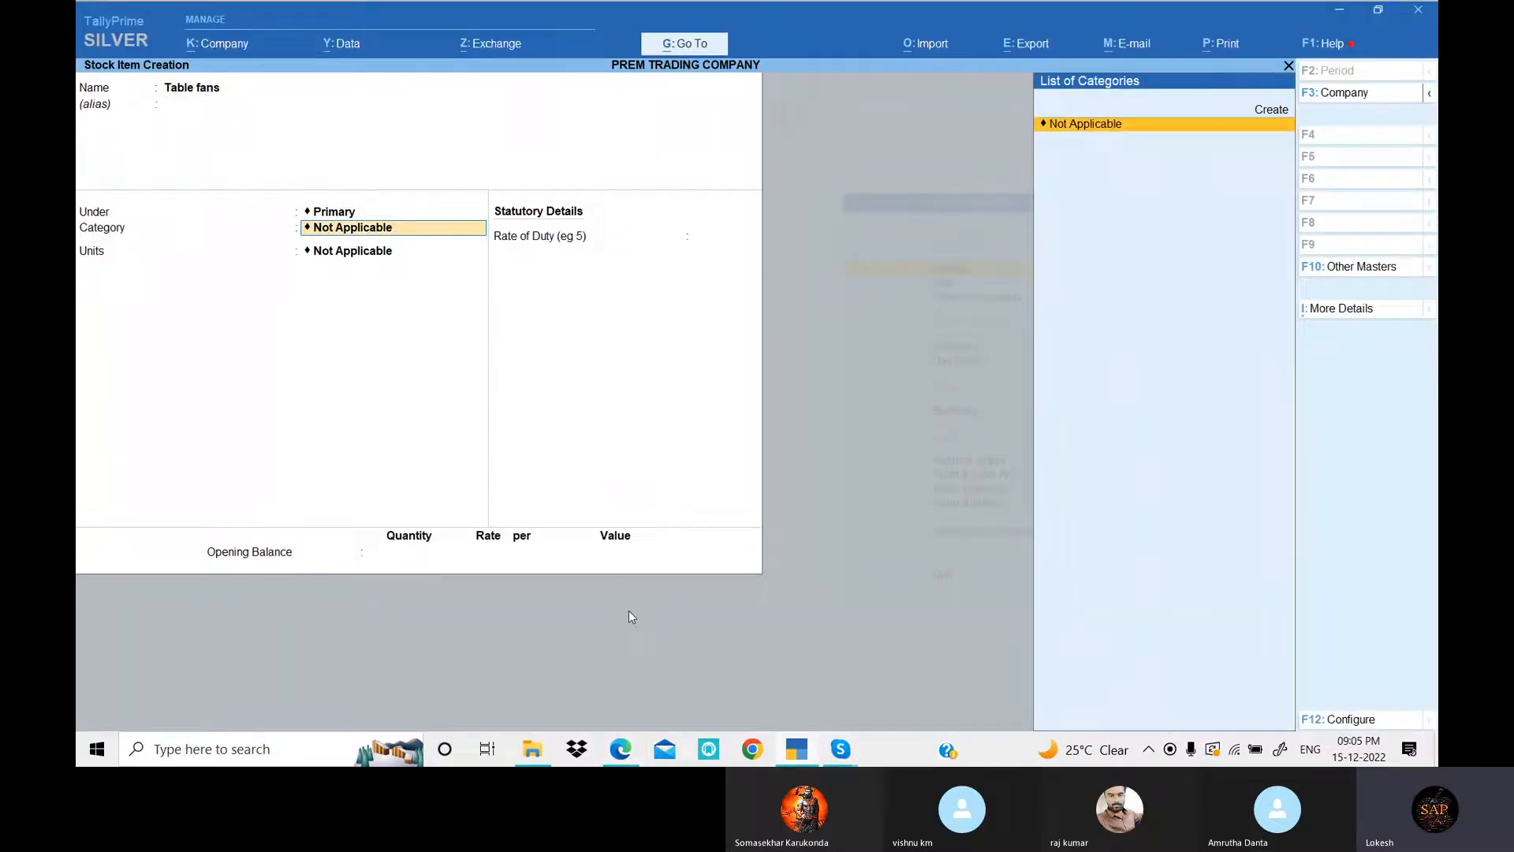
key(Return)
key(Down)
key(Return)
key(Return)
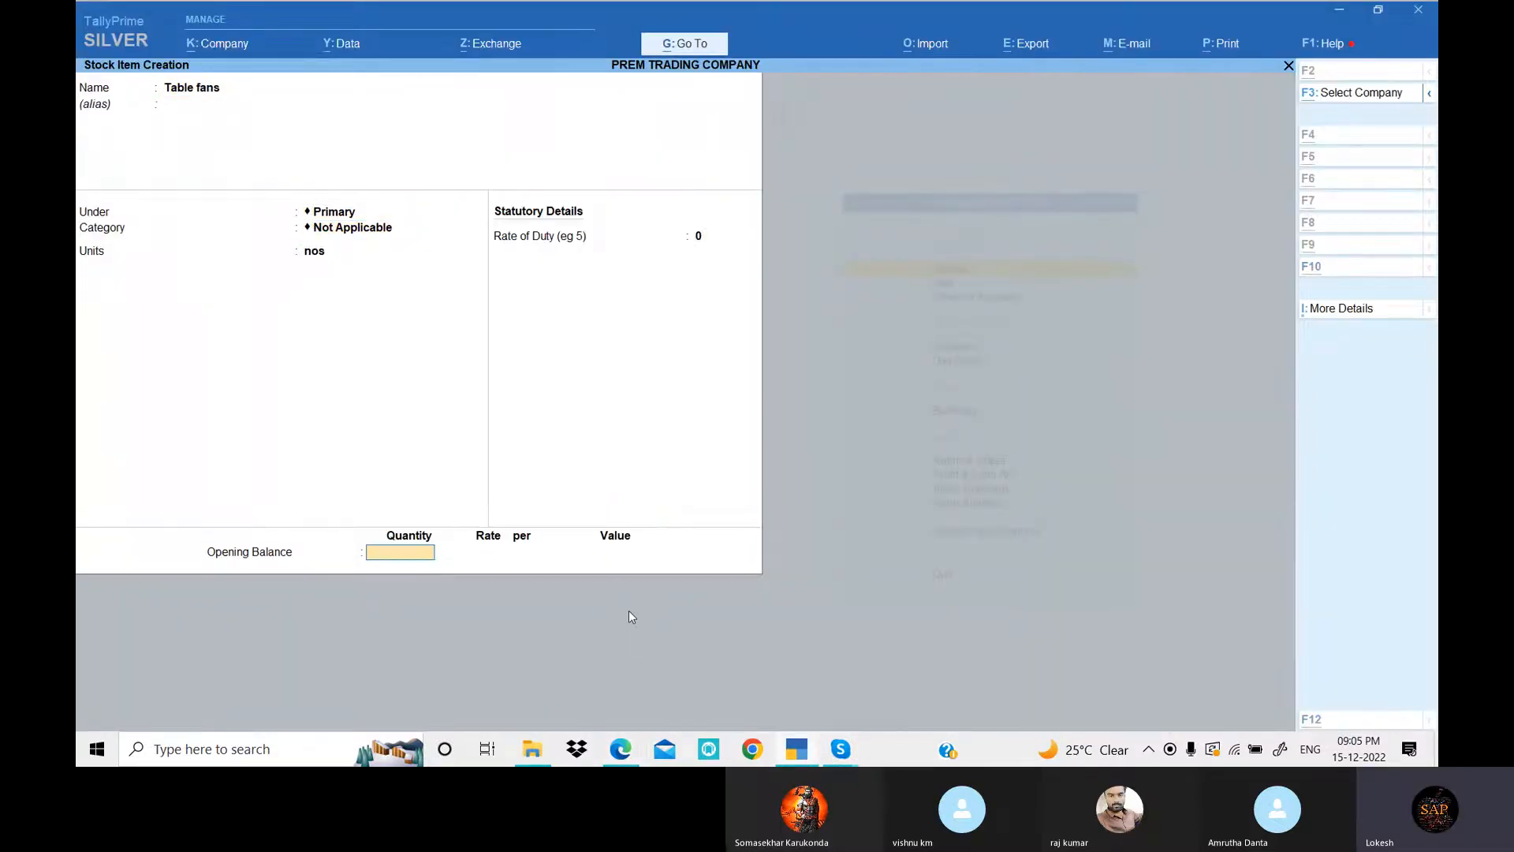
- Check the table fans entry in the PDF, enter an opening balance of 2 nos at rate 1000 and save the stock item
key(alt+Tab)
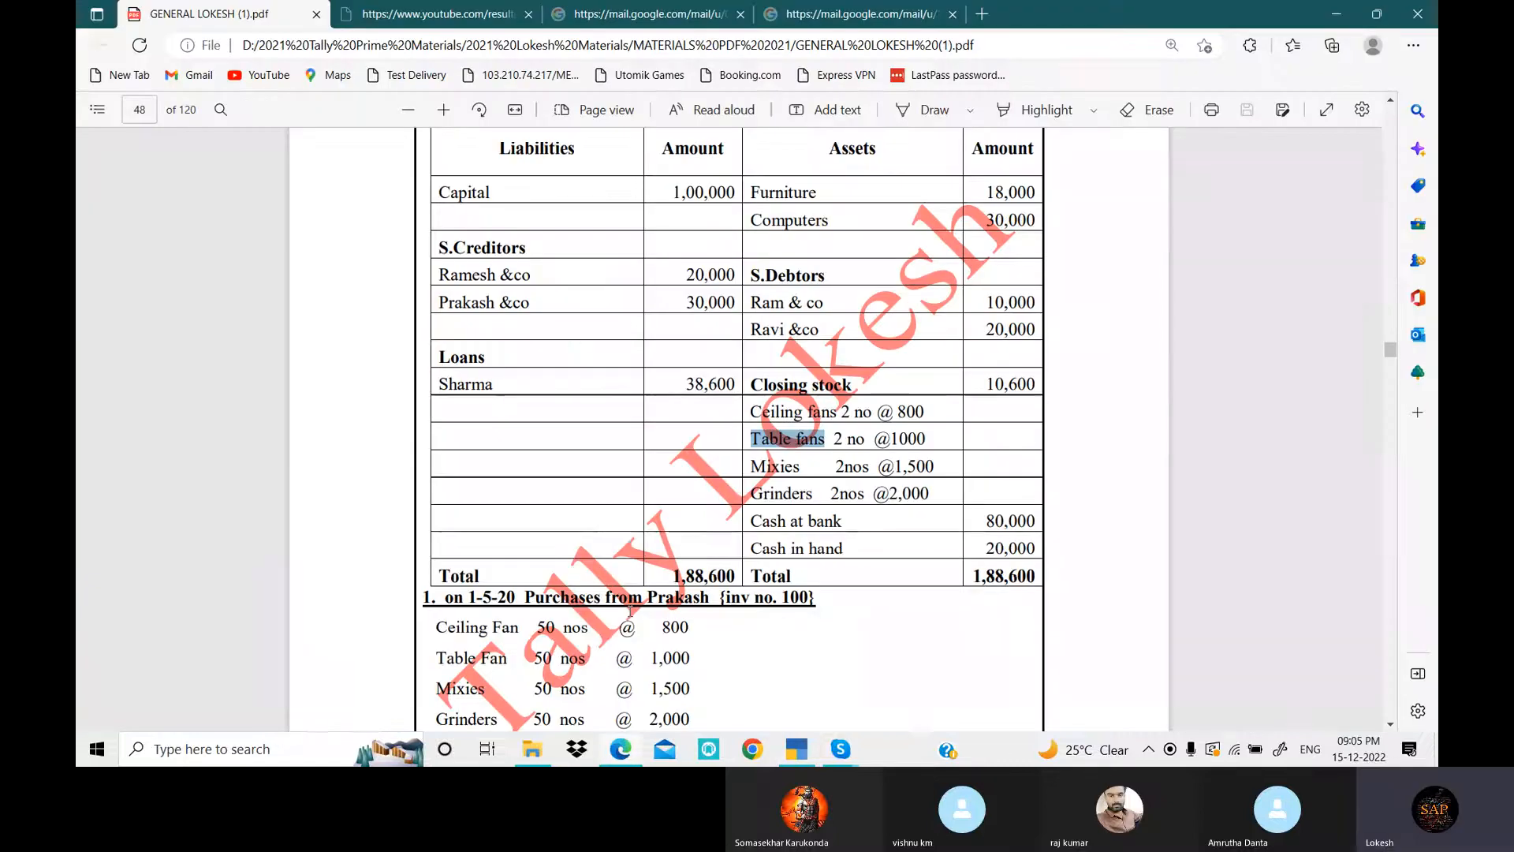
key(alt+Tab)
text(2)
key(Return)
text(1000)
key(Return)
key(Return)
key(Return)
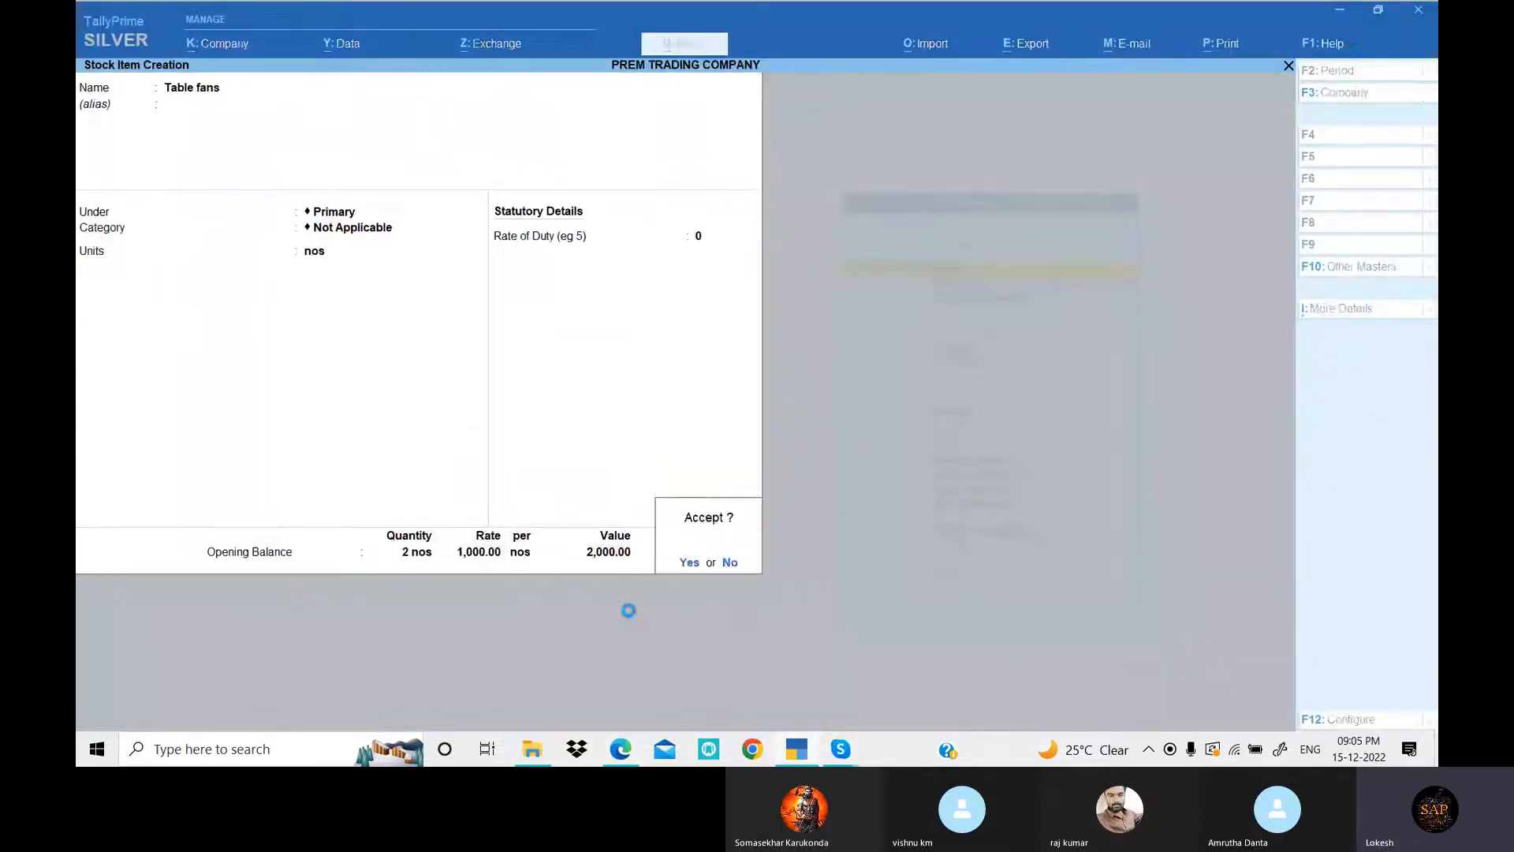
key(Return)
- Copy the name Mixies from the PDF into a new stock item under Primary and set its units to nos
key(alt+Tab)
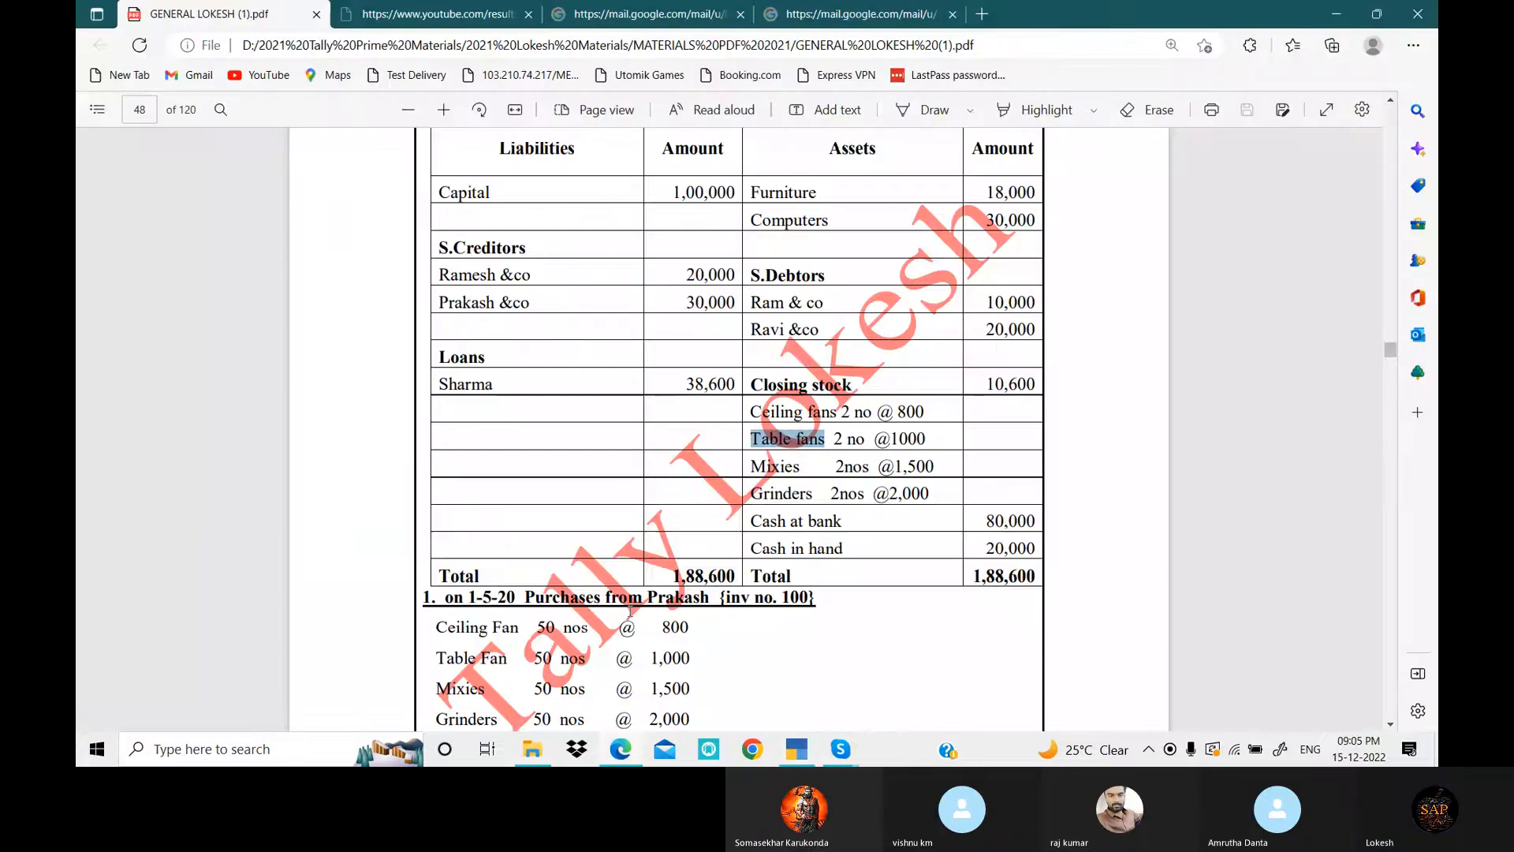
drag(750, 465, 800, 469)
key(ctrl+c)
key(alt+Tab)
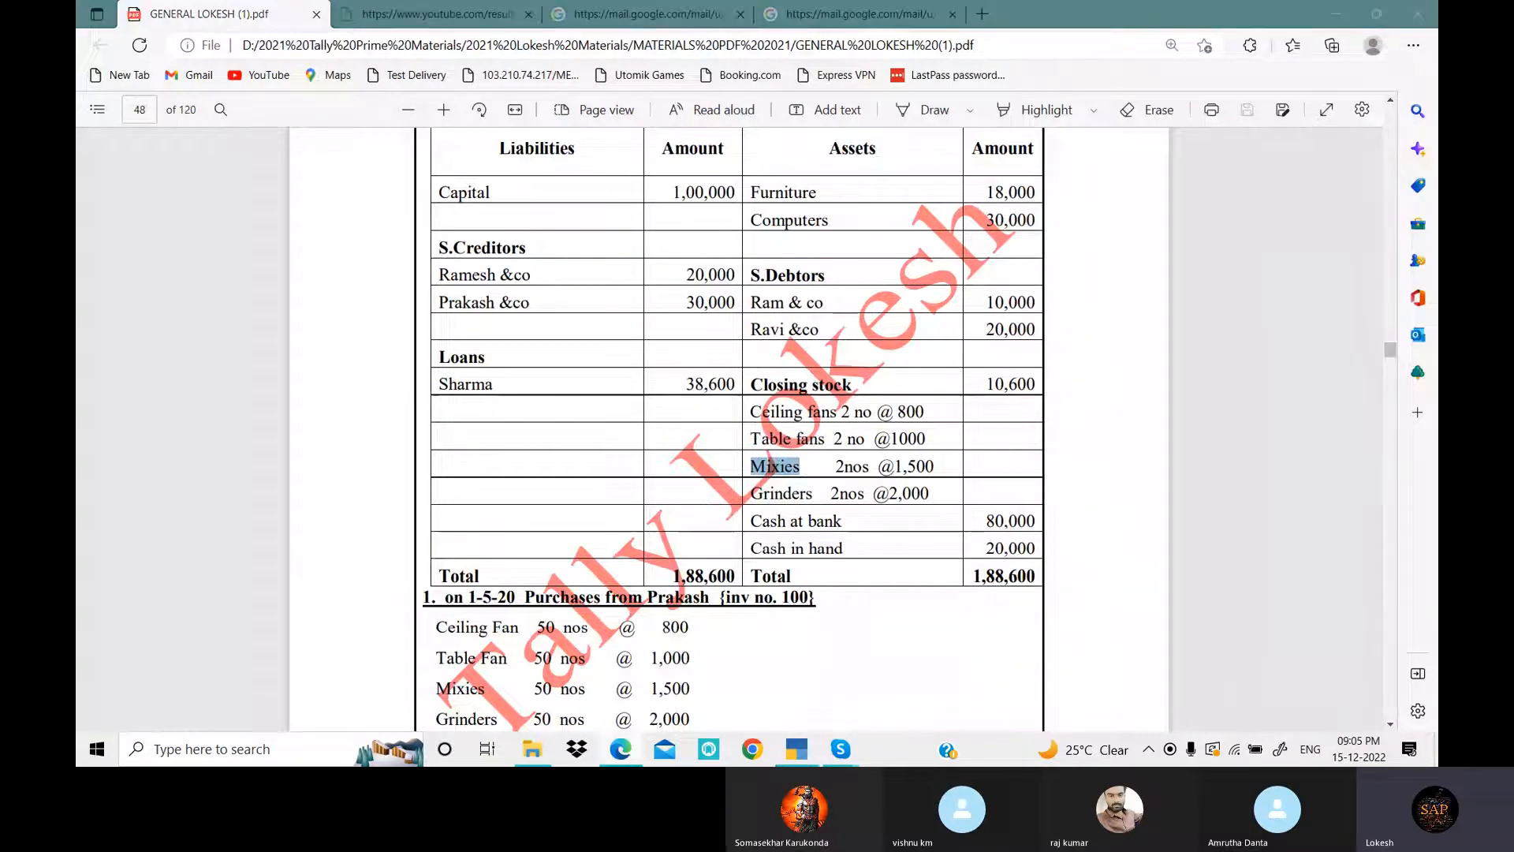
key(ctrl+alt+v)
key(Return)
key(Return)
key(Return)
key(Return)
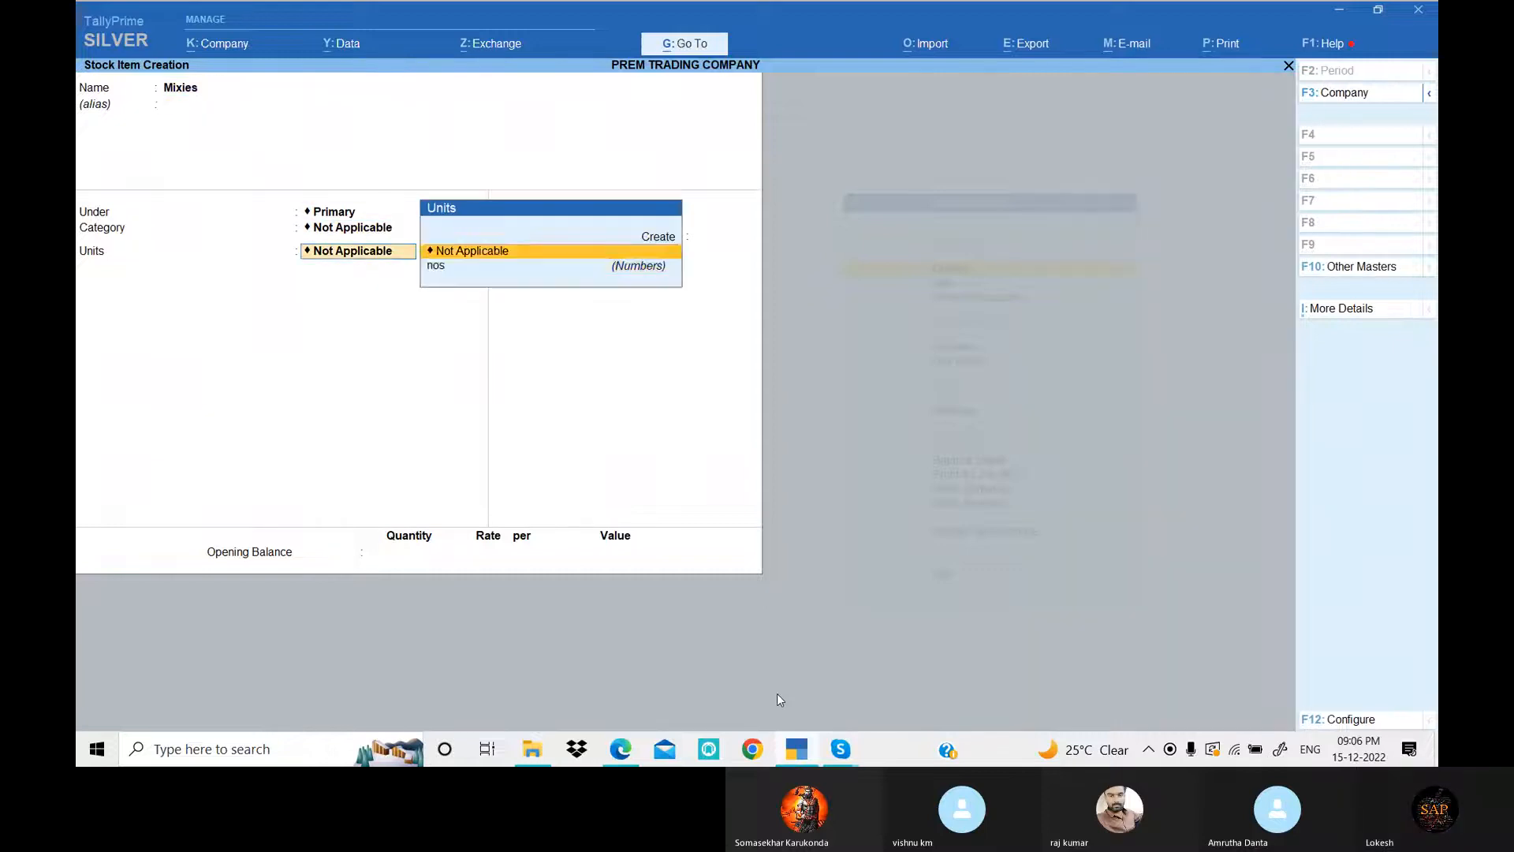
key(Down)
key(Return)
key(Return)
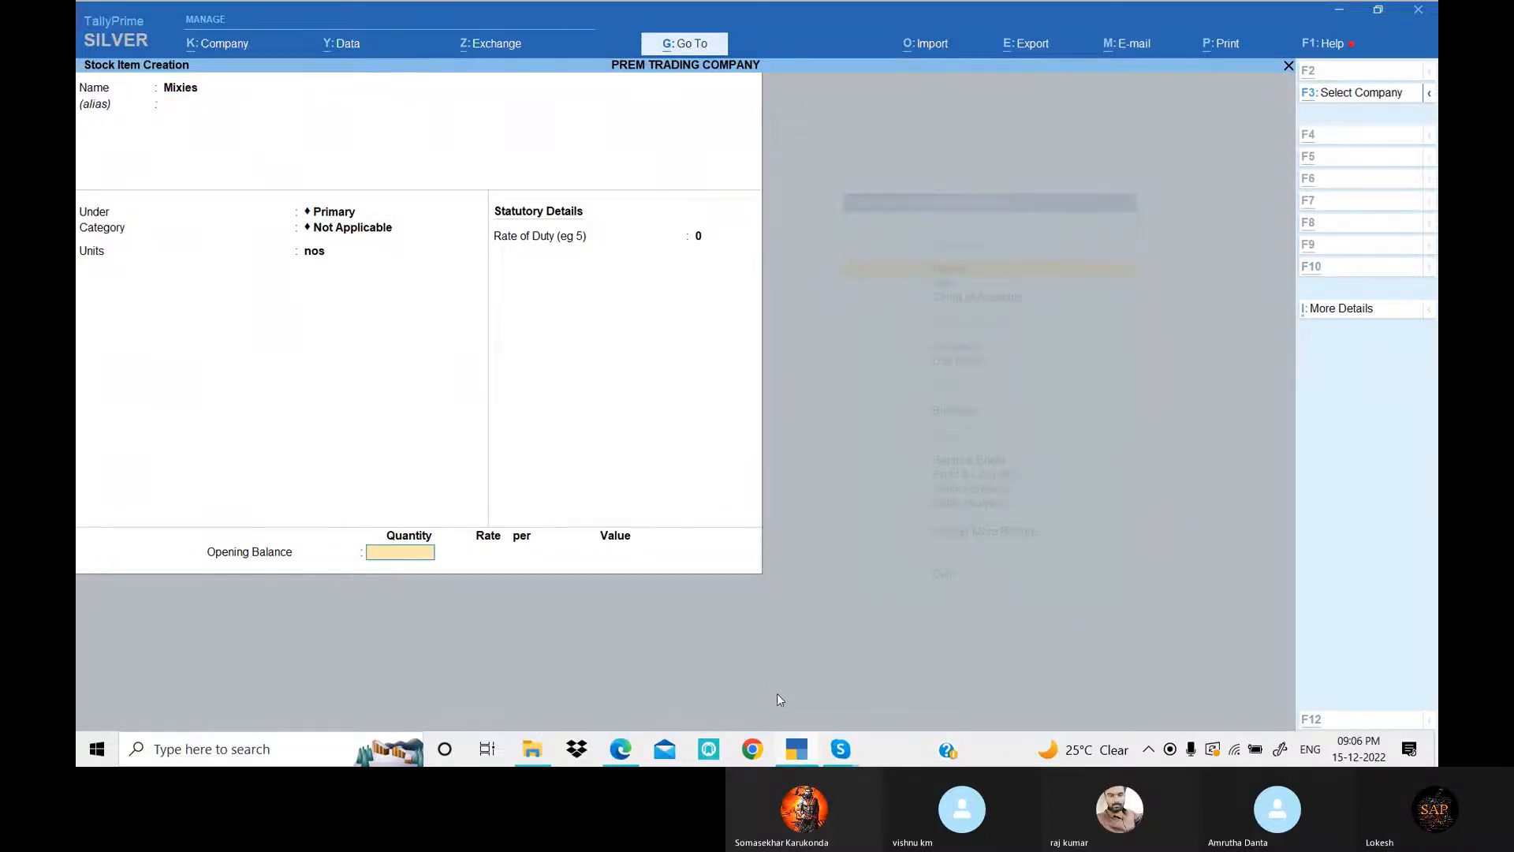
- Give Mixies an opening balance of 2 nos at rate 1500 and save the stock item
text(2)
key(Return)
text(15)
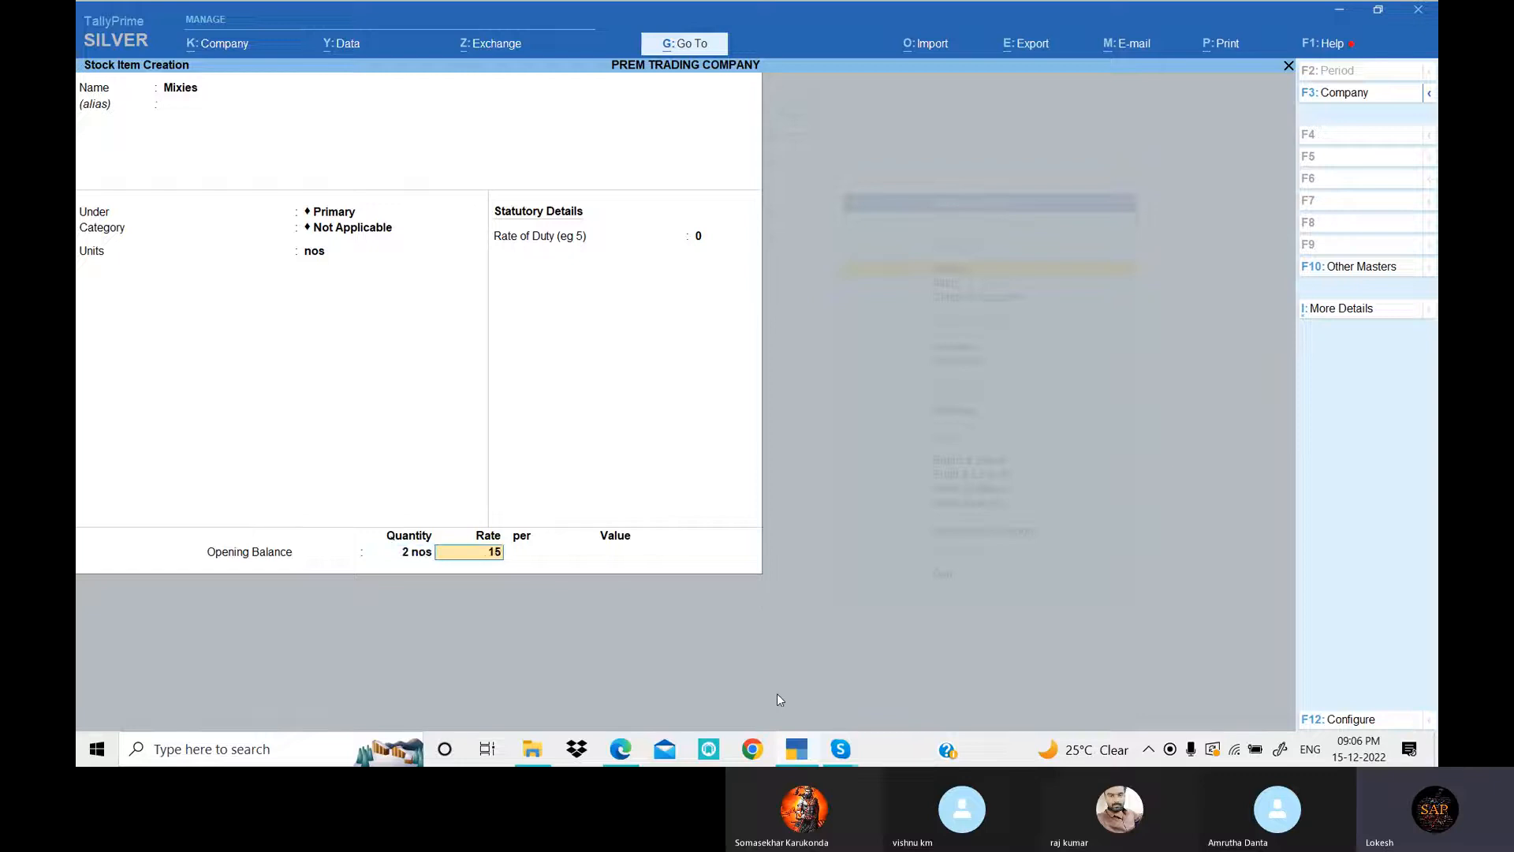
text(00)
key(Return)
key(Return)
key(Return)
key(Return)
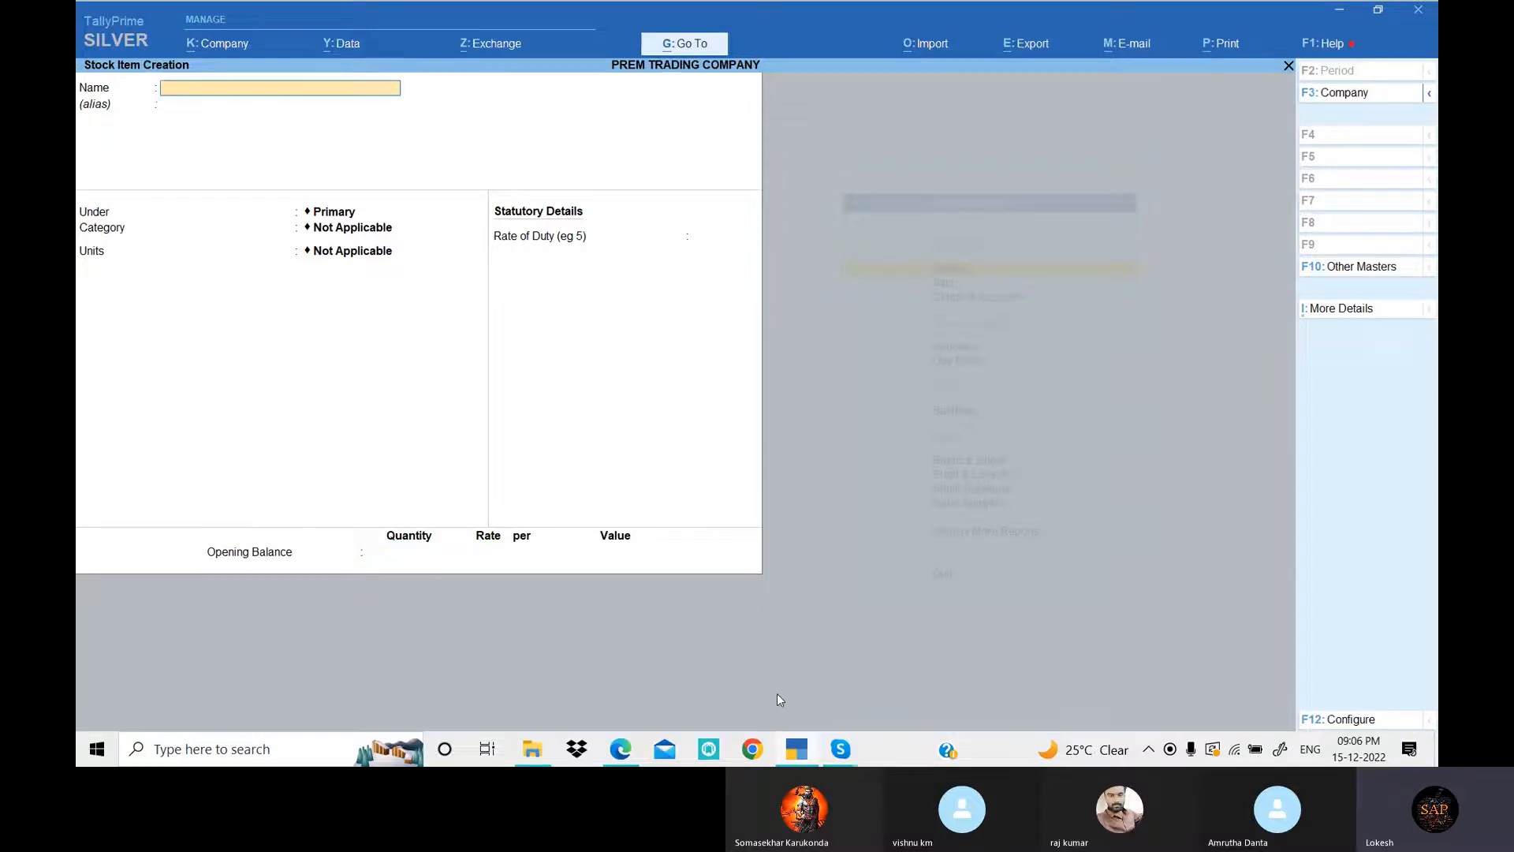
- Copy the name Grinders from the PDF into a new stock item under Primary and set its units to nos
key(alt+Tab)
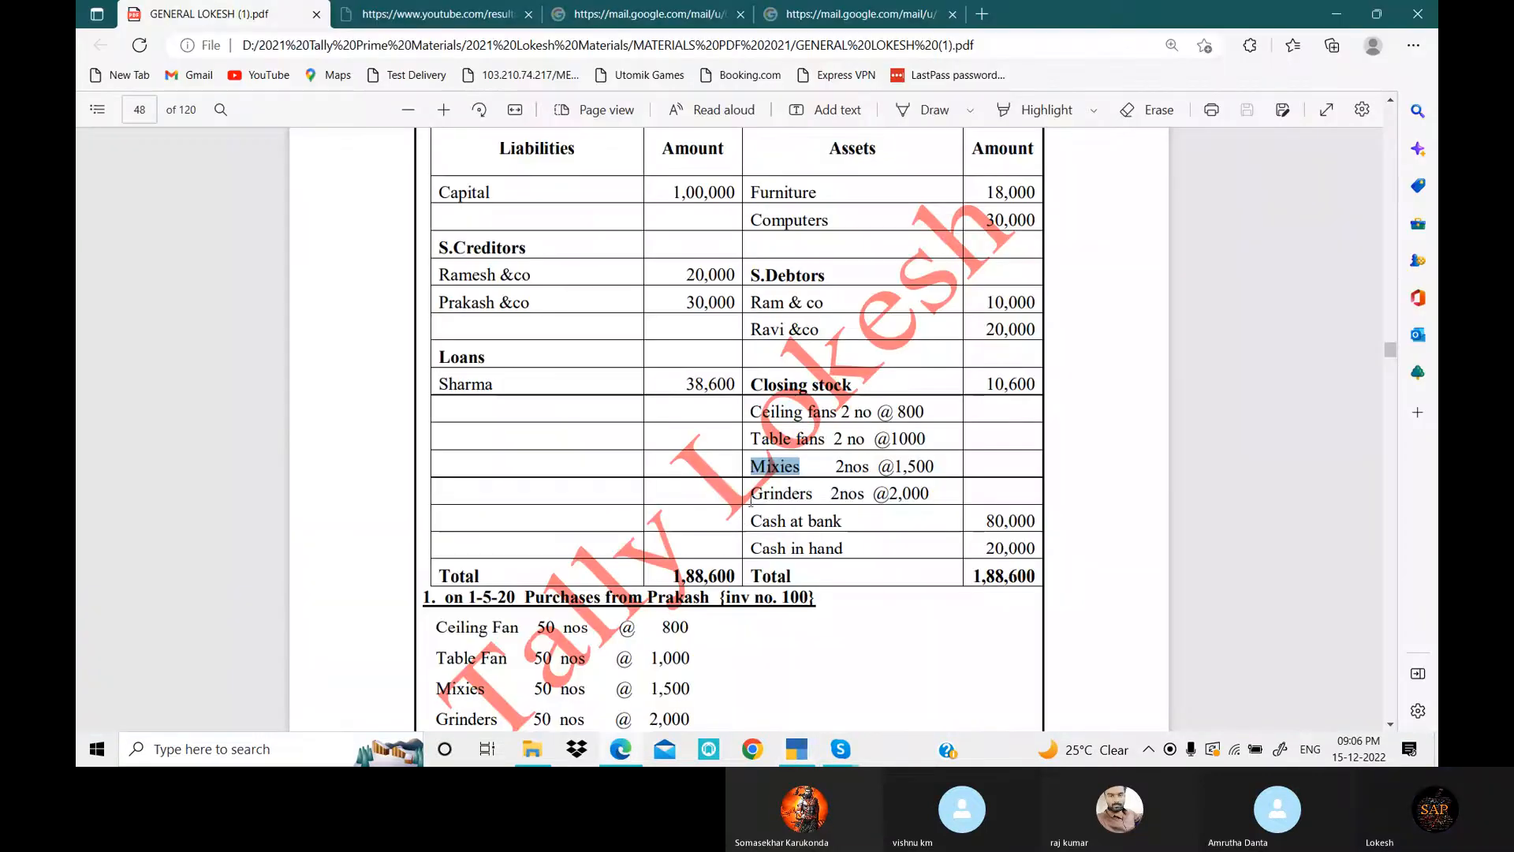
double_click(753, 496)
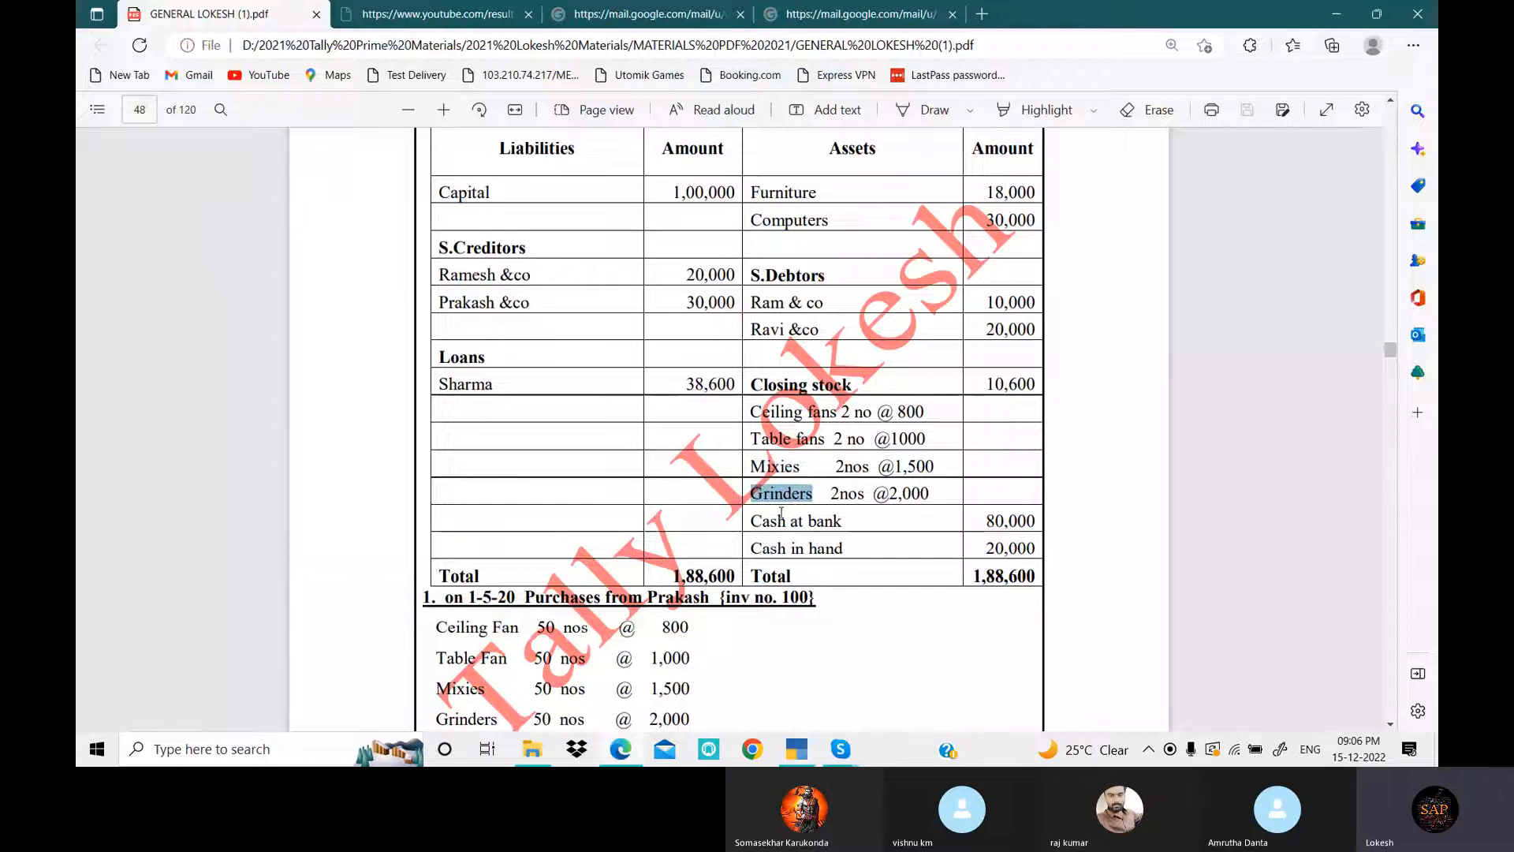
key(alt+Tab)
key(ctrl+v)
key(Return)
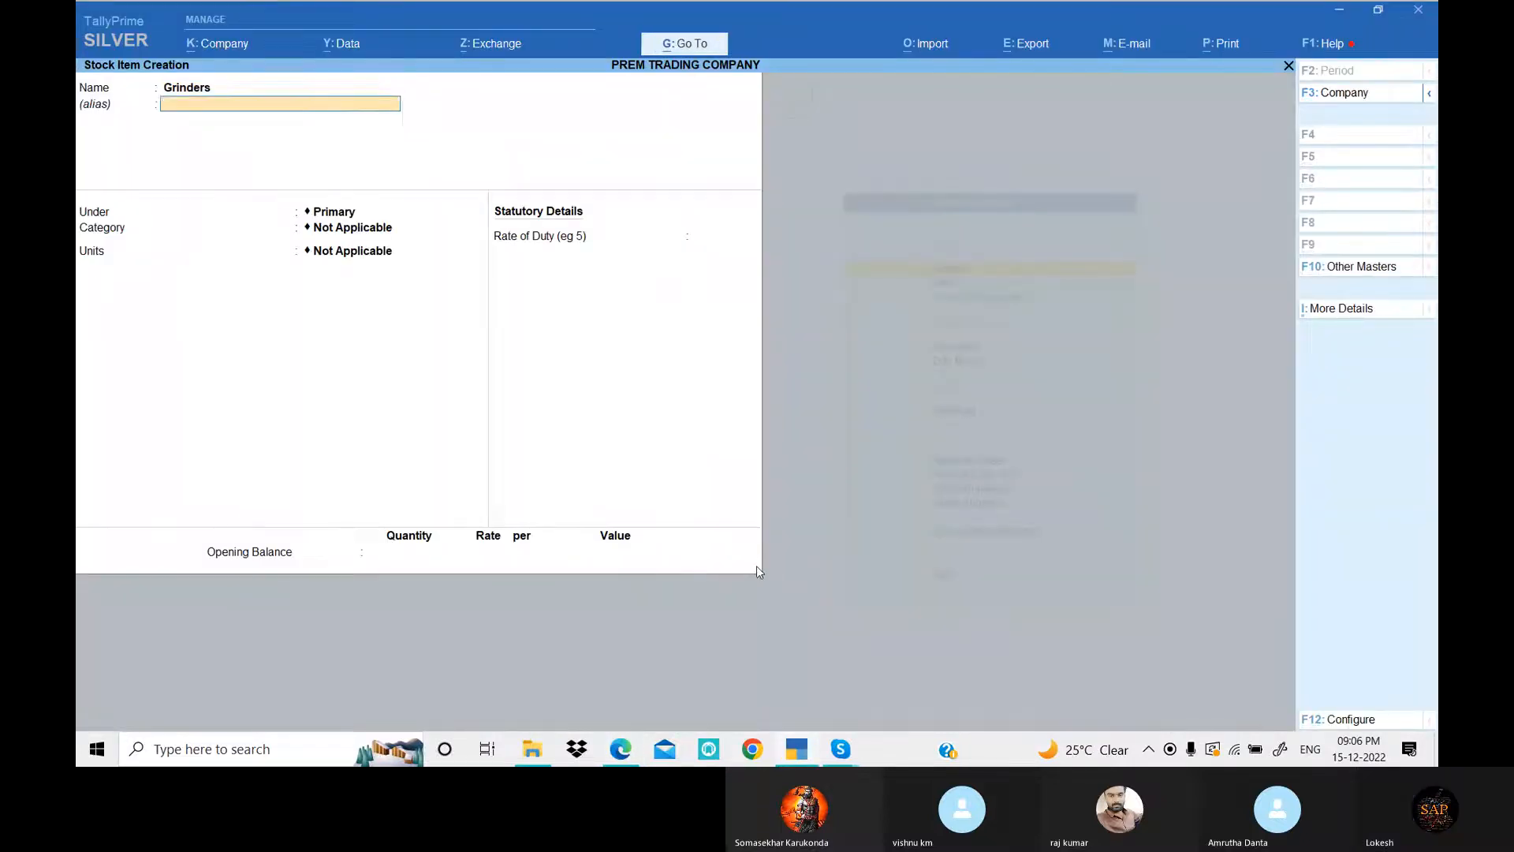
key(Return)
key(Return)
key(Return)
key(Down)
key(Return)
key(Return)
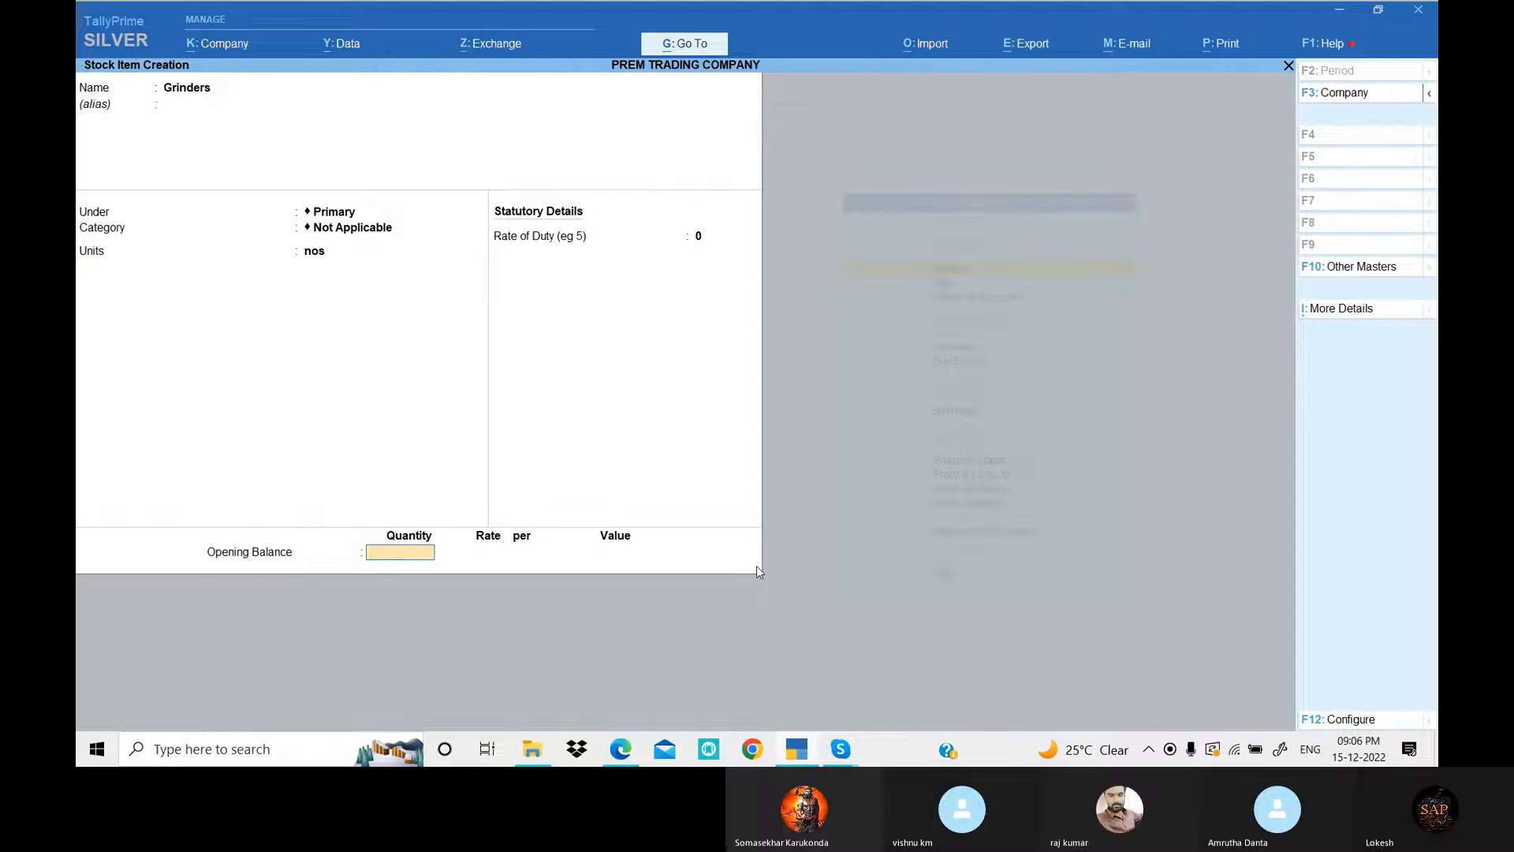
- Give Grinders an opening balance of 2 nos at rate 2000, checking the rate in the PDF, and save the stock item
text(2)
key(Return)
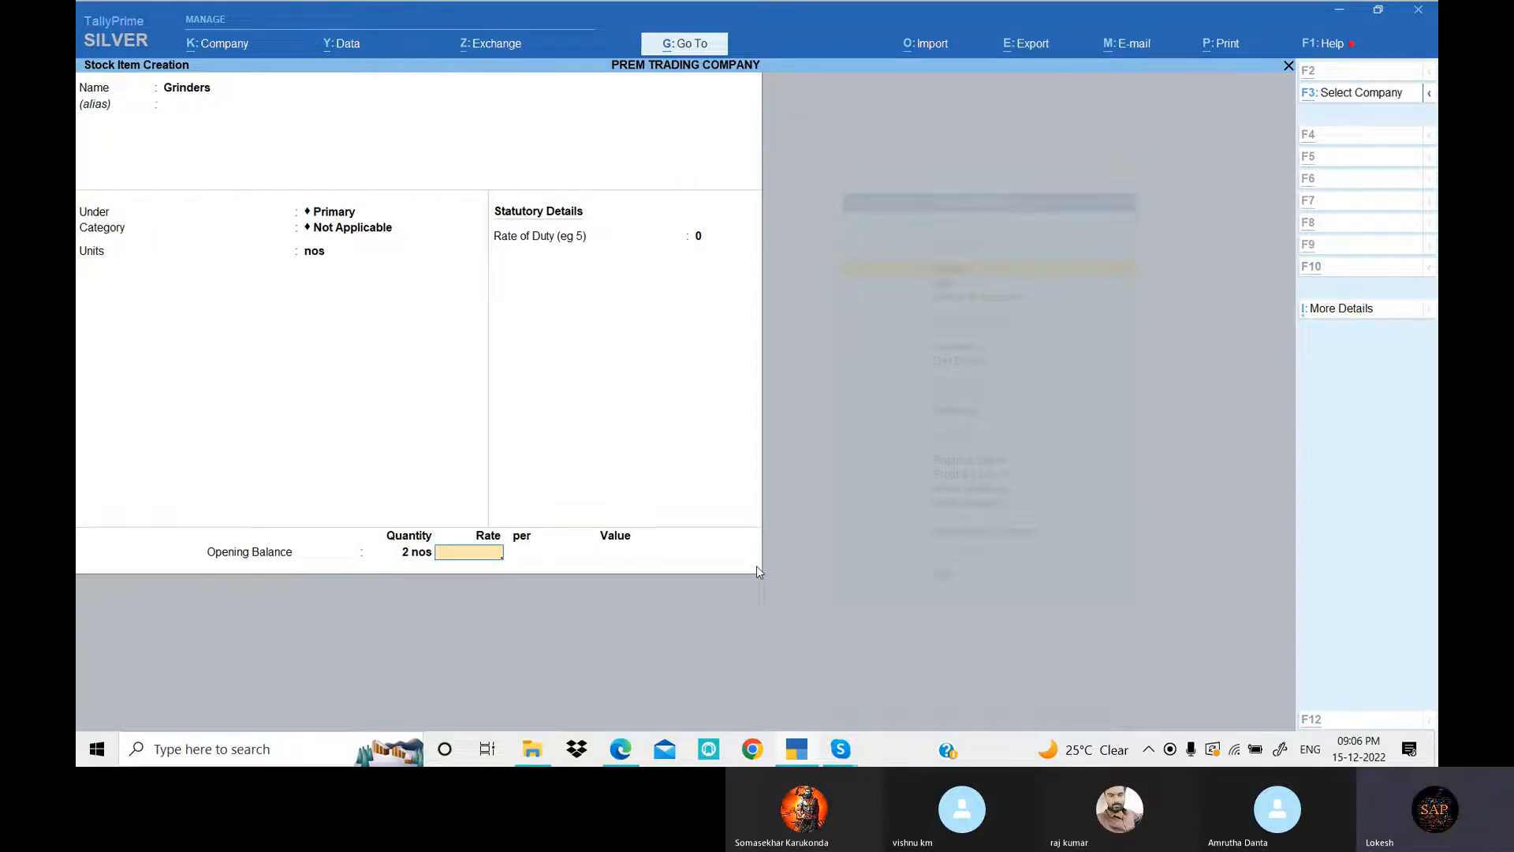
key(alt+Tab)
key(alt+Tab)
text(2)
key(Return)
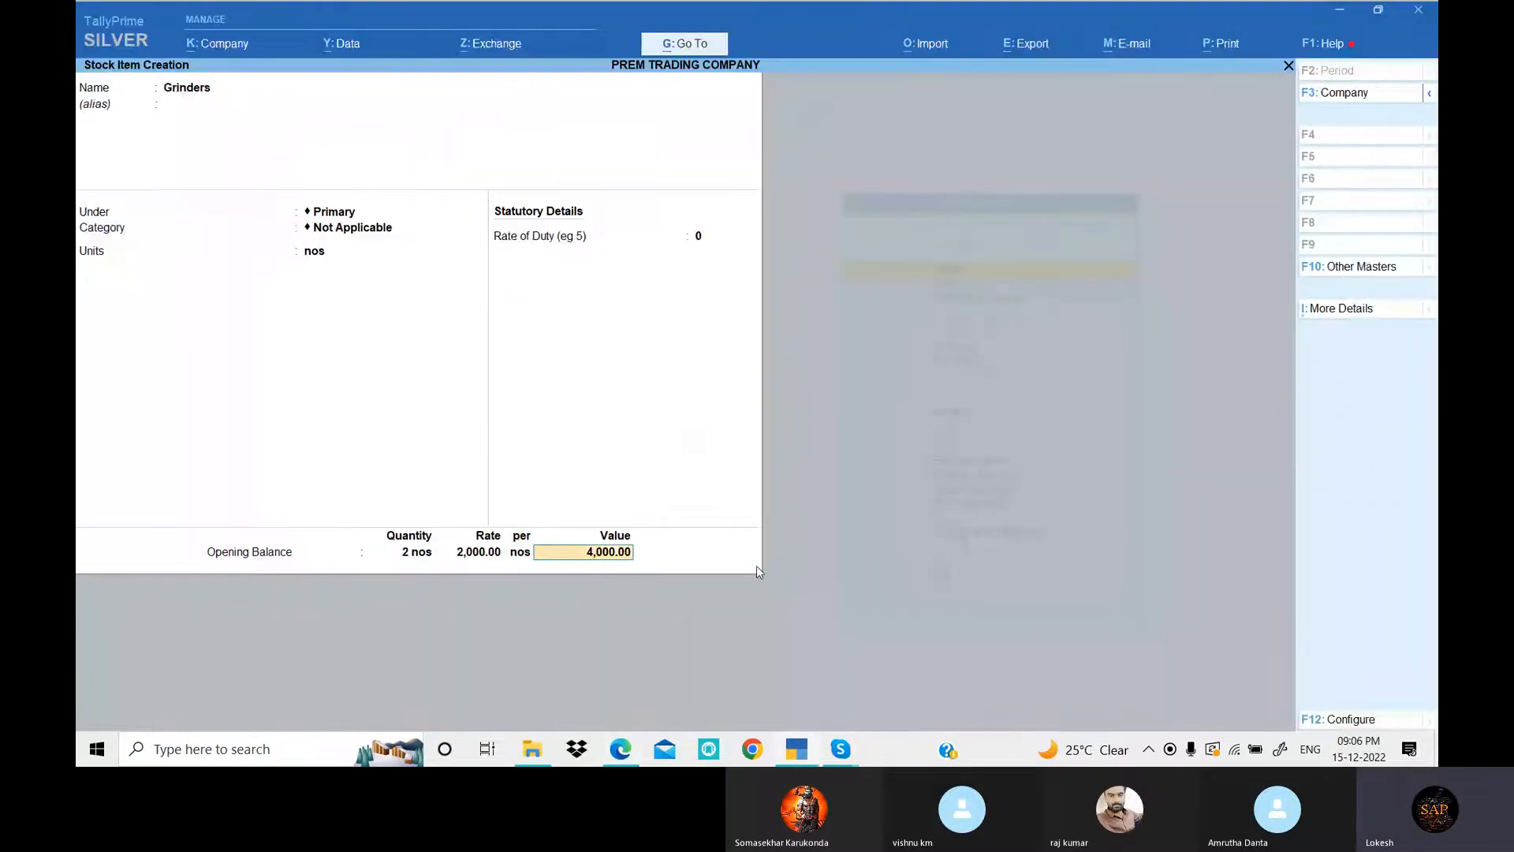
key(Return)
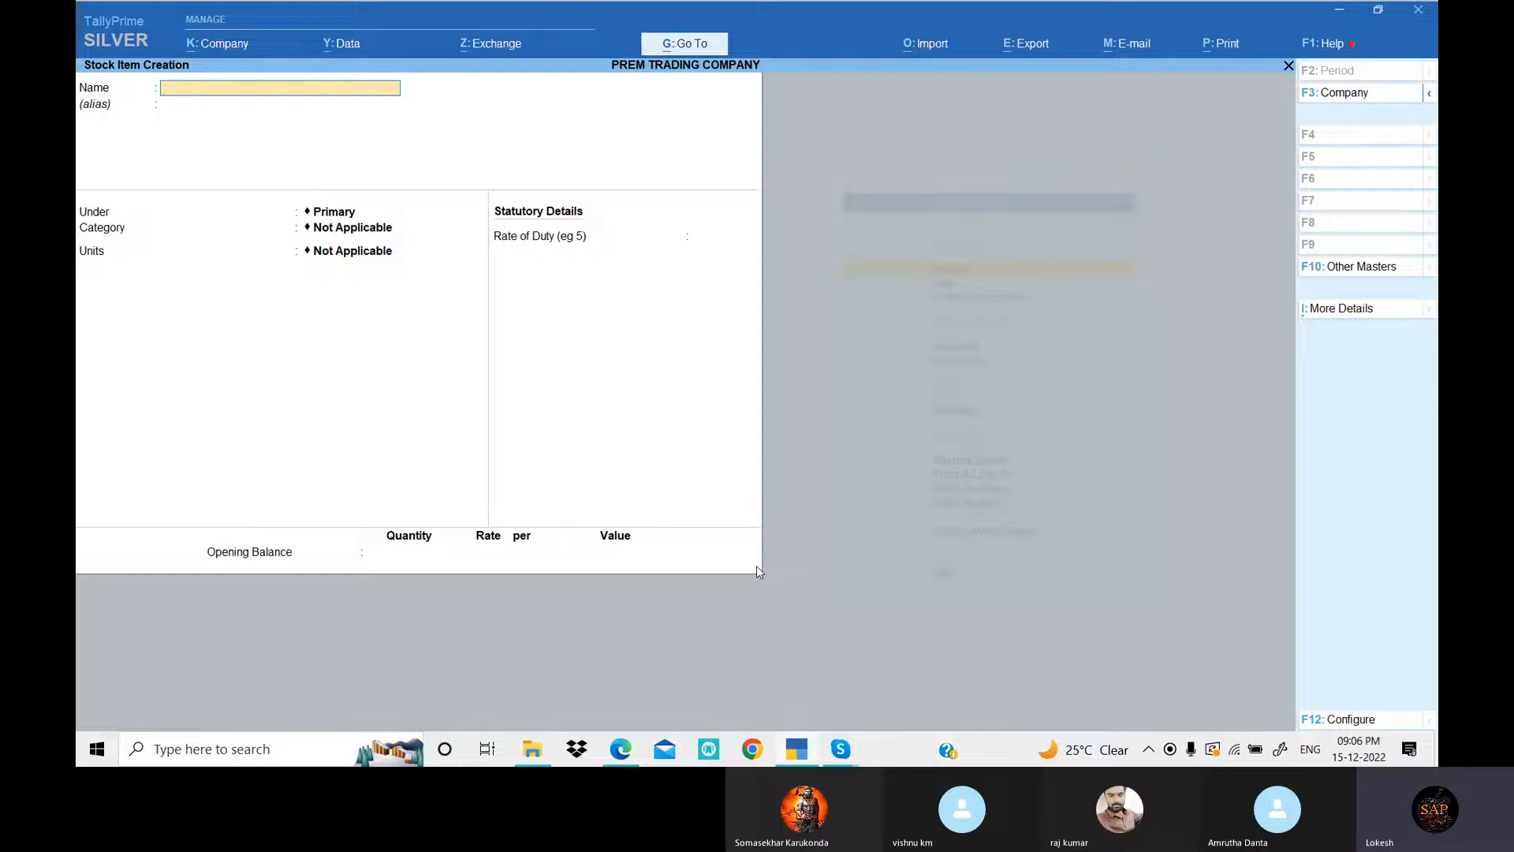
- Leave master creation and open the company's Balance Sheet in detailed view to check the opening balances
key(Escape)
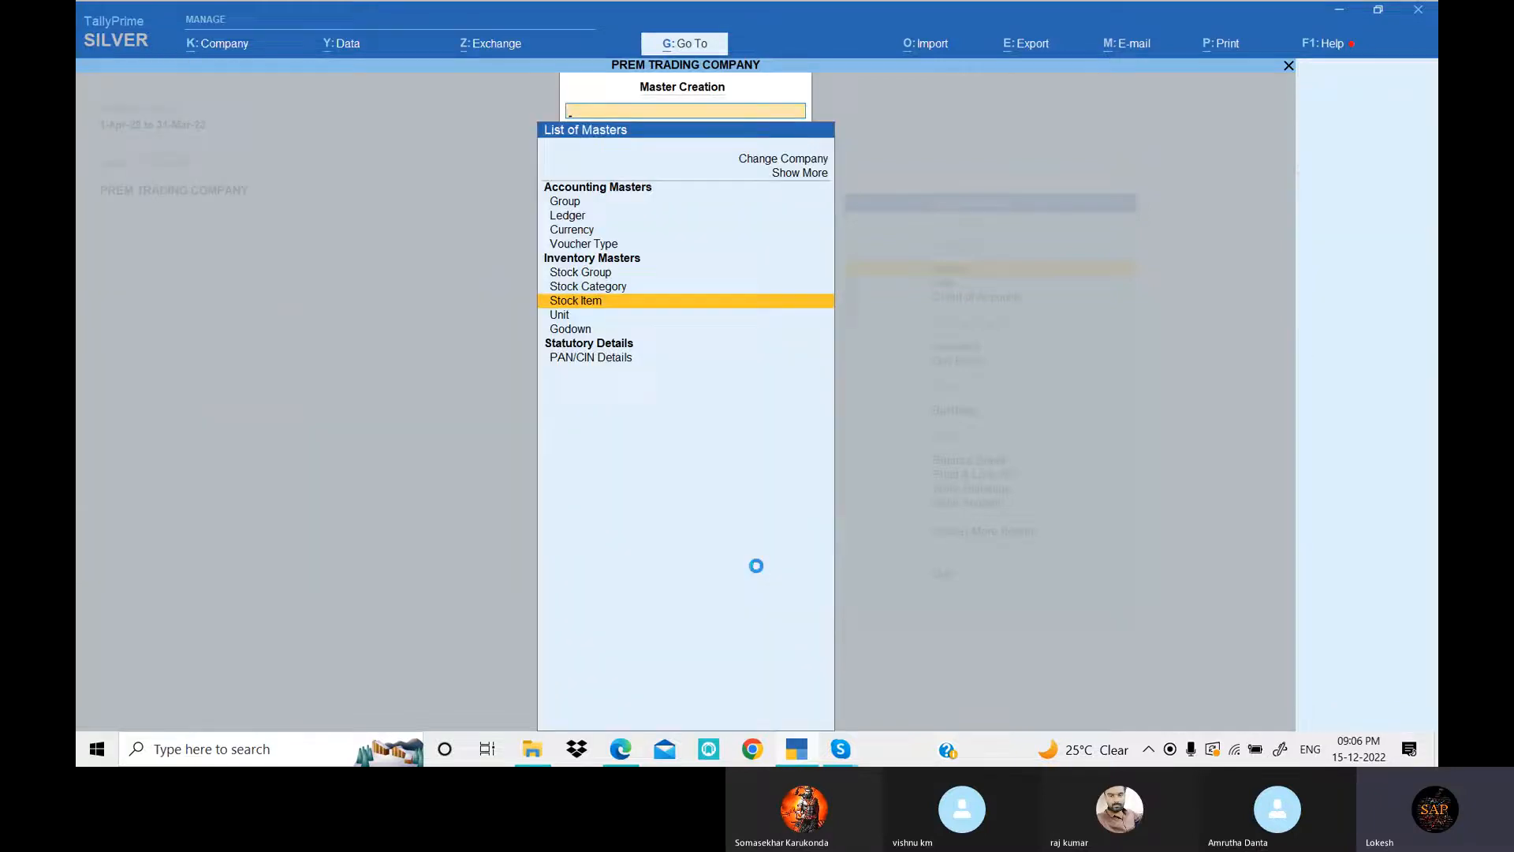
key(Escape)
key(Down)
key(Down)
key(Down)
key(Down)
key(Down)
key(Down)
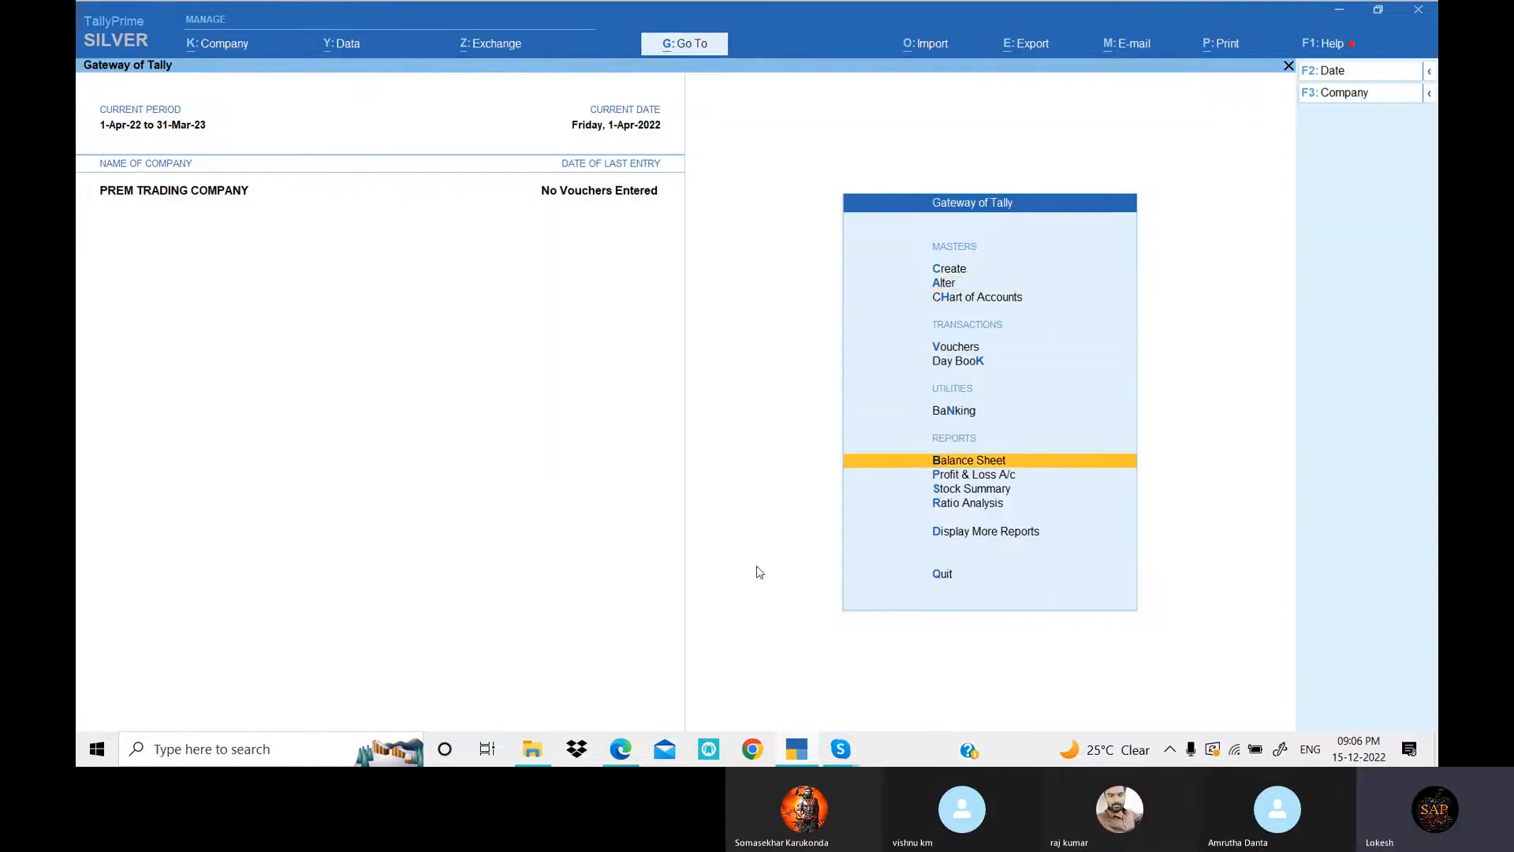
key(Return)
key(alt+F5)
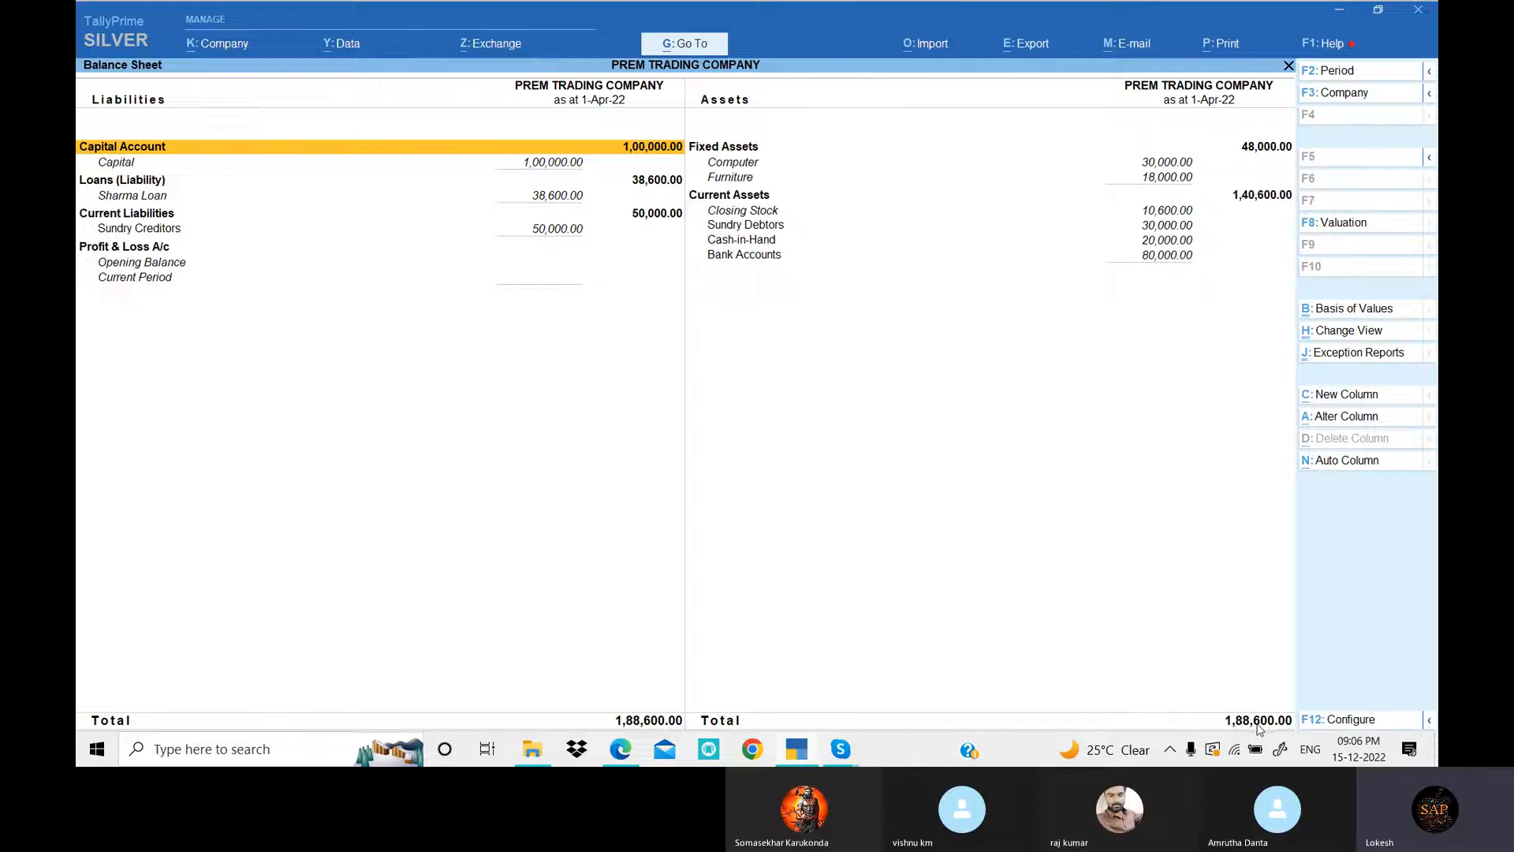
- Compare the company's Balance Sheet with the opening balances and totals of Problem 13 in the PDF
click(623, 750)
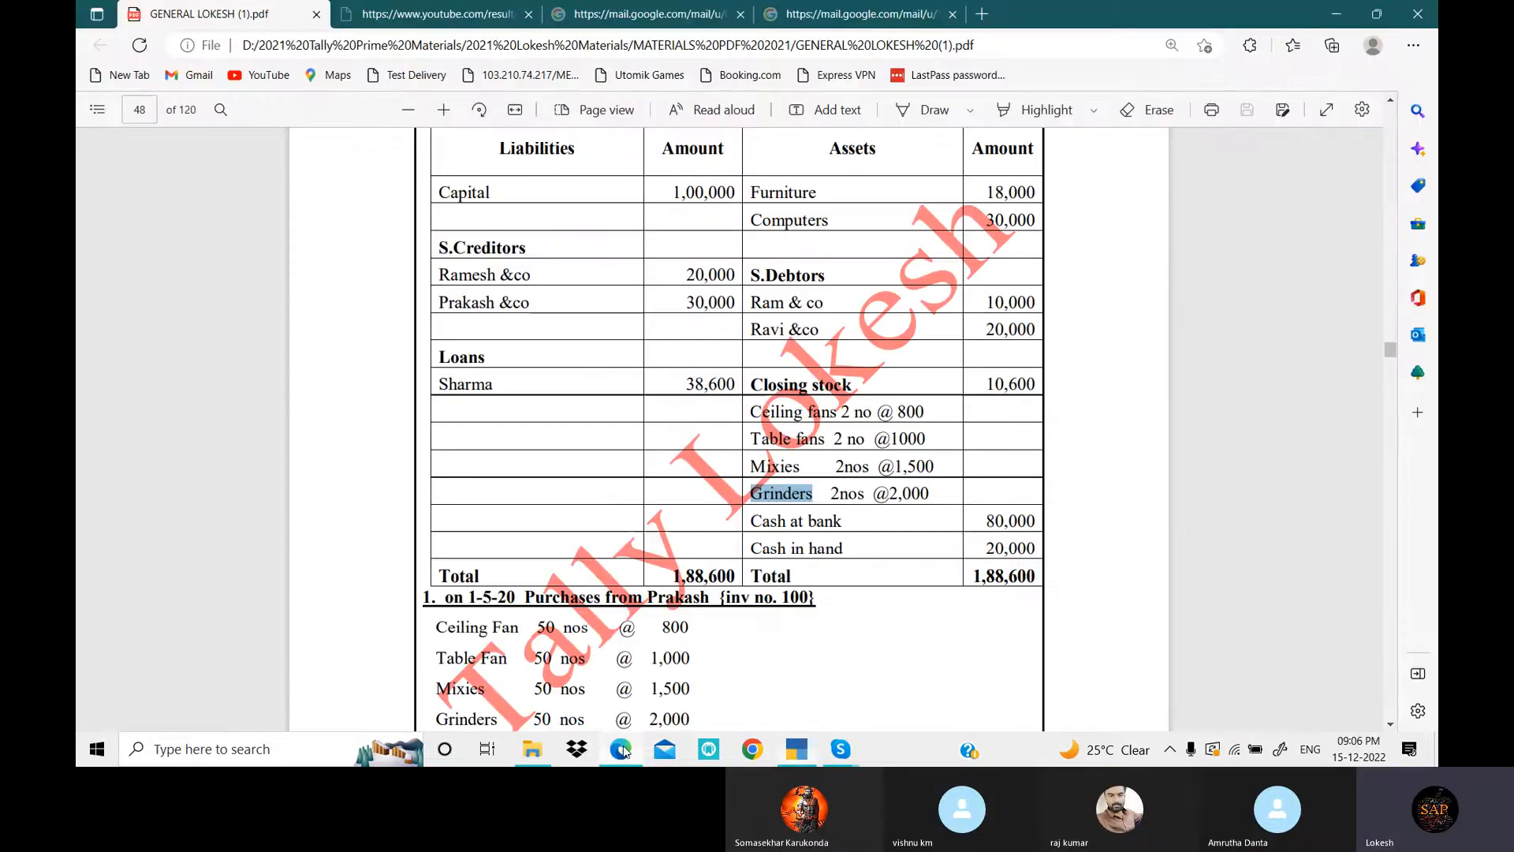
drag(450, 577, 1035, 578)
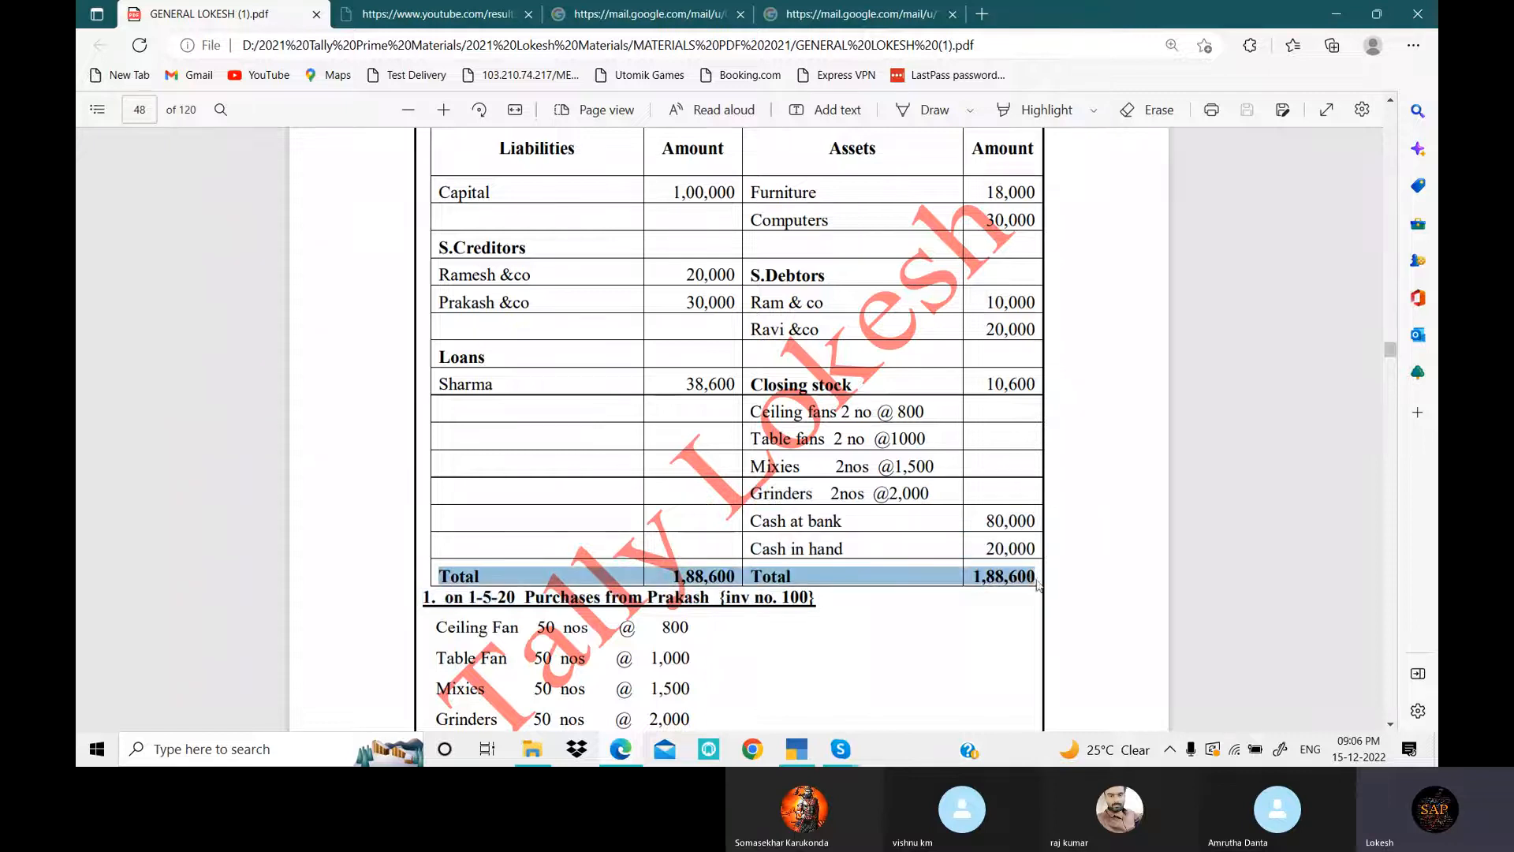
scroll(670, 437, up, 1)
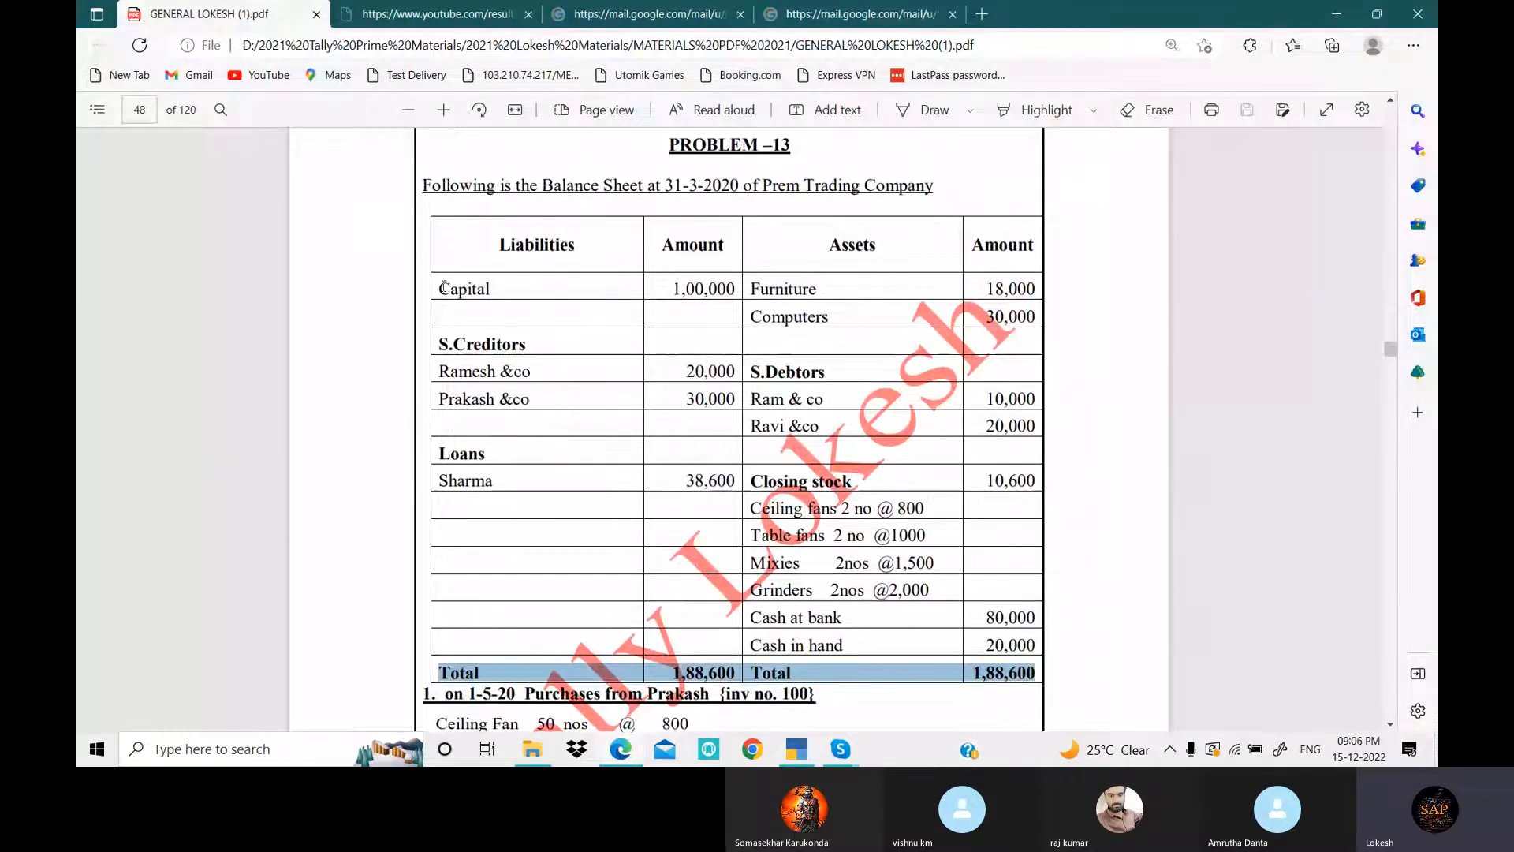
drag(445, 286, 931, 645)
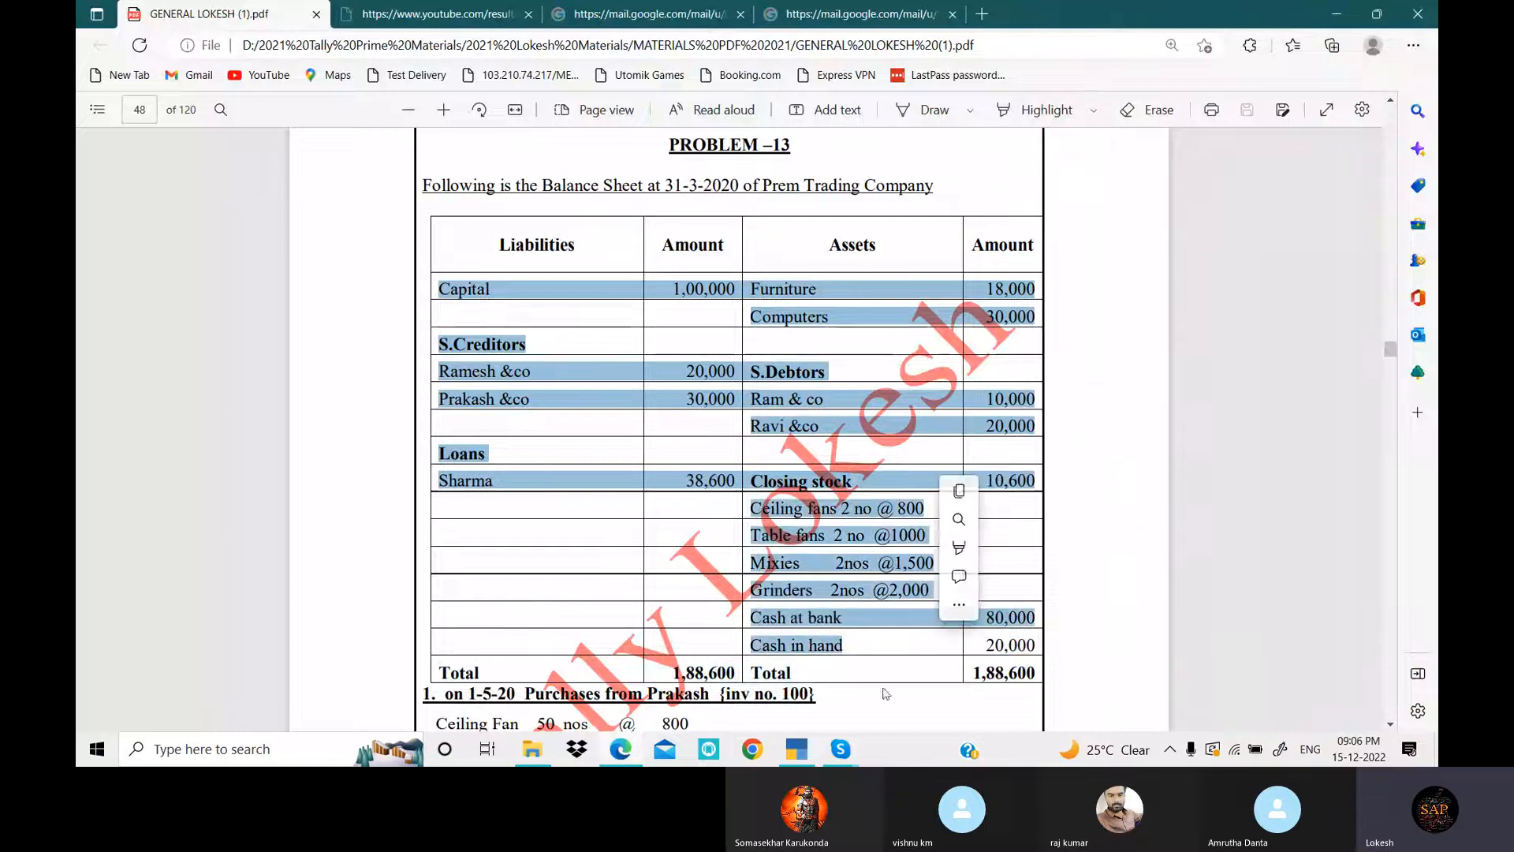
click(803, 754)
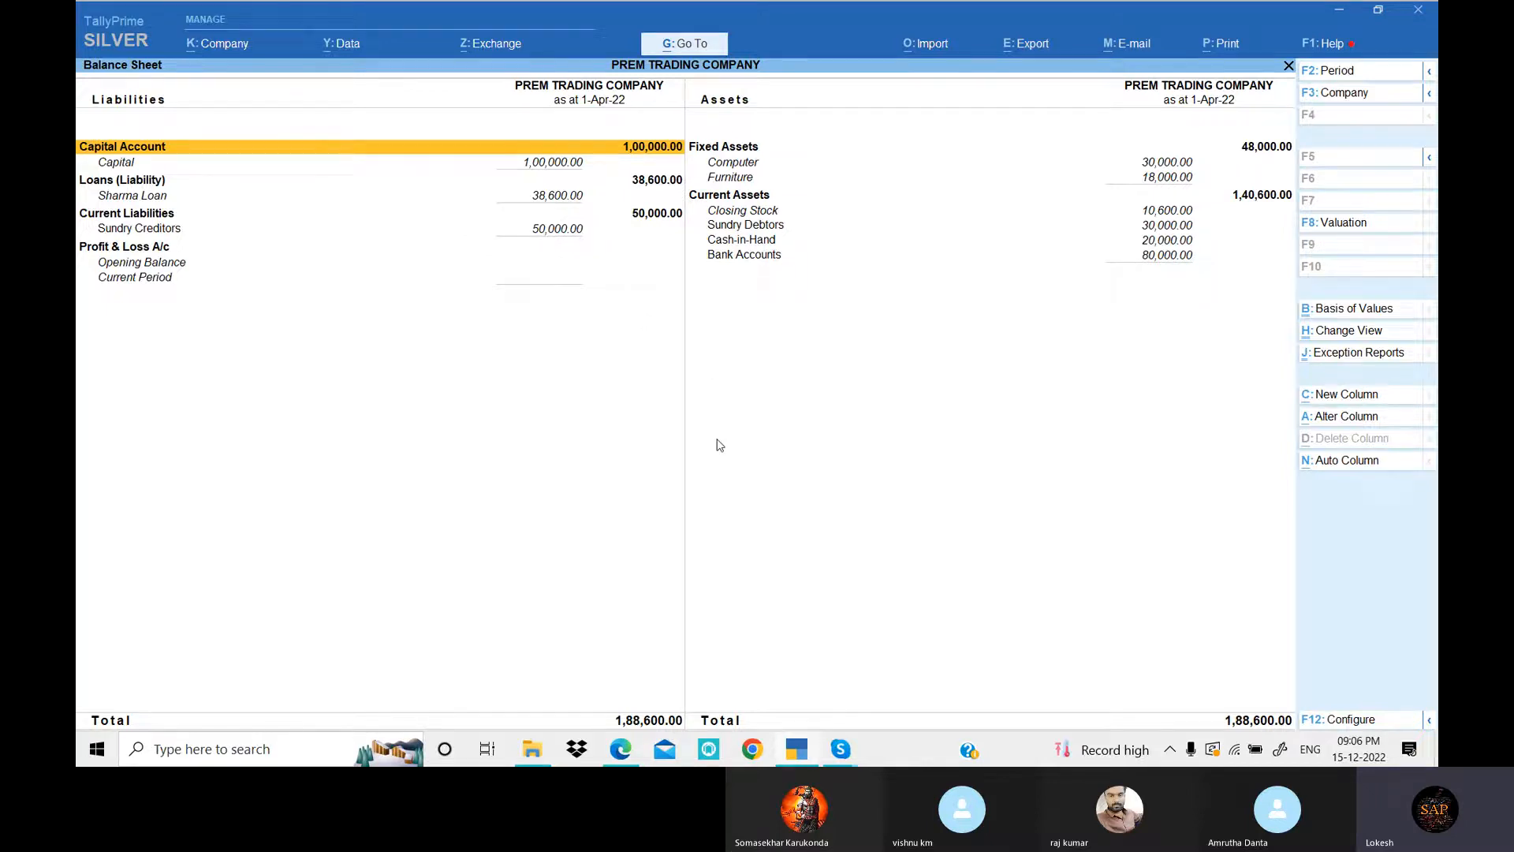
- Leave the Balance Sheet and start a new Purchase voucher
key(Escape)
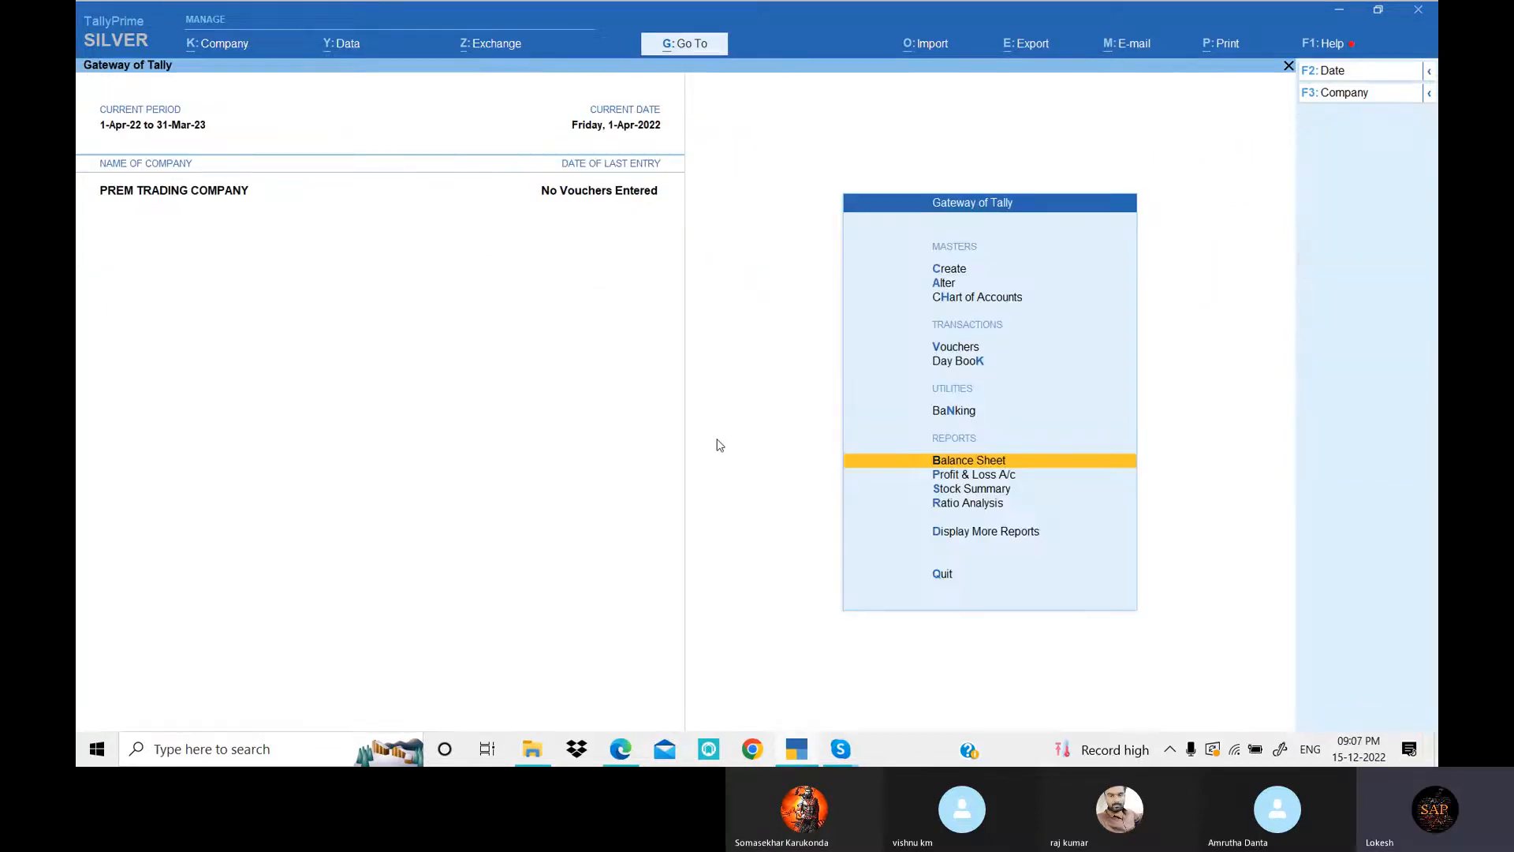
key(Up)
key(Up)
key(Up)
key(Return)
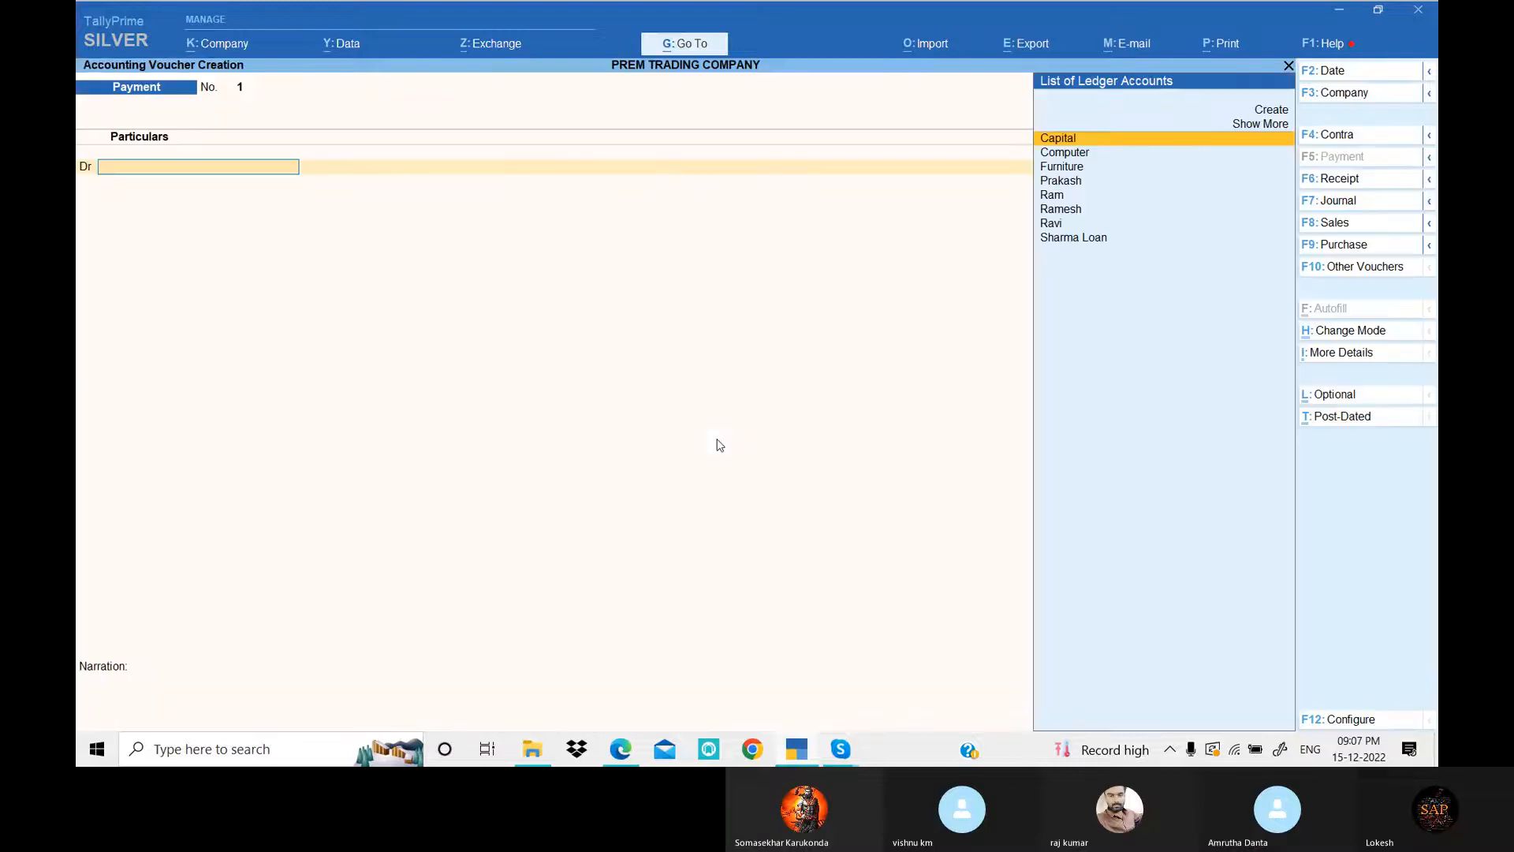
click(1341, 246)
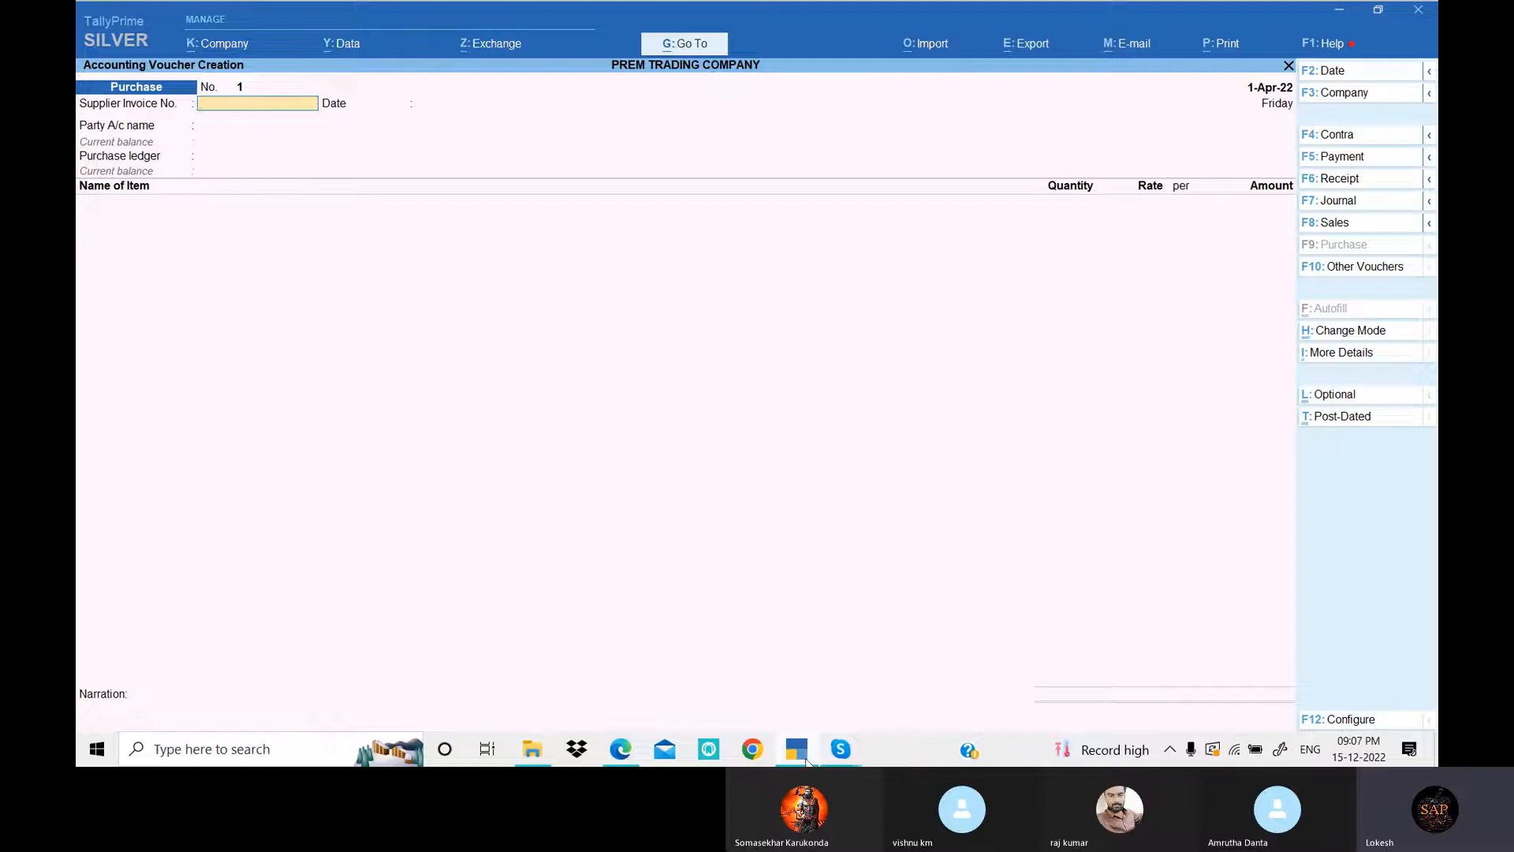
- Look up the first purchase transaction in the PDF and set the Purchase voucher's date to 1-5-2022
click(795, 759)
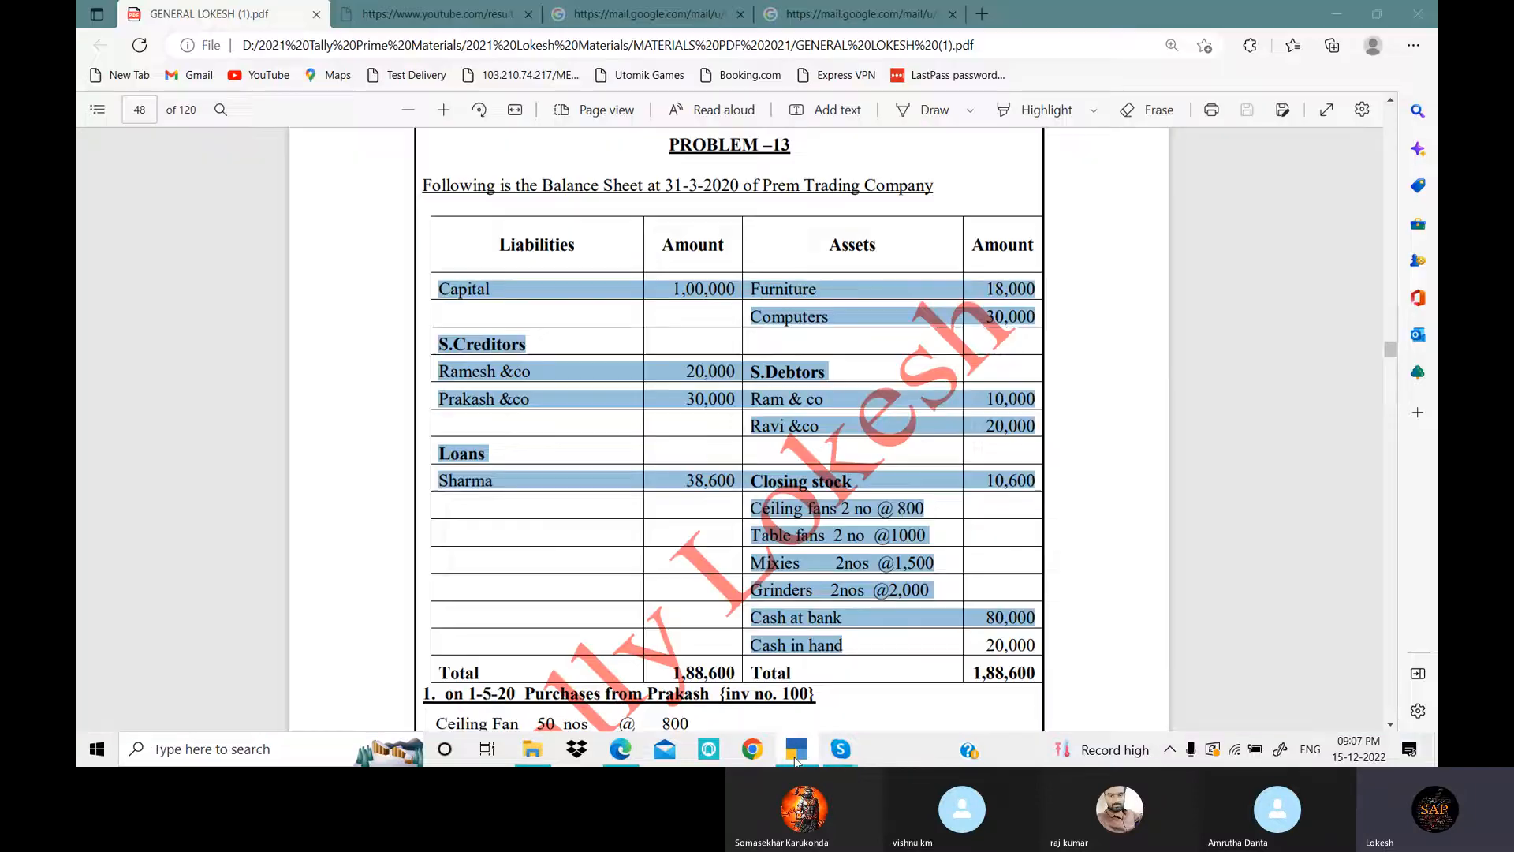
scroll(715, 319, down, 5)
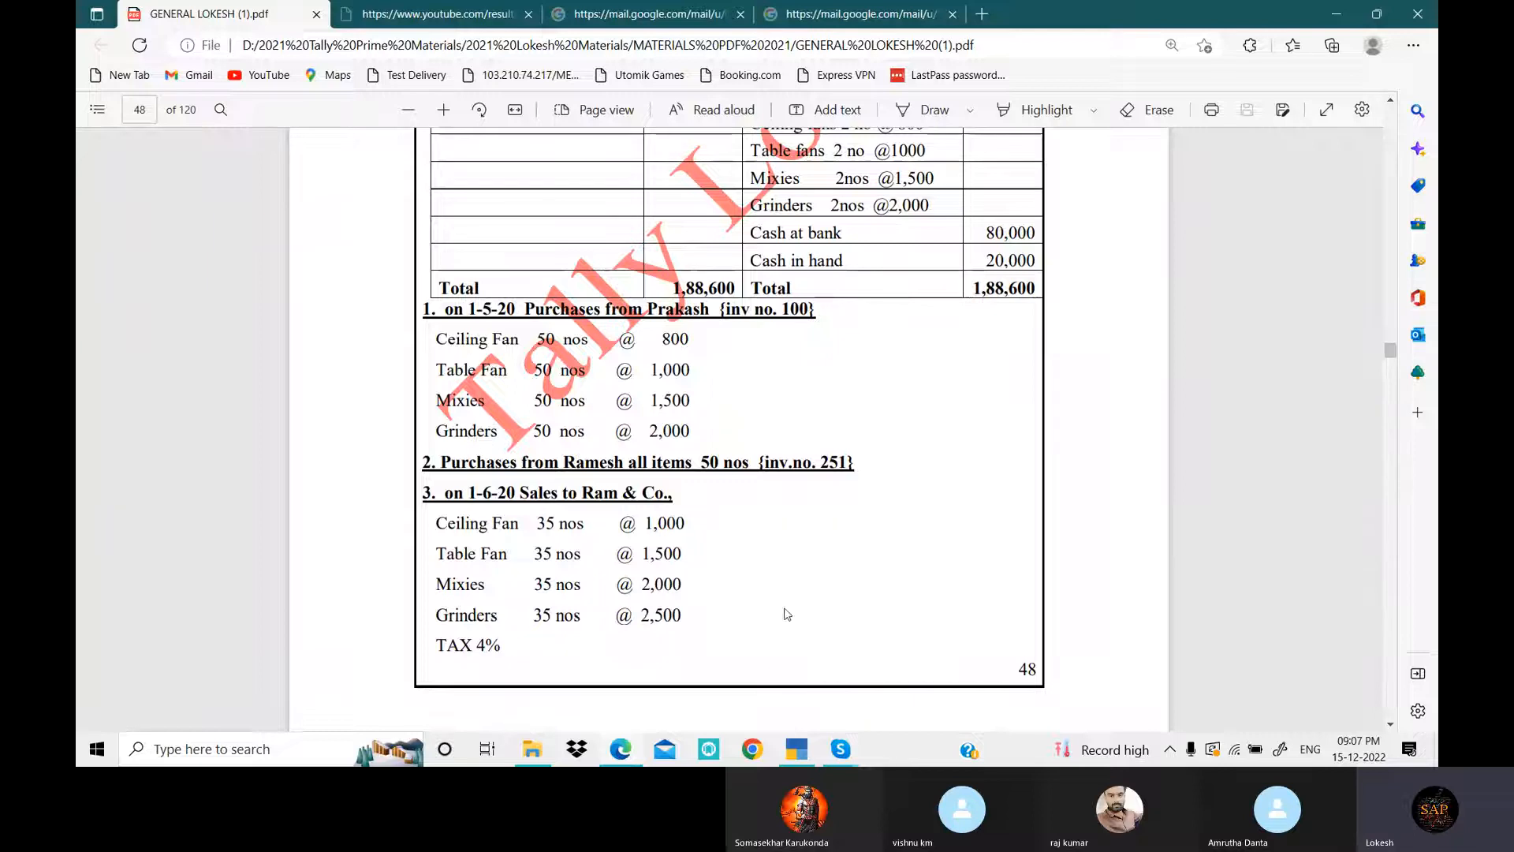
key(alt+Tab)
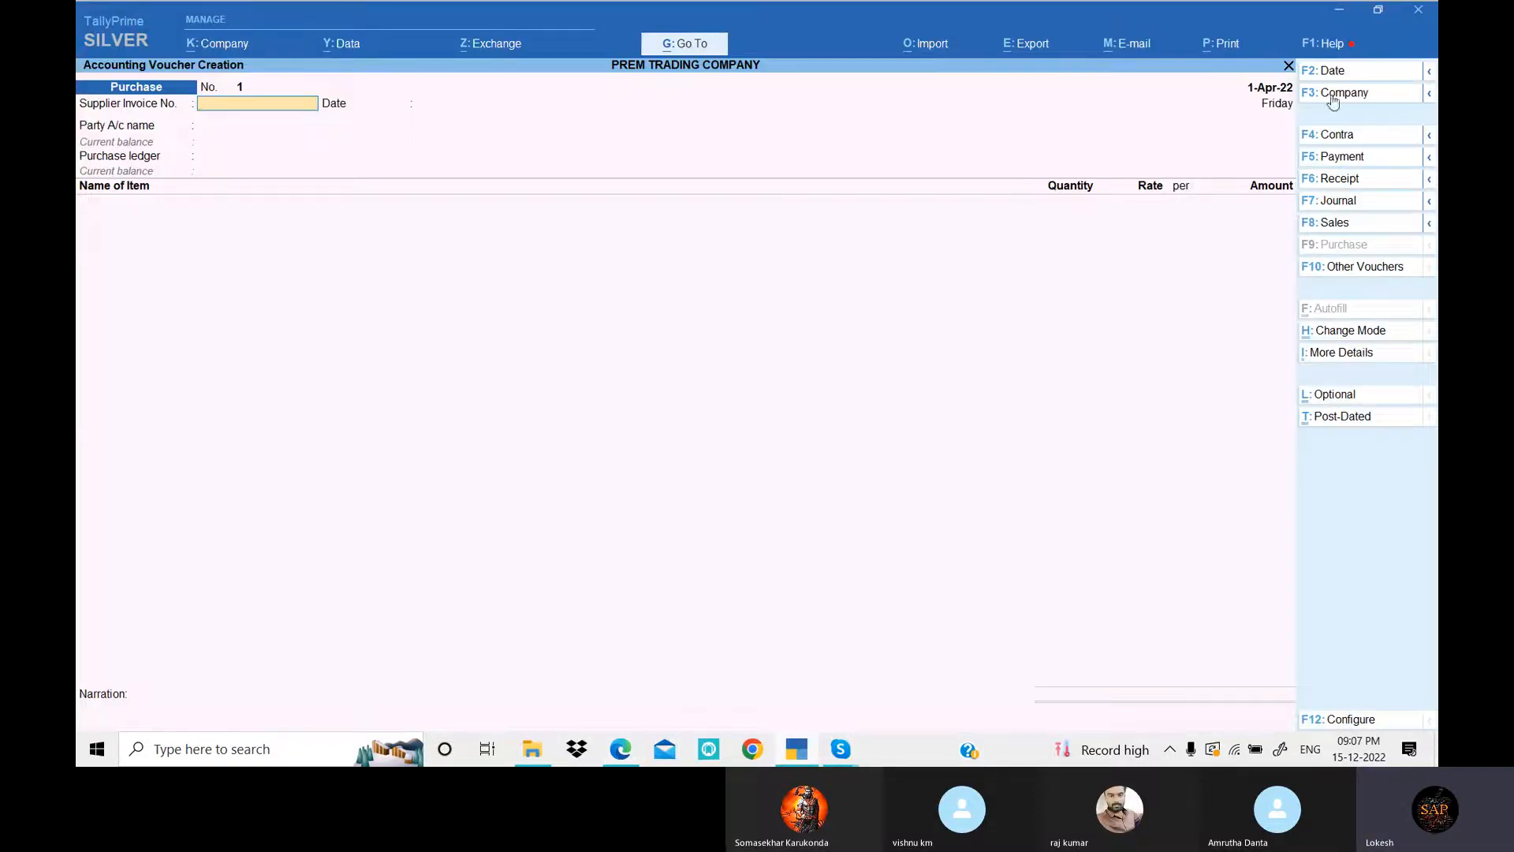
click(1340, 73)
click(810, 754)
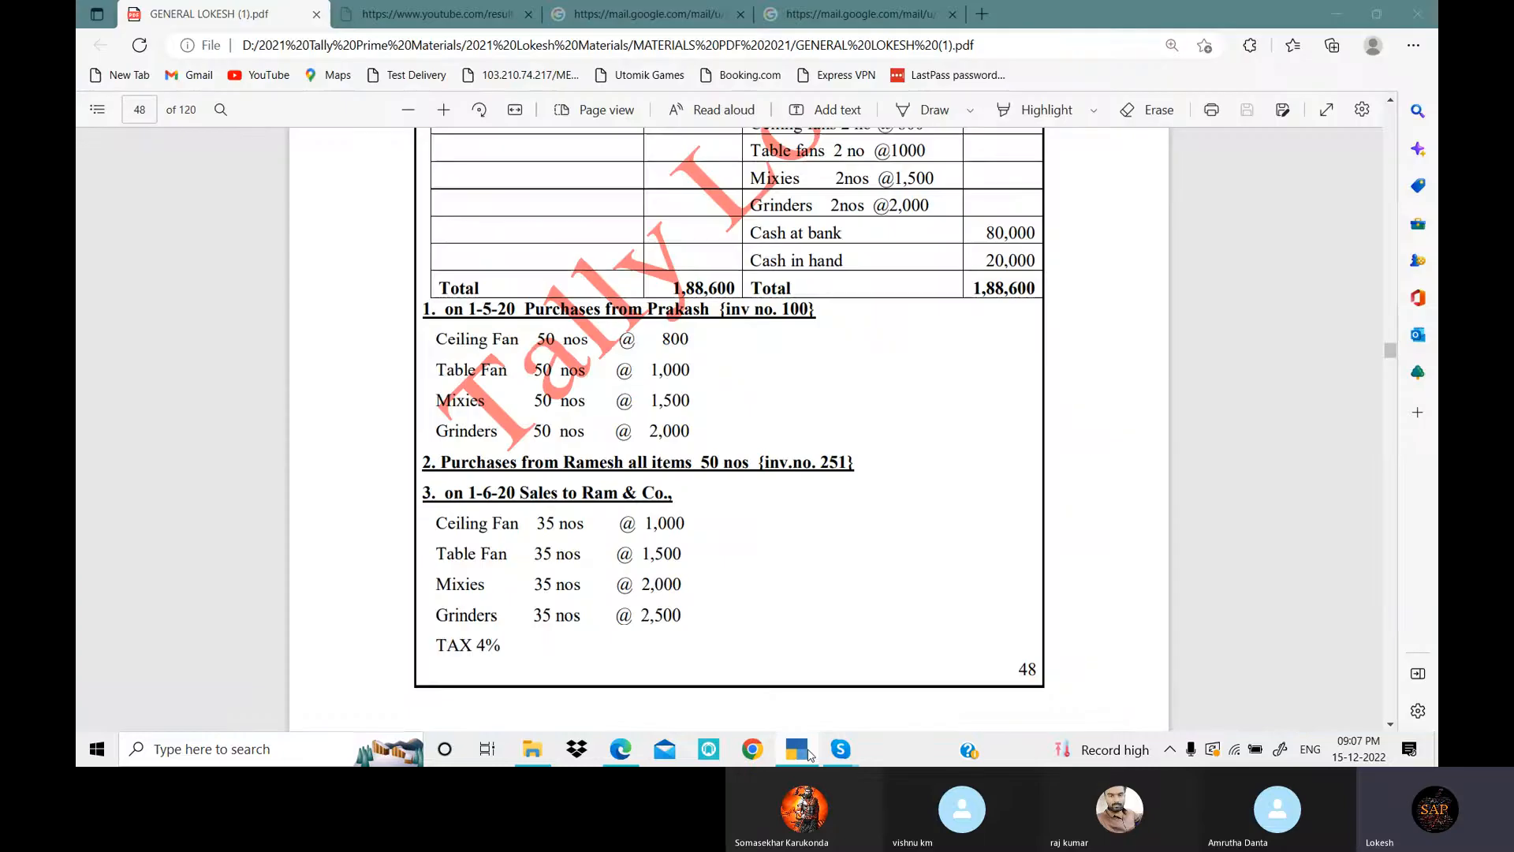
click(810, 754)
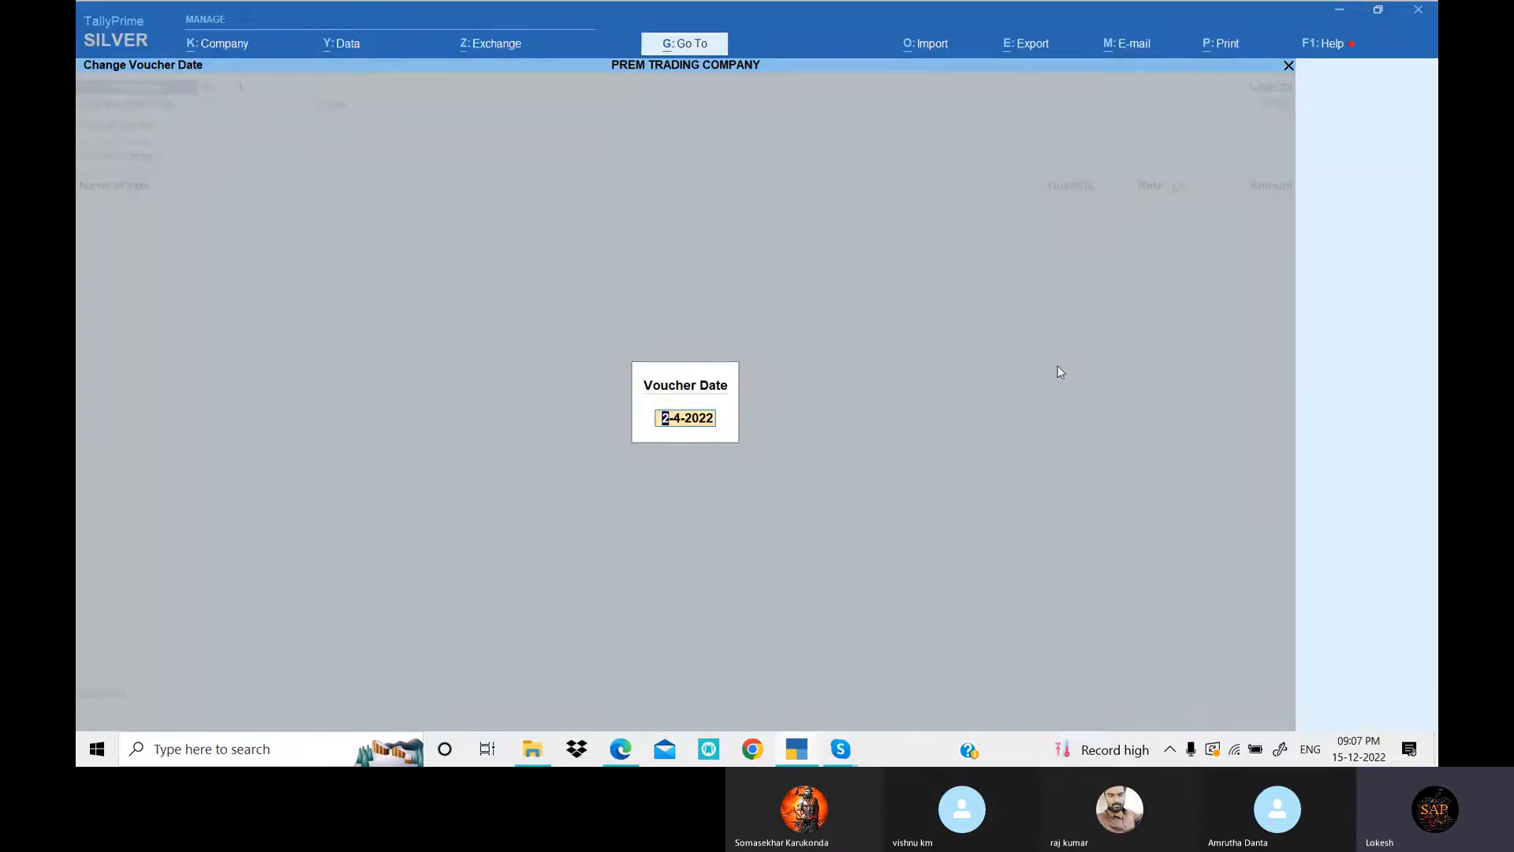
text(1-5)
key(Return)
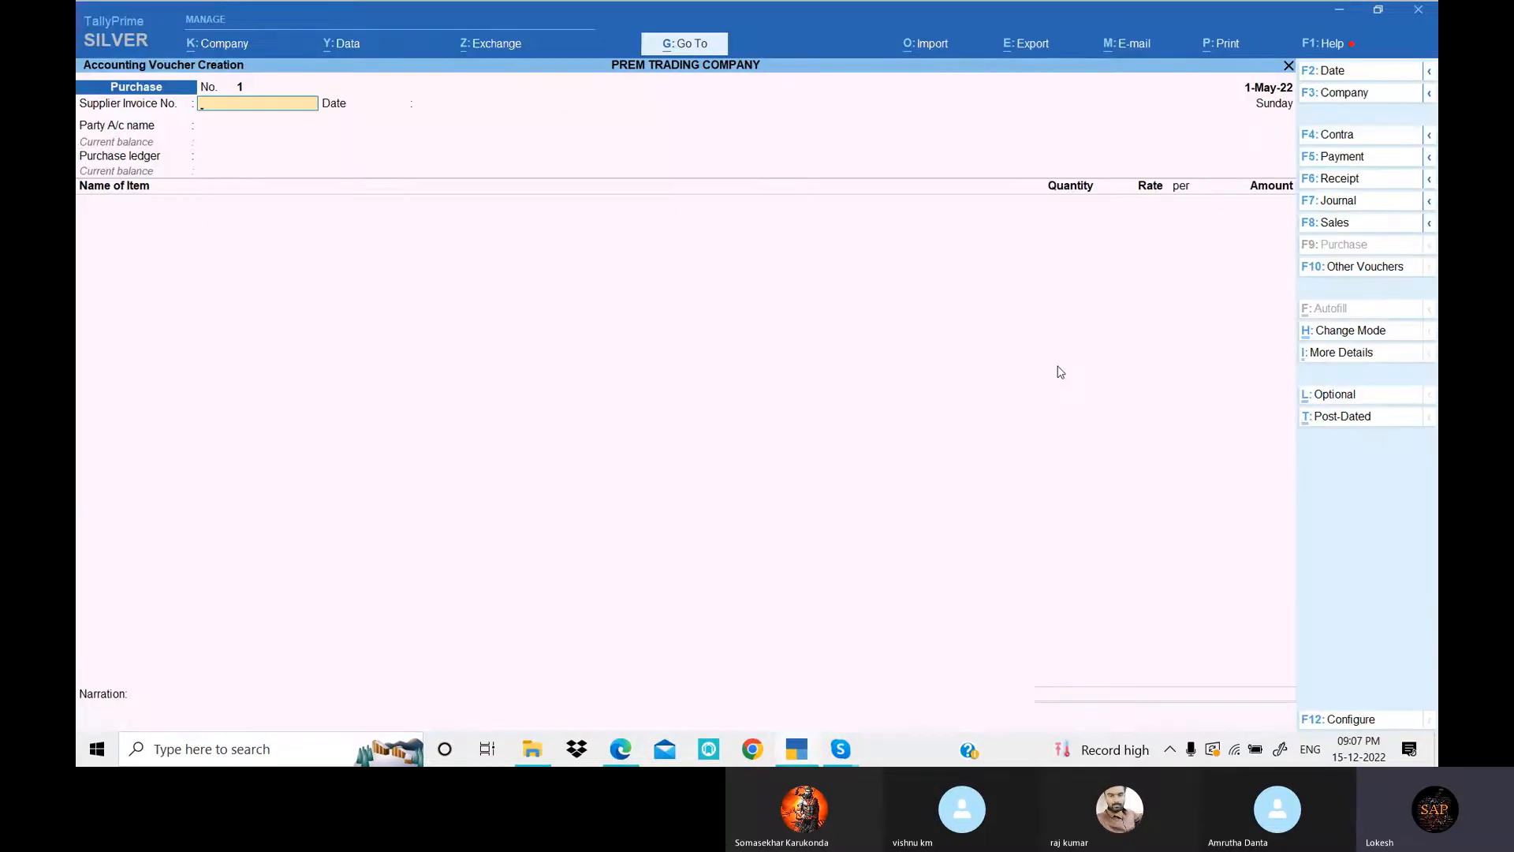
- Leave the supplier invoice number blank, choose the PDF's first supplier as party account, and accept the receipt and party details unchanged
key(Return)
key(Return)
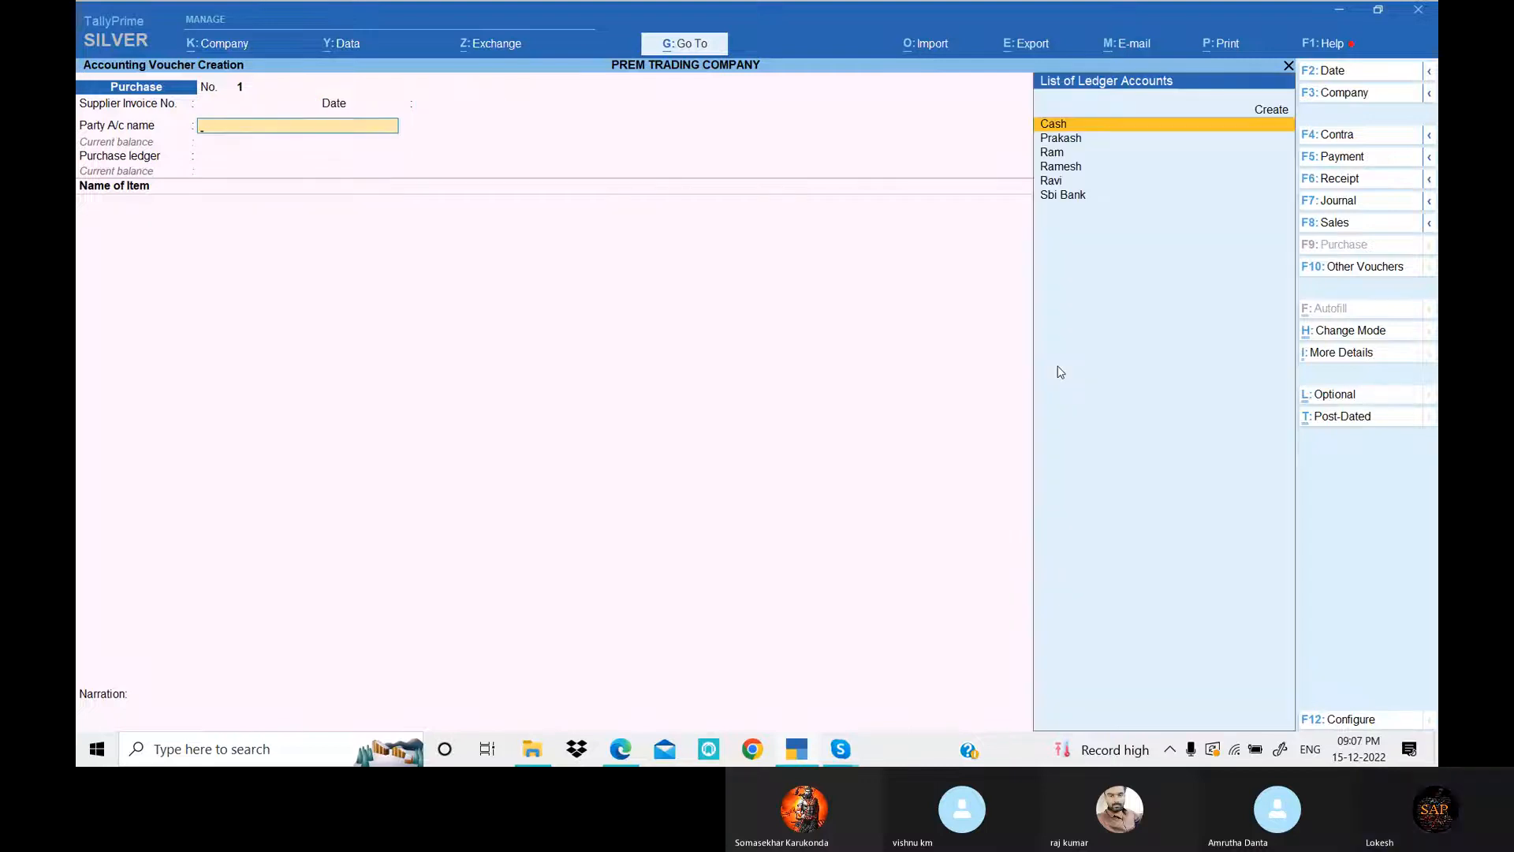
key(alt+Tab)
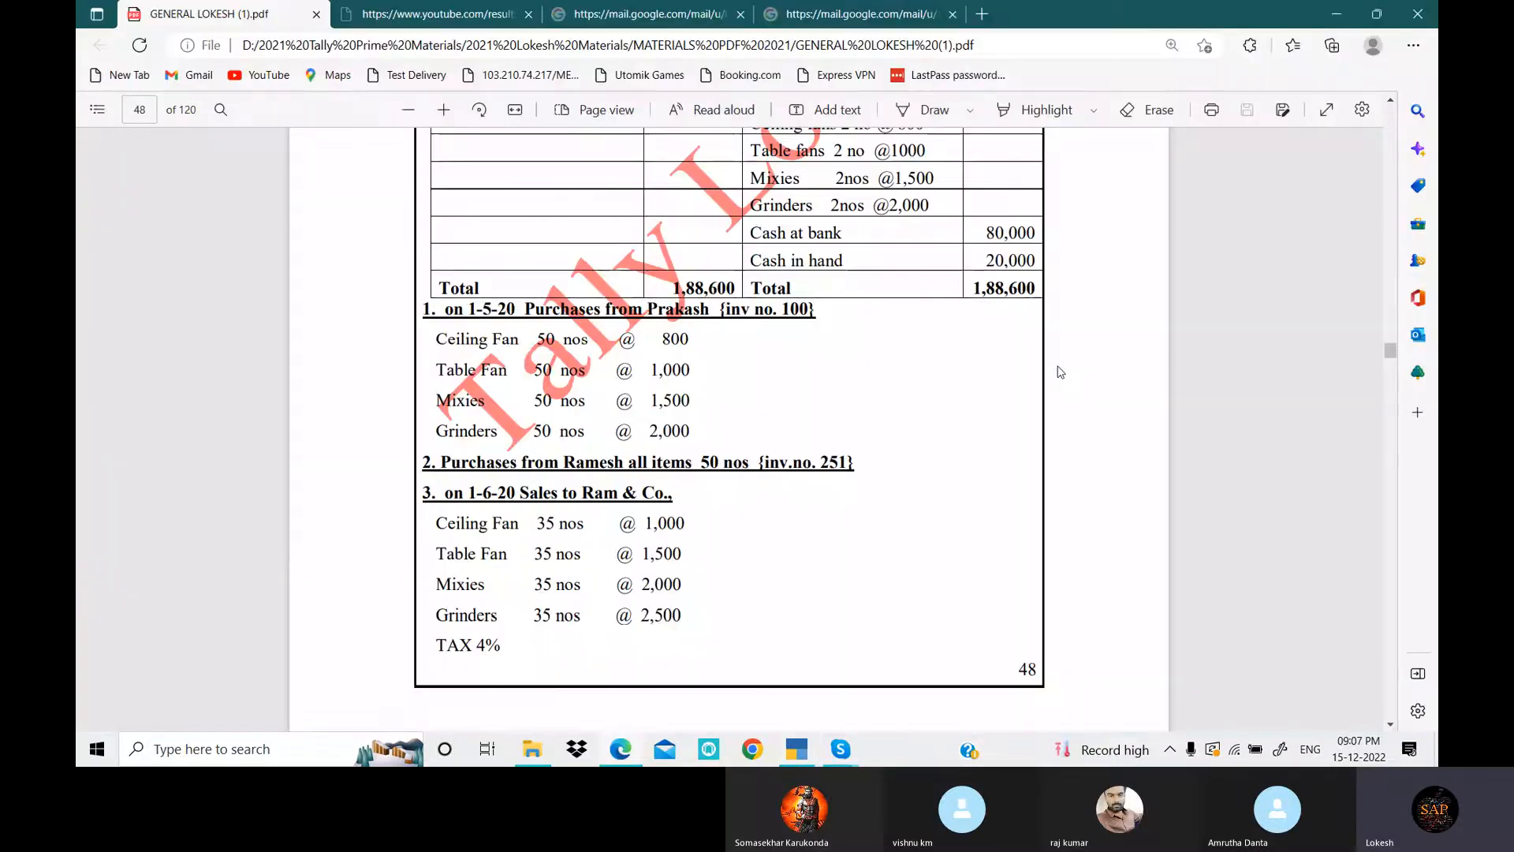
key(alt+Tab)
text(P)
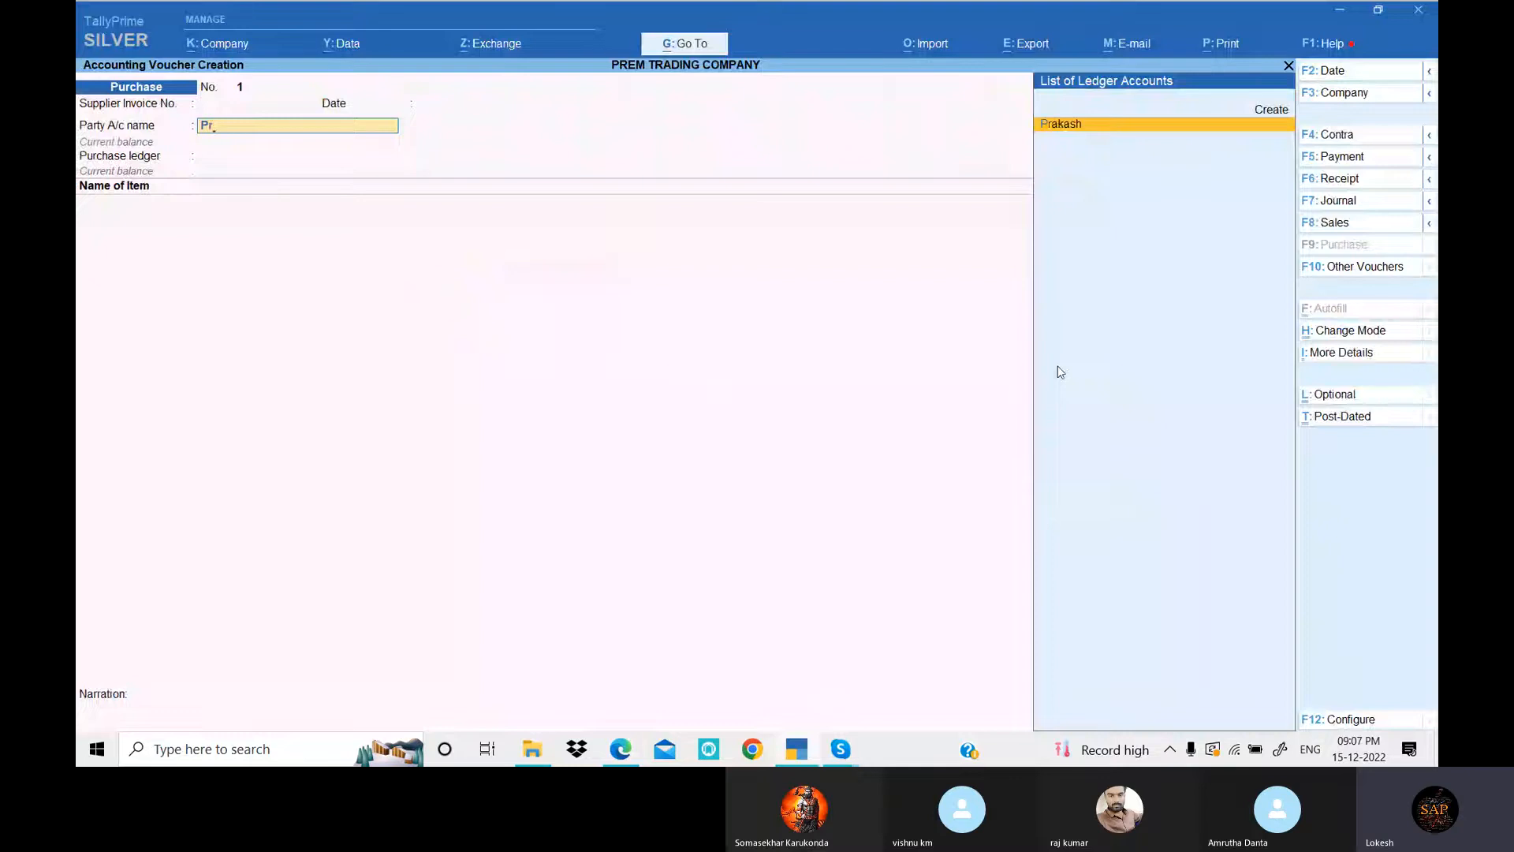
key(Return)
key(Return)
key(Return)
key(Return)
key(Return)
key(Return)
key(Return)
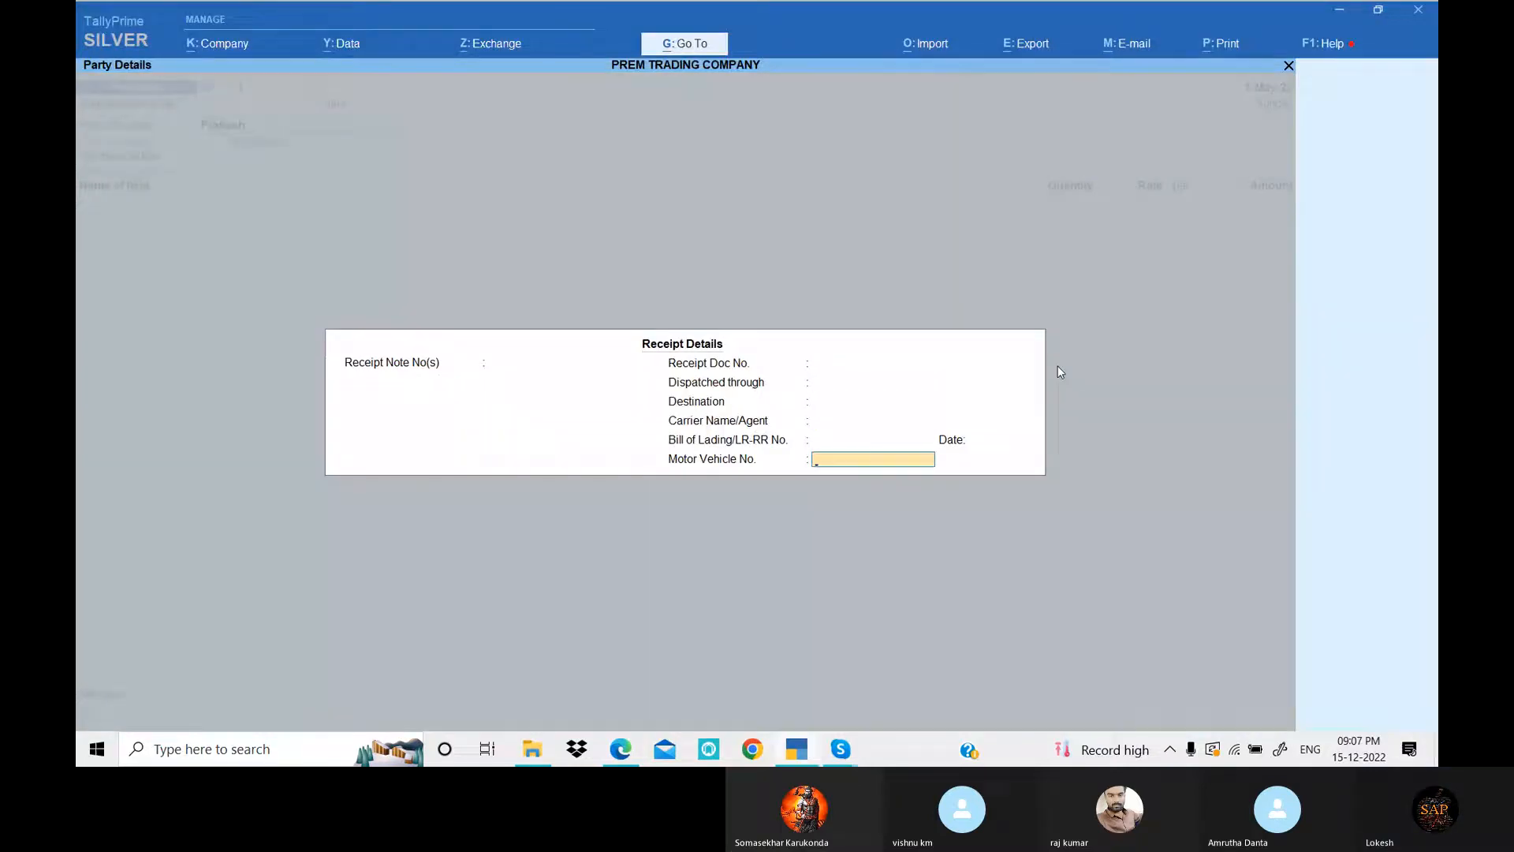
key(Return)
key(Return)
key(Return)
key(Return)
key(Return)
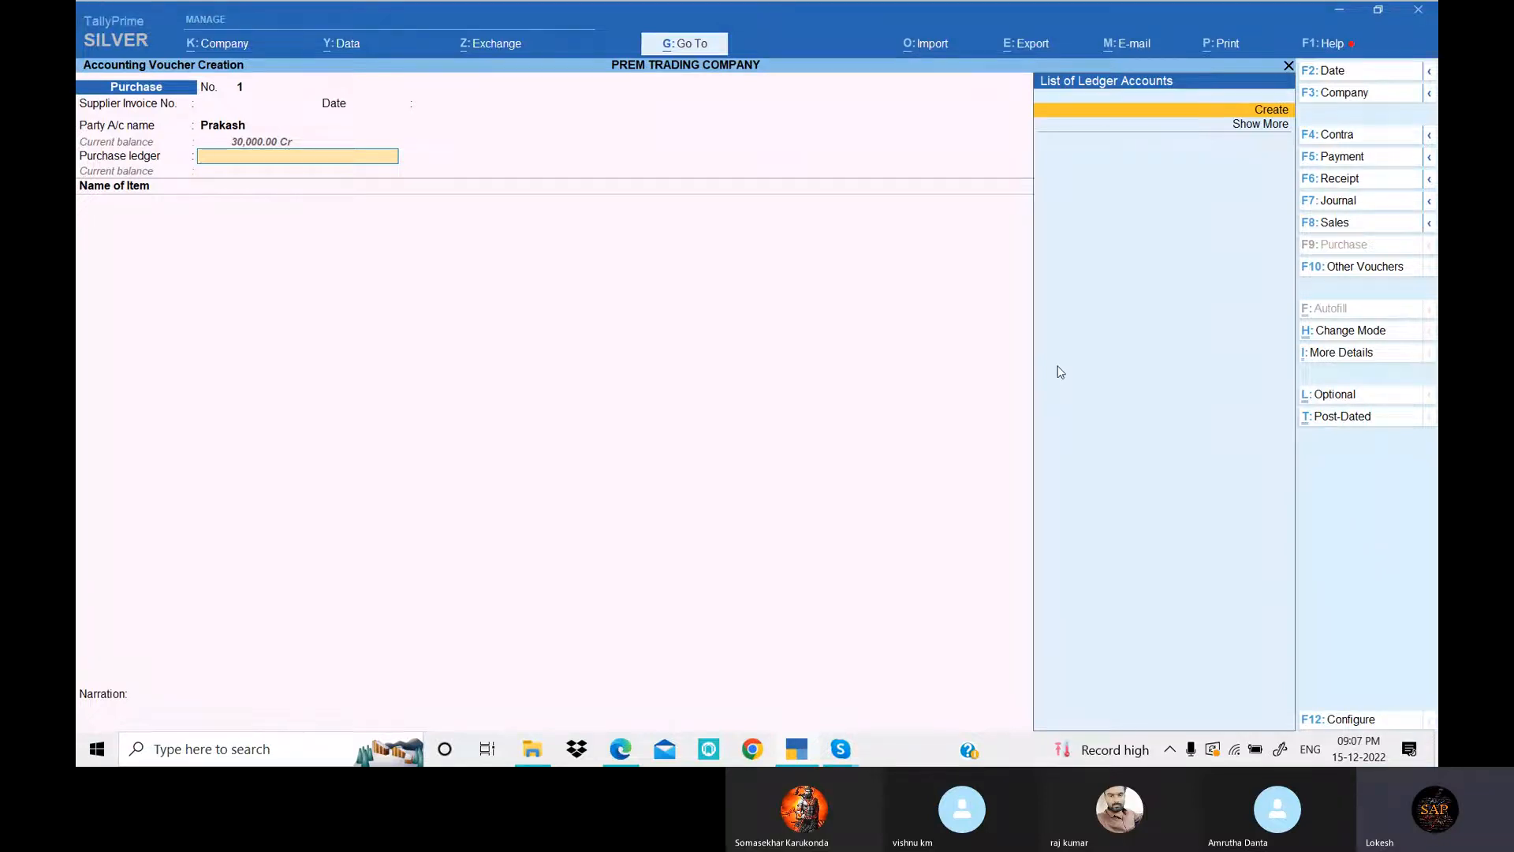
- Create a ledger named Purchase under Purchase Accounts and use it as the voucher's purchase ledger
click(1271, 110)
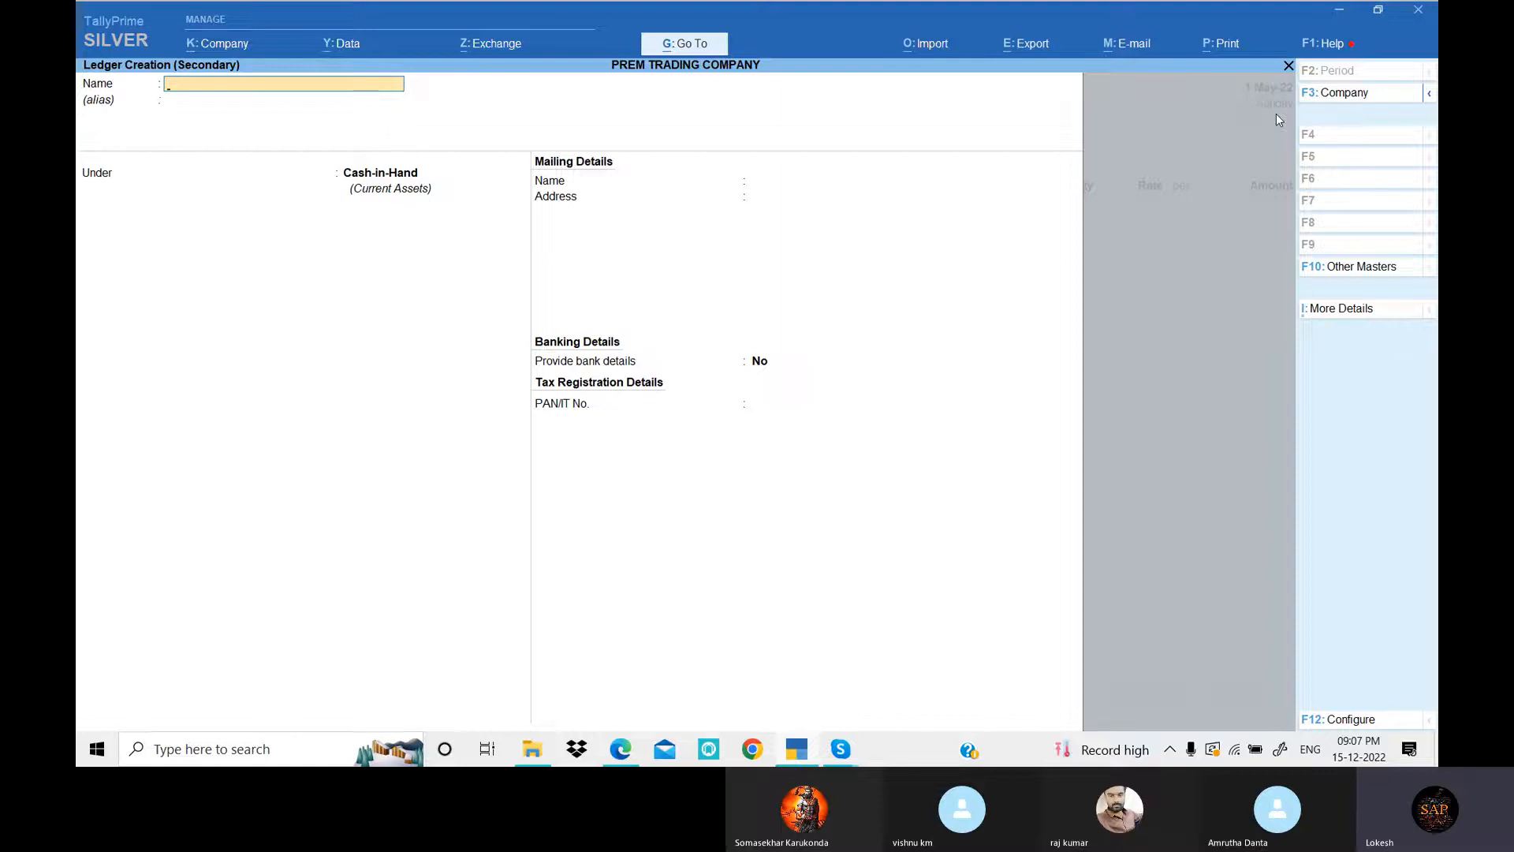
text(Purchase)
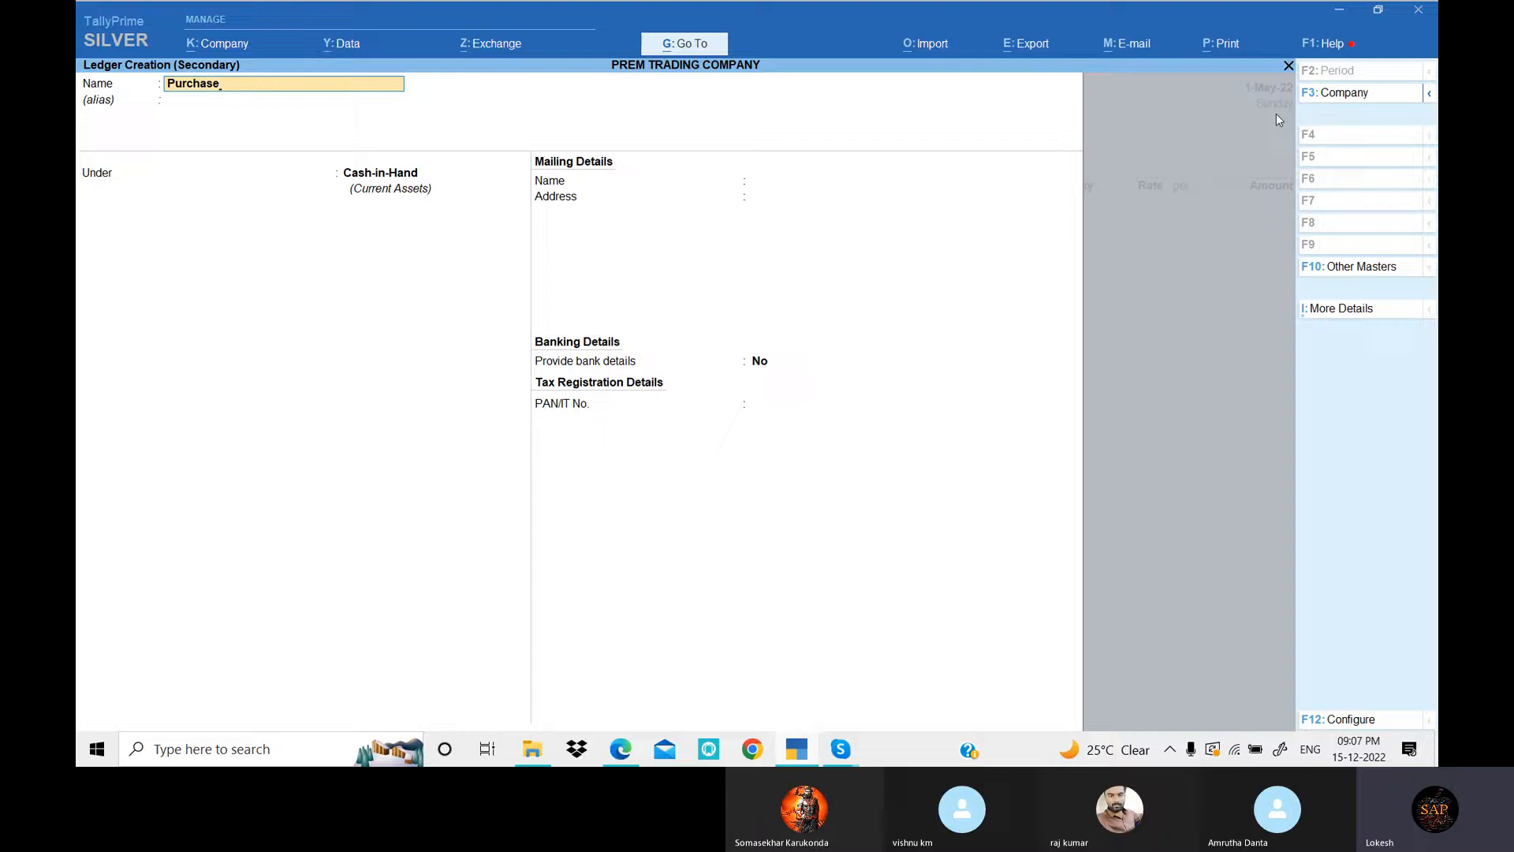
key(Return)
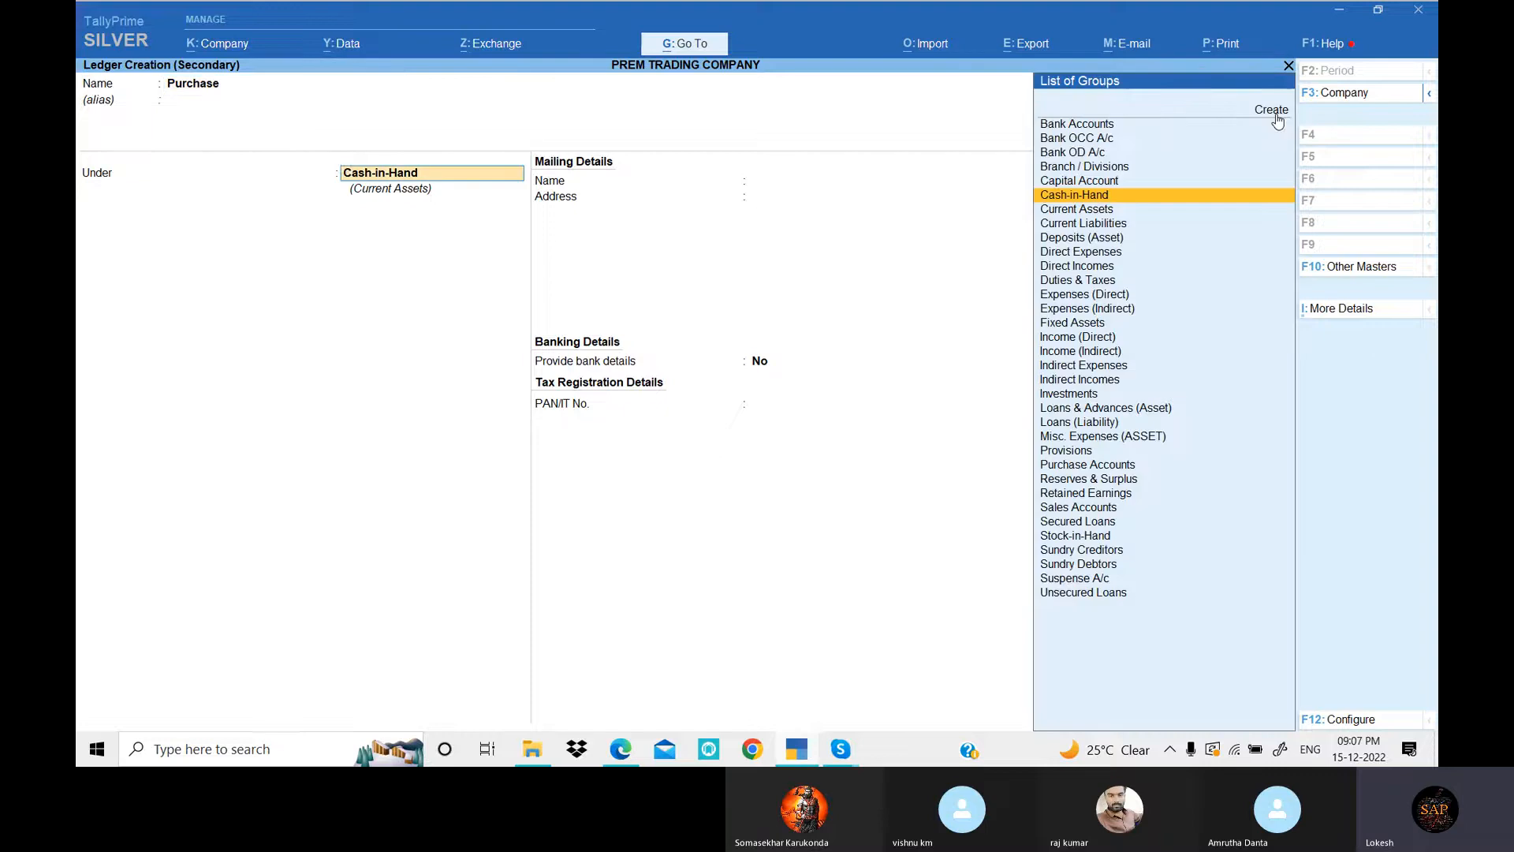
text(Pu)
key(Return)
key(Return)
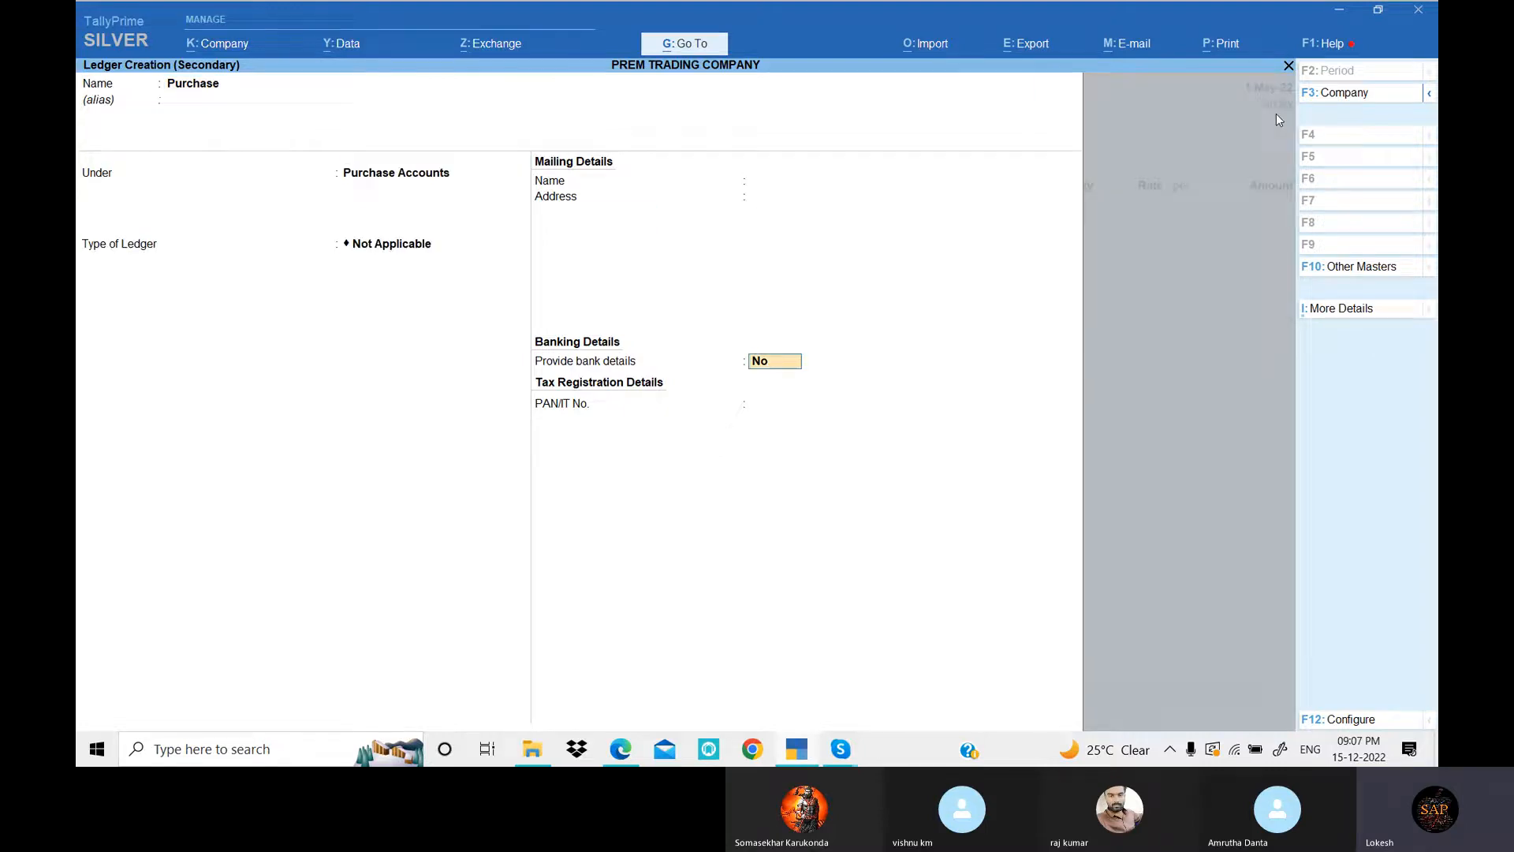
key(Return)
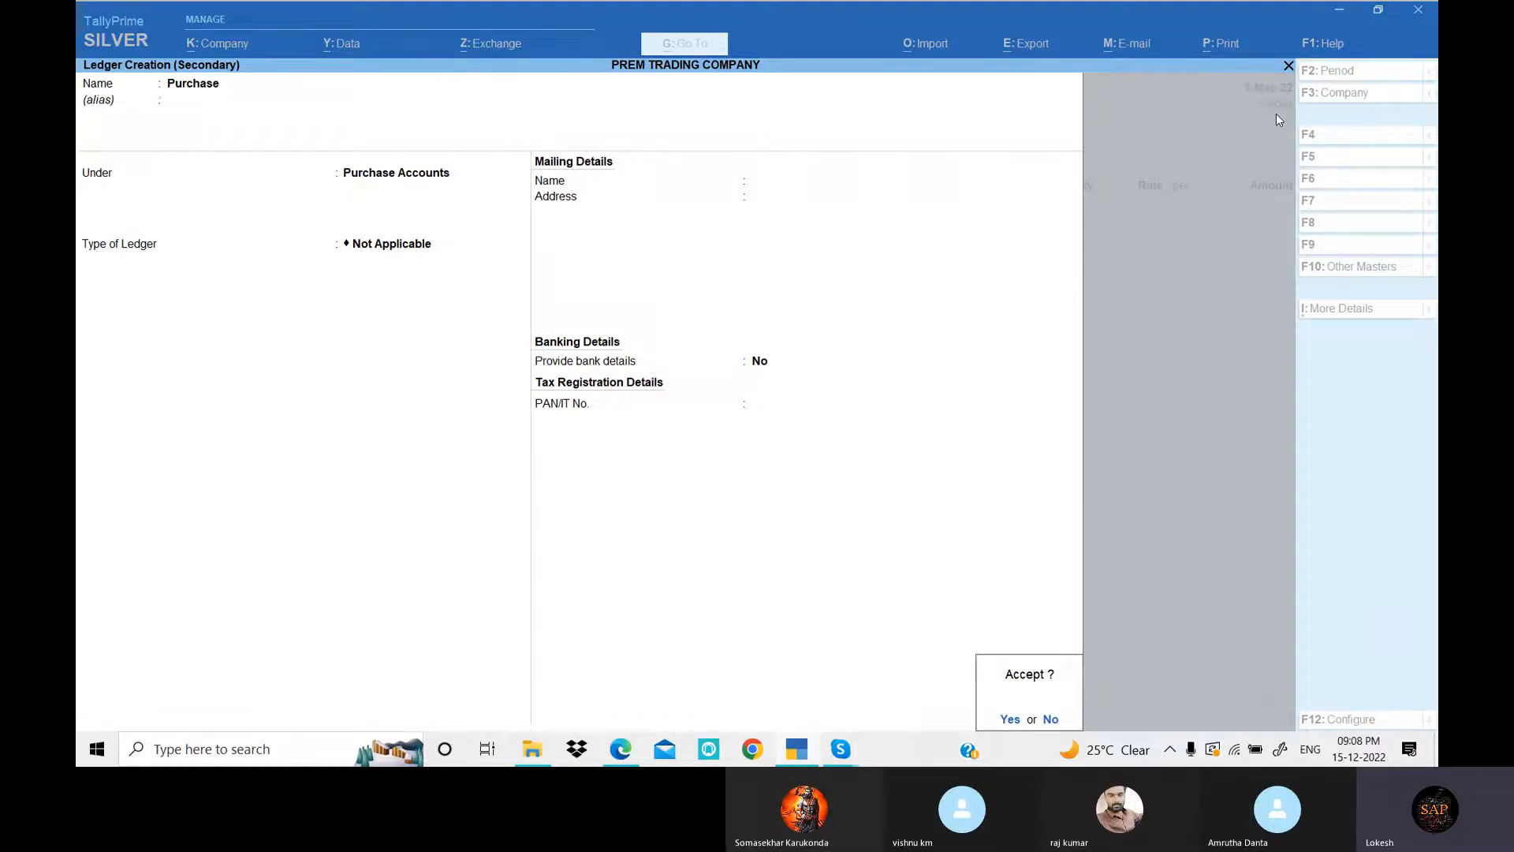
key(Return)
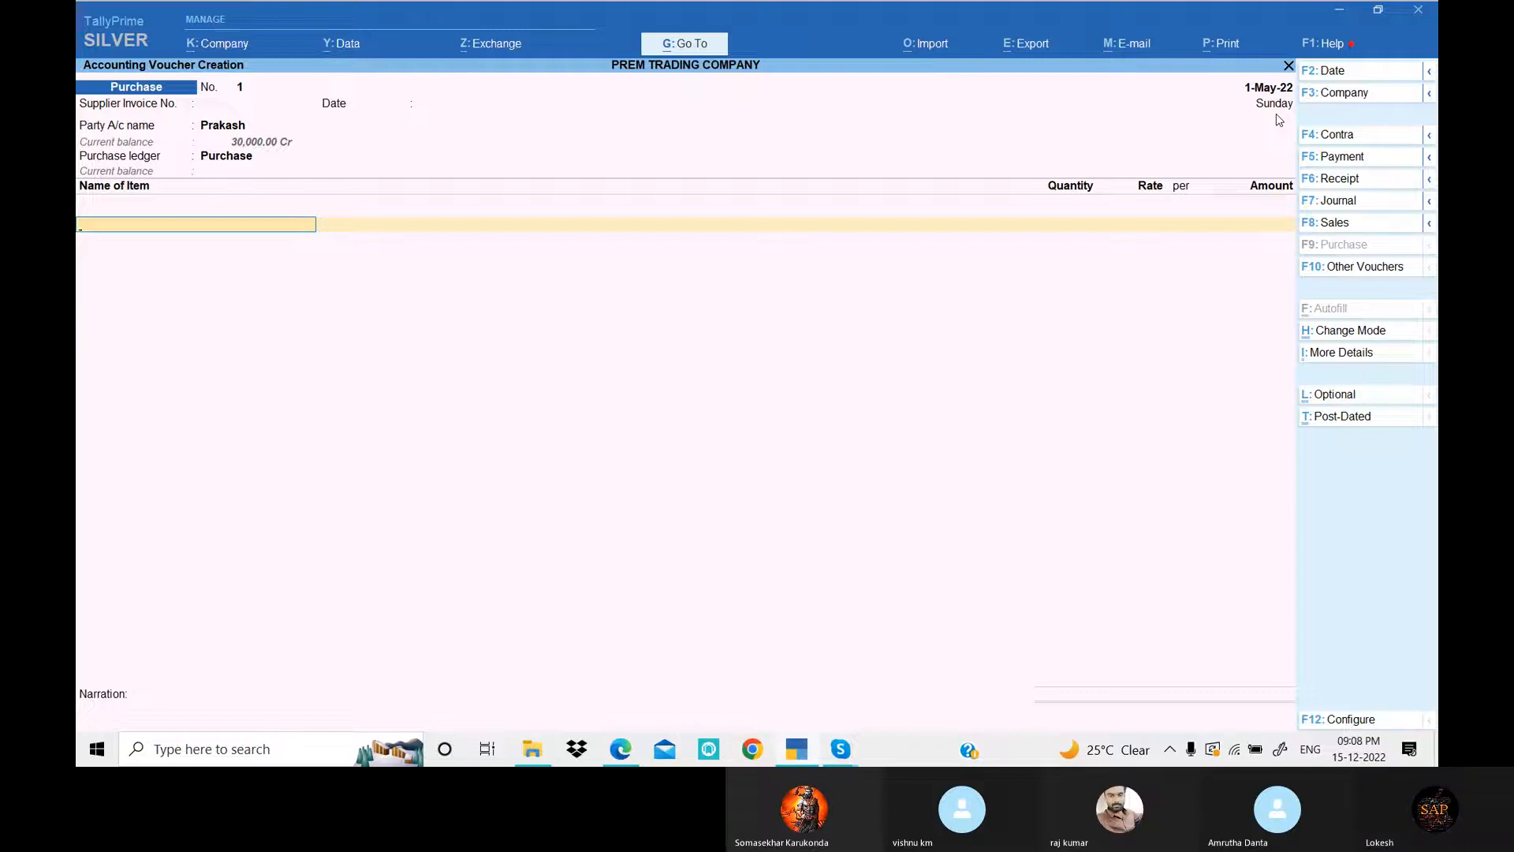
- Add Ceiling fans to the purchase with a quantity of 50 nos at rate 800, checking the quantity in the PDF
text(C)
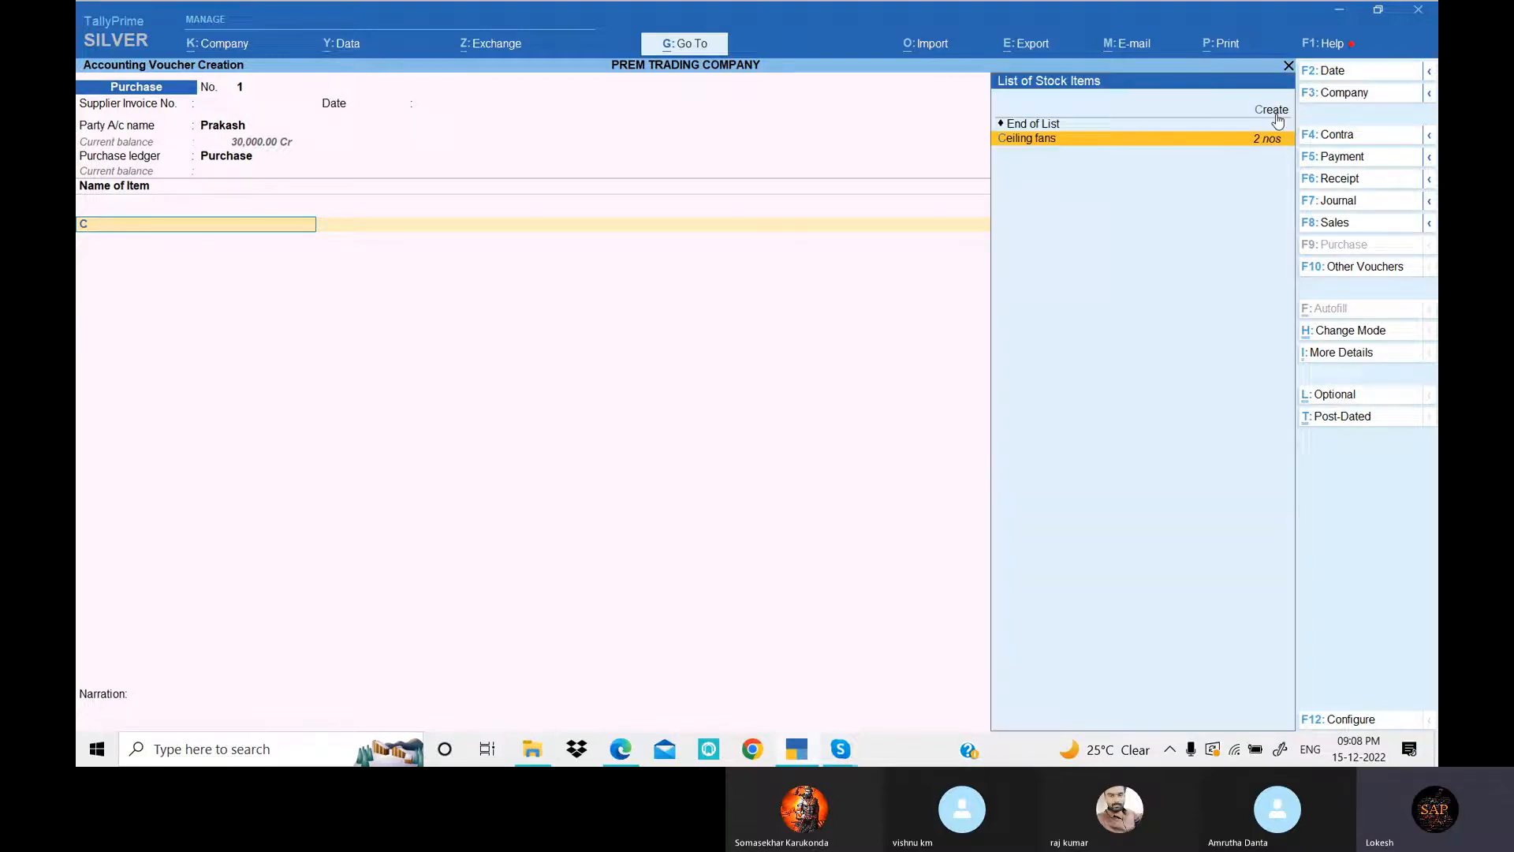
key(Return)
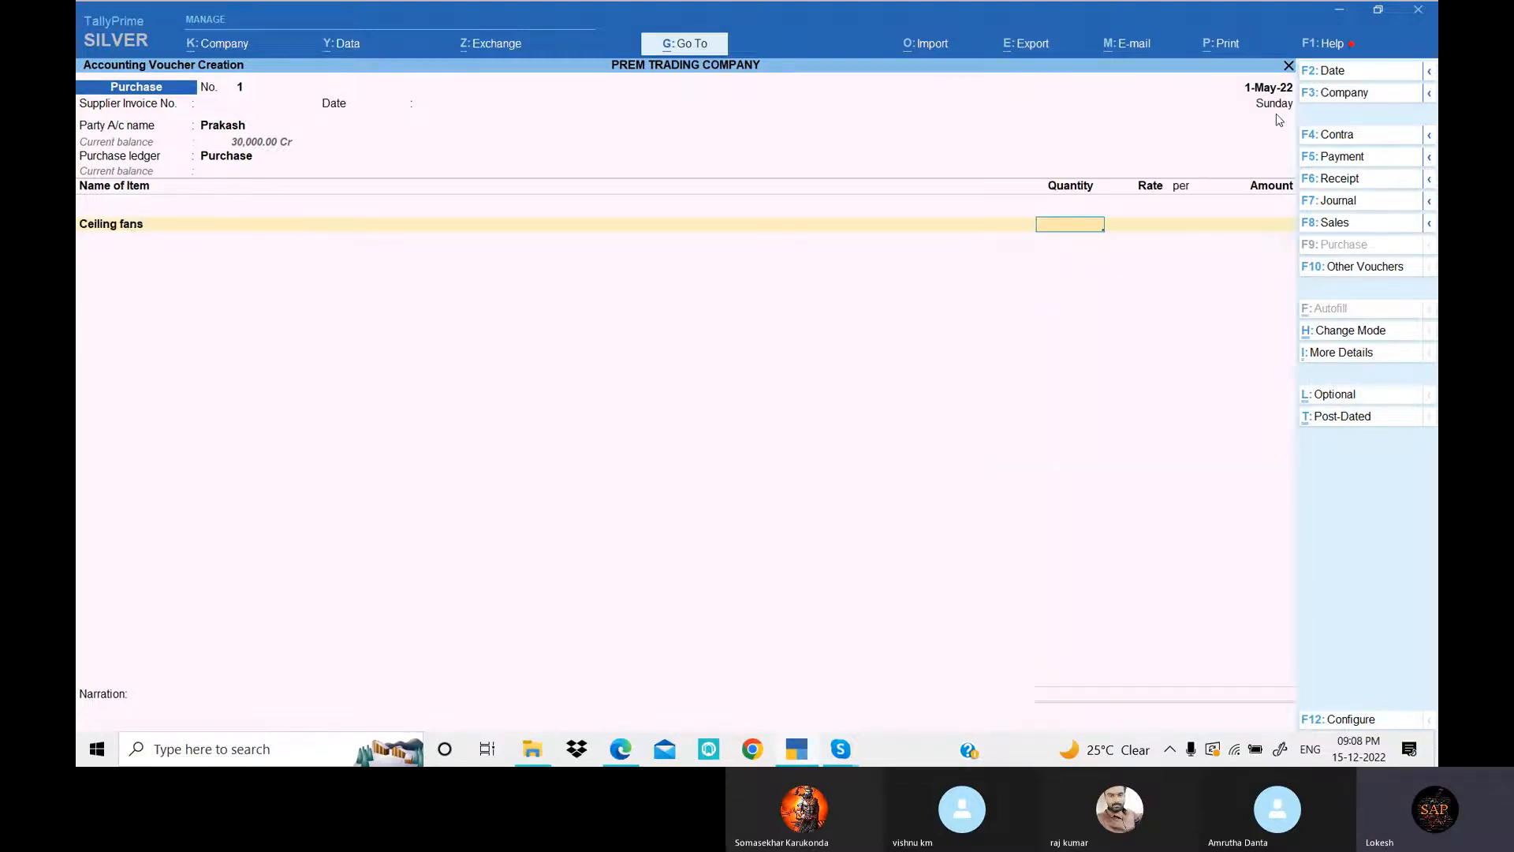
key(alt+Tab)
key(alt+Tab)
text(50)
key(Return)
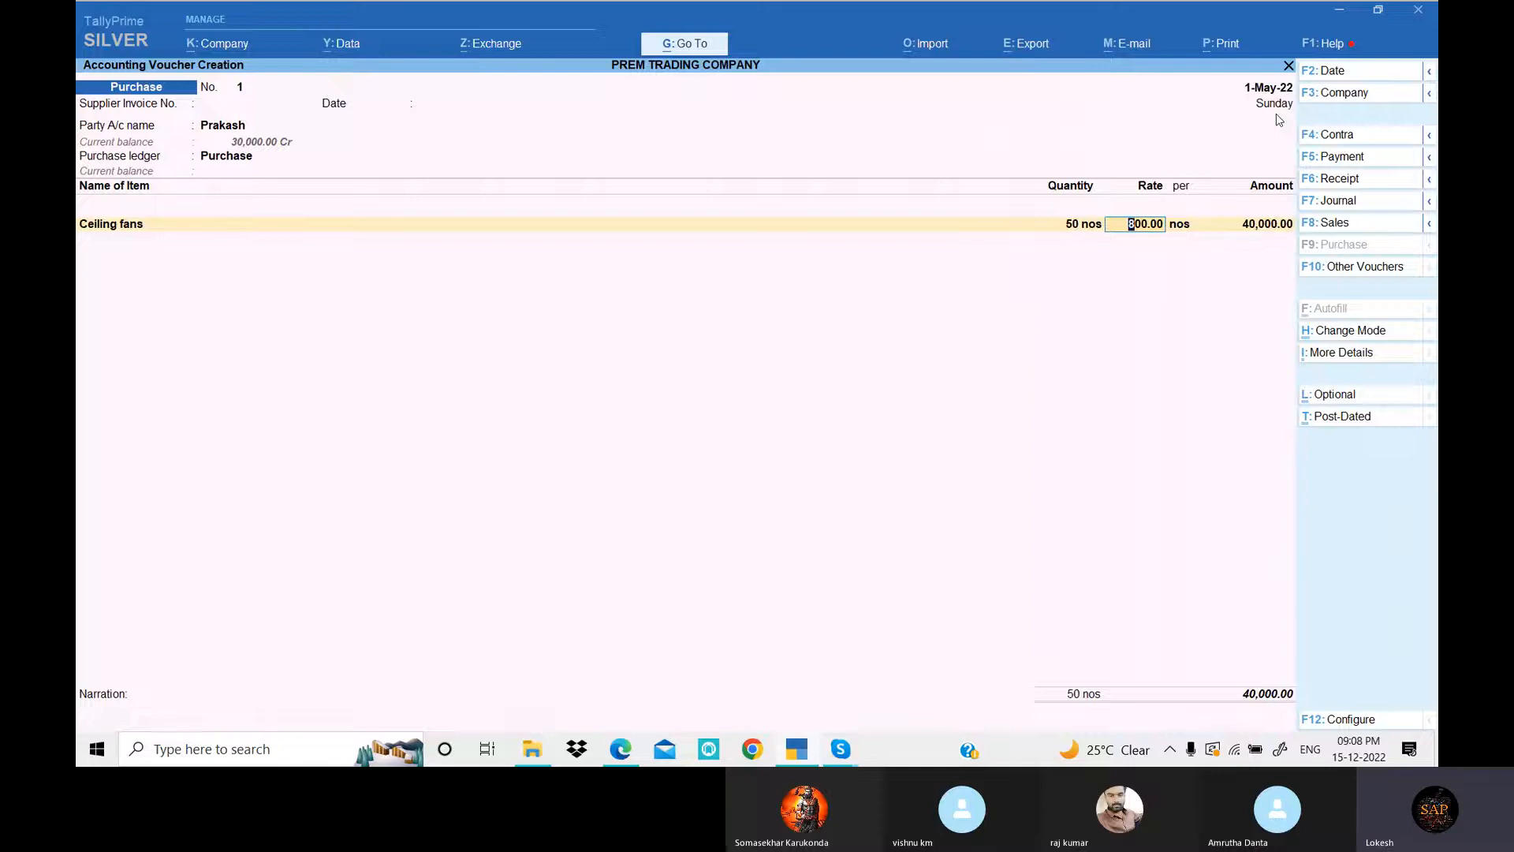
key(Return)
key(Return)
key(Return)
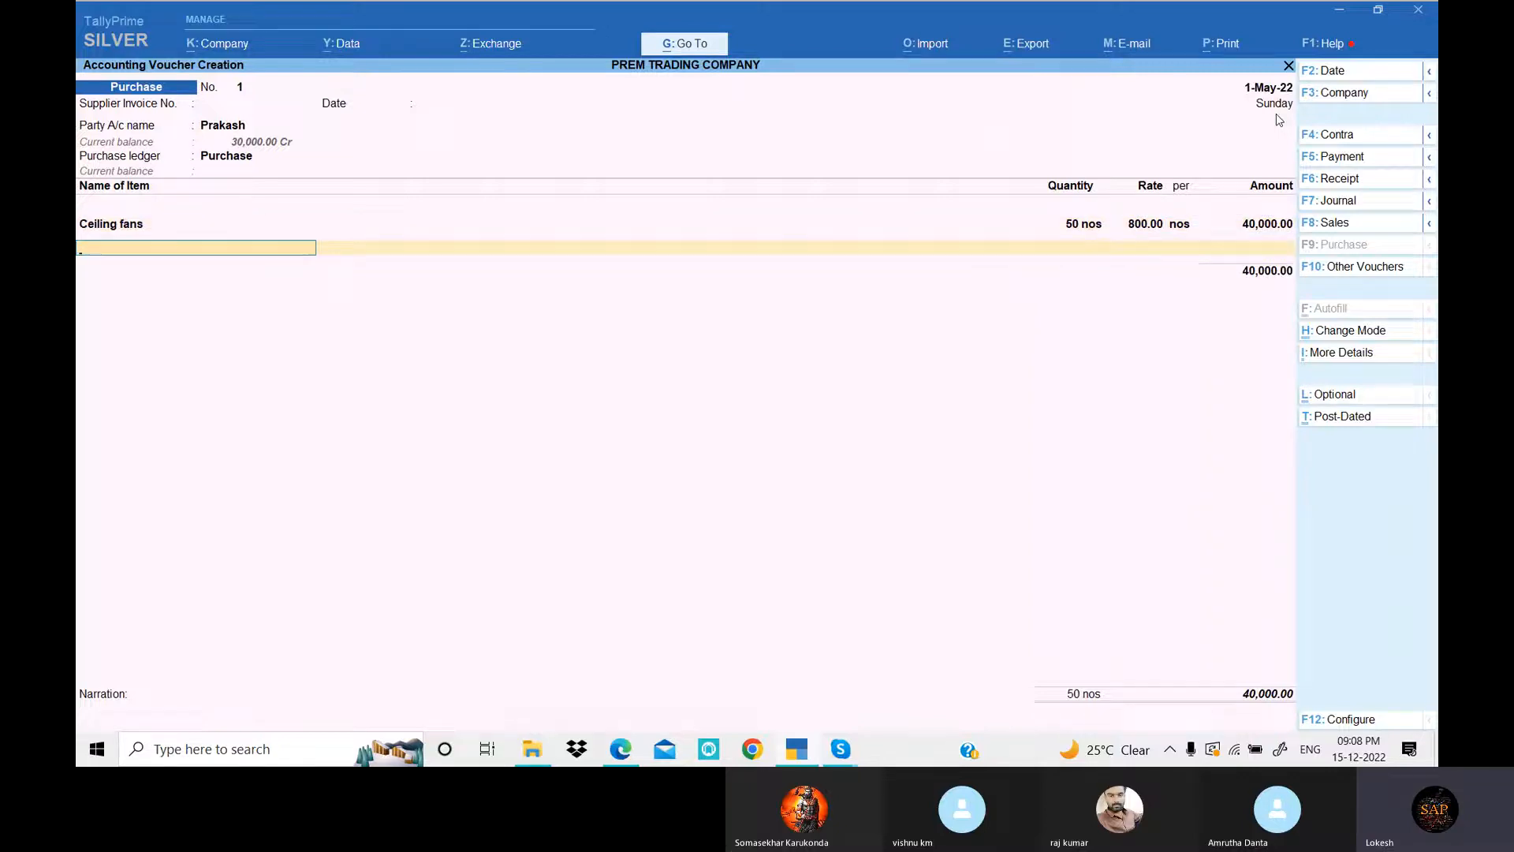
- Add Table fans to the purchase with a quantity of 50 nos at rate 1,000
text(t)
key(Return)
text(50)
key(Return)
key(Return)
key(Return)
key(Return)
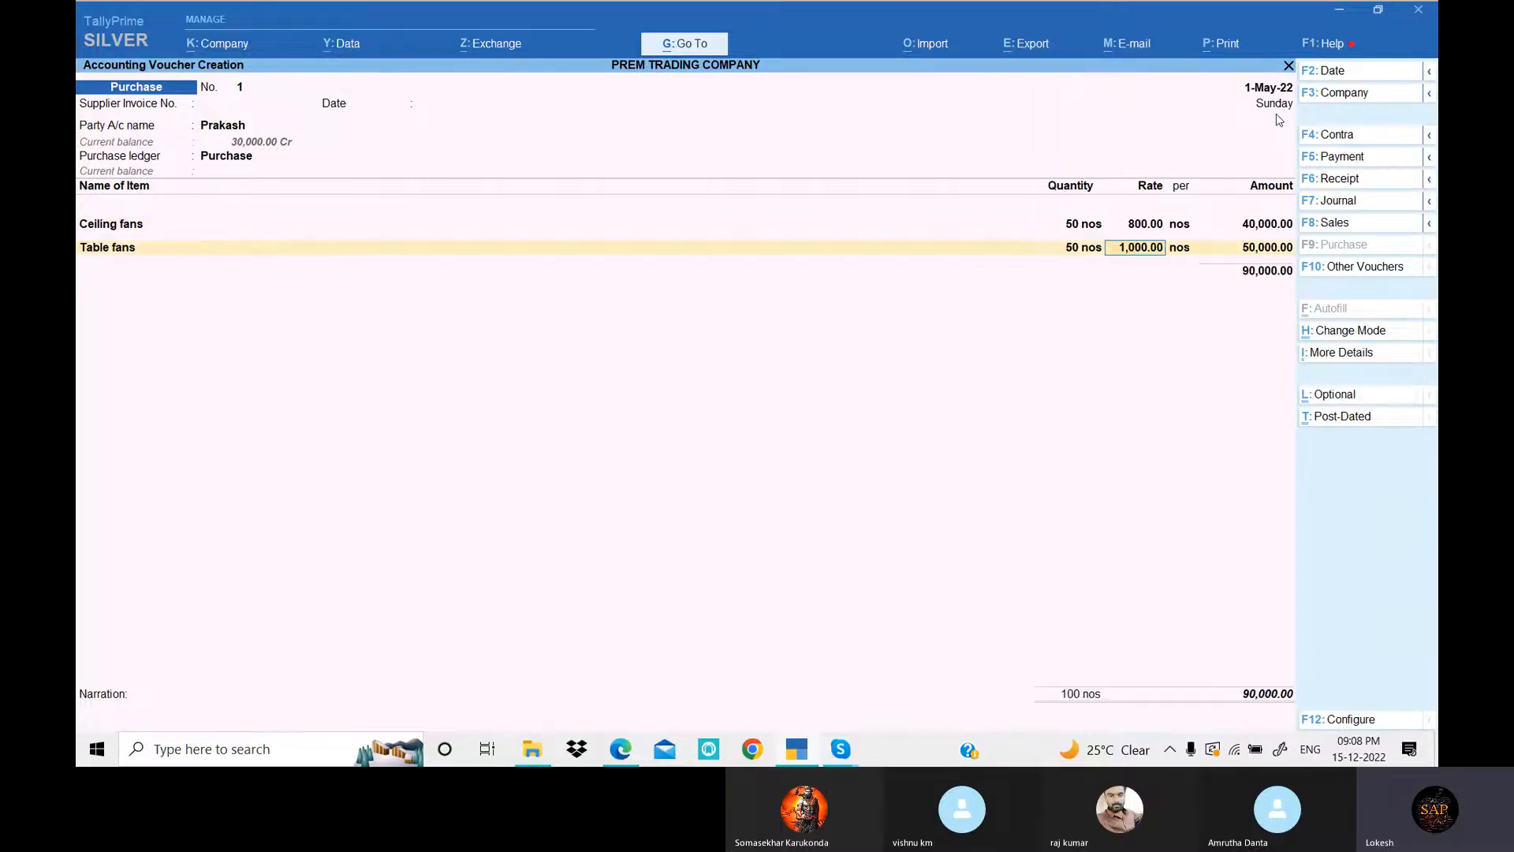
- Check the next item in the PDF and add Mixies to the purchase with 50 nos at rate 1,500
key(alt+Tab)
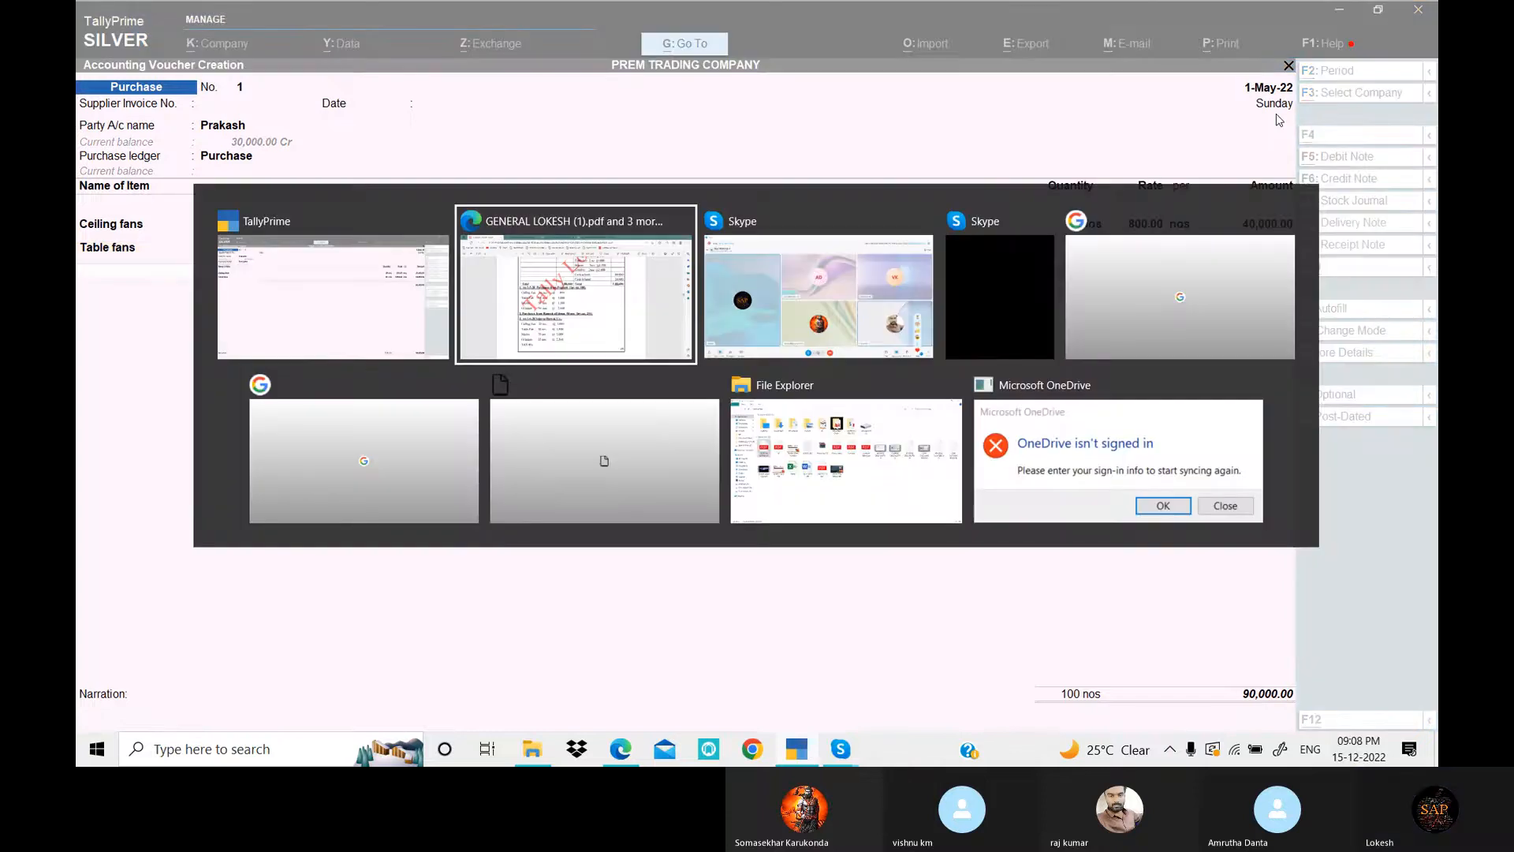
key(alt+Tab)
text(m)
key(Return)
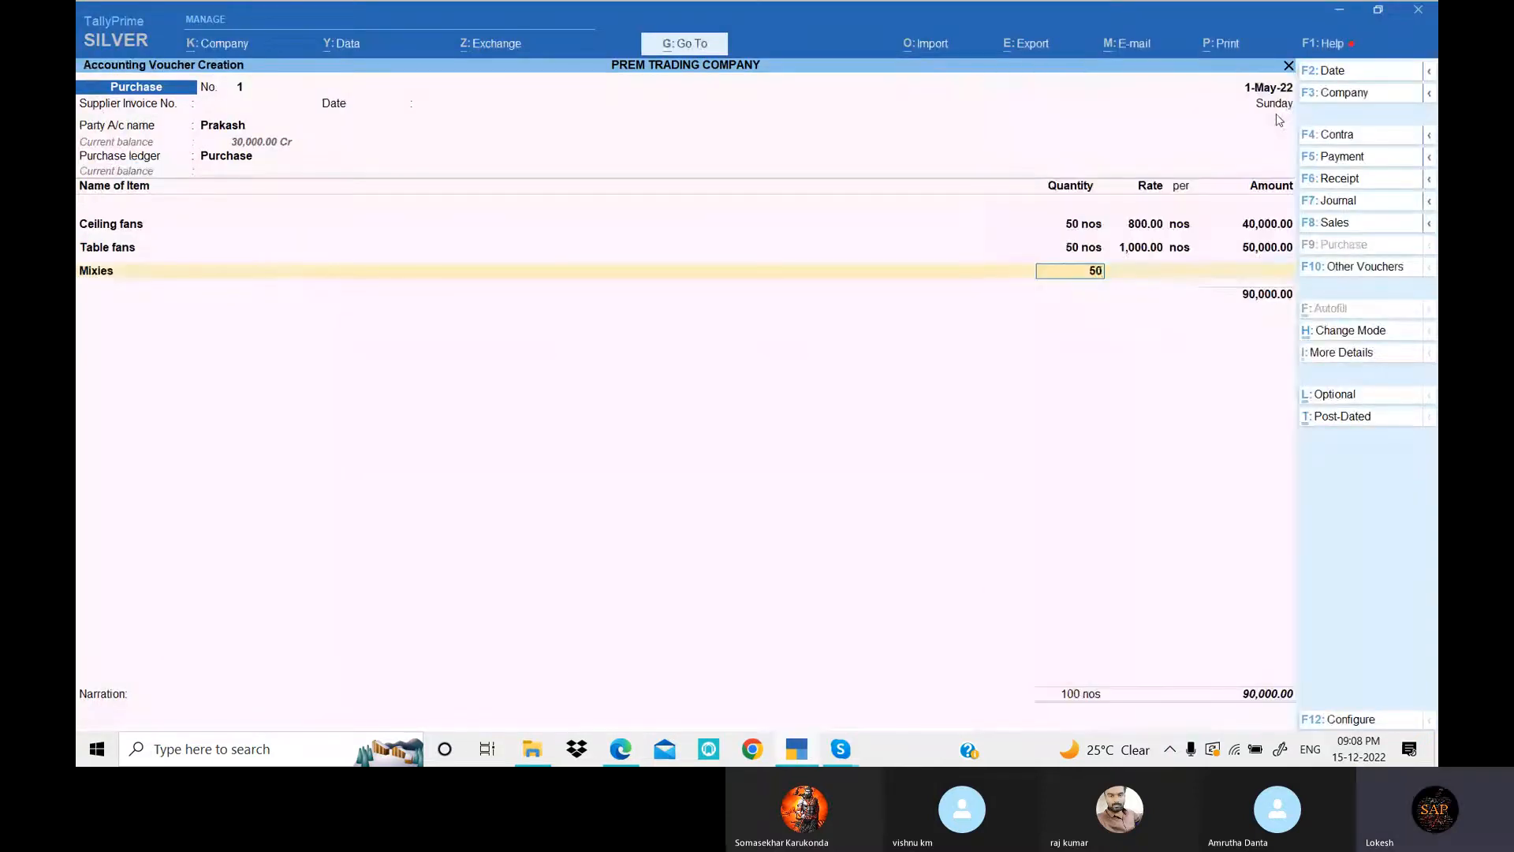
key(Return)
key(Return)
key(Return)
- Add Grinders to the purchase with 50 nos at rate 2,000 and end the item list
key(alt+Tab)
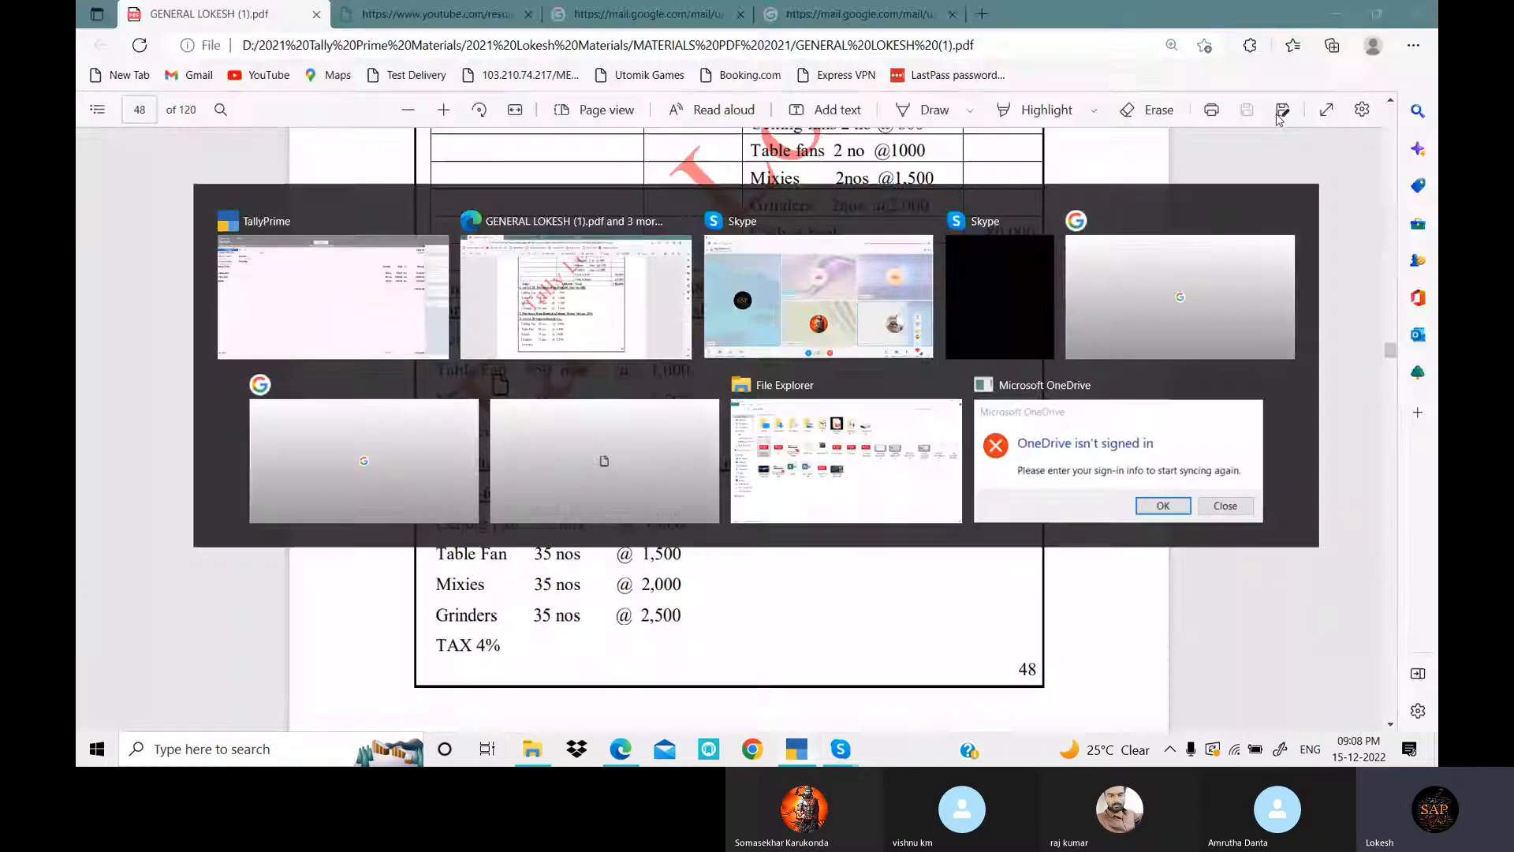
text(g)
key(Return)
text(5)
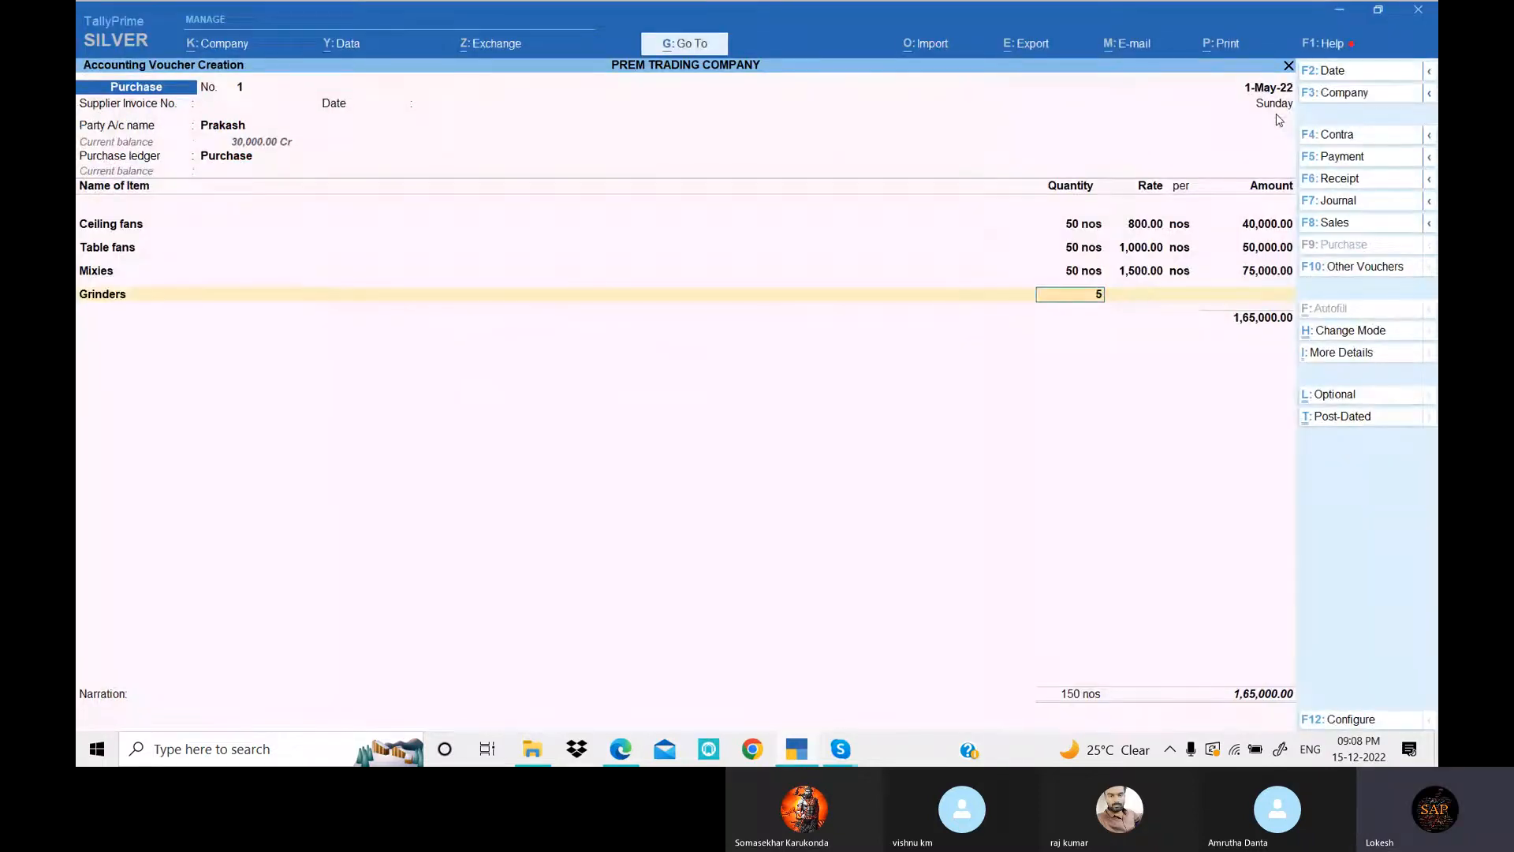
text(0)
key(Return)
key(Return)
key(Return)
key(Return)
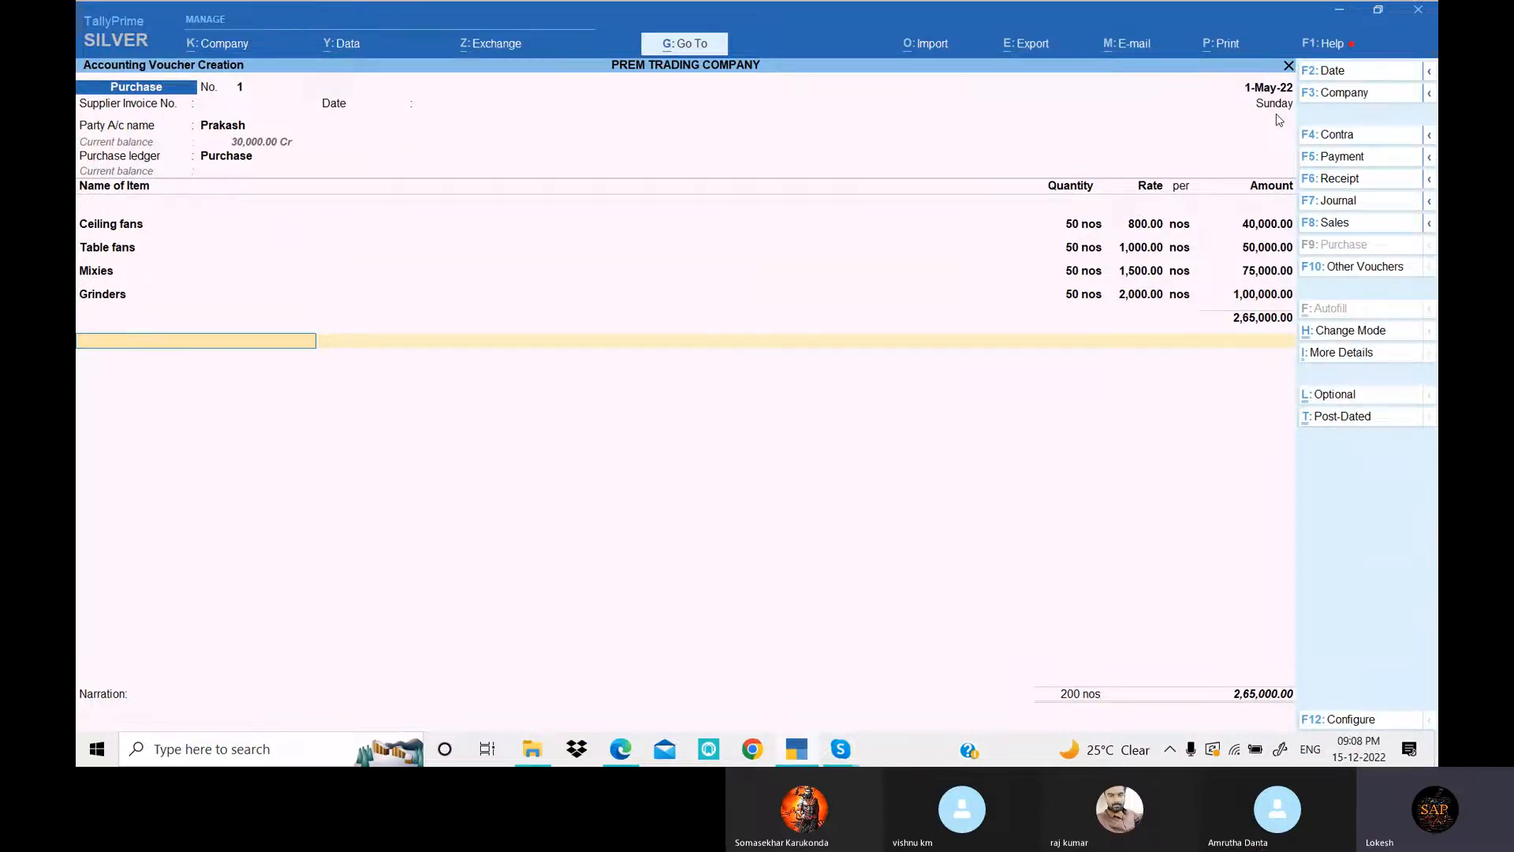
- Leave the narration blank and save the first purchase voucher
key(Return)
key(Return)
key(Return)
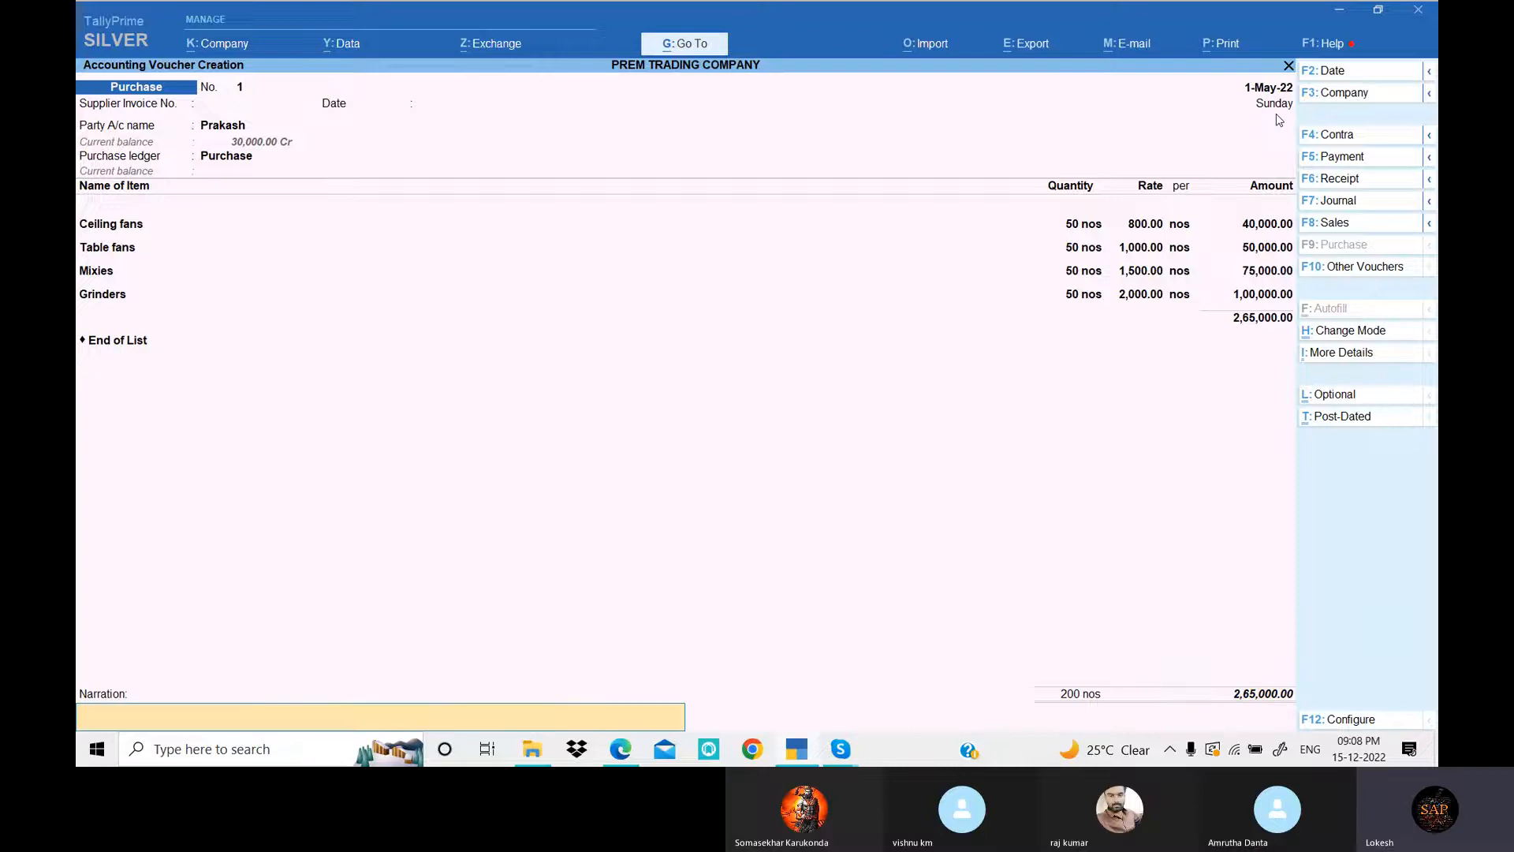
key(Return)
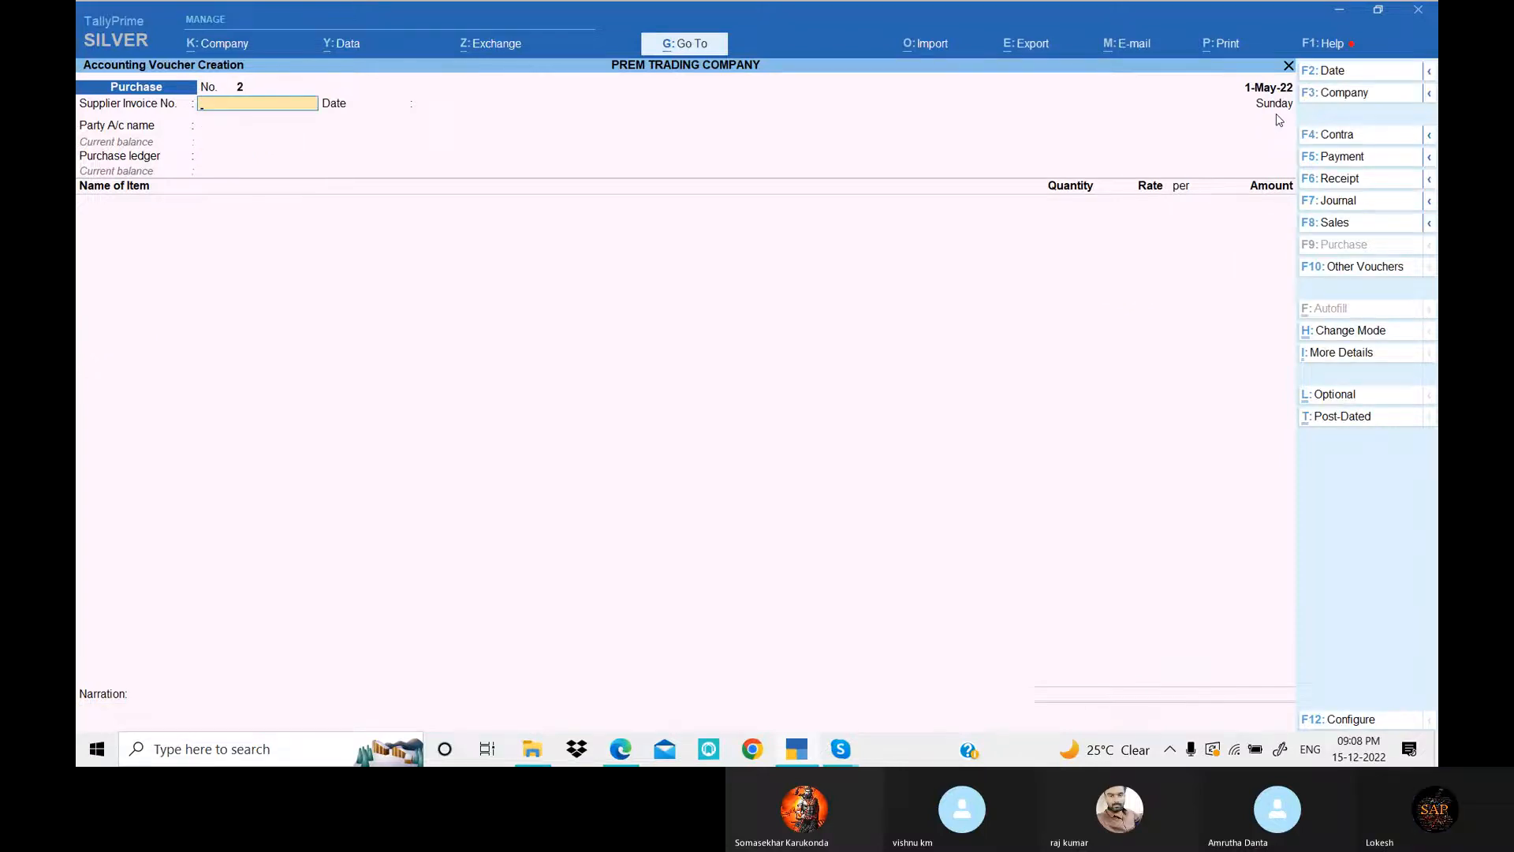
- Check the second purchase in the PDF and select its supplier as the party, leaving the supplier invoice number blank
key(Return)
click(809, 757)
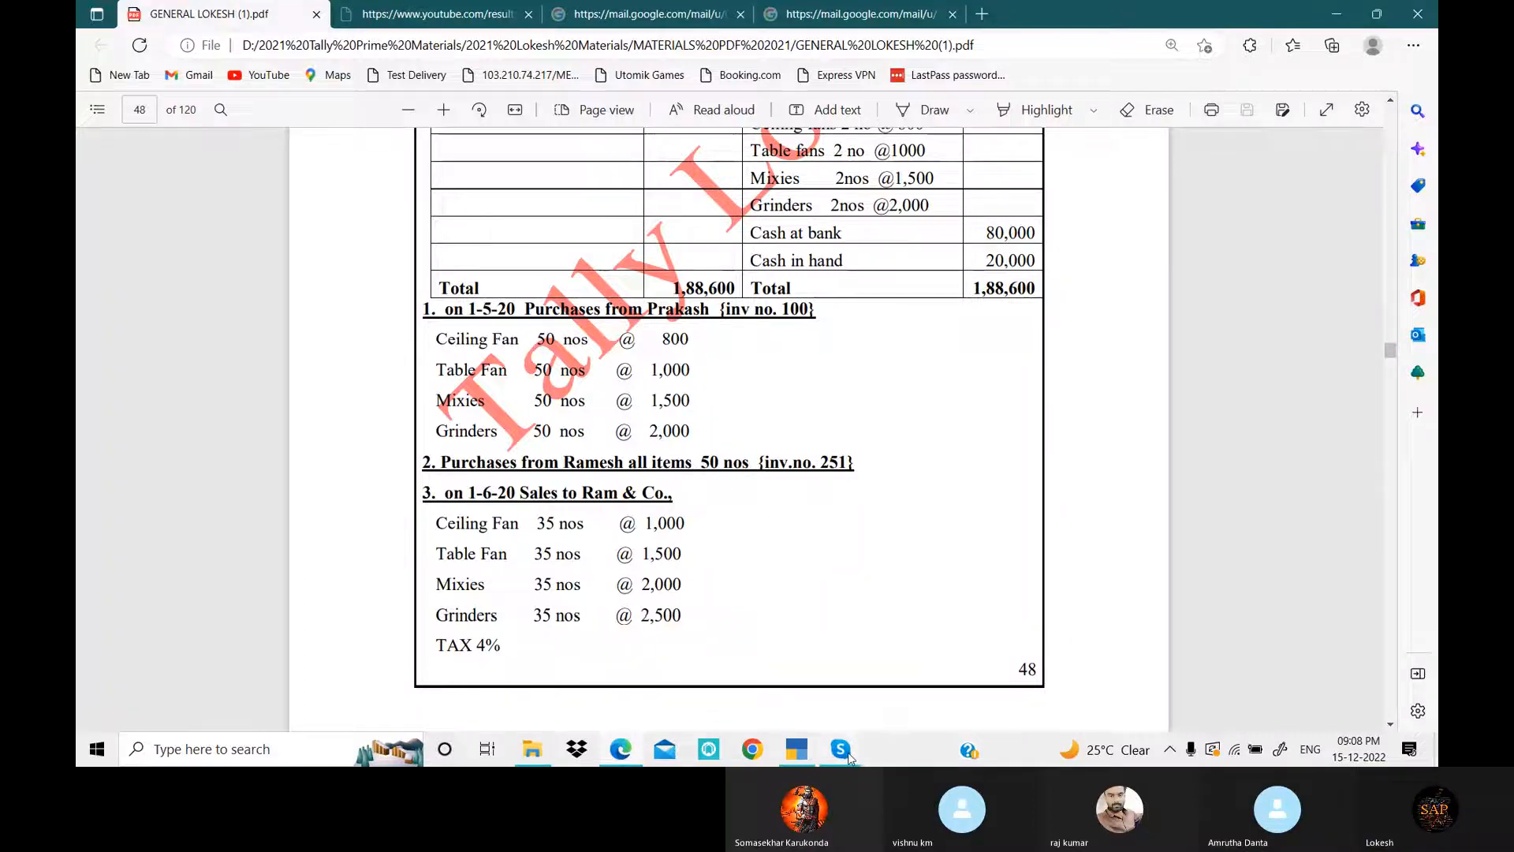
click(802, 756)
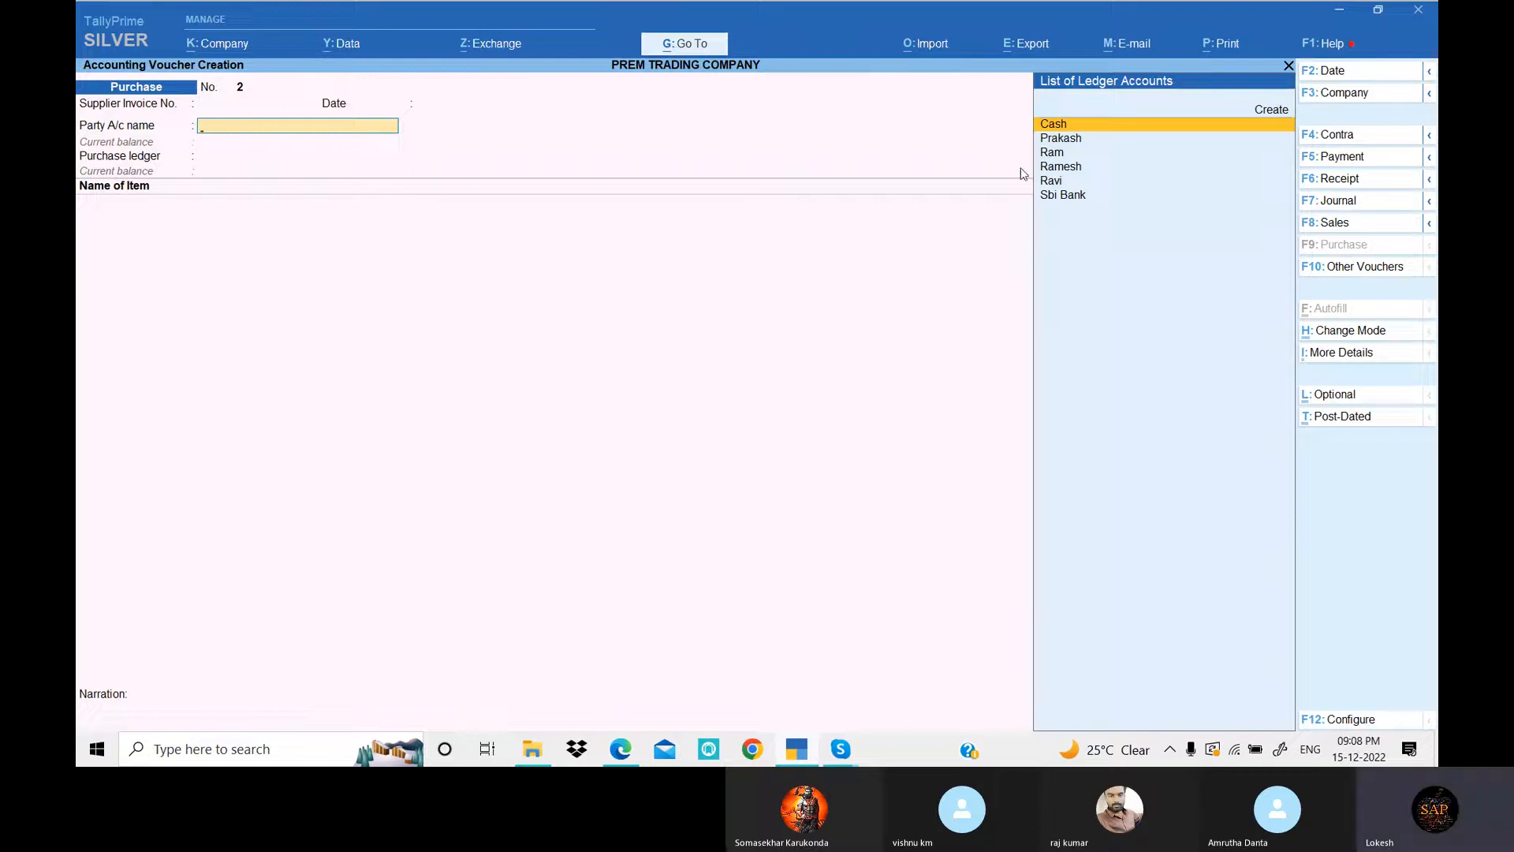
key(Down)
key(Down)
key(Down)
key(Return)
key(Return)
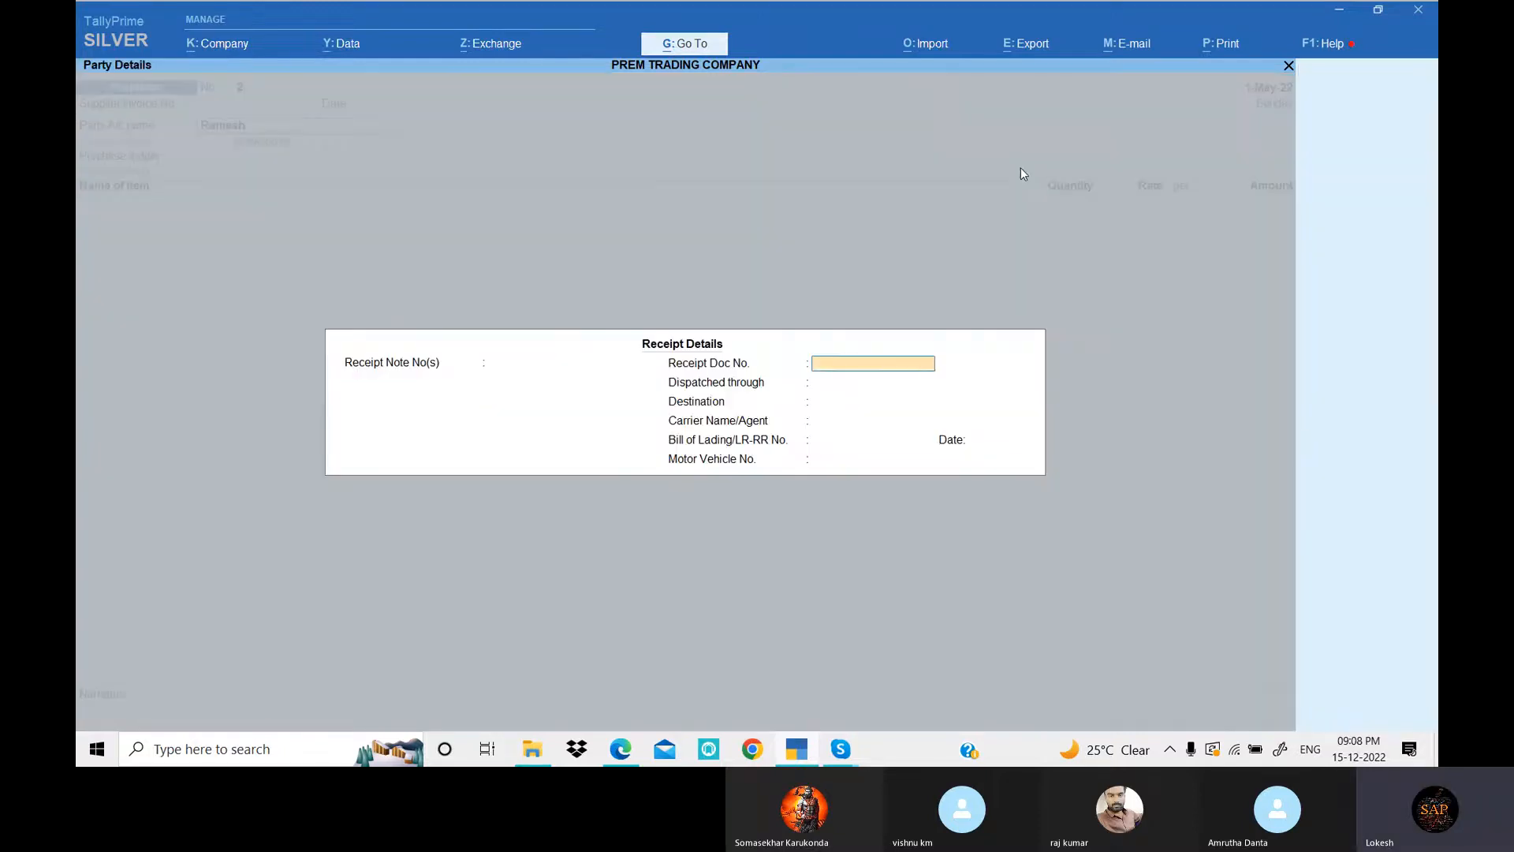
- Leave the receipt and supplier details blank and choose Purchase as the purchase ledger
key(Return)
key(Return)
key(Return)
key(Return)
key(Return)
key(Return)
key(Return)
key(Return)
key(Return)
key(Return)
key(Return)
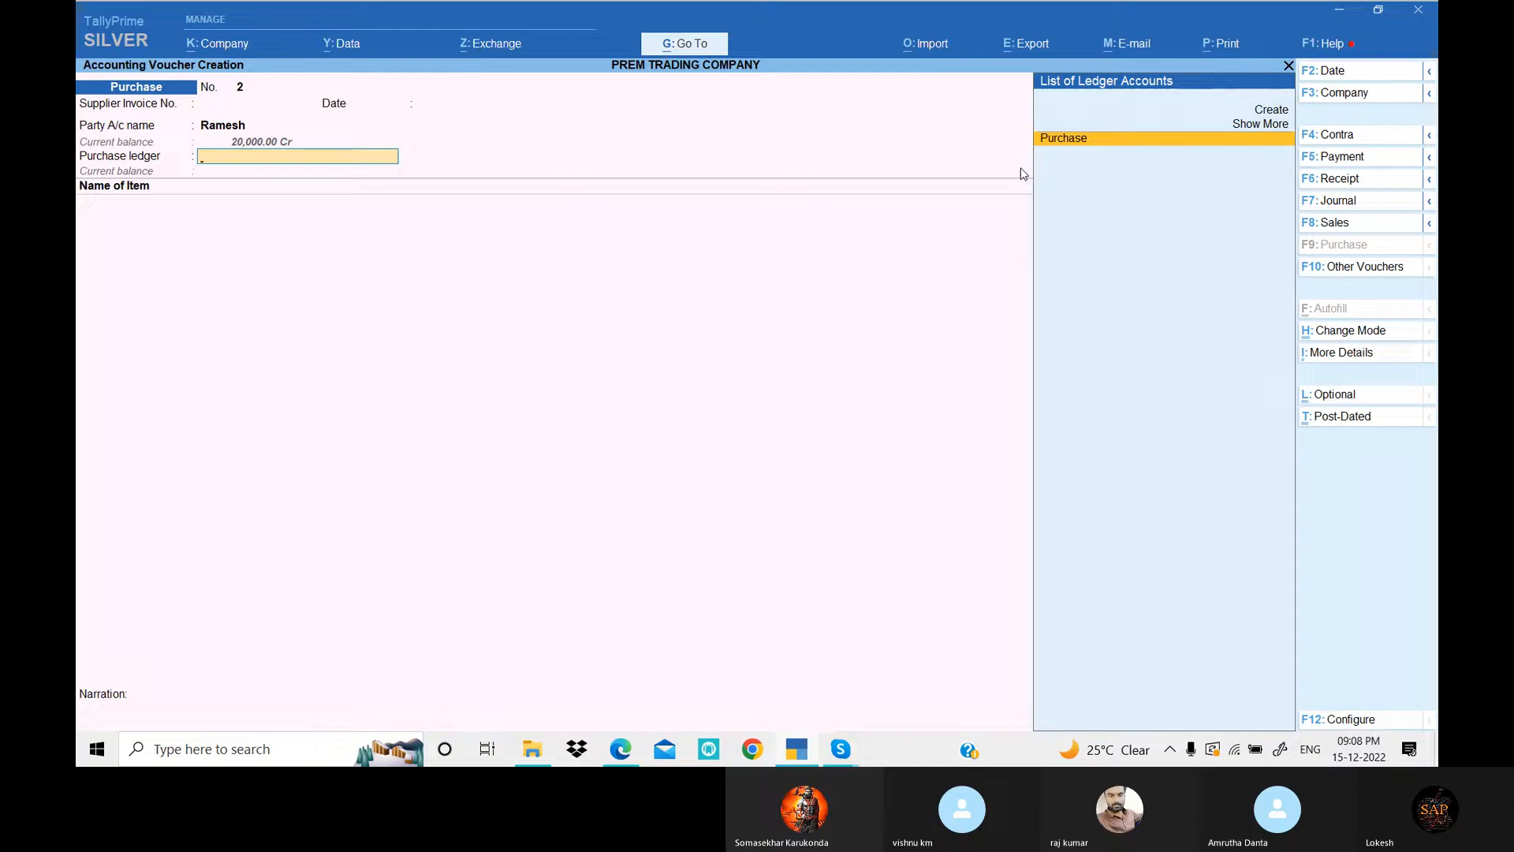
key(Return)
- Add Ceiling fans to the second purchase with 50 nos at rate 800
key(Return)
text(5)
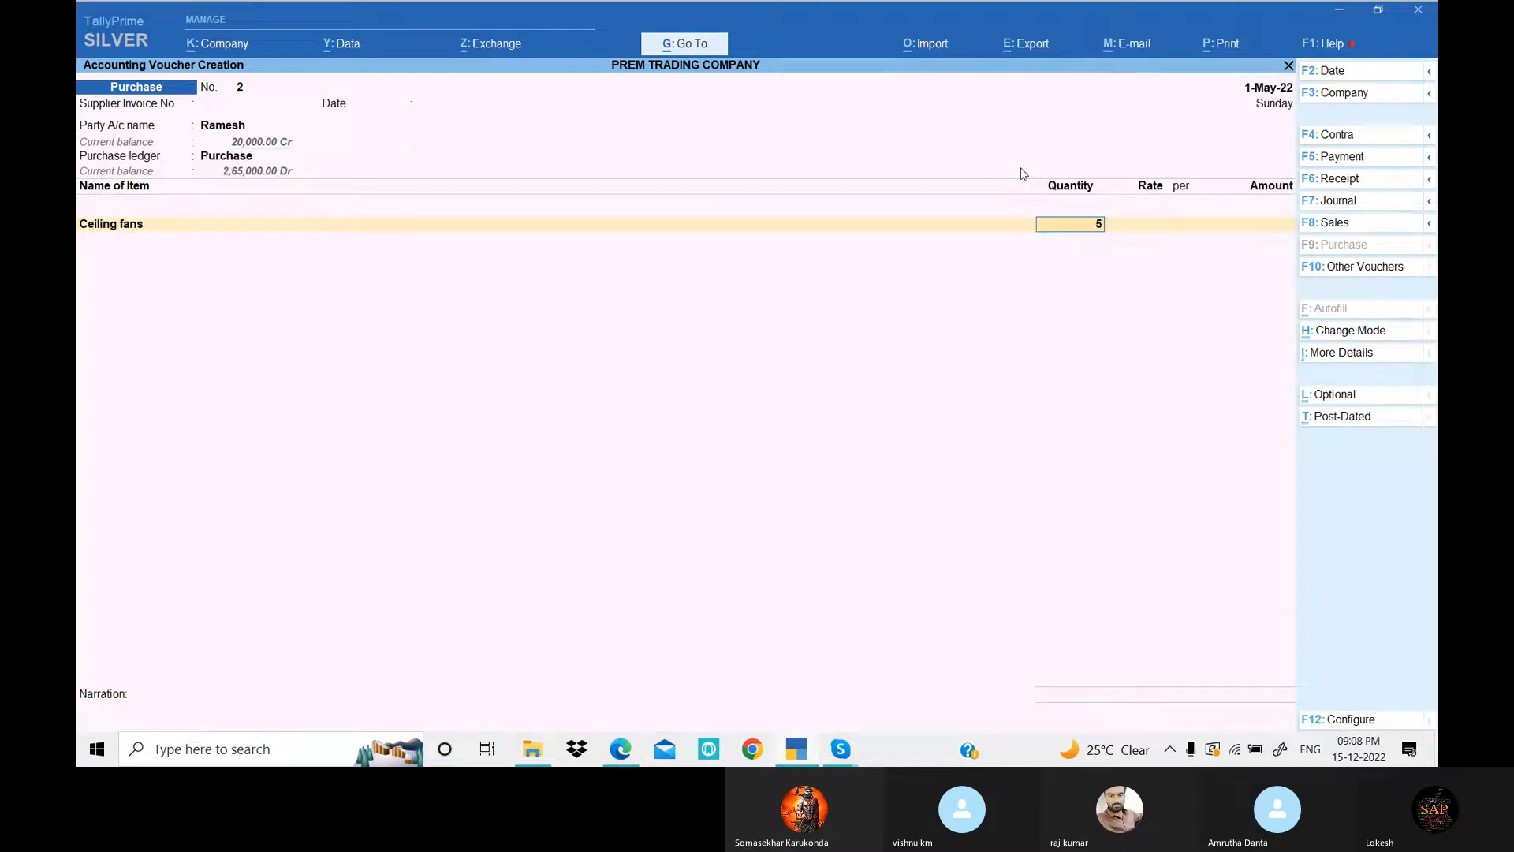
text(0)
key(Return)
key(Return)
key(Return)
- Add Table fans to the second purchase with 50 nos at rate 1,000
text(t)
key(Return)
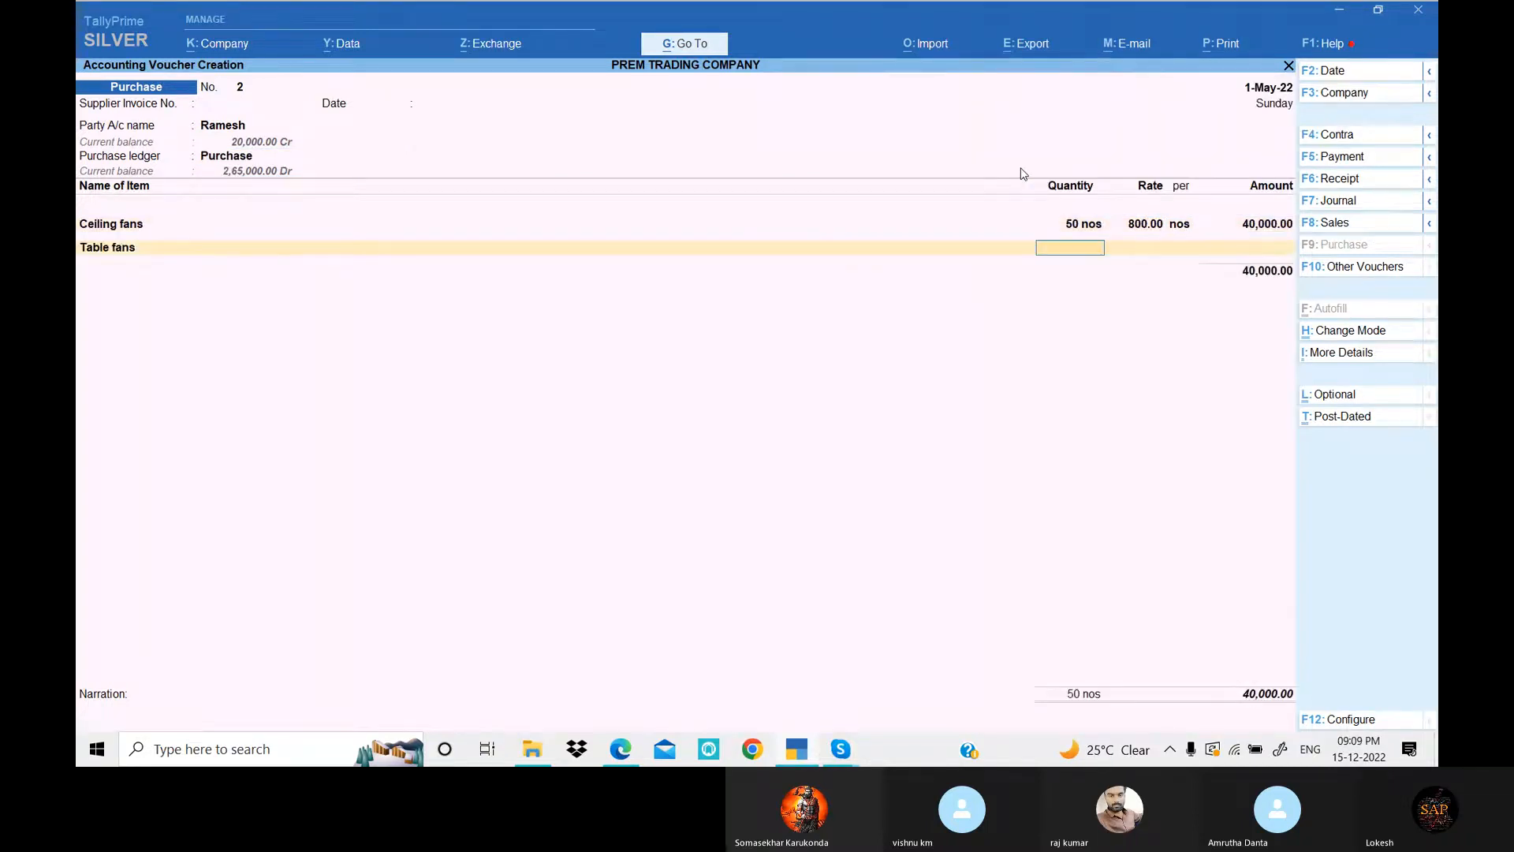
text(1000)
key(Return)
key(Return)
key(Return)
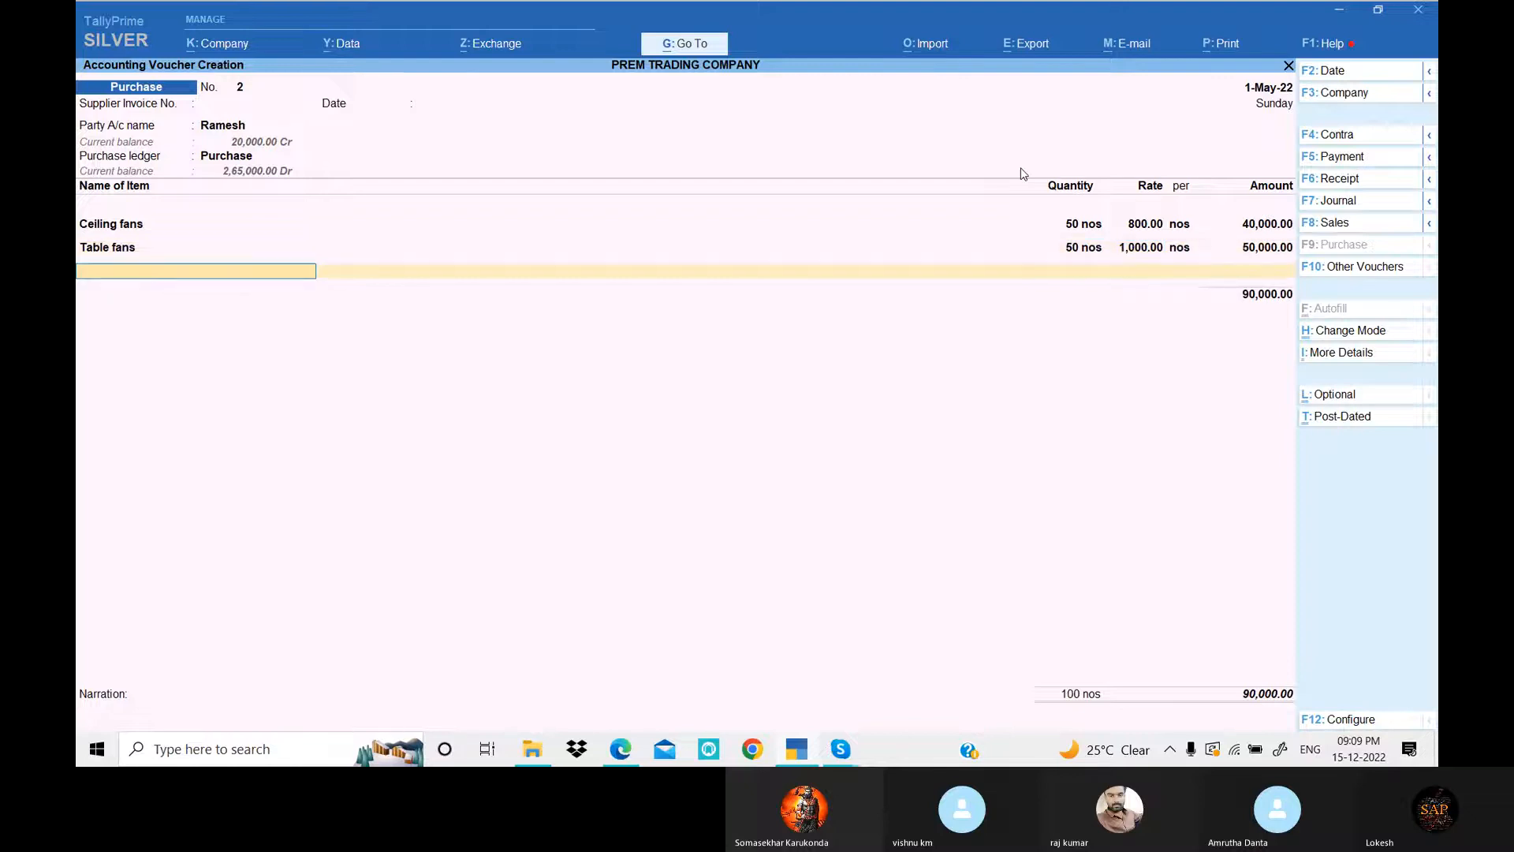
- Check the PDF and add Mixies to the second purchase with 50 nos at rate 1,500
key(alt+Tab)
key(alt+Tab)
text(m)
key(Return)
key(Return)
key(Return)
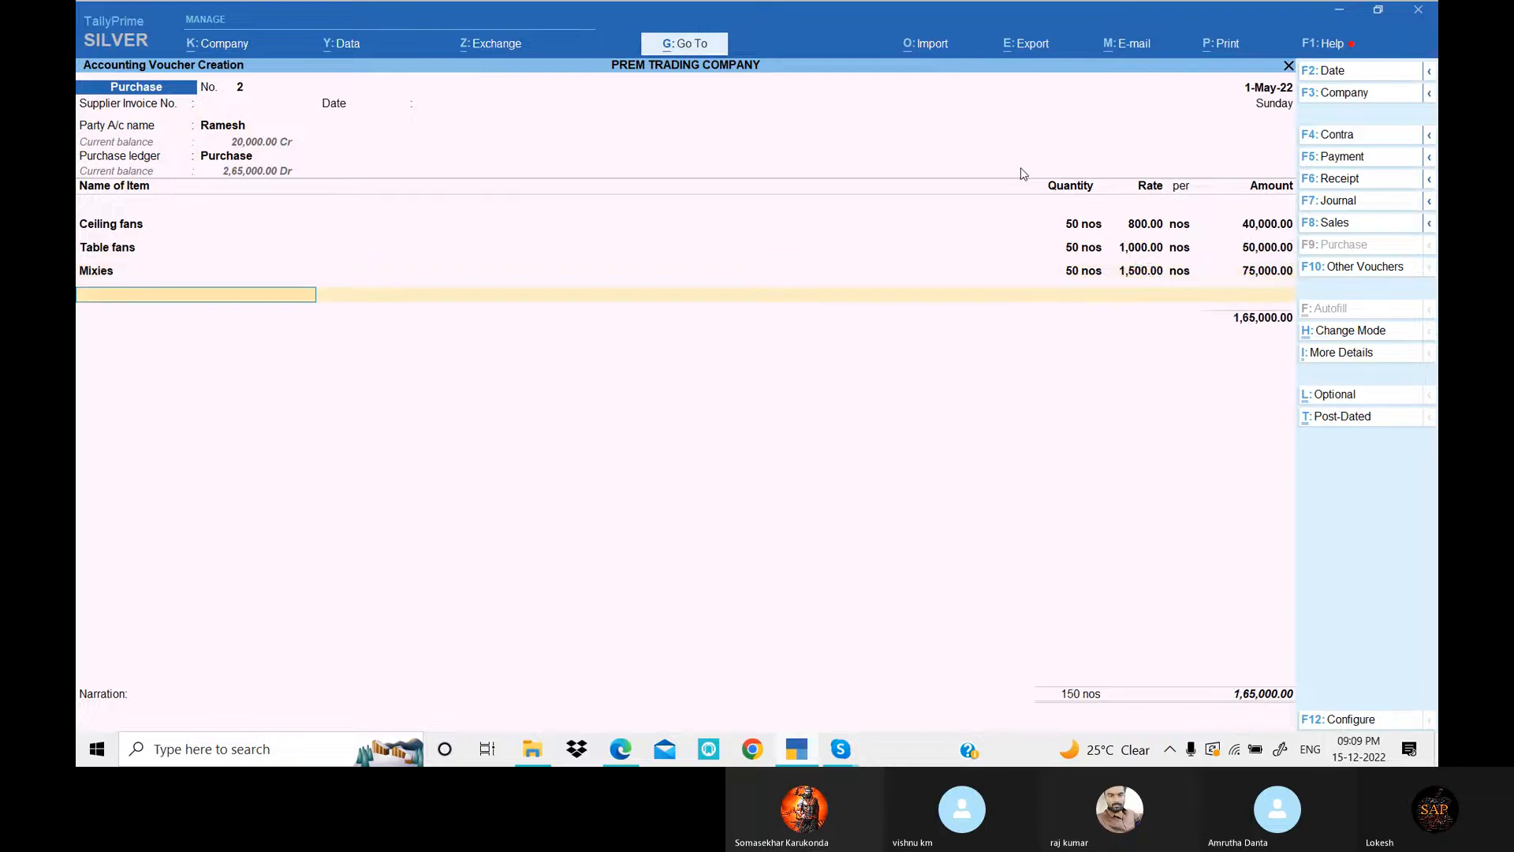
- Check the PDF and add Grinders to the second purchase with 50 nos at rate 2,000
key(alt+Tab)
key(alt+Tab)
text(g)
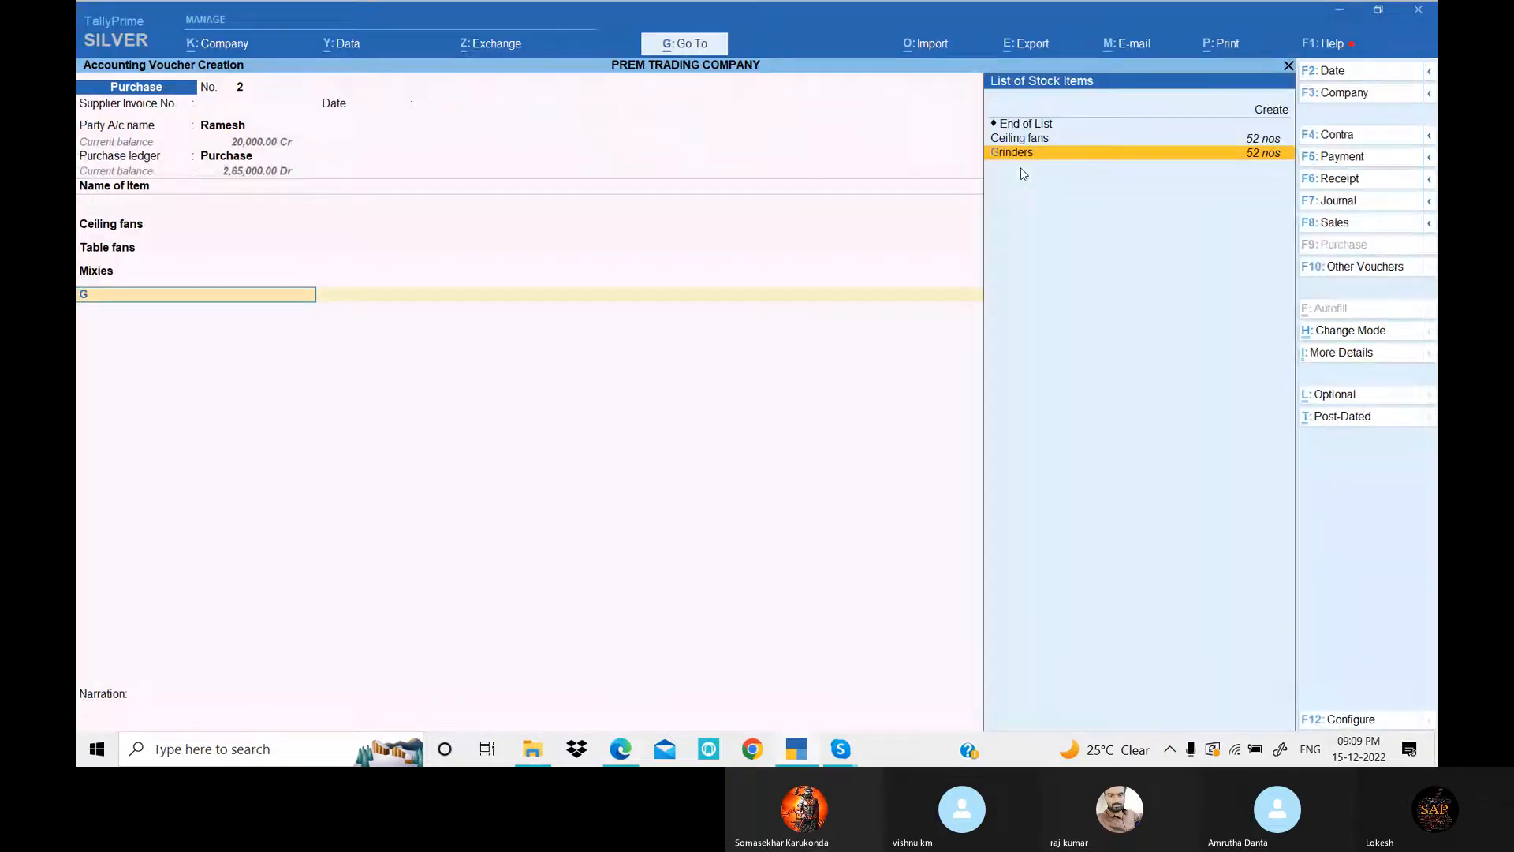
key(Return)
text(50)
key(Return)
key(Return)
key(Return)
key(Return)
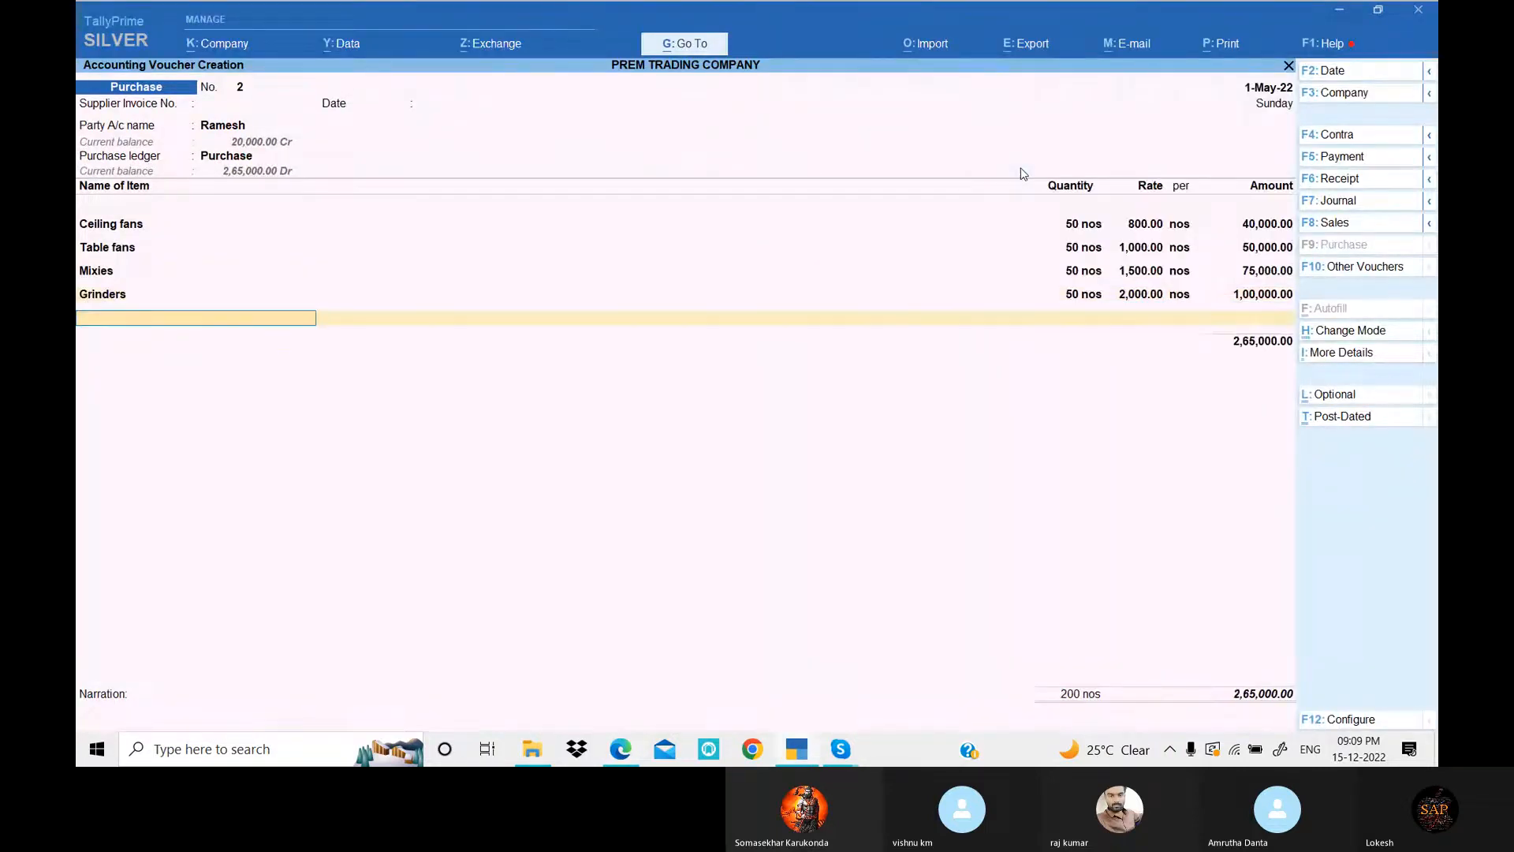
- End the item list and save the second purchase voucher without a narration
key(Return)
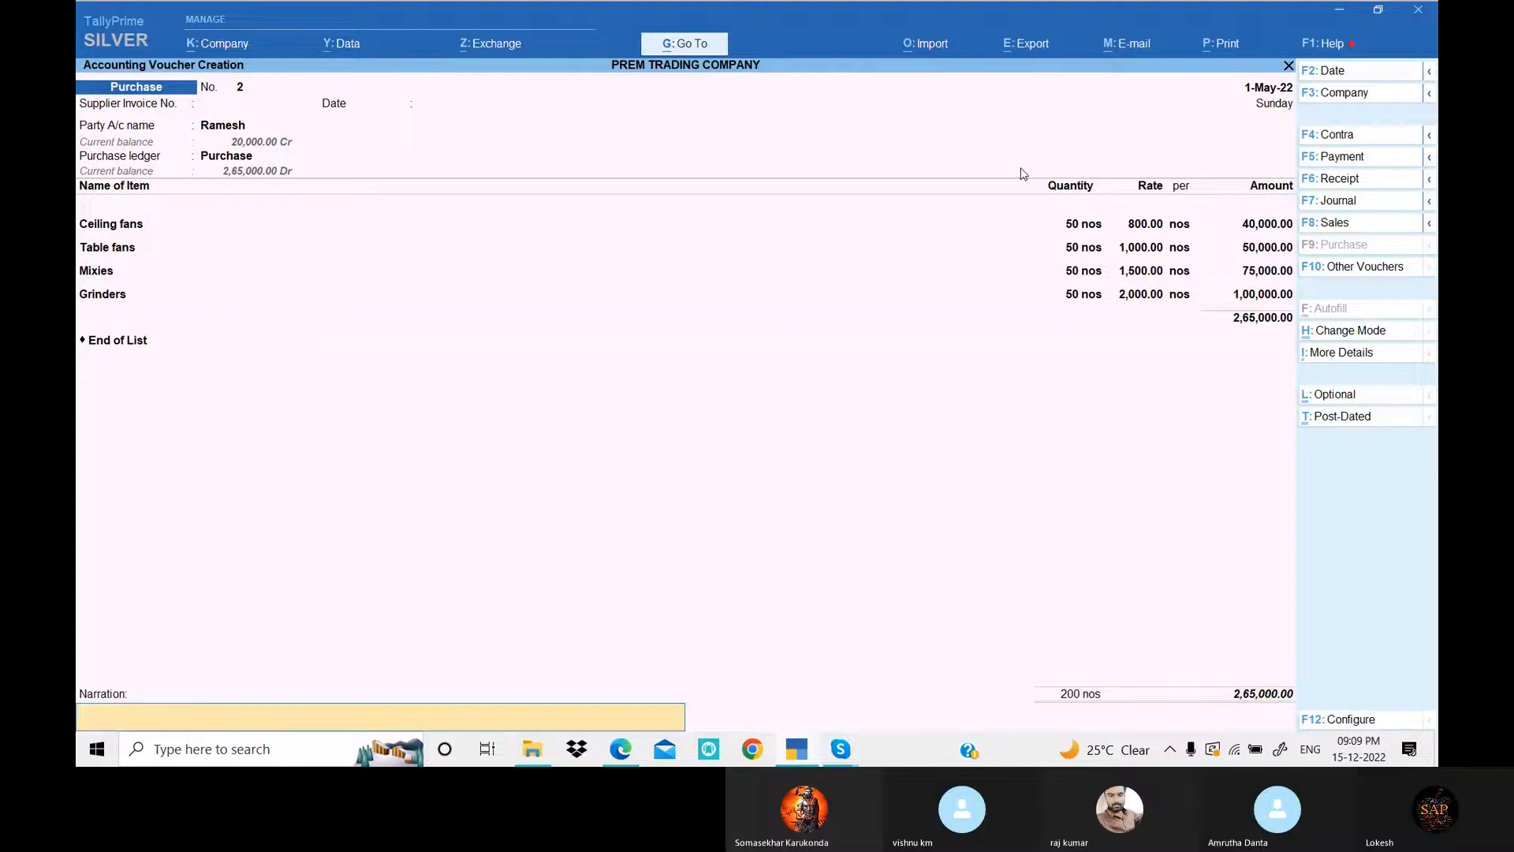
key(Return)
key(Return)
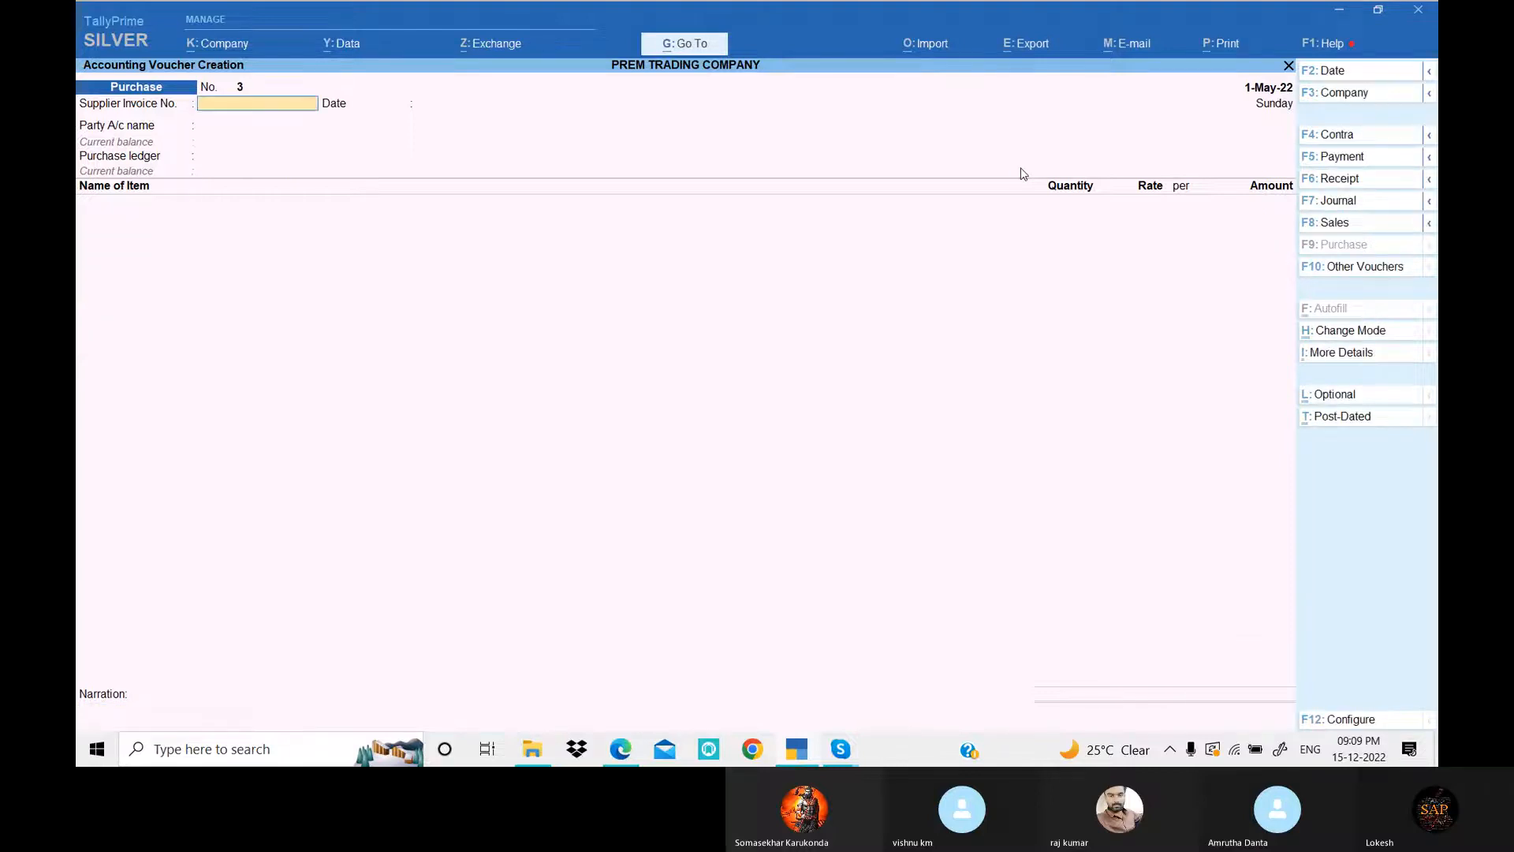
- Compare the purchase rate of each item with its selling rate in the PDF's sales entry
key(alt)
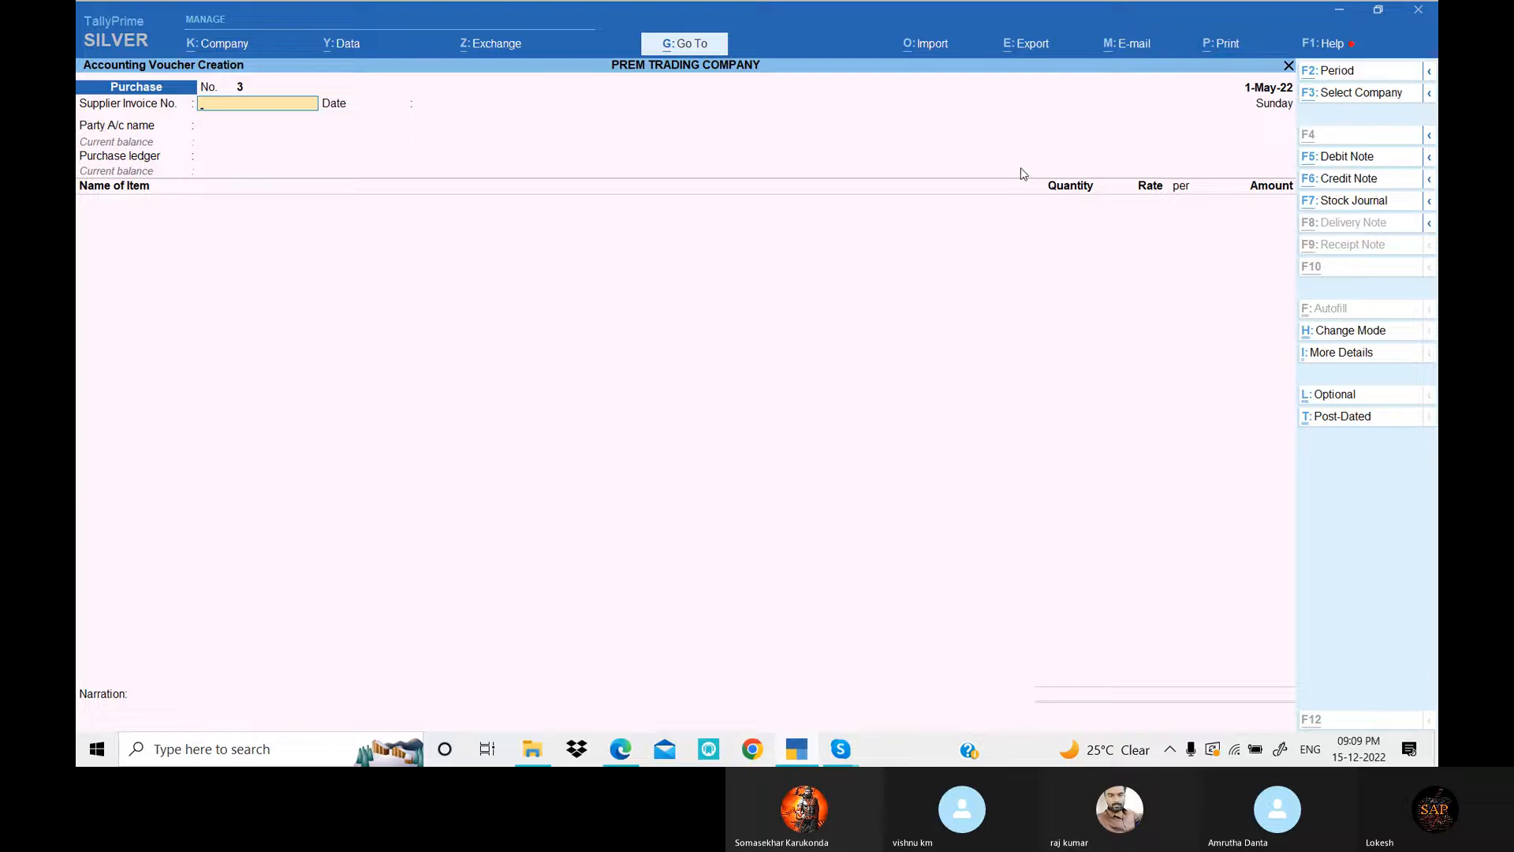
key(alt+Tab)
scroll(586, 320, down, 2)
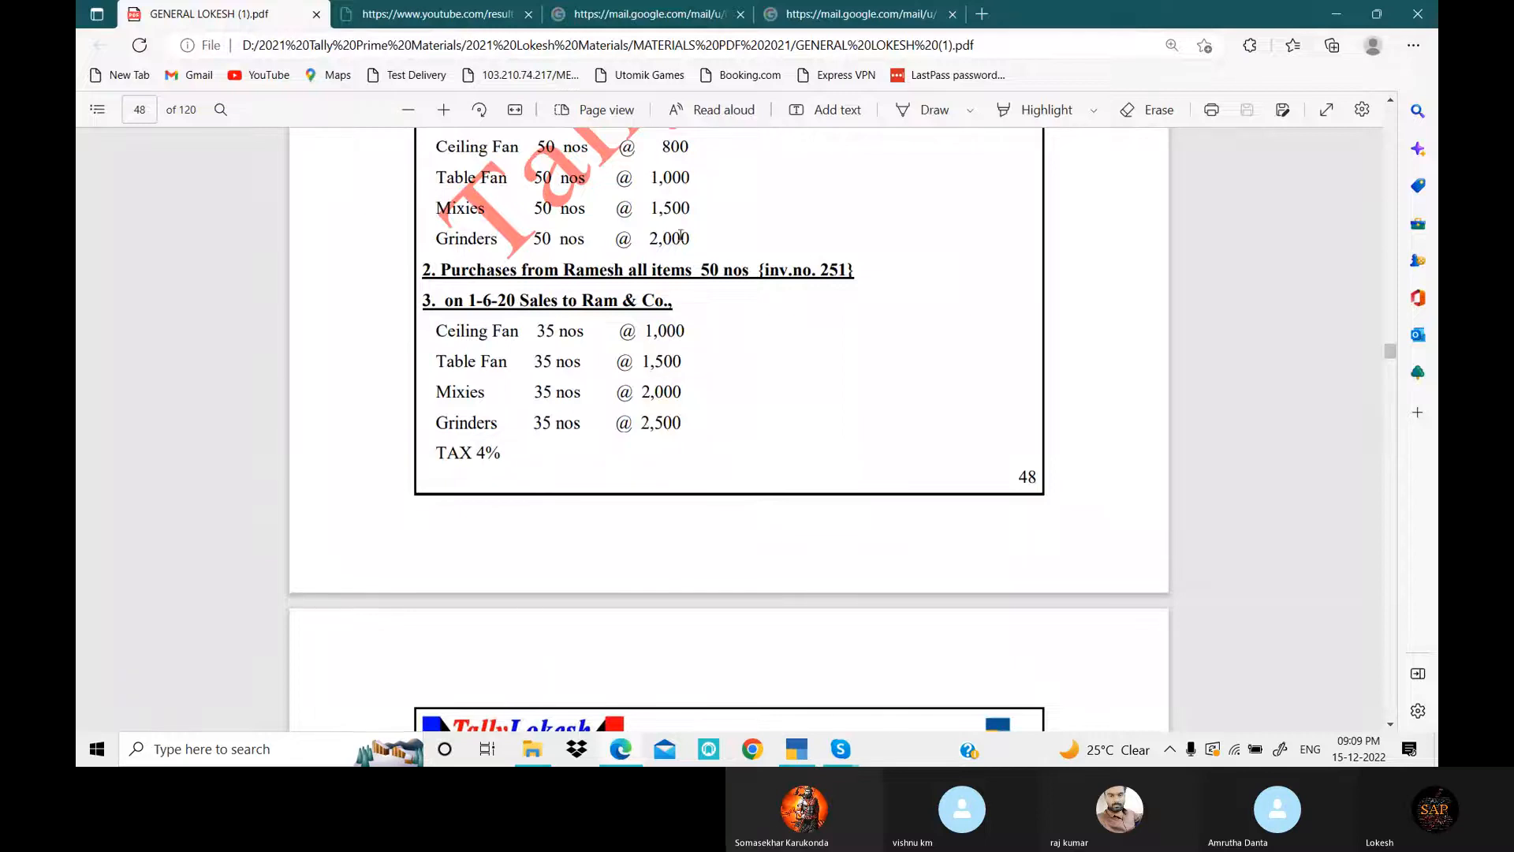
double_click(663, 149)
drag(645, 331, 684, 331)
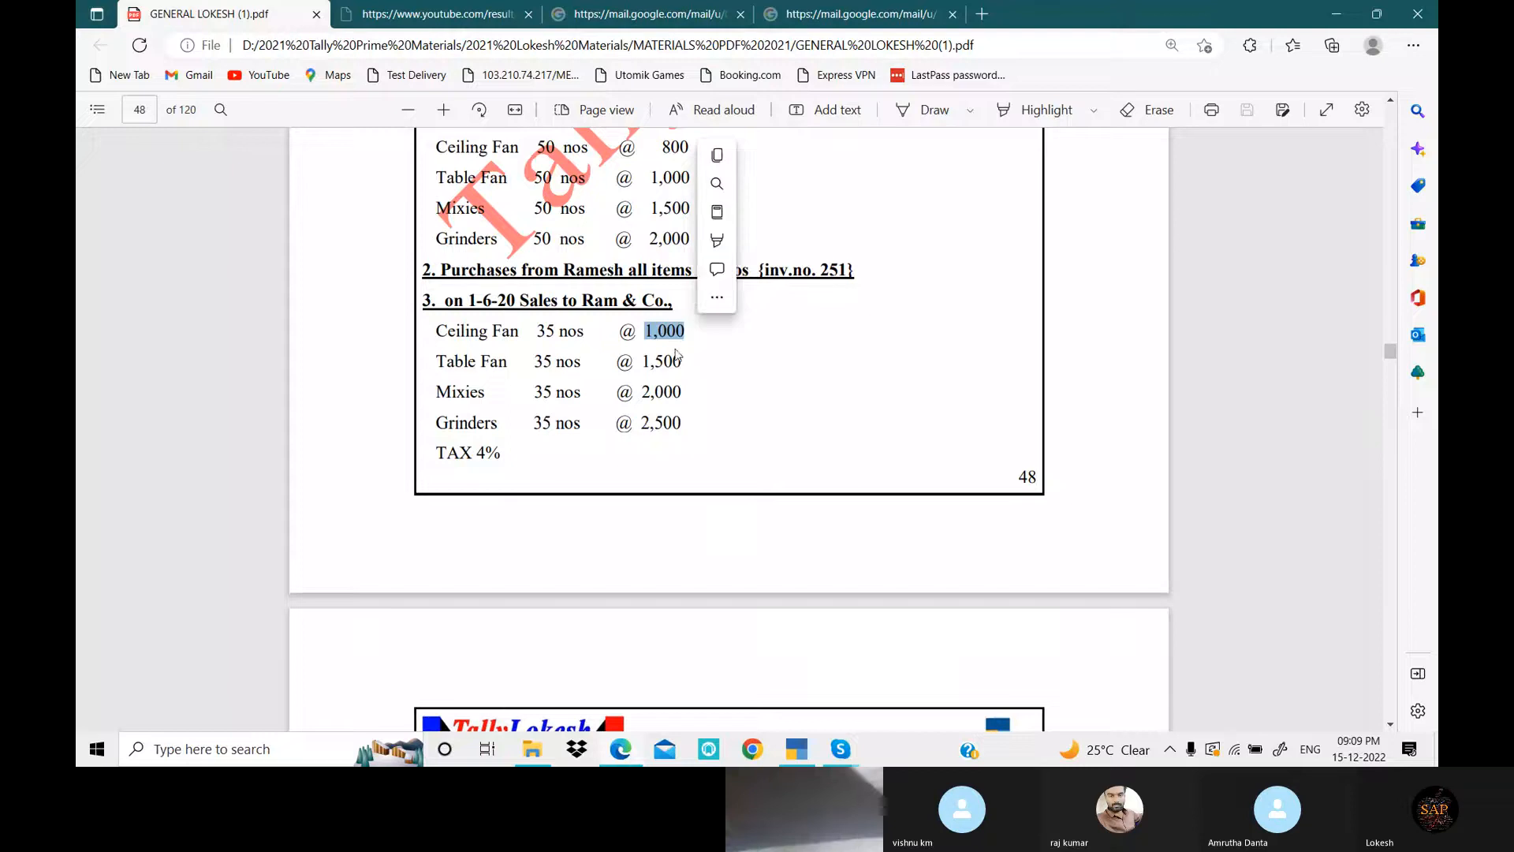
drag(649, 179, 690, 179)
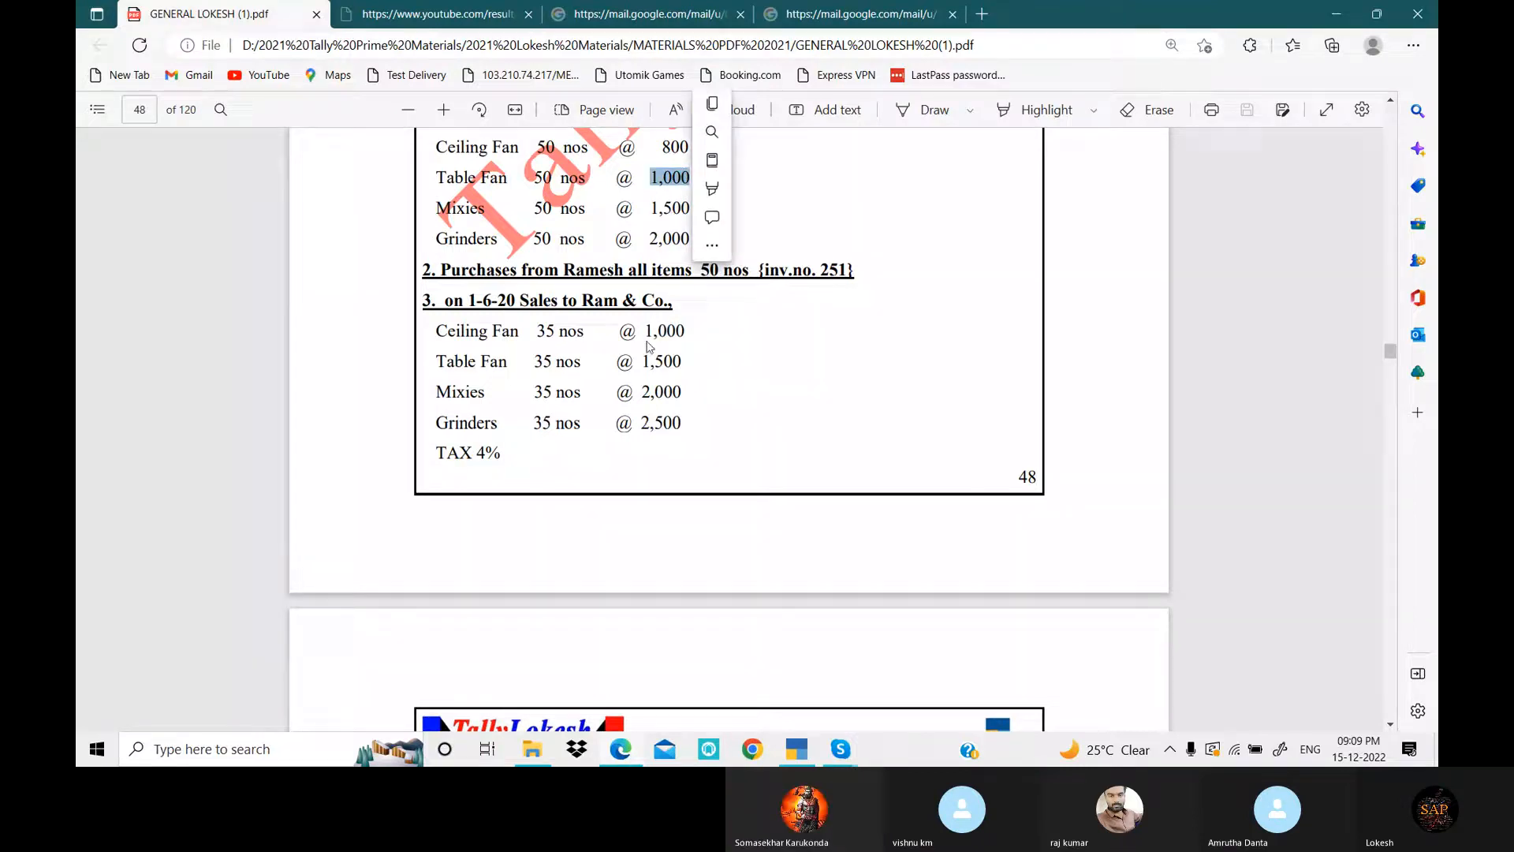
mouse_move(644, 362)
mouse_down()
mouse_move(701, 365)
mouse_move(672, 361)
mouse_up()
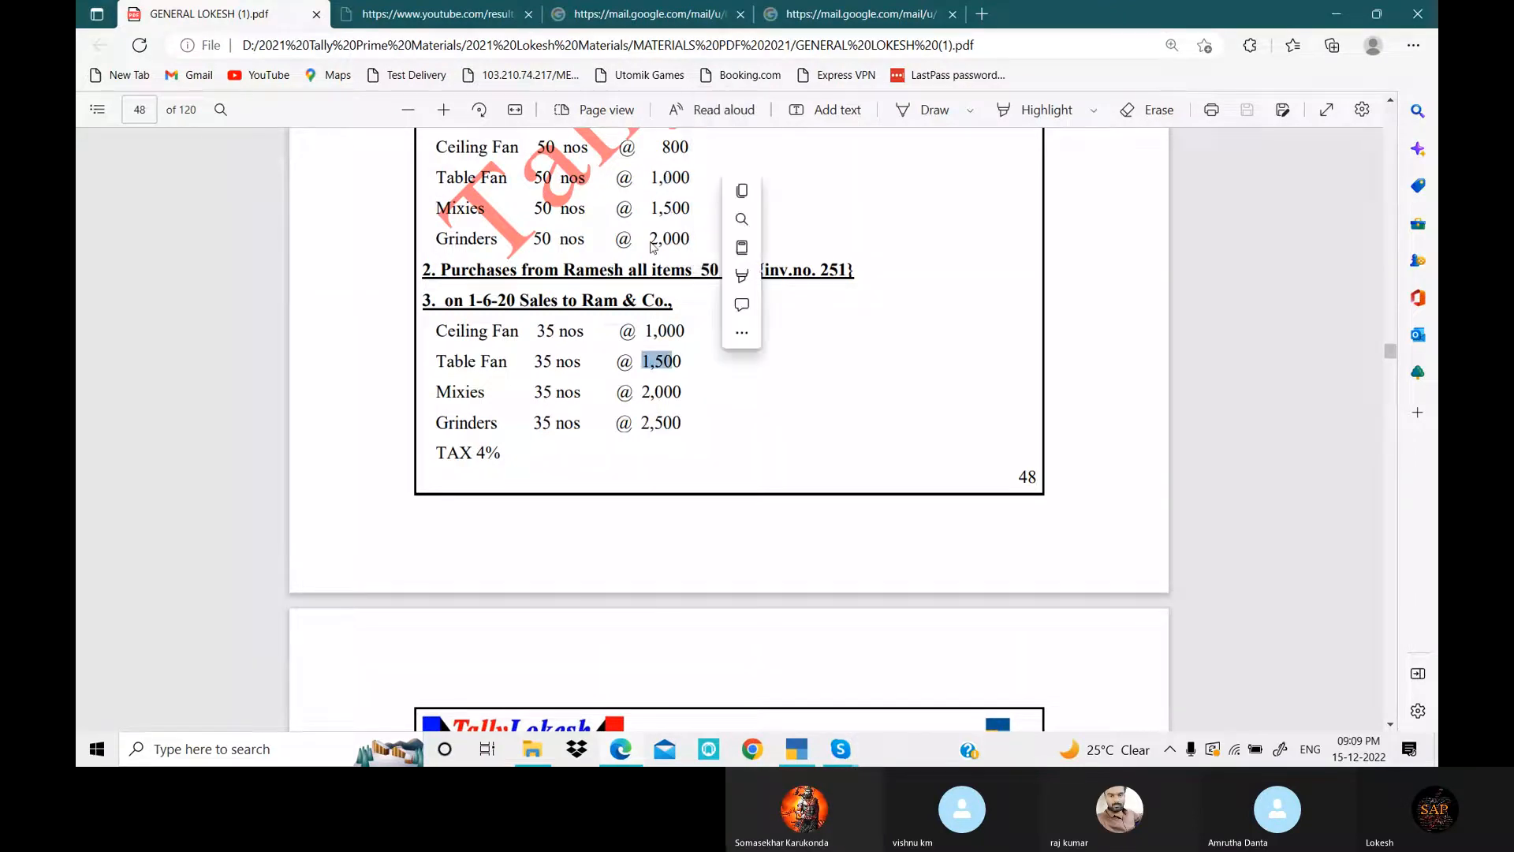
drag(652, 207, 694, 209)
drag(643, 392, 694, 393)
drag(649, 239, 692, 239)
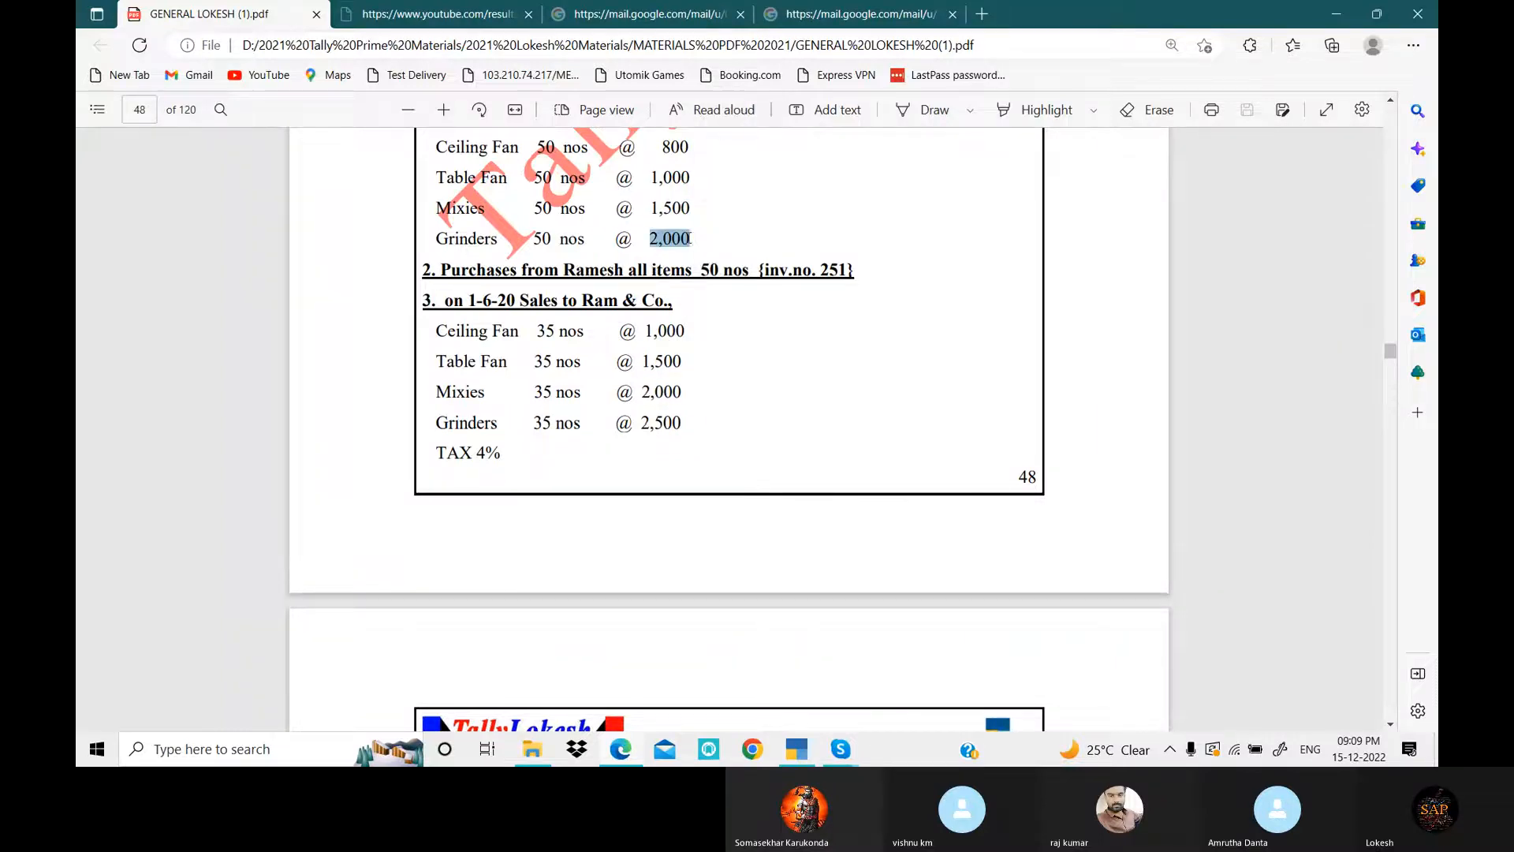
drag(643, 428, 684, 426)
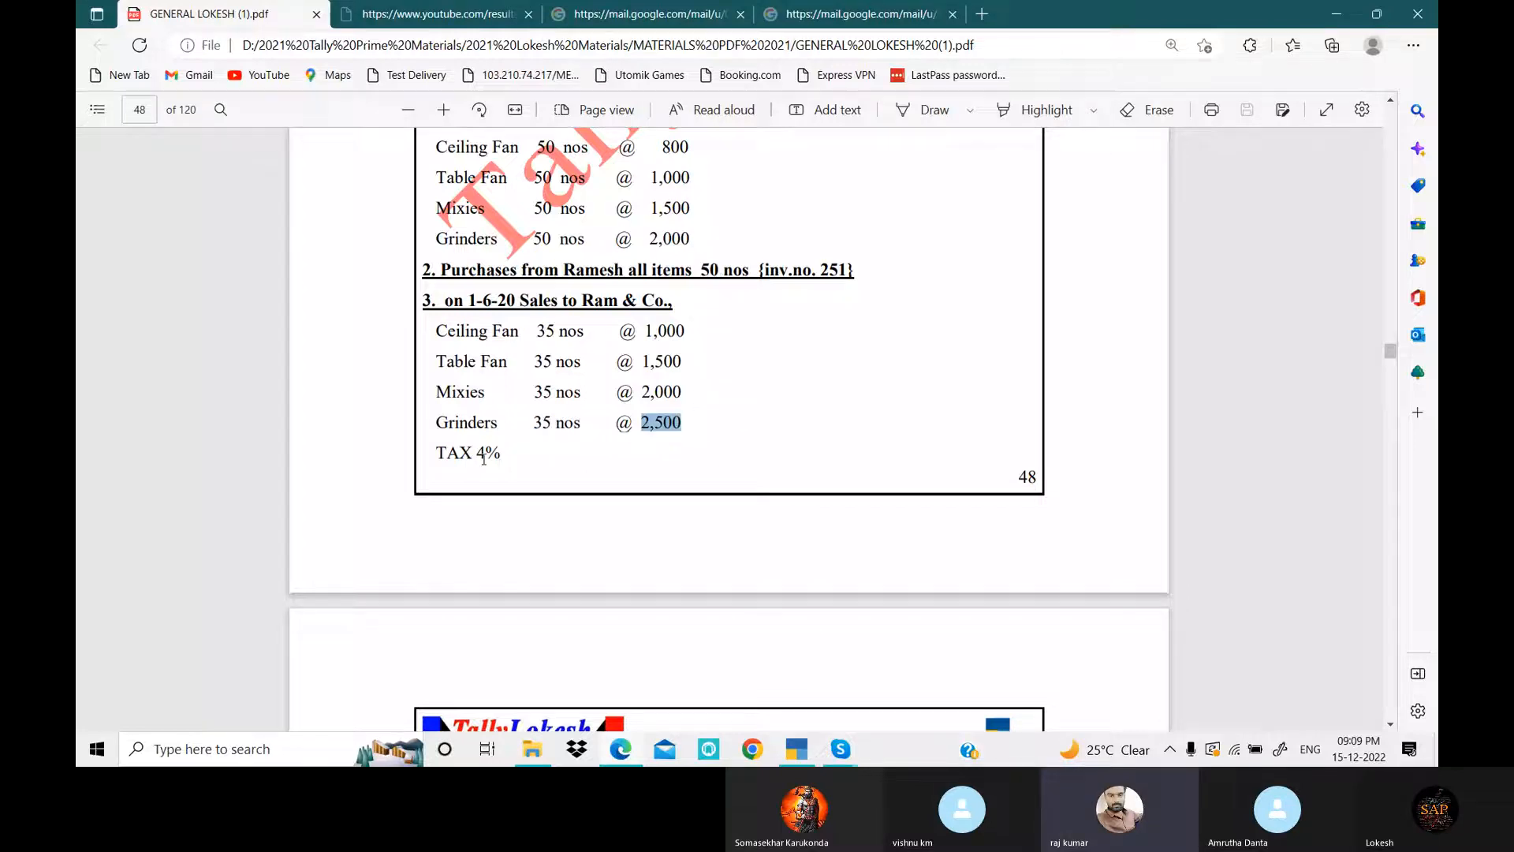
- Return to TallyPrime and start a sales voucher
click(802, 748)
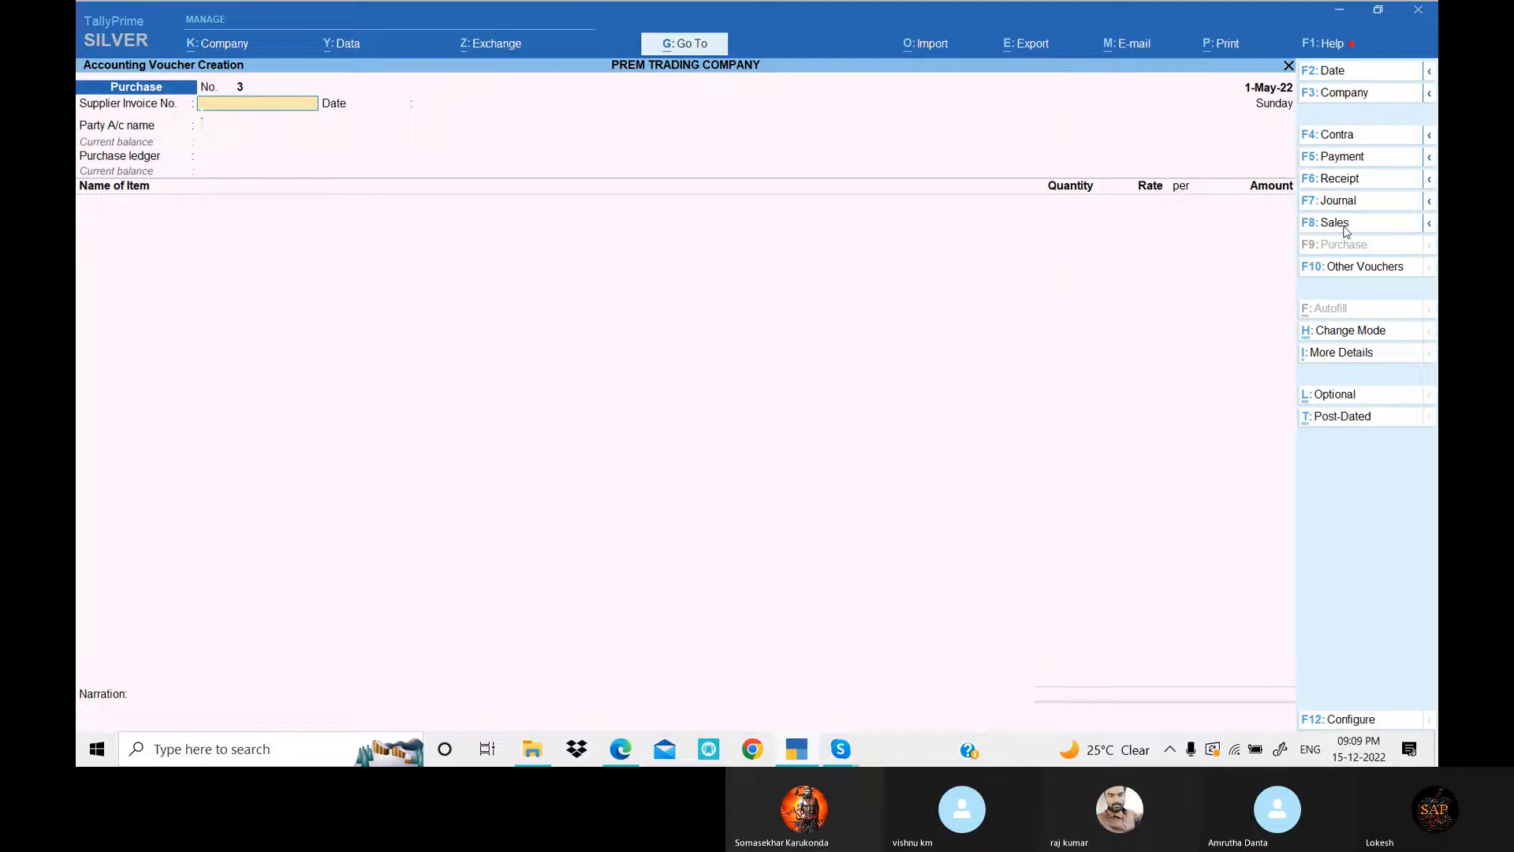
click(1340, 224)
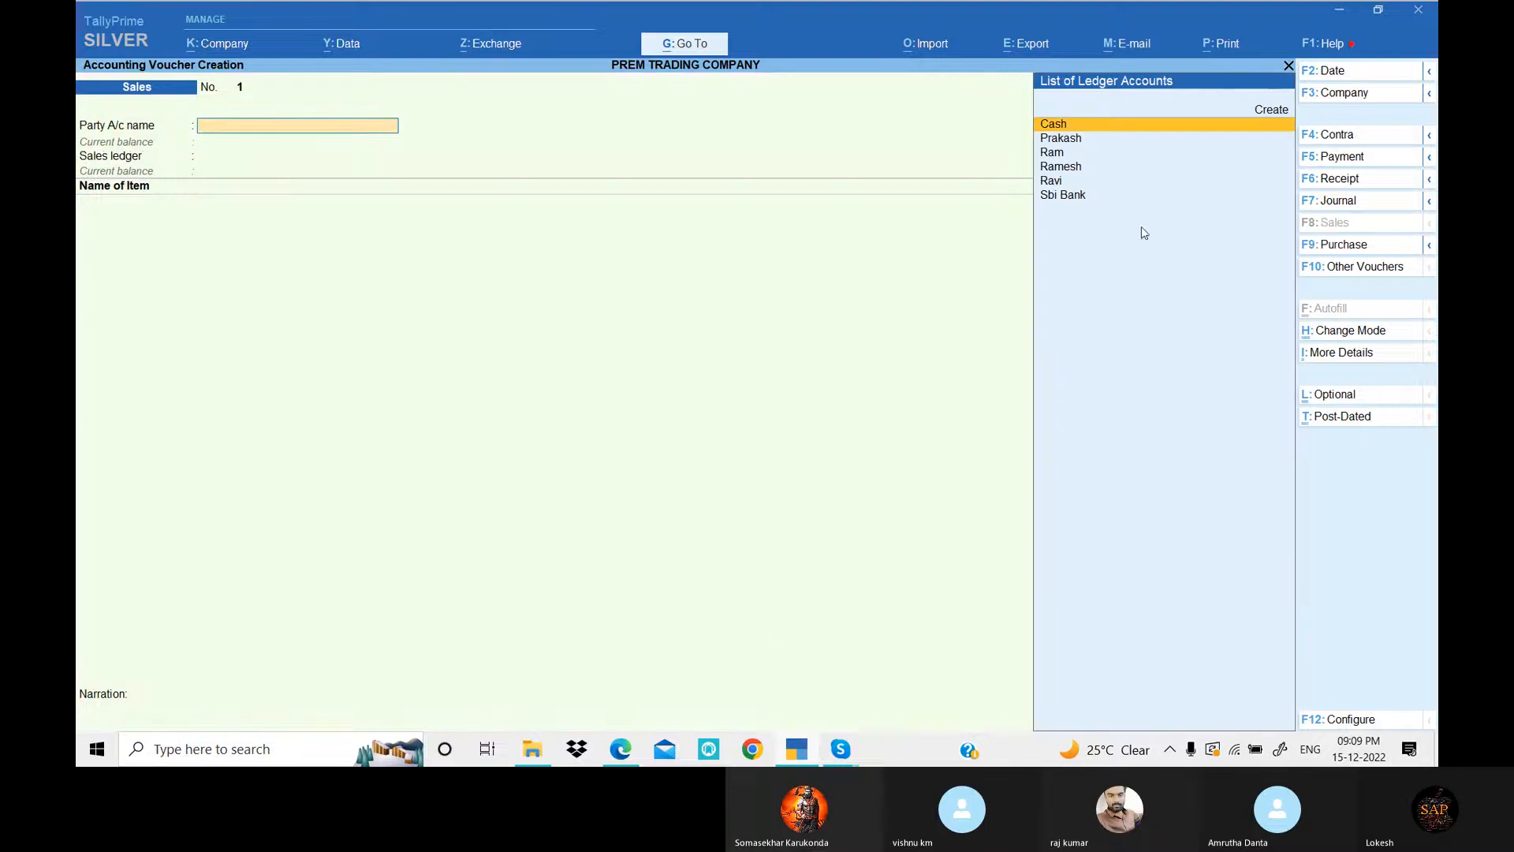
- Unmute the microphone in the Skype call and return to the sales voucher in TallyPrime
click(840, 749)
click(826, 687)
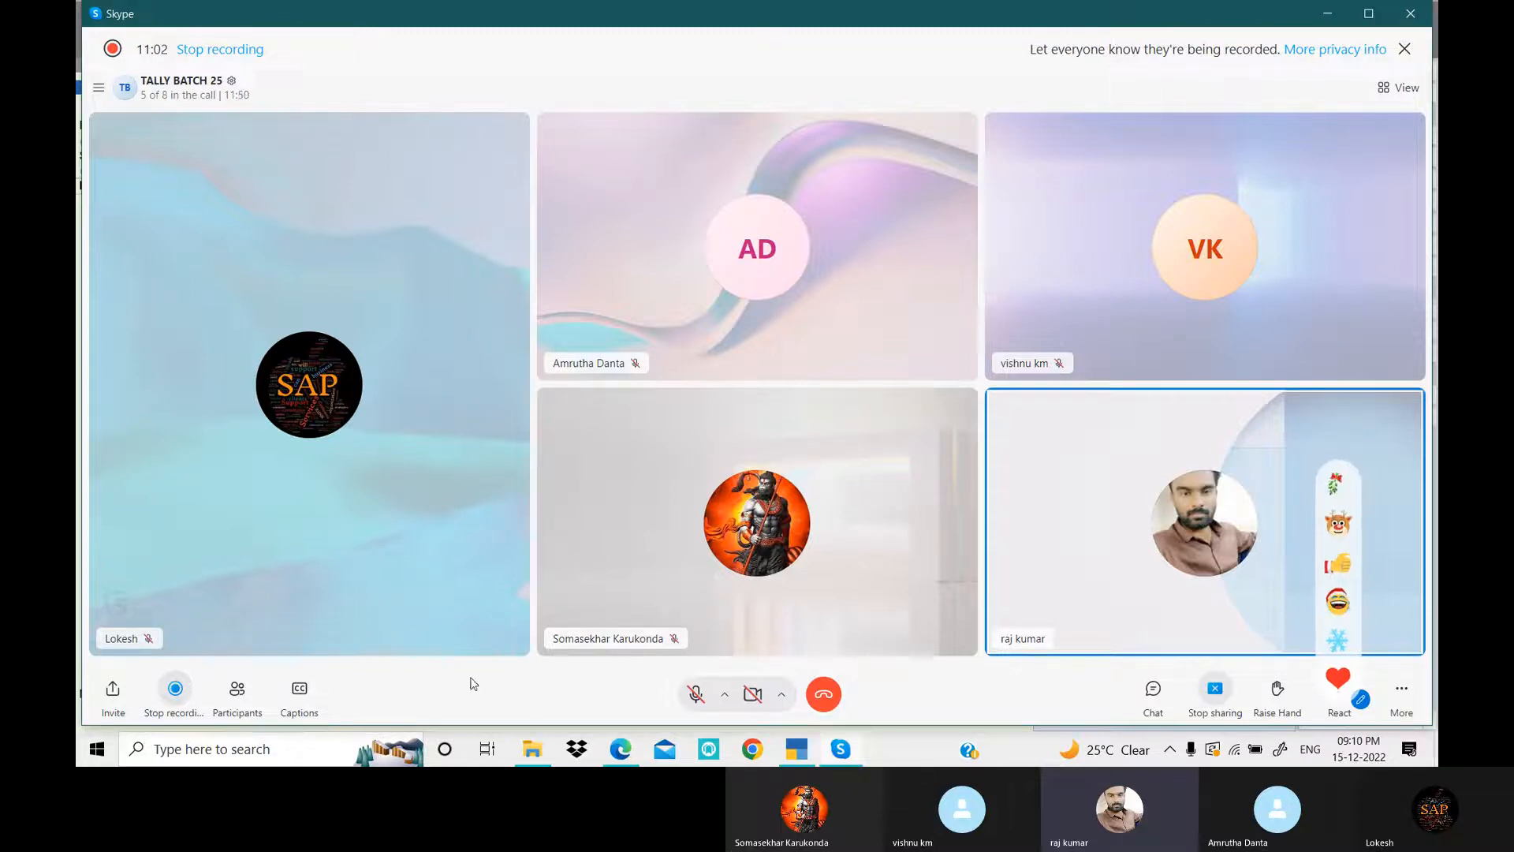
click(695, 695)
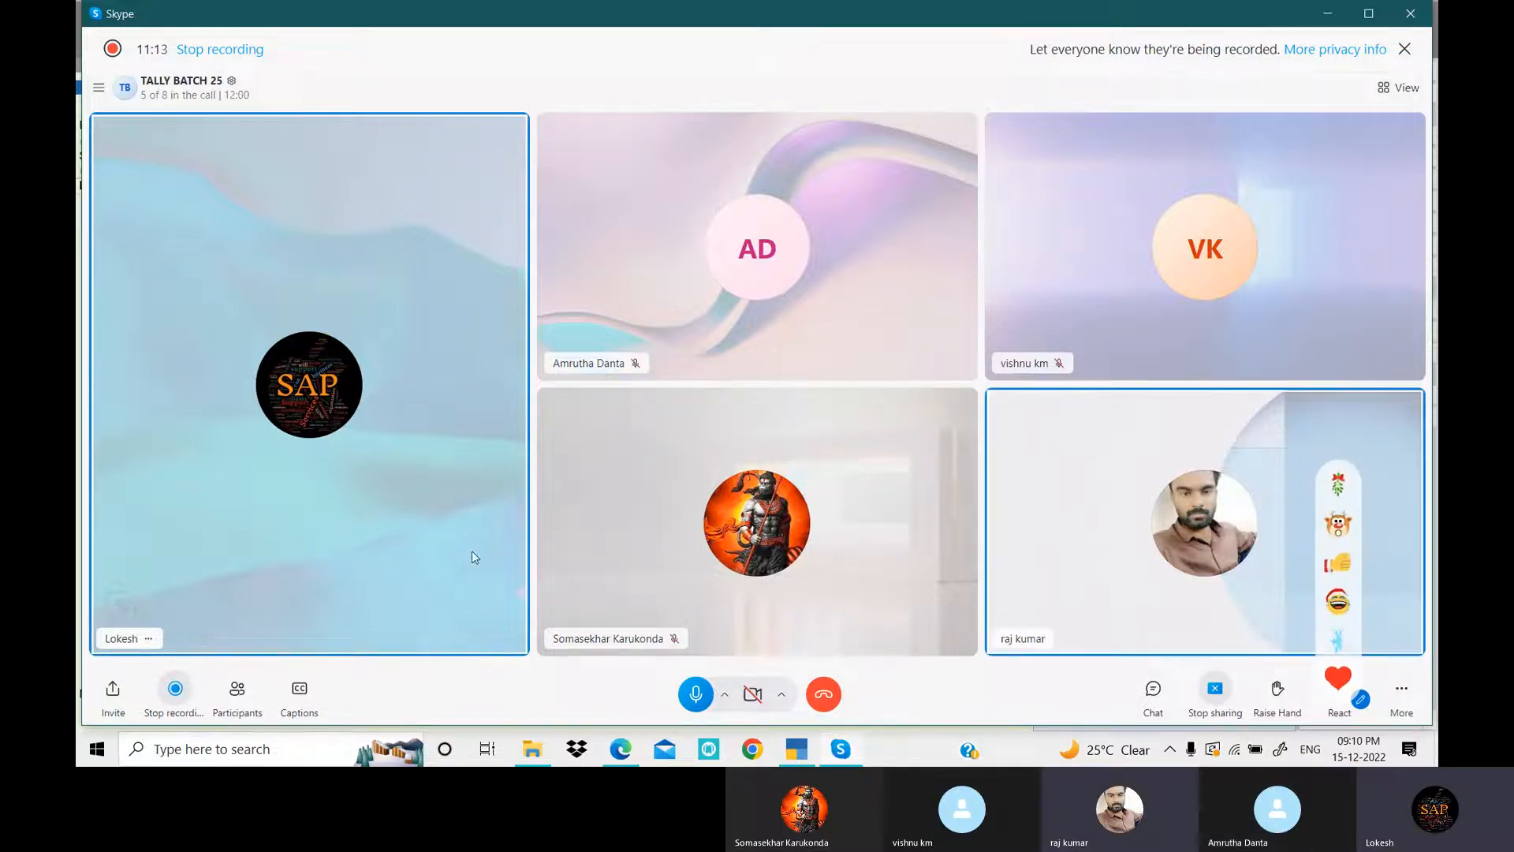
mouse_move(808, 756)
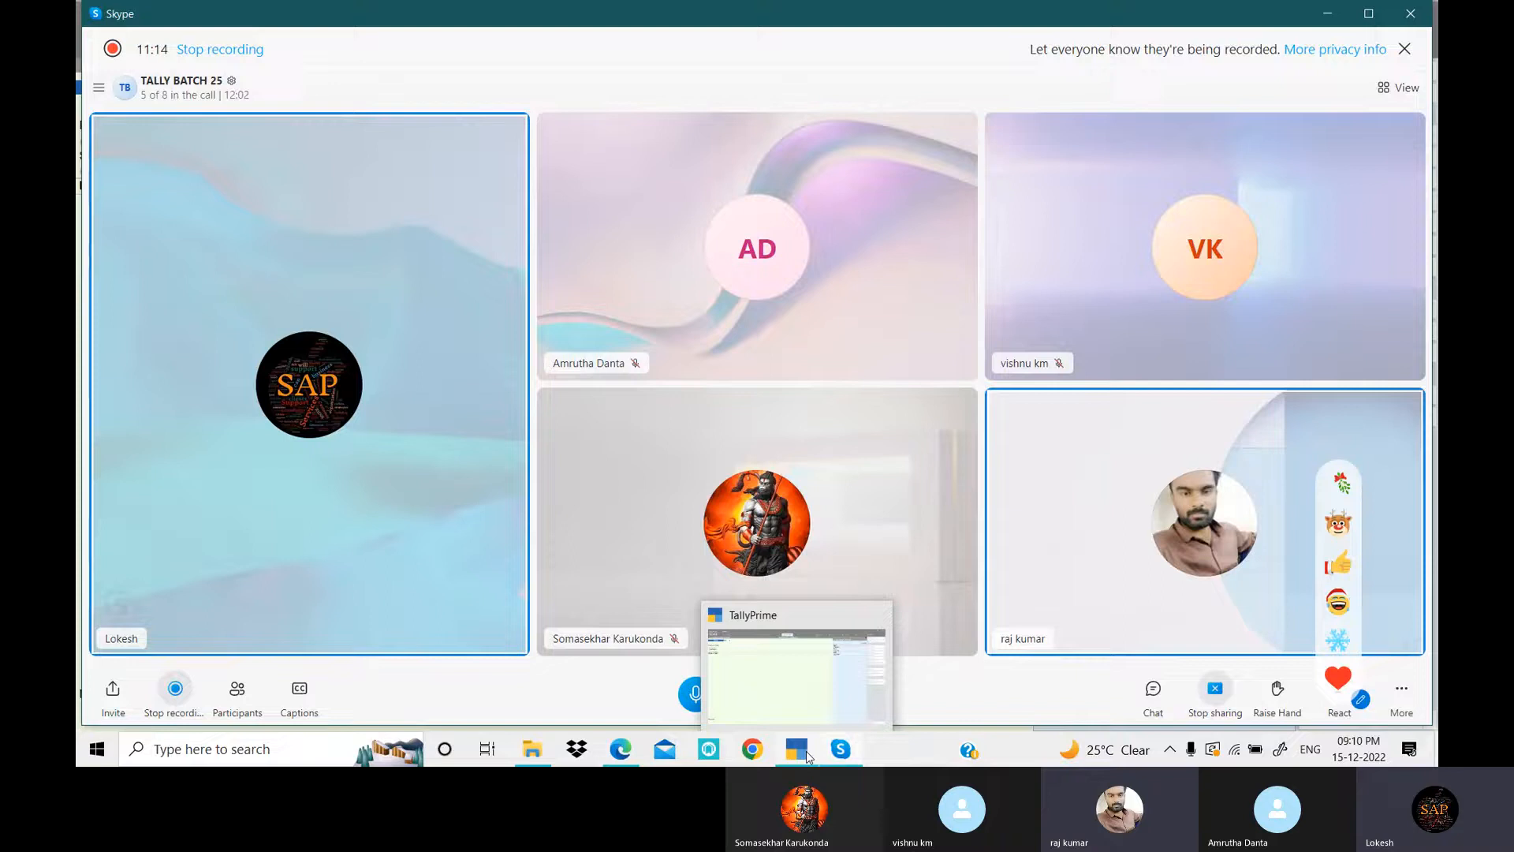
click(806, 693)
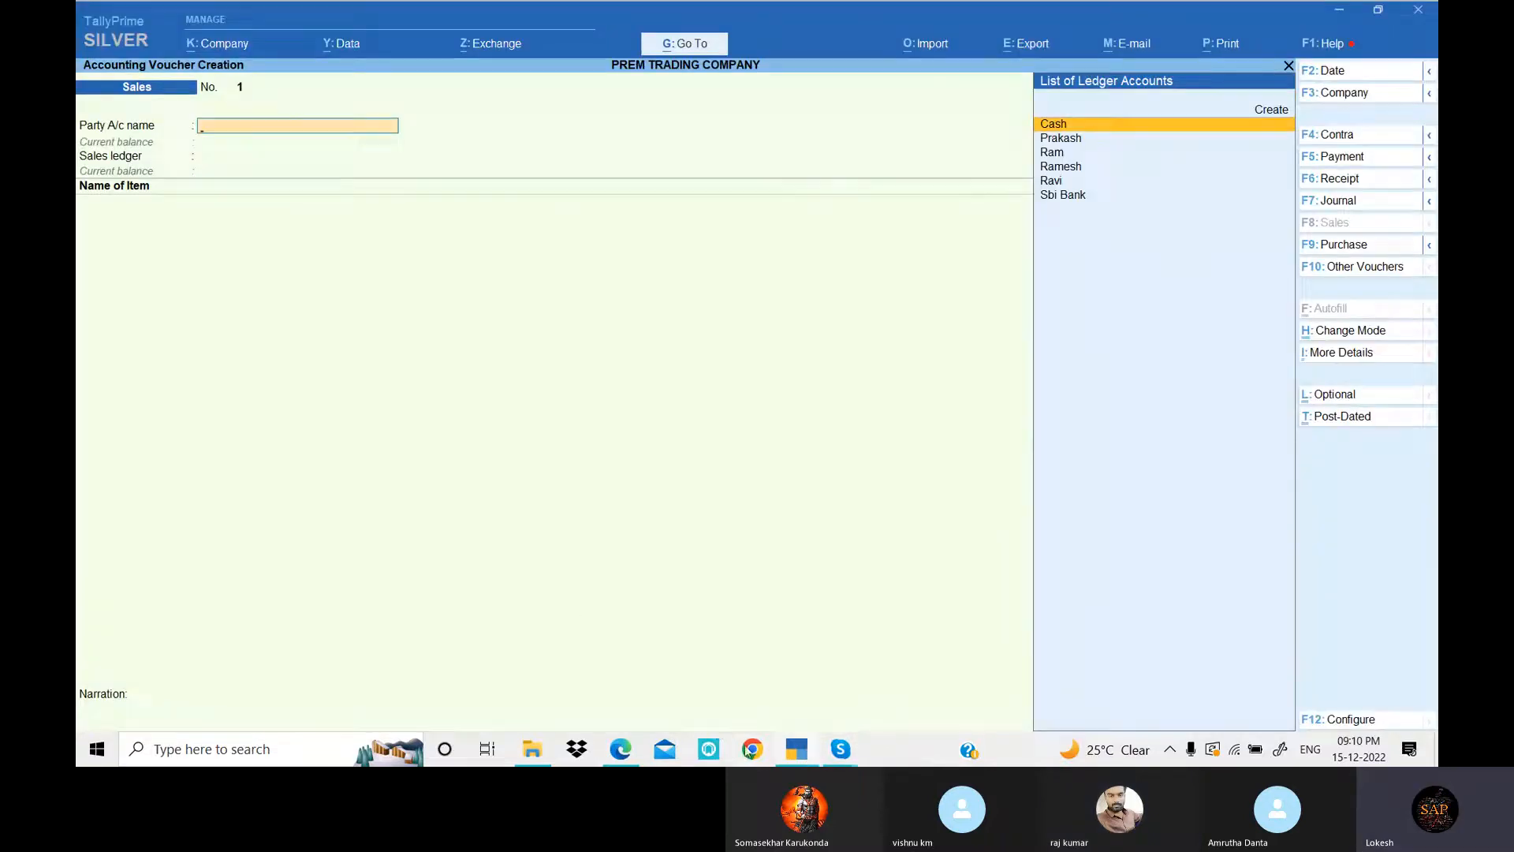
- Review the sales entry in the PDF, look at the Skype call and minimise its window
click(622, 753)
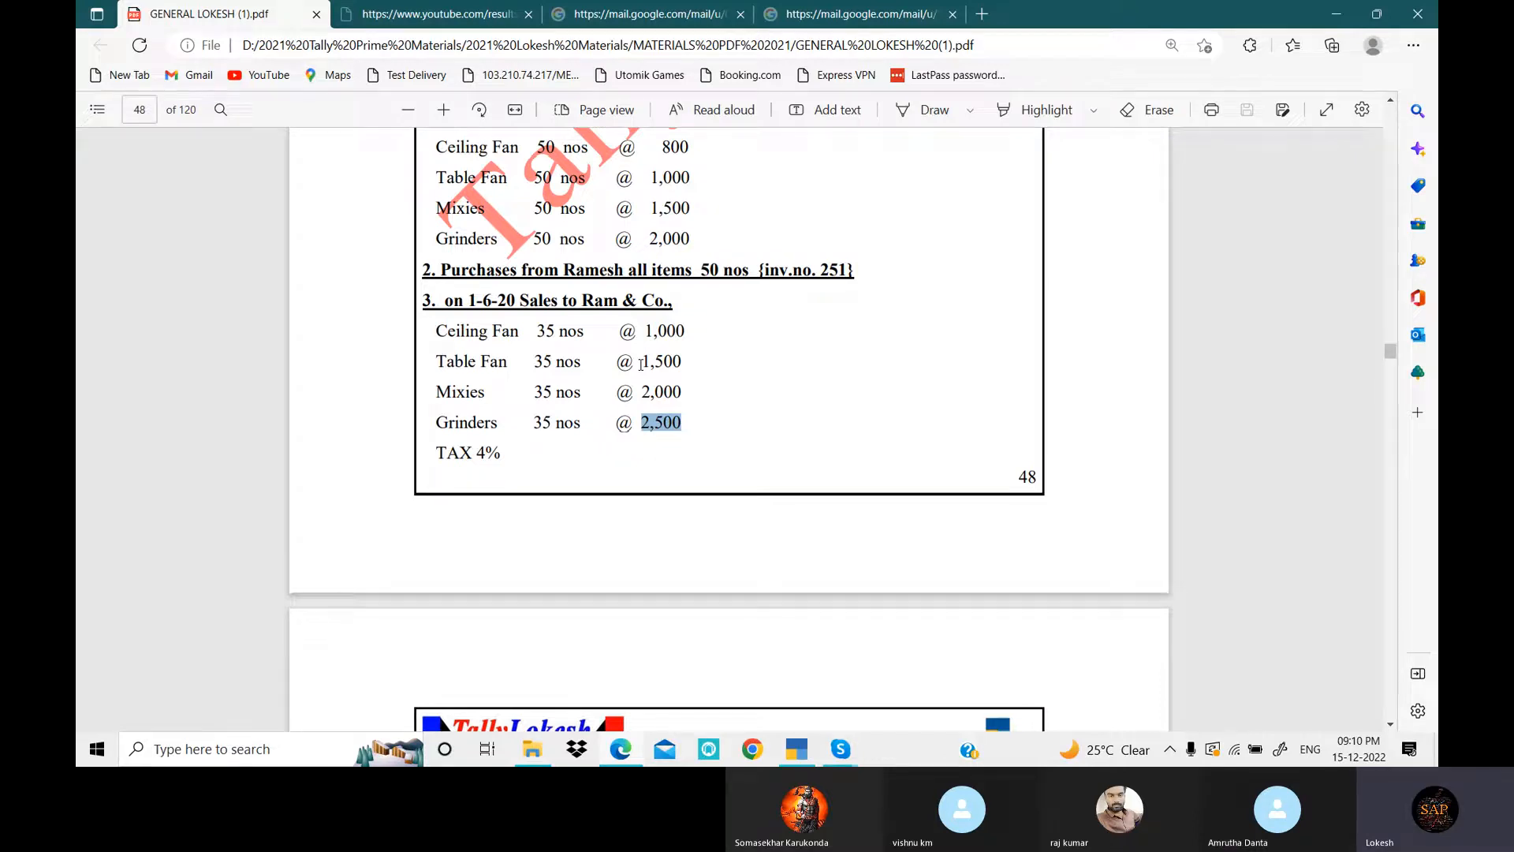
click(840, 750)
click(845, 680)
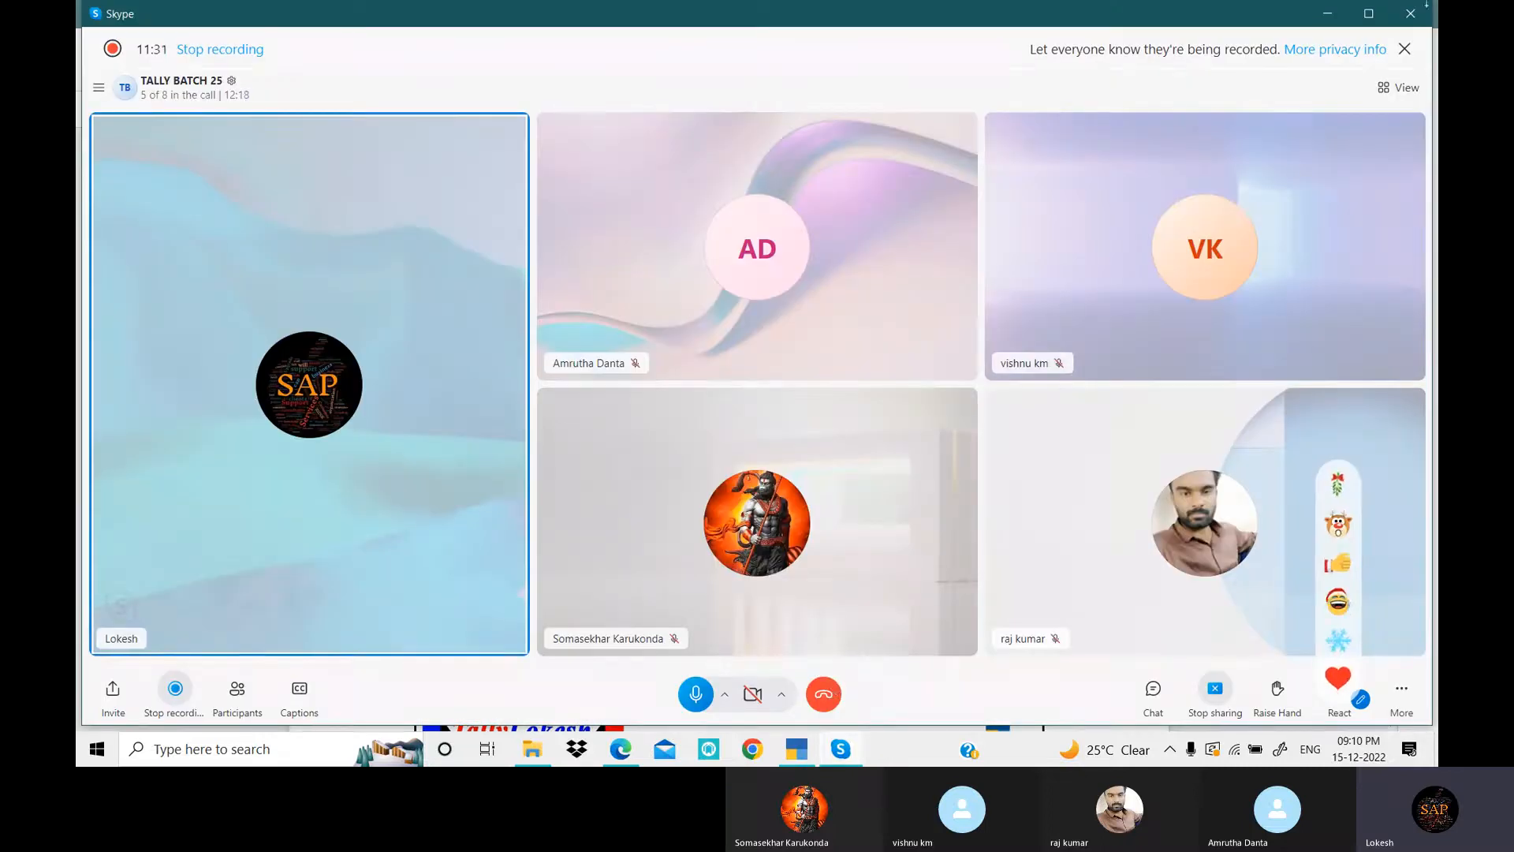
click(1325, 20)
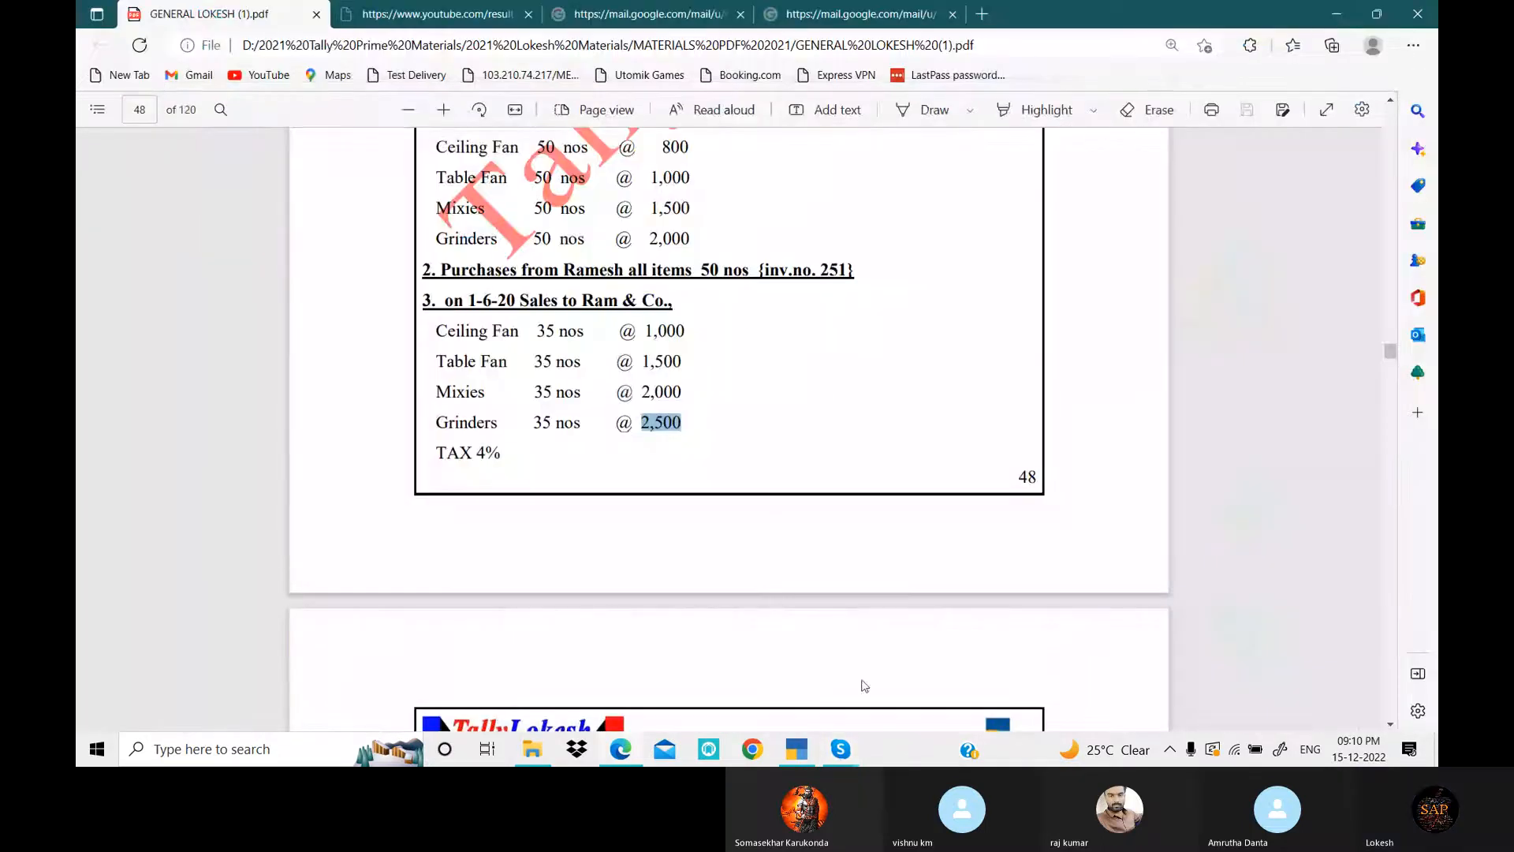
- Return to TallyPrime and set the sales voucher date to 1-Jun-22
click(798, 749)
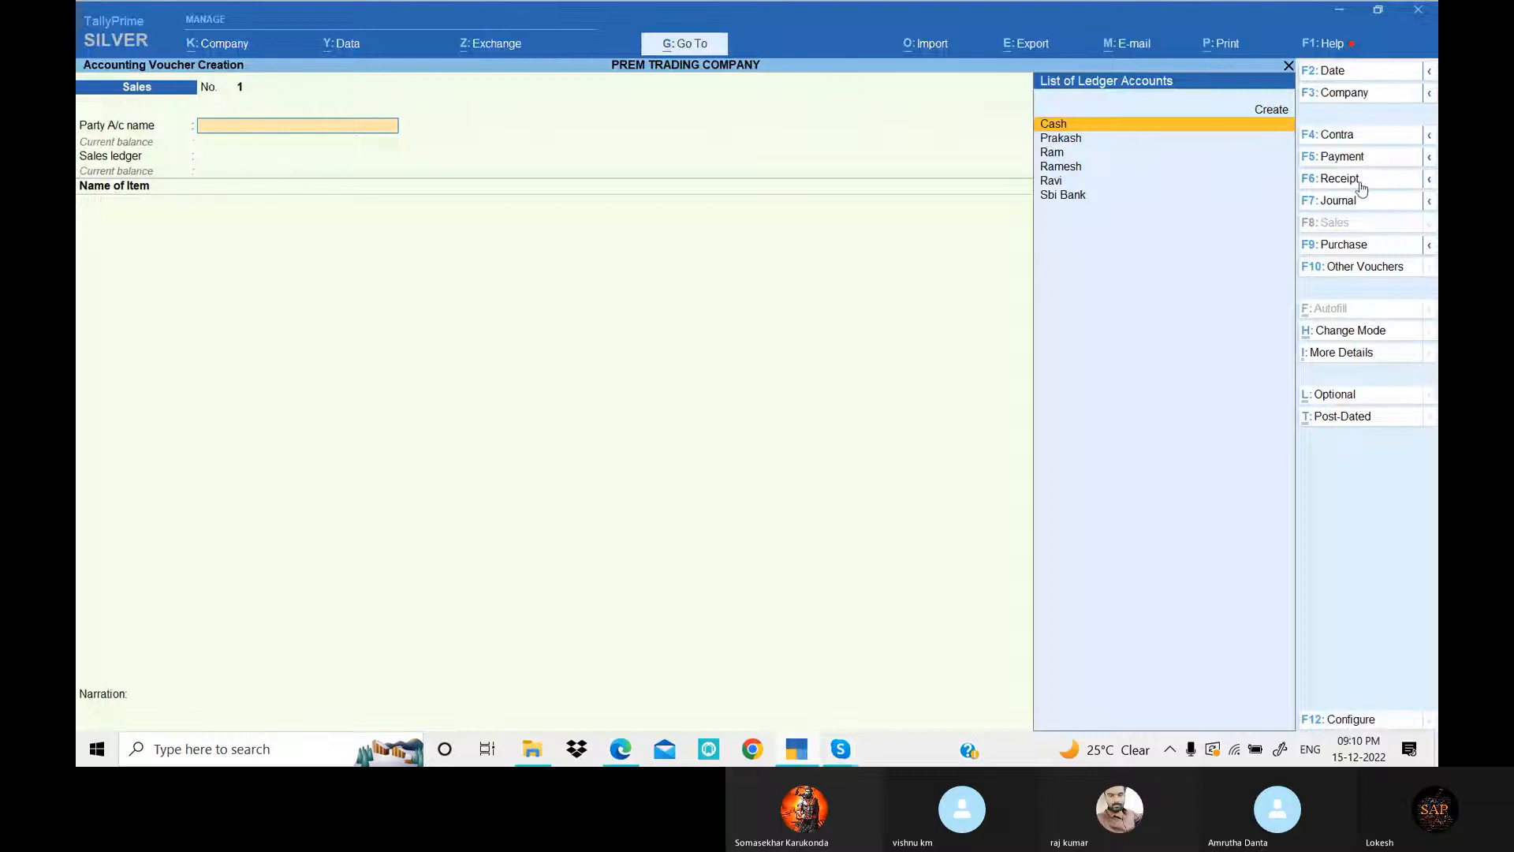
click(1343, 69)
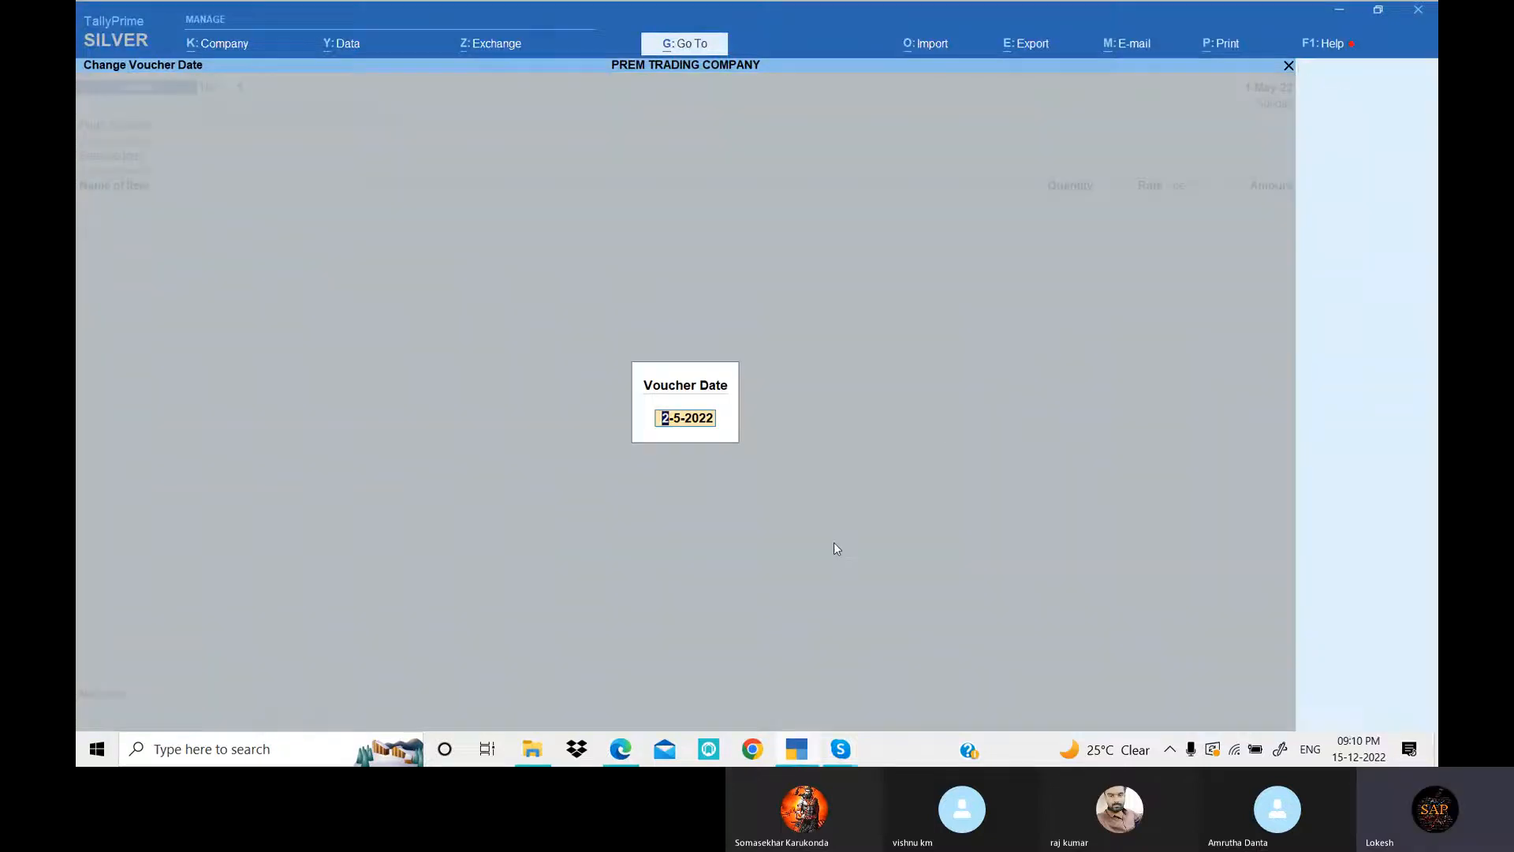
text(1-6)
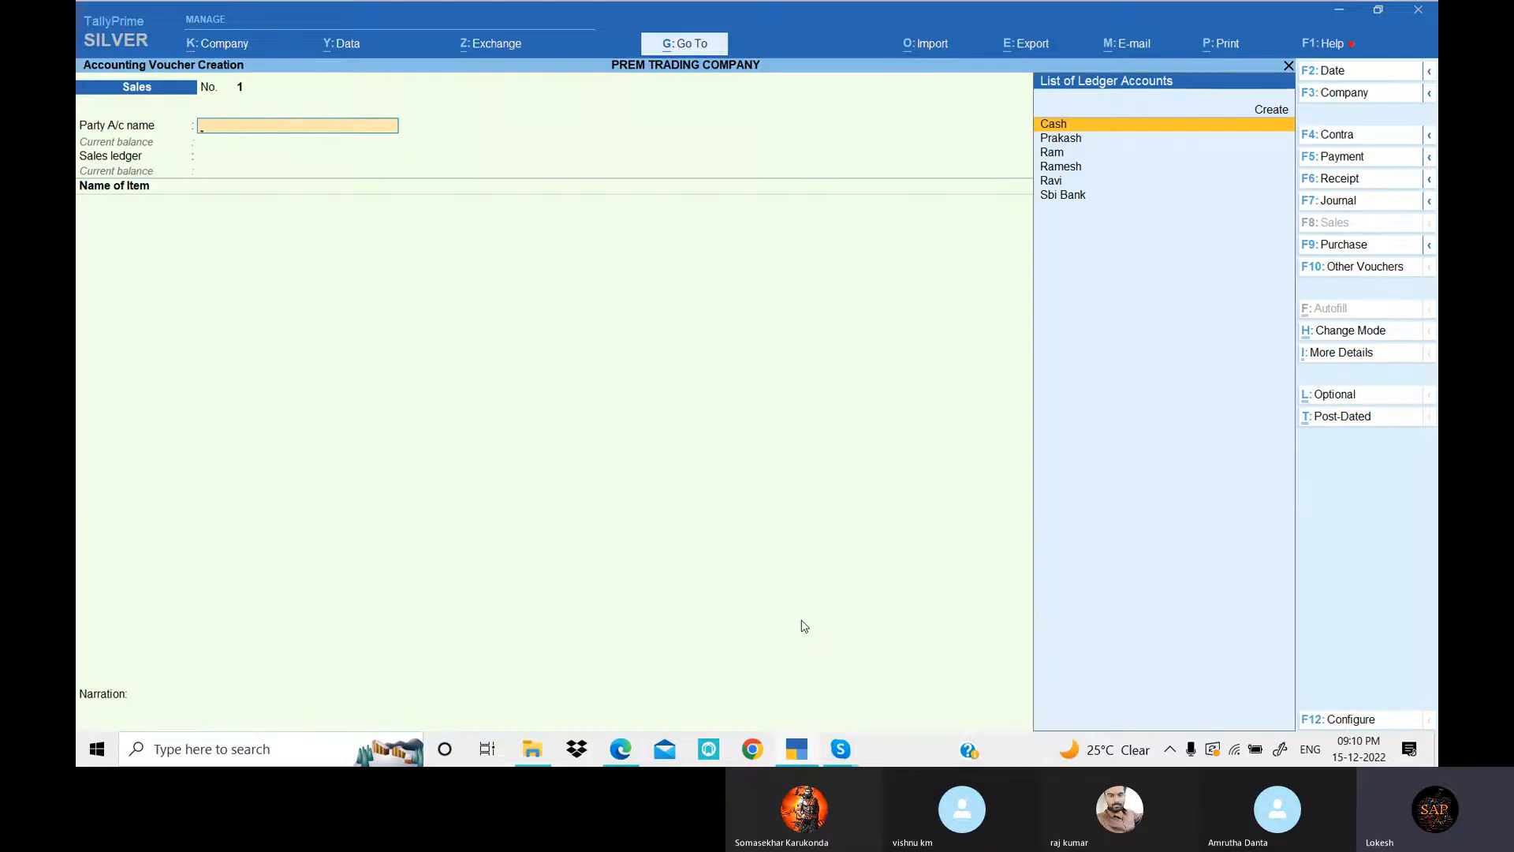
- Select the customer from the PDF's sales entry as the party, leaving the dispatch and buyer details blank
key(Down)
key(Down)
key(Return)
key(Return)
key(Return)
key(Return)
key(Return)
key(Return)
key(Return)
key(Return)
key(Return)
key(Return)
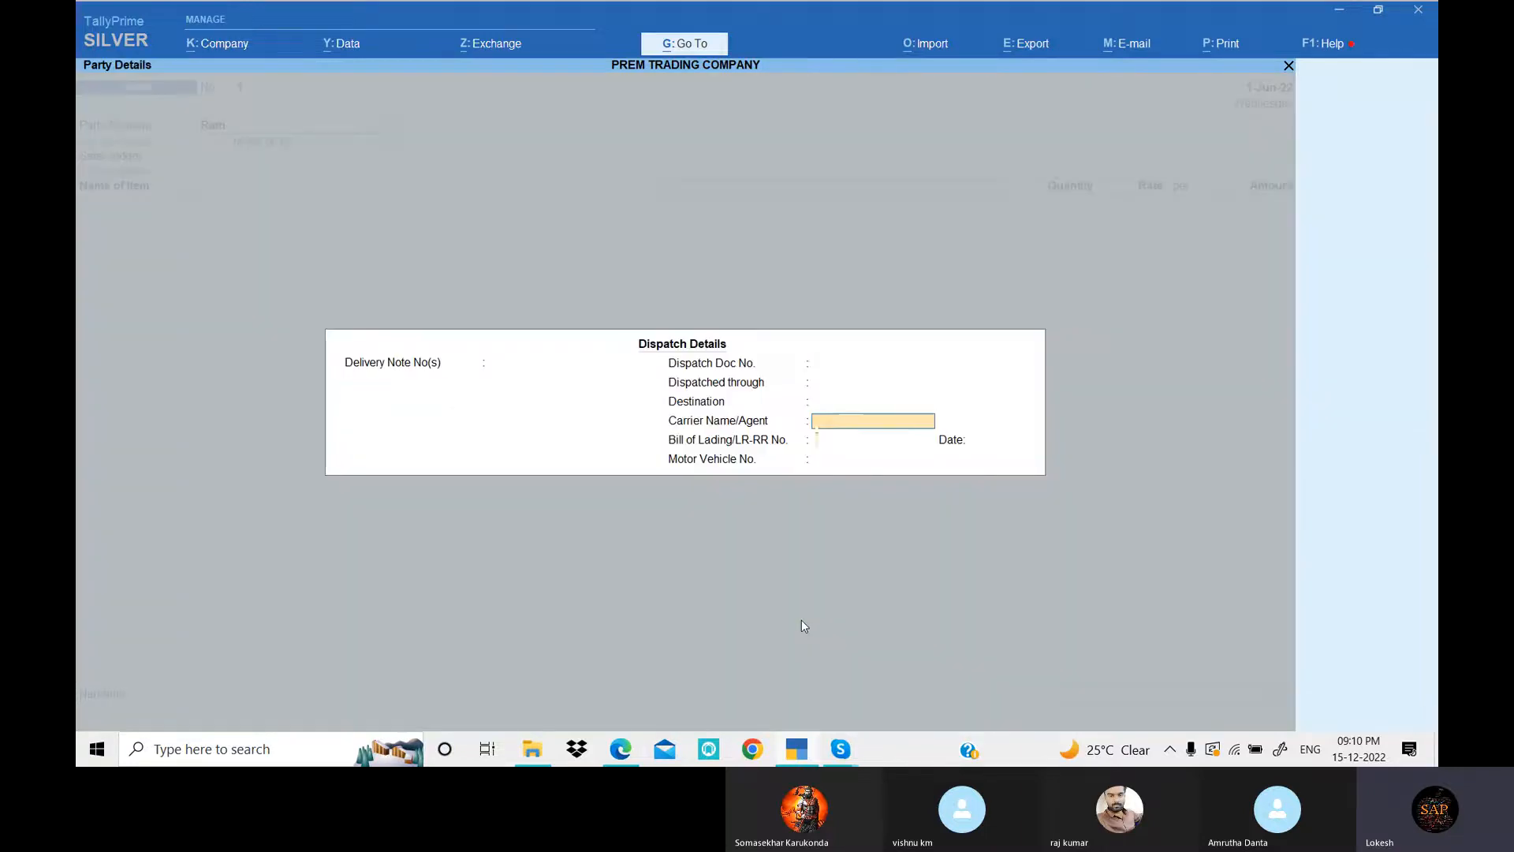
key(Return)
key(Return)
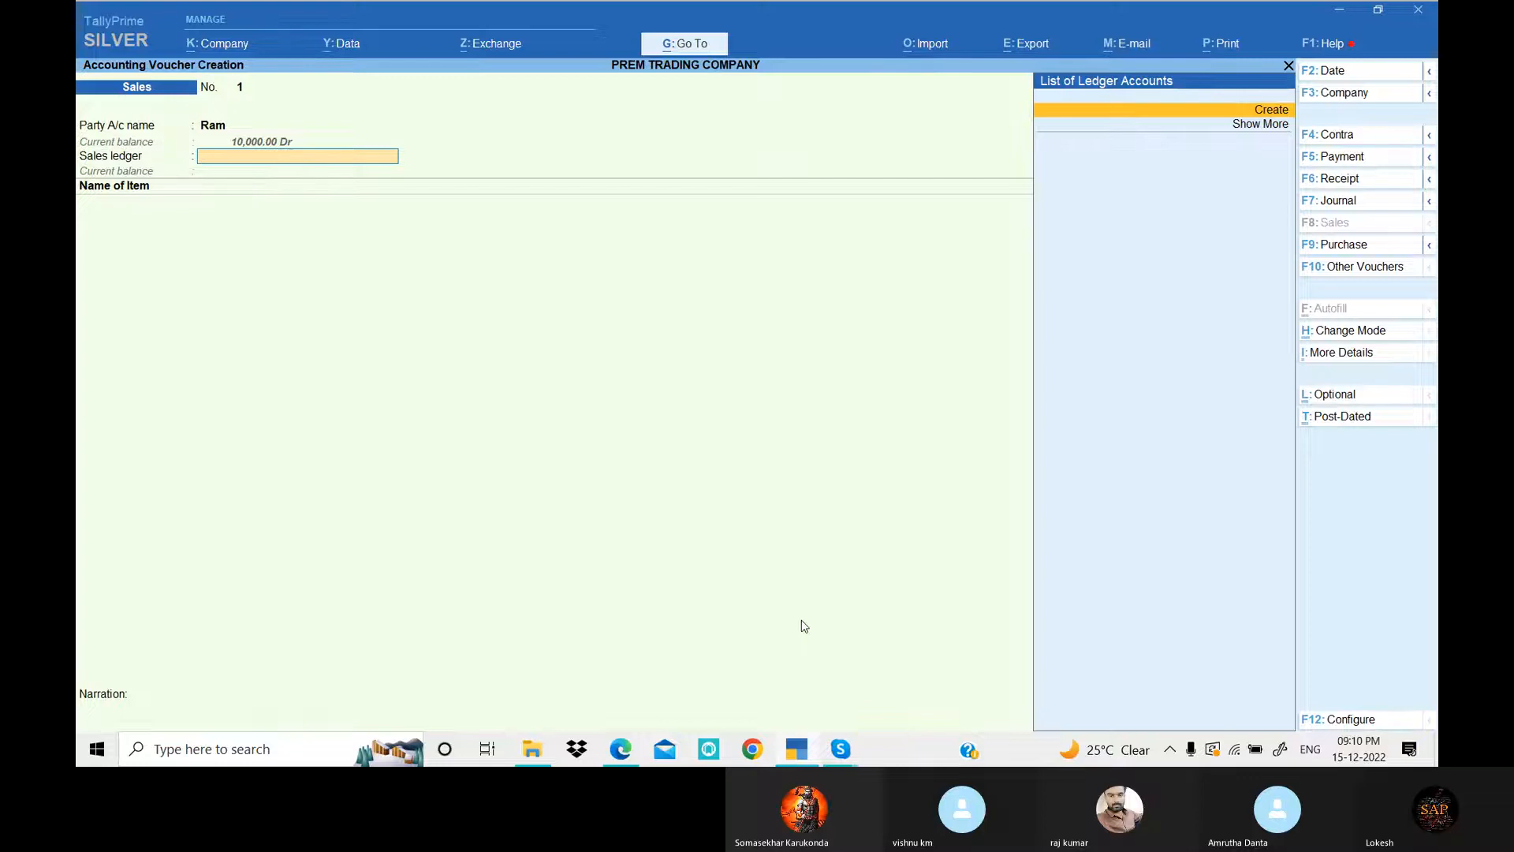
- Create a Sales ledger under Sales Accounts and use it as the voucher's sales ledger
key(Return)
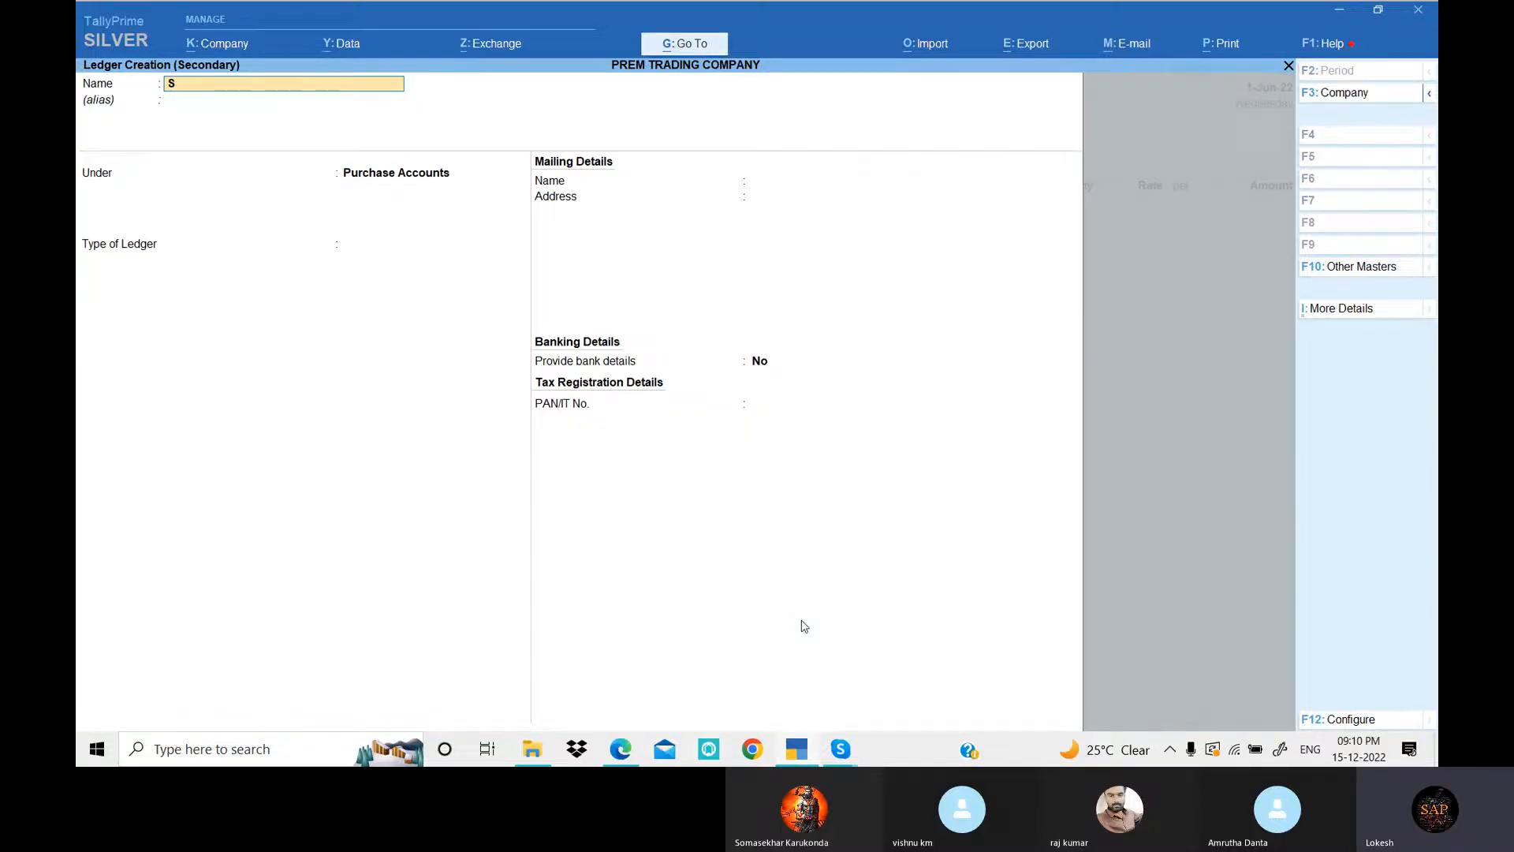
key(Return)
text(sa)
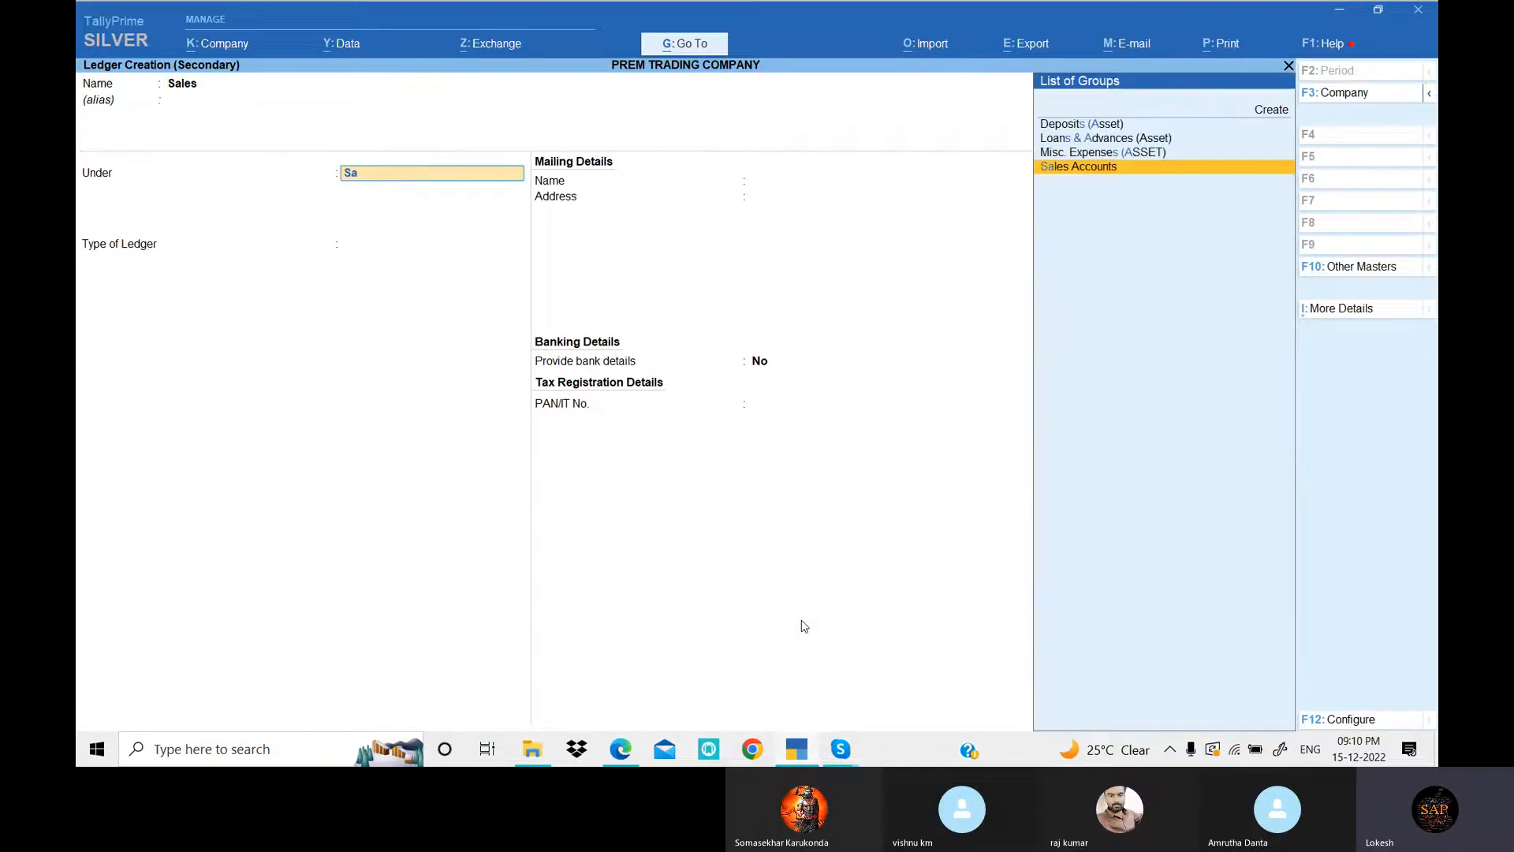
key(Return)
key(Return)
key(Return)
key(Return)
key(Return)
key(Return)
key(Return)
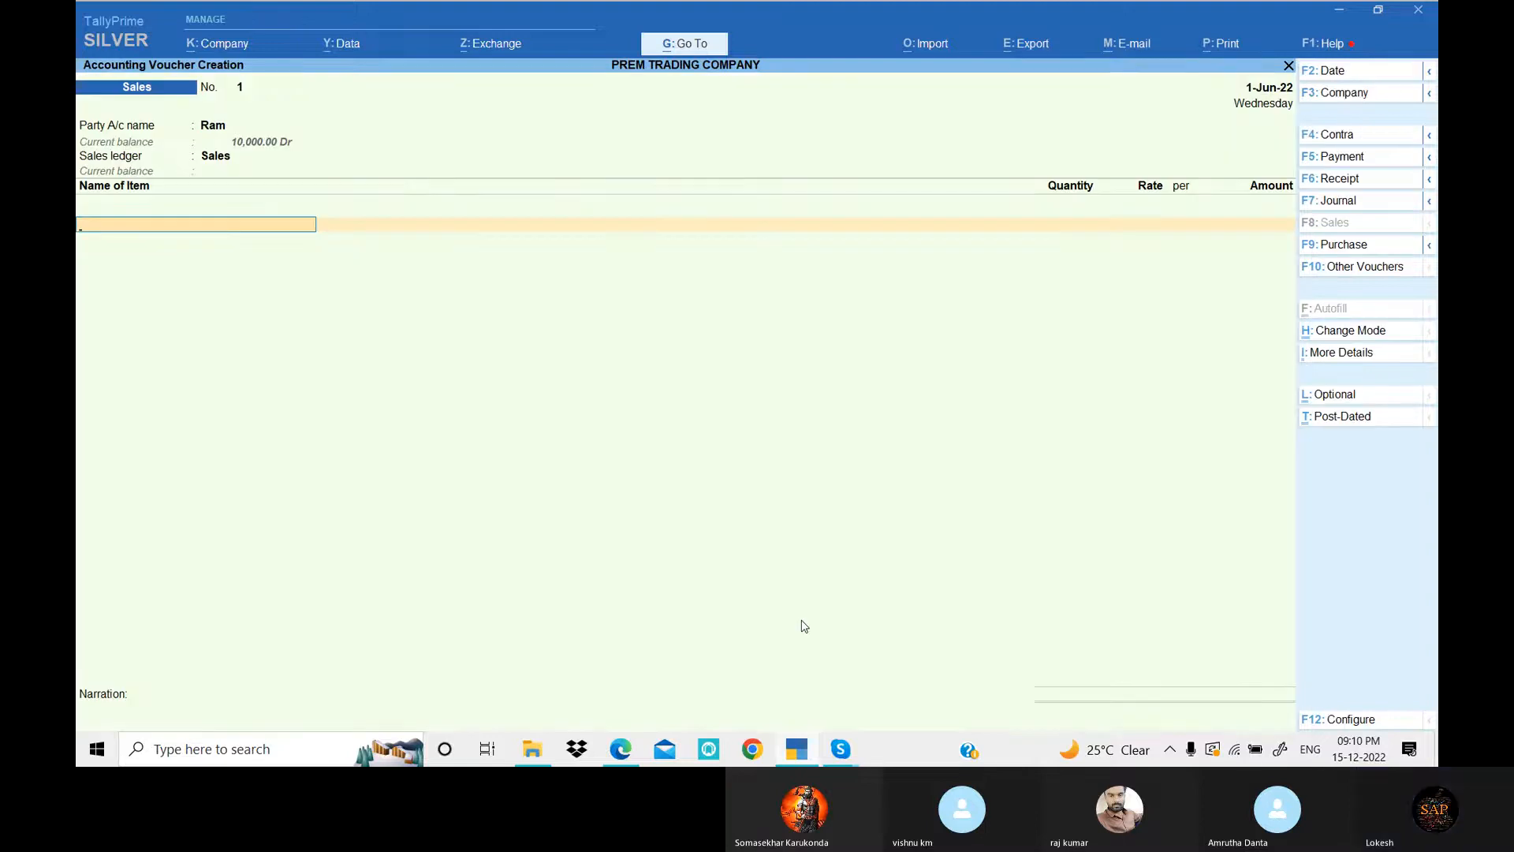
- Add 35 nos of Ceiling fans at a rate of 1,000 to the sales voucher, following the PDF
key(Return)
text(35)
key(Return)
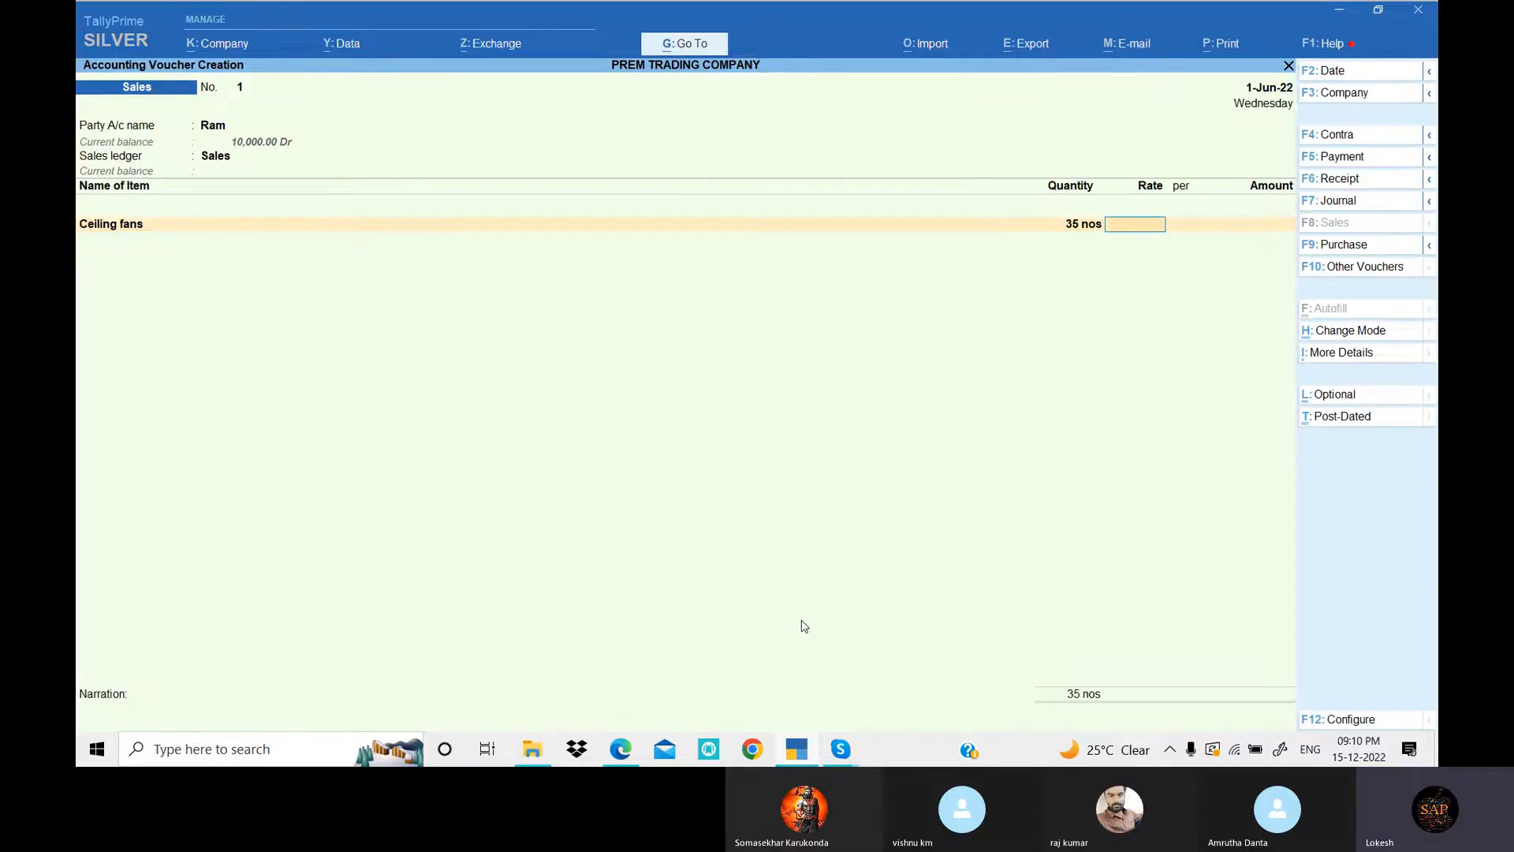
key(alt+Tab)
key(alt+Tab)
text(100)
key(Return)
key(Return)
key(Return)
- Add 35 nos of Table fans at a rate of 1,500, checking the rate in the PDF
key(alt+Tab)
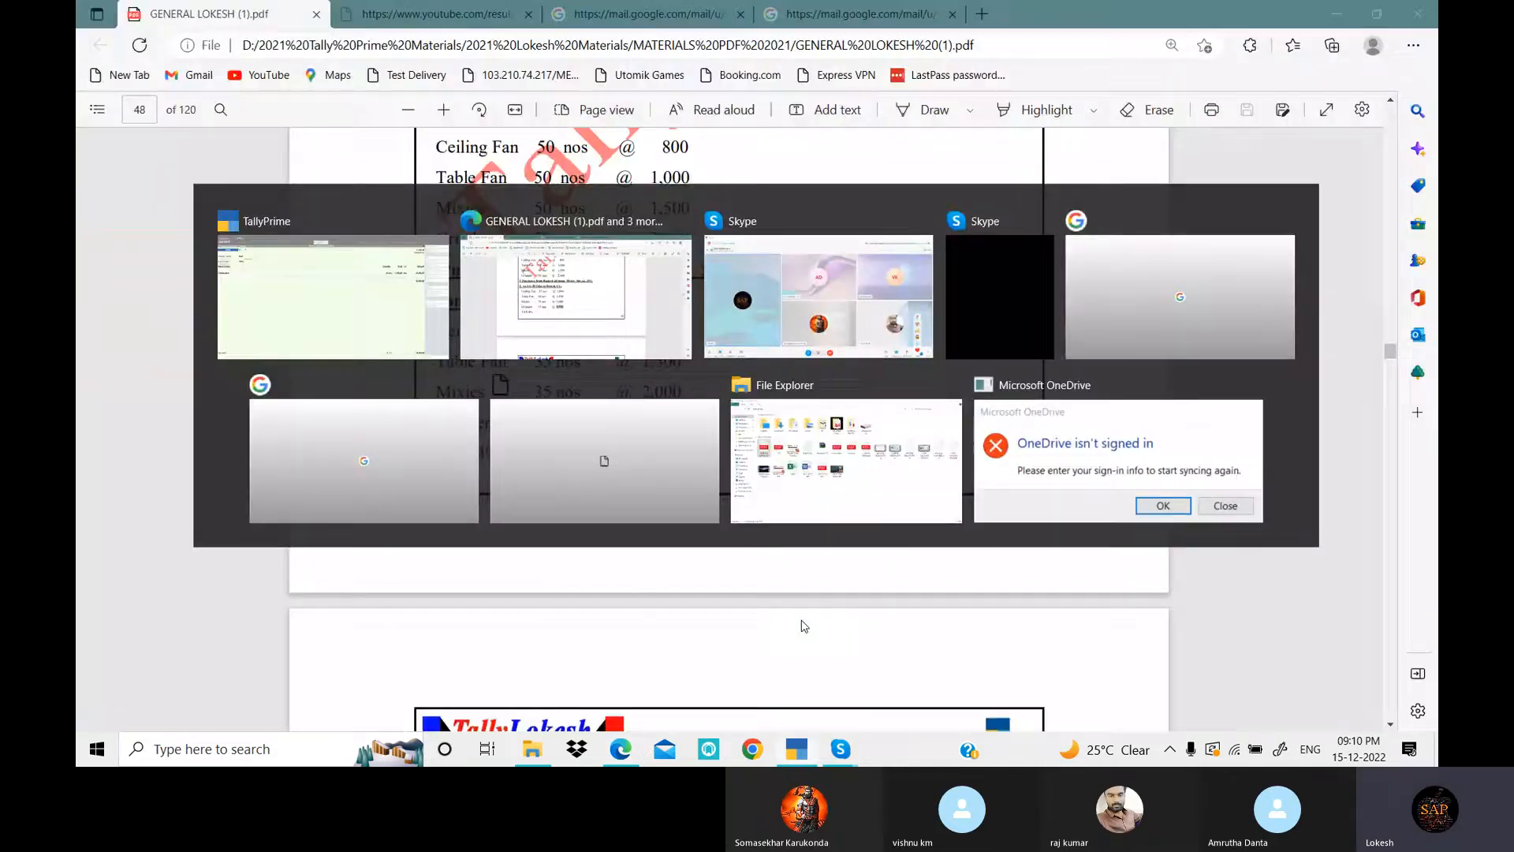
text(t)
key(Return)
text(3)
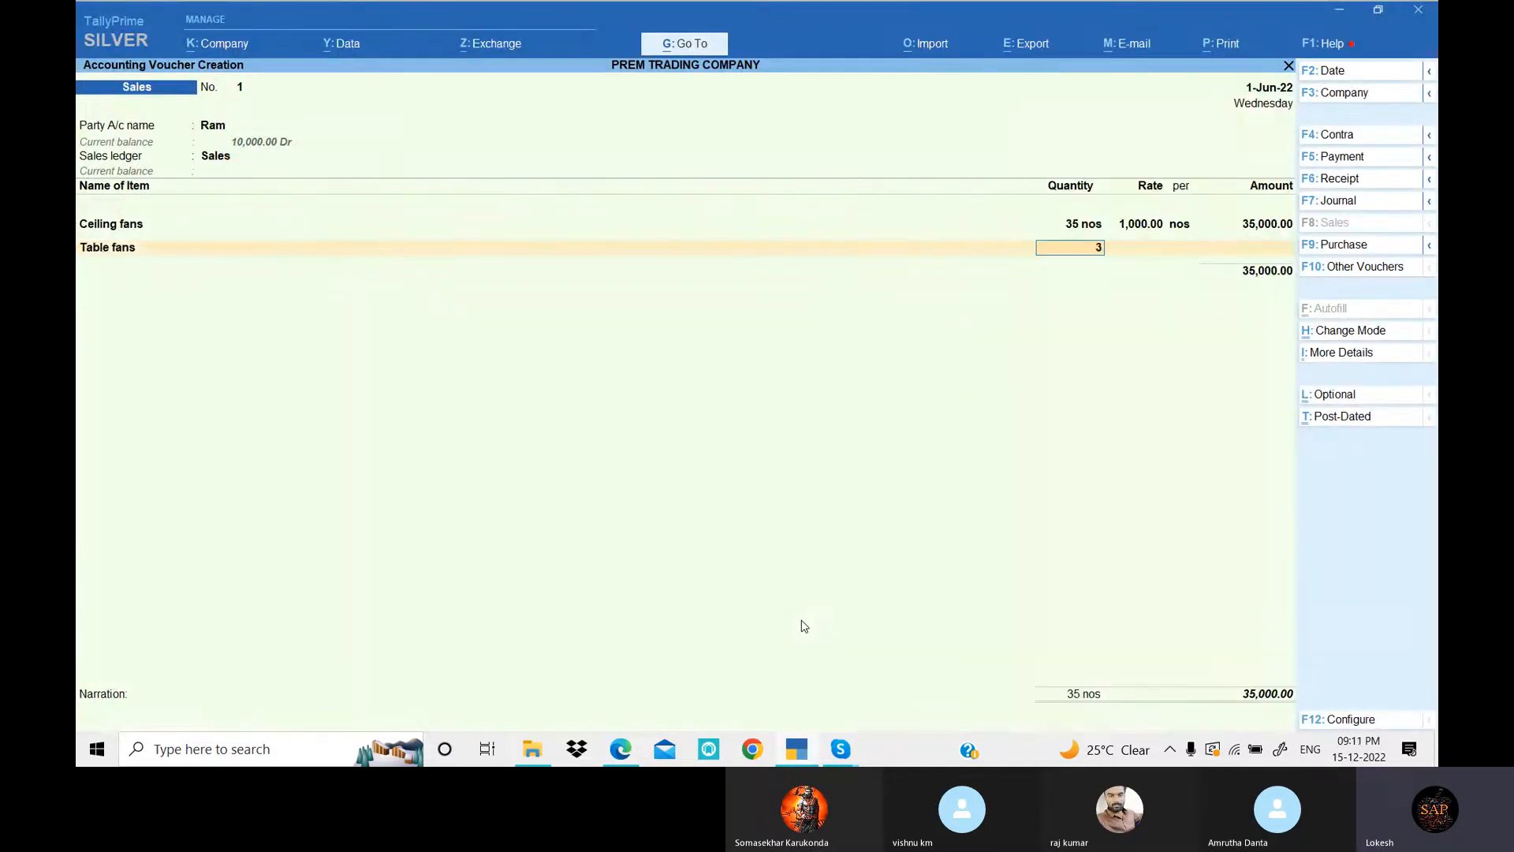
text(5)
key(Return)
key(alt)
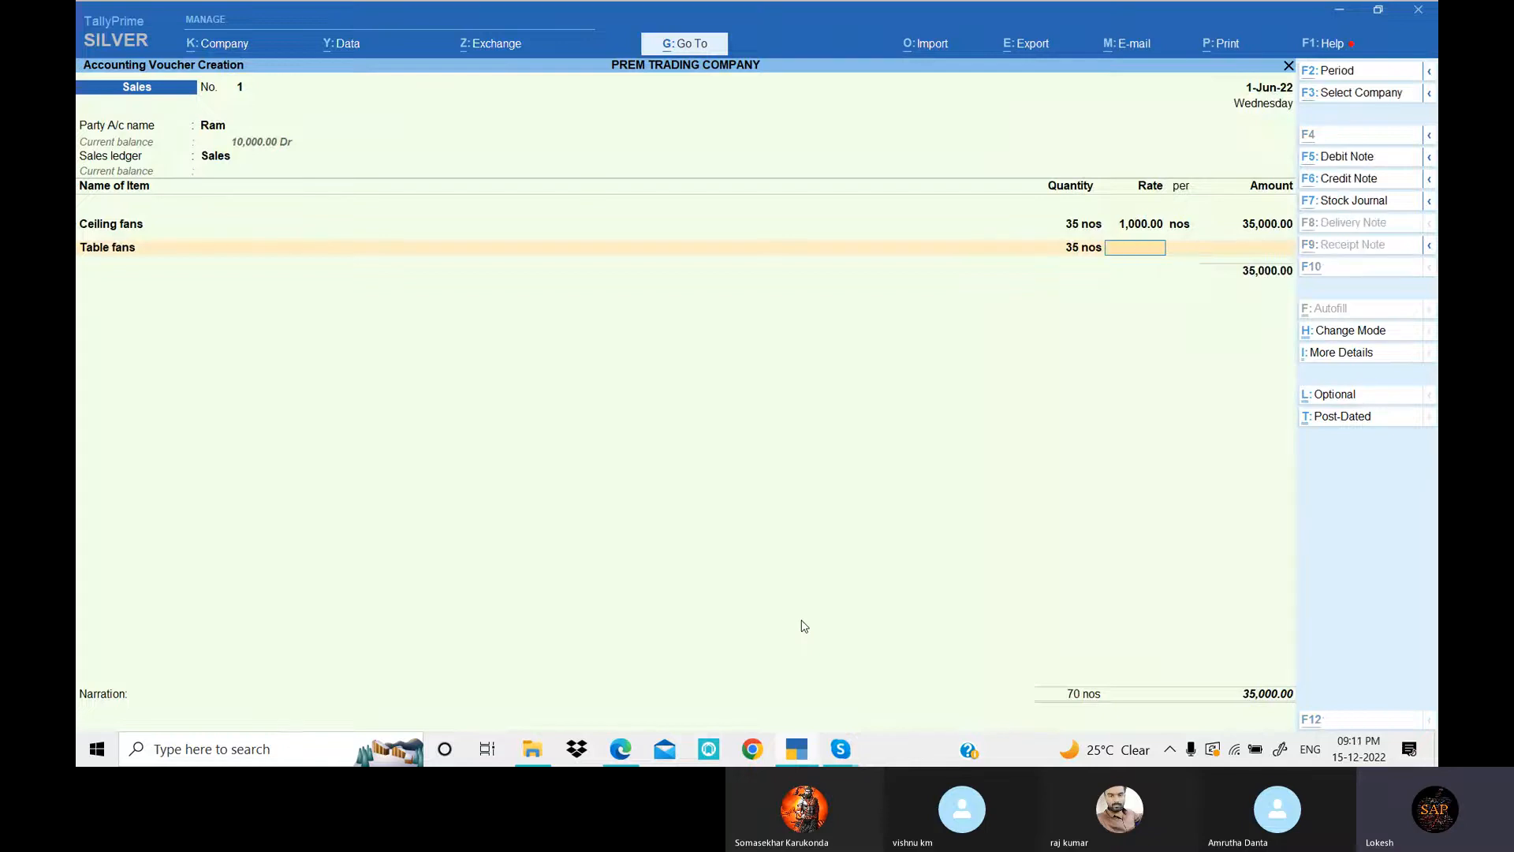
key(alt+Tab)
key(alt+Tab)
text(1500)
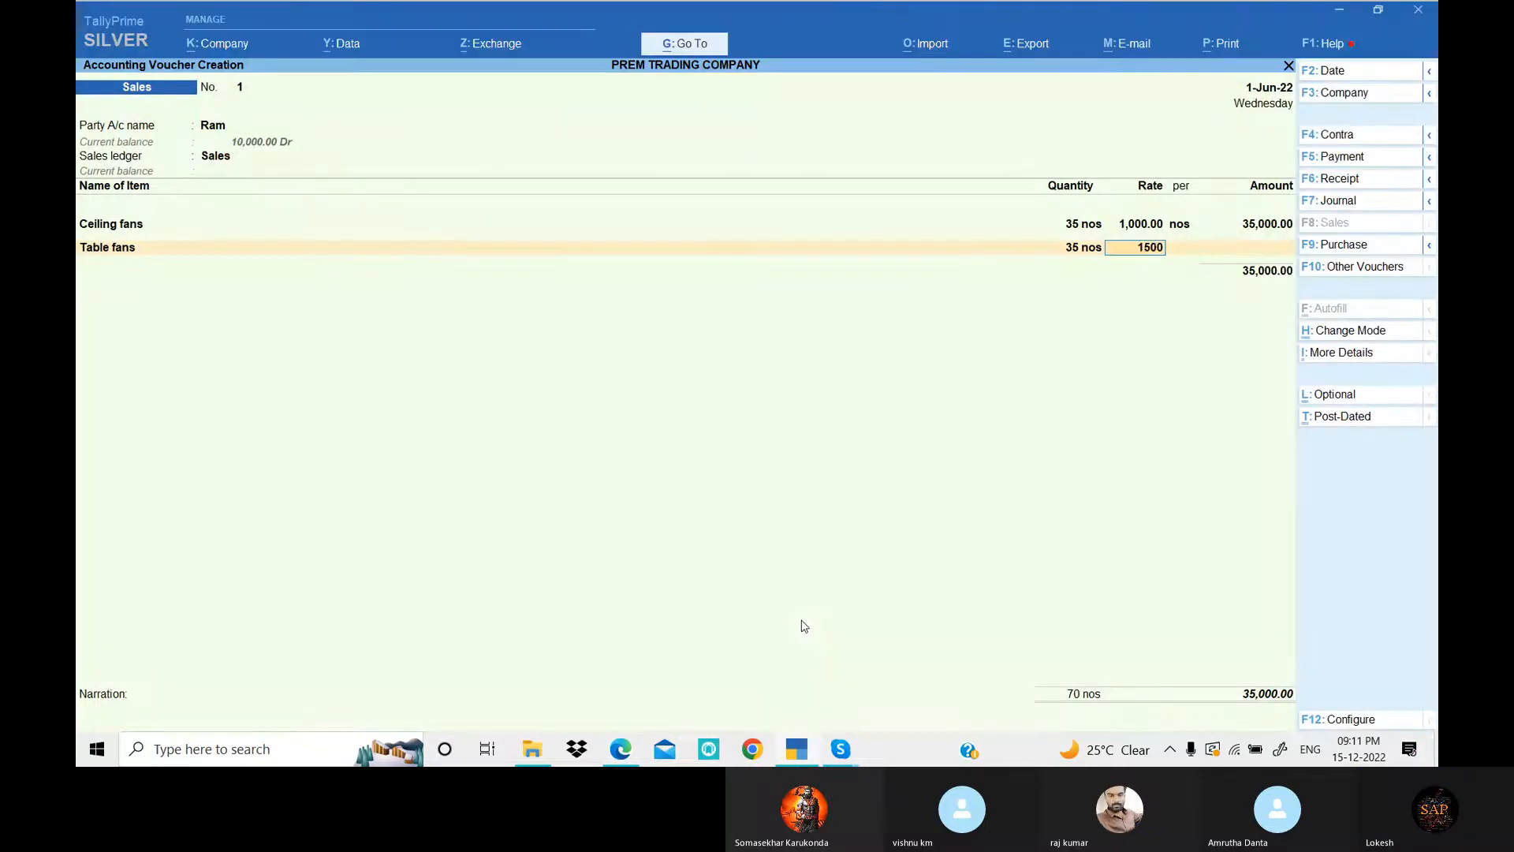
key(Return)
- Add 35 nos of Mixies at a rate of 2,000, checking the PDF for the item and rate
key(alt+Tab)
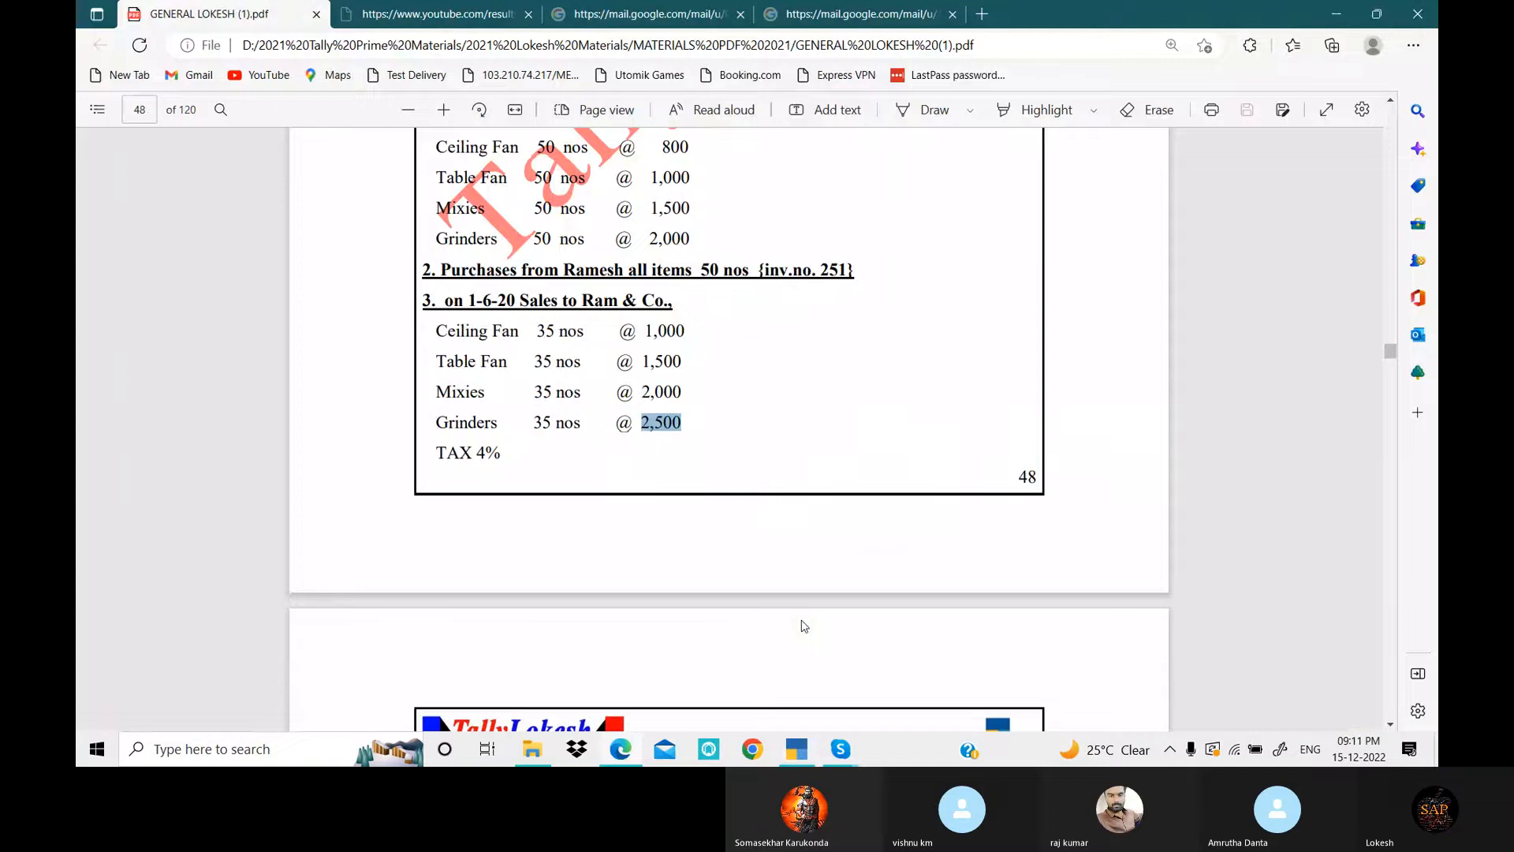
key(alt+Tab)
text(m)
key(Return)
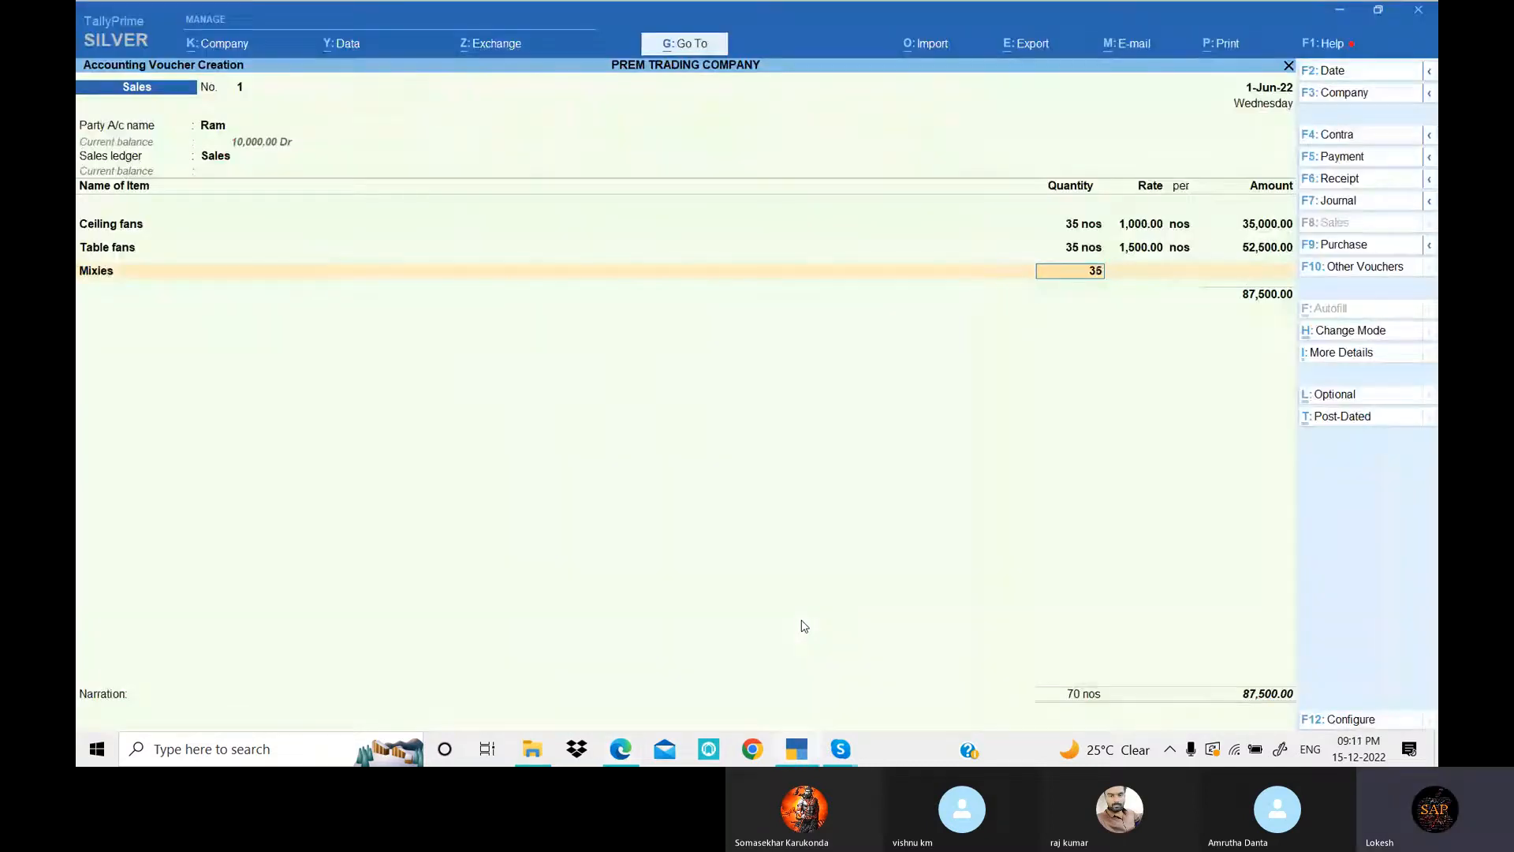
key(Return)
key(alt+Tab)
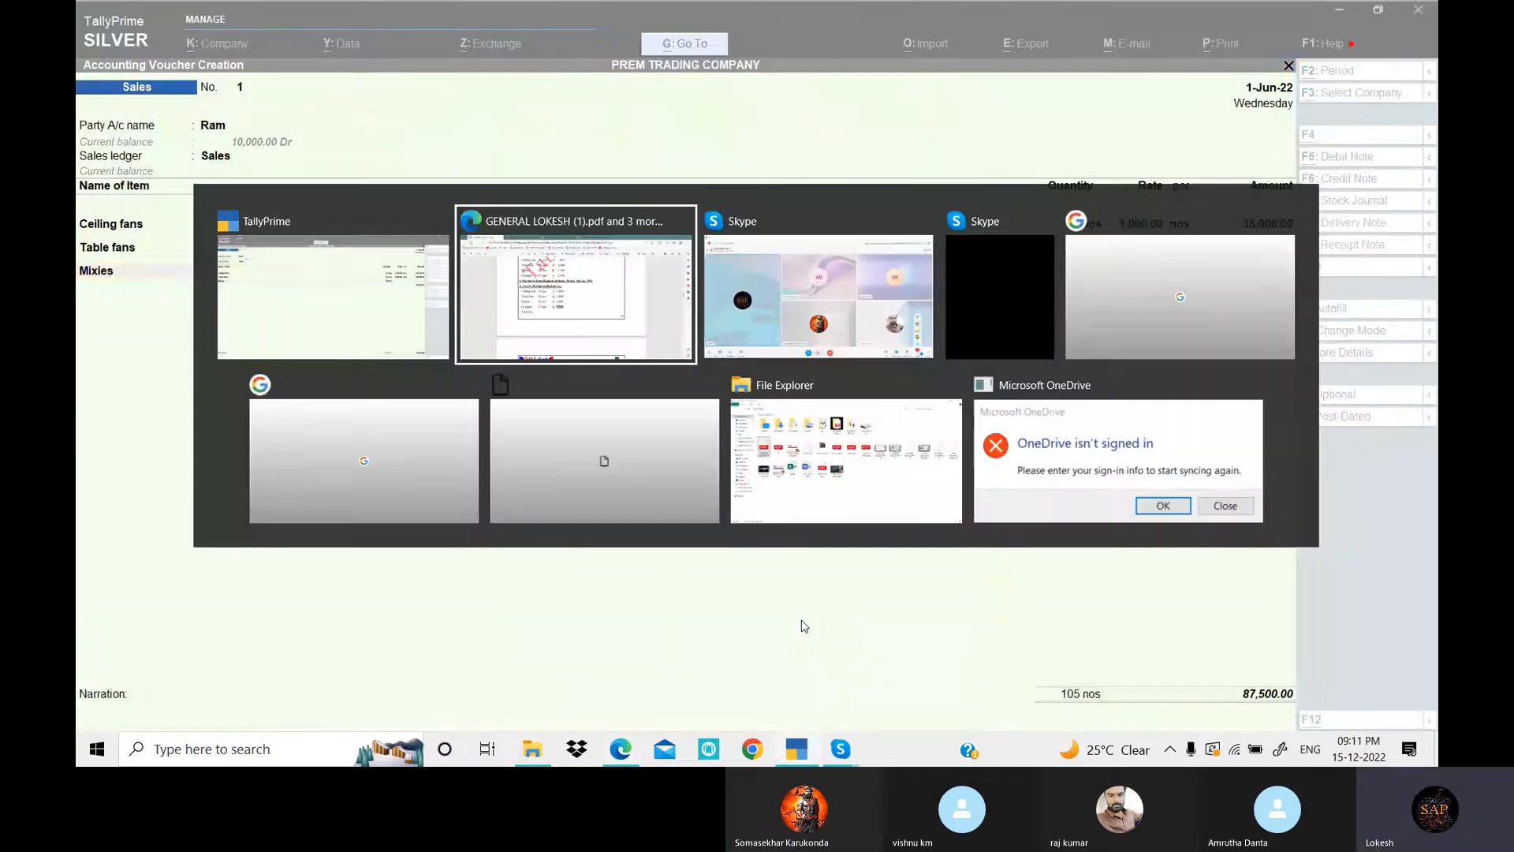
key(alt+Tab)
text(2000)
key(Return)
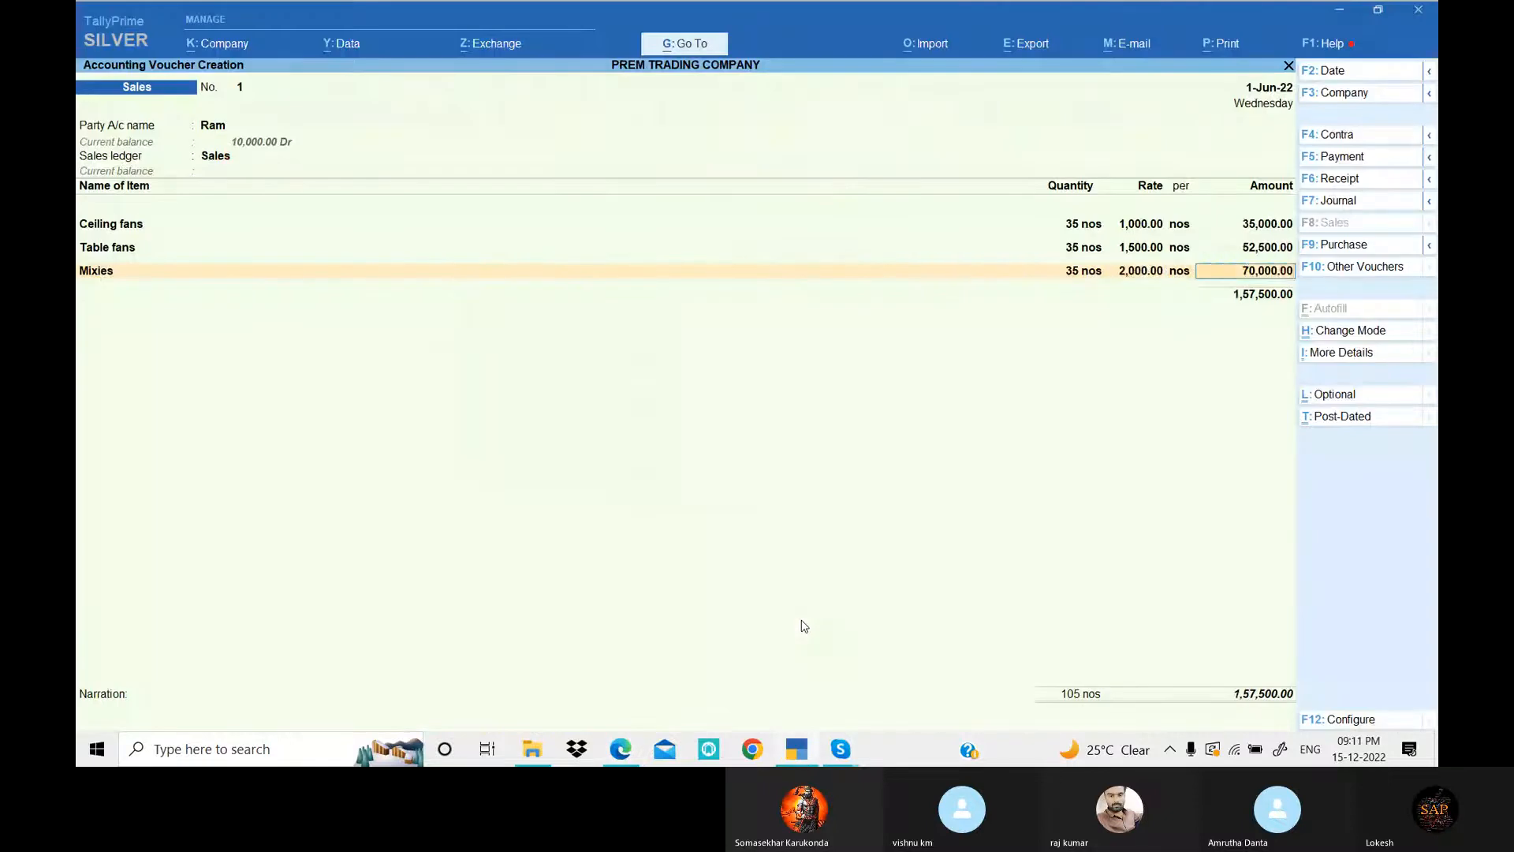
key(Return)
- Add 35 nos of Grinders at a rate of 2,500 as the last item, checking the PDF
key(alt+Tab)
key(alt+Tab)
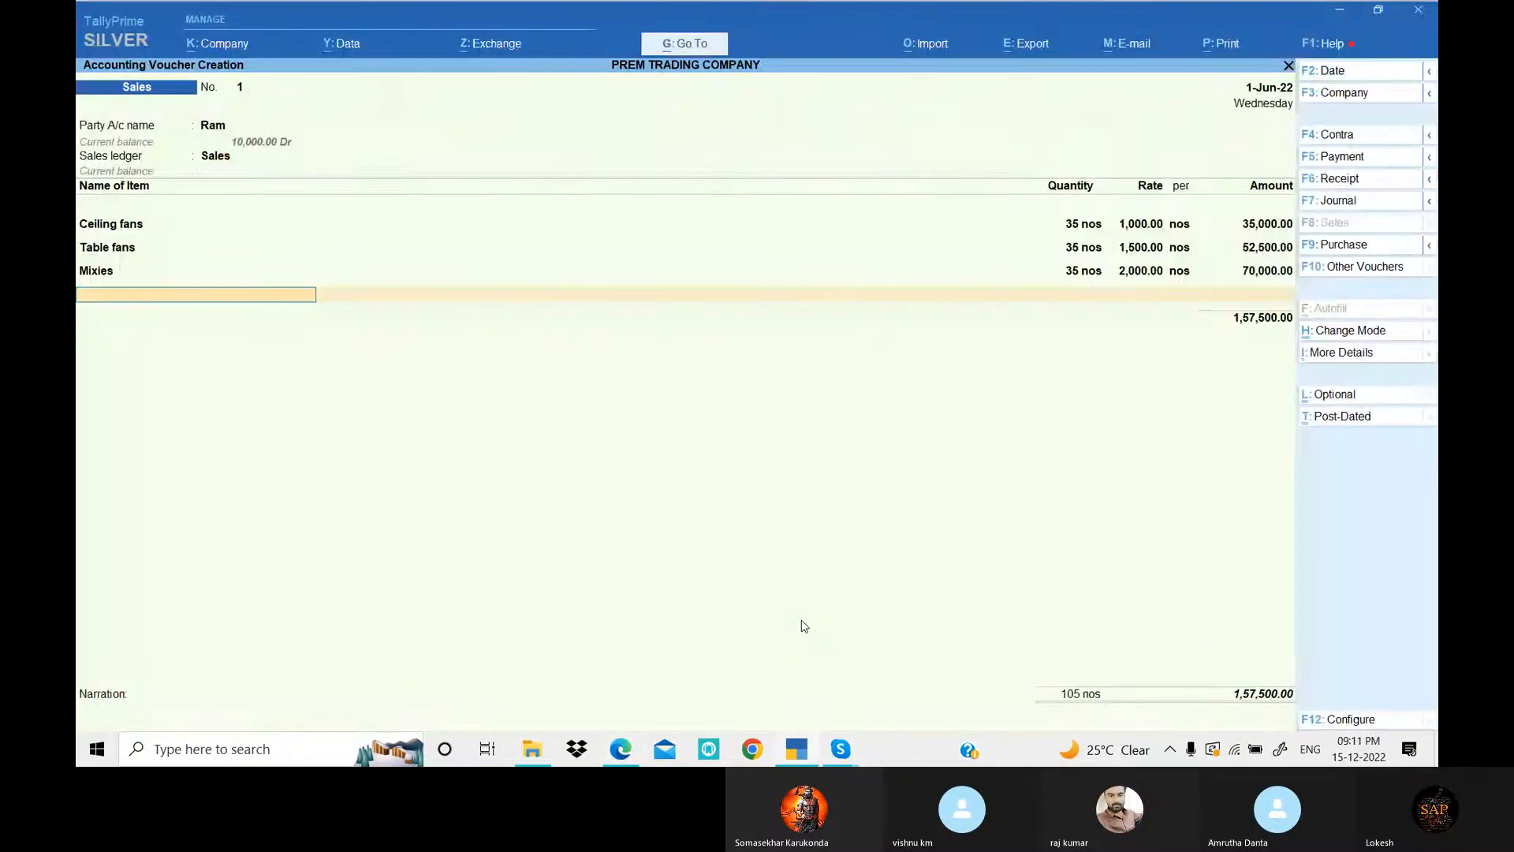
text(g)
key(Return)
key(Return)
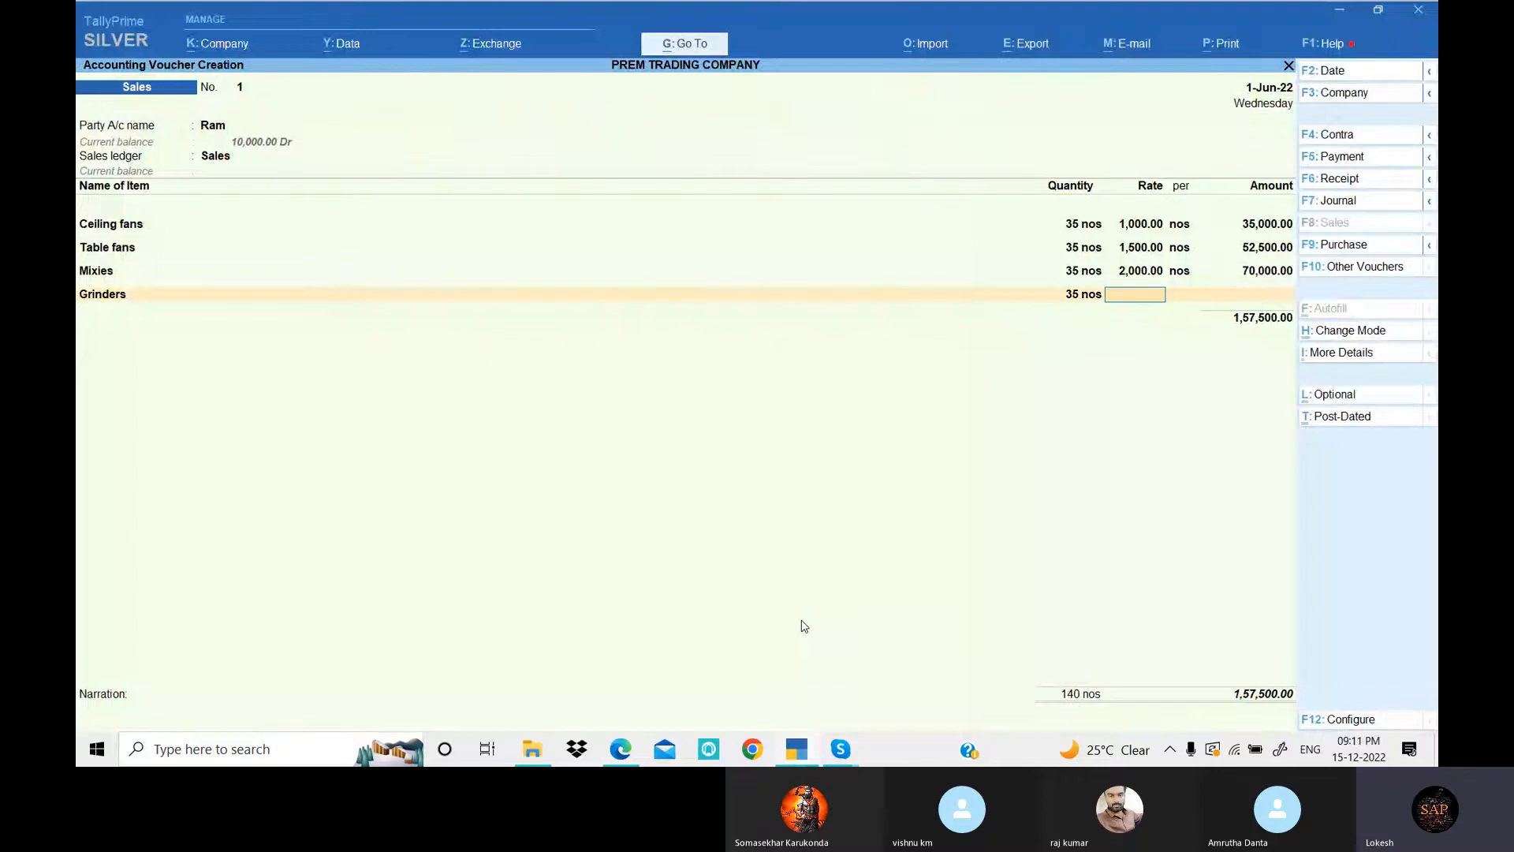
key(alt+Tab)
key(alt+Tab)
text(2,500)
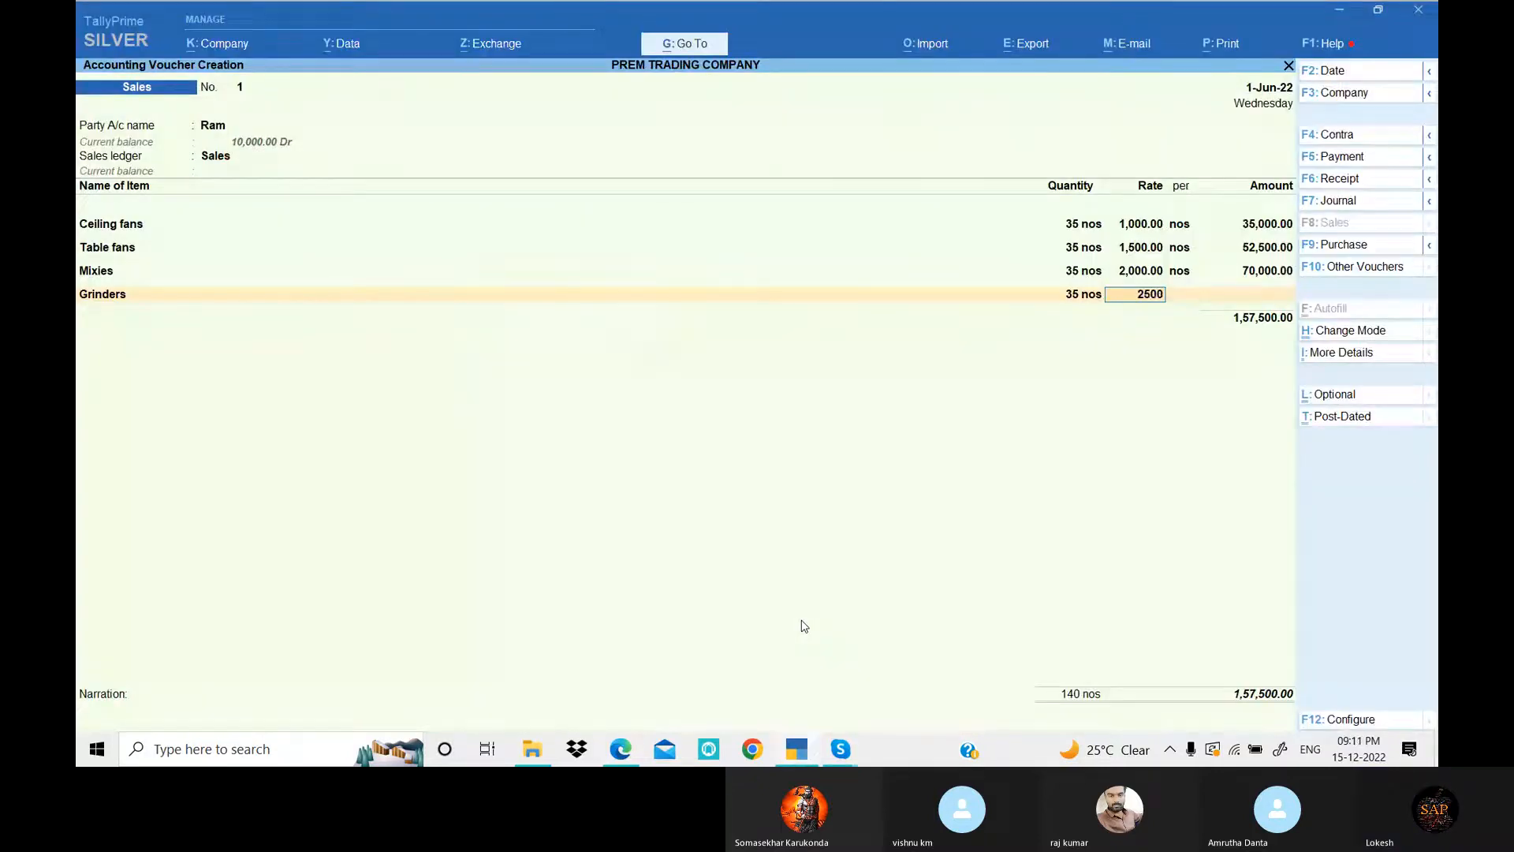
key(Return)
key(Return)
key(Return)
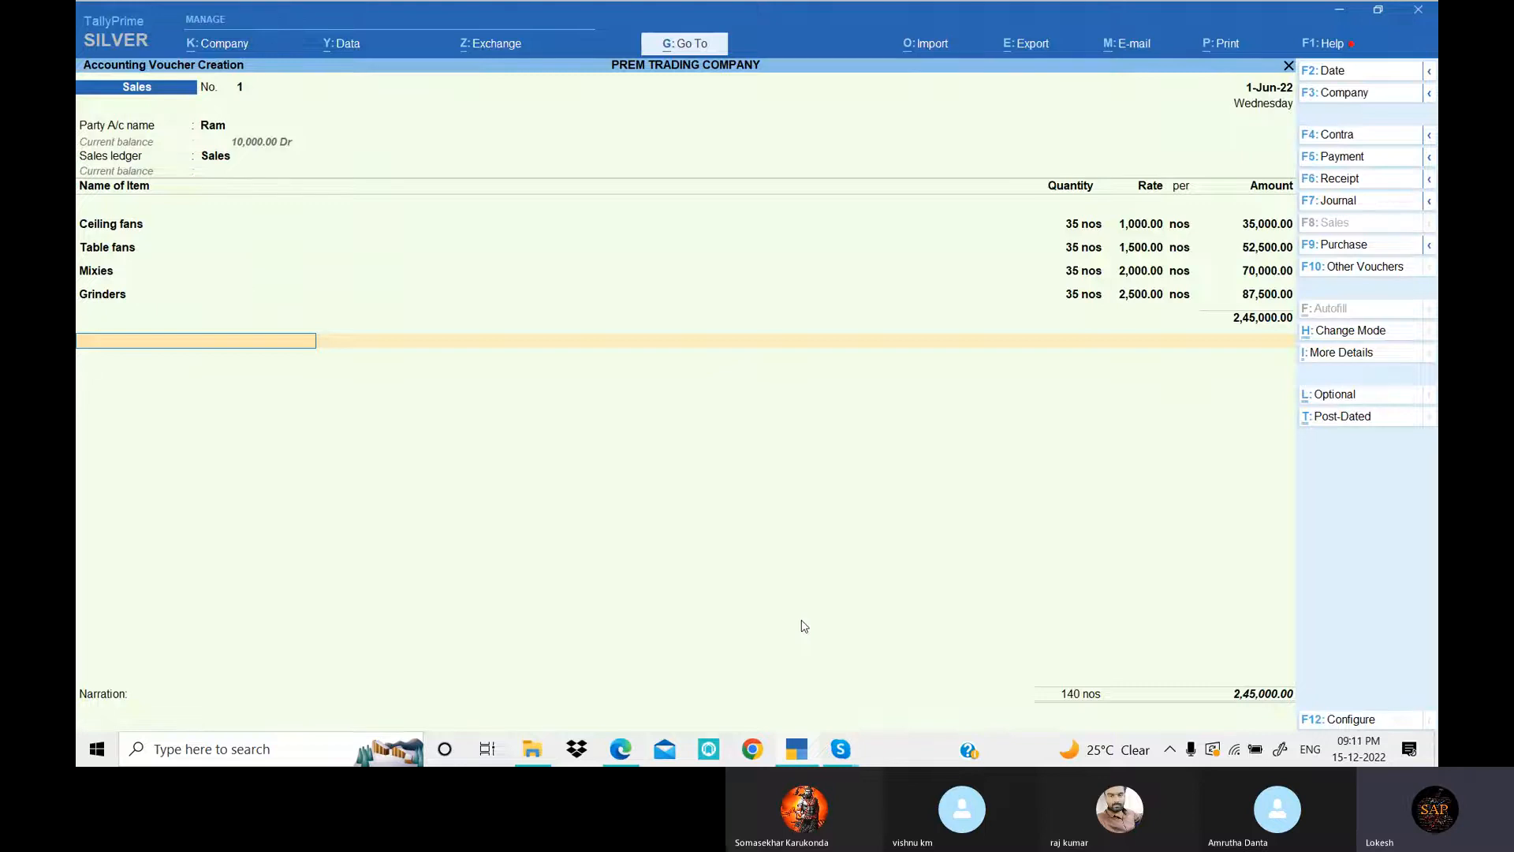
- End the item list and create a Tax ledger under Duties & Taxes with duty type Others for the additional ledger line
key(Return)
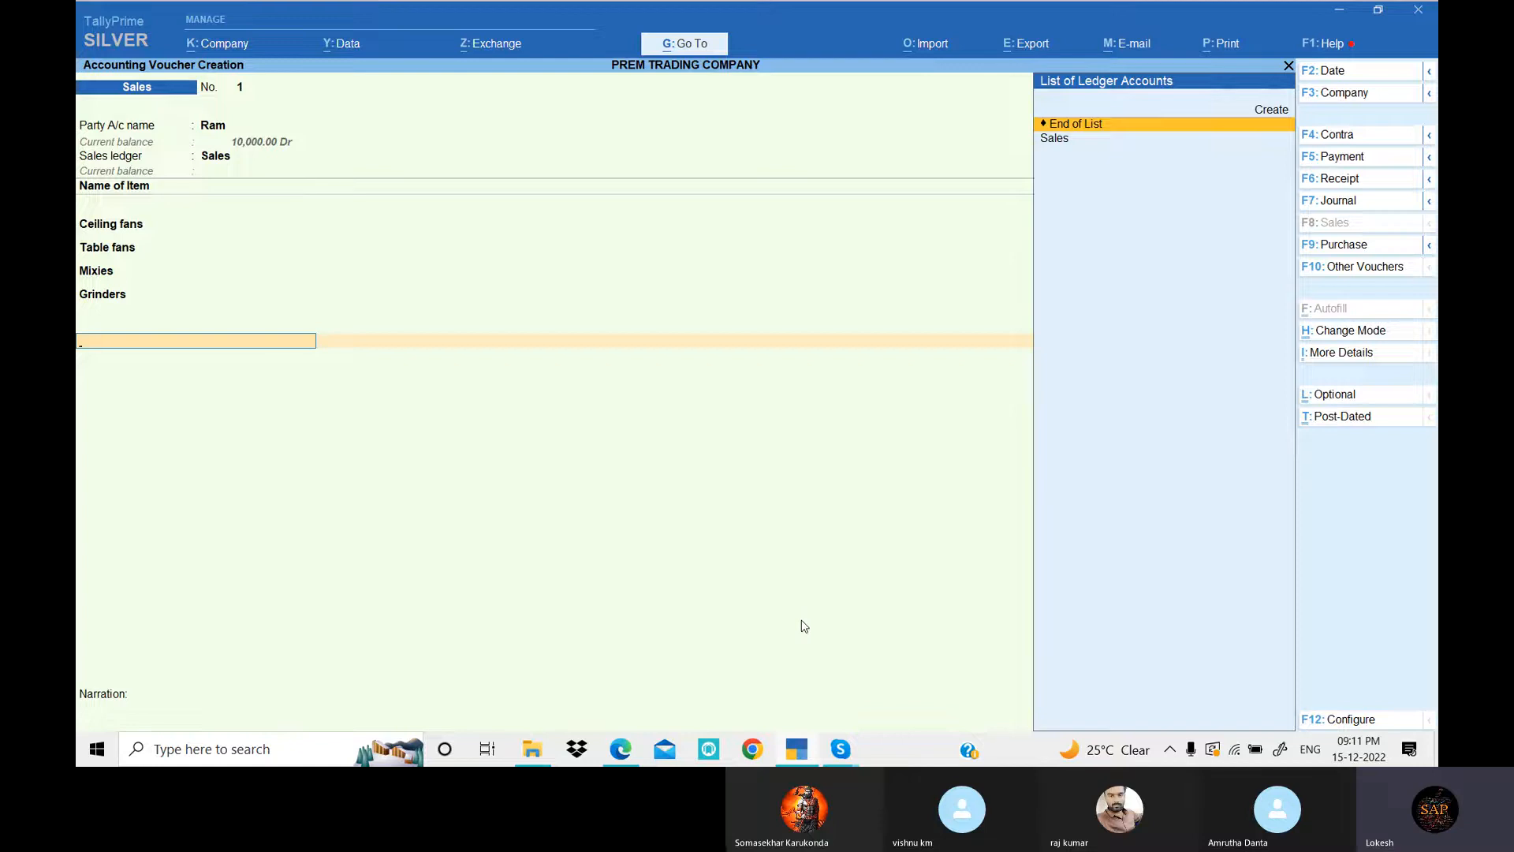
key(BackSpace)
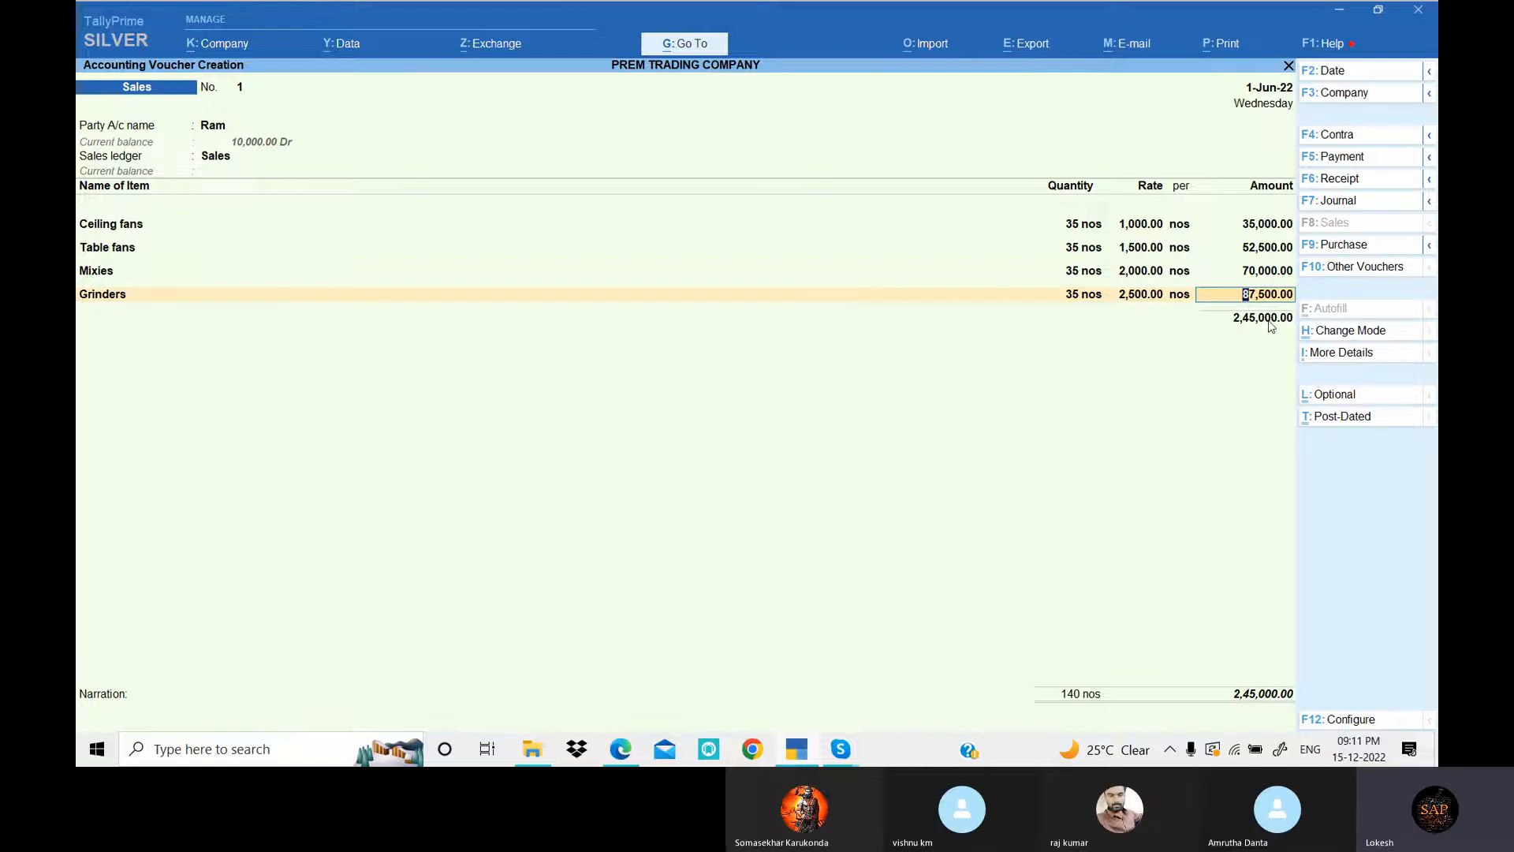
key(Return)
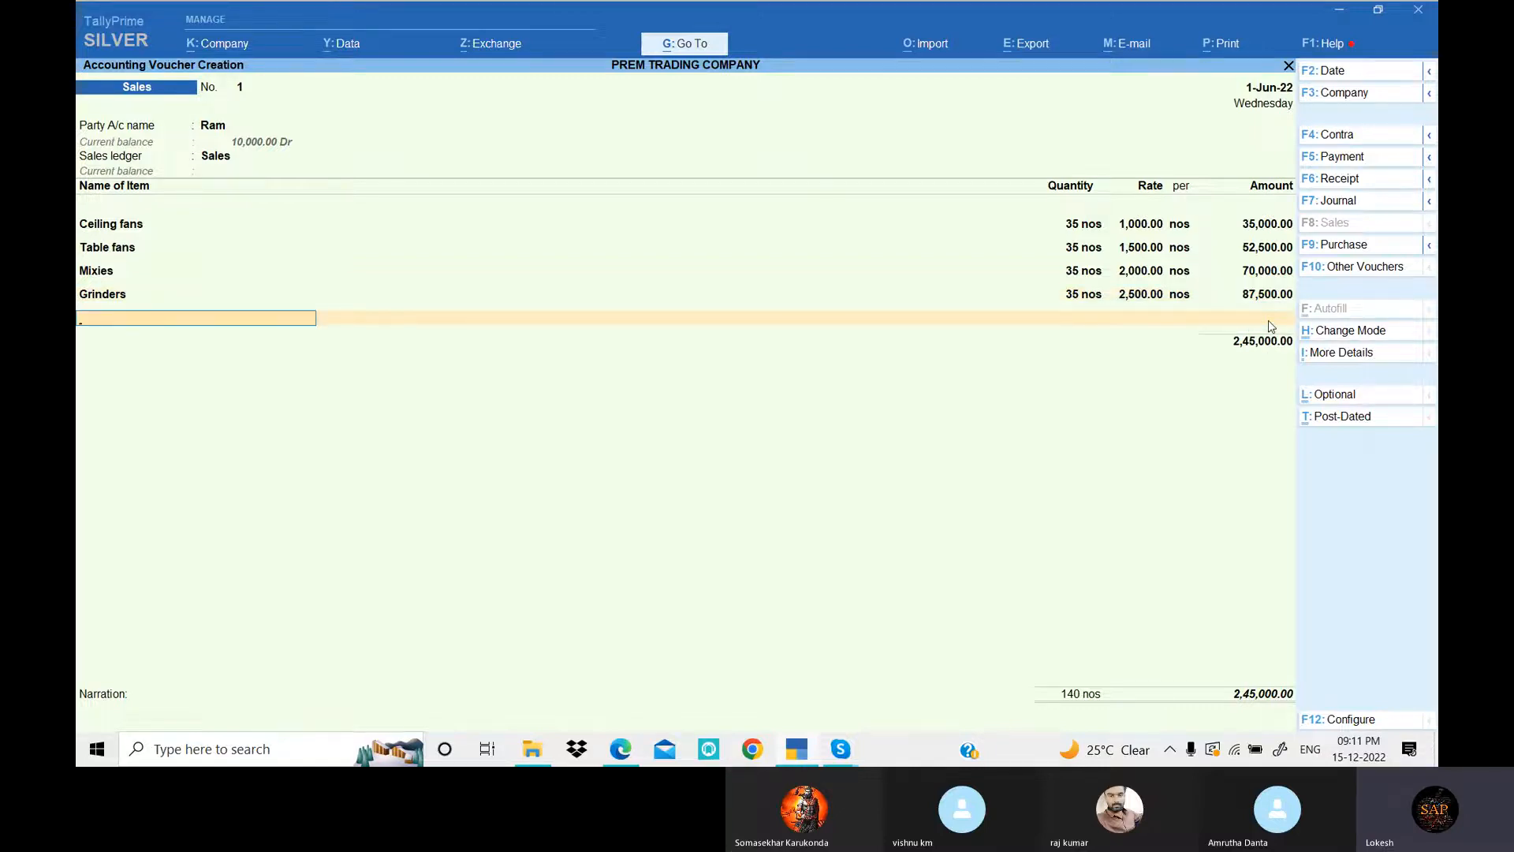
key(Return)
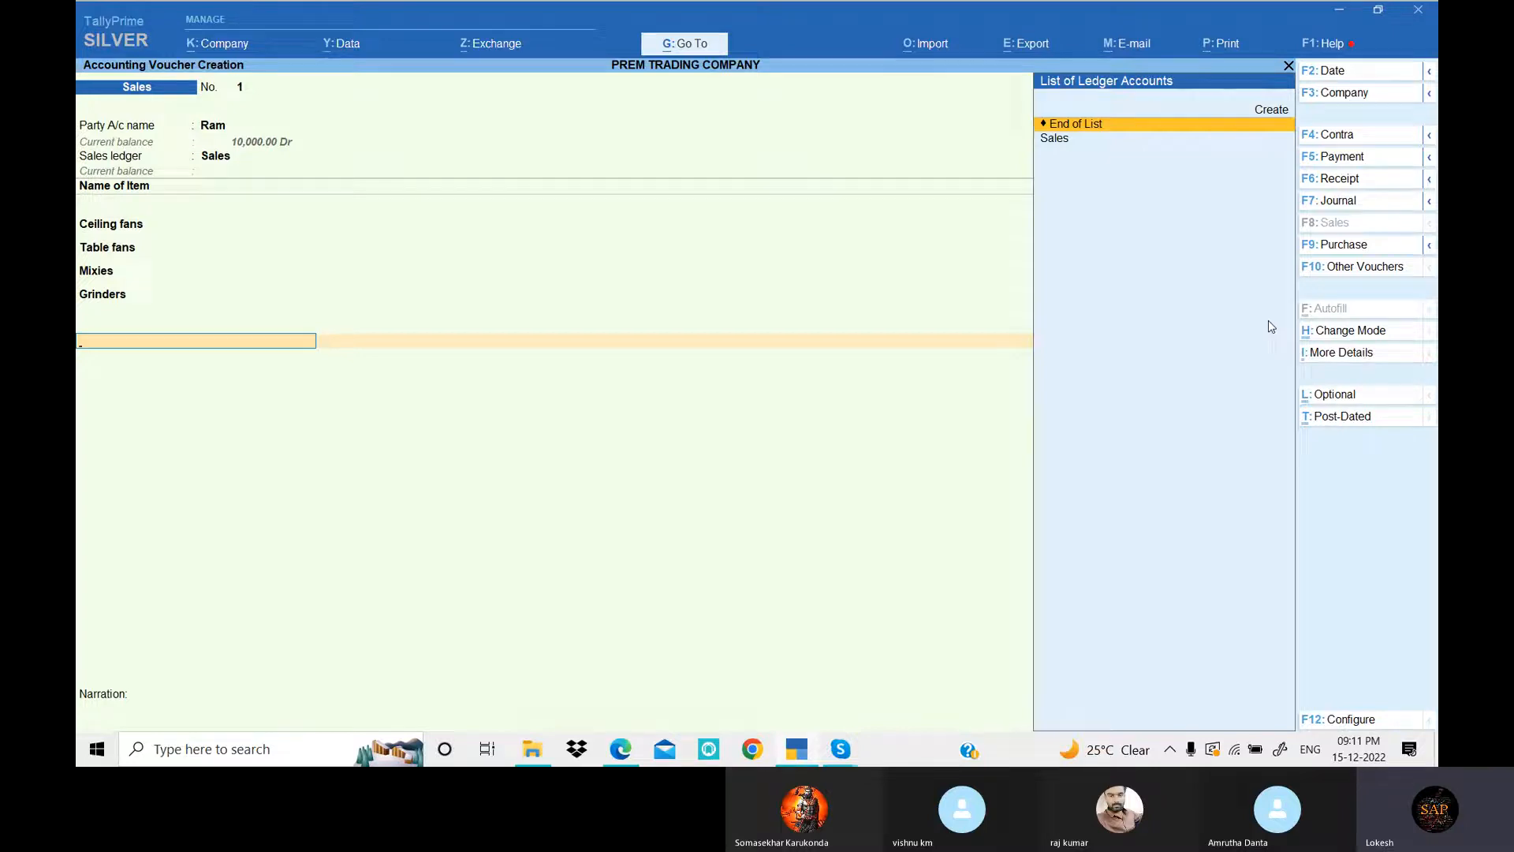
key(Up)
key(Return)
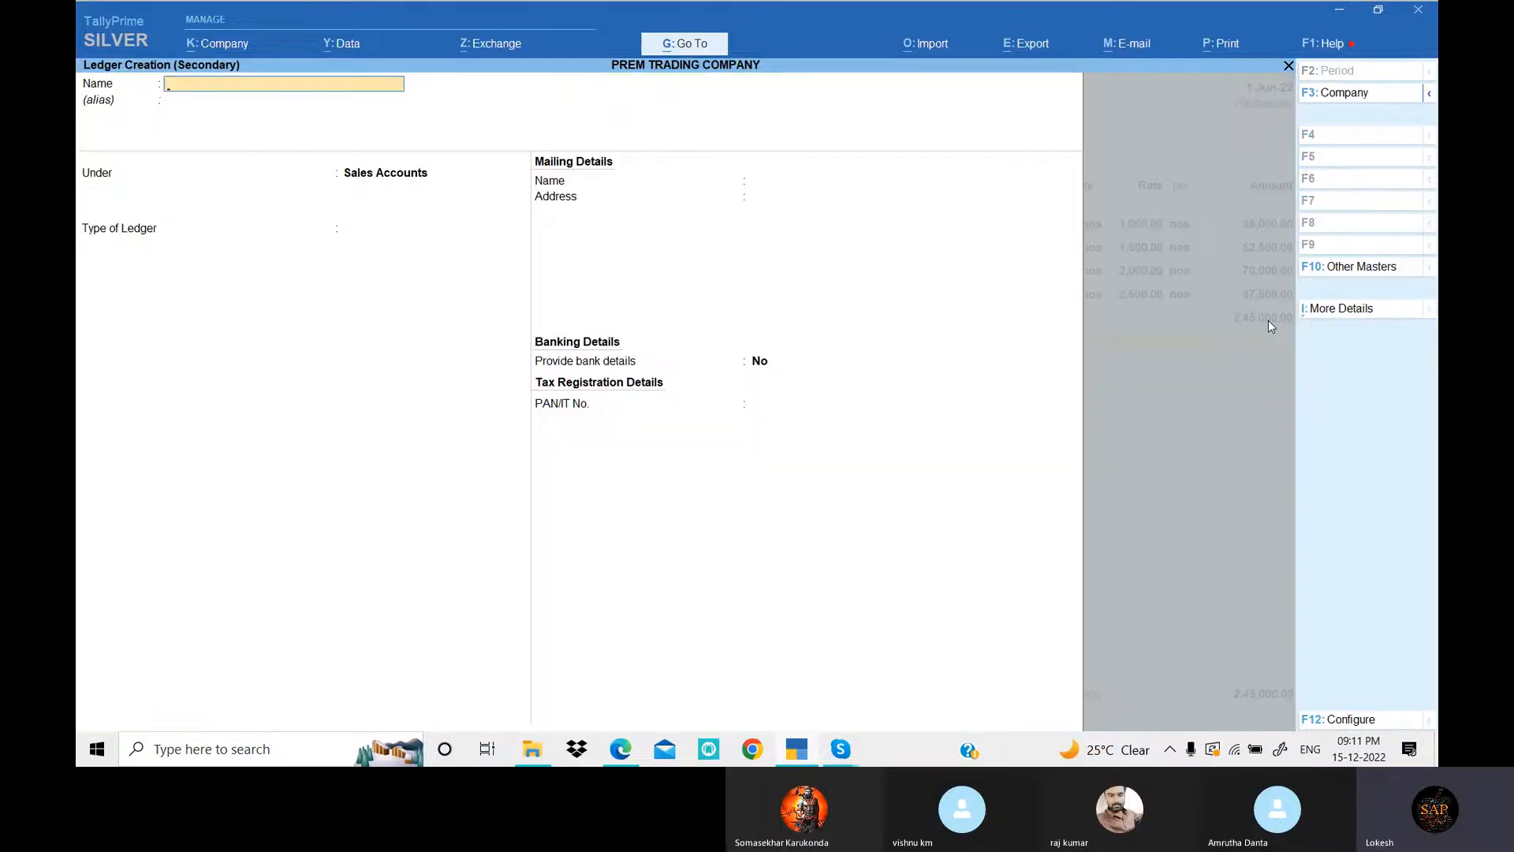
text(Tax)
key(Return)
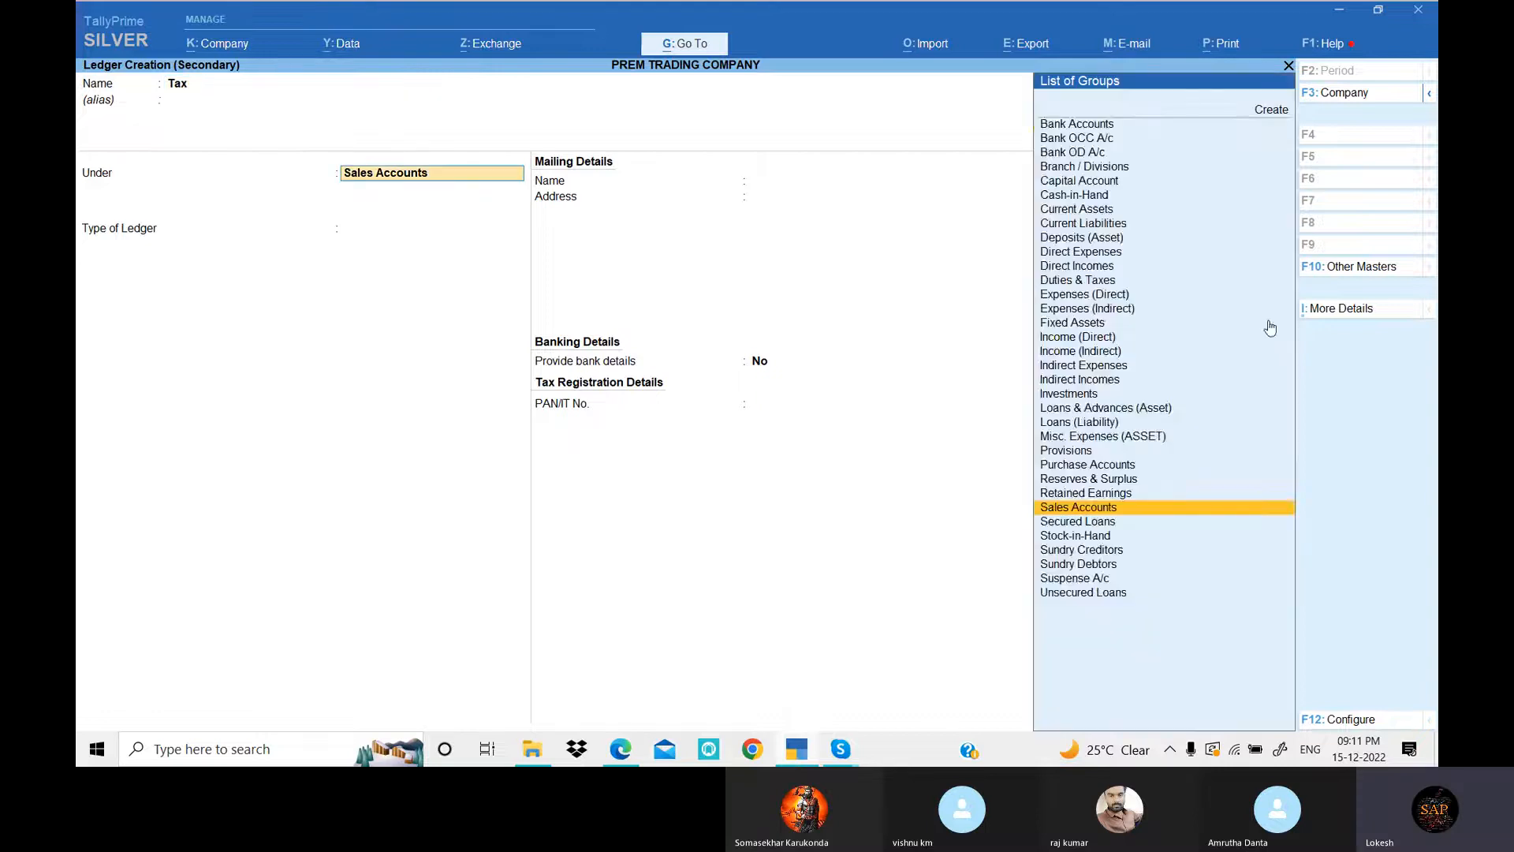
text(du)
key(Return)
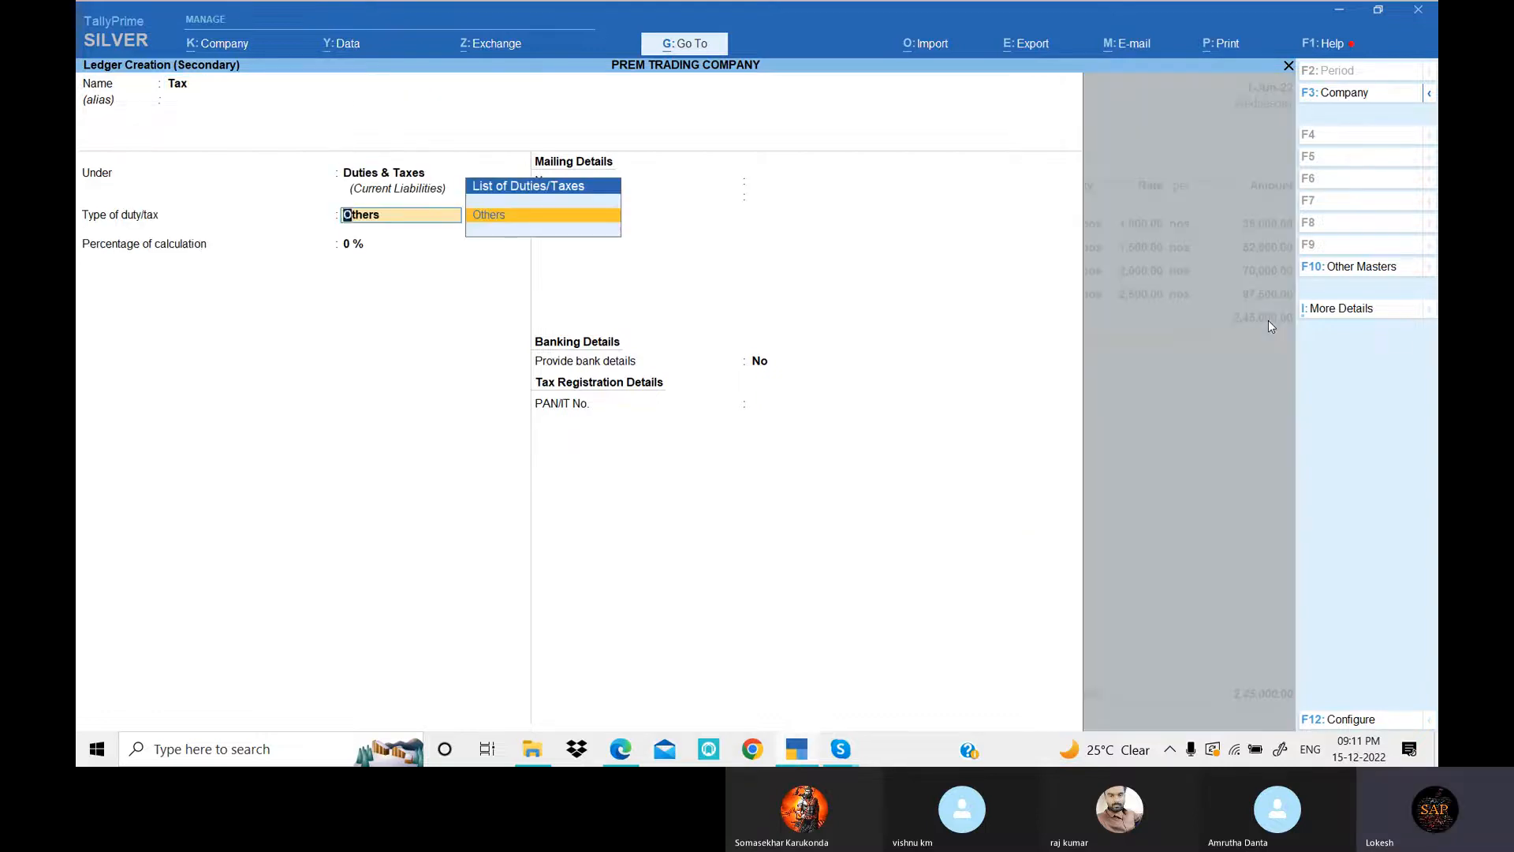
key(Return)
key(Return)
key(Return)
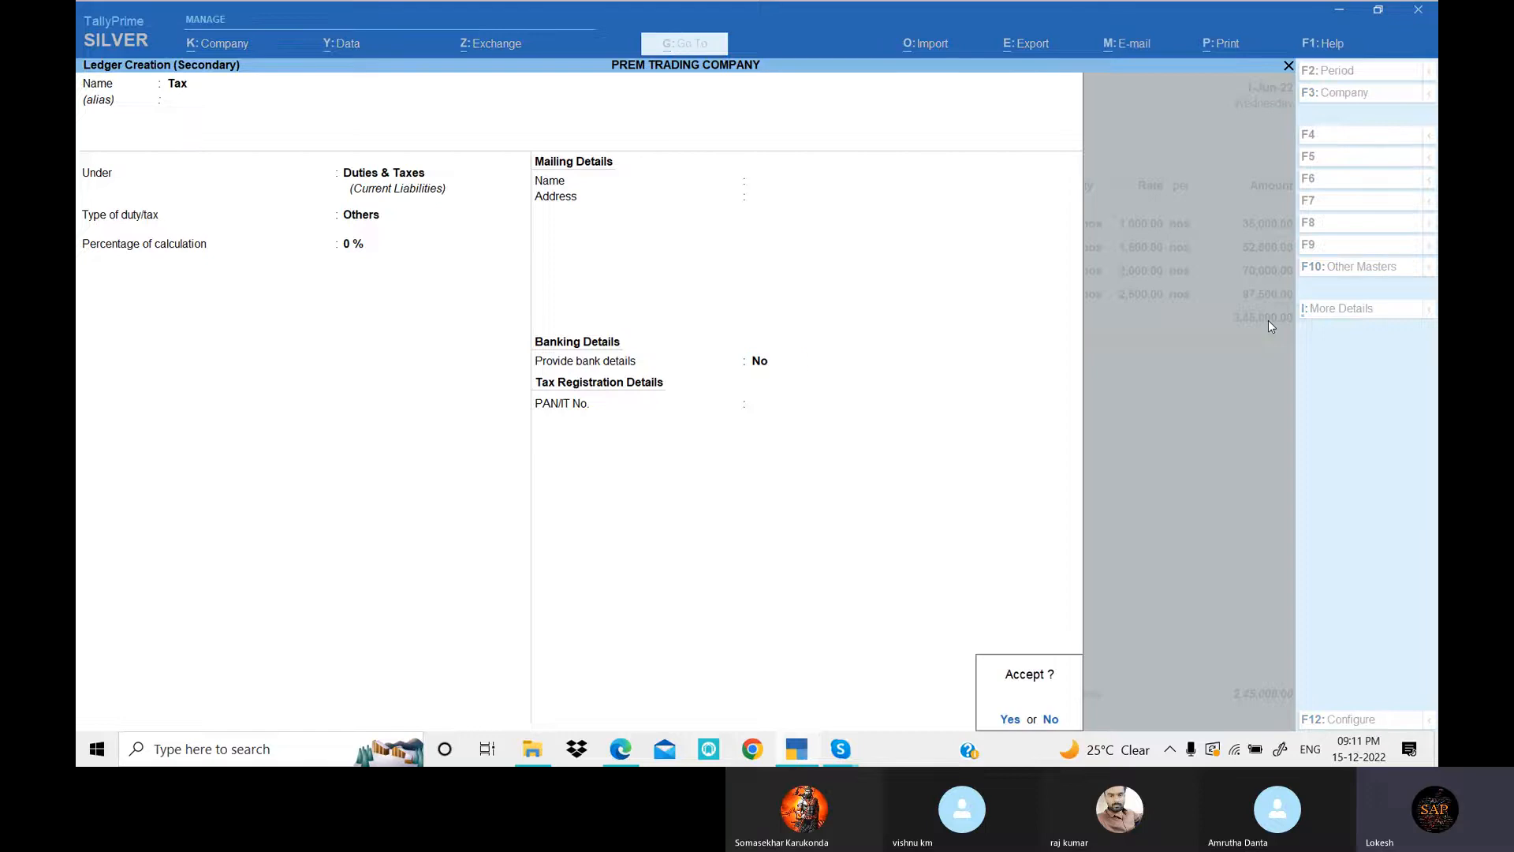
key(Return)
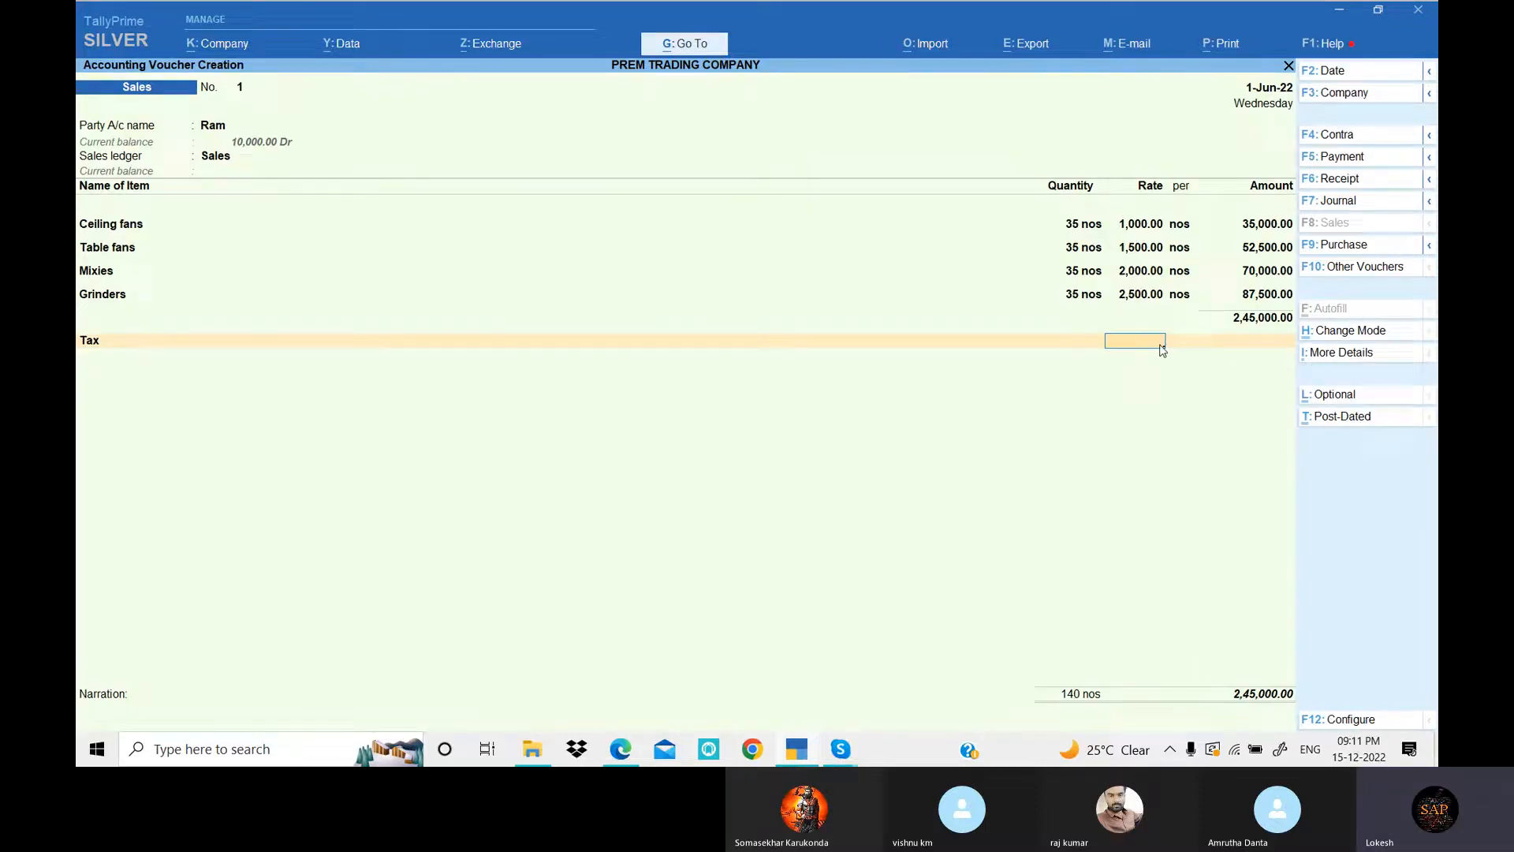
- Set the Tax rate to 4% as given in the PDF and save the sales voucher without a narration
key(Return)
click(1135, 346)
key(alt+Tab)
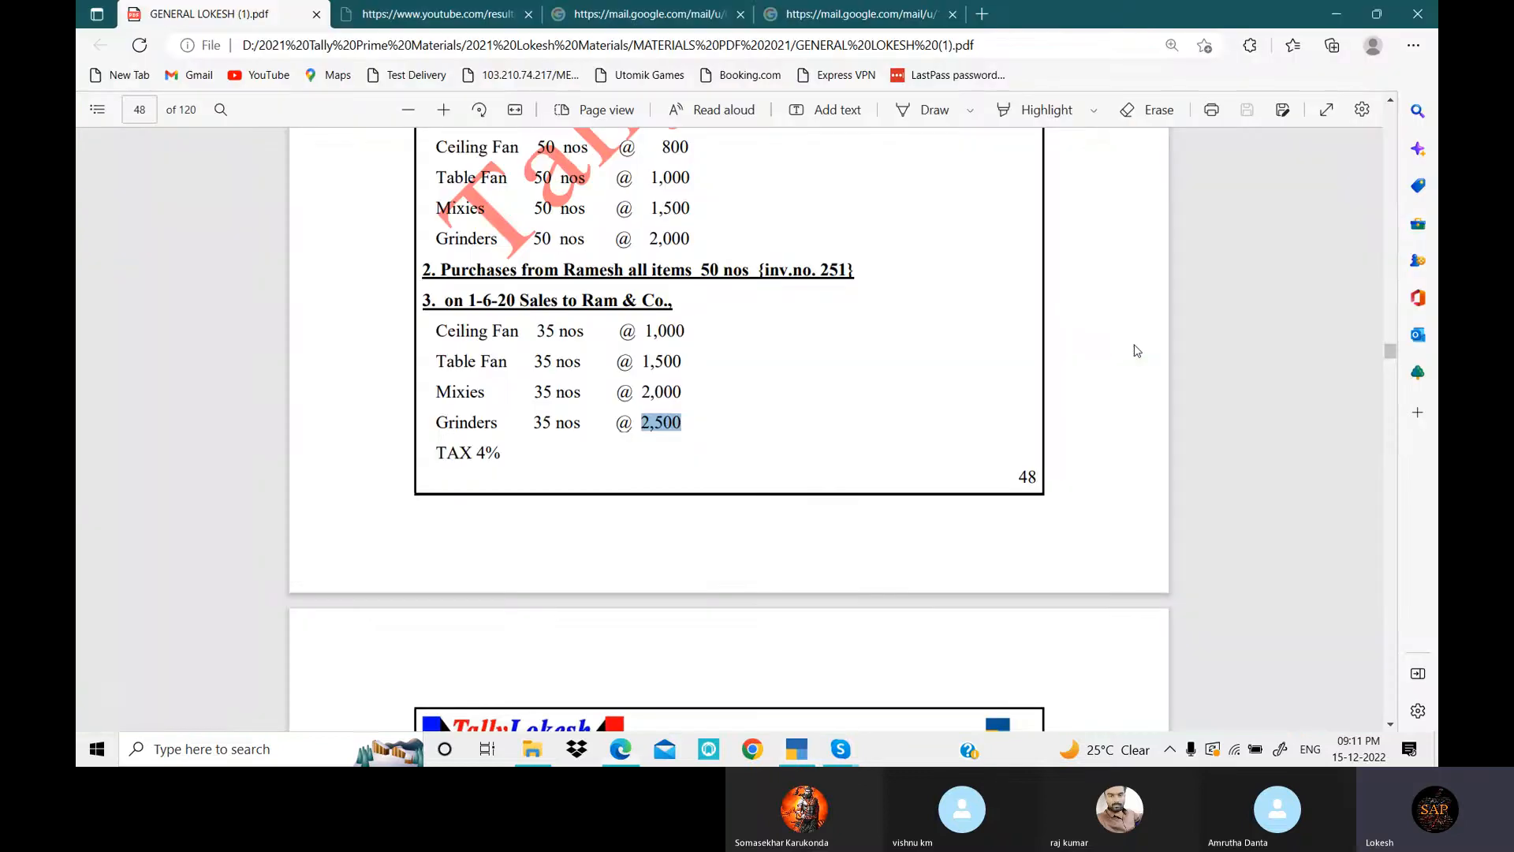
key(alt+Tab)
text(4)
key(Return)
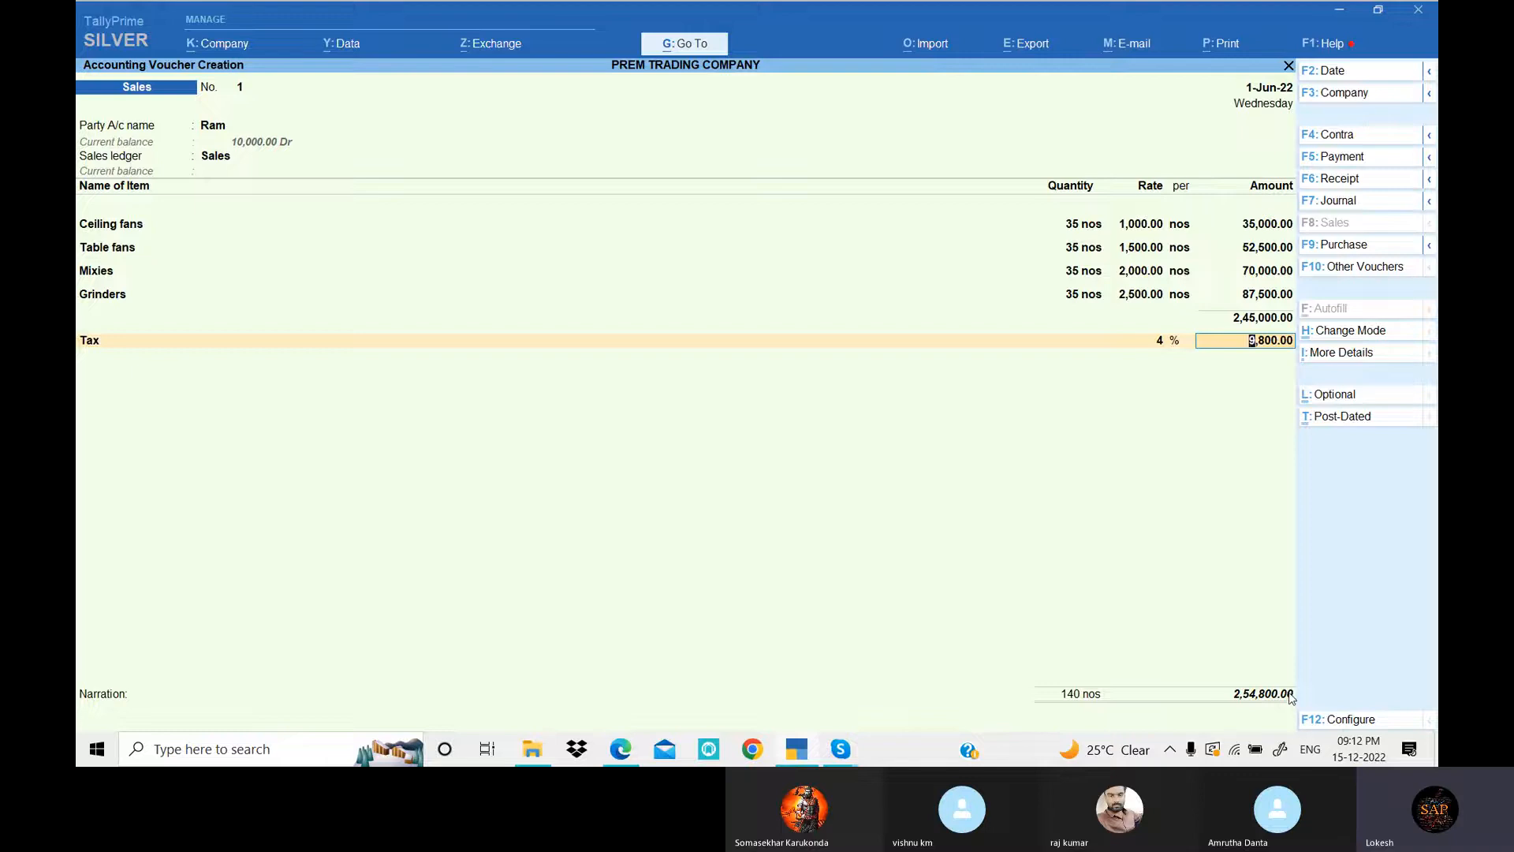
key(Return)
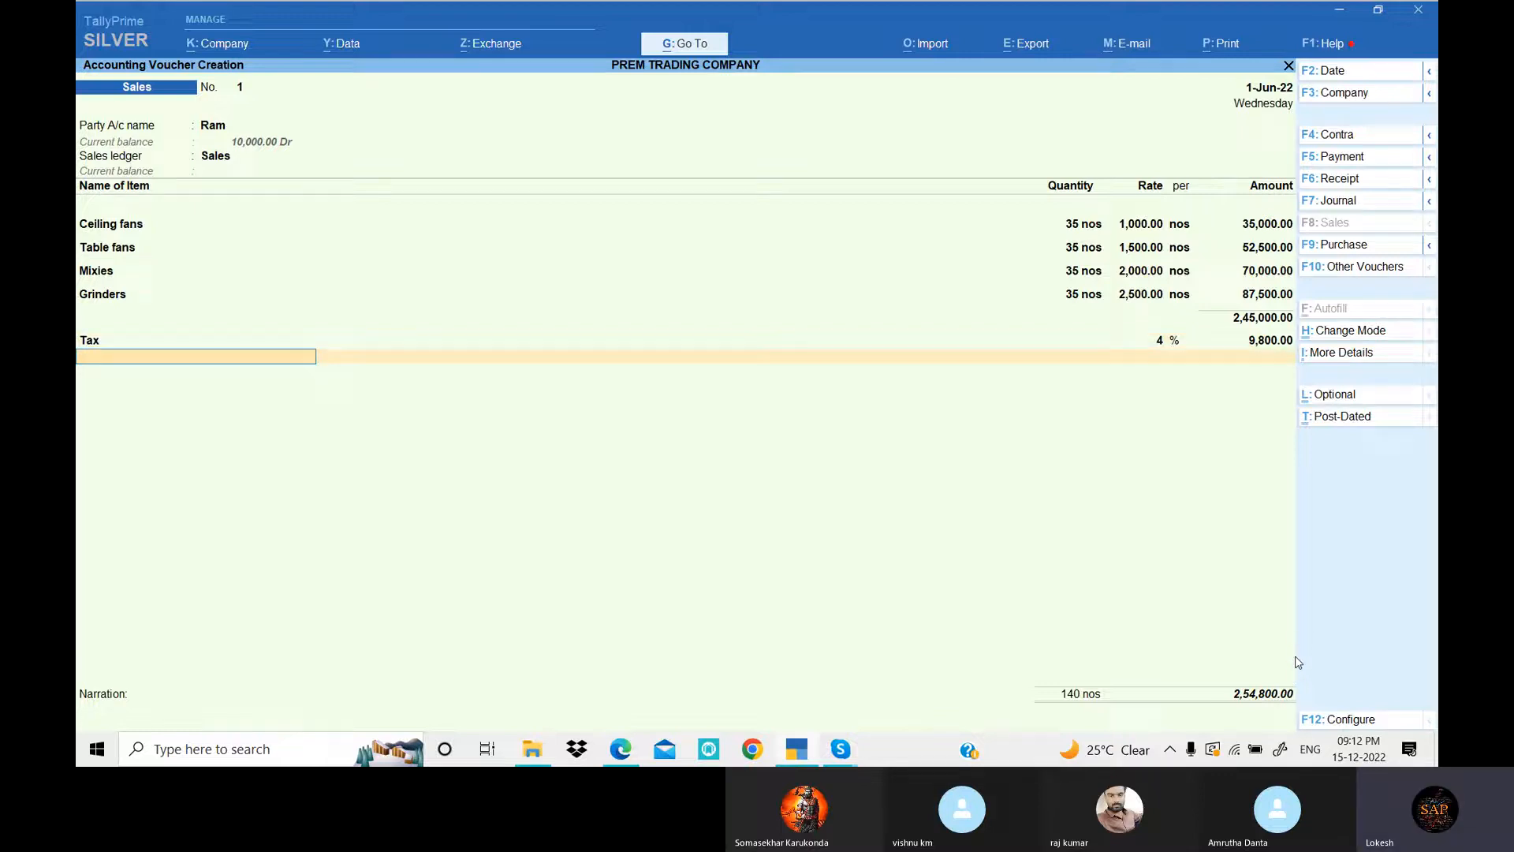
key(Return)
key(Return)
key(Return)
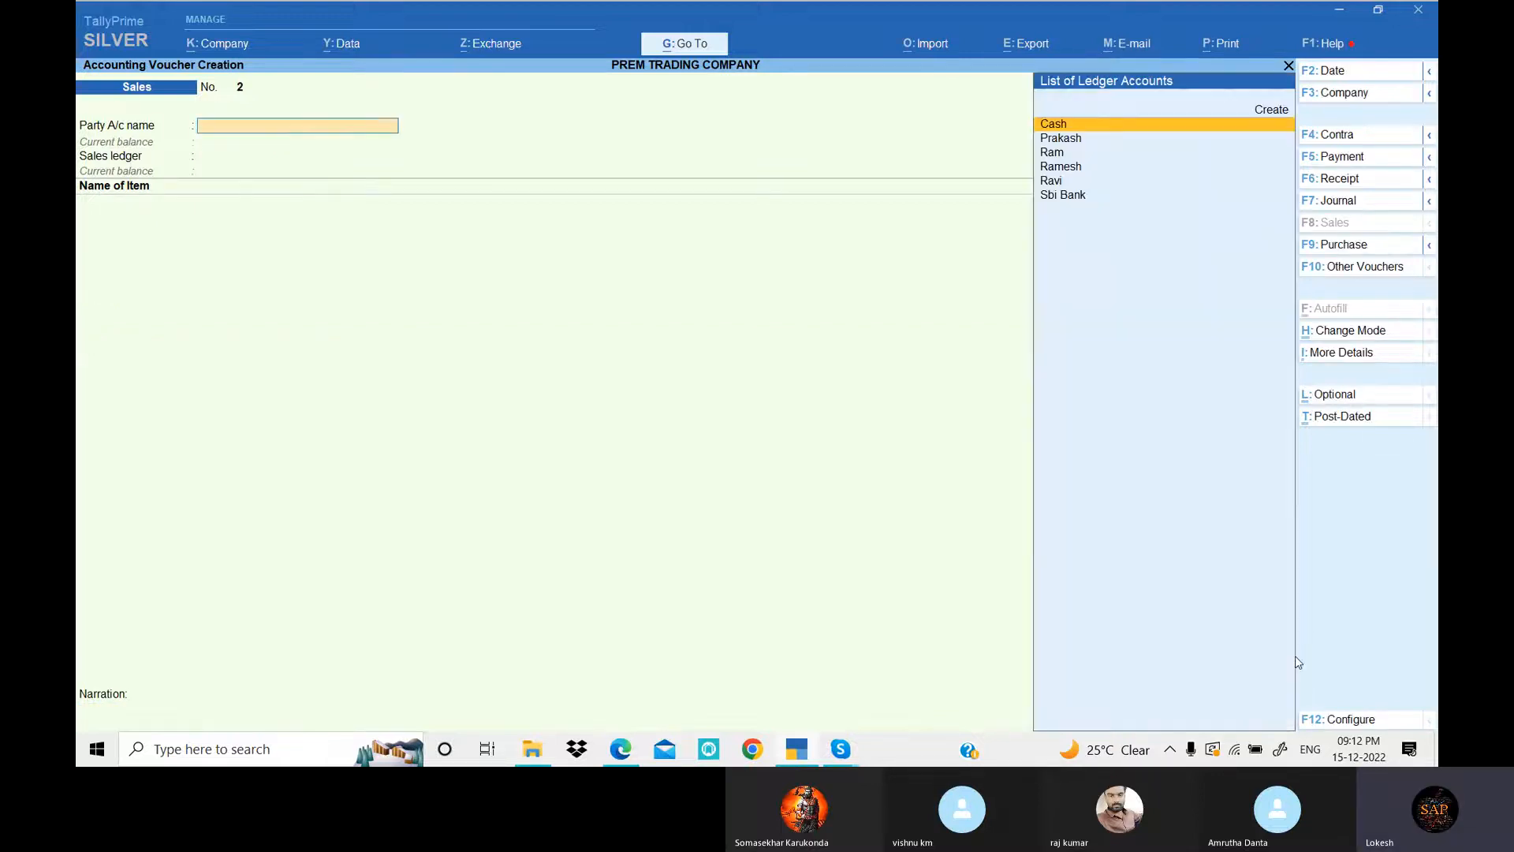
- Review sales entry 4 on the PDF's next page and set the new sales voucher's date to 2-Jun-22
click(796, 753)
scroll(616, 418, down, 5)
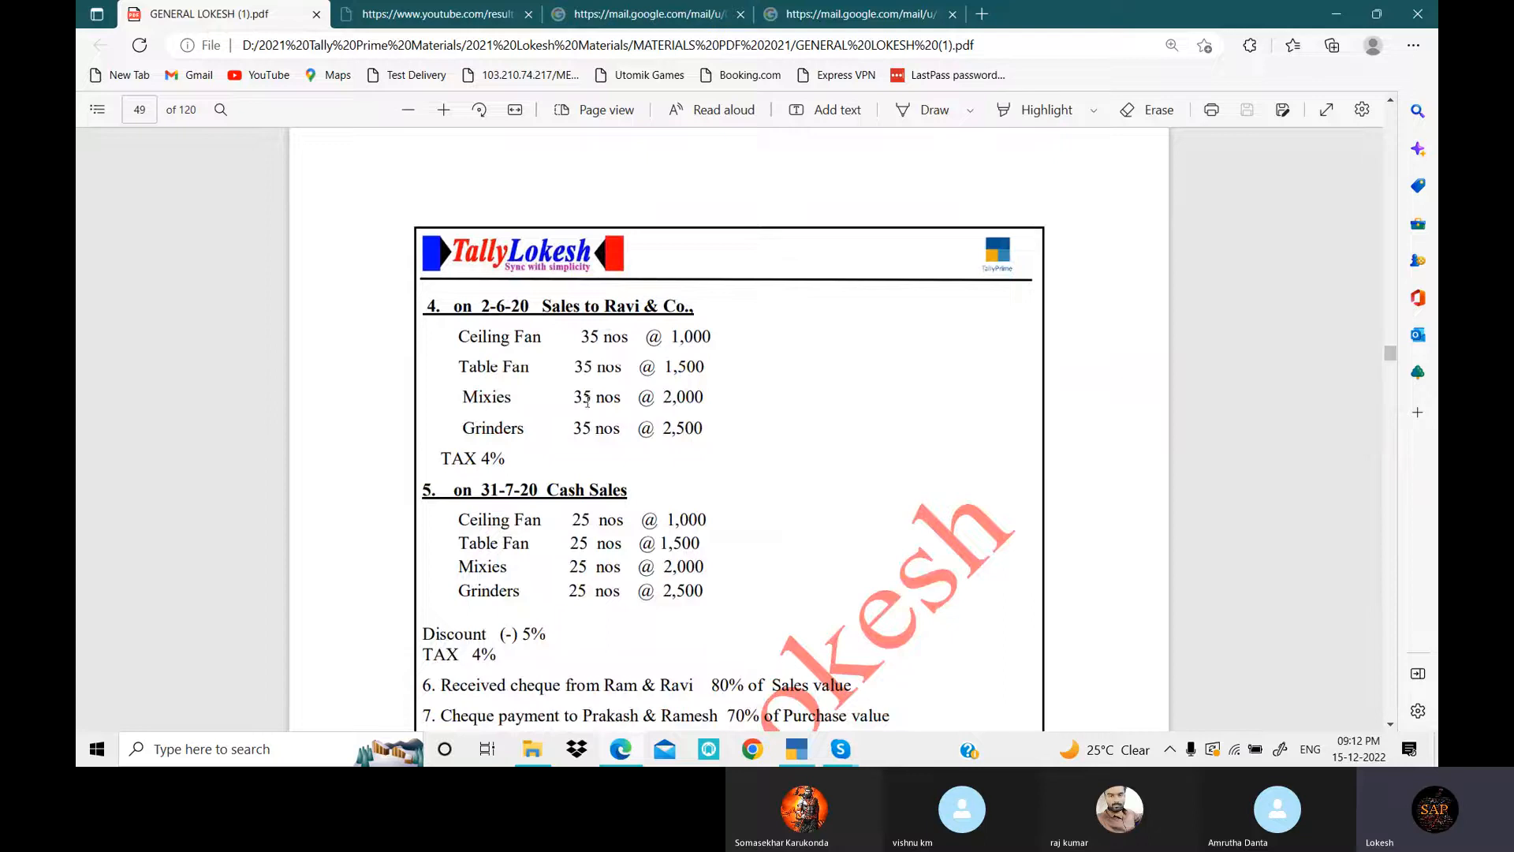
click(802, 758)
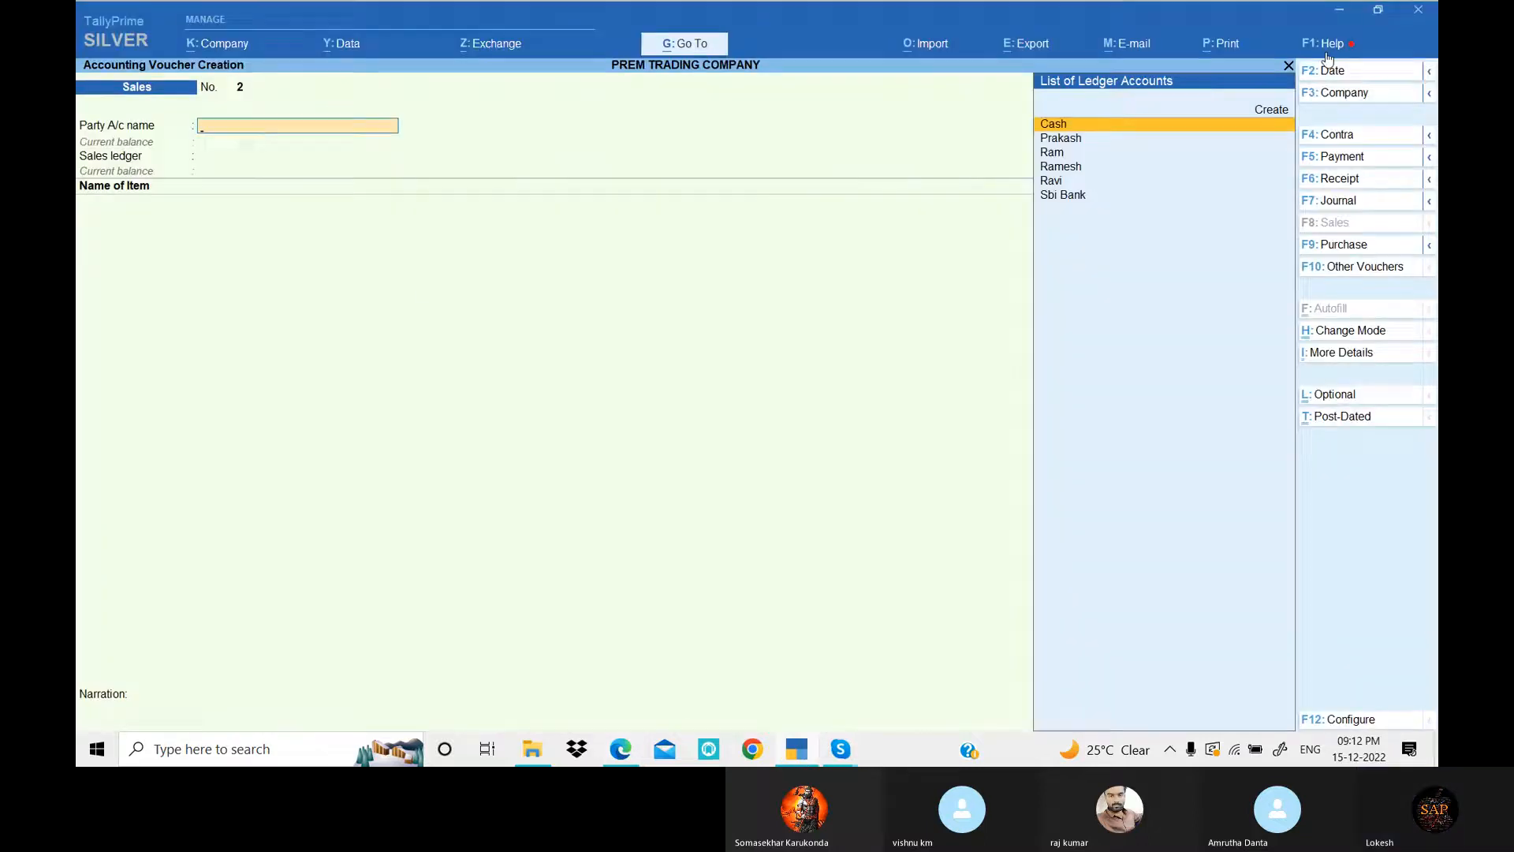
key(F2)
key(Return)
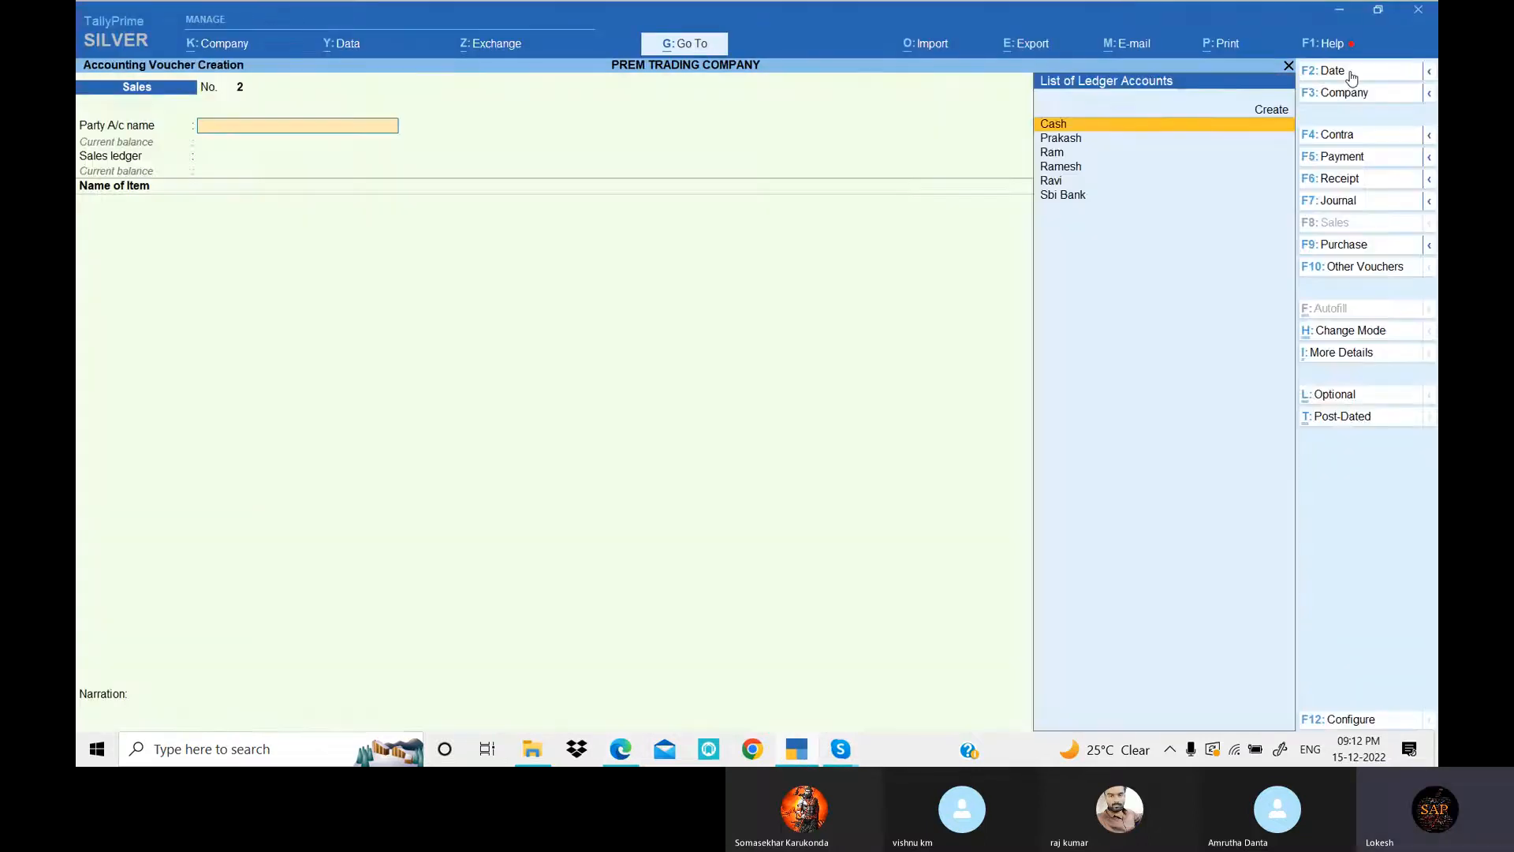
- Select the customer from the PDF's entry 4 as party, keep the default party details, and choose the Sales ledger and Ceiling fans item
text(rav)
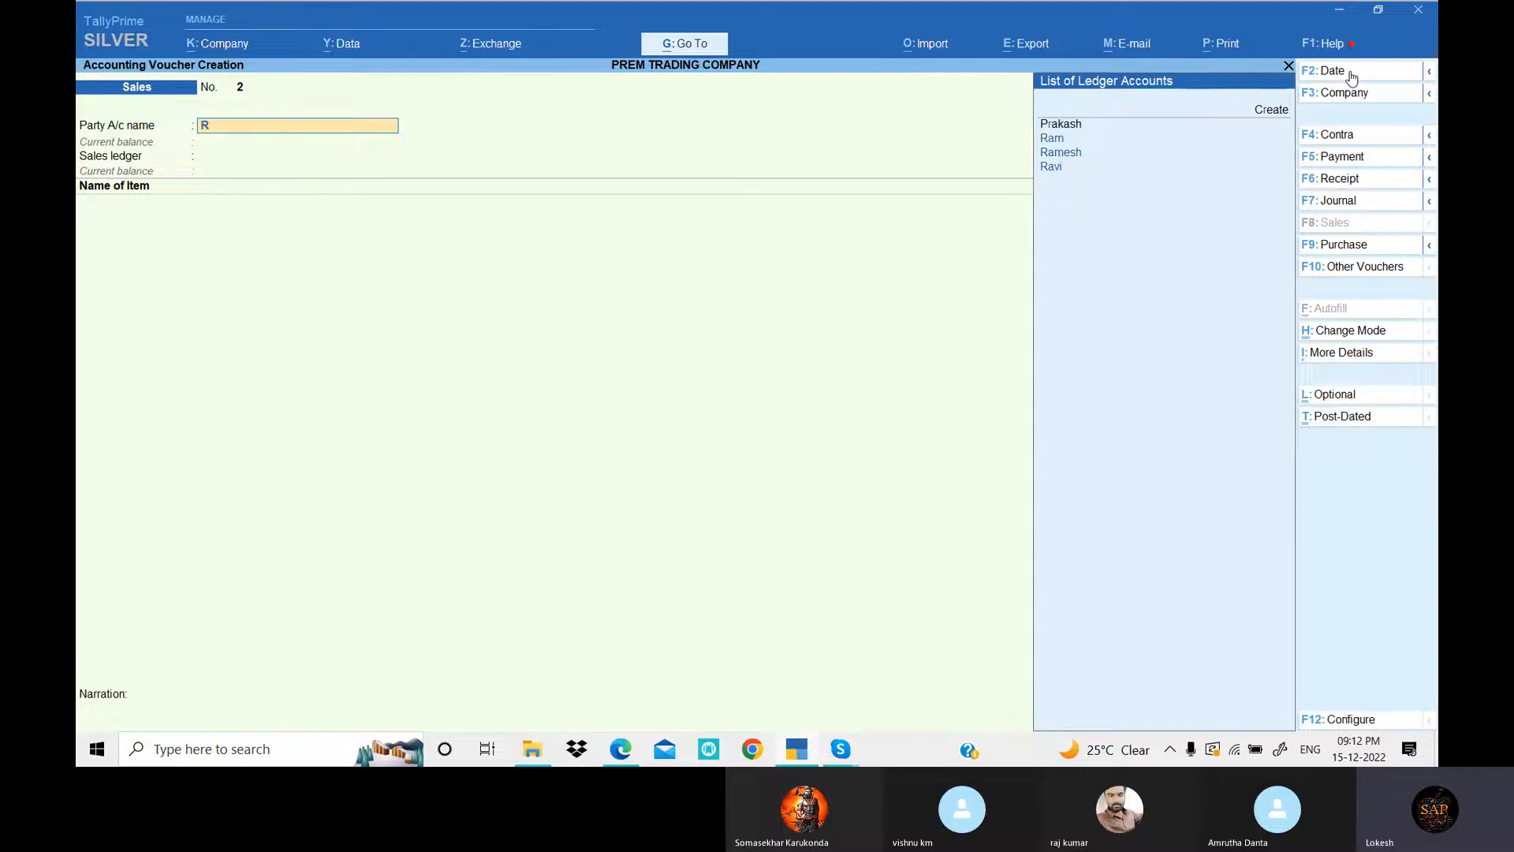
key(Return)
key(Return)
key(Return)
key(Return)
key(Return)
key(Return)
key(Return)
key(Return)
key(Return)
key(Return)
key(Return)
key(Return)
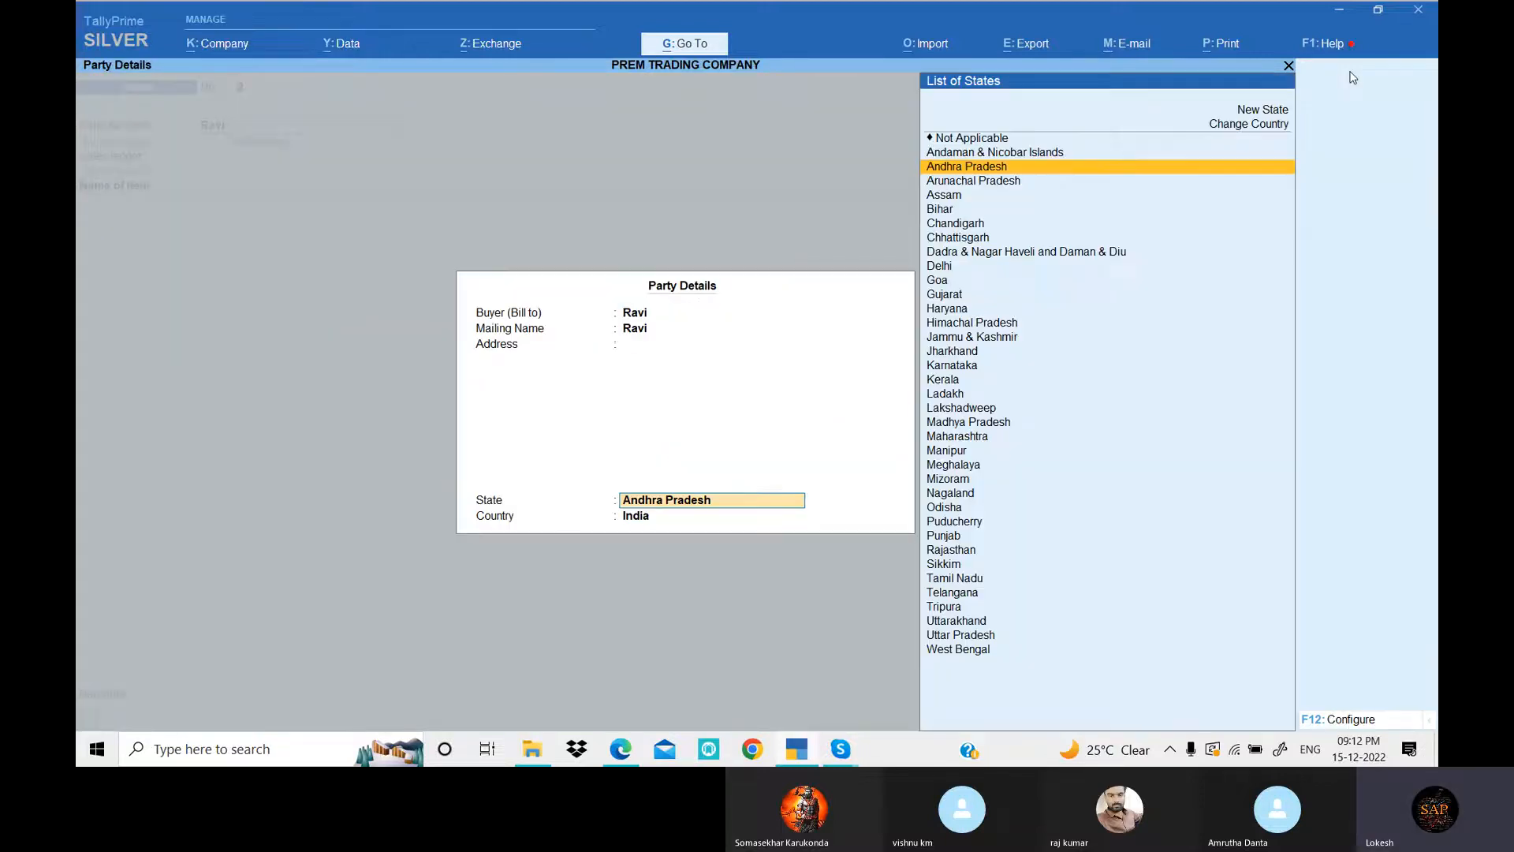
key(Return)
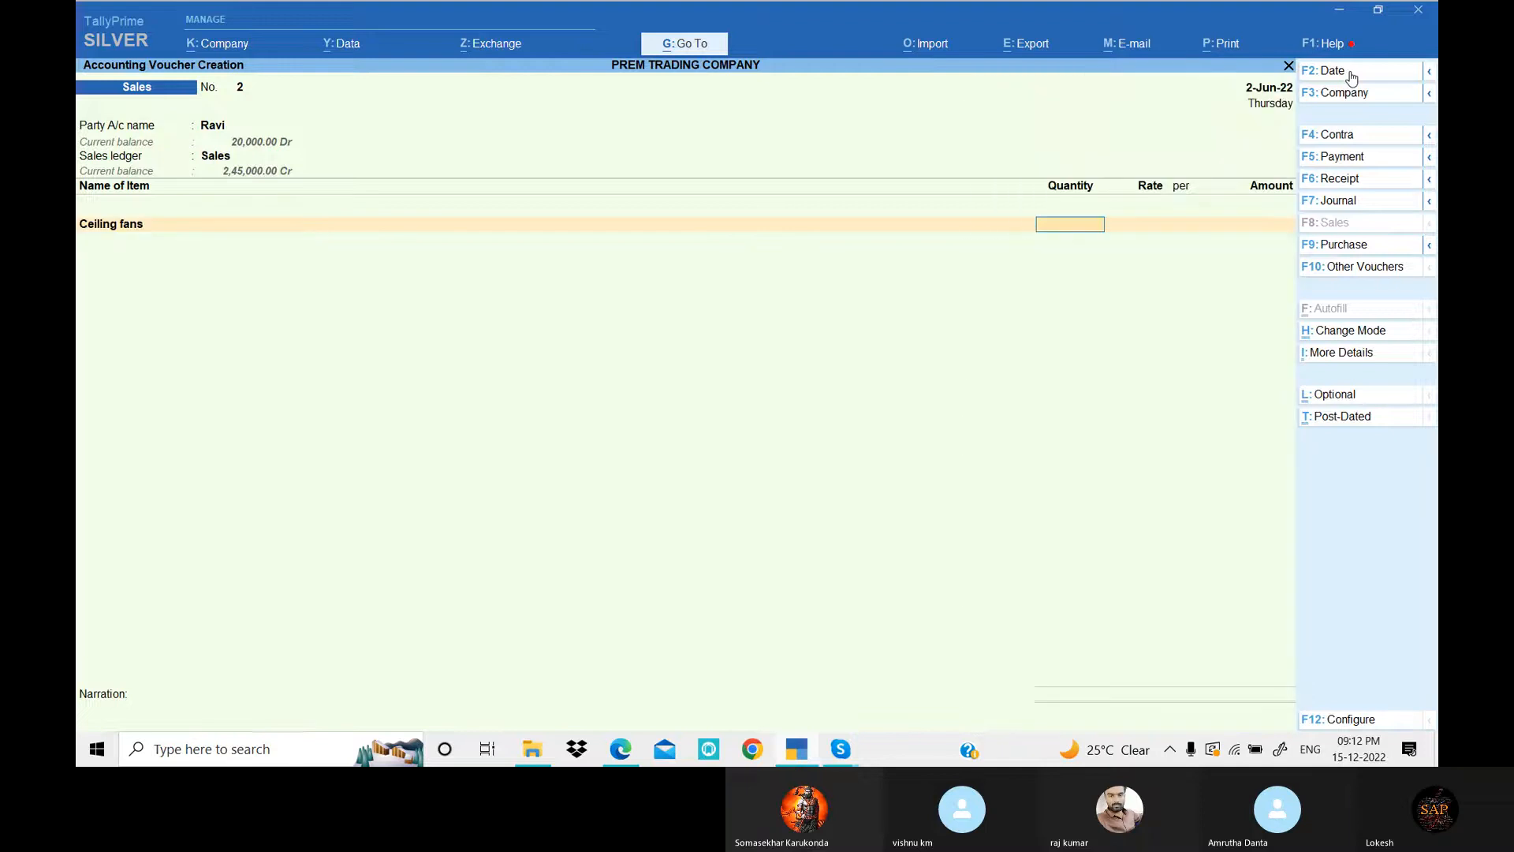
- Check the PDF's sales entry 4 and complete the Ceiling fans line with 35 nos at the rate of 1,000
key(alt+Tab)
key(alt+Tab)
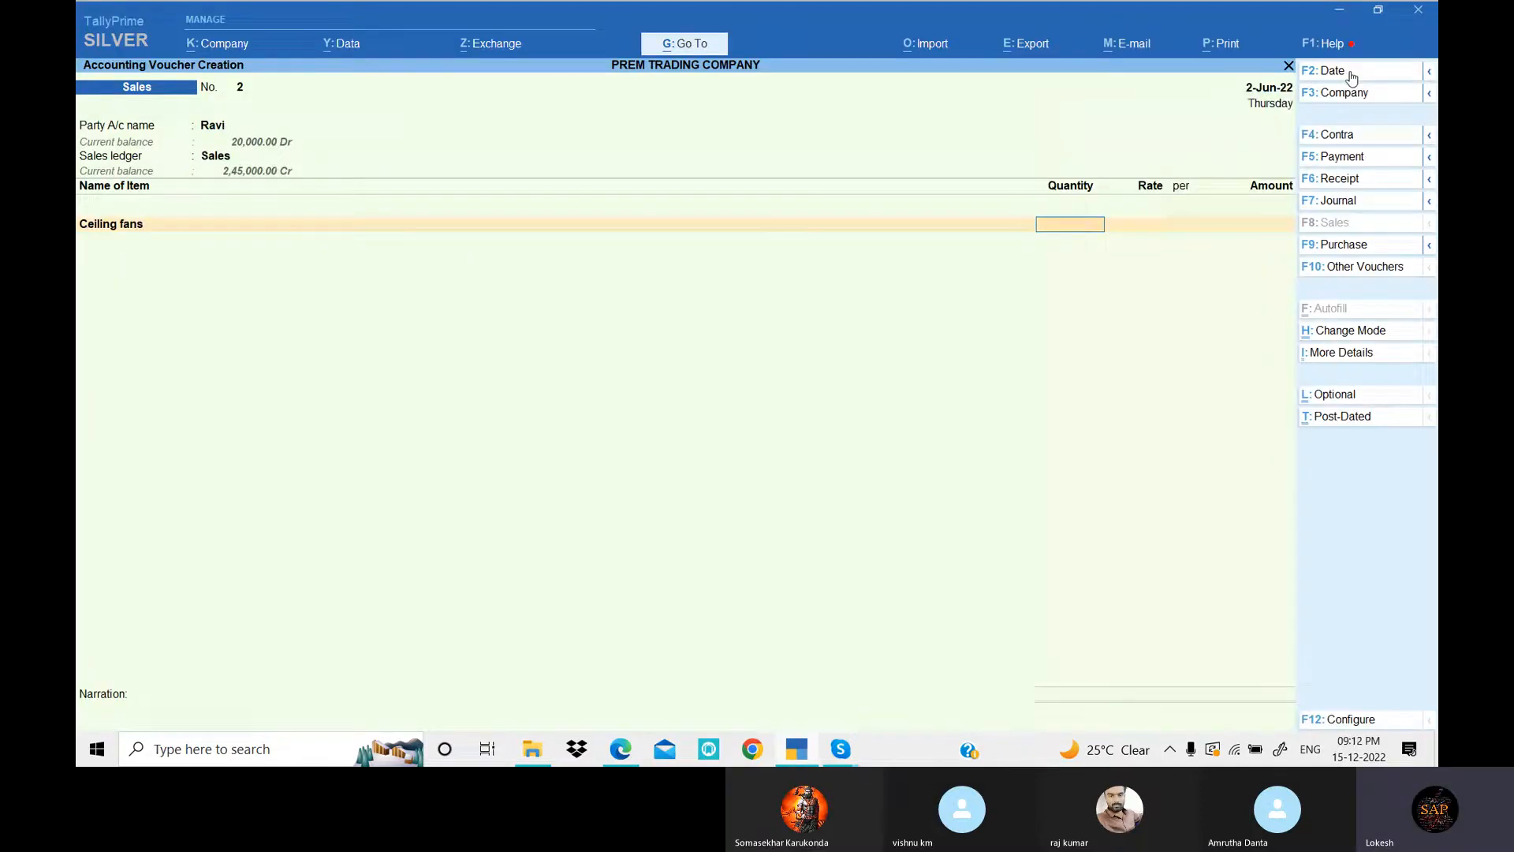
text(35)
key(Return)
key(alt+Tab)
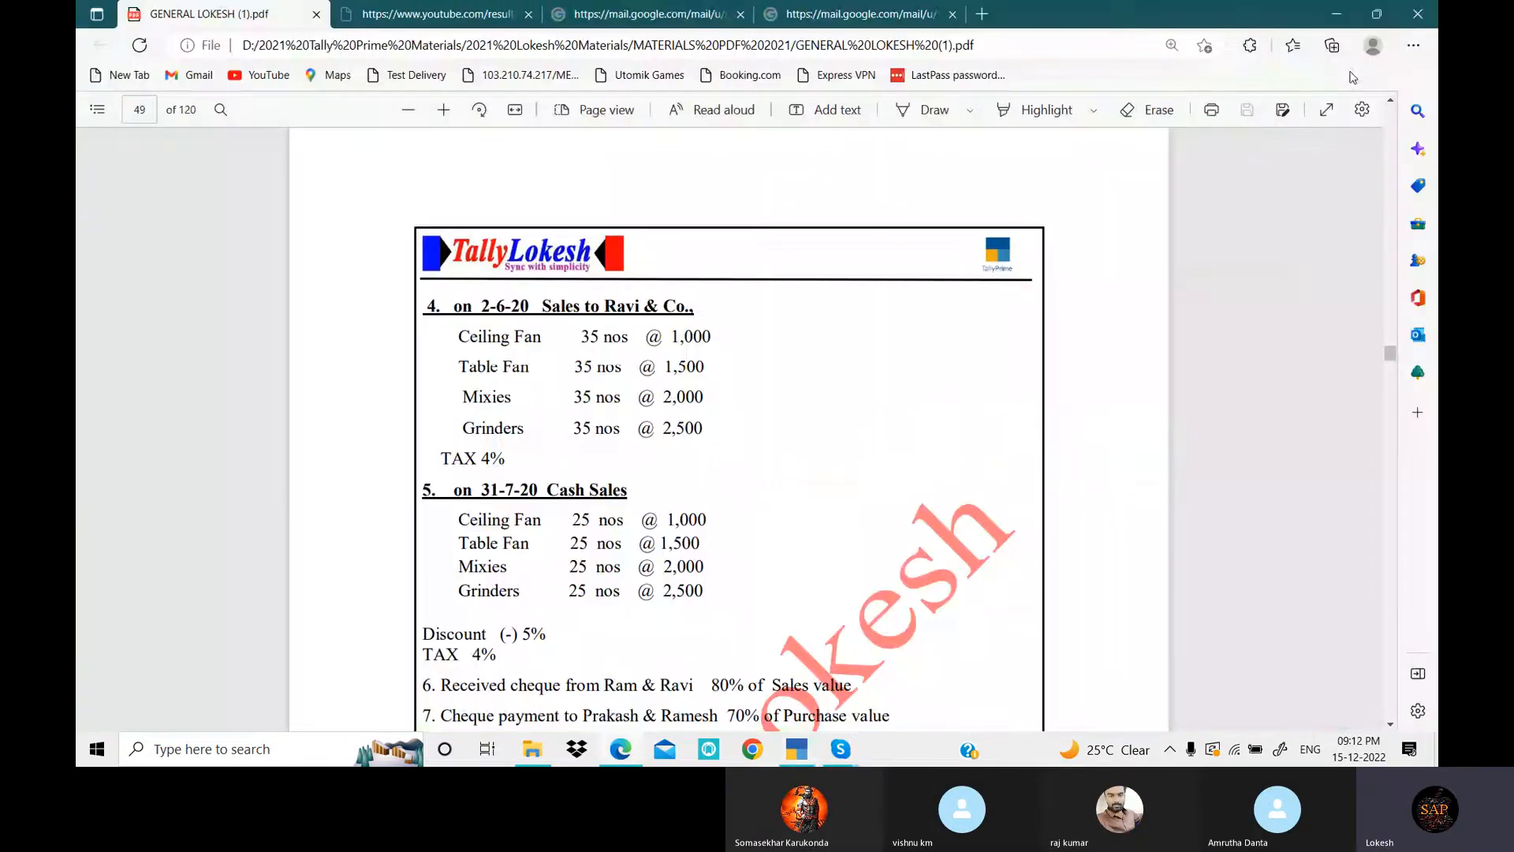
key(alt+Tab)
key(Return)
key(Return)
- Add the Table fans item to the sales voucher with 35 nos at the rate of 1,500
text(t)
key(Return)
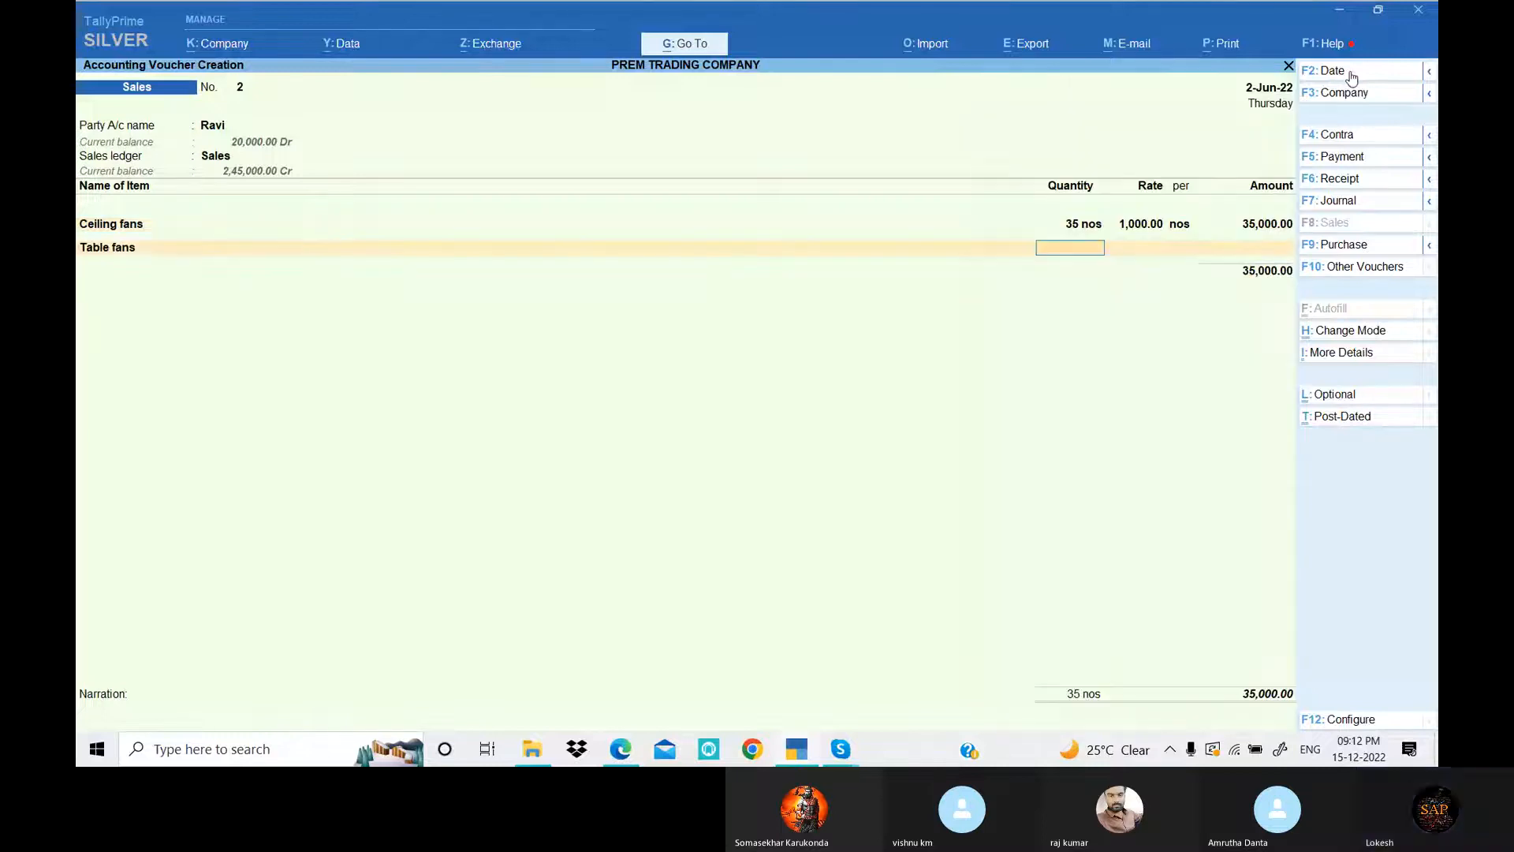
text(35)
key(Return)
key(Return)
key(Return)
key(Return)
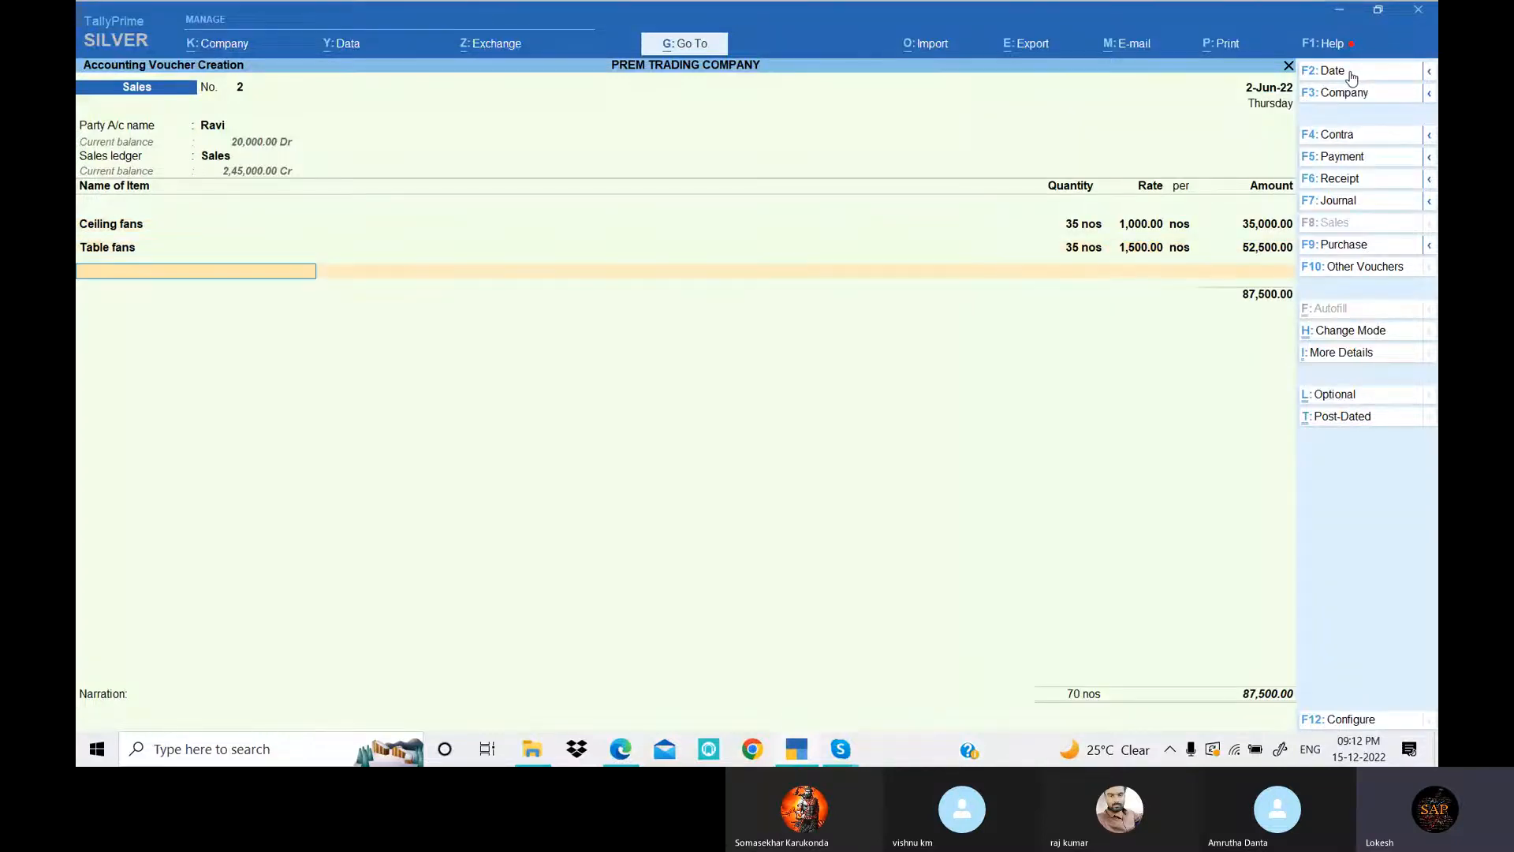
- Check the next item in the PDF and add Mixies with 35 nos at the rate of 2,000
key(alt+Tab)
key(alt+Tab)
text(m)
key(Return)
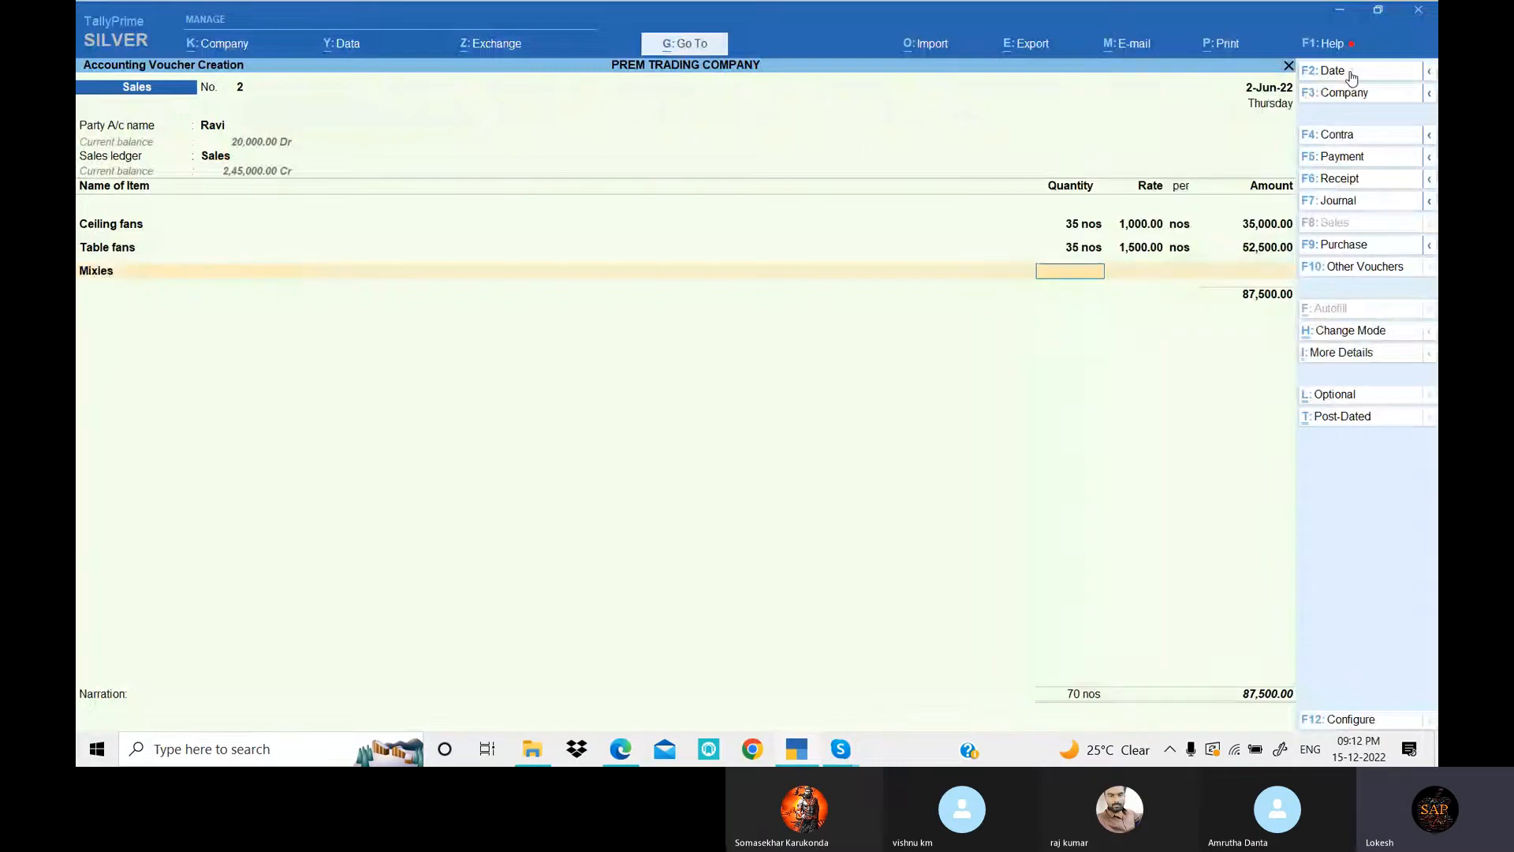
text(35)
key(Return)
key(Return)
key(Return)
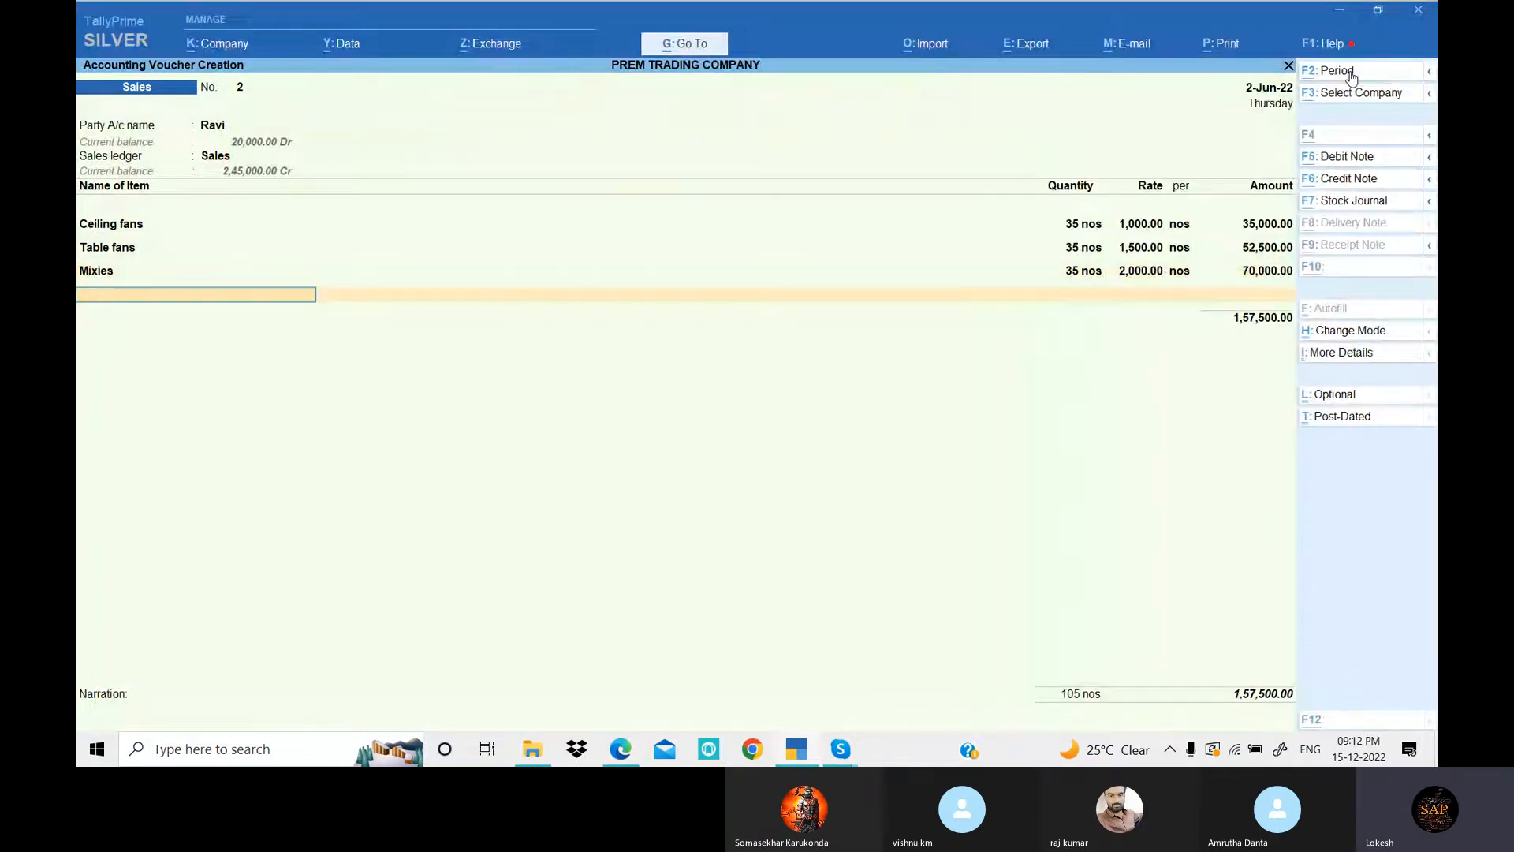
- Add Grinders to the sales voucher with a quantity of 35 nos at a rate of 2,500
key(alt+Tab)
key(Escape)
text(g)
key(Return)
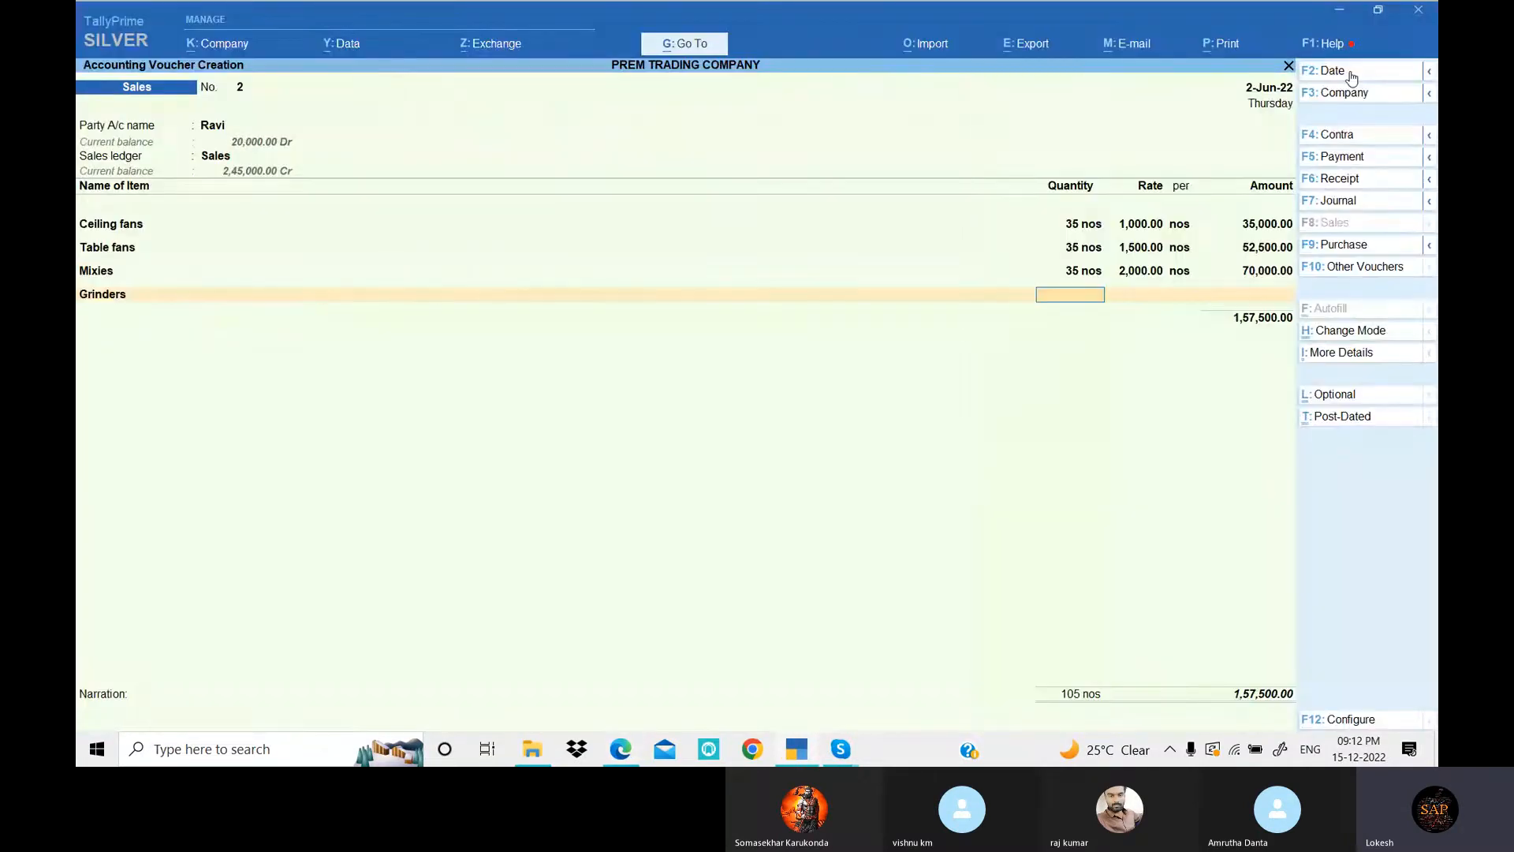
text(35)
key(Return)
key(Return)
key(Return)
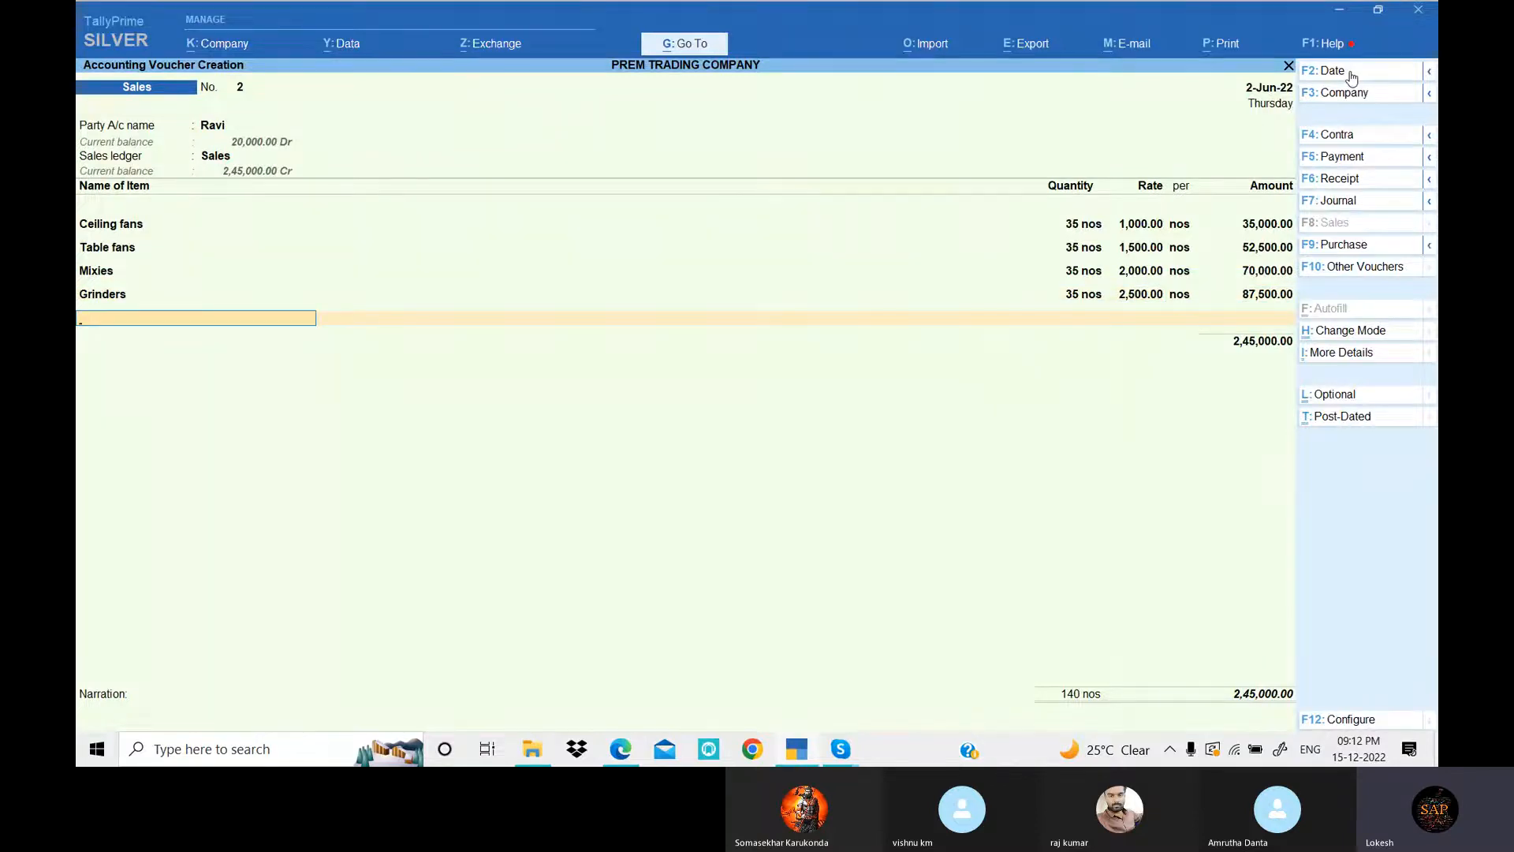
- End the item list, add the Tax ledger at 4% and save the sales voucher without a narration
key(Return)
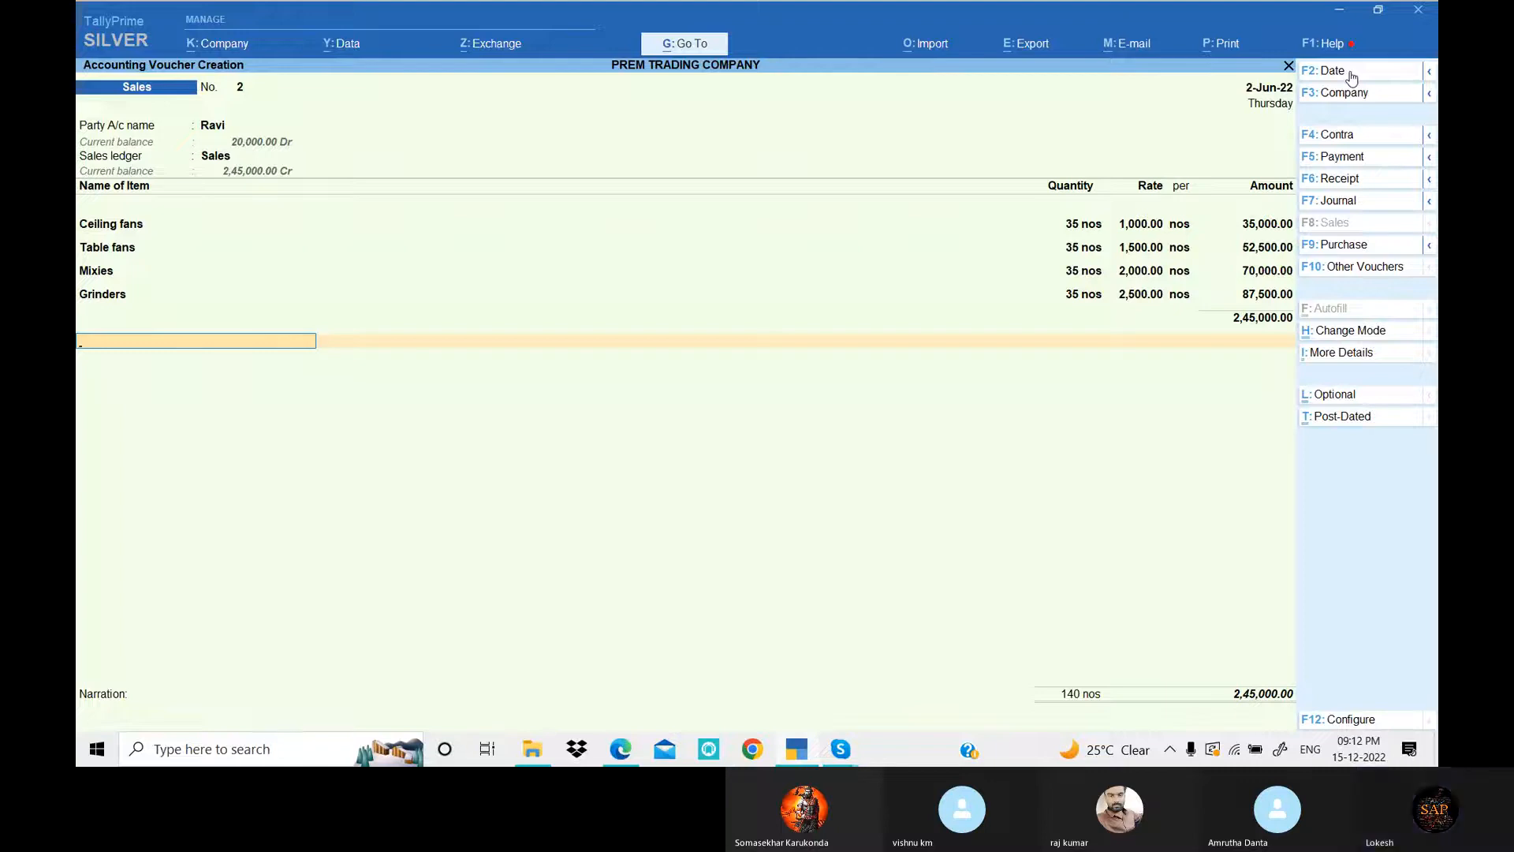
text(Tax)
key(Return)
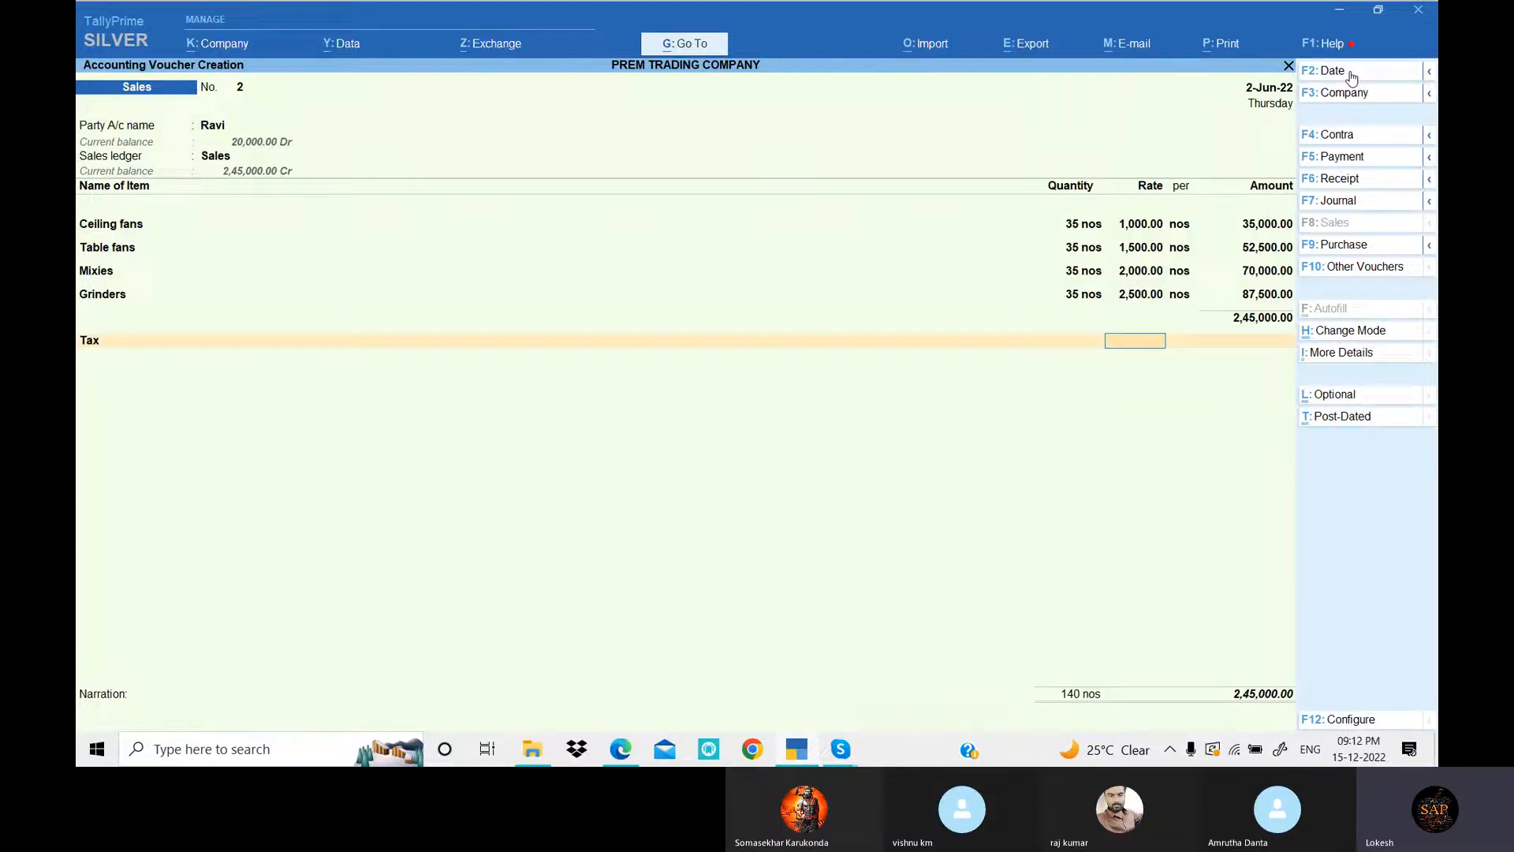
key(Return)
key(Return)
key(Return)
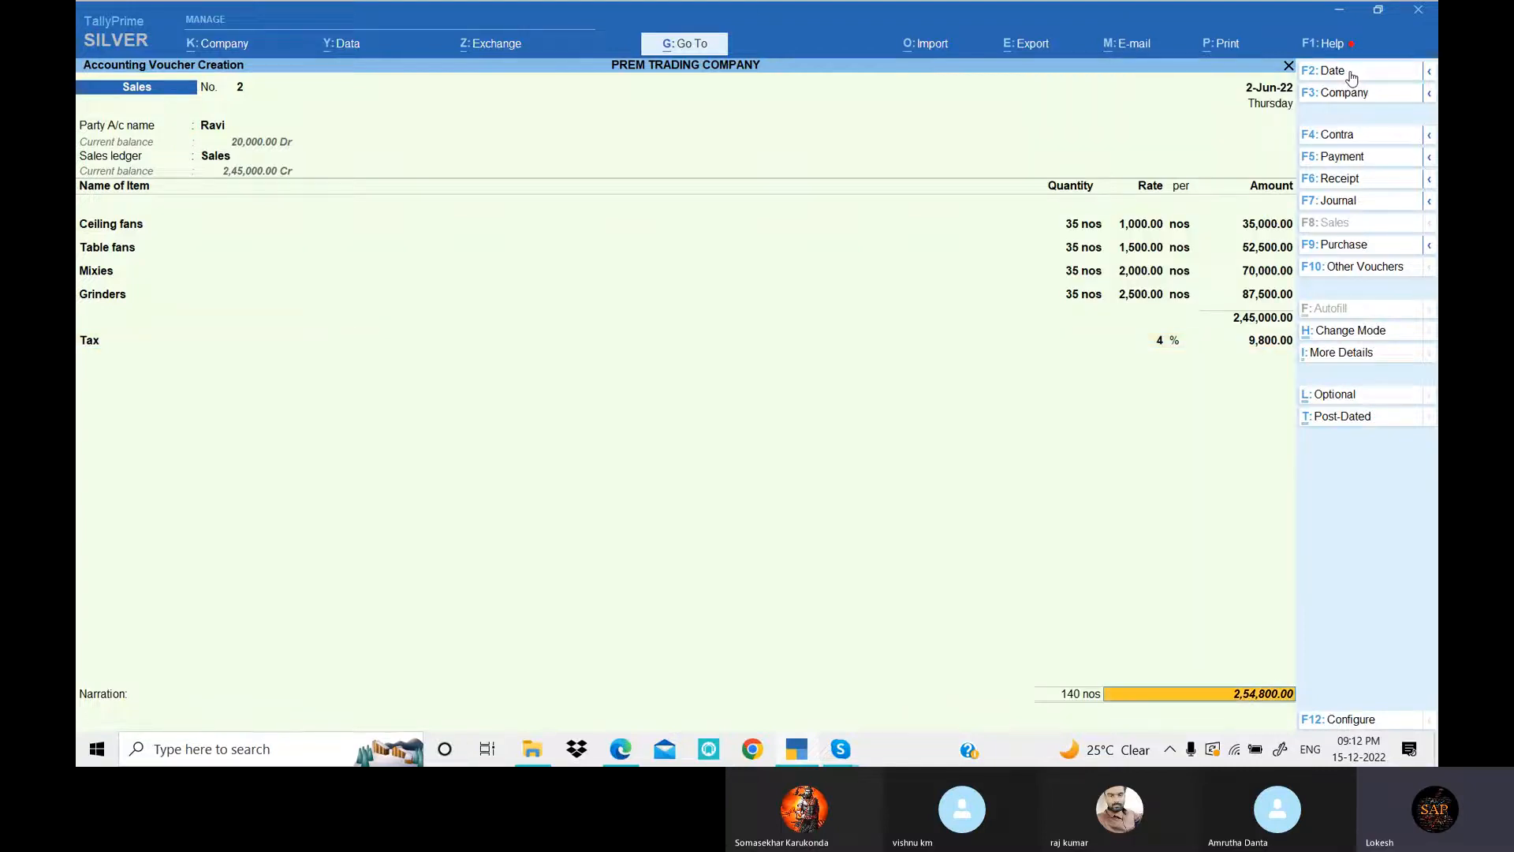
key(Return)
key(Return)
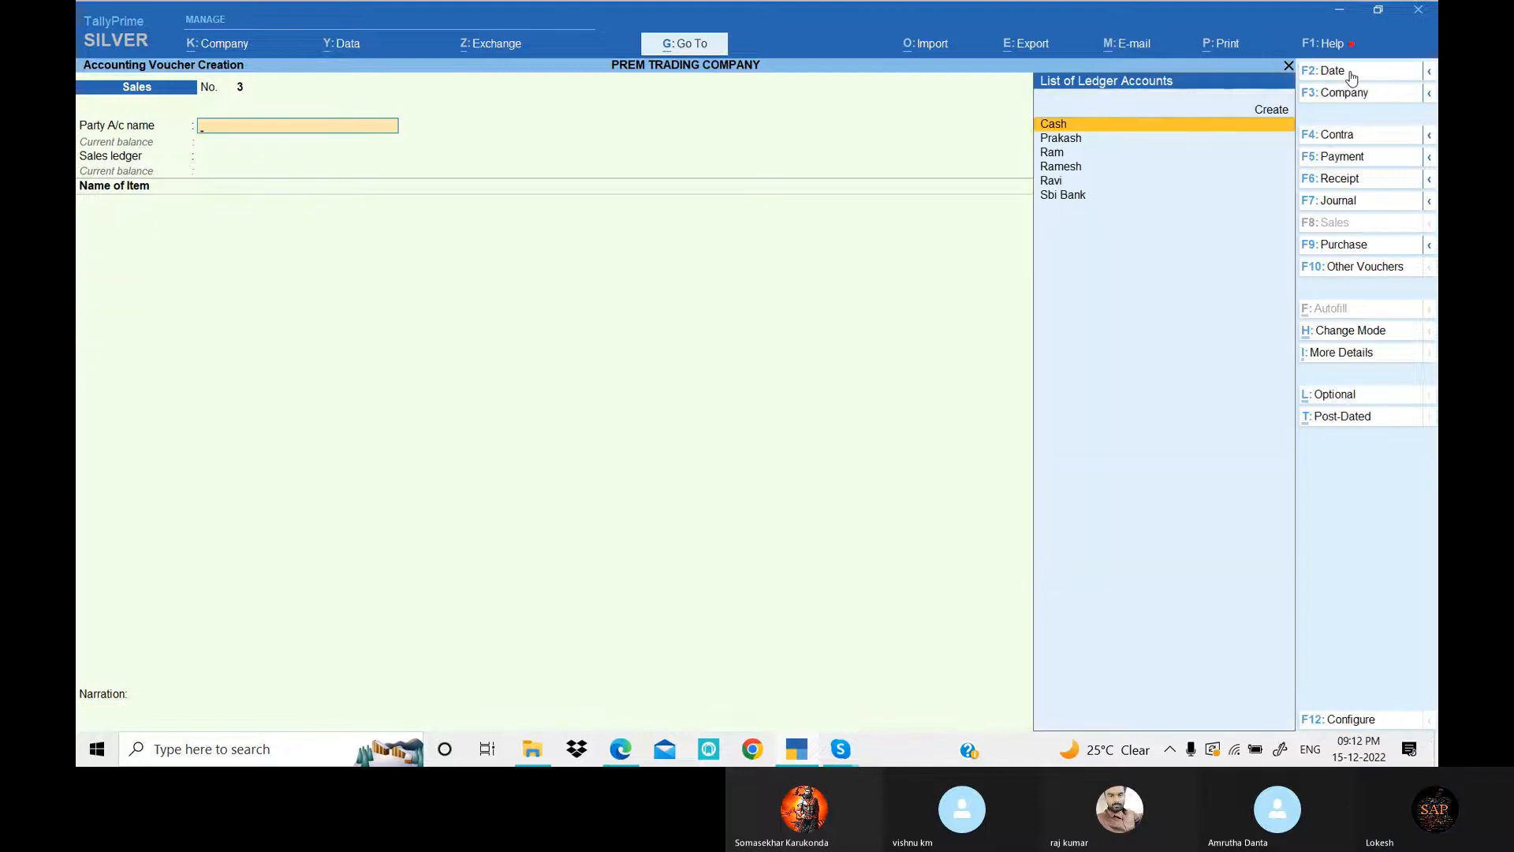
- Read transaction 5 in the exercise PDF, and start its TallyPrime sales voucher with party Cash and ledger Sales, accepting the default dispatch and party details
key(alt+Tab)
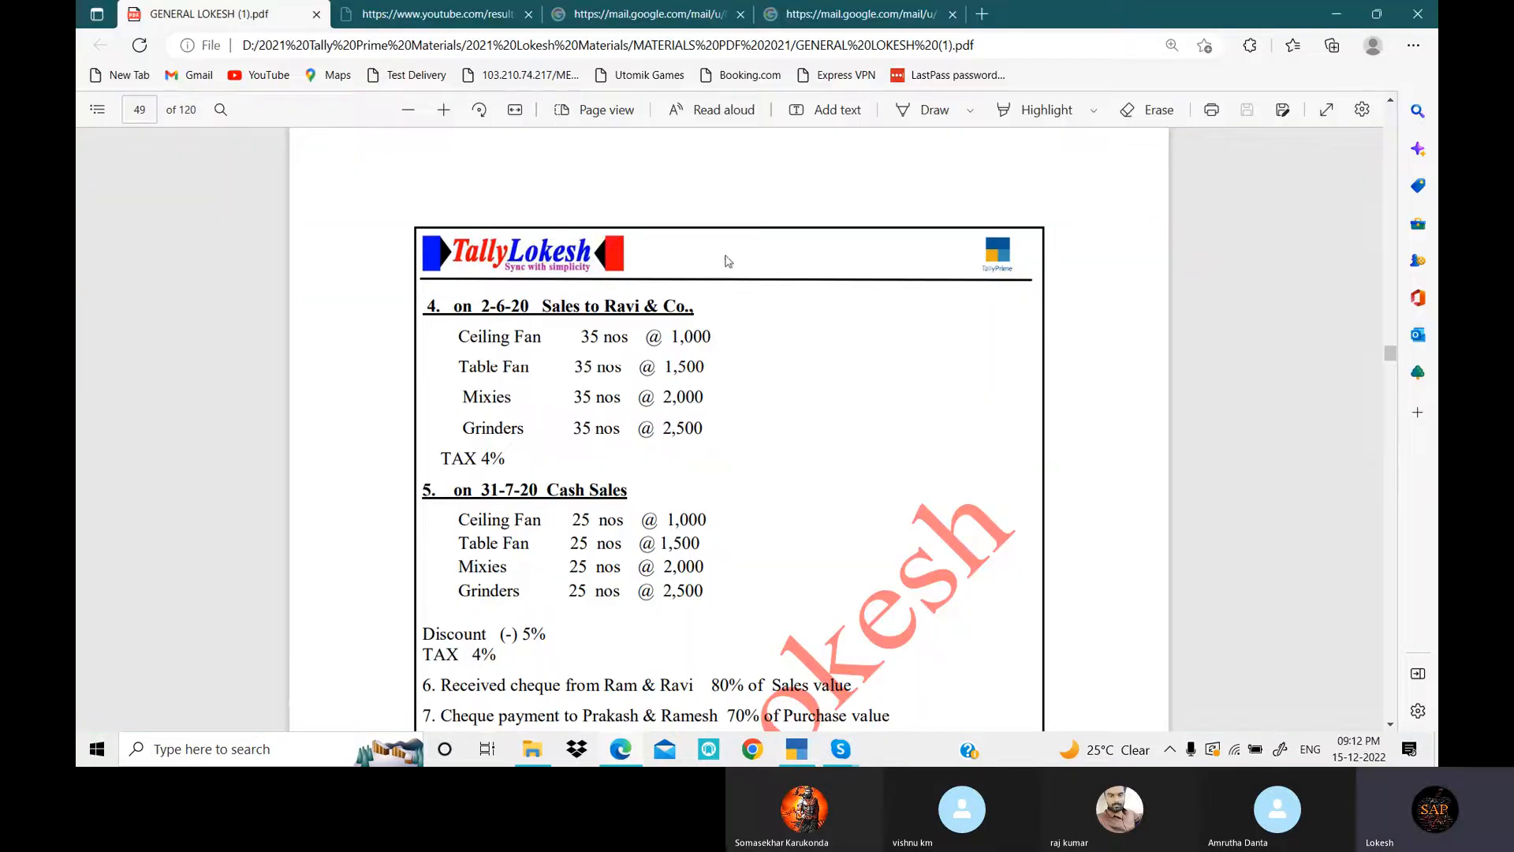
scroll(727, 261, down, 4)
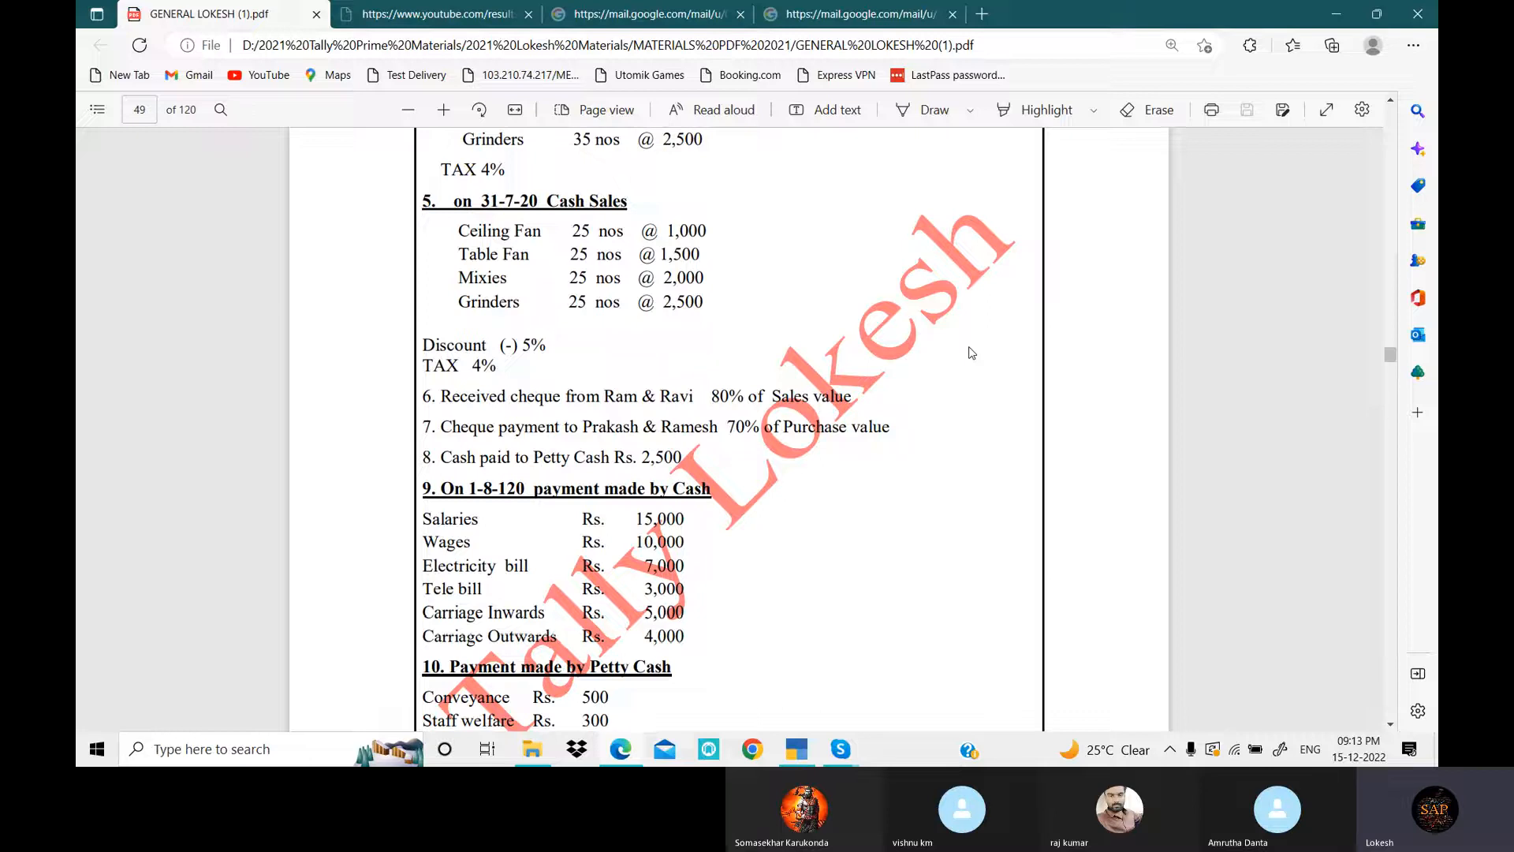
click(797, 749)
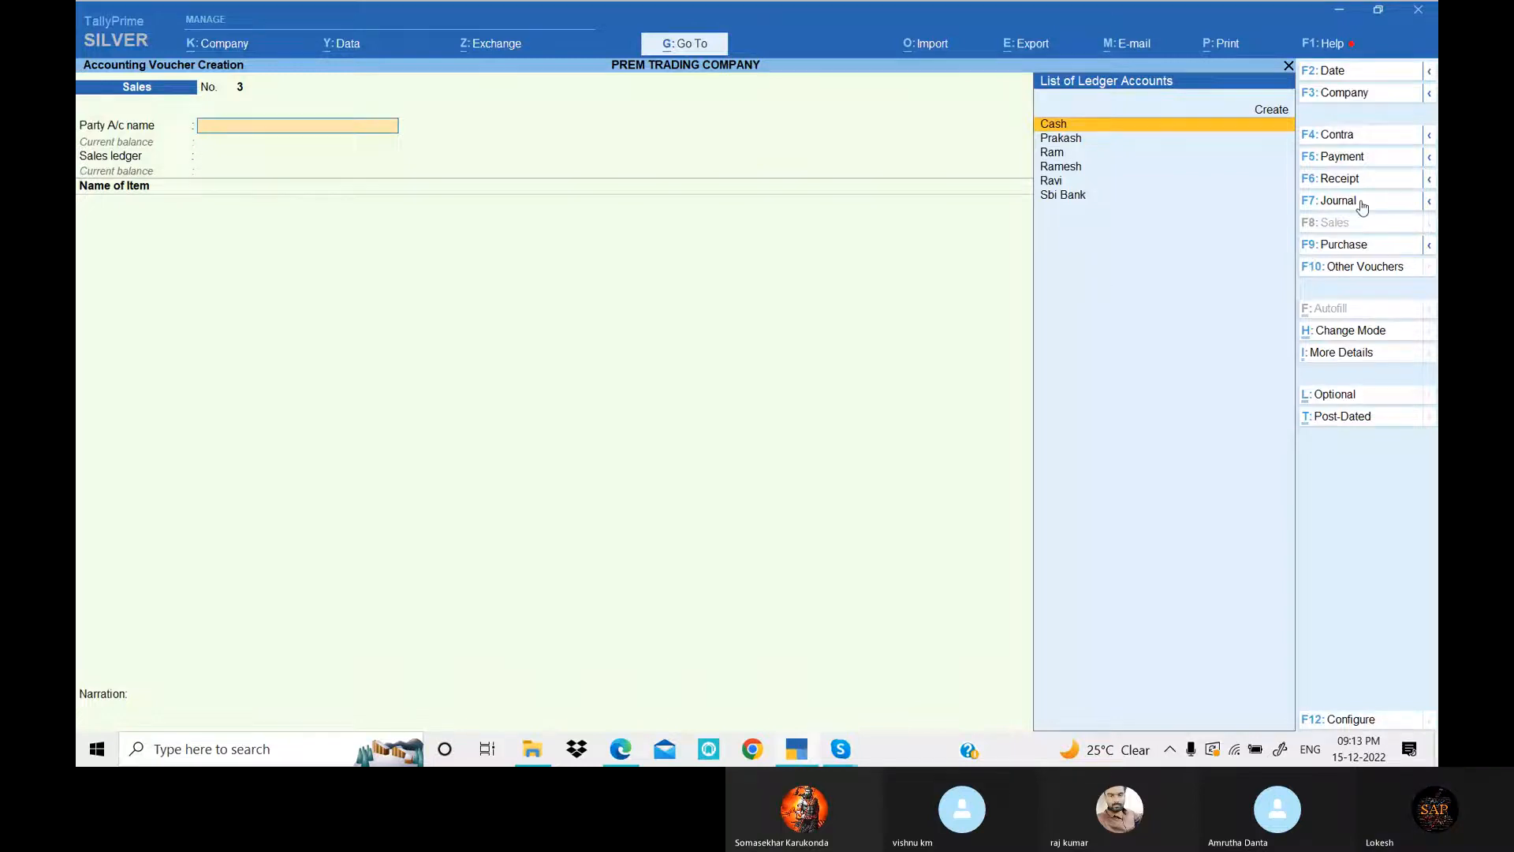
key(Return)
key(Return)
key(Return)
key(Return)
key(Return)
key(Return)
key(Return)
key(Return)
key(Return)
key(Return)
key(Return)
key(Return)
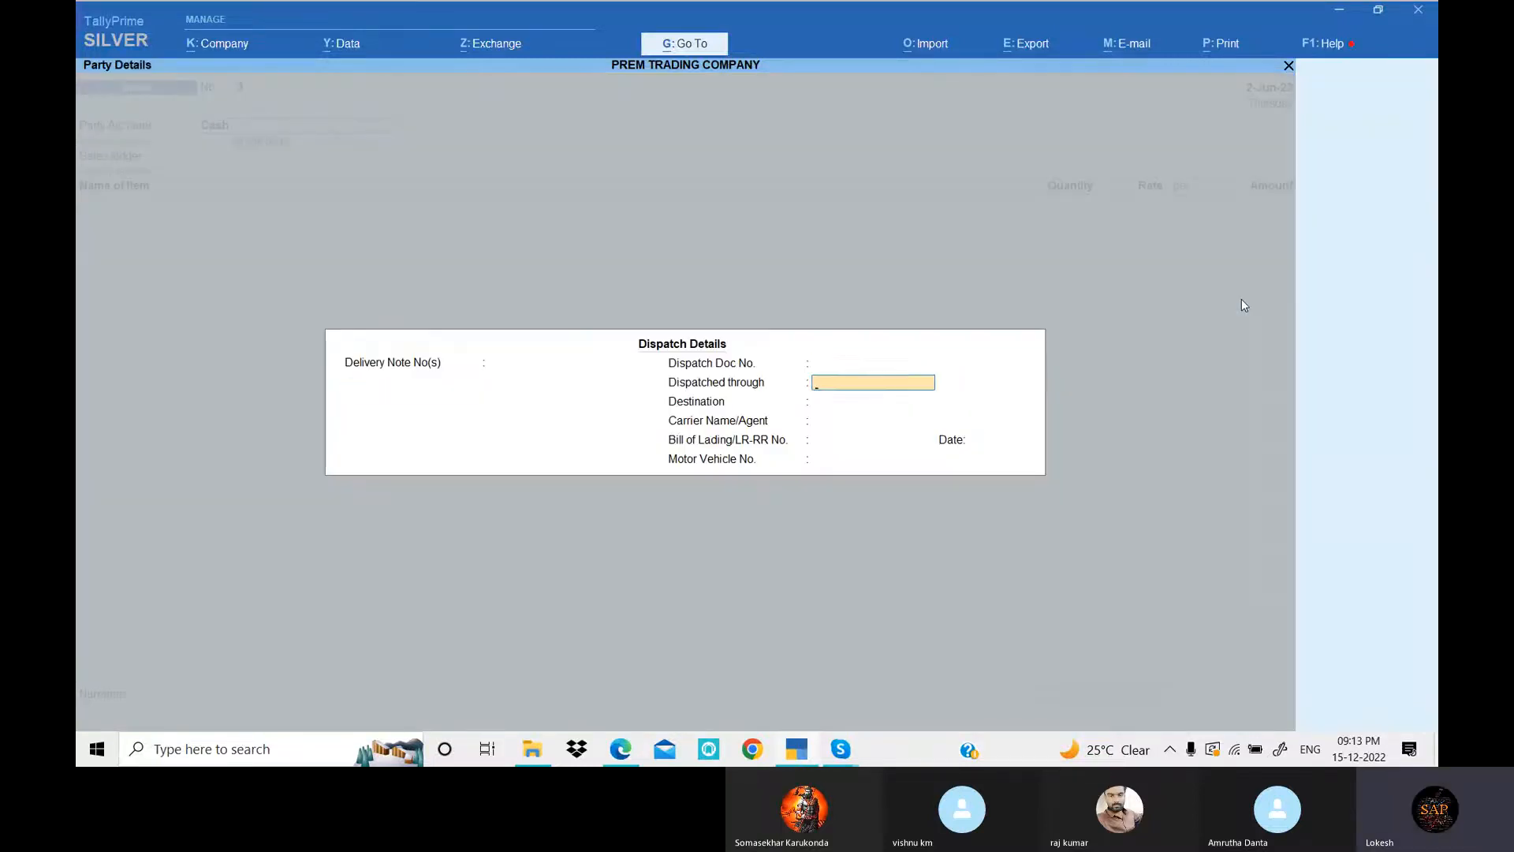
key(Return)
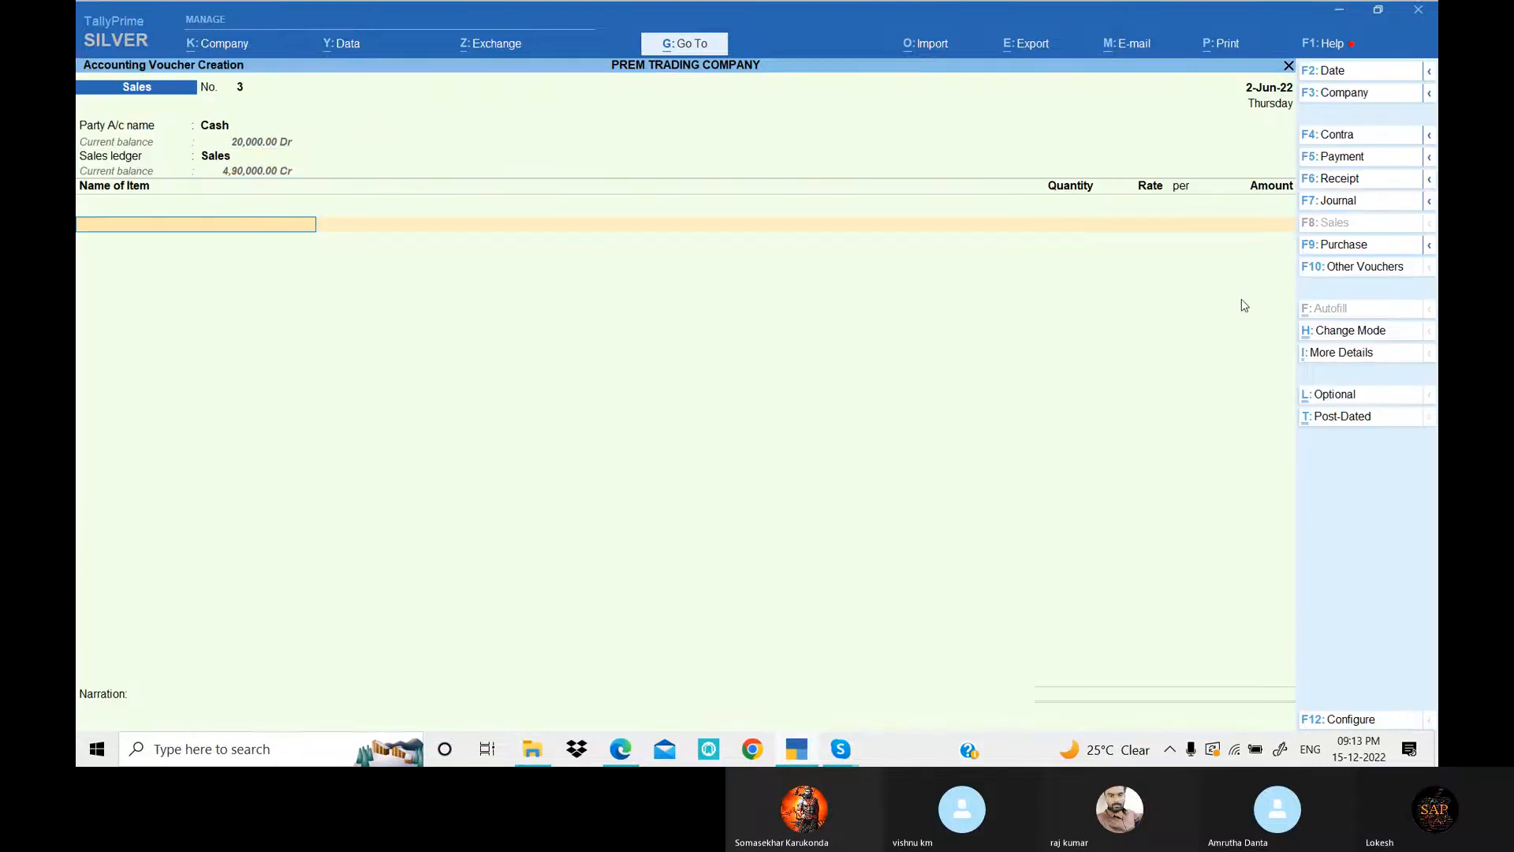
- Add Ceiling fans to the cash sales voucher with 25 nos at a rate of 1,000
key(Return)
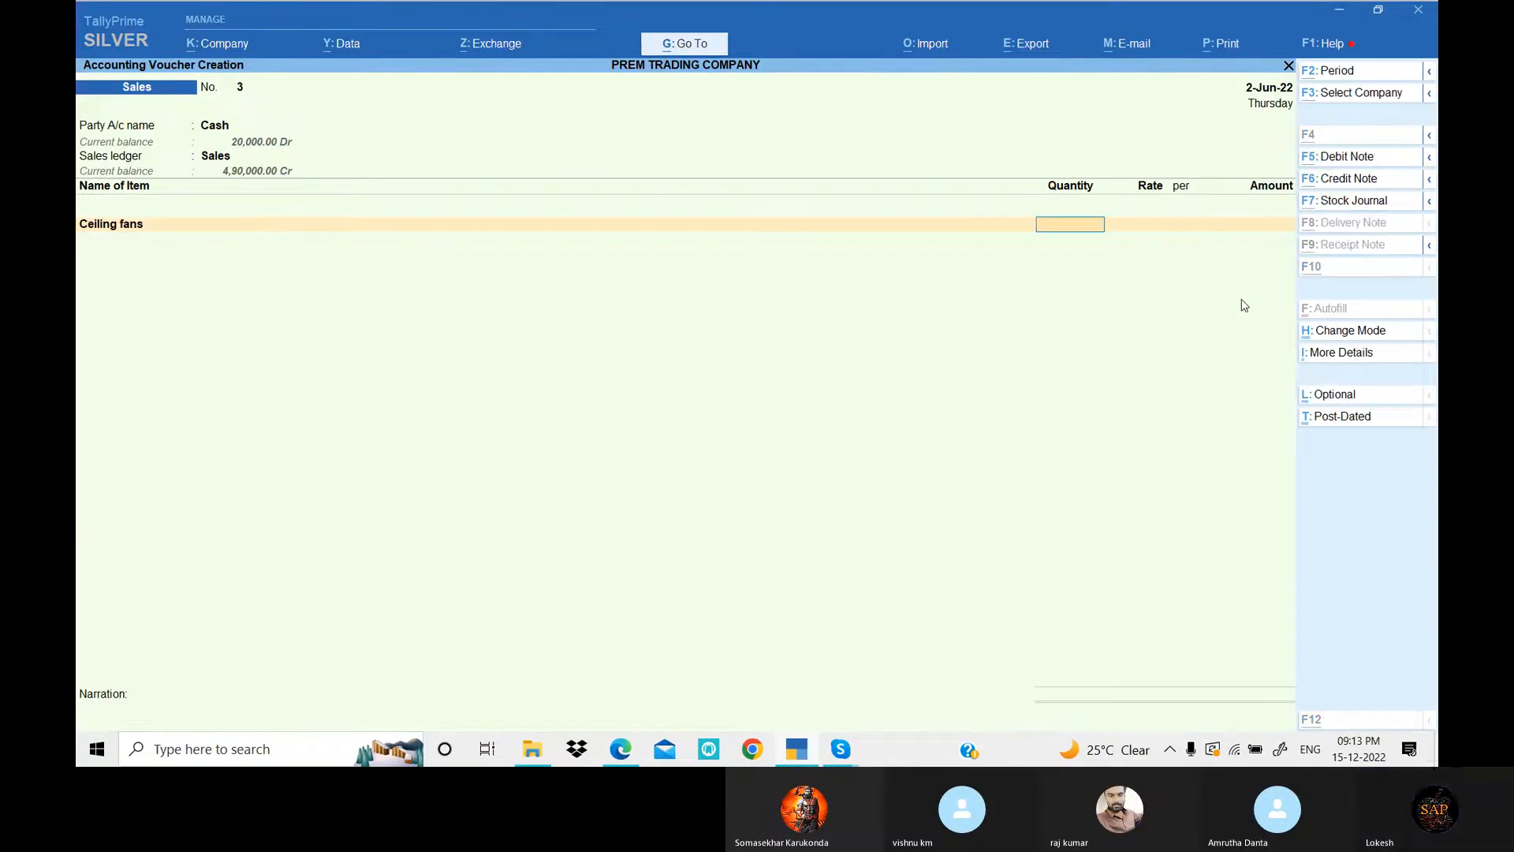
key(alt+Tab)
key(alt+Tab)
text(25)
key(Return)
text(1000)
key(Return)
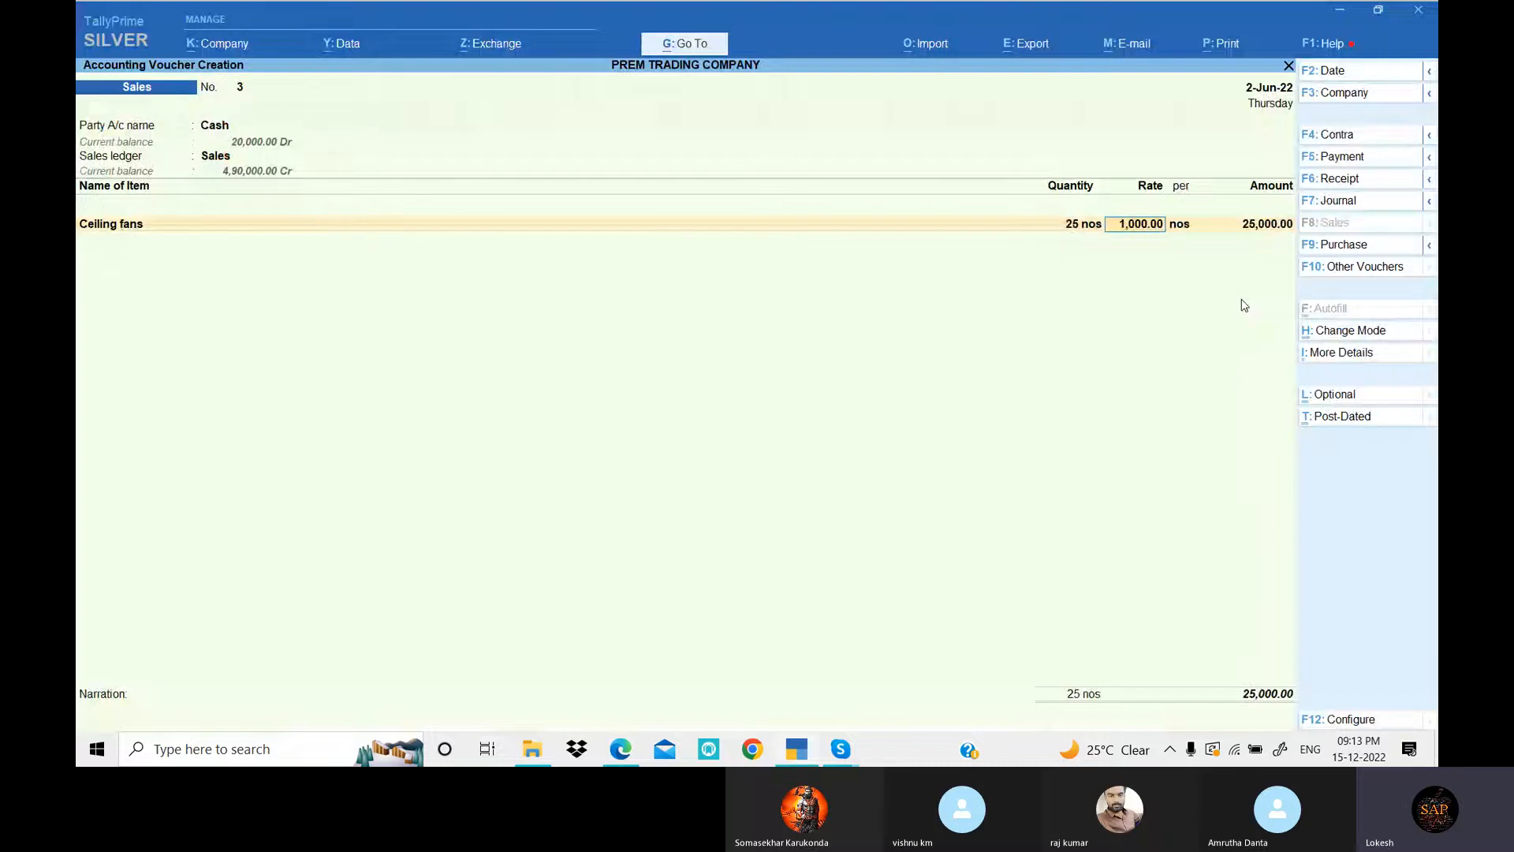
key(alt+Tab)
key(alt+Tab)
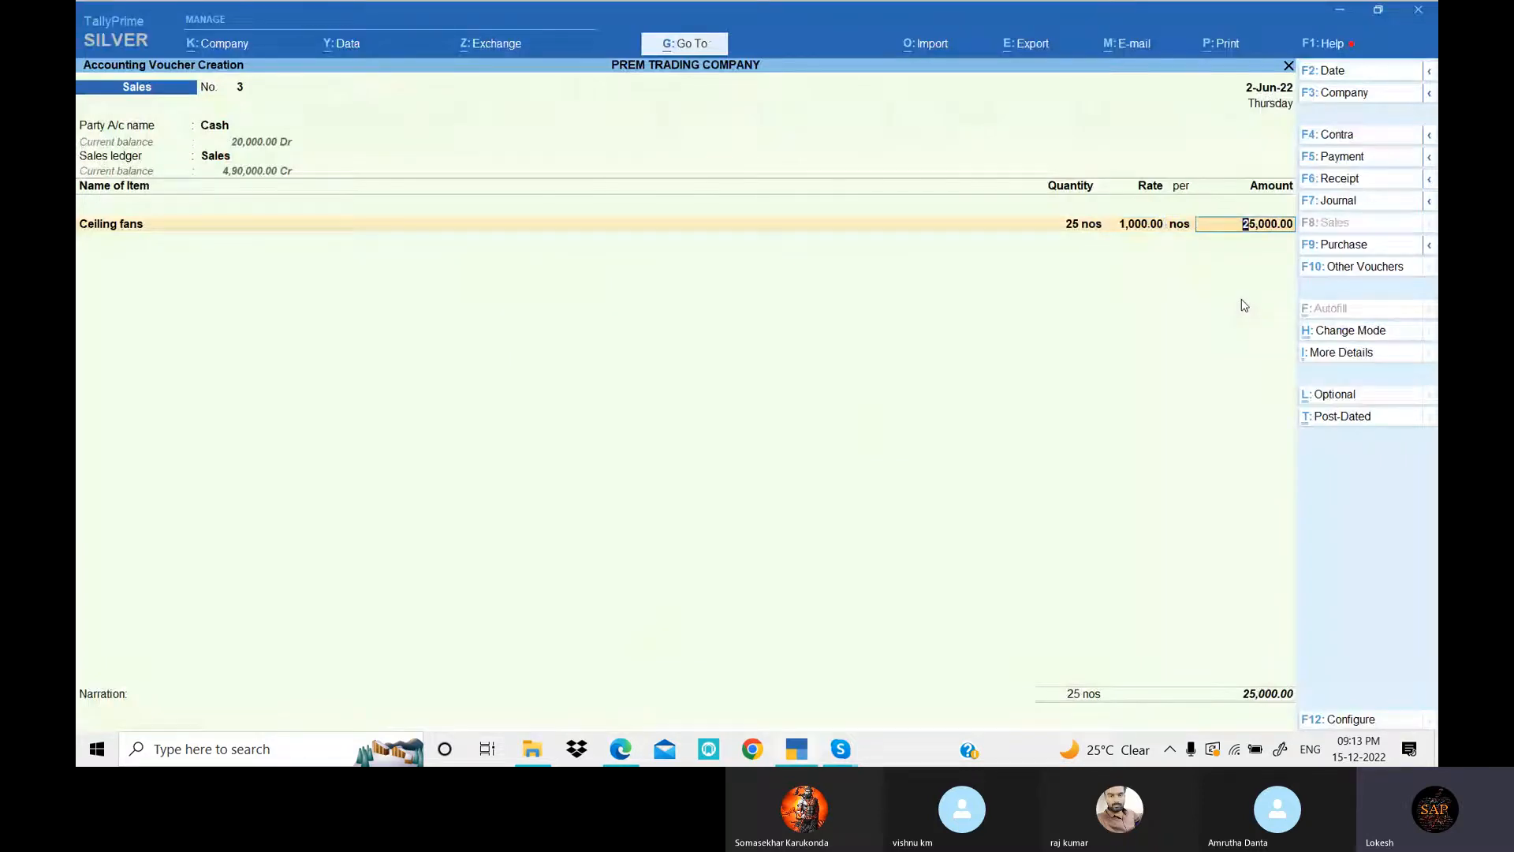
- Set the voucher date to 31-7-2022, matching the cash sale in the exercise, and complete the ceiling fans line
click(1342, 74)
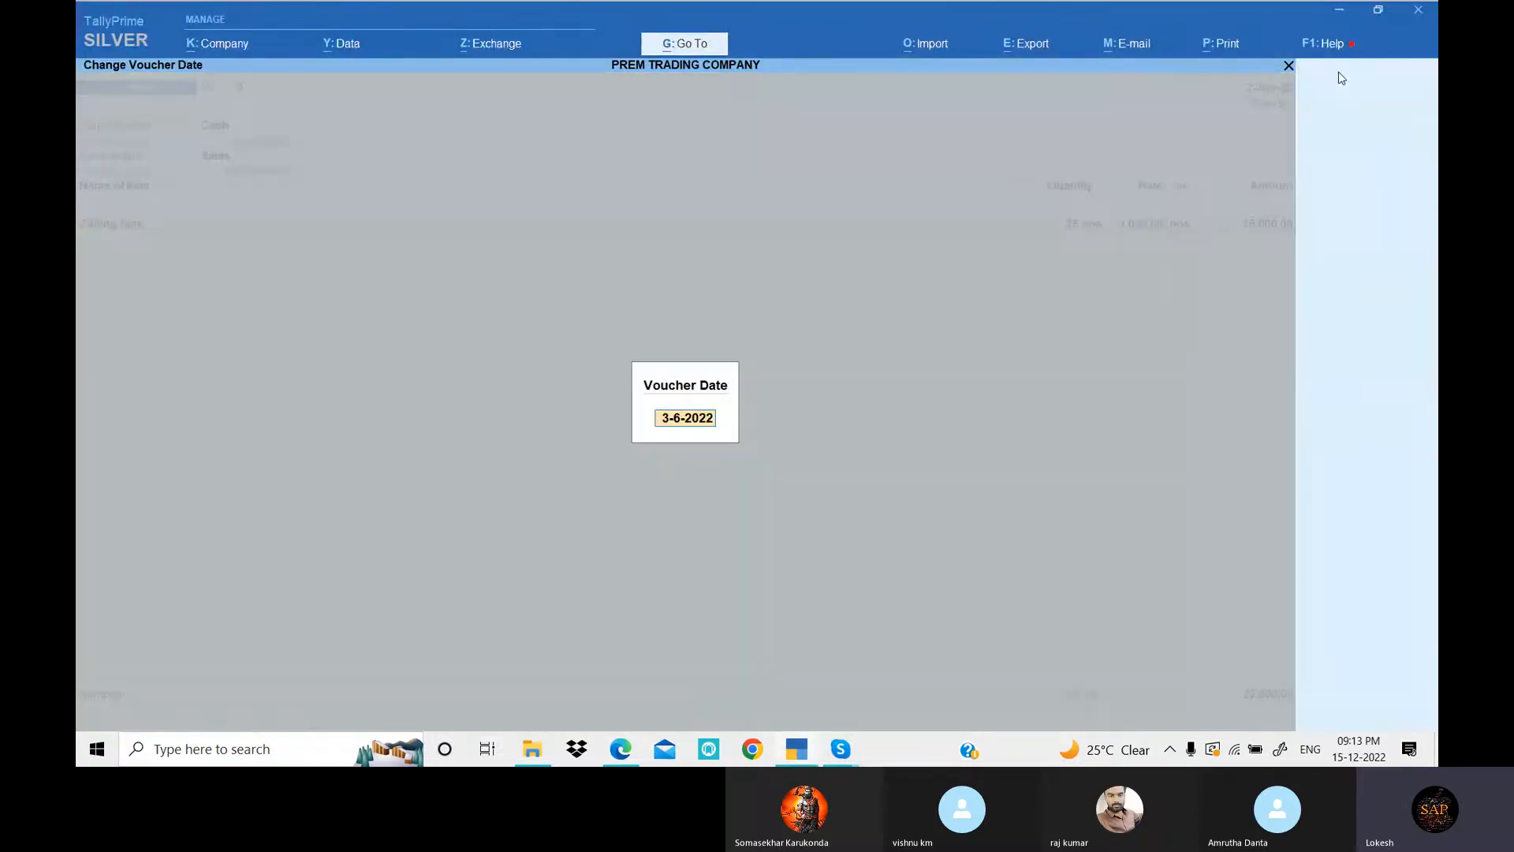
text(31)
key(alt+Tab)
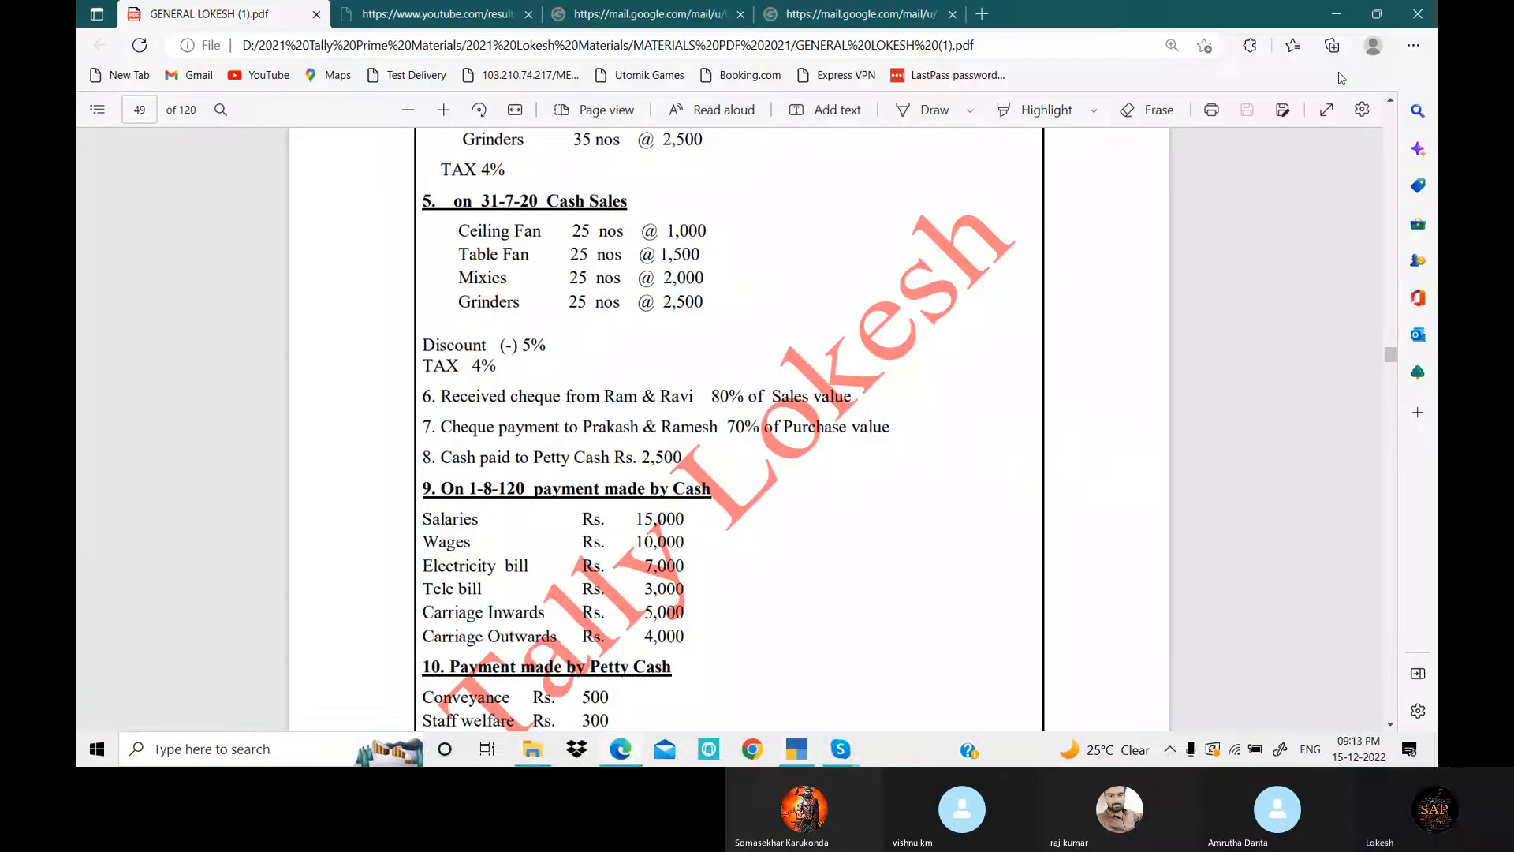
key(alt+Tab)
text(-7)
key(Return)
key(Return)
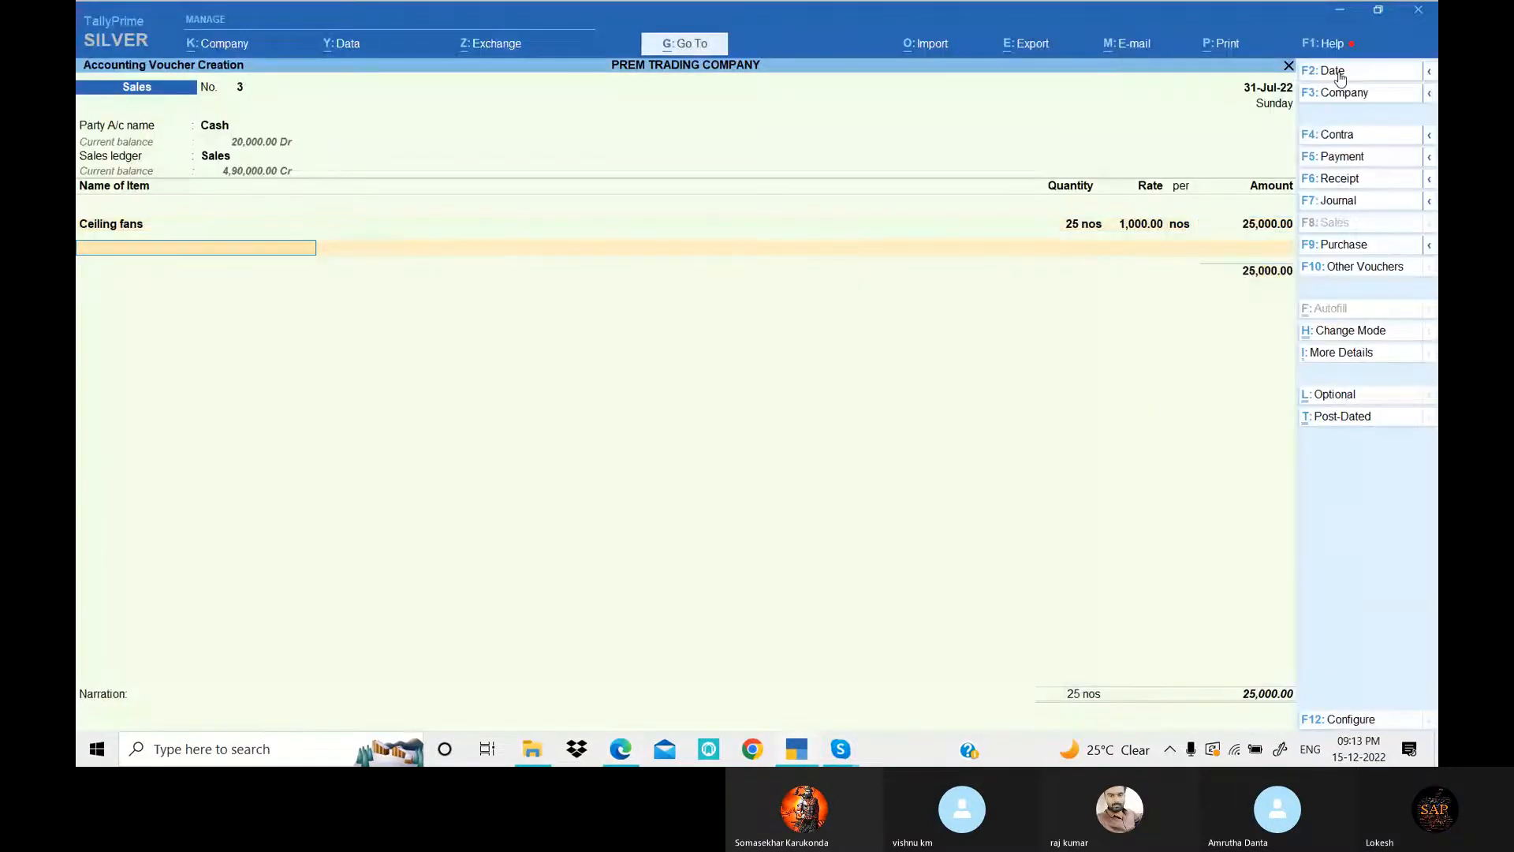
- Add Table fans as the second item, with 25 nos at a rate of 1,500
key(alt+Tab)
key(alt+Tab)
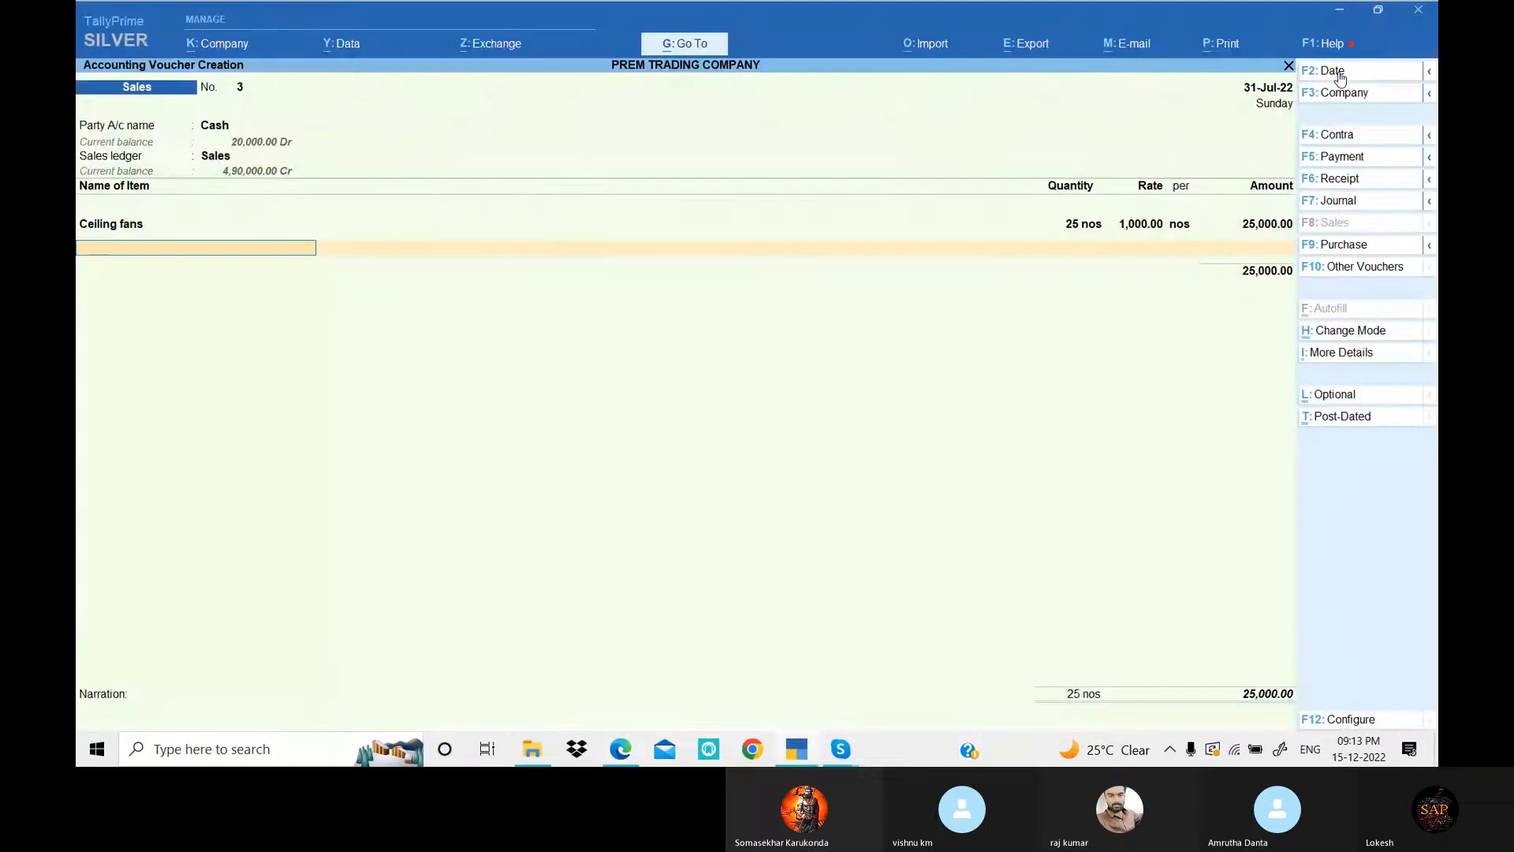
text(t)
key(Return)
key(alt+Tab)
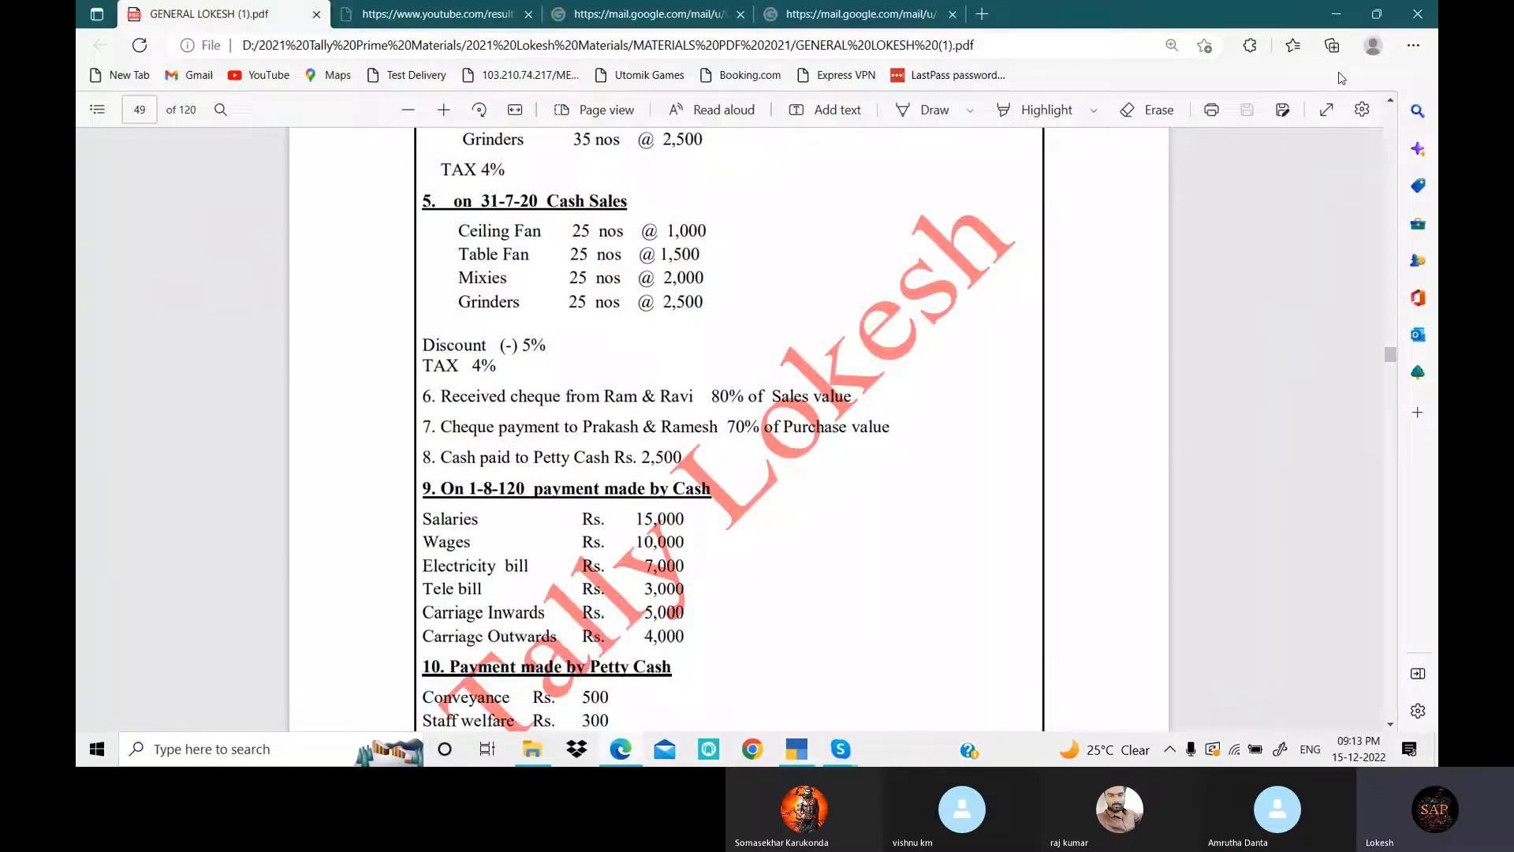
key(alt+Tab)
text(25)
key(Return)
text(1500)
key(Return)
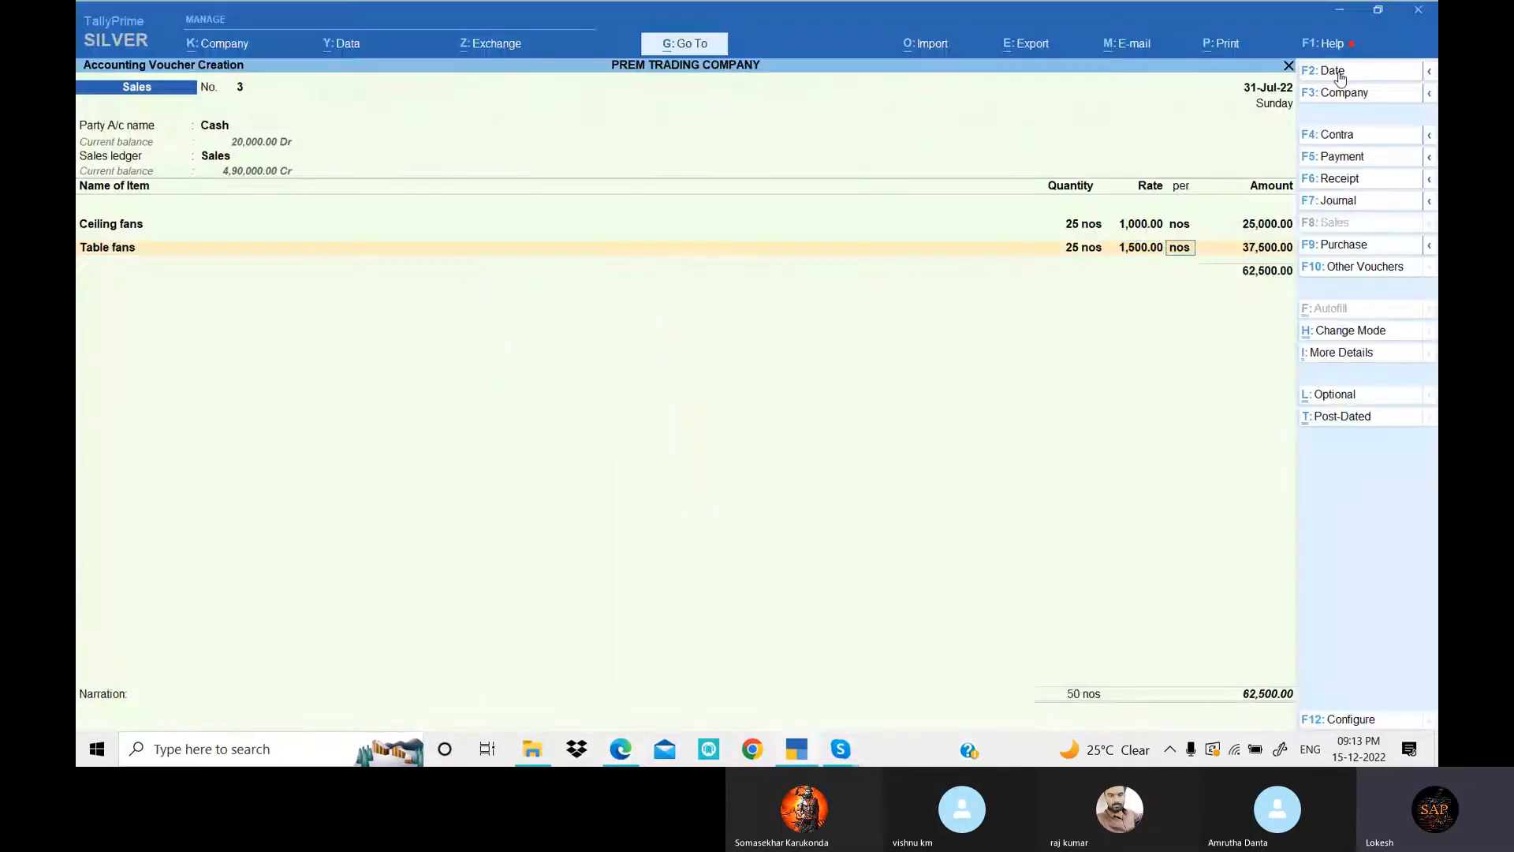
key(Return)
key(Return)
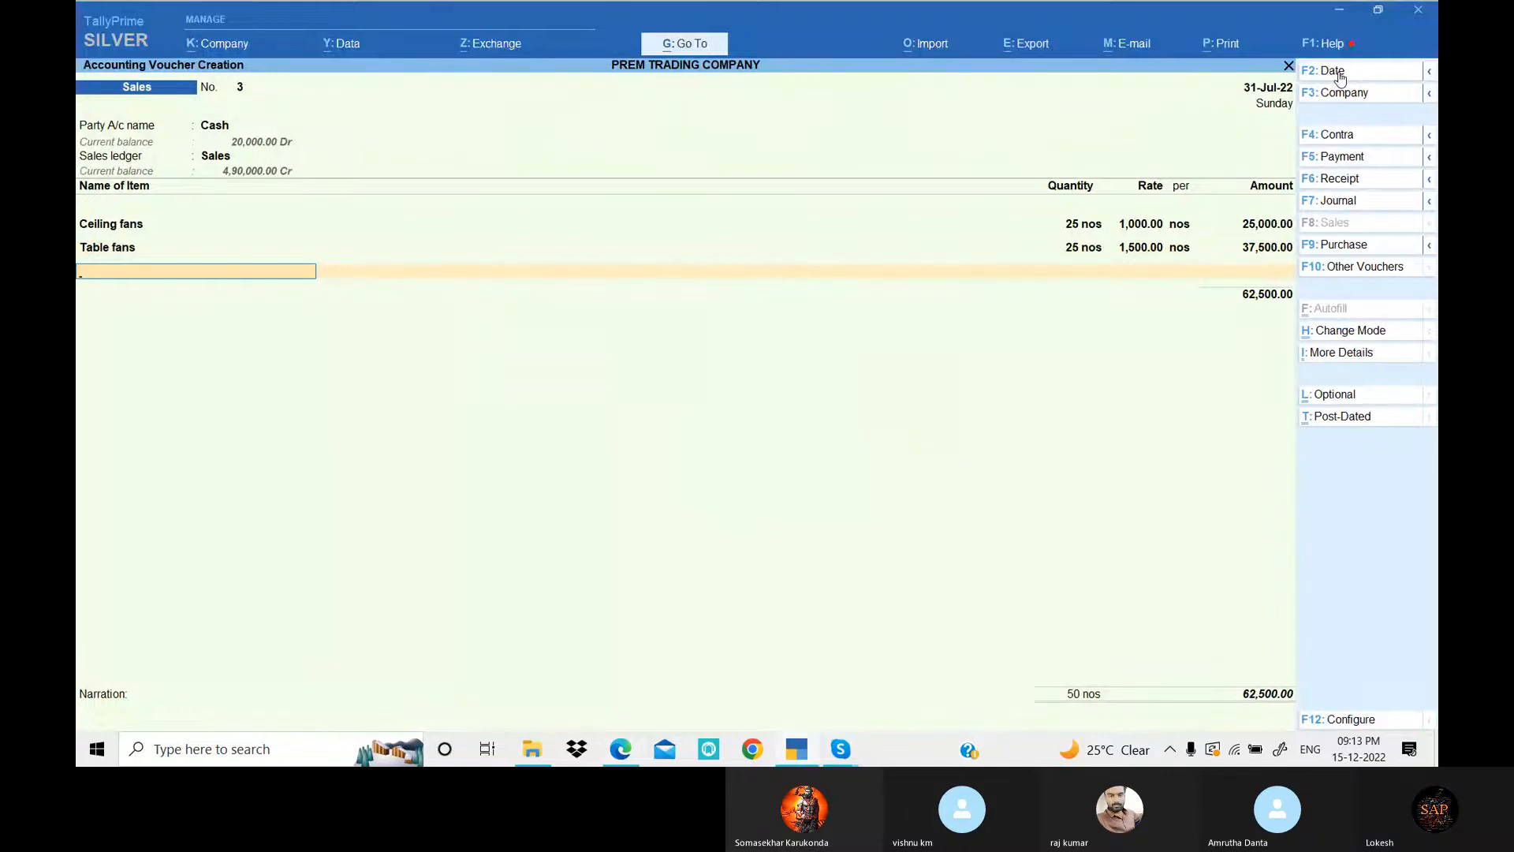
- Add Mixies as the third item, with 25 nos at a rate of 2,000
key(alt+Tab)
text(m)
key(Return)
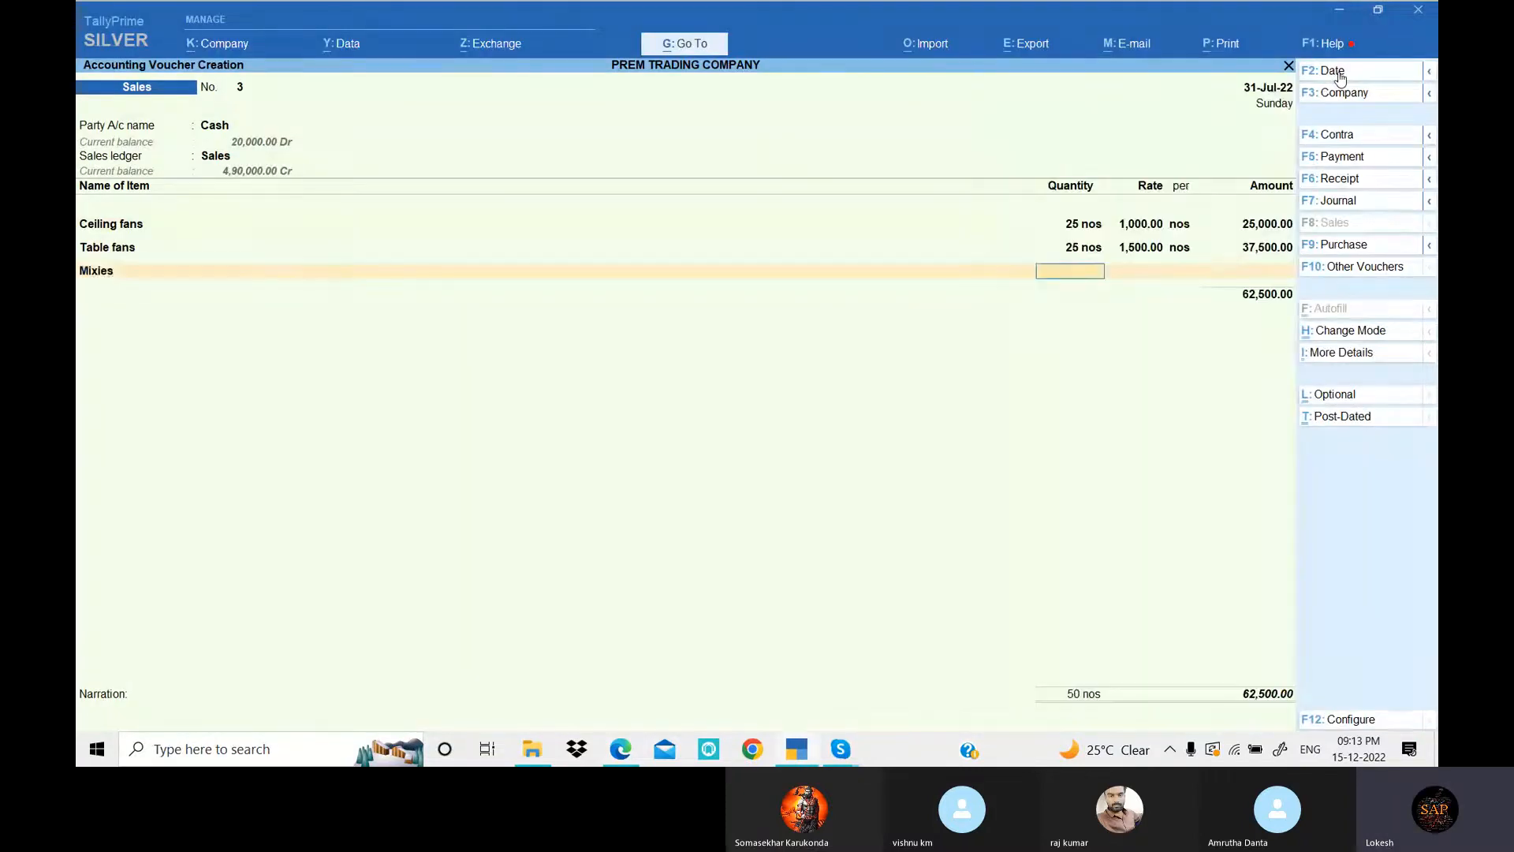
text(25)
key(Return)
text(2000)
key(Return)
key(Return)
key(Return)
key(alt)
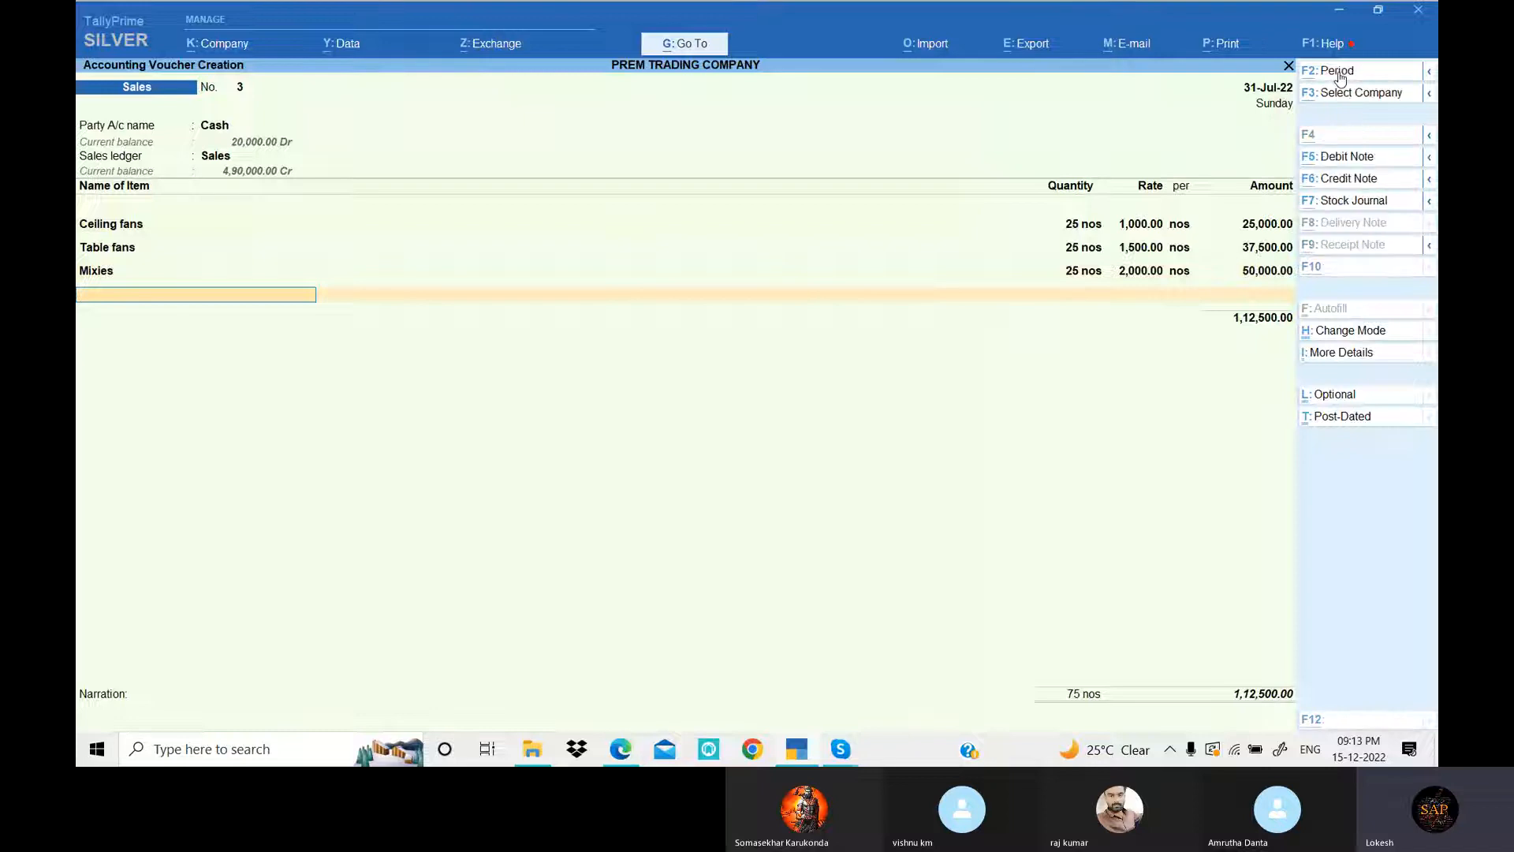
- Add Grinders as the fourth item, with 25 nos at a rate of 2,500
key(alt+Tab)
key(alt+Tab)
text(g)
key(Return)
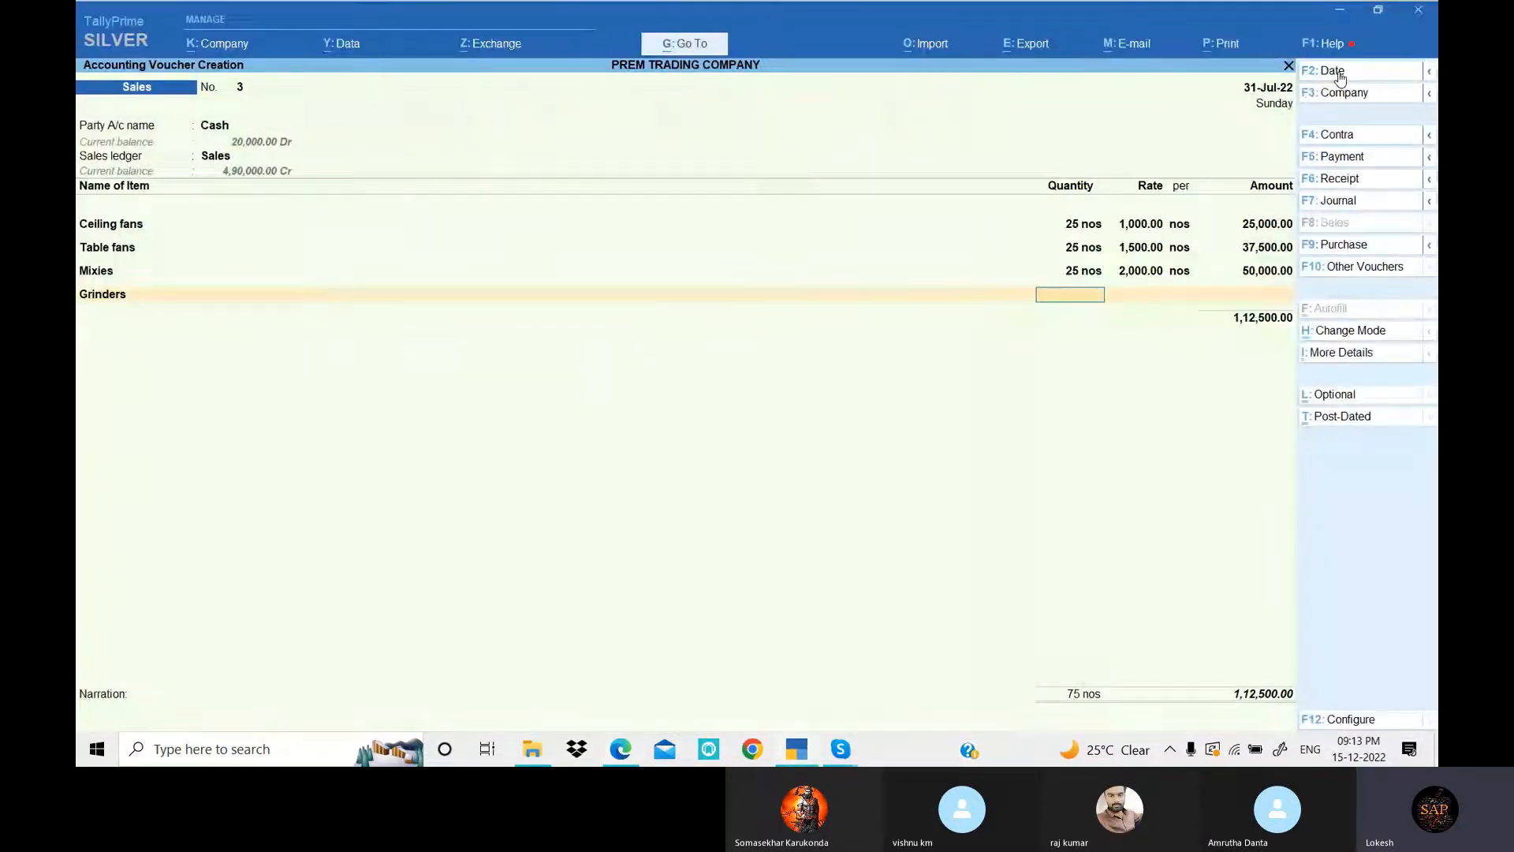
text(25)
key(Return)
text(2500)
key(Return)
key(Return)
key(Return)
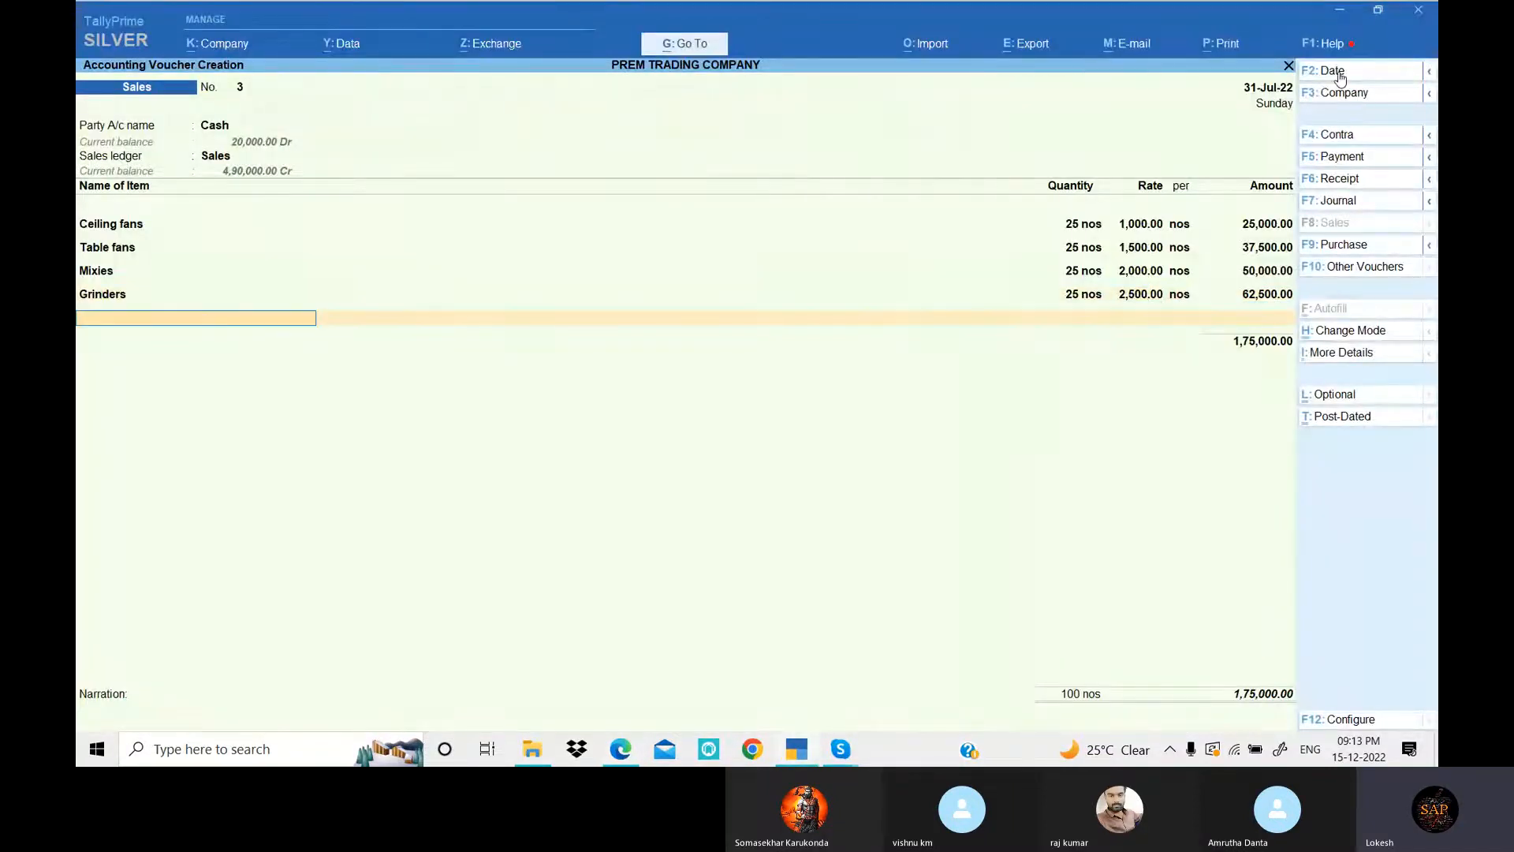
- End the item list and create a new ledger named Discount Allowed under the Indirect Expenses group
key(Return)
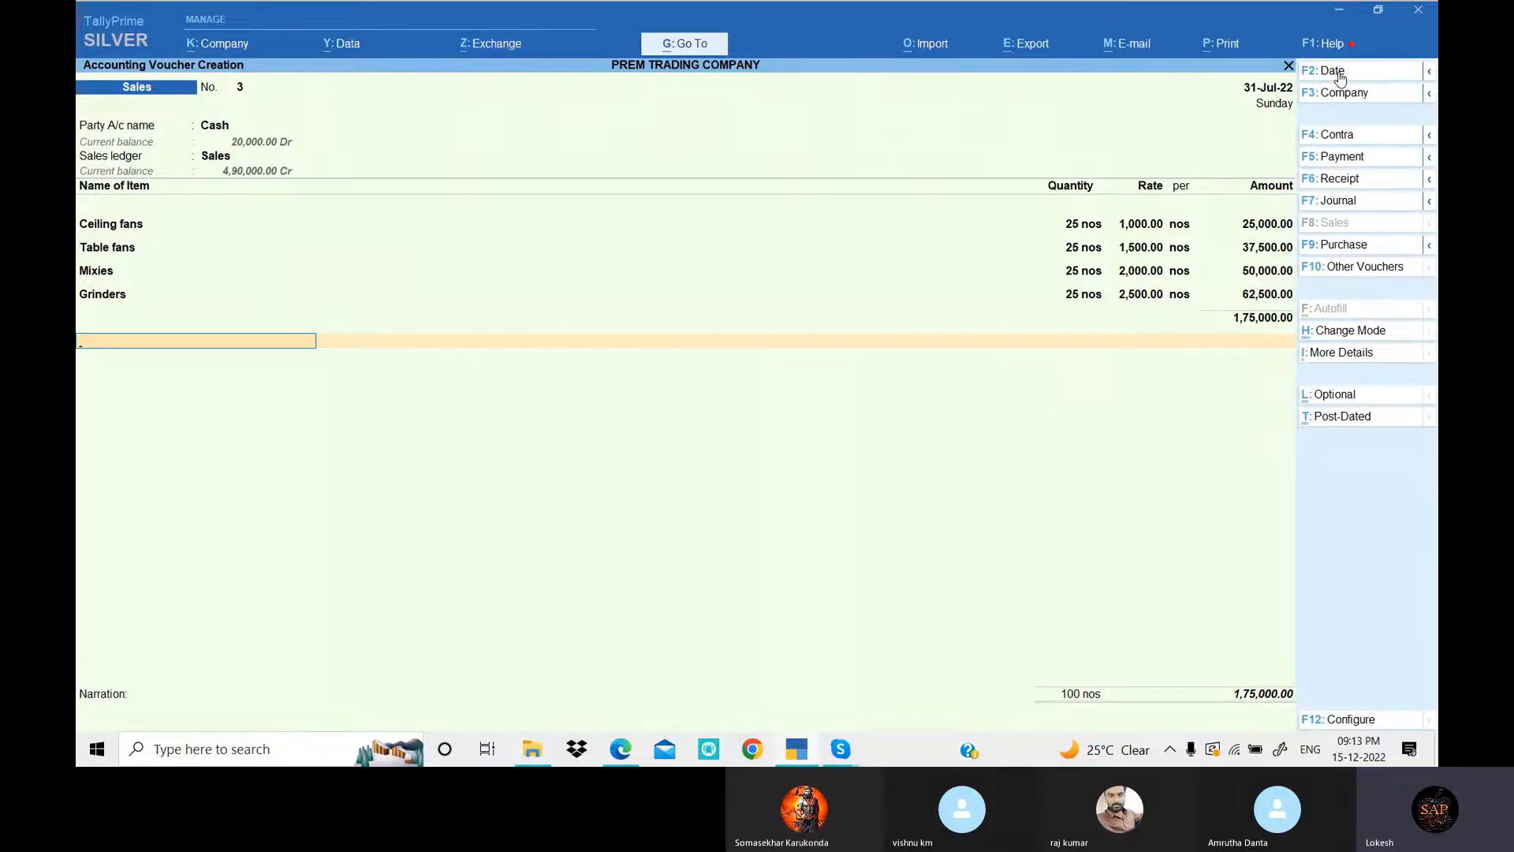
key(alt+c)
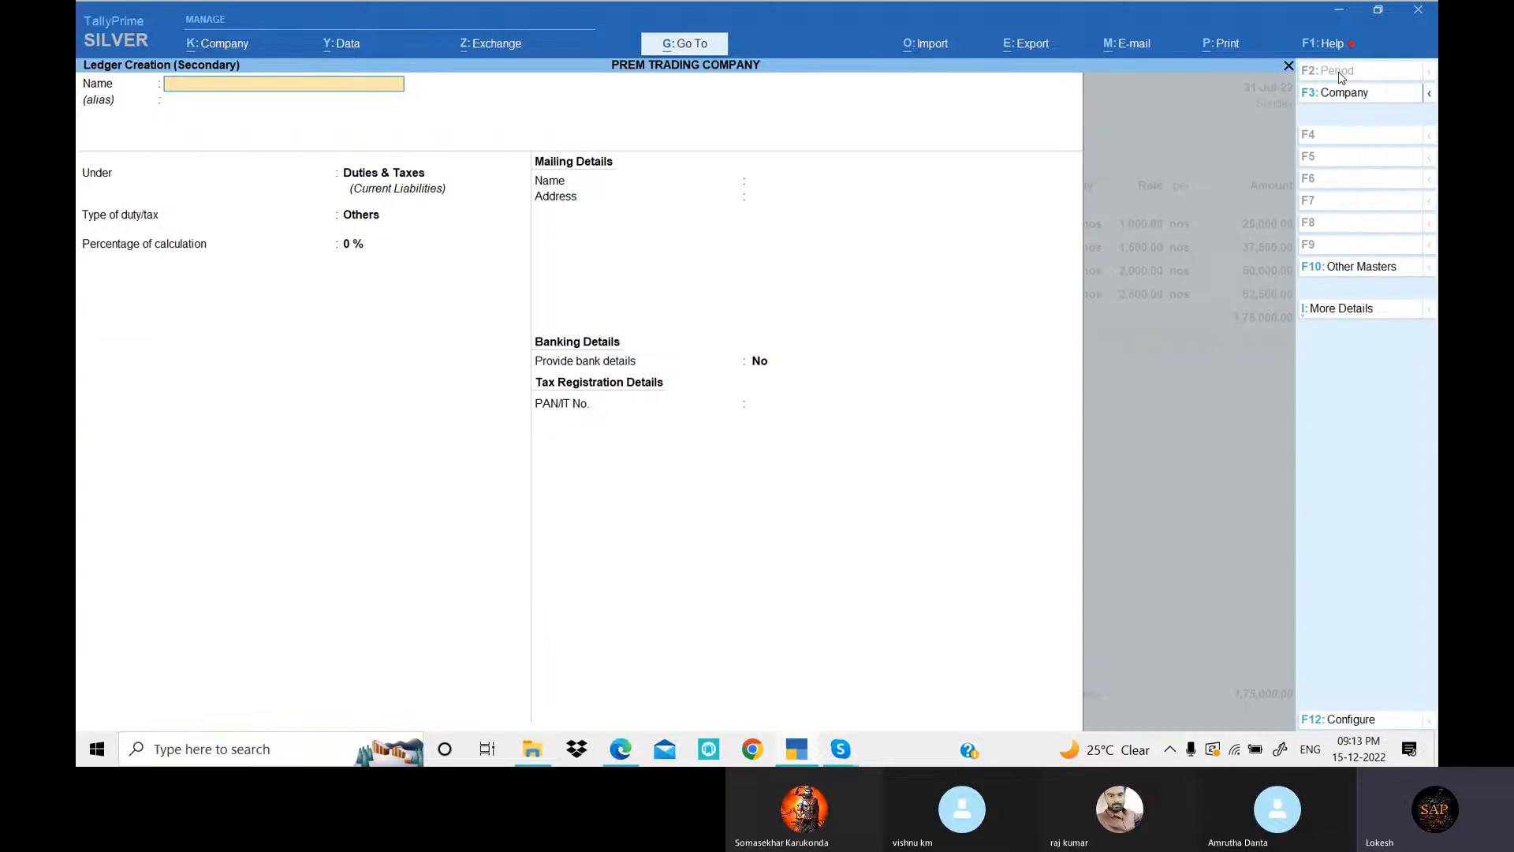
text(Discount allowed)
key(Return)
text(In)
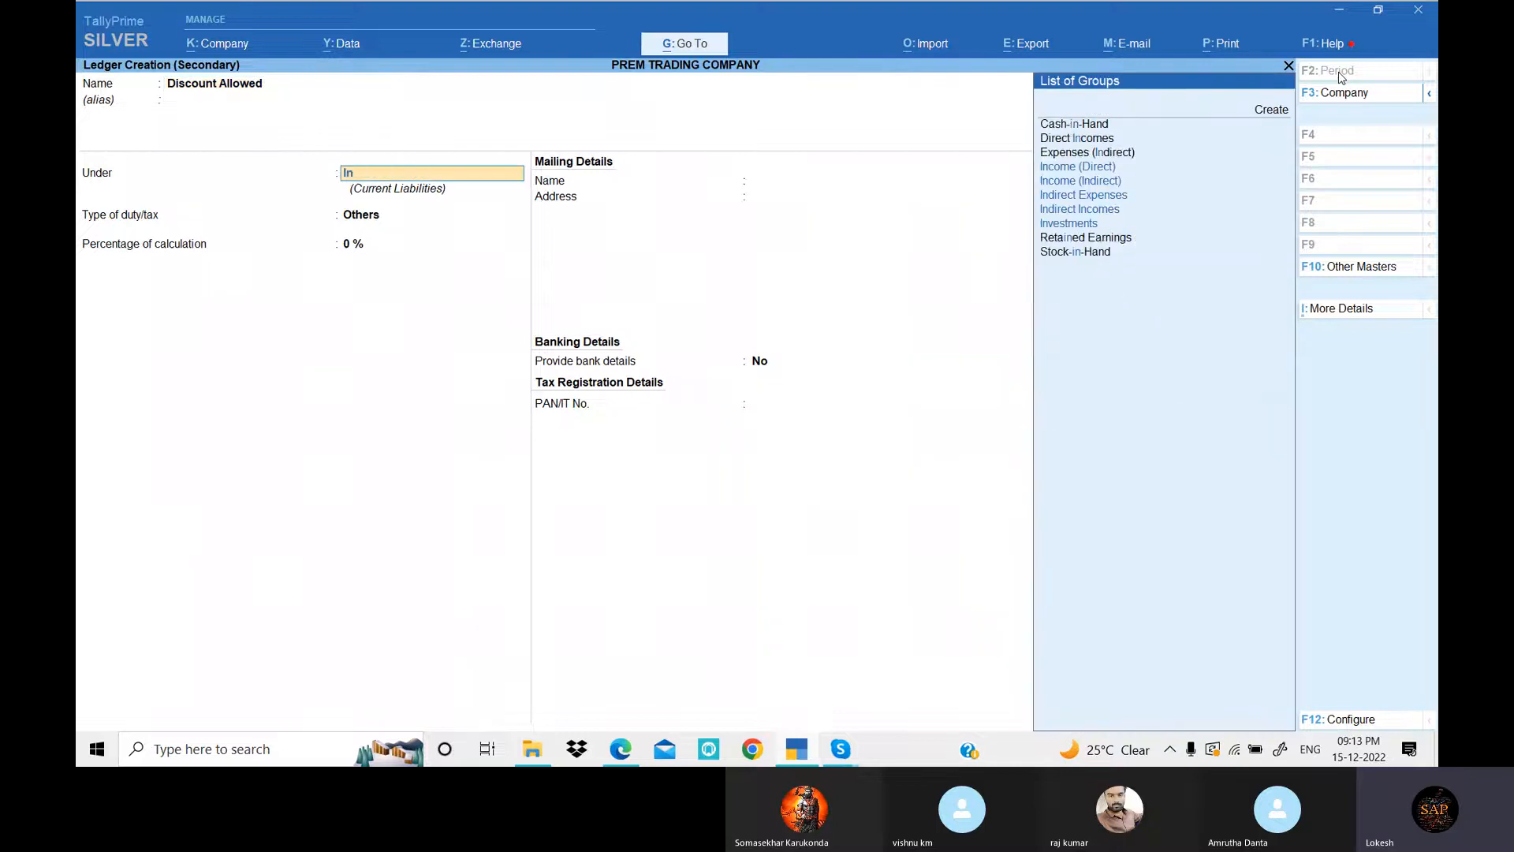
text(d)
key(Down)
key(Return)
key(Return)
key(Return)
key(Return)
key(Return)
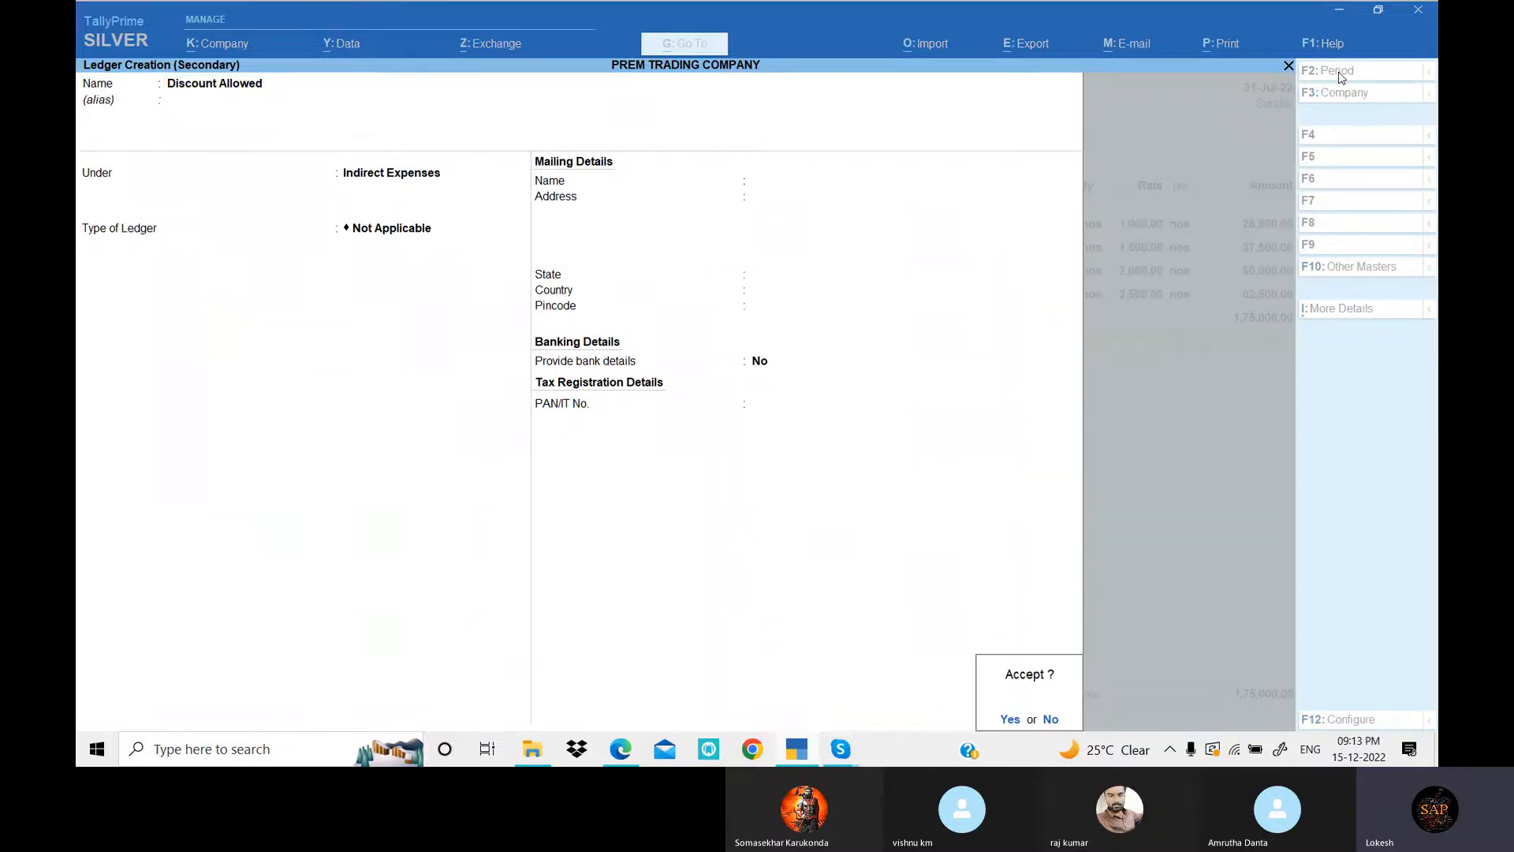
key(Return)
- Check the discount in the exercise PDF and apply -5% on the voucher's Discount Allowed line
key(alt+Tab)
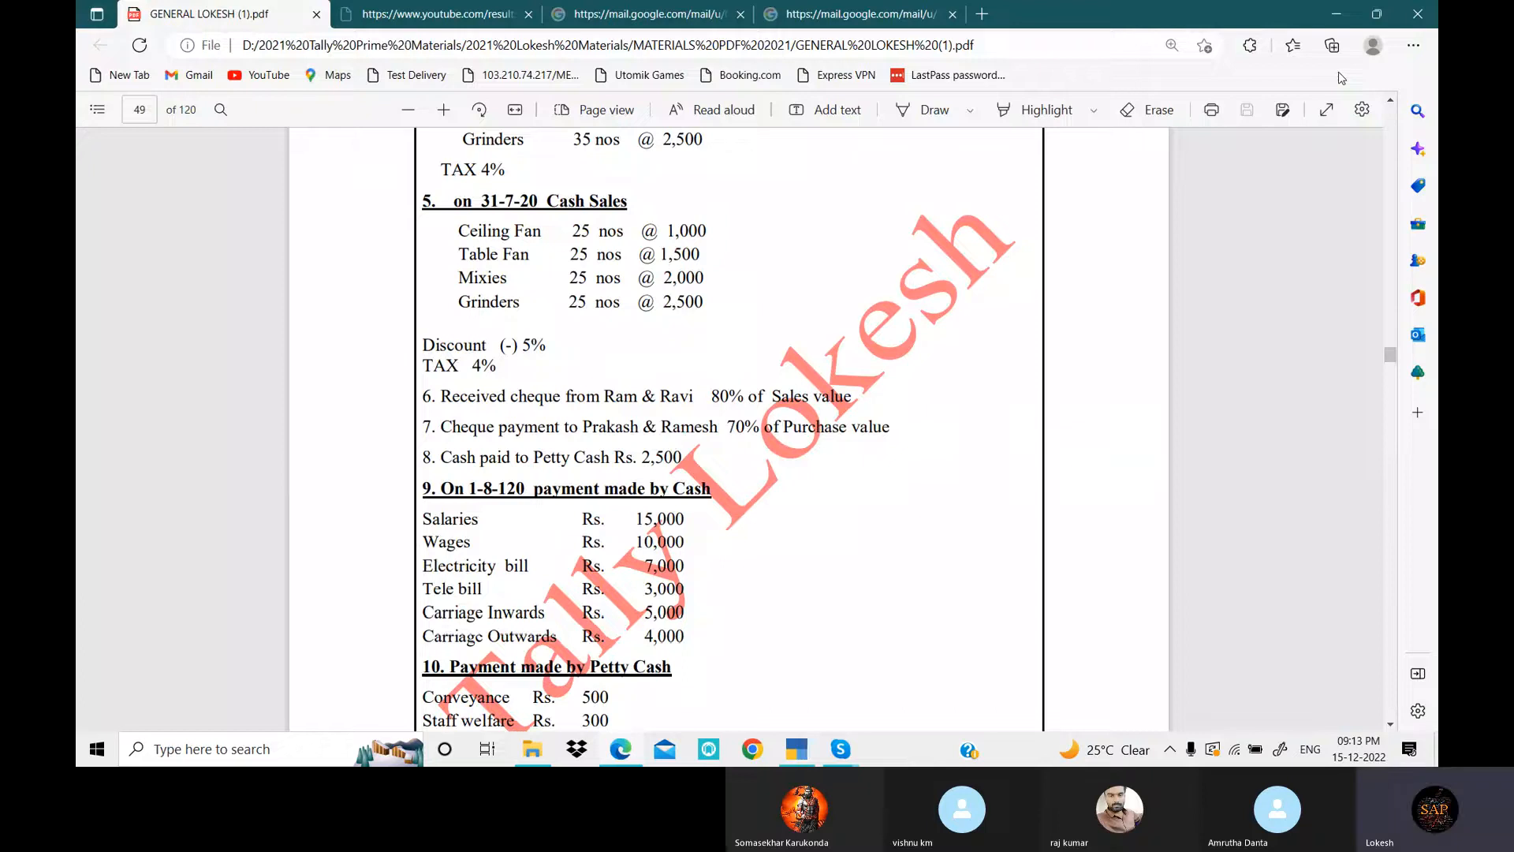
key(alt+Tab)
text(-5)
key(Return)
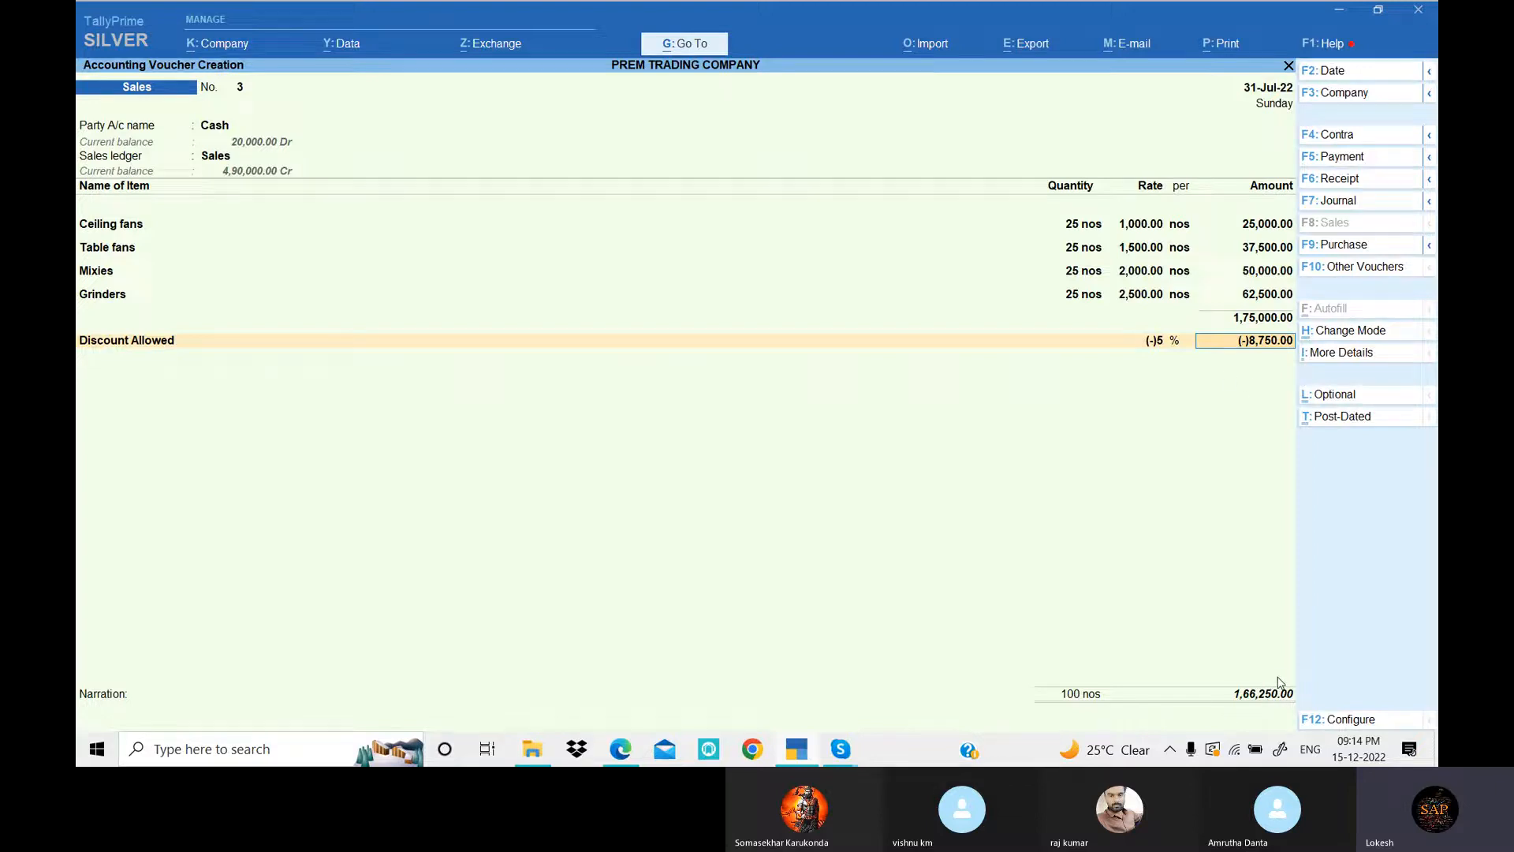
key(Return)
- Add a Tax line at 4% to the cash sales voucher and save the voucher
text(t)
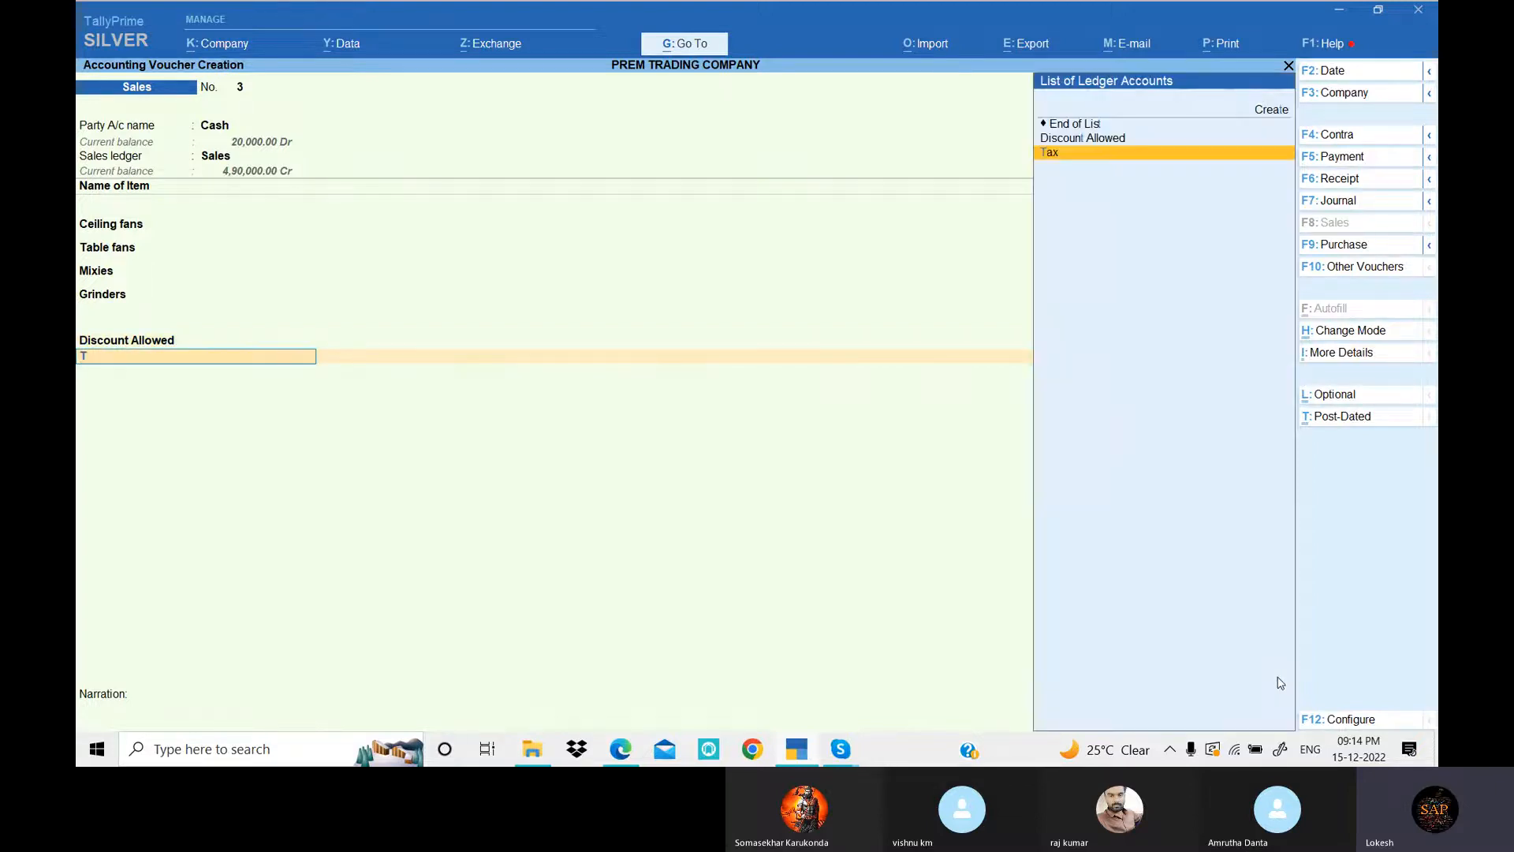
key(Return)
key(Return)
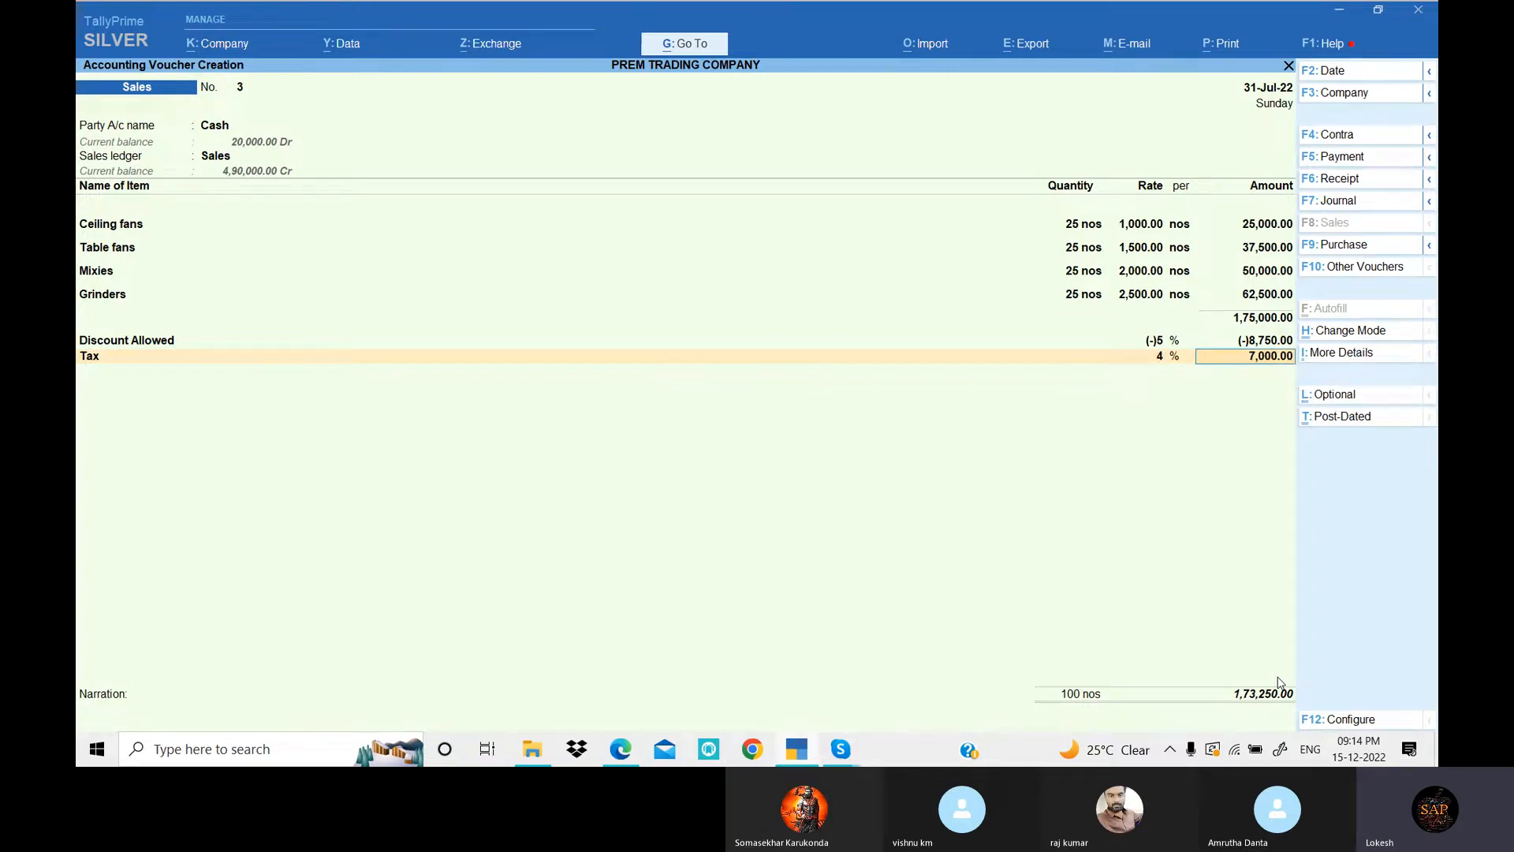
key(Return)
key(Return)
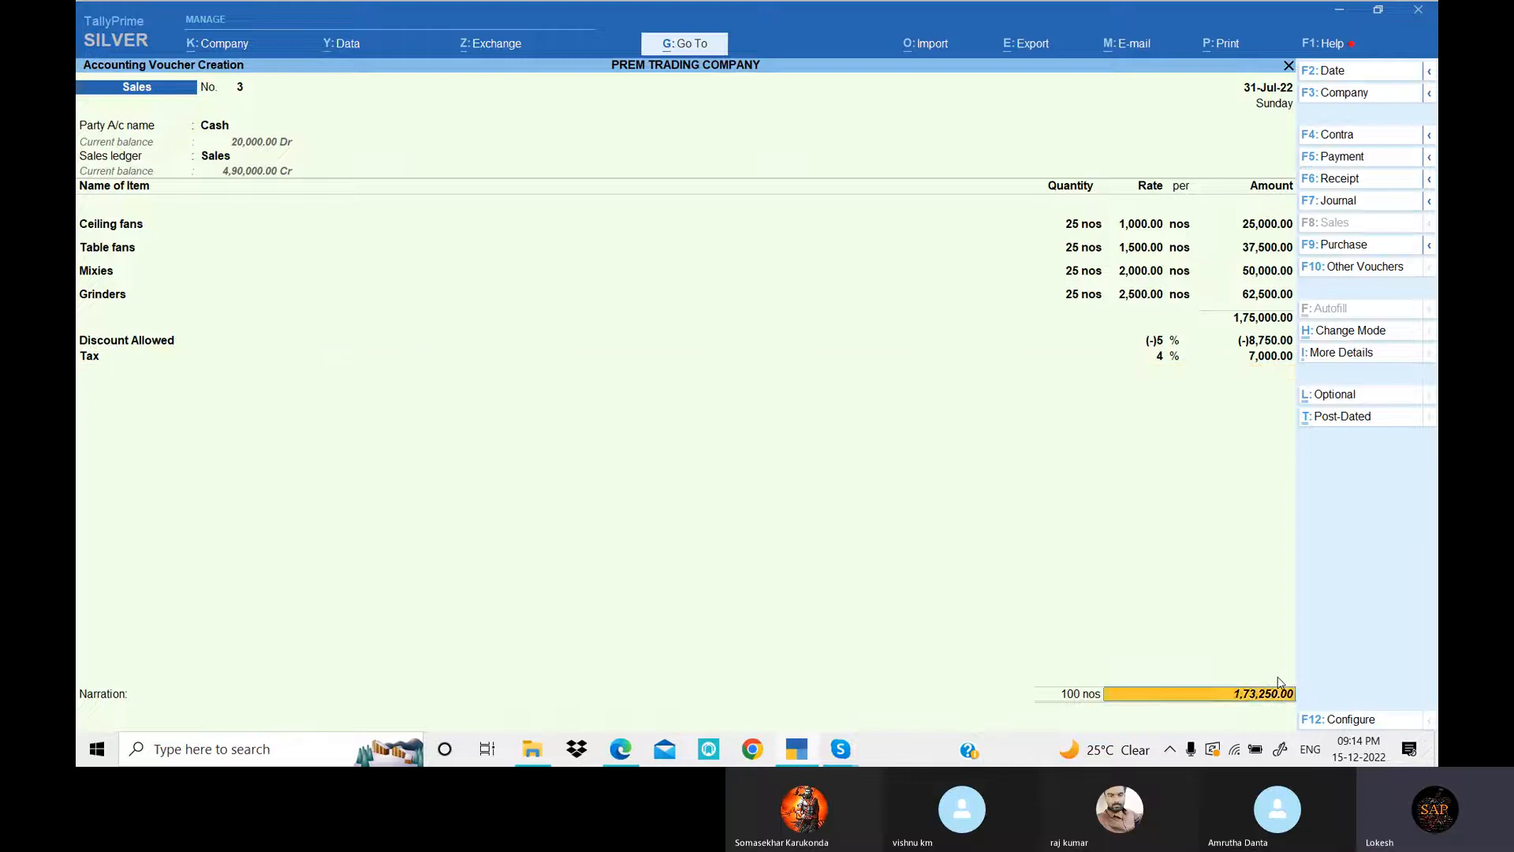
key(Return)
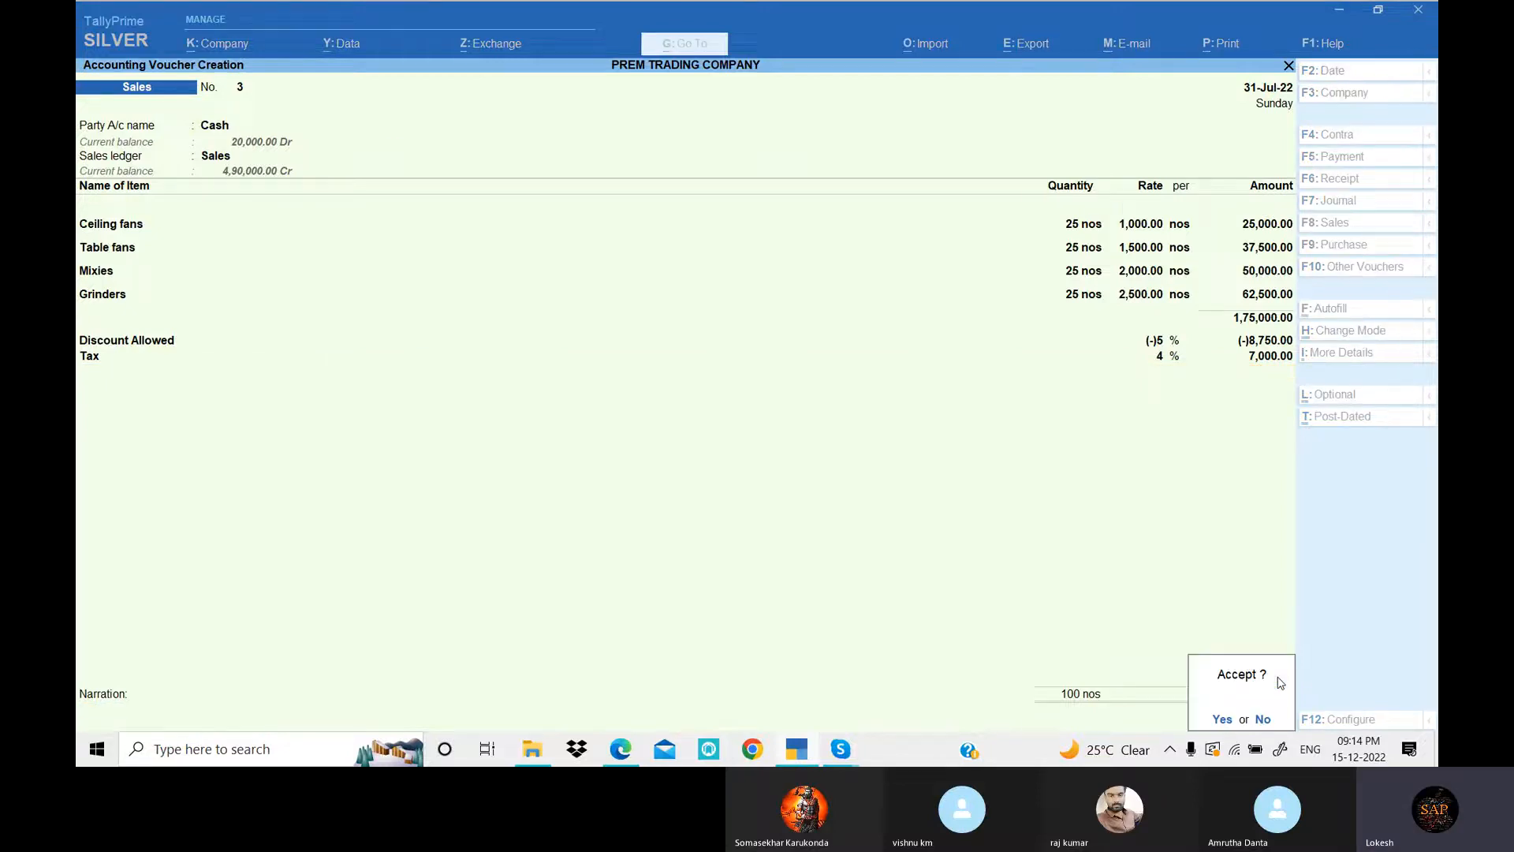
key(Return)
- Switch to the exercise PDF and review the purchase and sales entries alongside cheque transactions 6 and 7
key(alt+Tab)
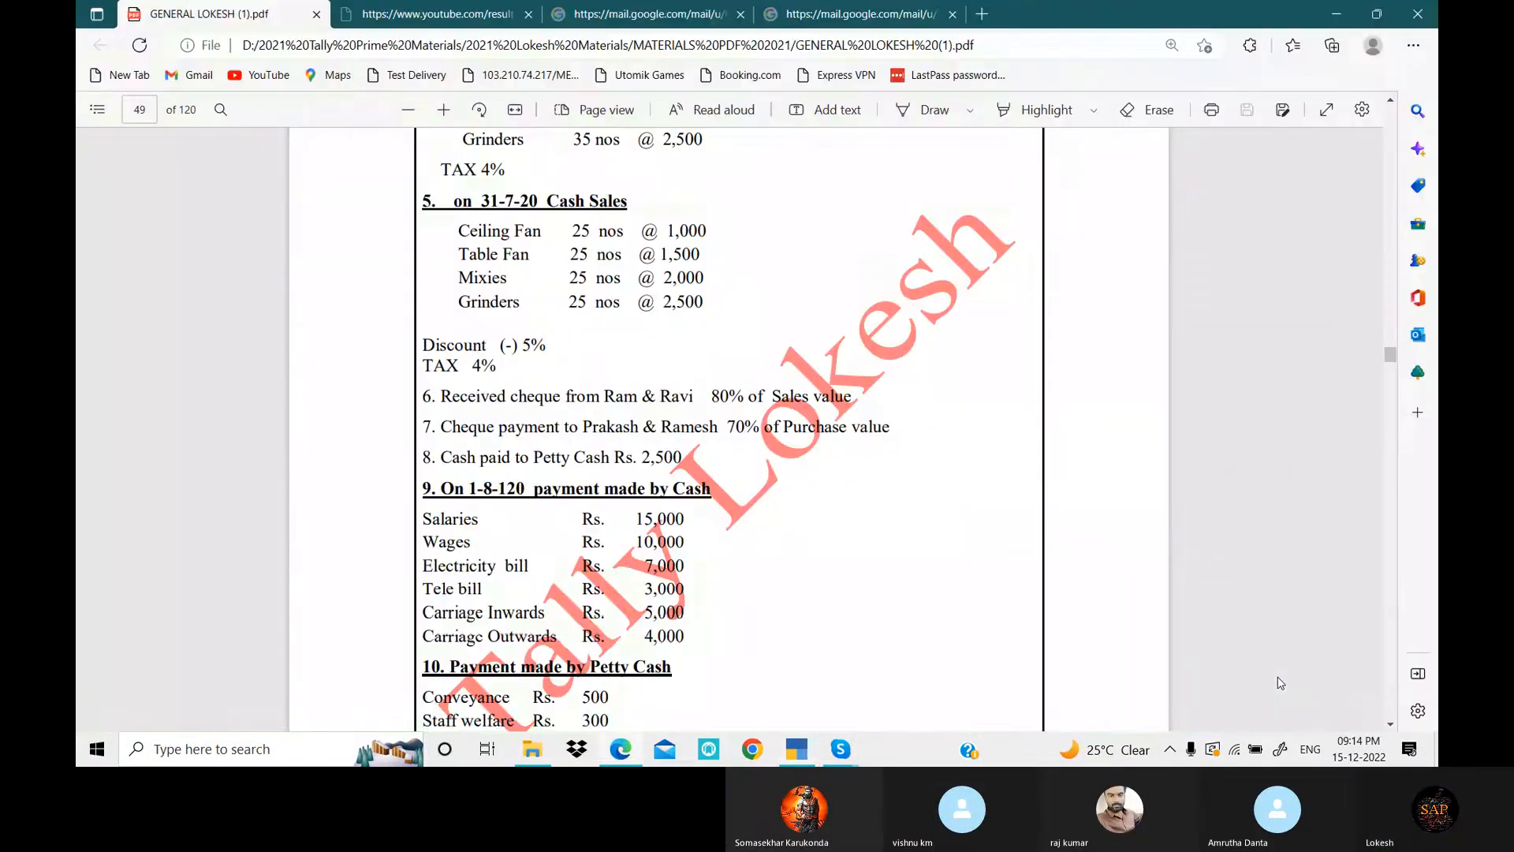
scroll(503, 296, down, 2)
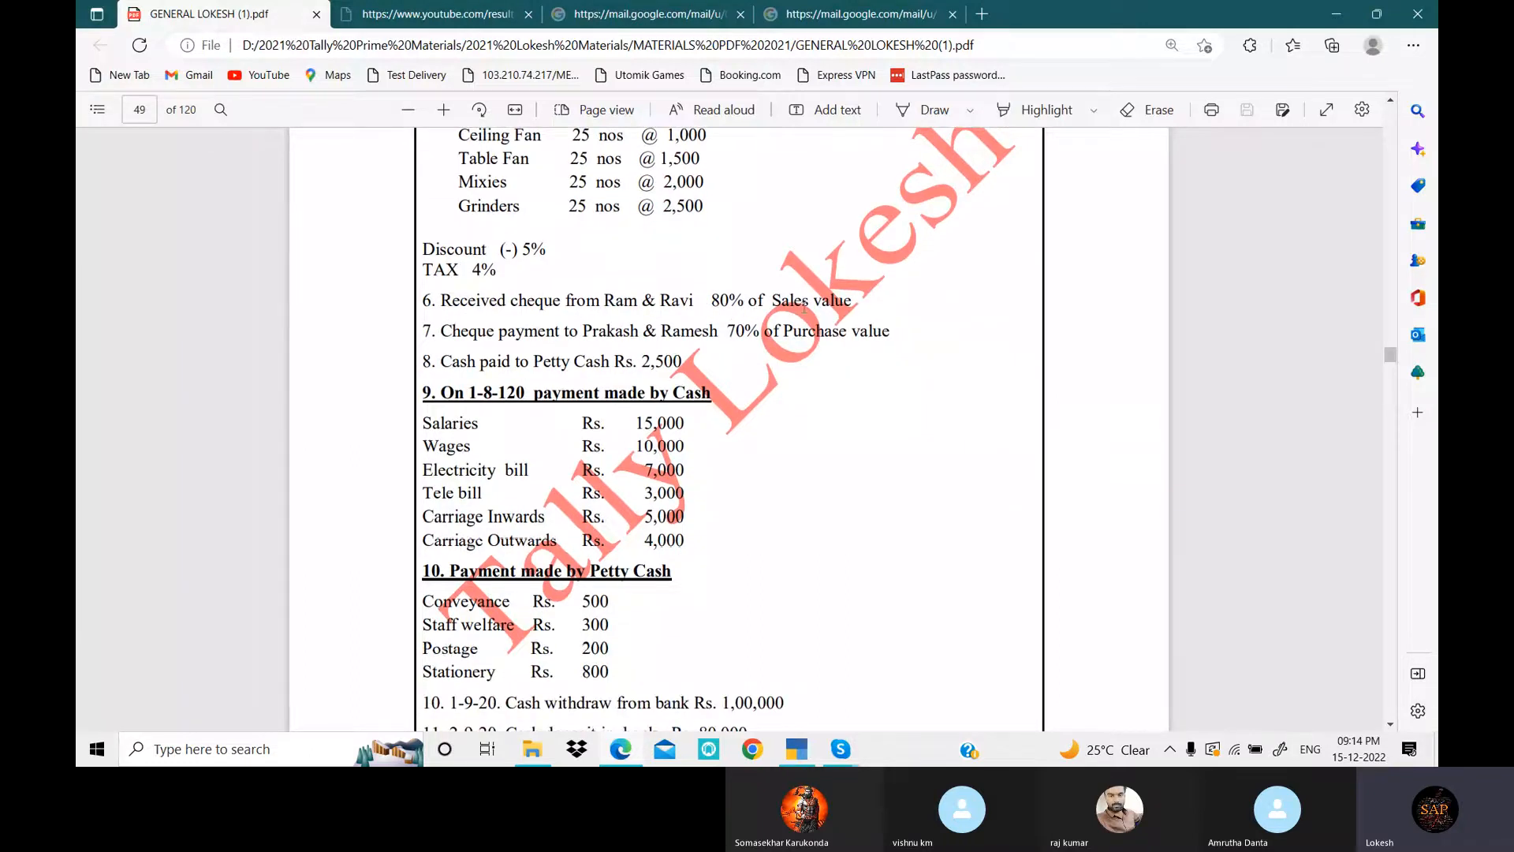
scroll(817, 307, up, 5)
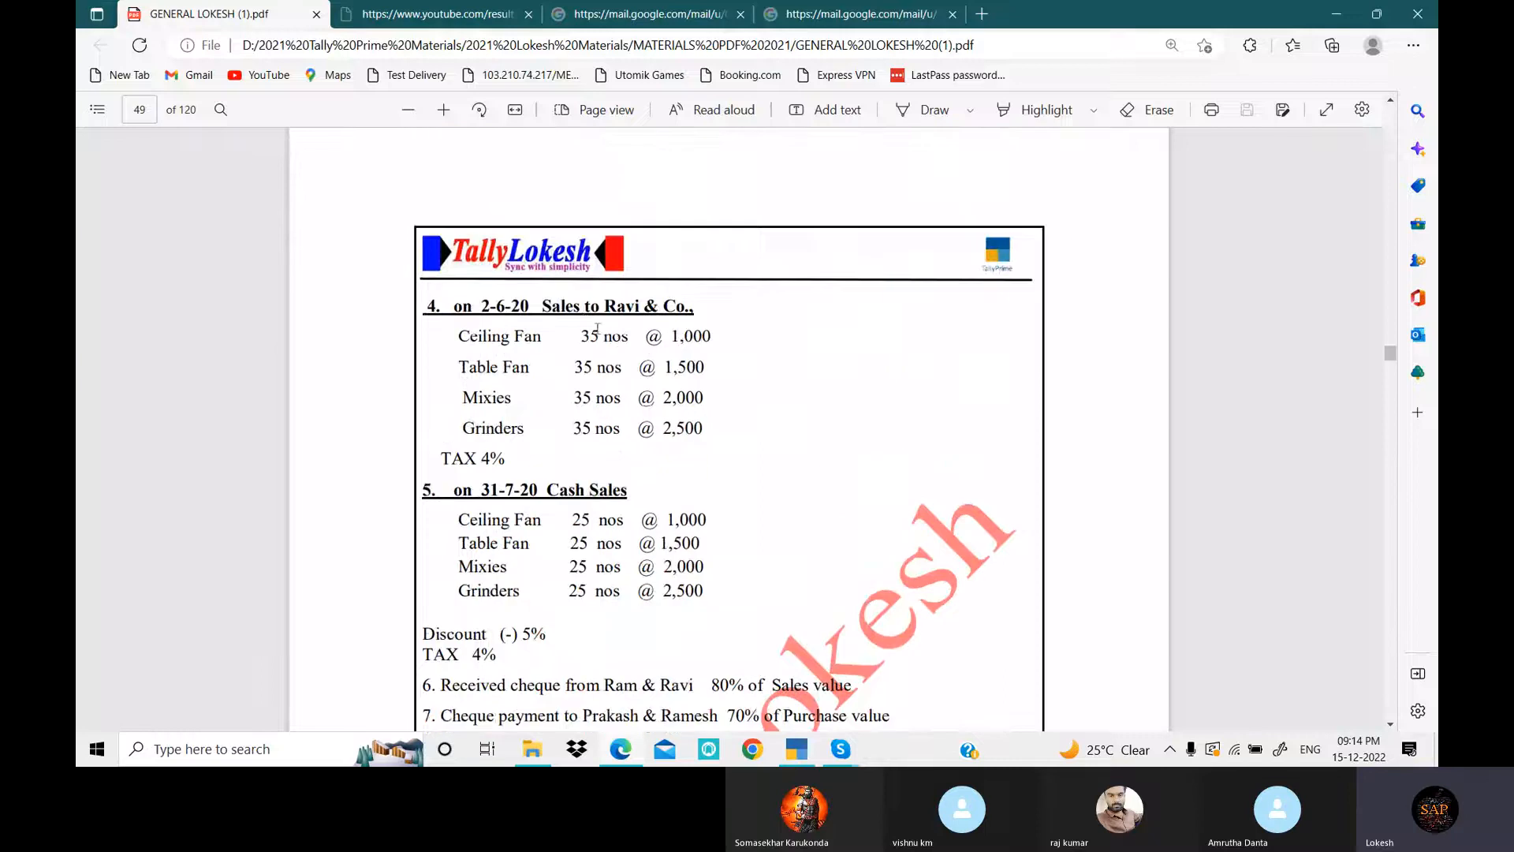
drag(555, 313, 697, 309)
scroll(521, 306, up, 6)
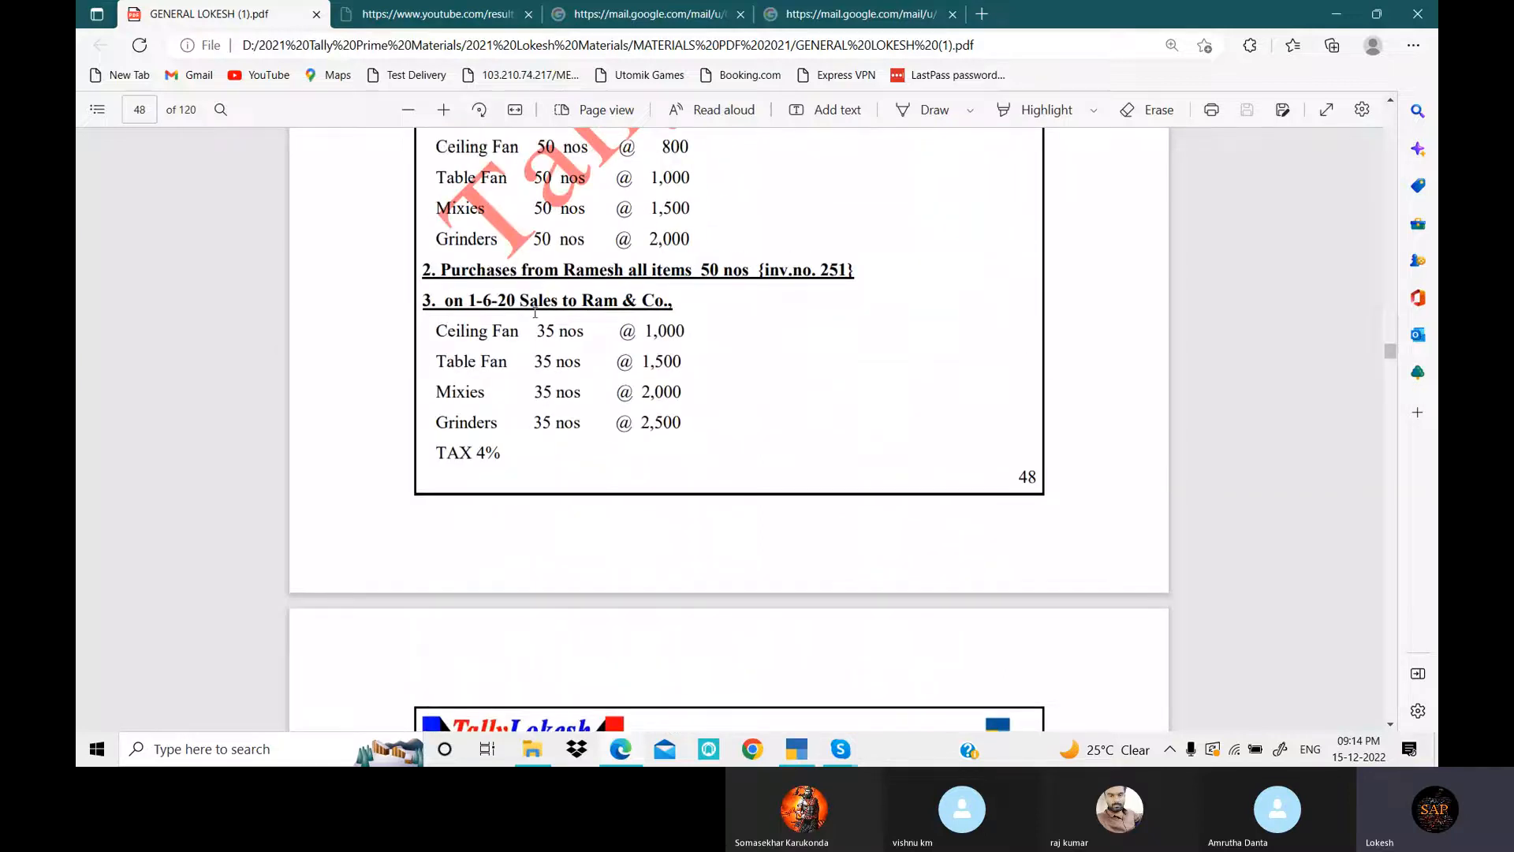
drag(522, 306, 673, 307)
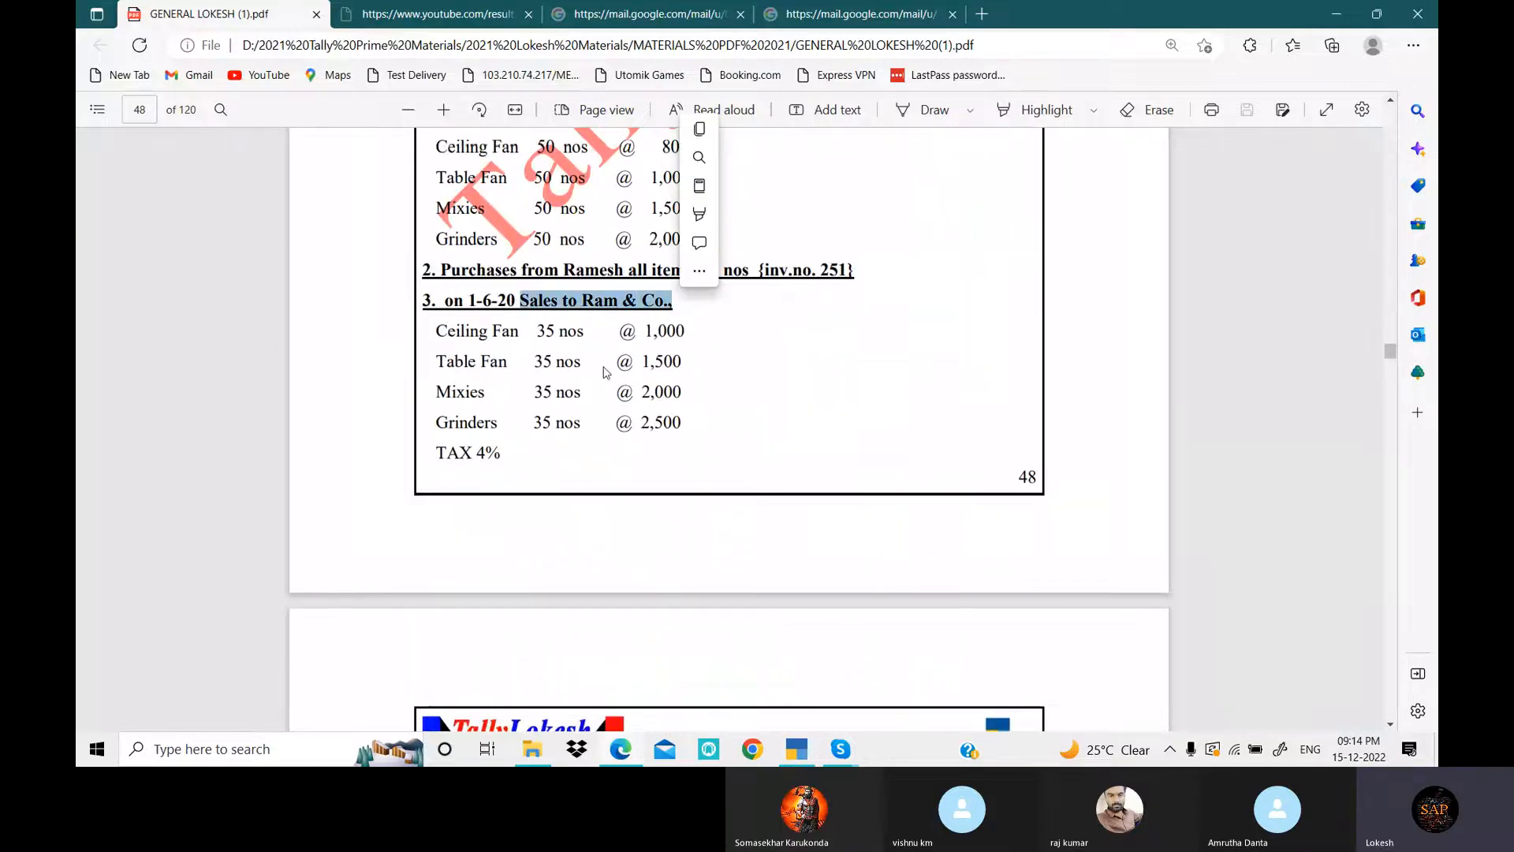
scroll(608, 366, down, 2)
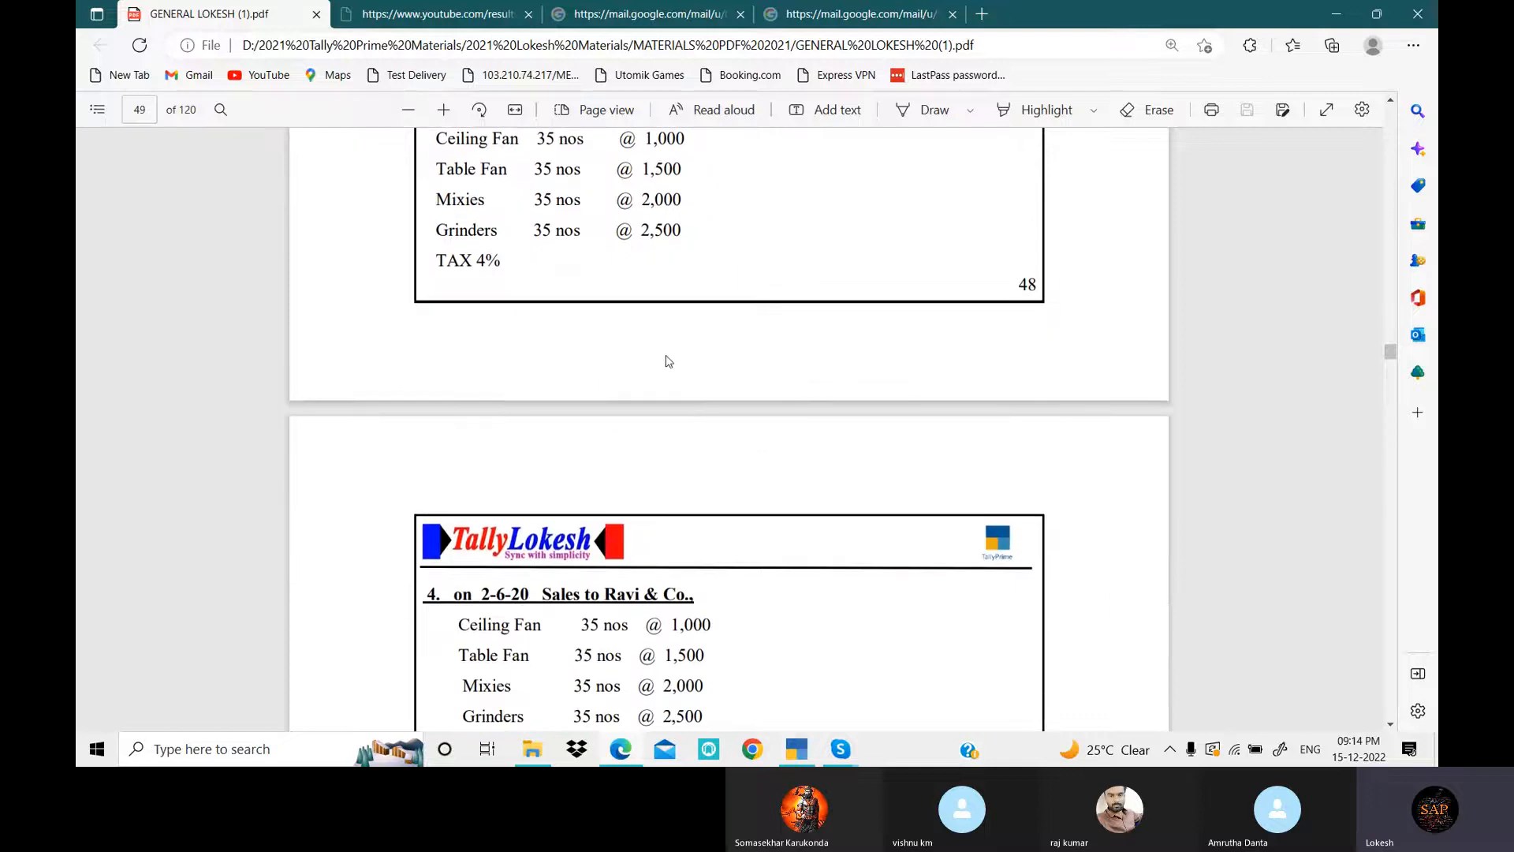
scroll(693, 358, down, 6)
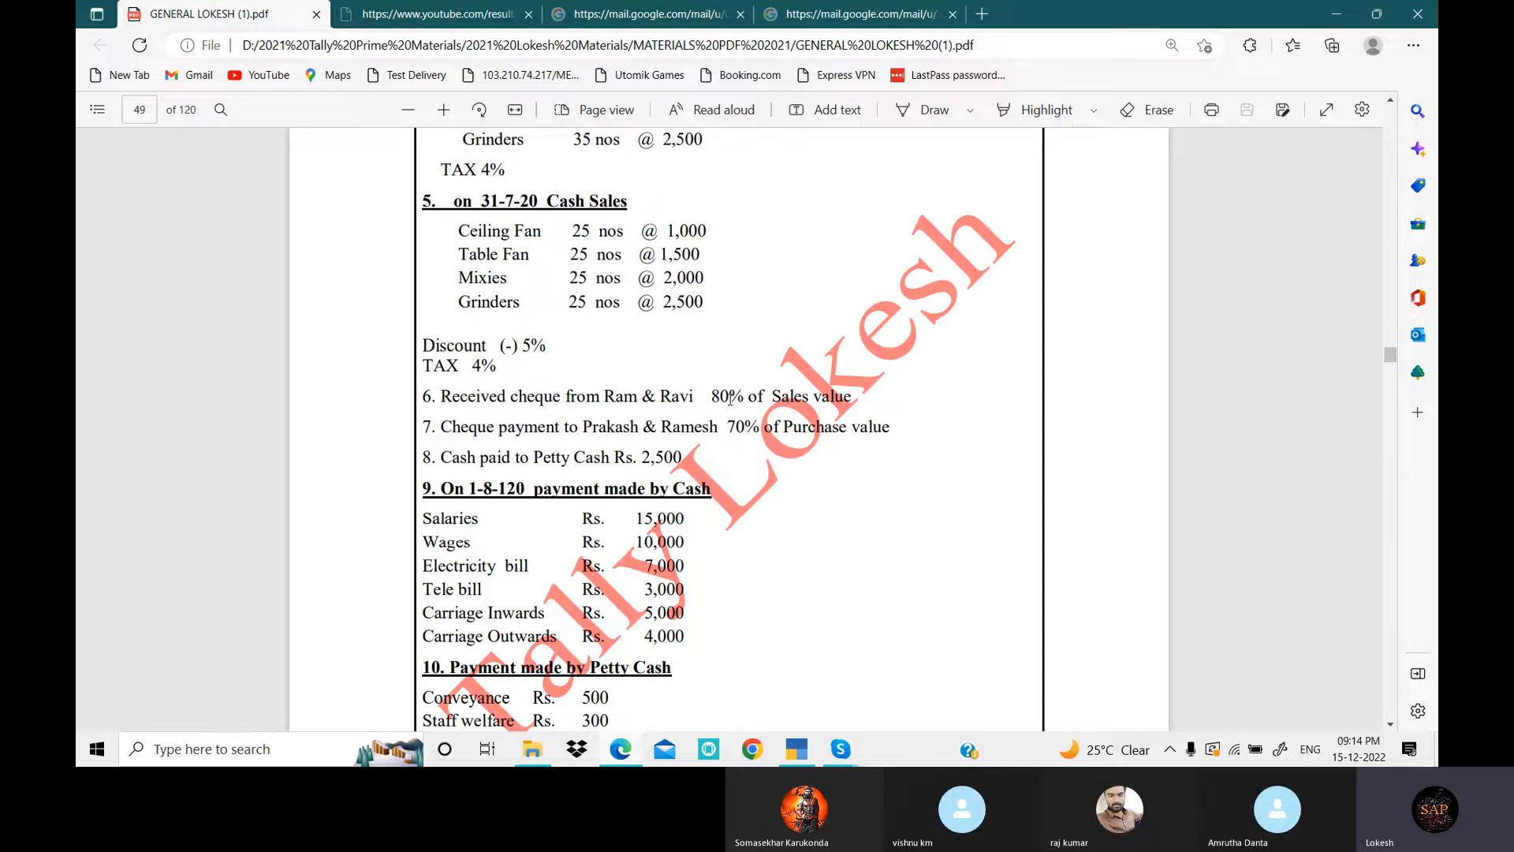
scroll(683, 403, up, 10)
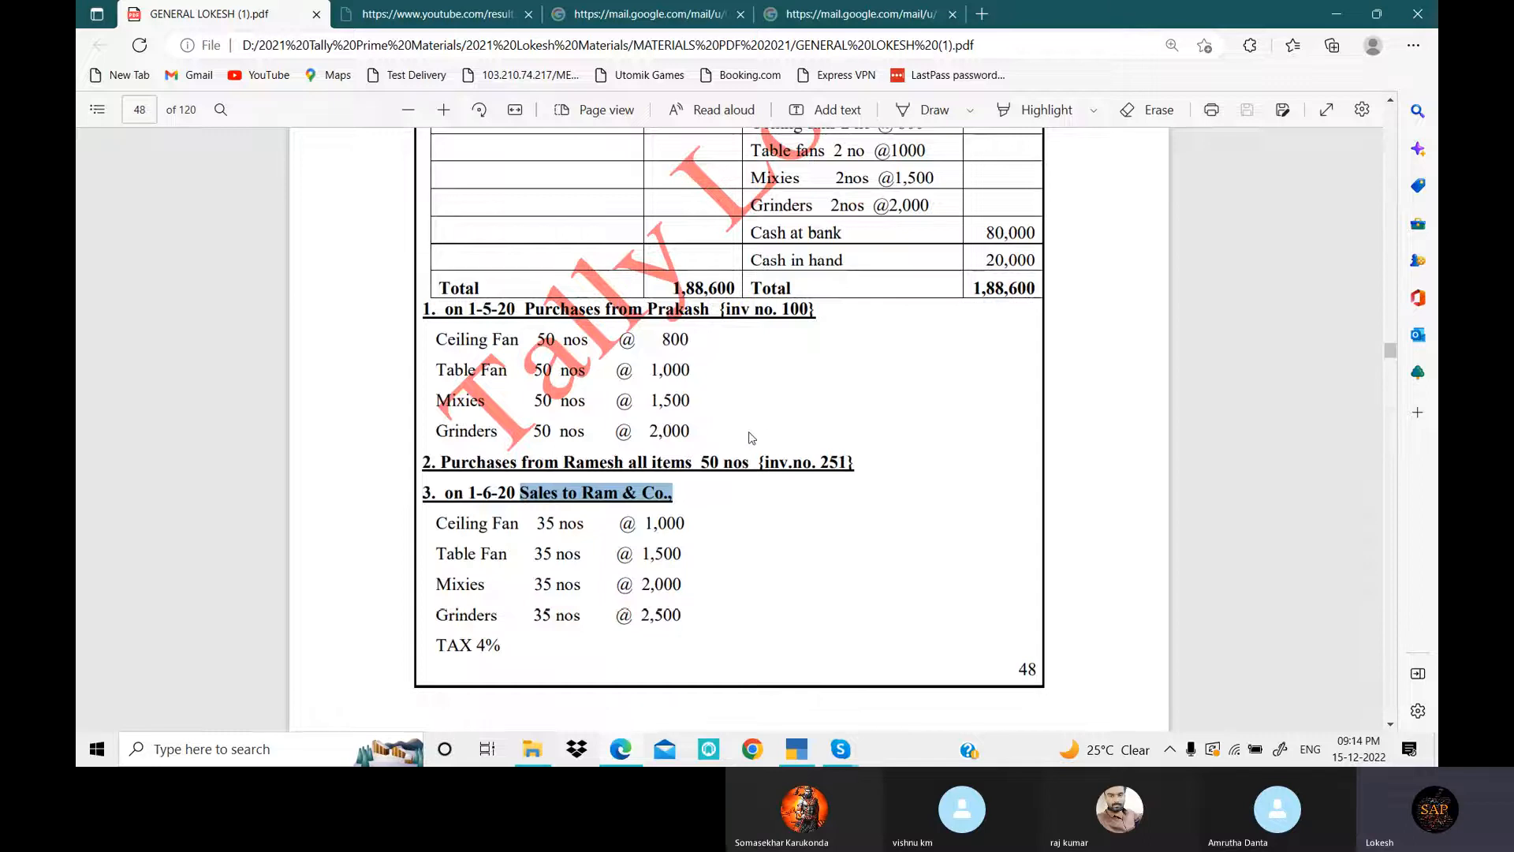
scroll(807, 407, down, 5)
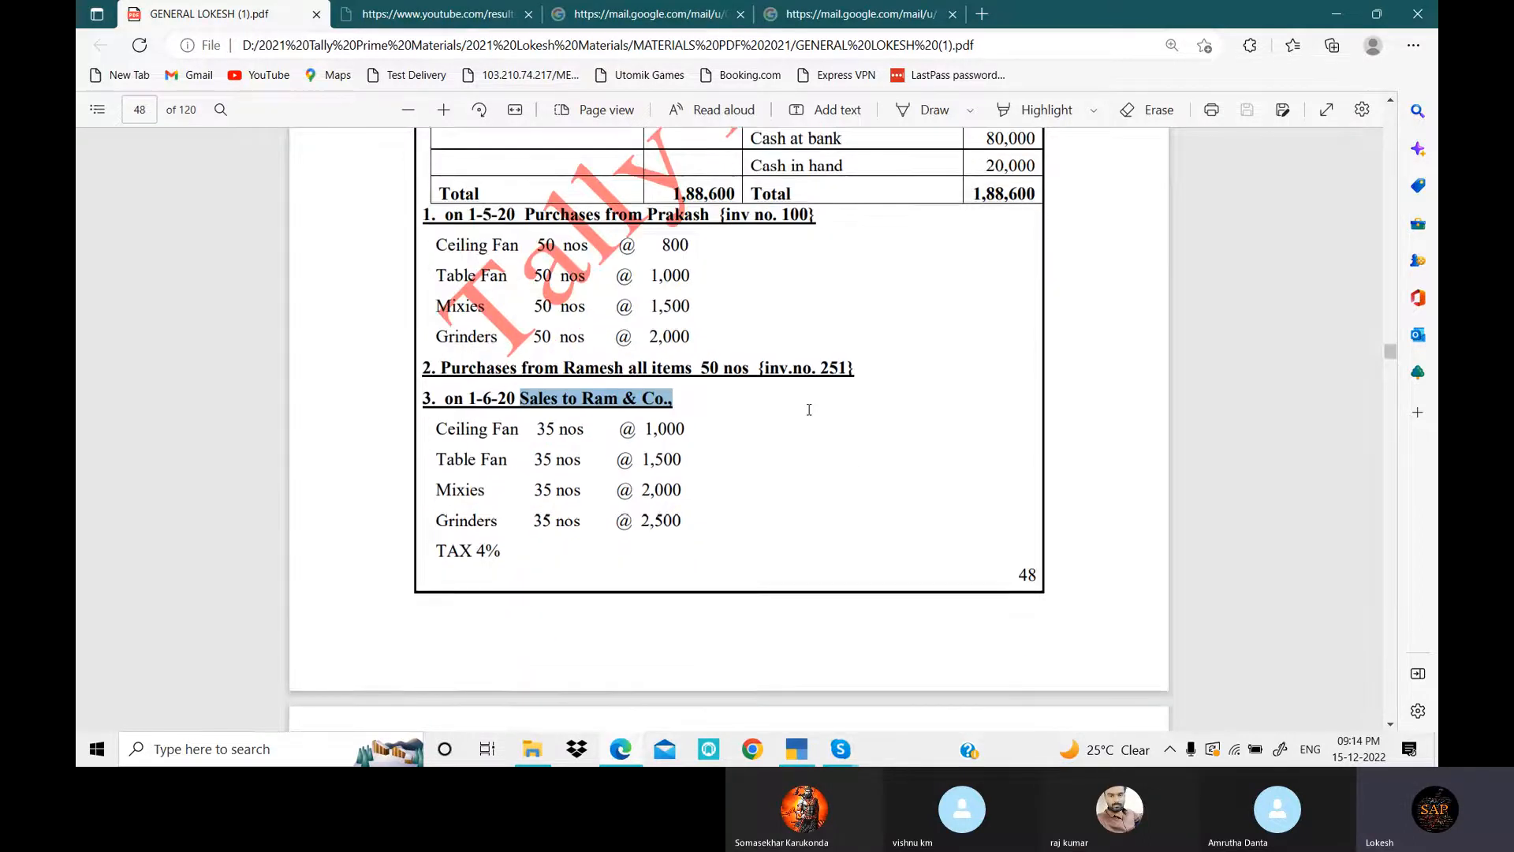
scroll(811, 412, down, 5)
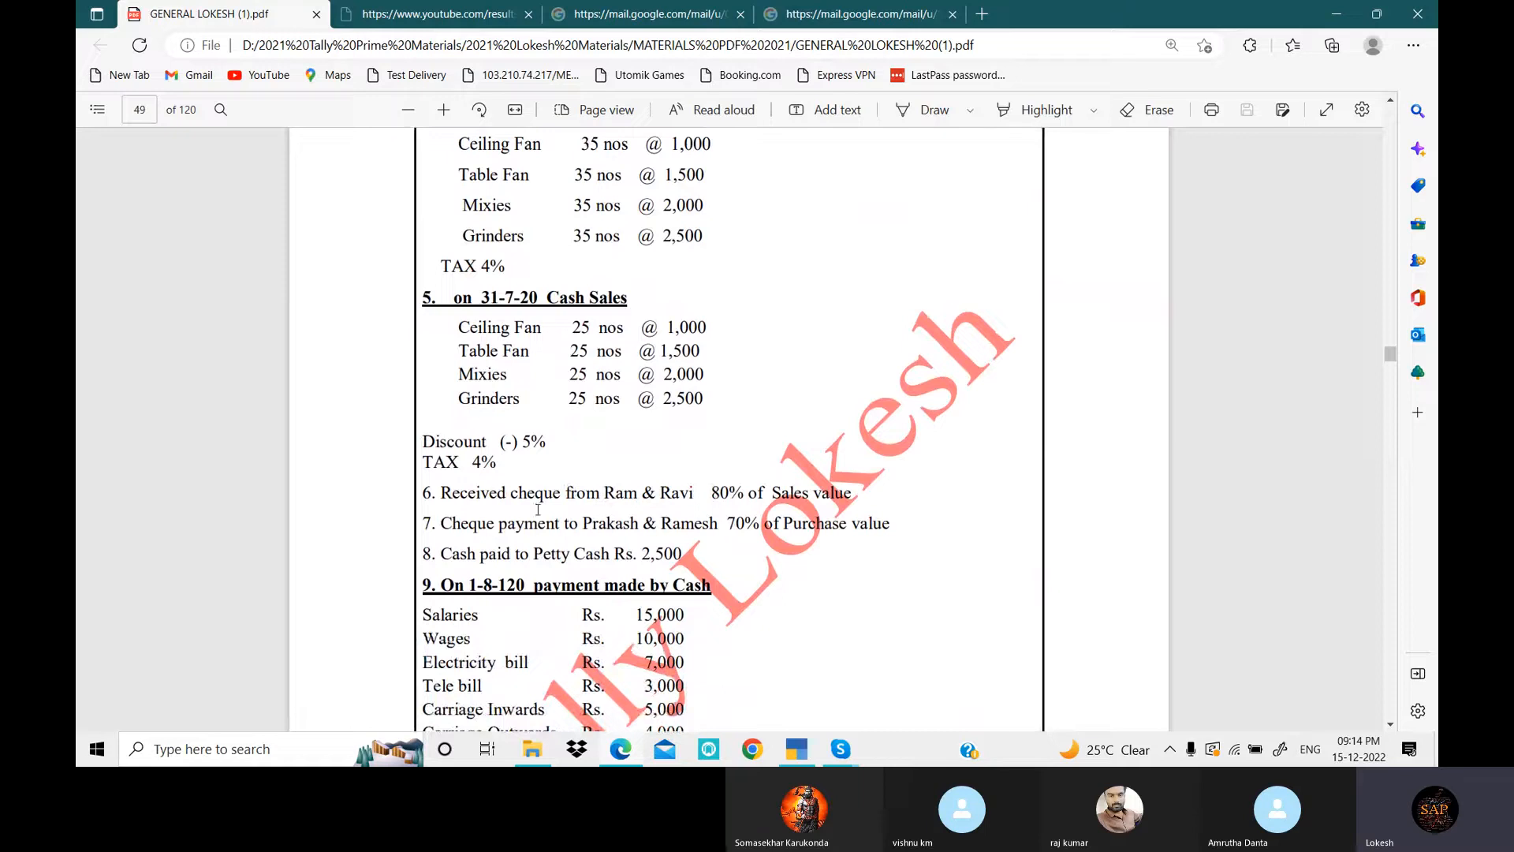
drag(447, 525, 880, 517)
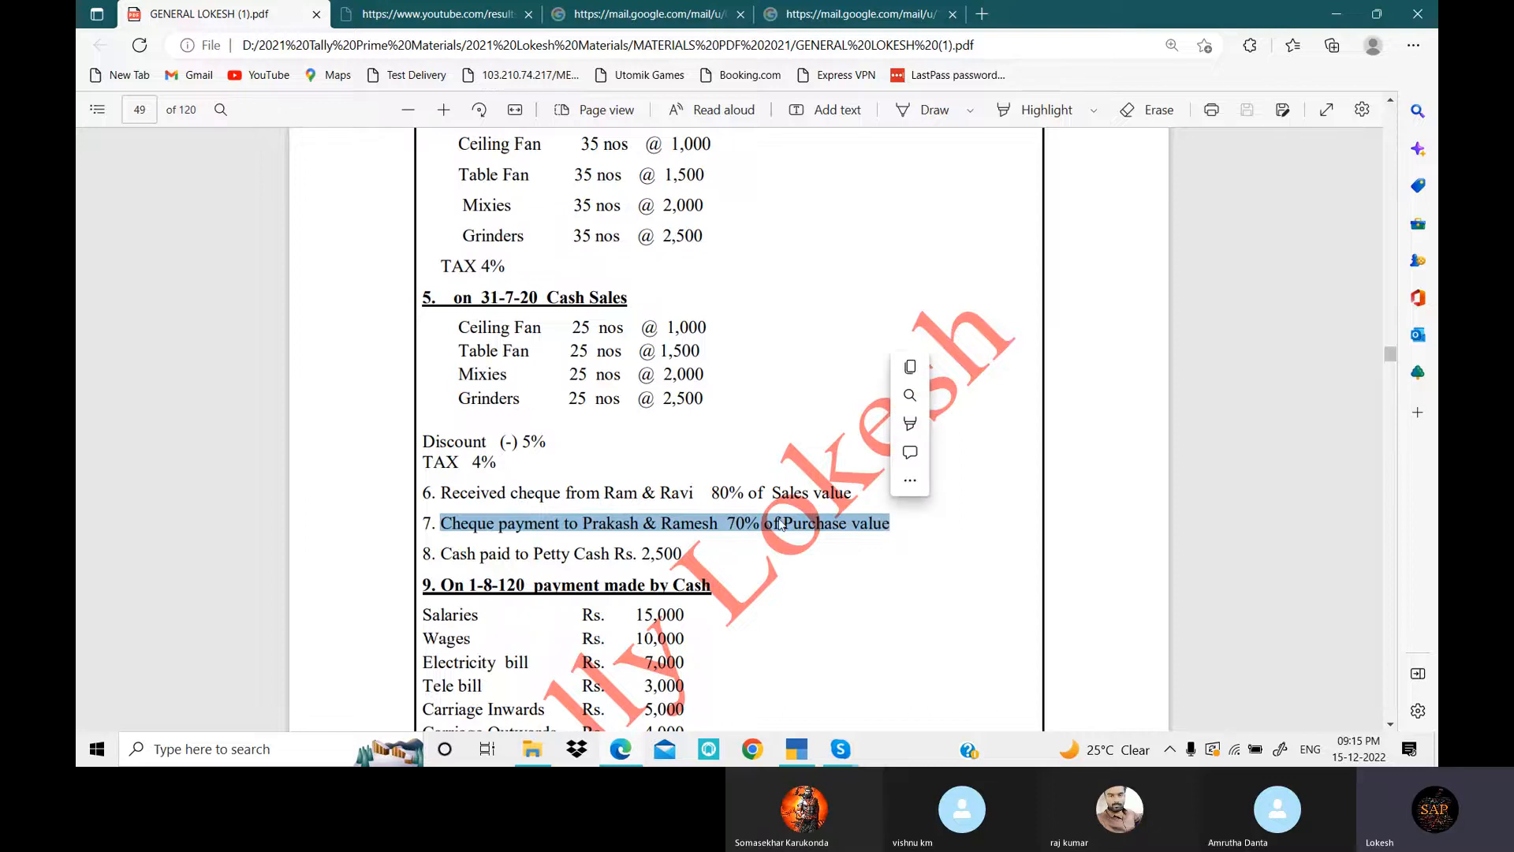
scroll(769, 497, down, 3)
- Return to TallyPrime, leave the blank sales voucher and open the Day Book with the period's From and To dates cleared
click(797, 750)
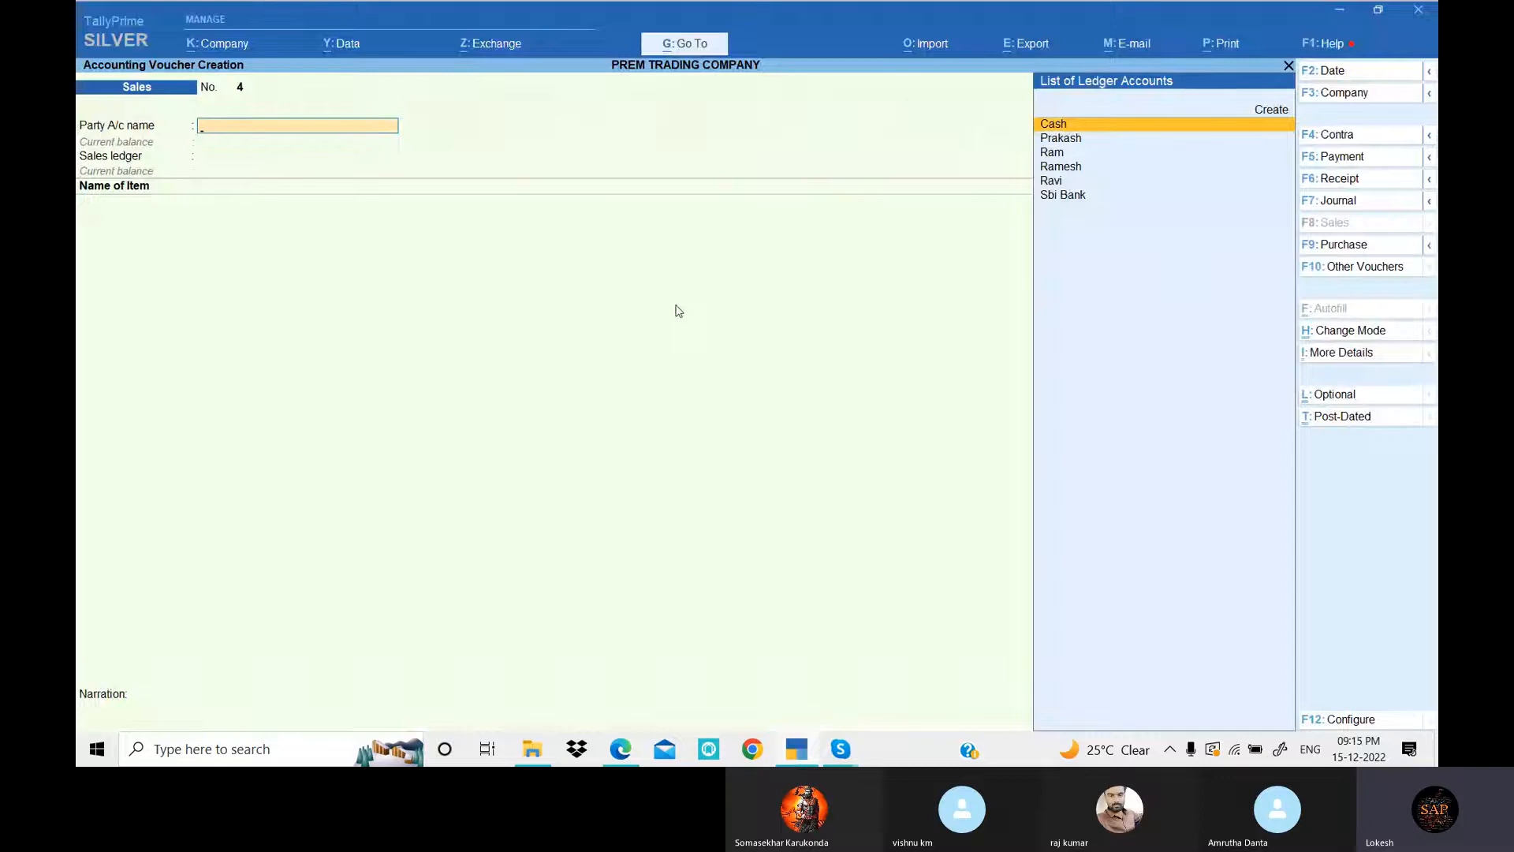
key(Escape)
key(y)
key(Down)
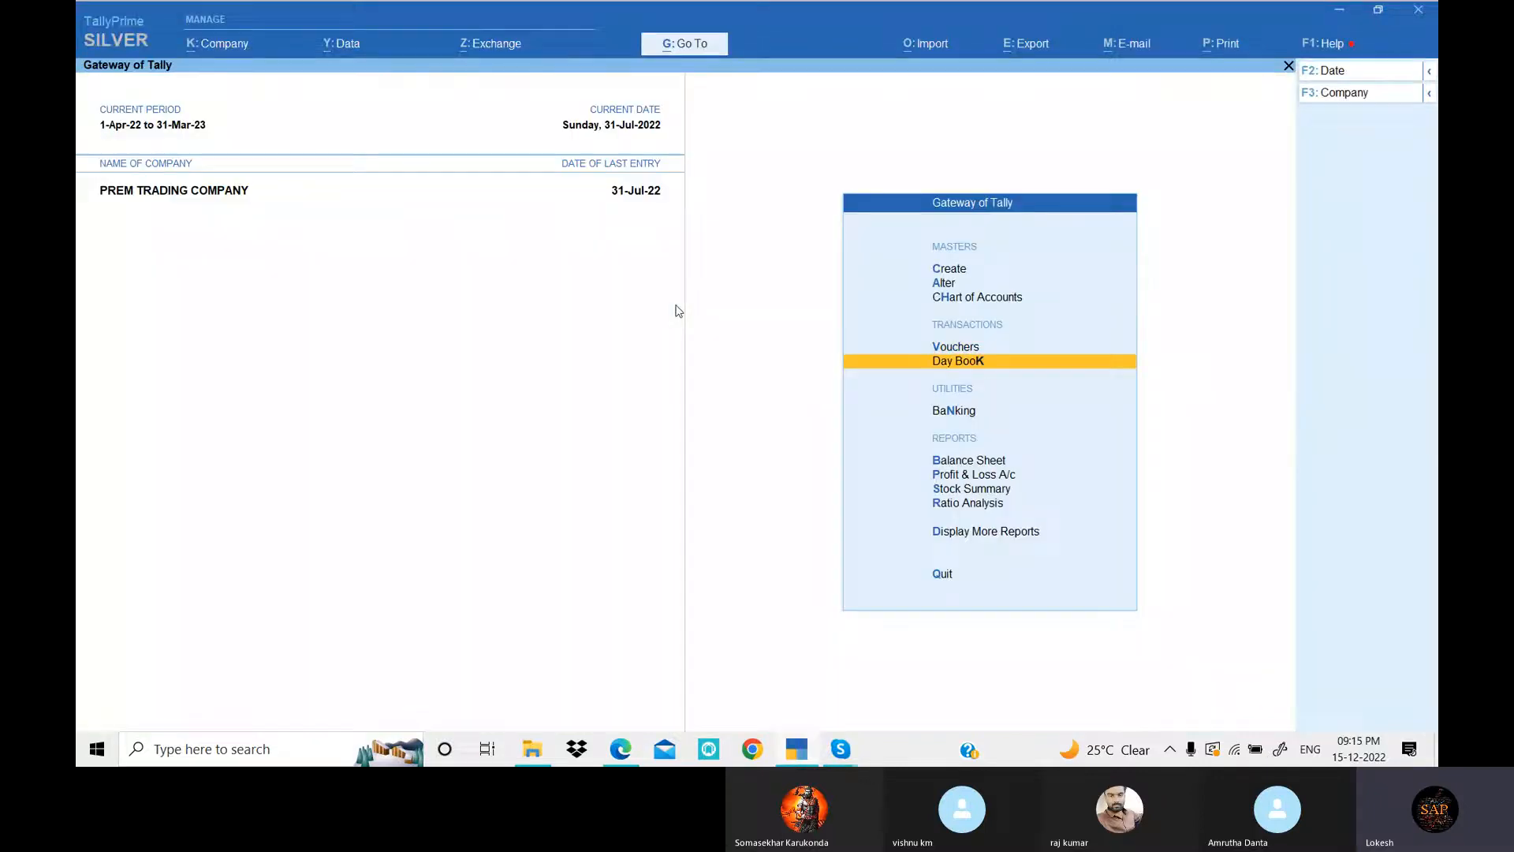
key(Return)
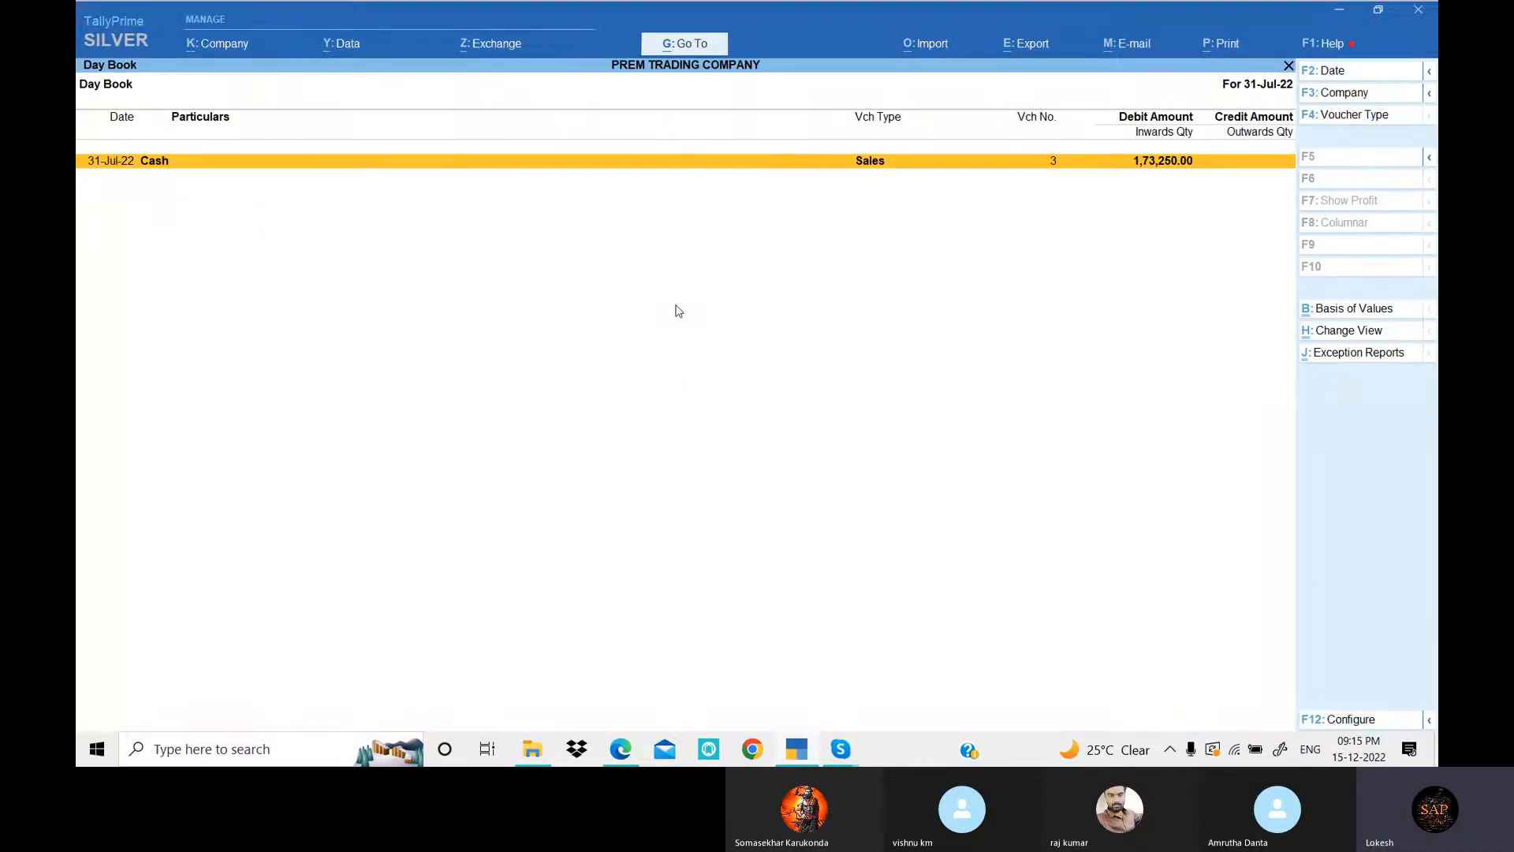
key(alt)
key(alt+F2)
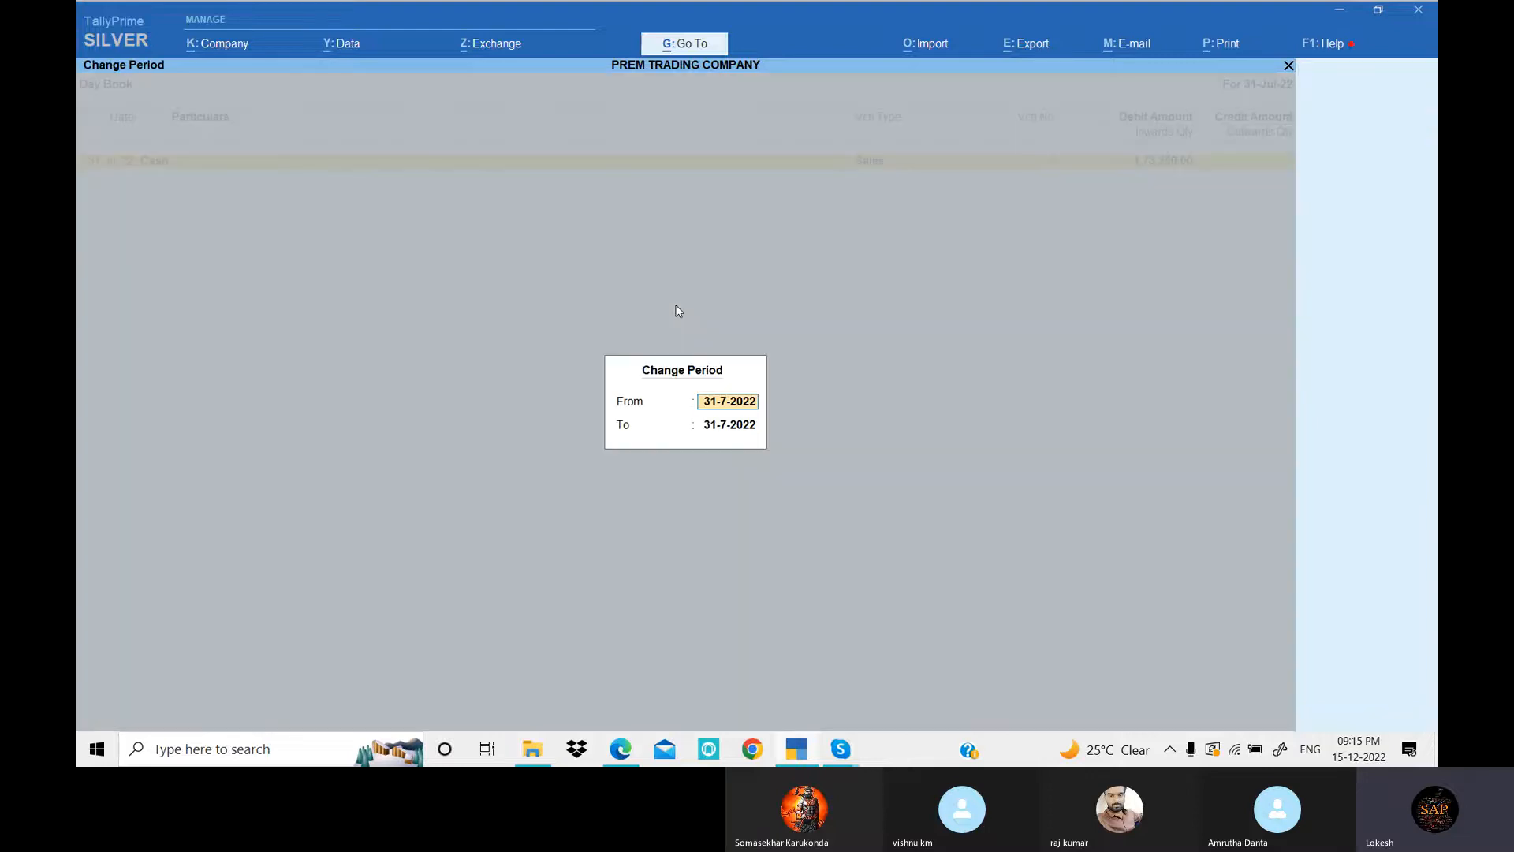
key(BackSpace)
key(Return)
key(BackSpace)
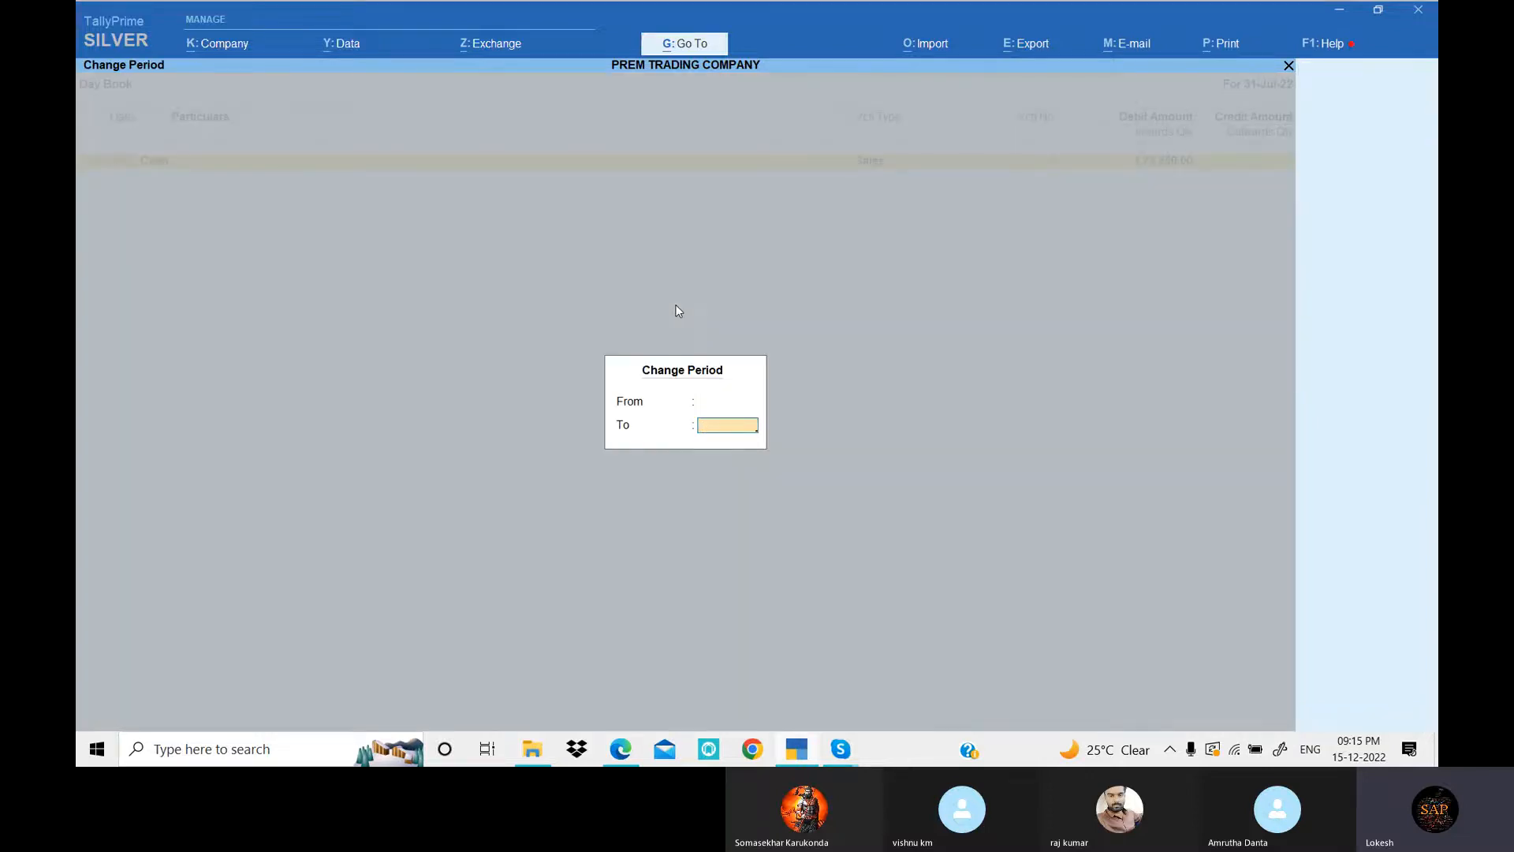
key(Return)
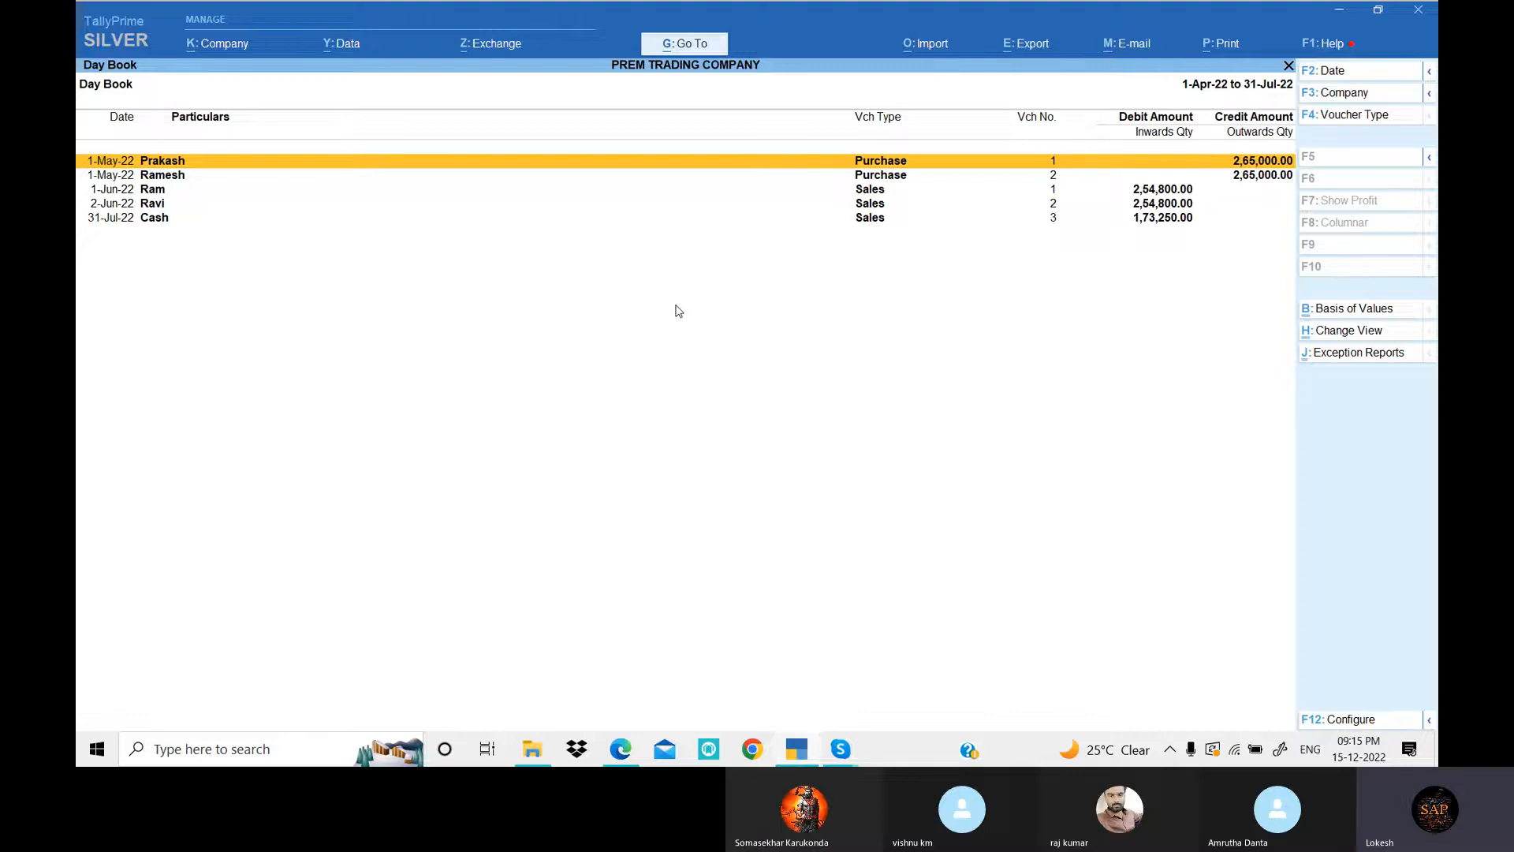
- Open the built-in calculator and work out 70% of the purchase value with 265000*70/100
key(ctrl+n)
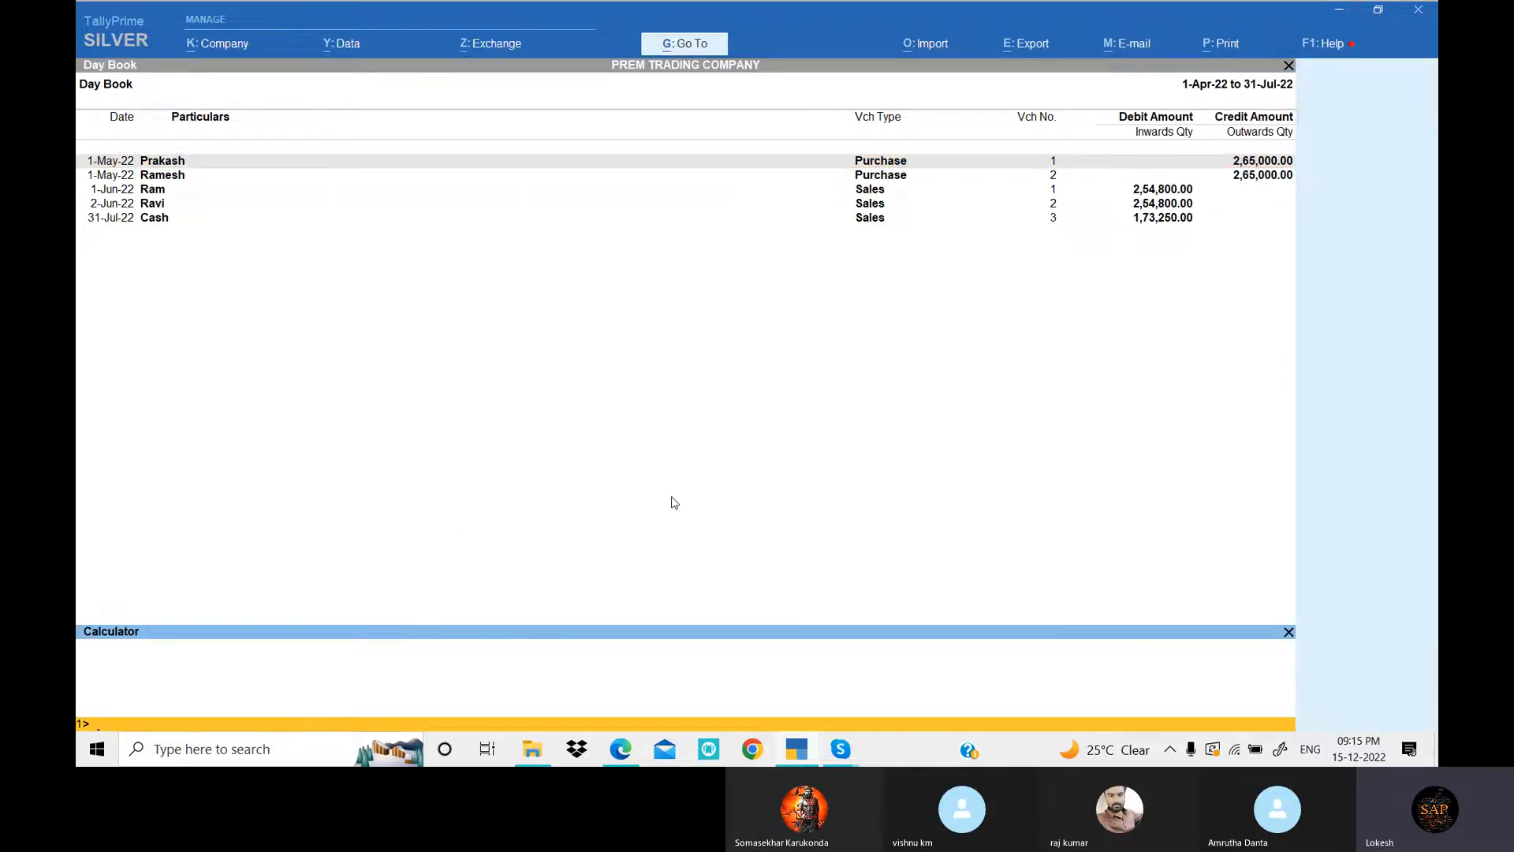
text(265000*)
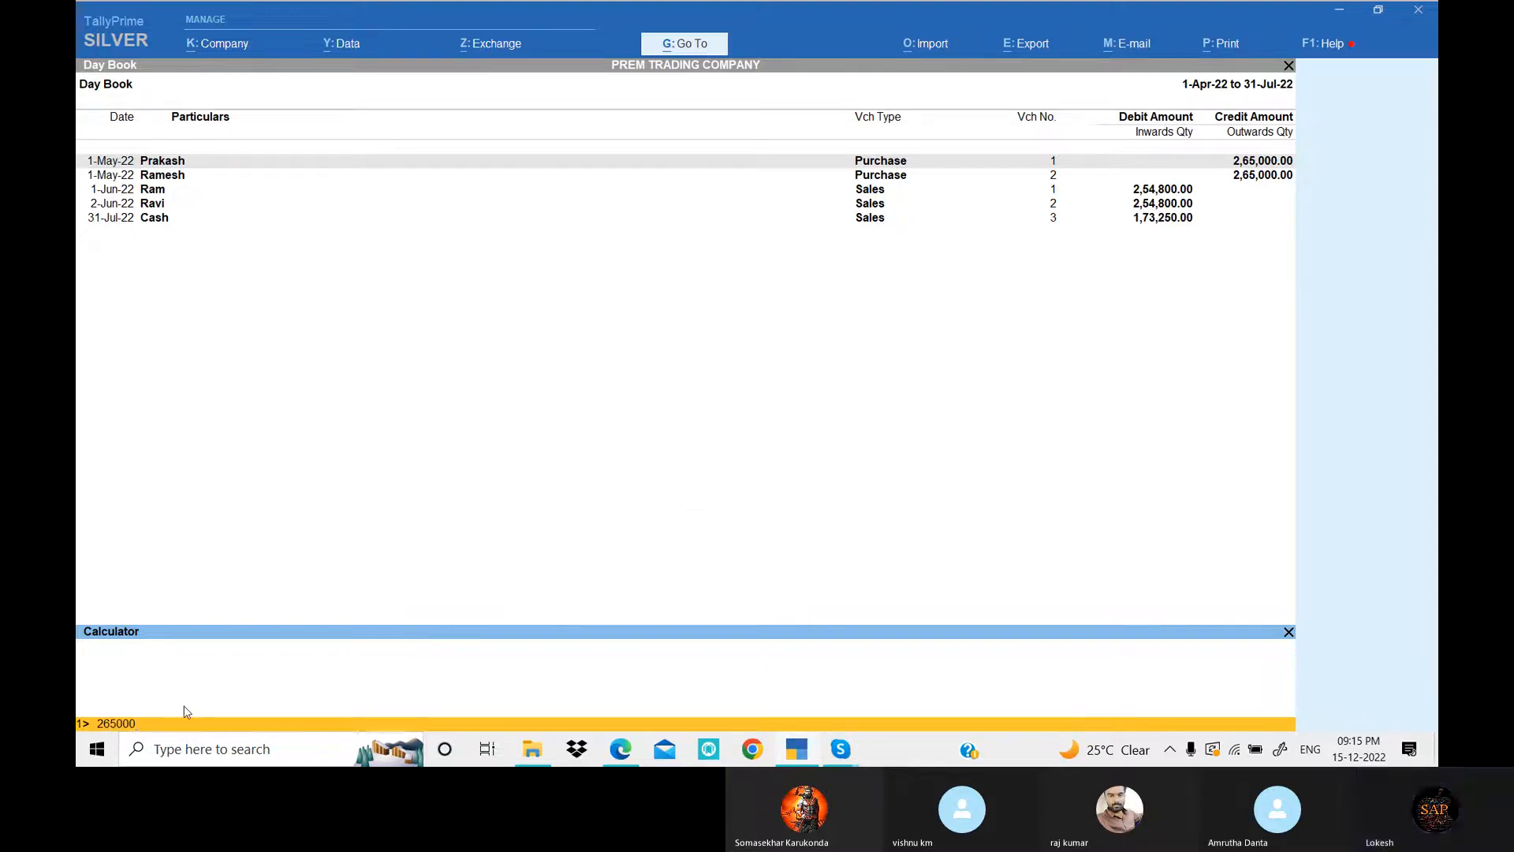
text(70/1)
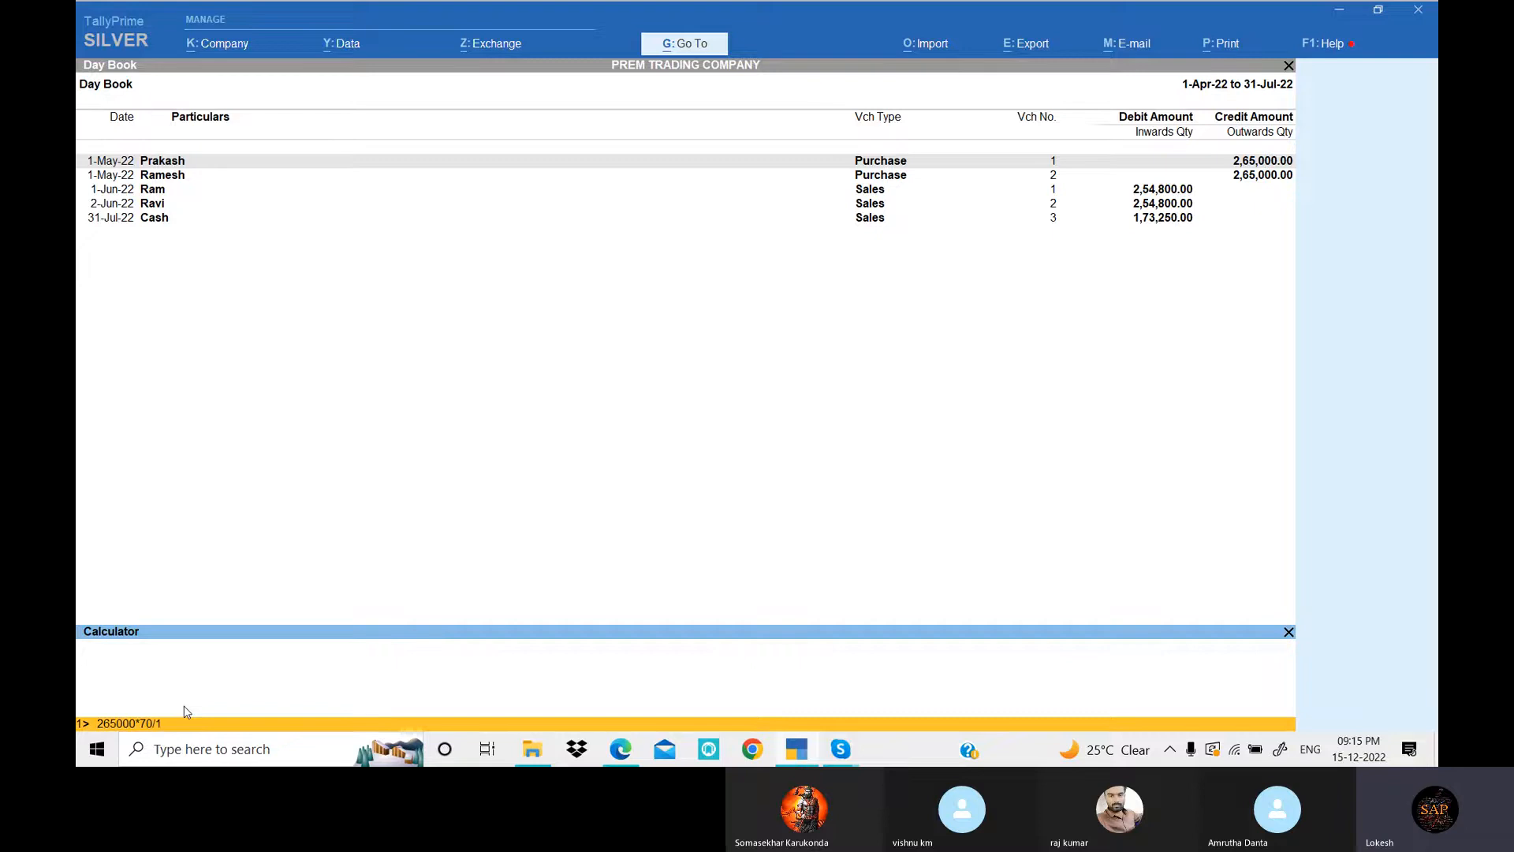
text(00)
key(Return)
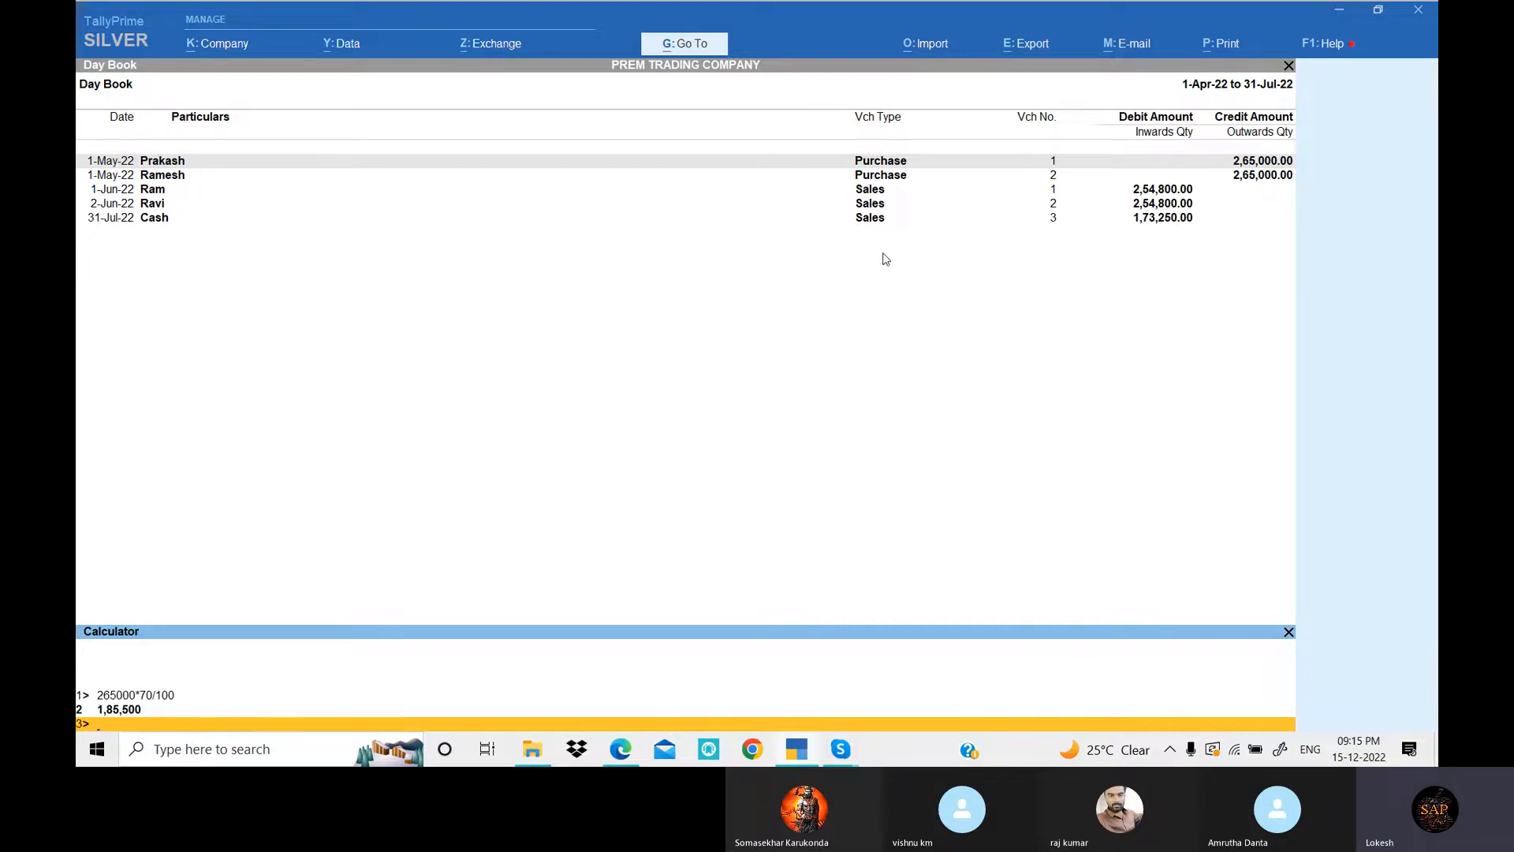
- Calculate 80% of the credit sales value with 254800*80/100
click(1129, 191)
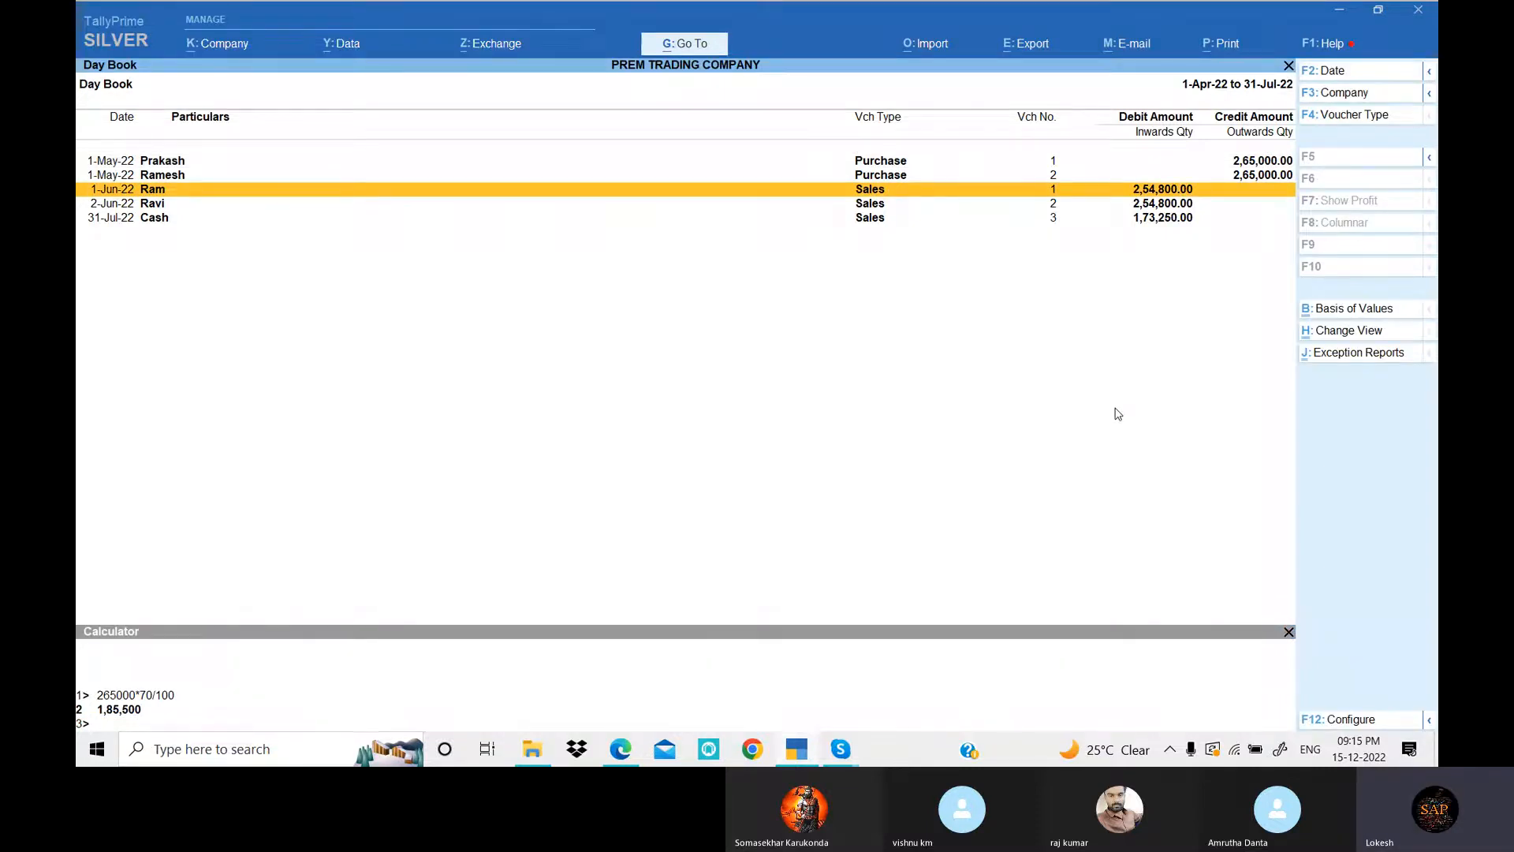
click(162, 726)
text(254)
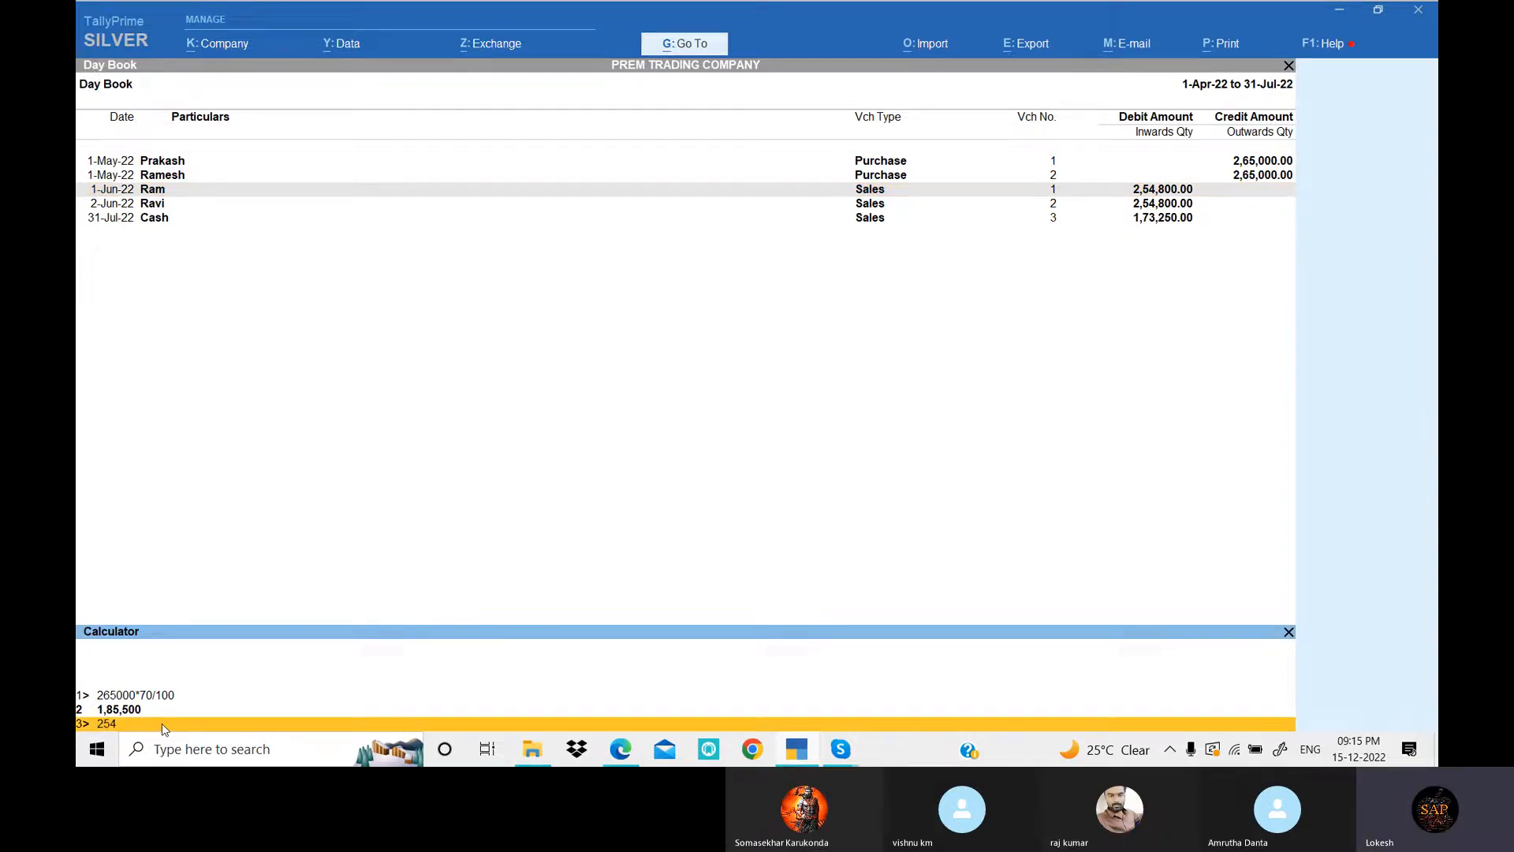
text(800*80/100)
key(Return)
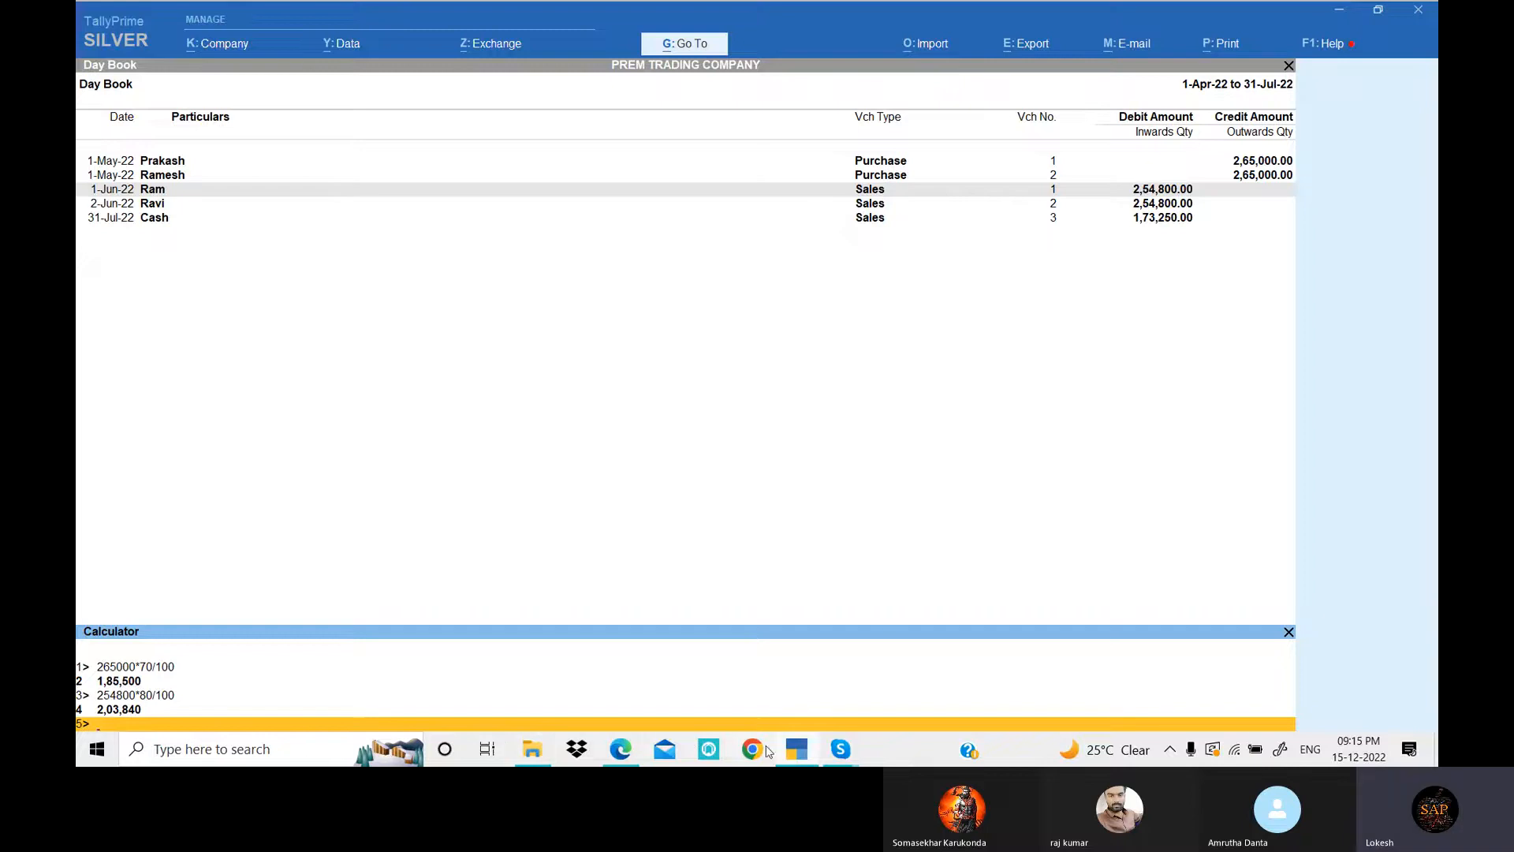
- Leave the Day Book, start a new Receipt voucher and check the cheque receipt transaction in the exercise PDF
key(alt+Tab)
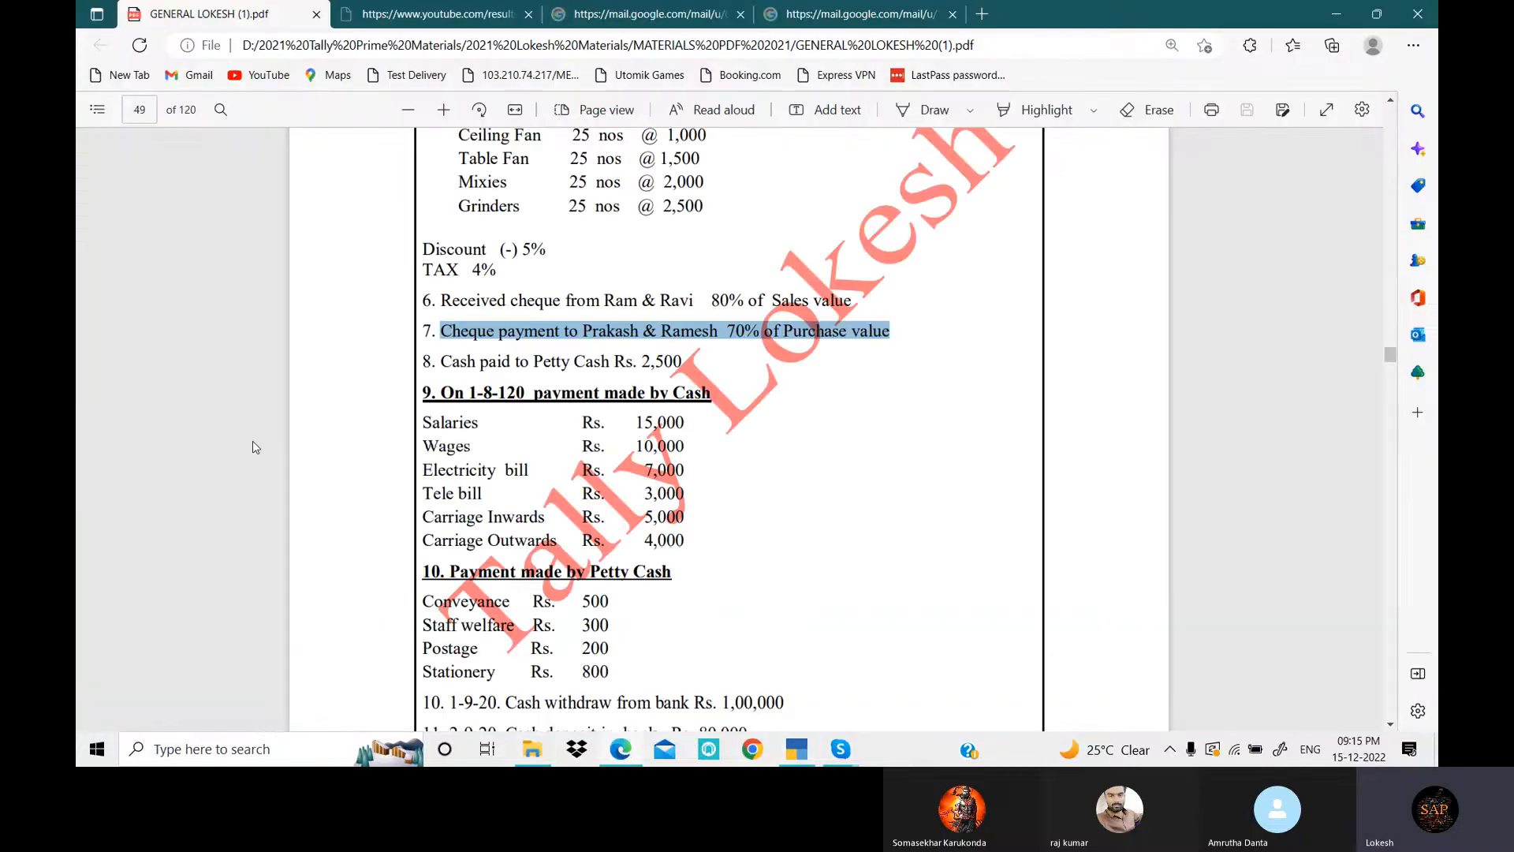
click(804, 747)
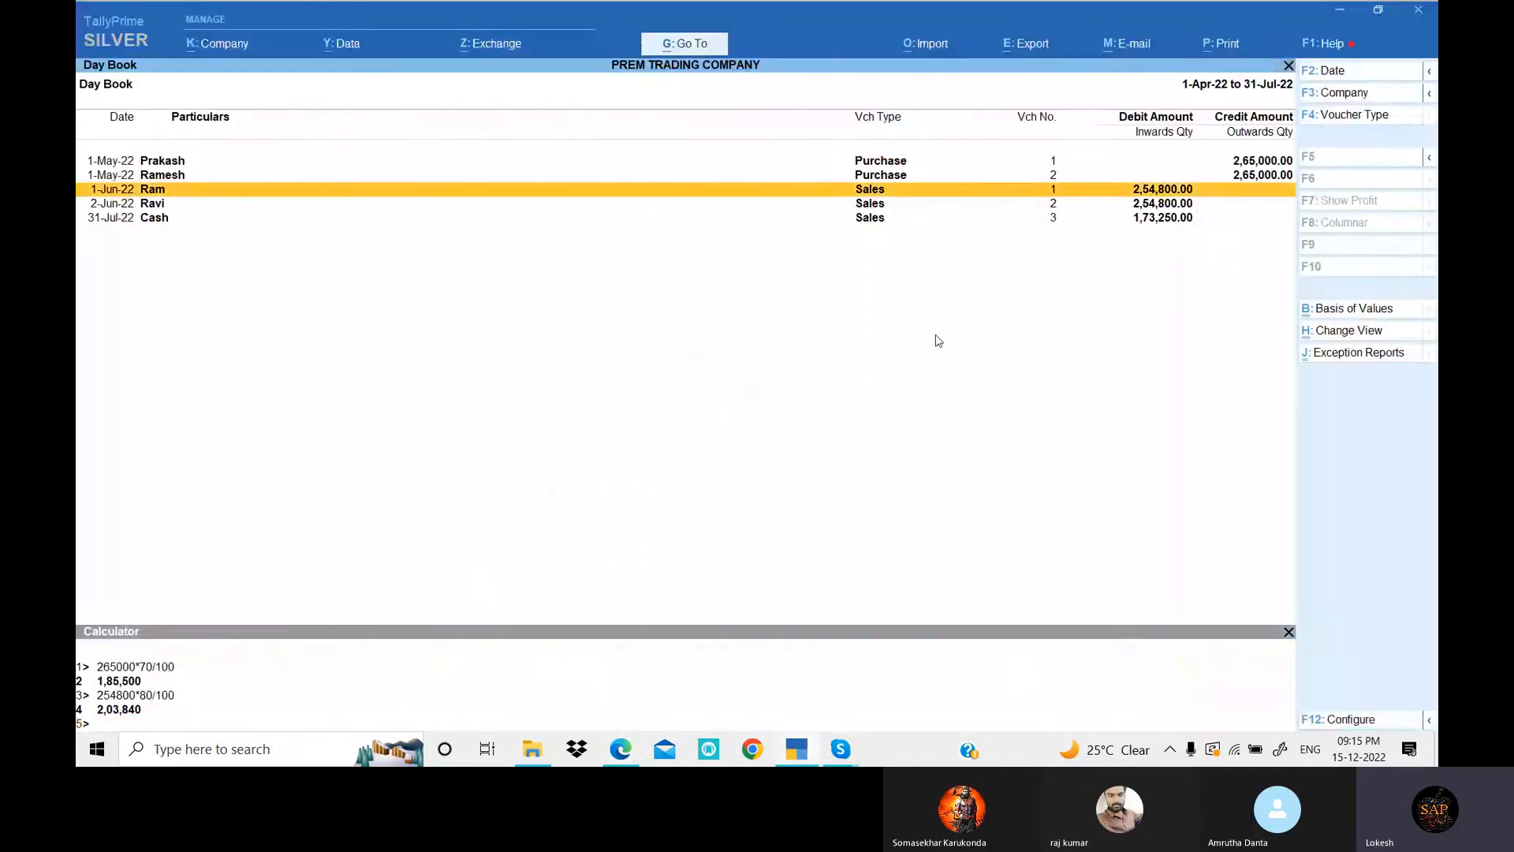
key(Escape)
key(Up)
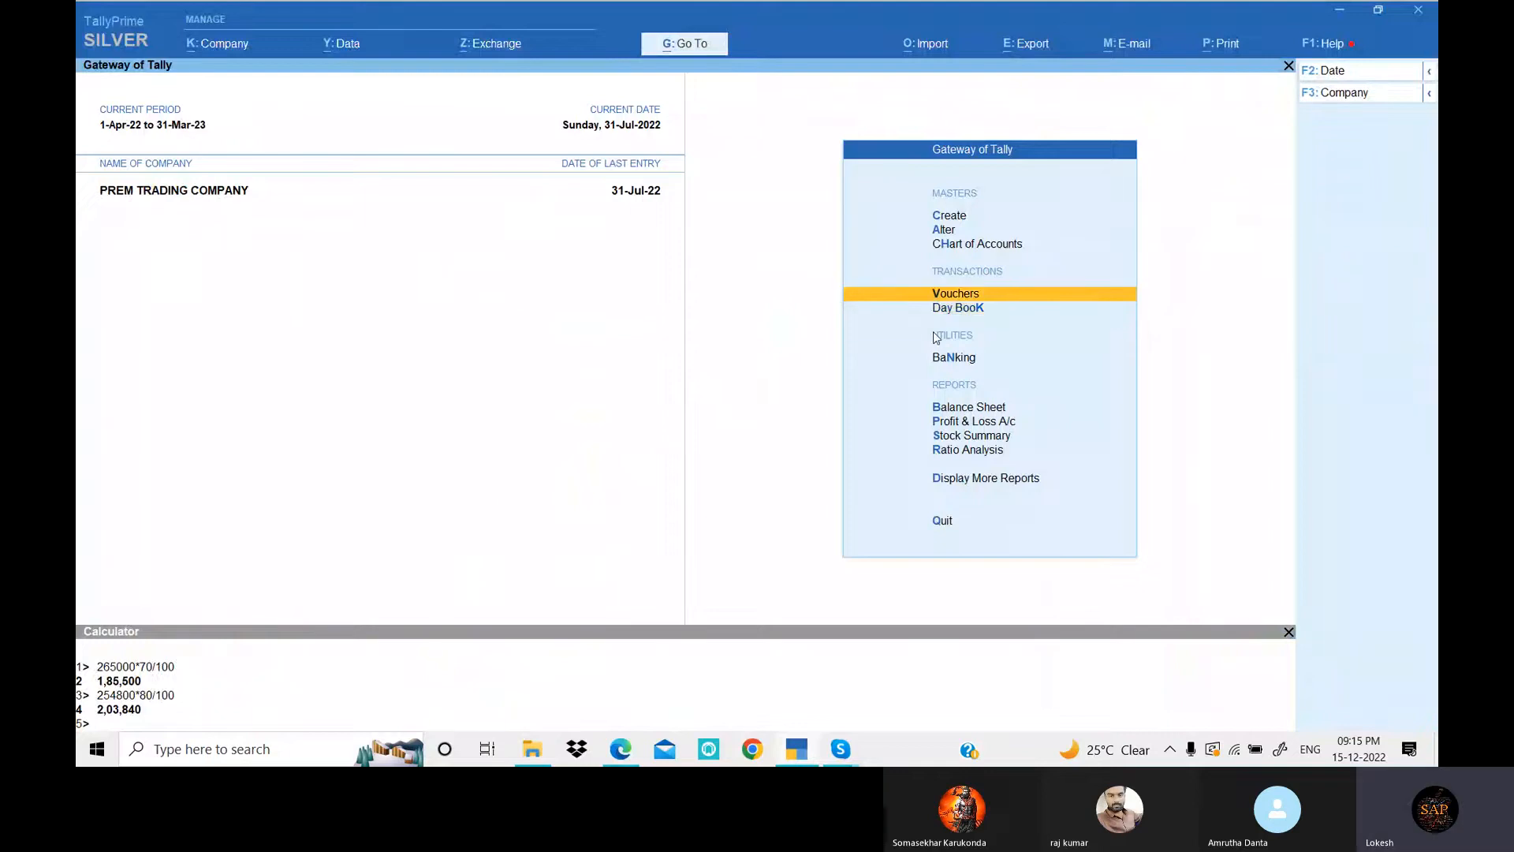
key(Return)
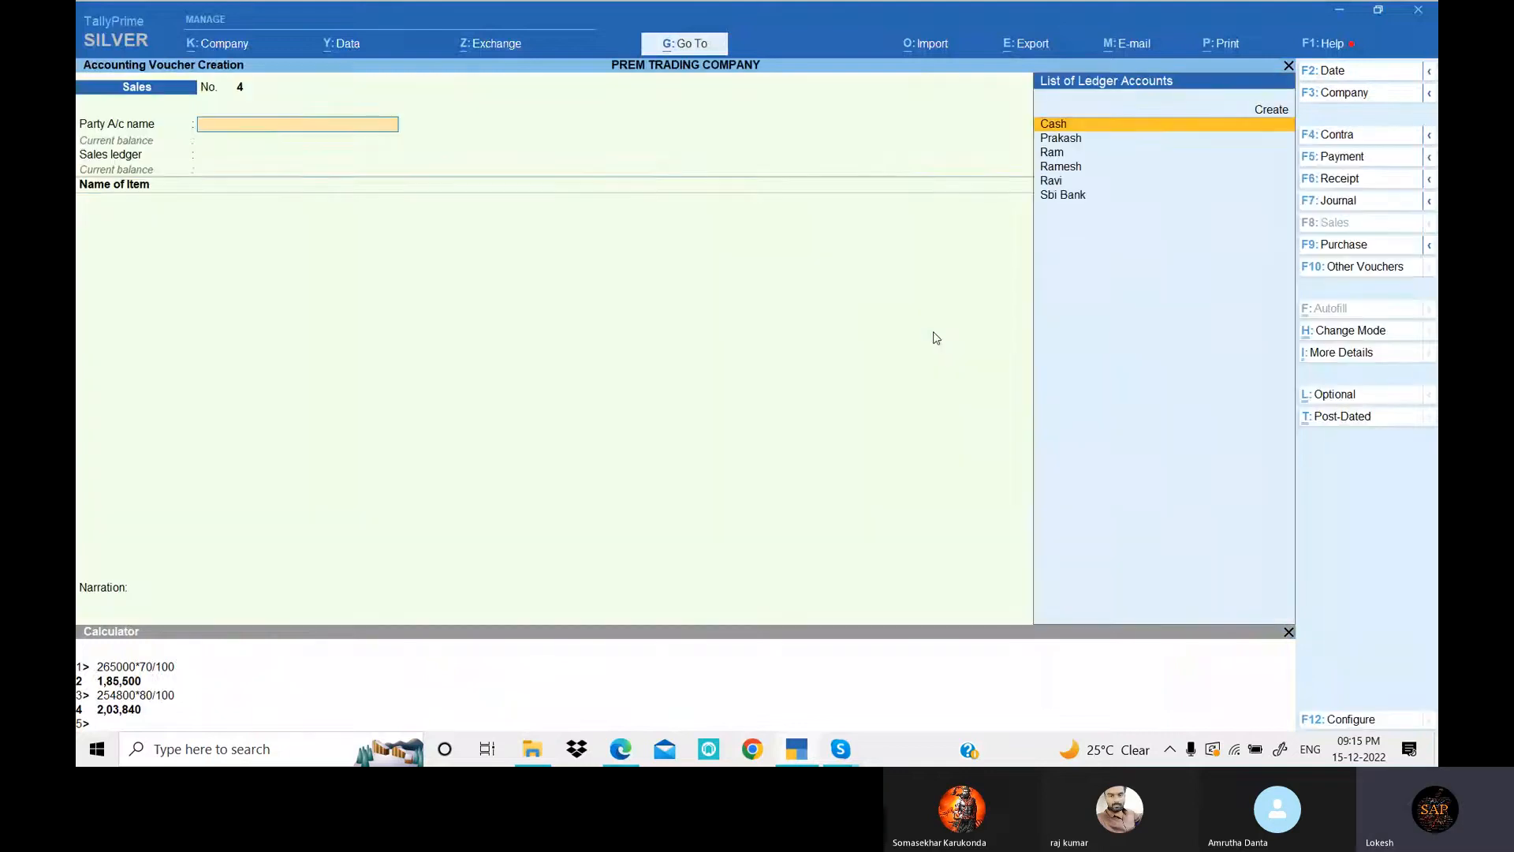
click(1384, 178)
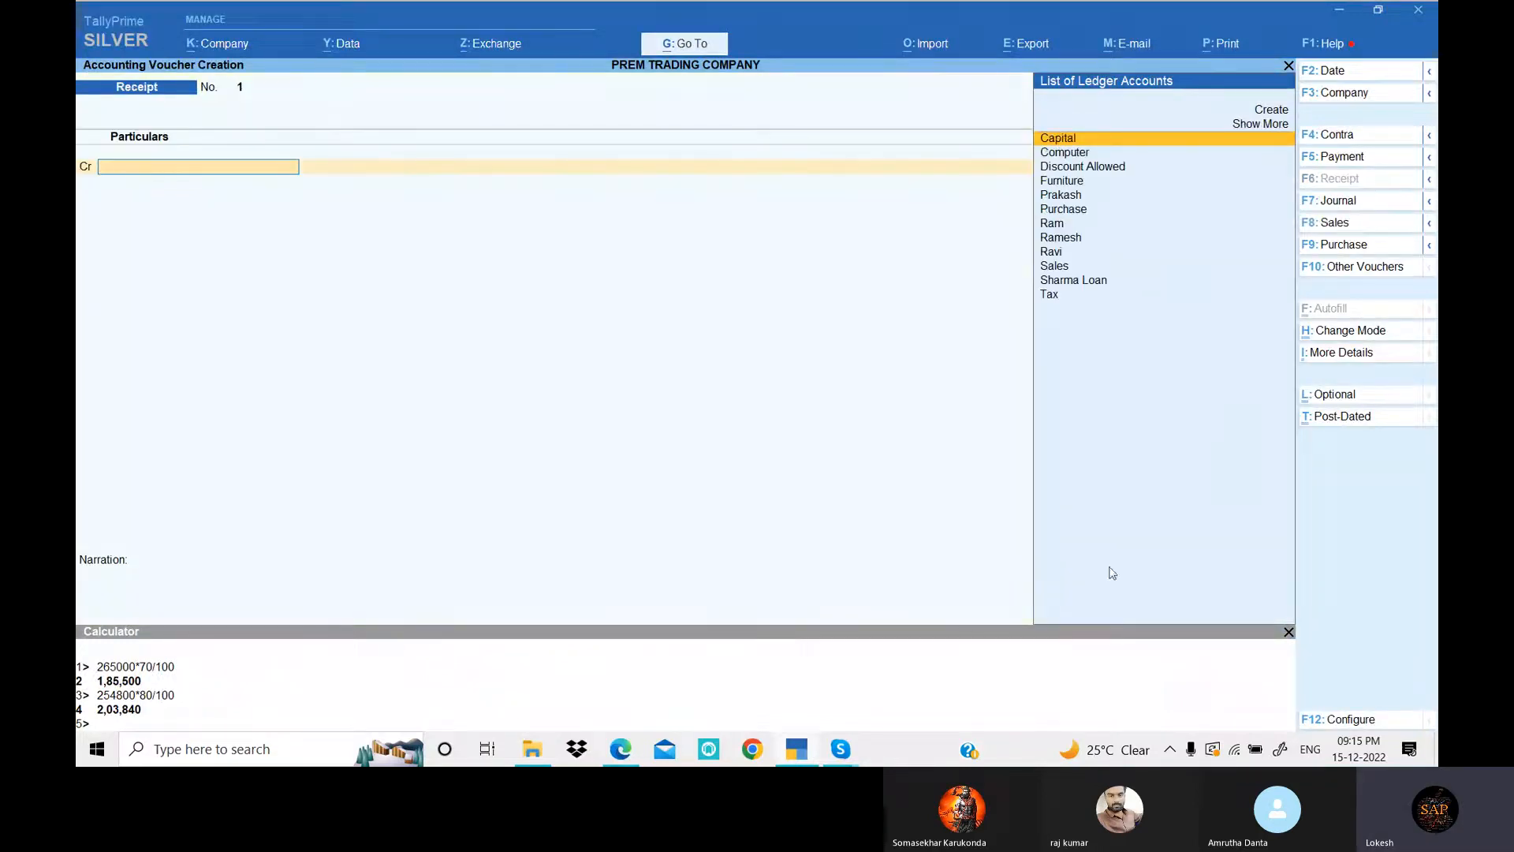
click(625, 759)
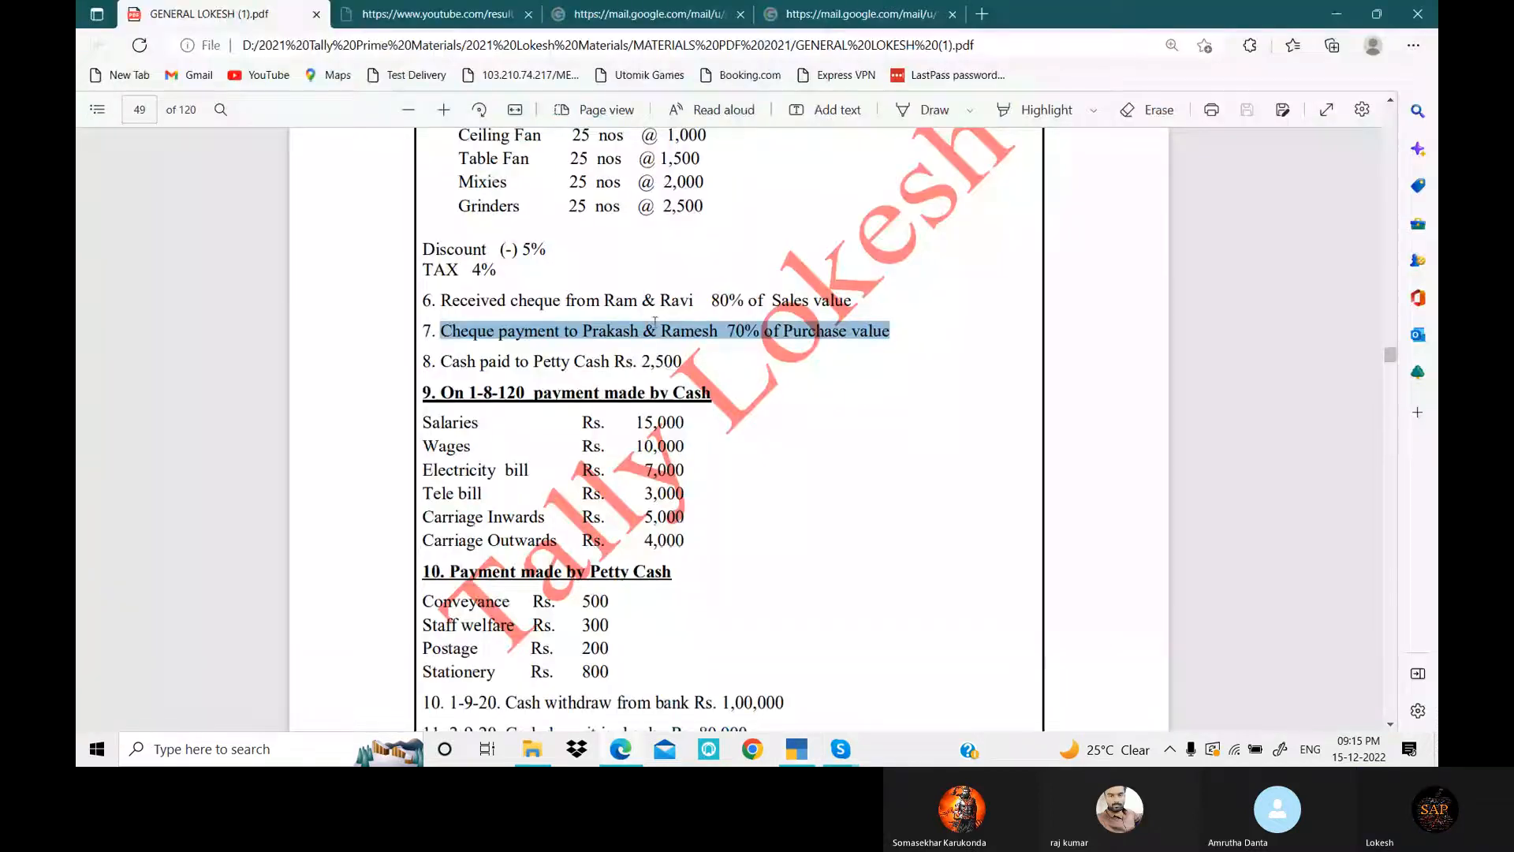
click(623, 756)
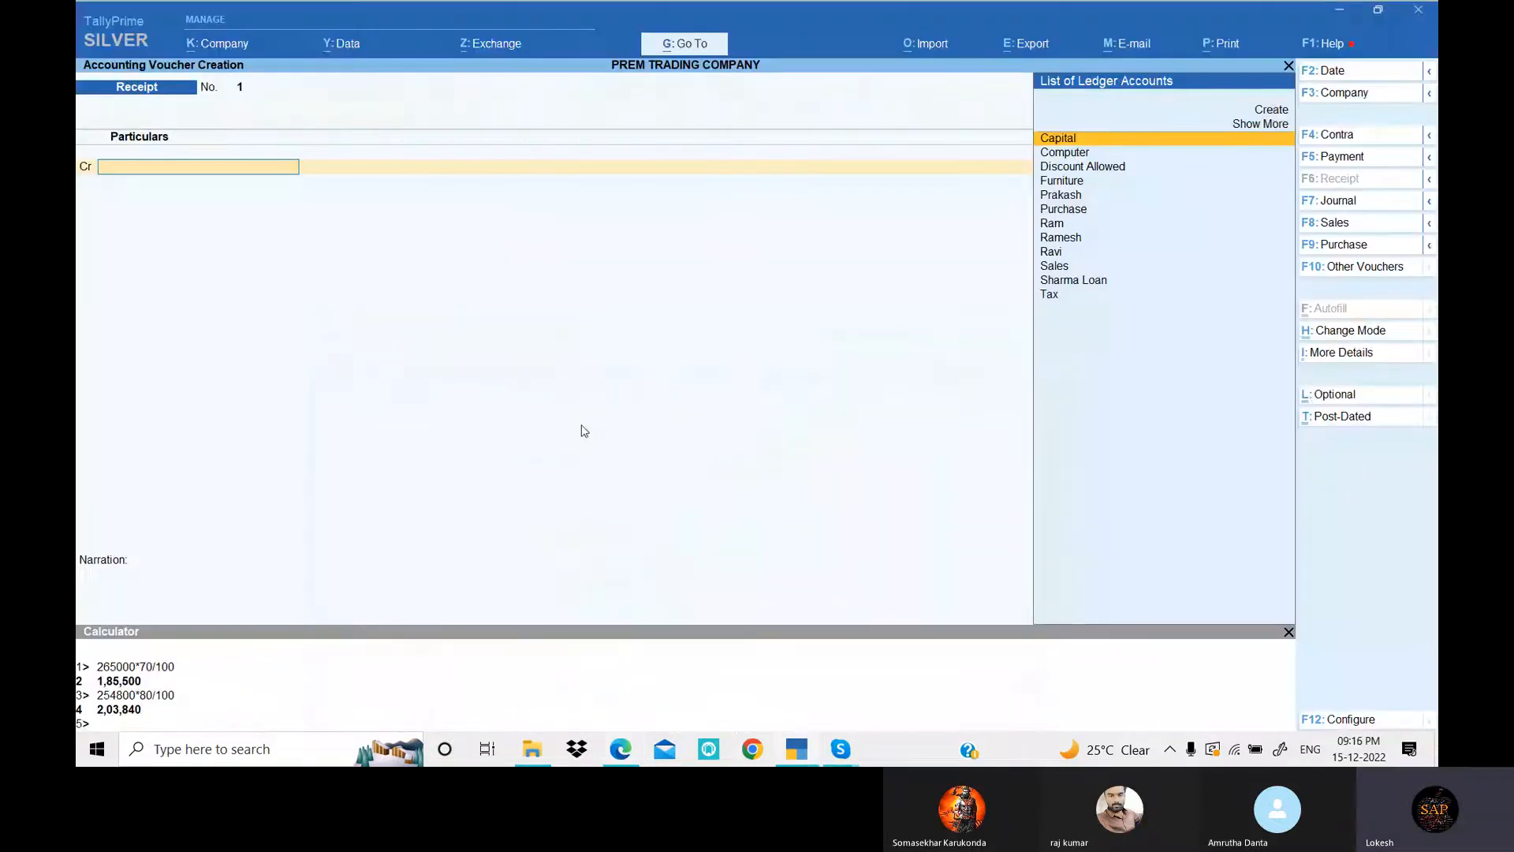
- Credit the first cheque customer's ledger, the first name in the PDF's receipt entry, with 2,03,840 in the Receipt voucher
text(Ra)
key(Down)
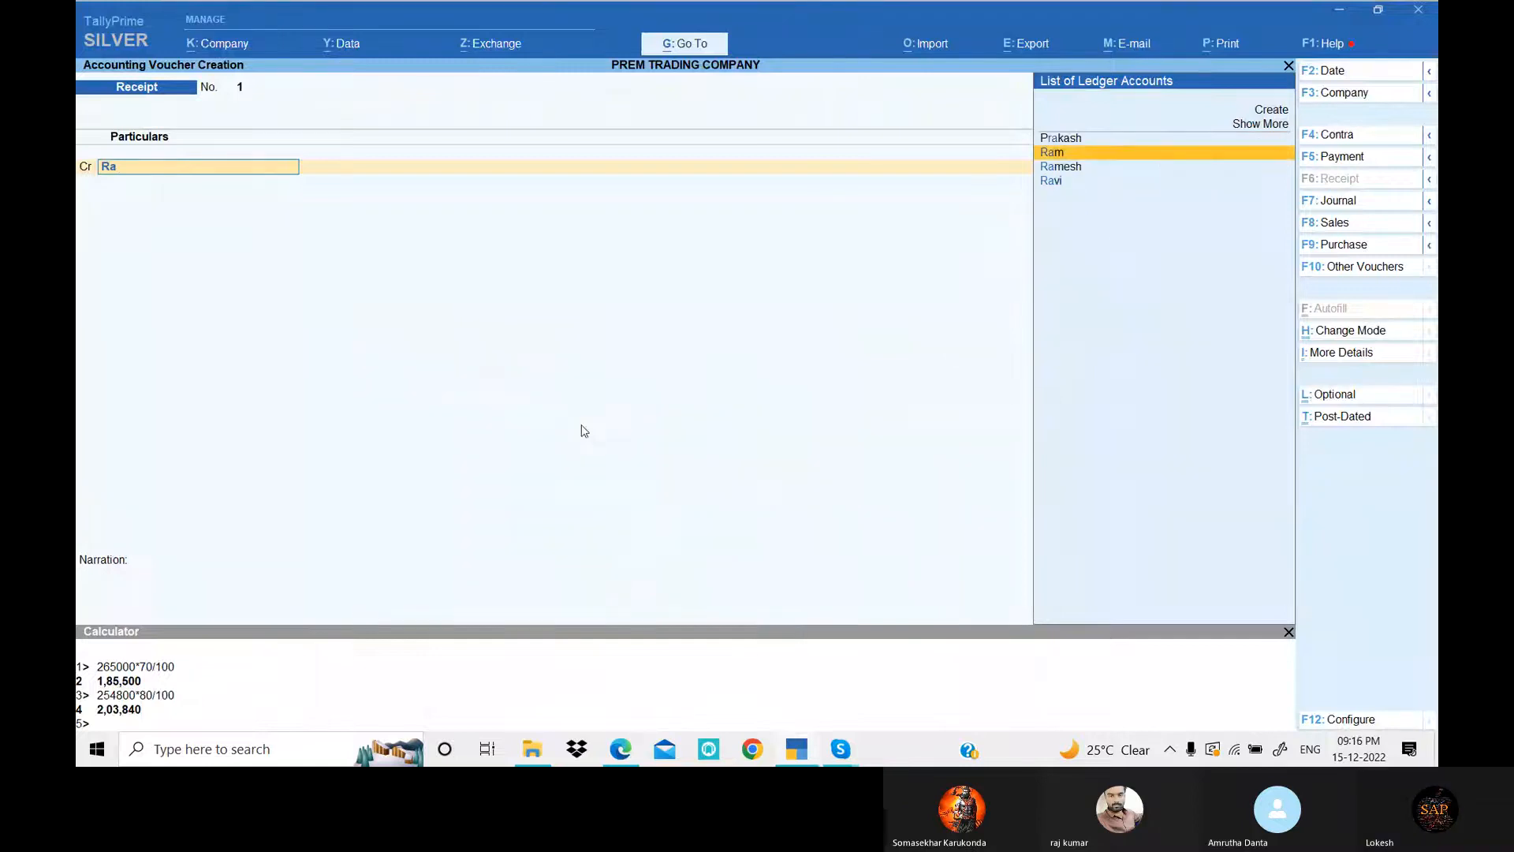
key(Return)
text(2,03,)
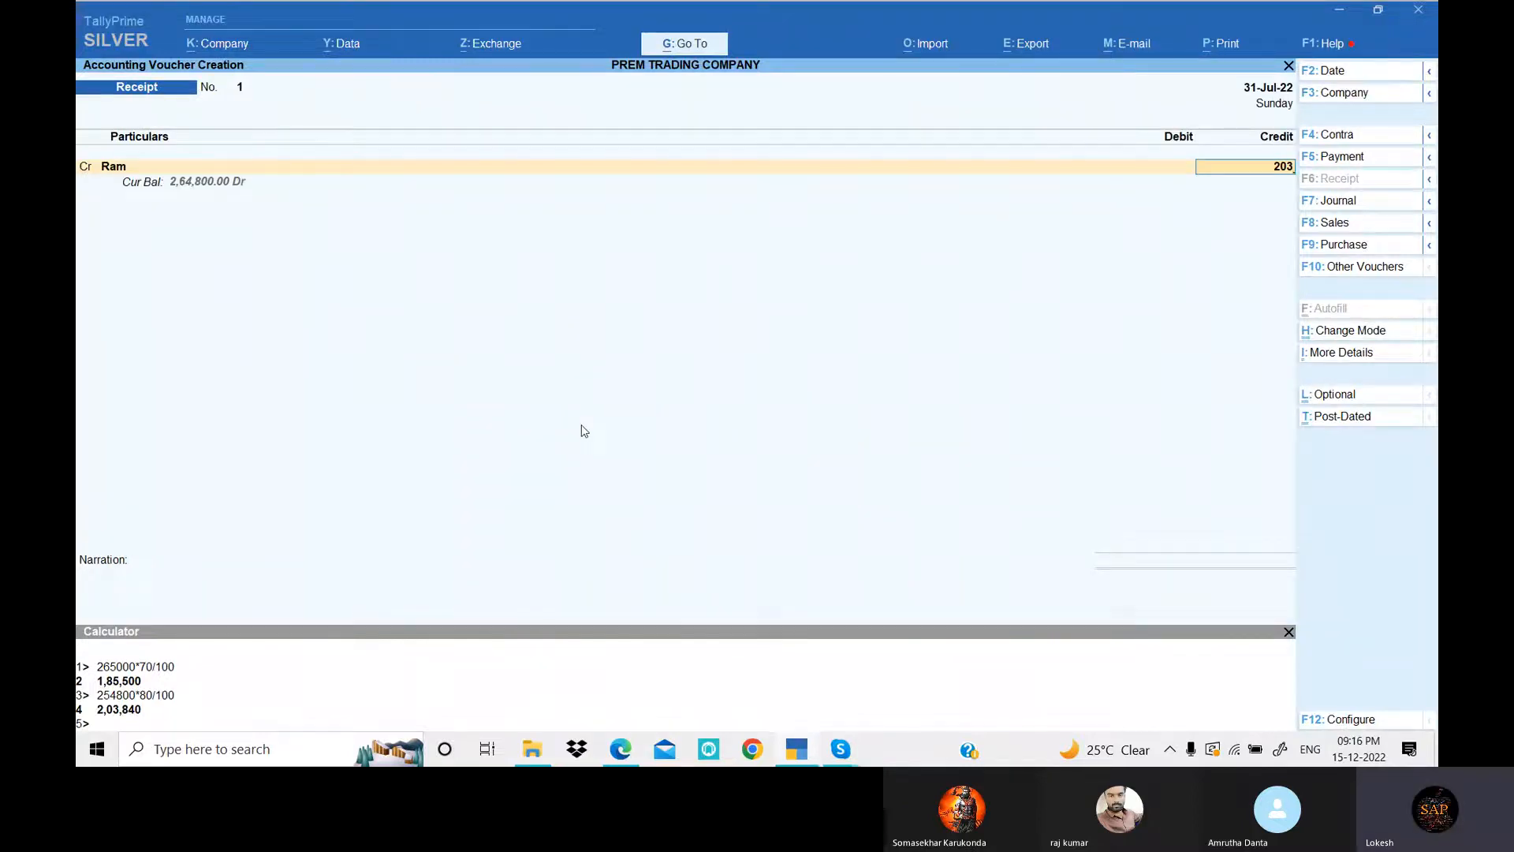
text(840)
key(Return)
- Add a second credit line for the other cheque customer's ledger with 2,03,840
text(c)
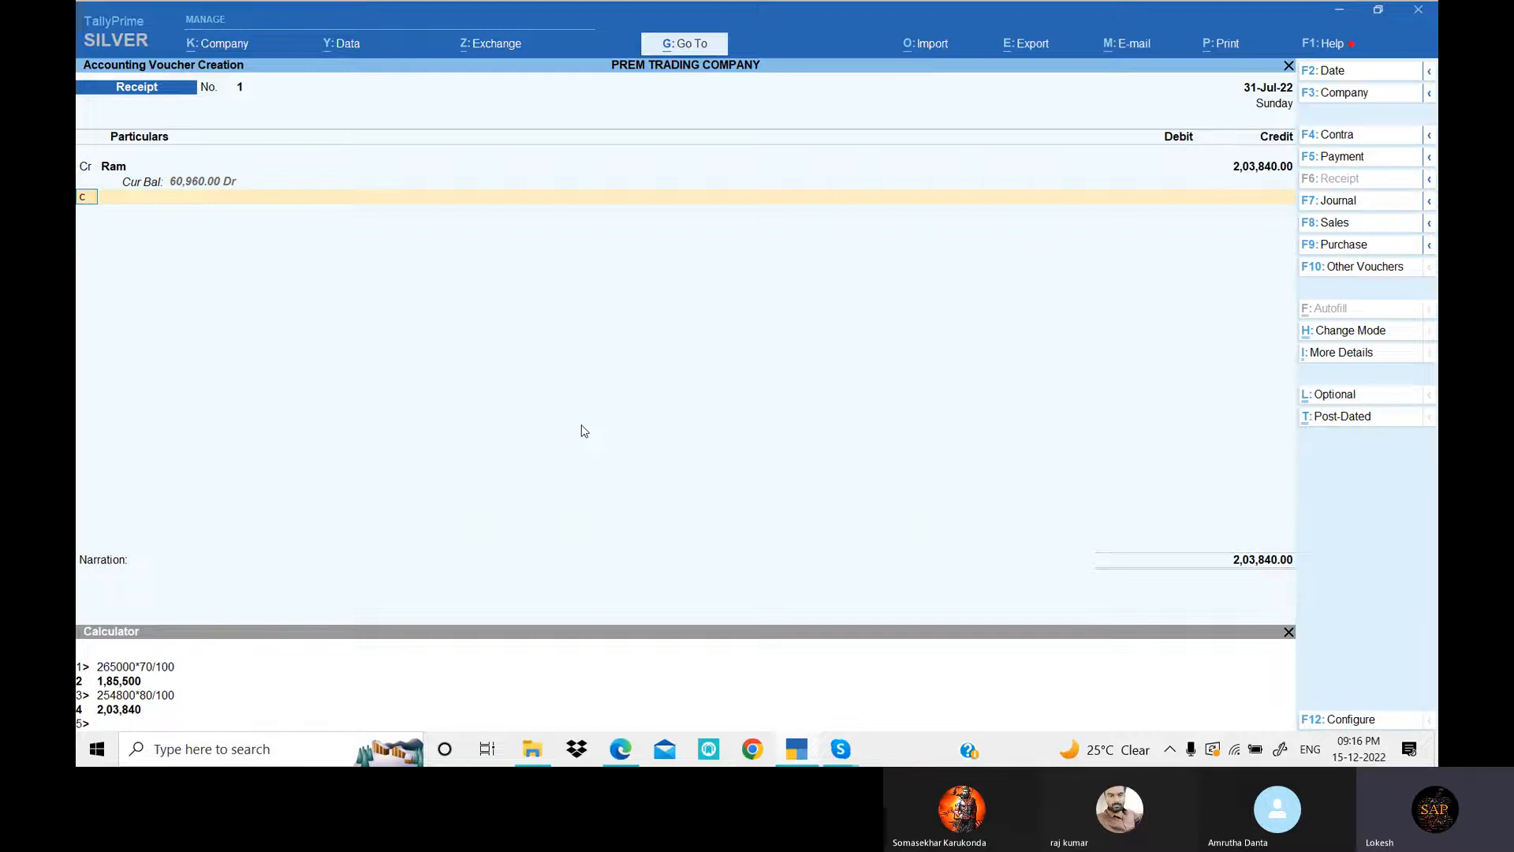
key(Return)
text(Ra)
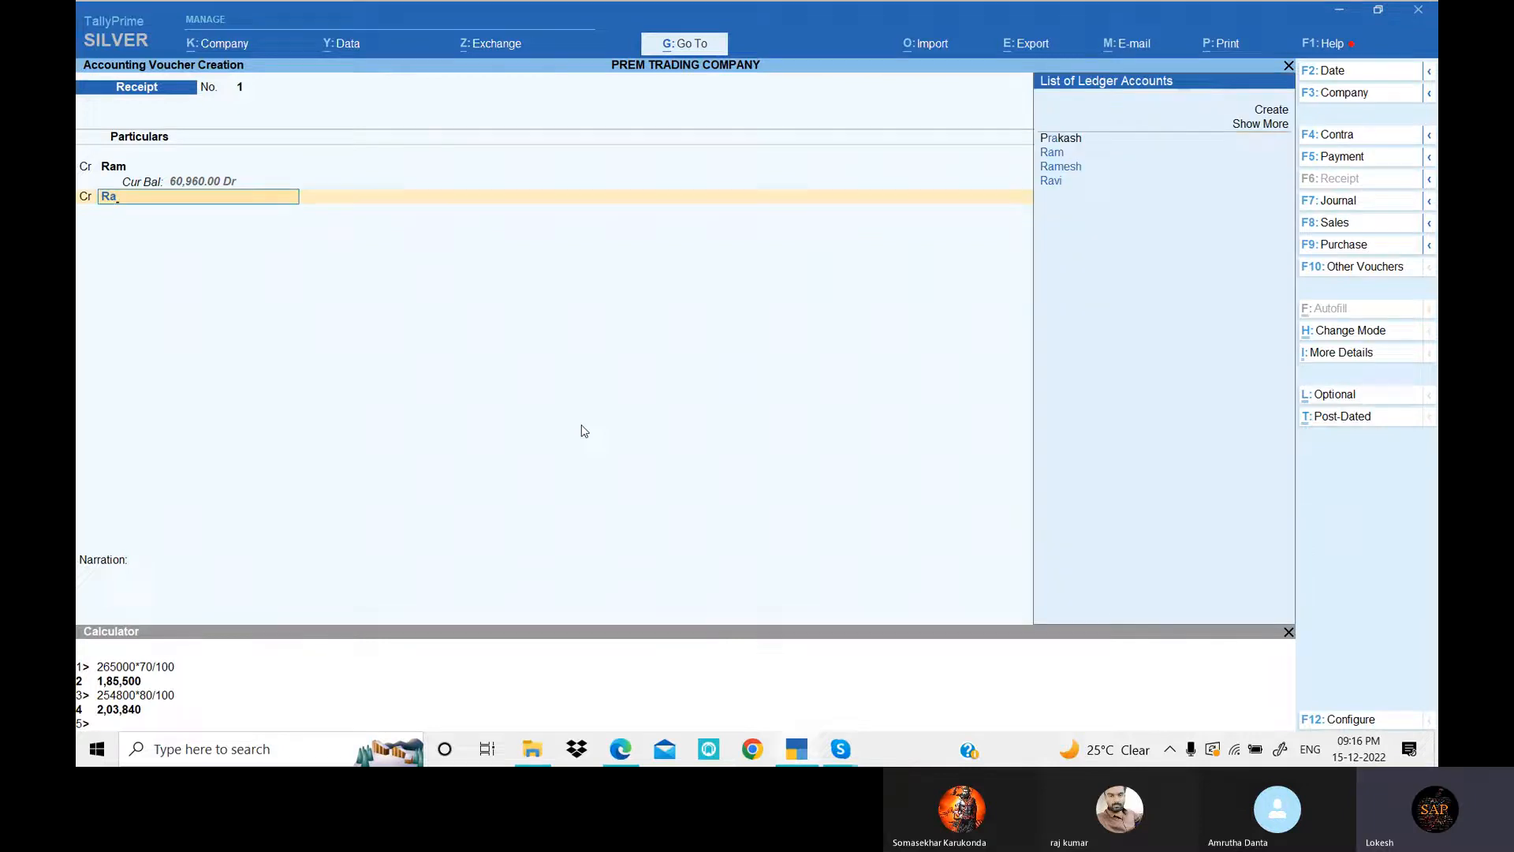
key(Down)
key(Down)
key(Down)
key(Return)
text(2,0)
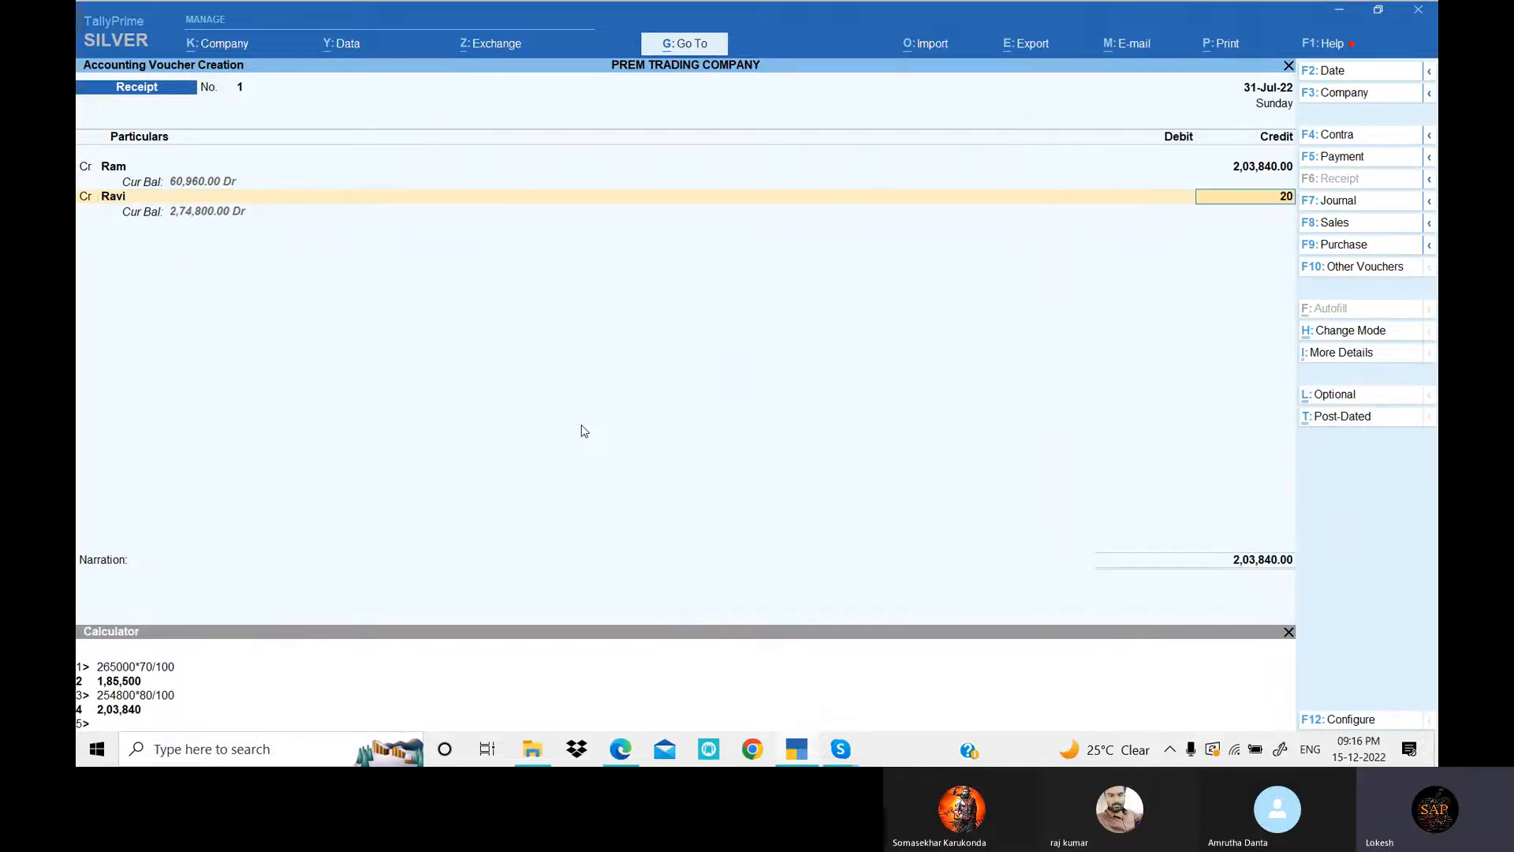
text(3,840)
key(Return)
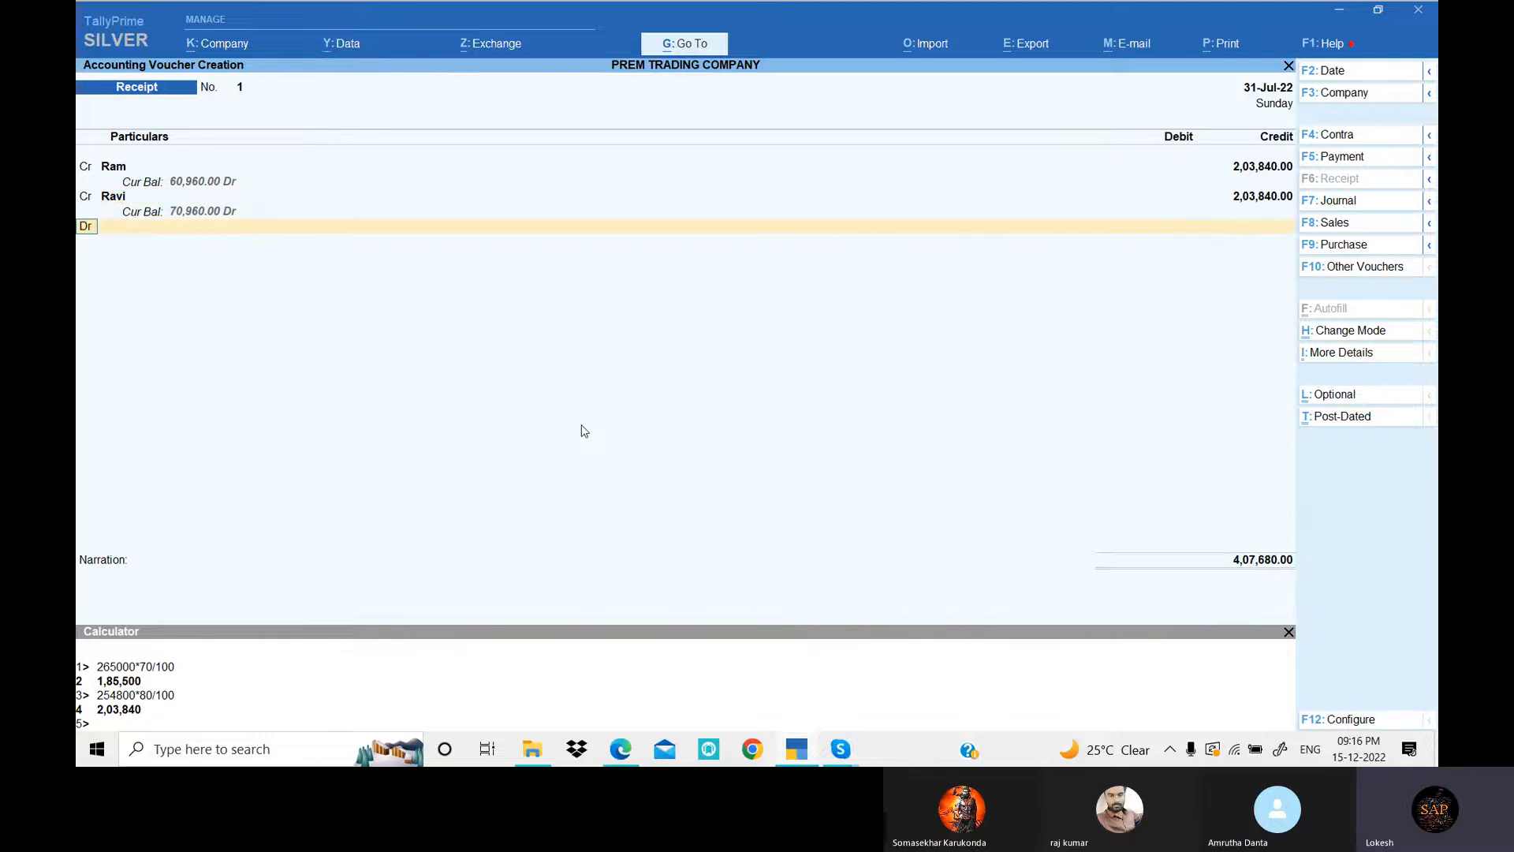
- Debit Sbi Bank with 4,07,680, keep the Cheque/DD allocation without an instrument number or bank, and save the Receipt voucher
key(Return)
key(alt+Tab)
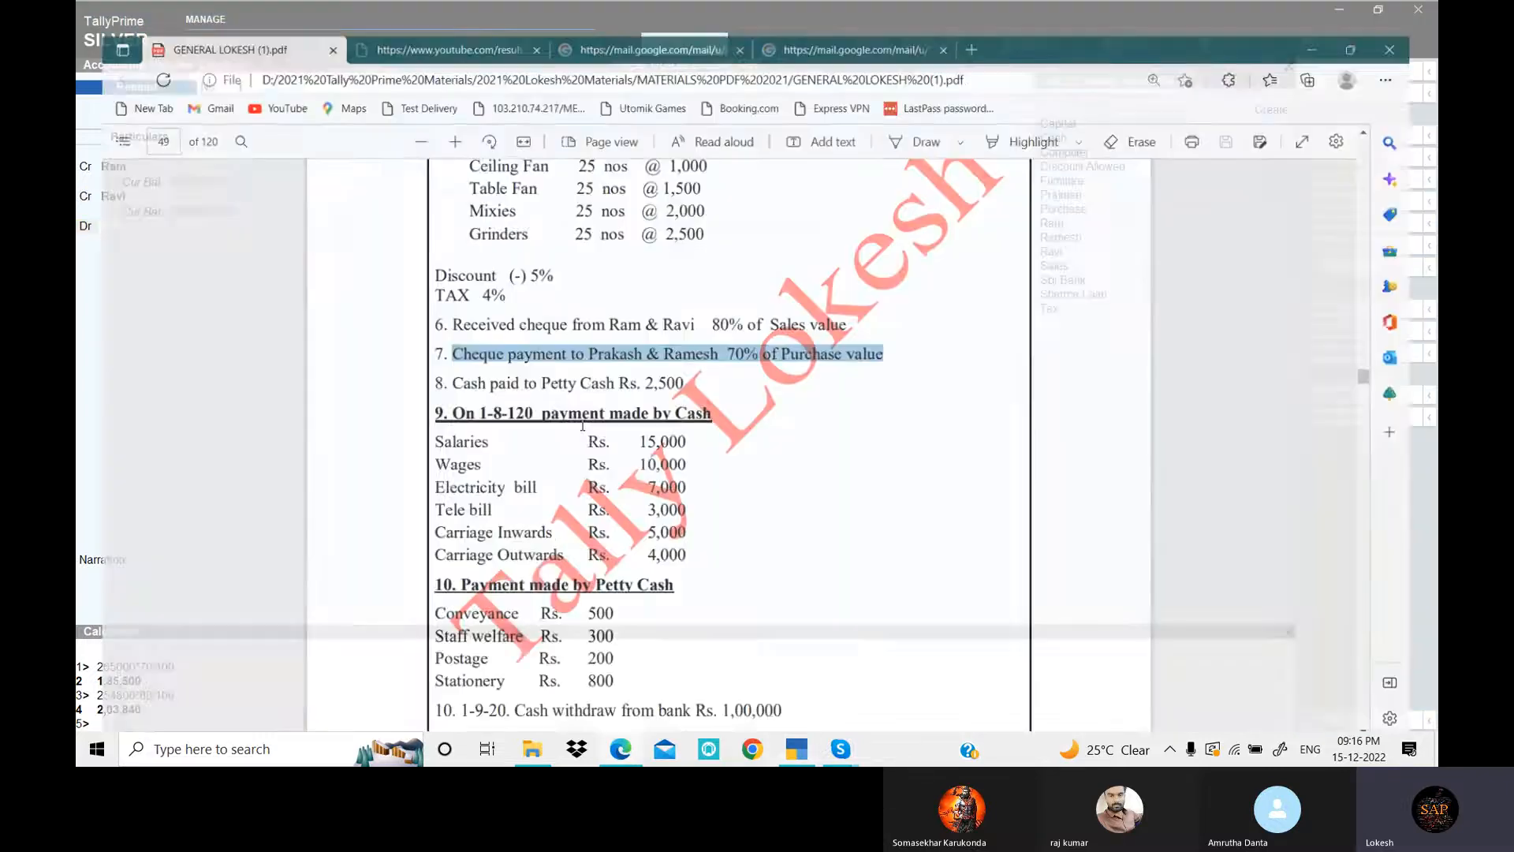
key(alt+Tab)
text(sb)
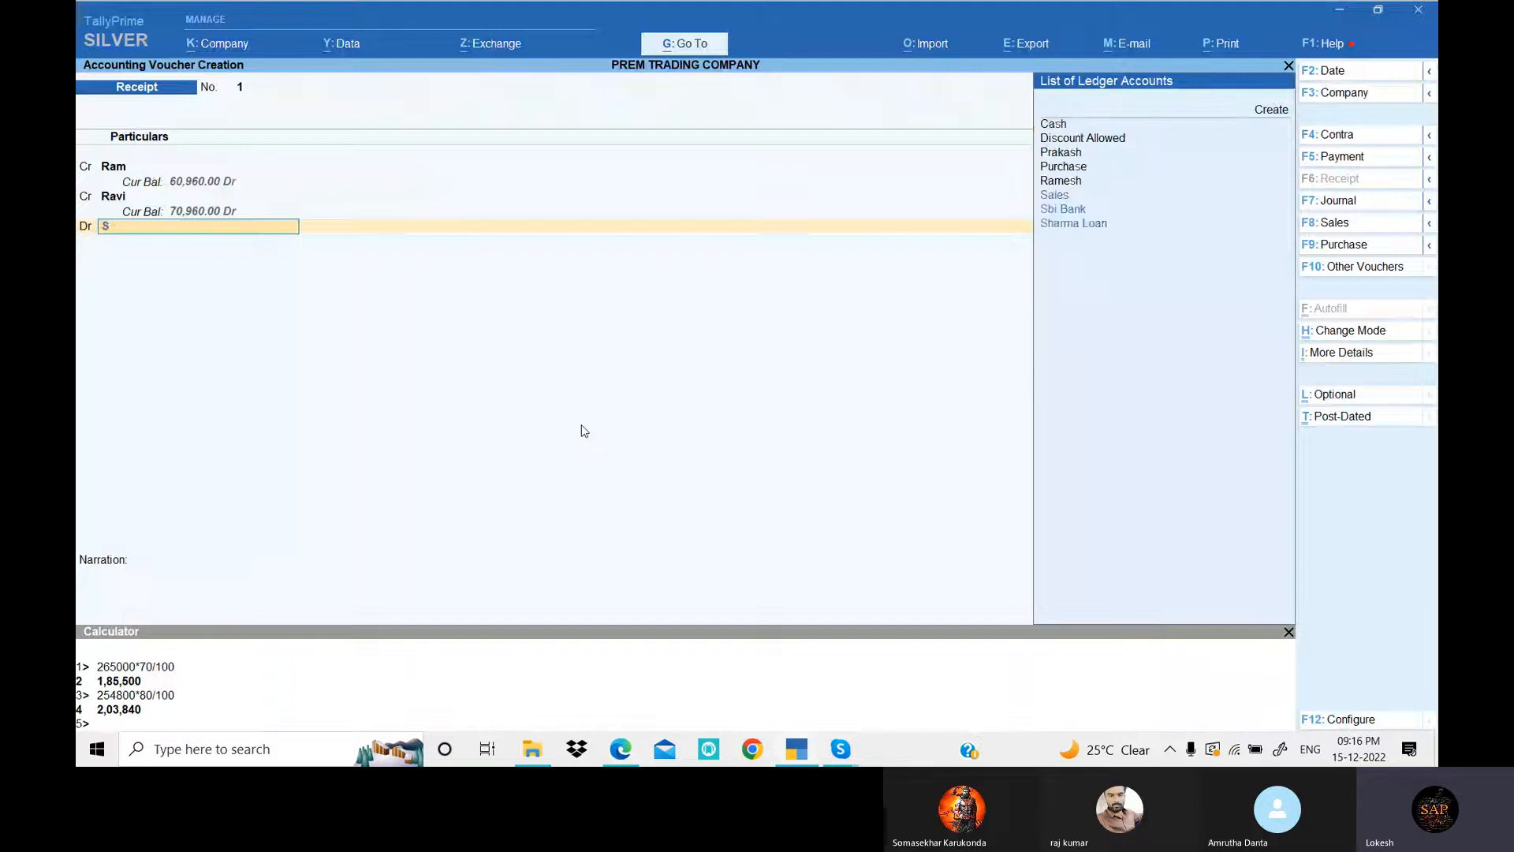
key(Return)
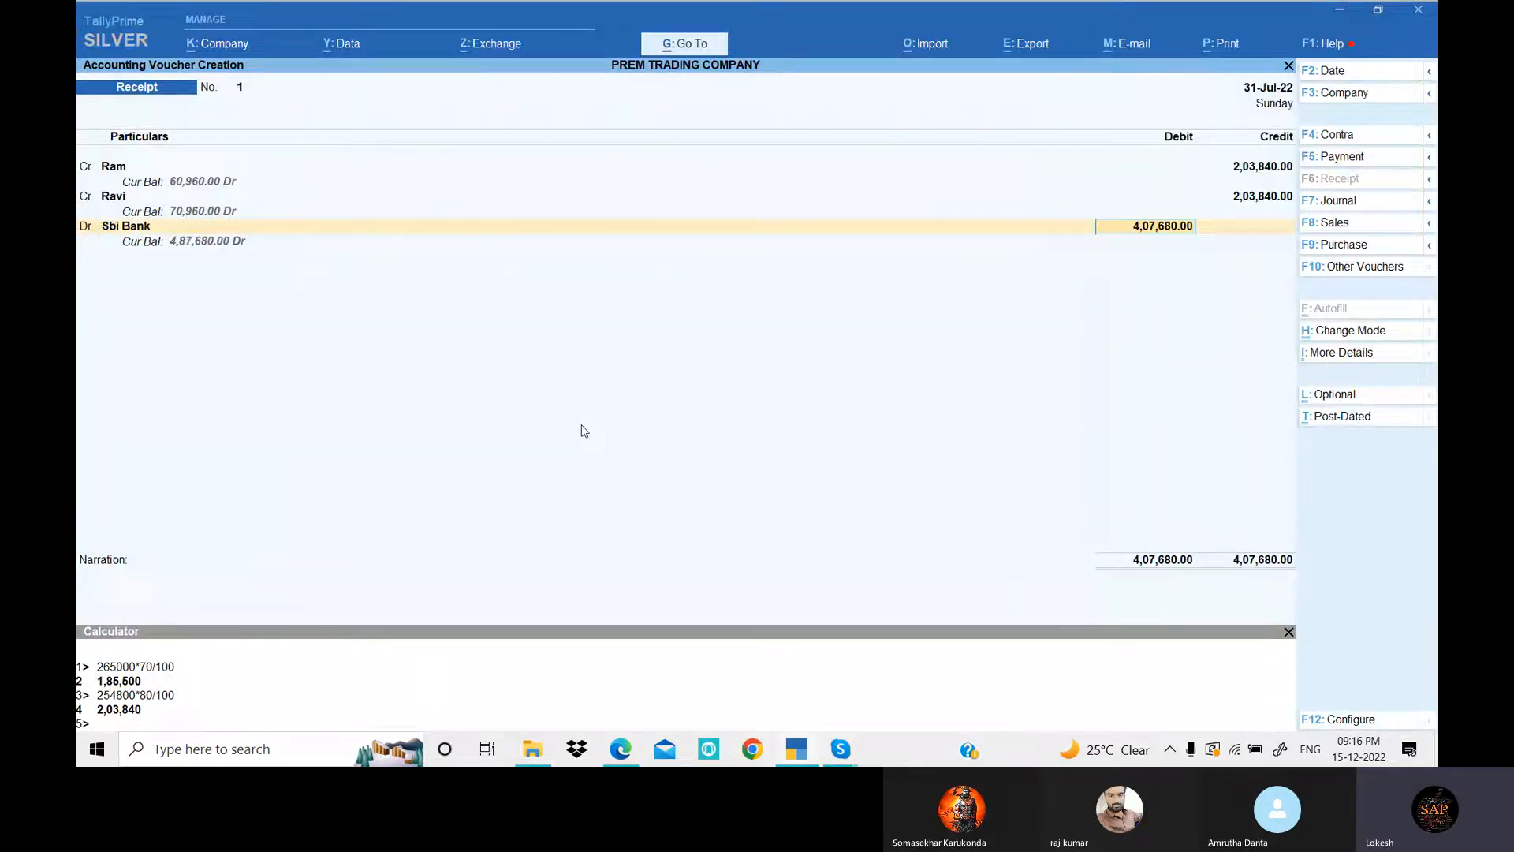
key(Return)
key(Return)
key(Return)
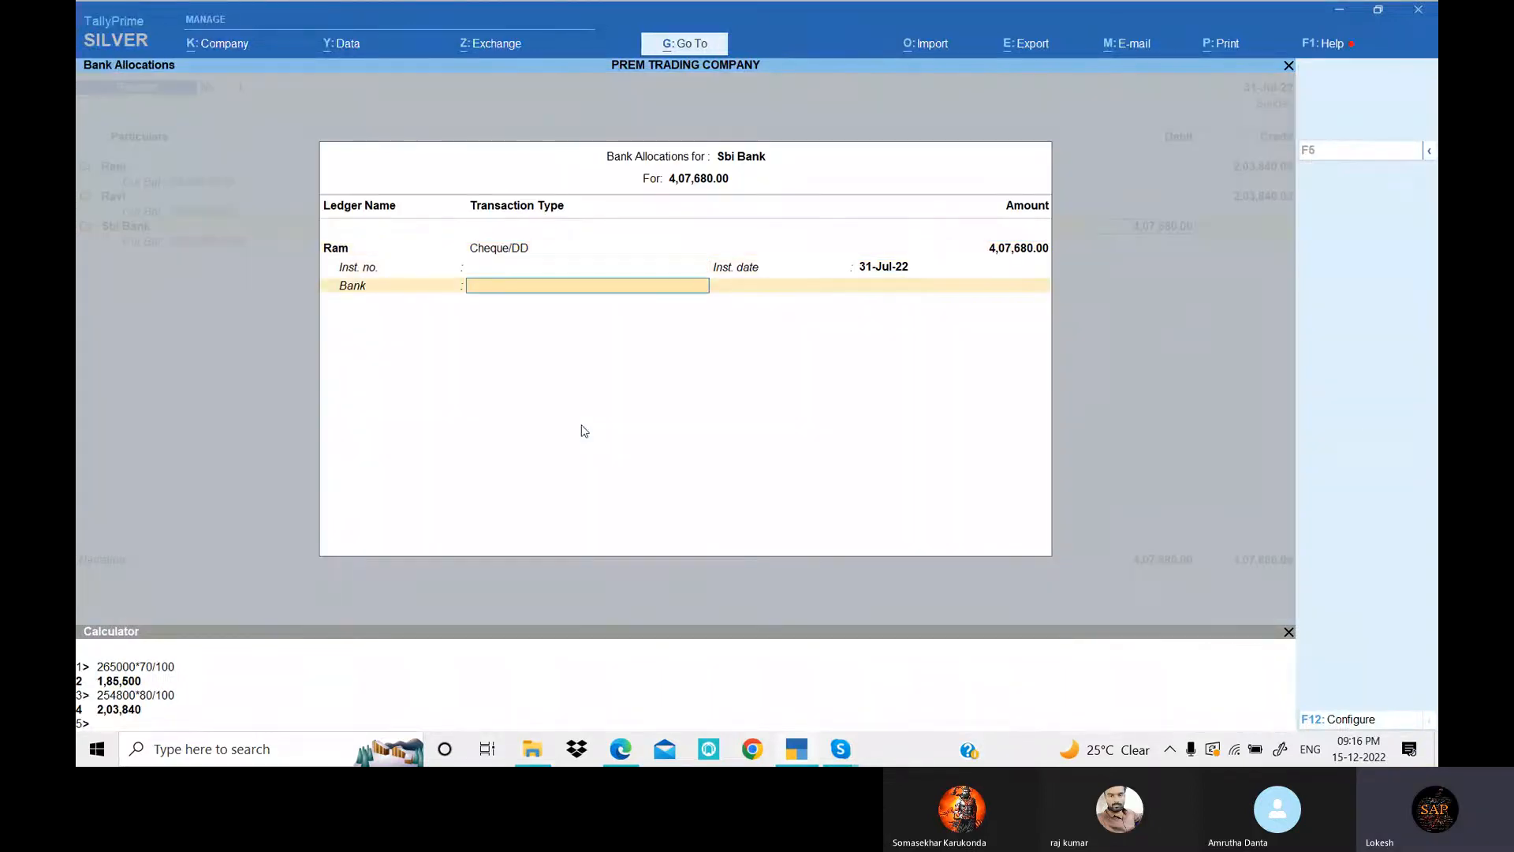
key(Return)
key(Return)
key(Return)
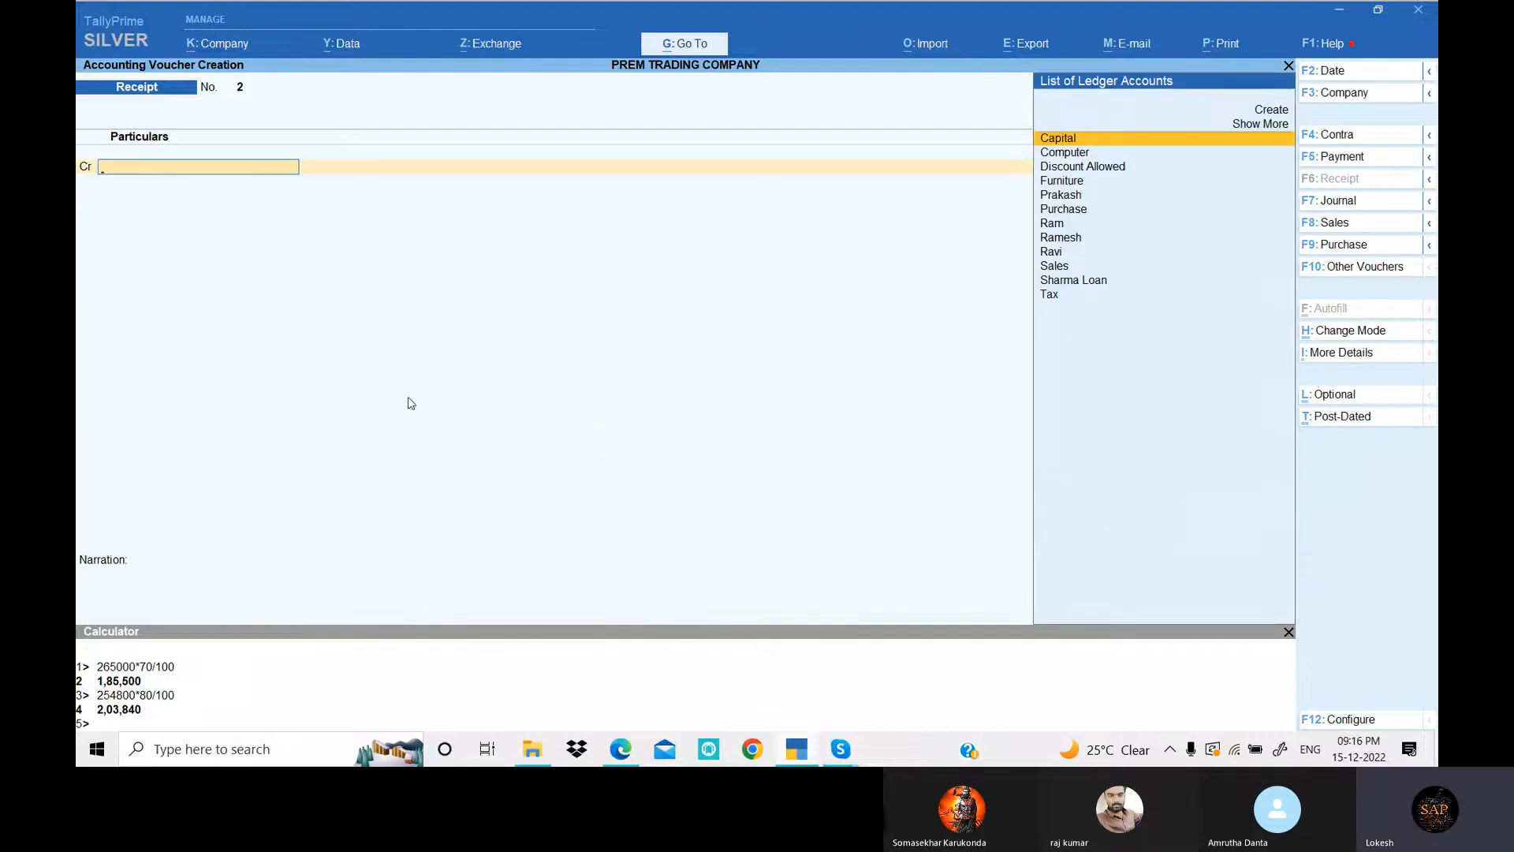
- Start a Payment voucher and debit the first supplier named in the PDF's cheque payment entry with 1,85,500
click(1364, 158)
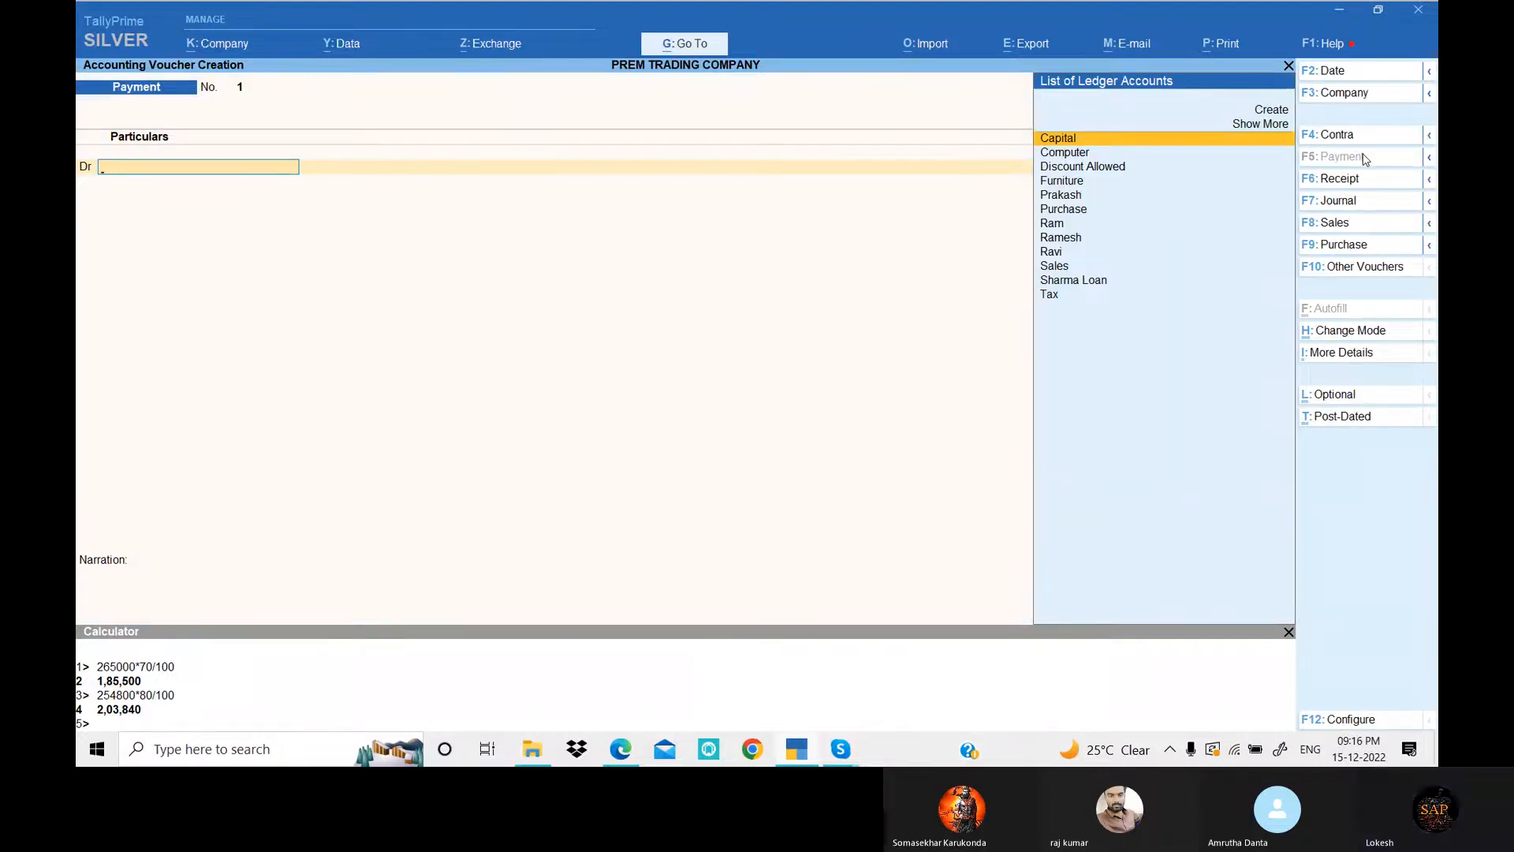
key(alt+Tab)
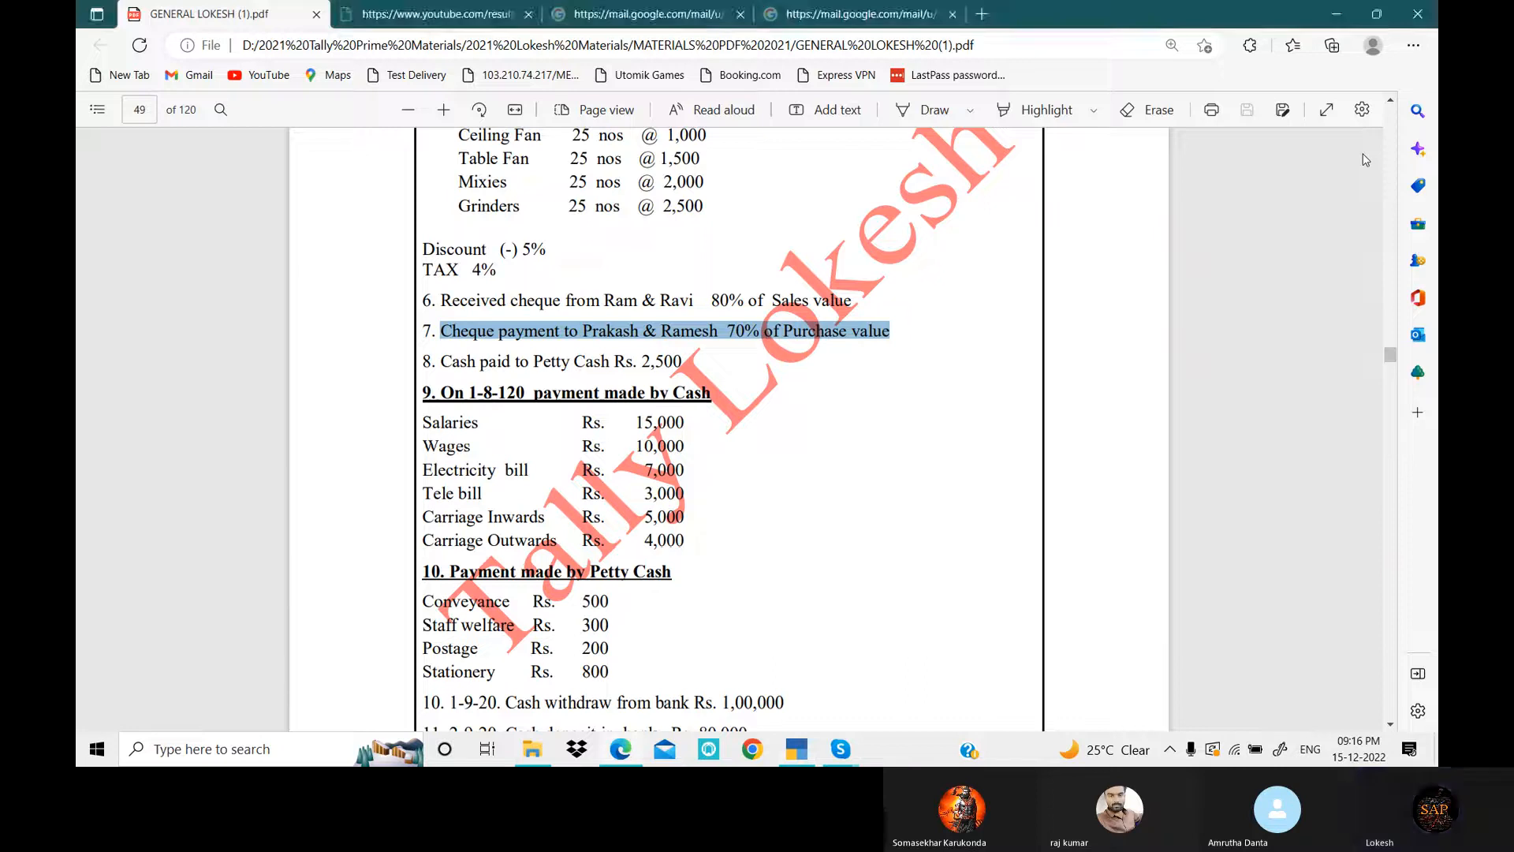
key(alt+Tab)
text(Pr)
key(Return)
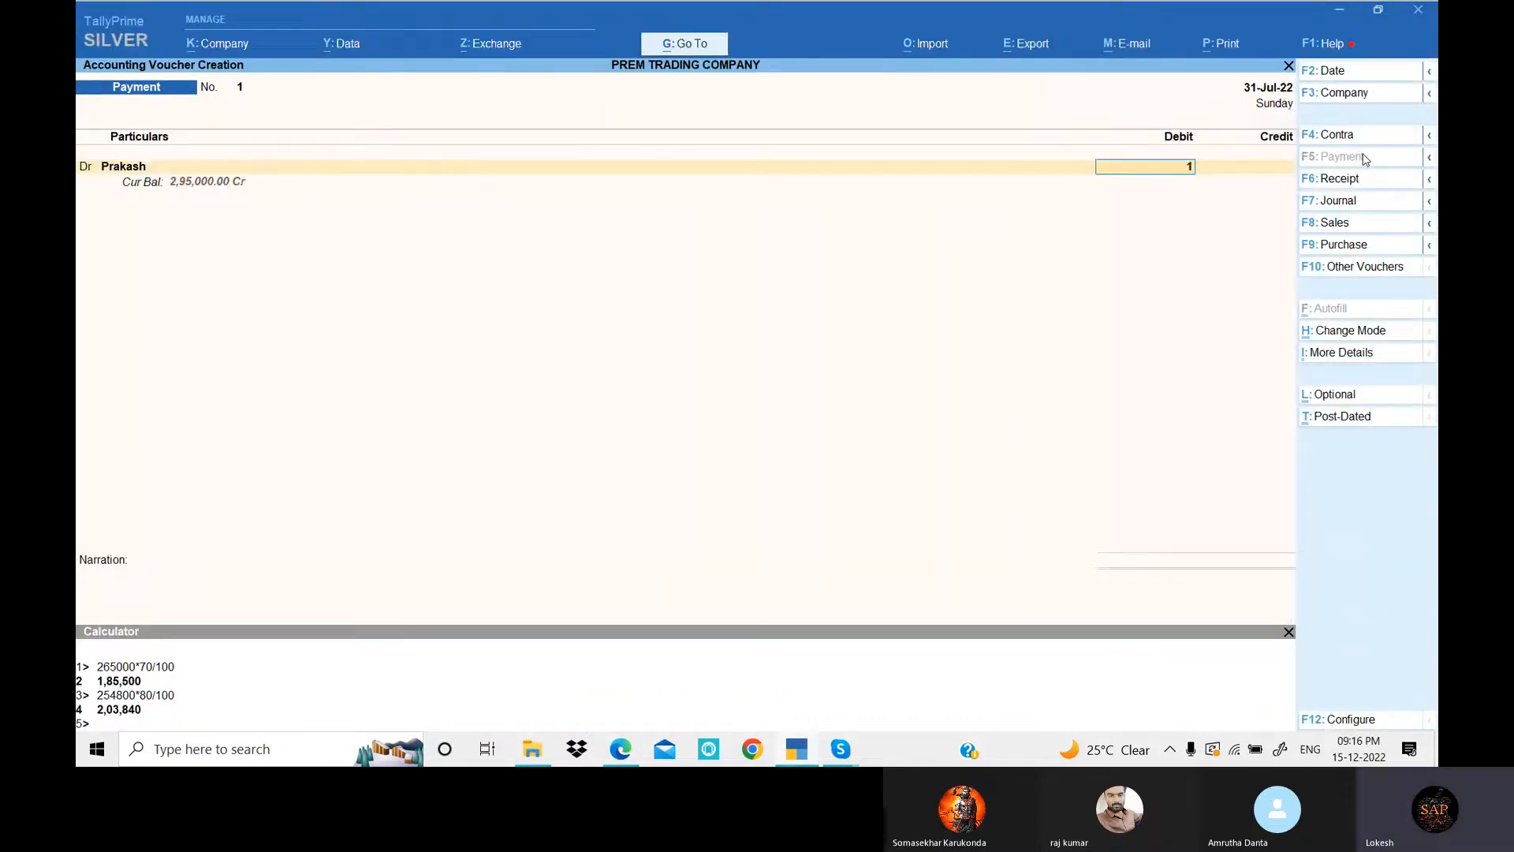
text(185500)
key(Return)
- Add a second debit line for the other supplier in the cheque payment entry with 1,85,500
key(d)
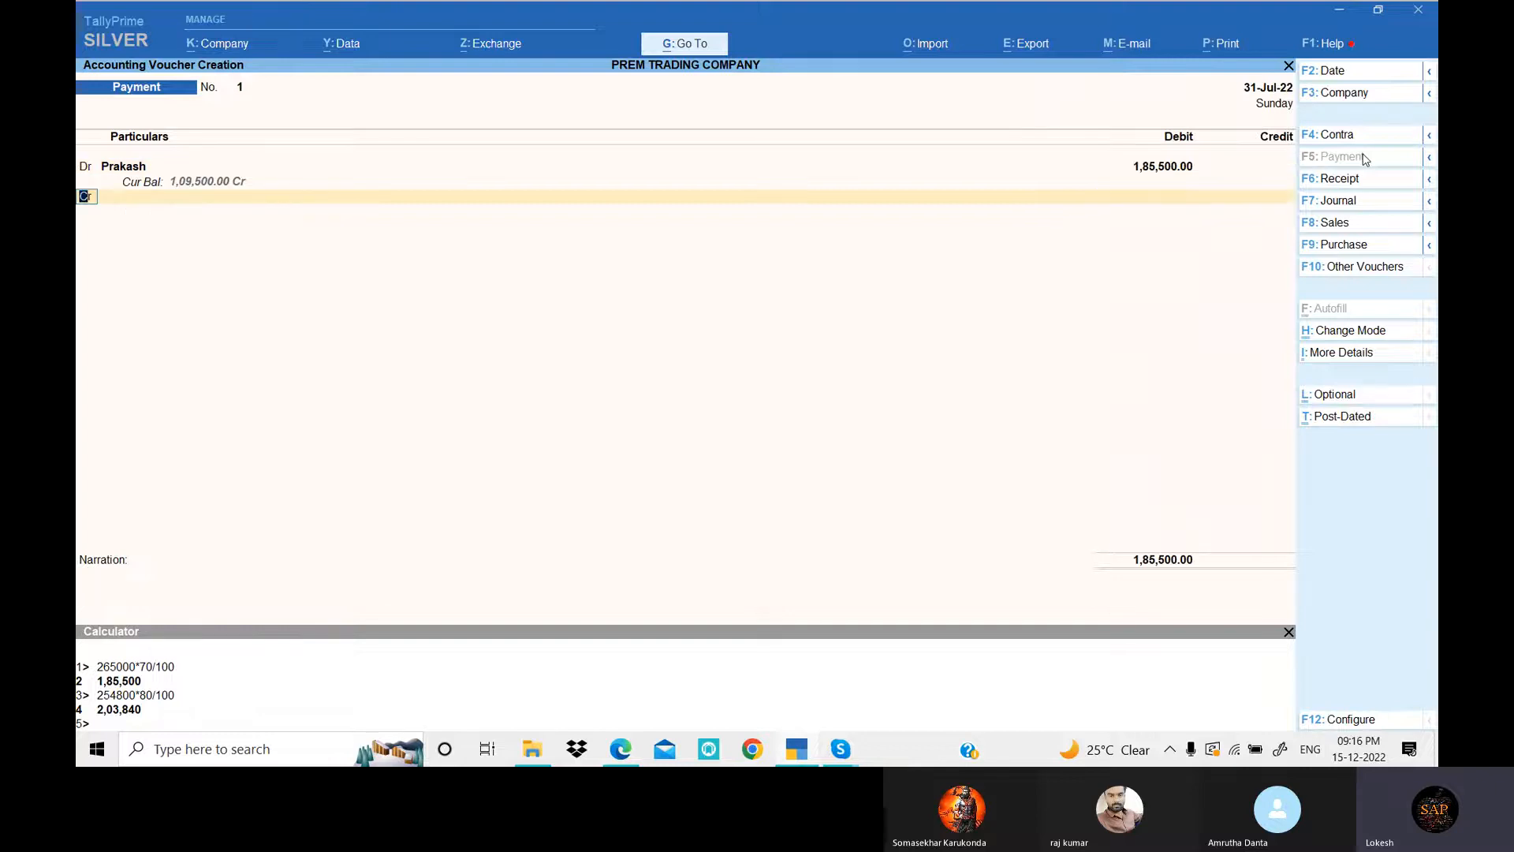
key(Return)
key(alt+Tab)
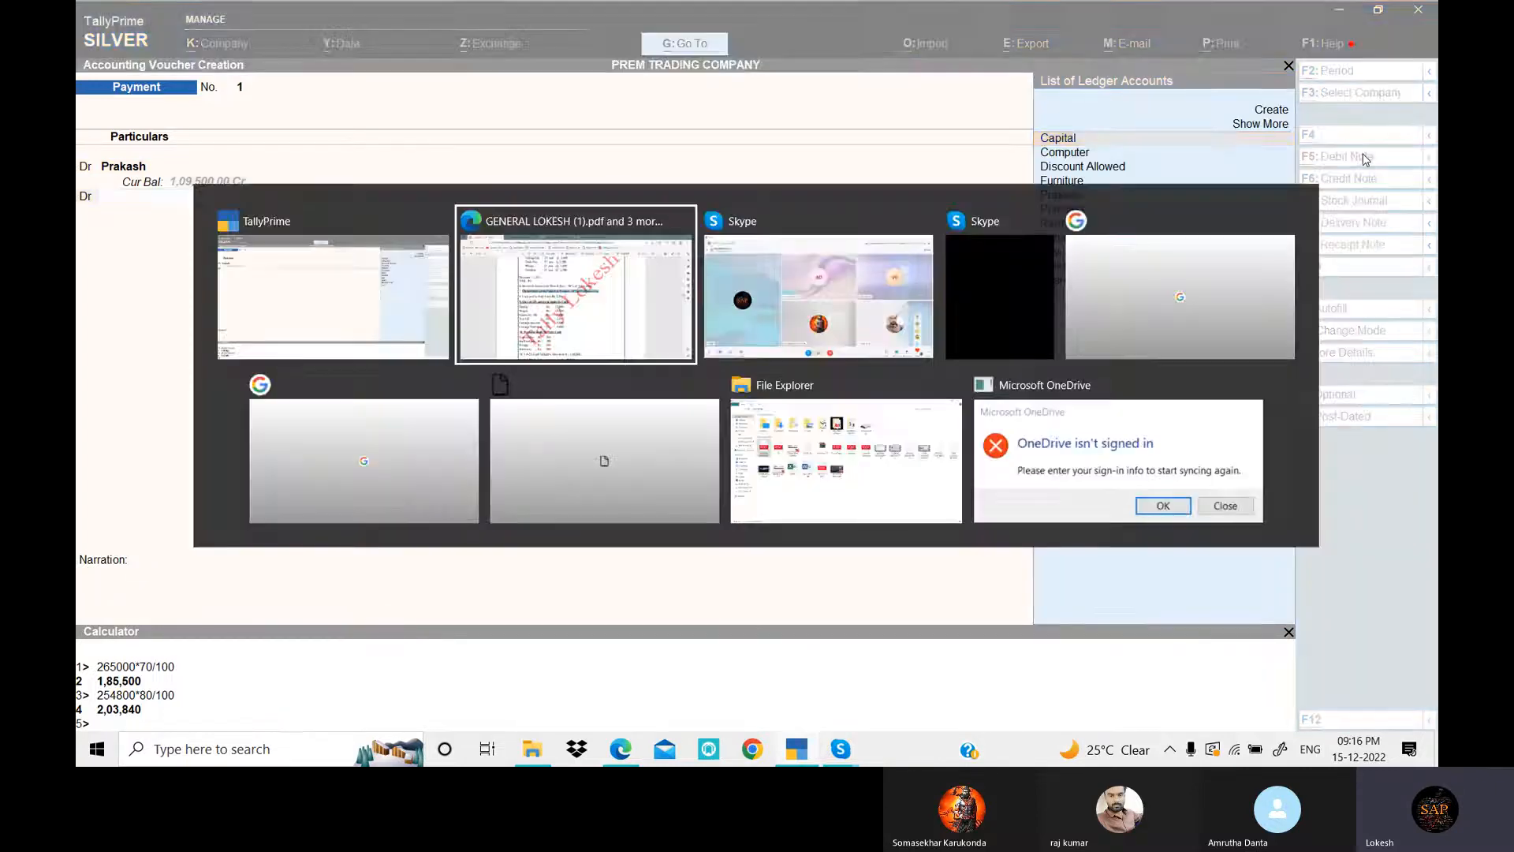
key(alt+Tab)
text(ra)
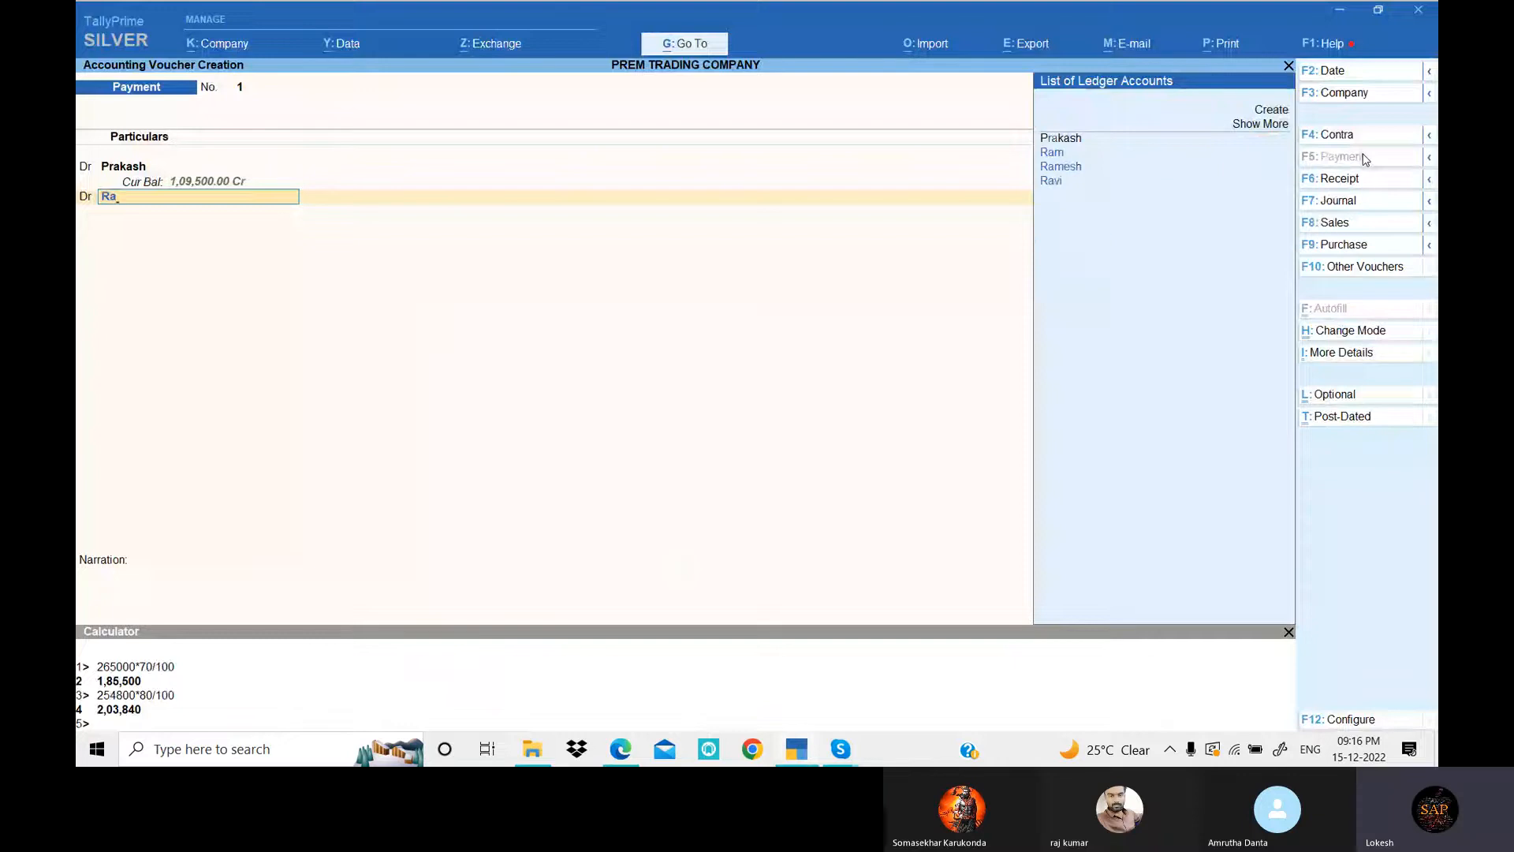
key(Down)
key(Down)
key(Return)
text(1)
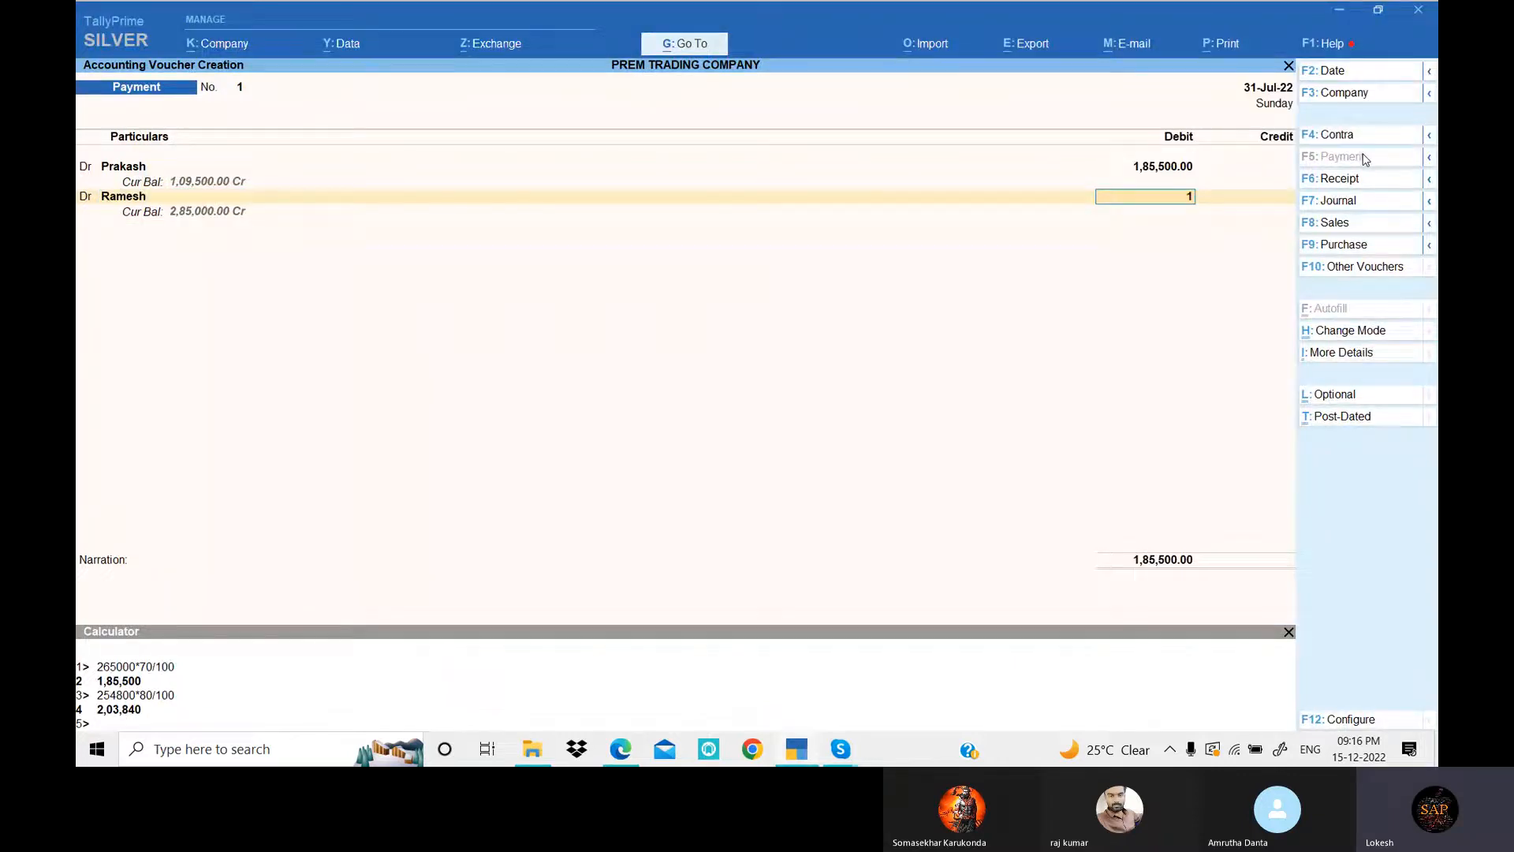
text(85500)
key(Return)
- Credit Sbi Bank with 3,71,000, accept the default bank allocation and save the Payment voucher without a narration
key(Return)
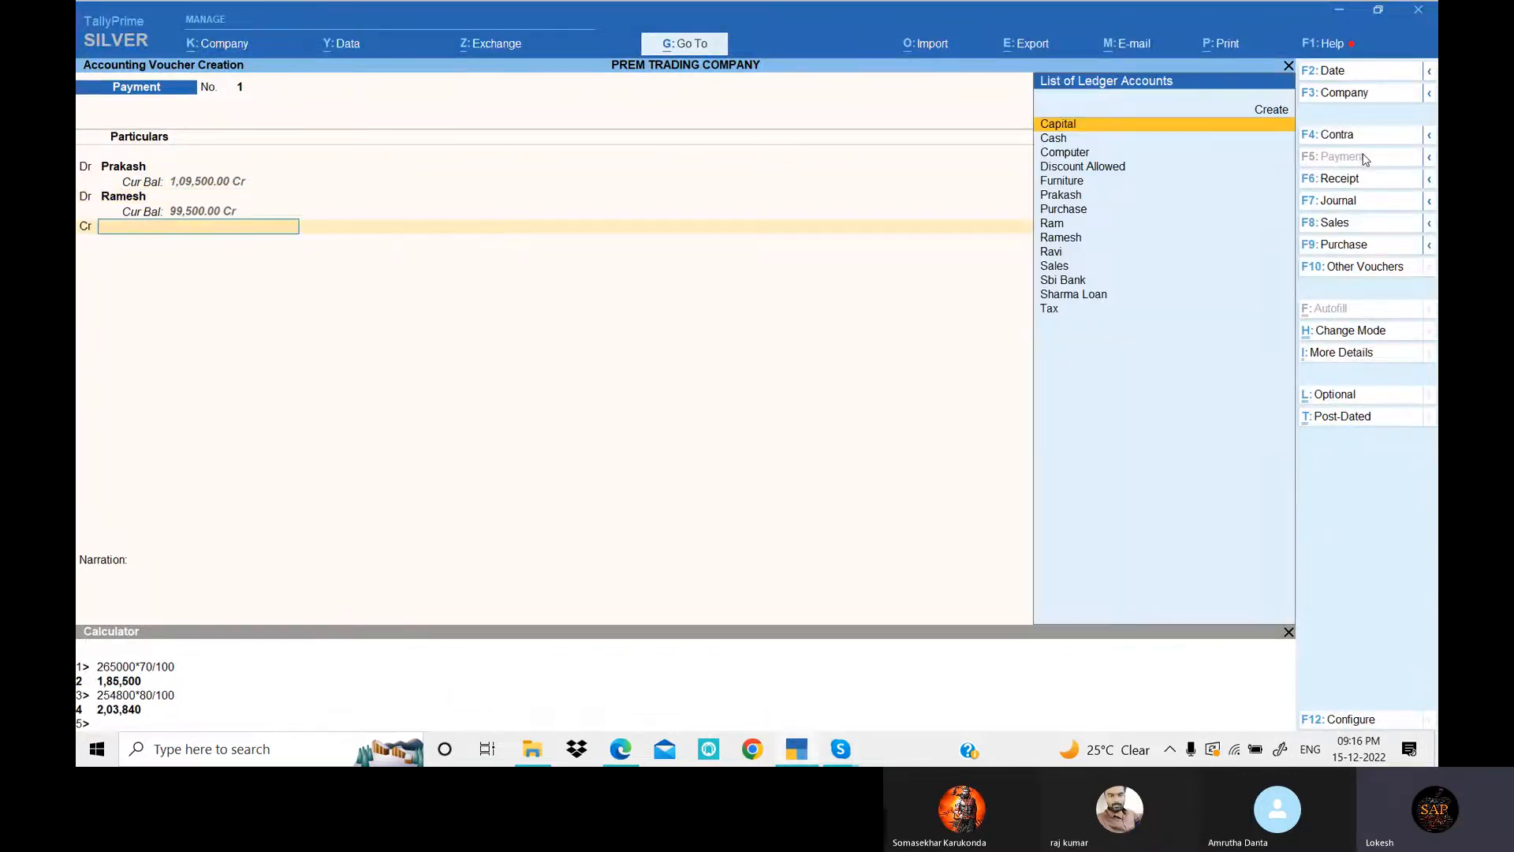
key(alt+Tab)
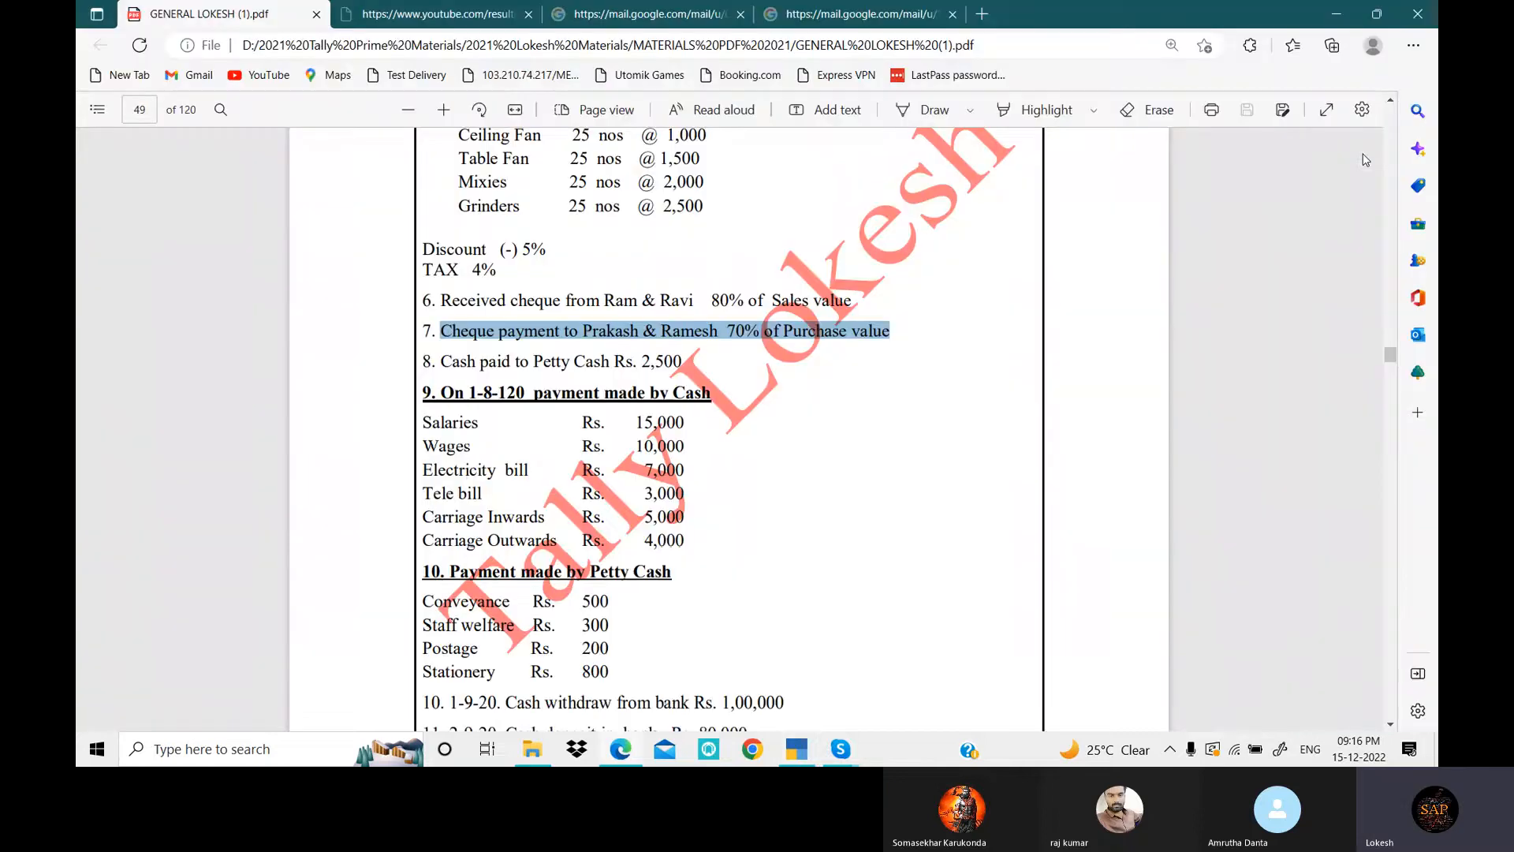
key(alt+Tab)
text(sb)
key(Return)
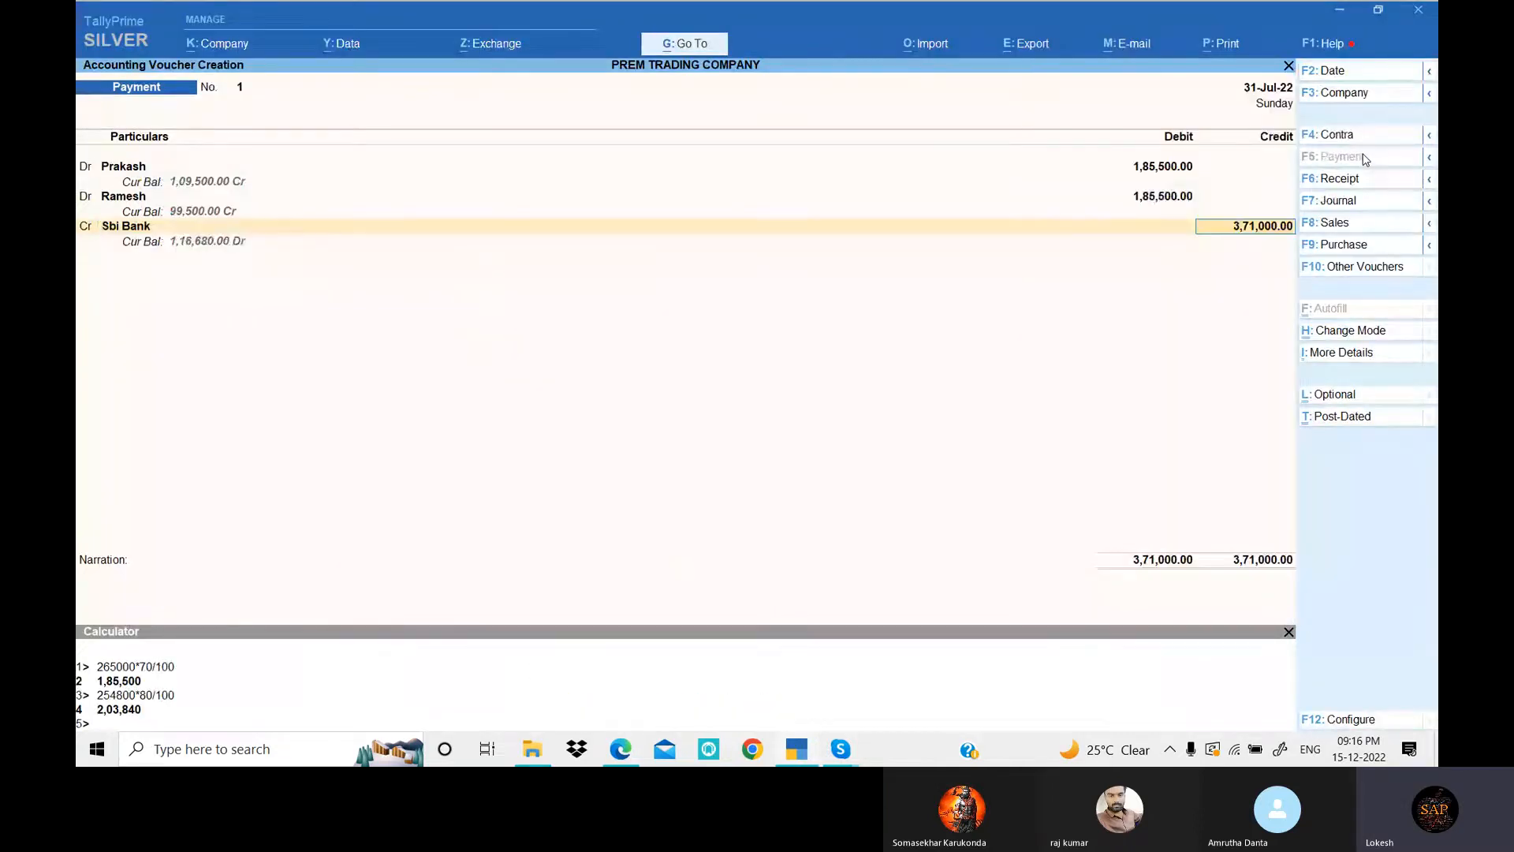
key(Return)
key(Return)
key(Return)
key(Return)
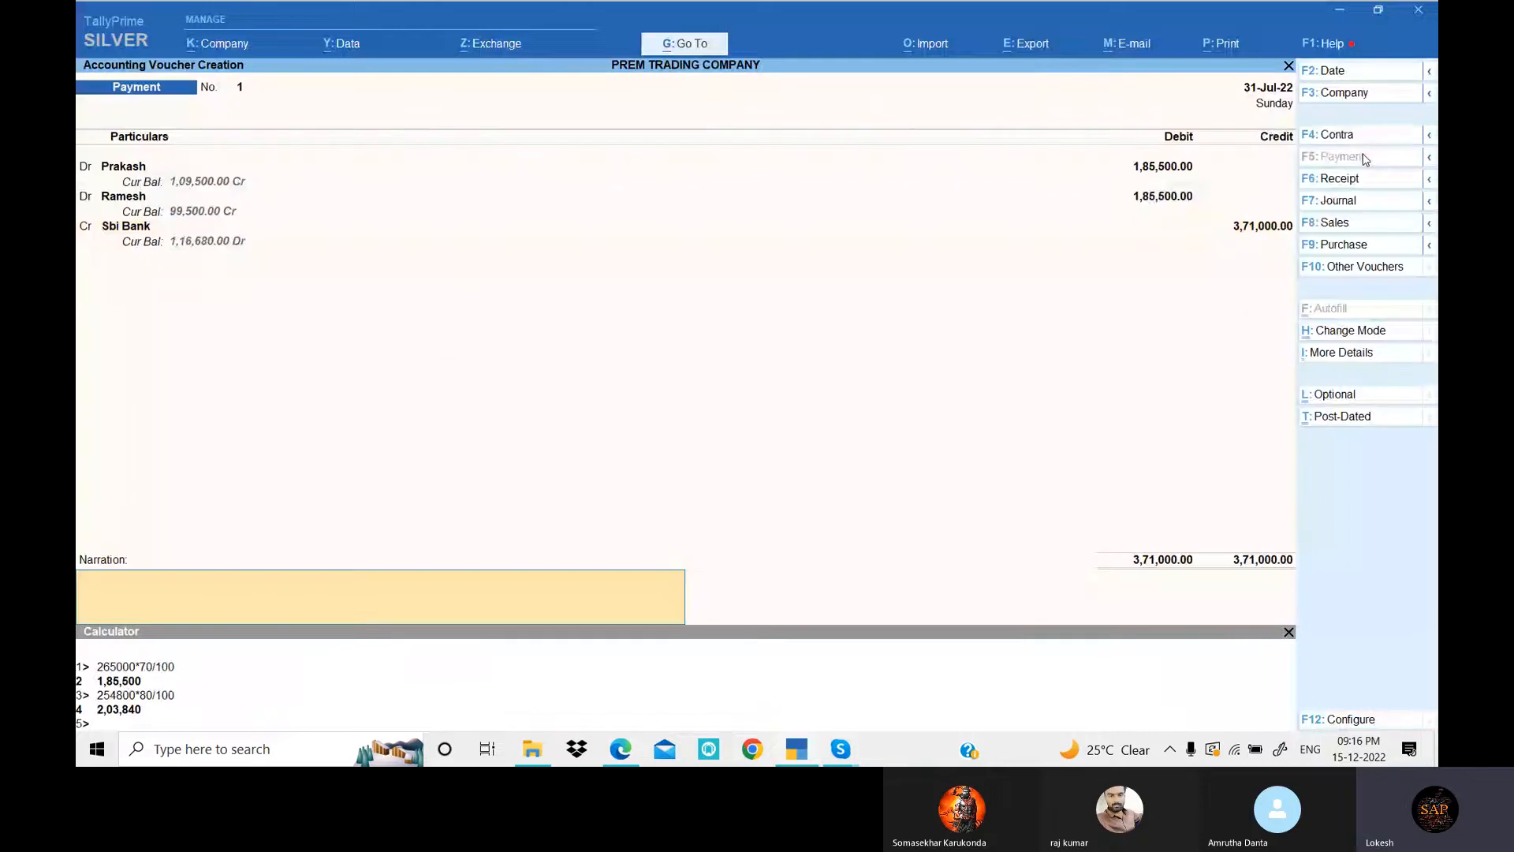
key(Return)
key(Return)
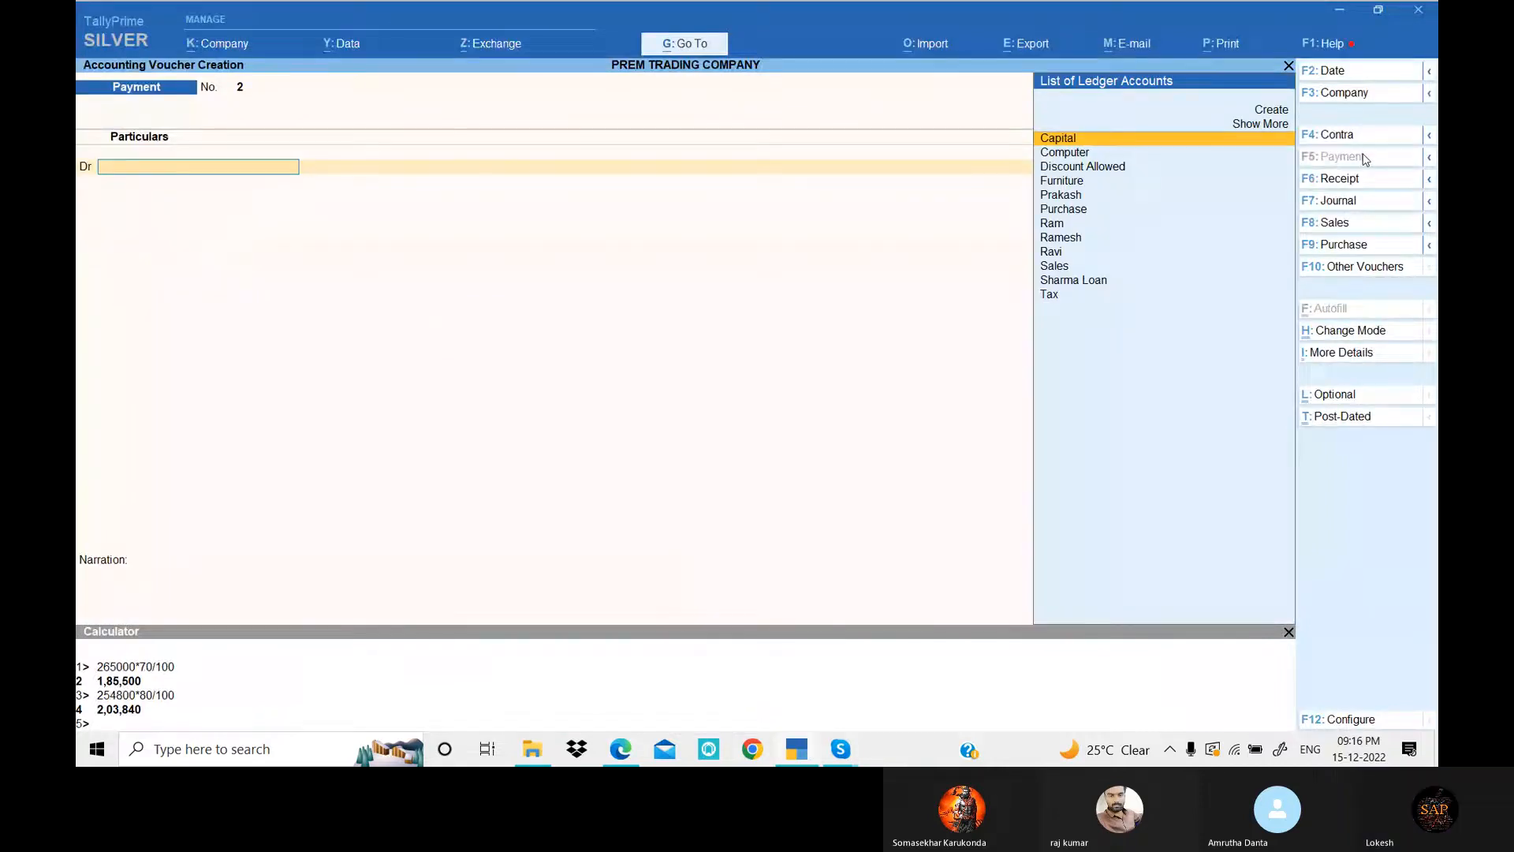
- Check the petty cash entry in the exercise PDF, then start a Contra voucher crediting Cash with 2,500
key(alt+Tab)
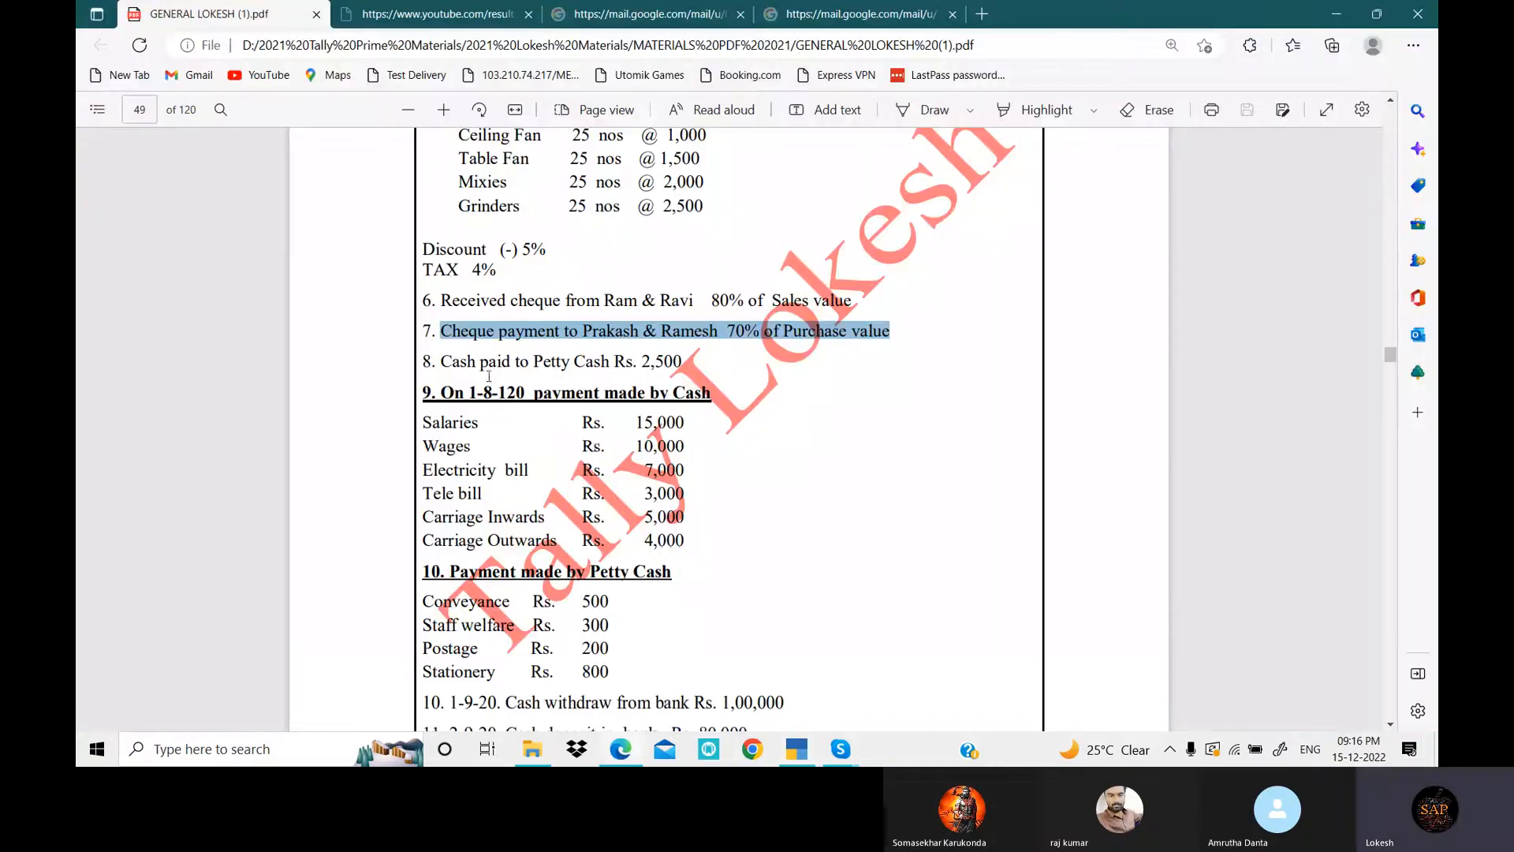
key(alt+Tab)
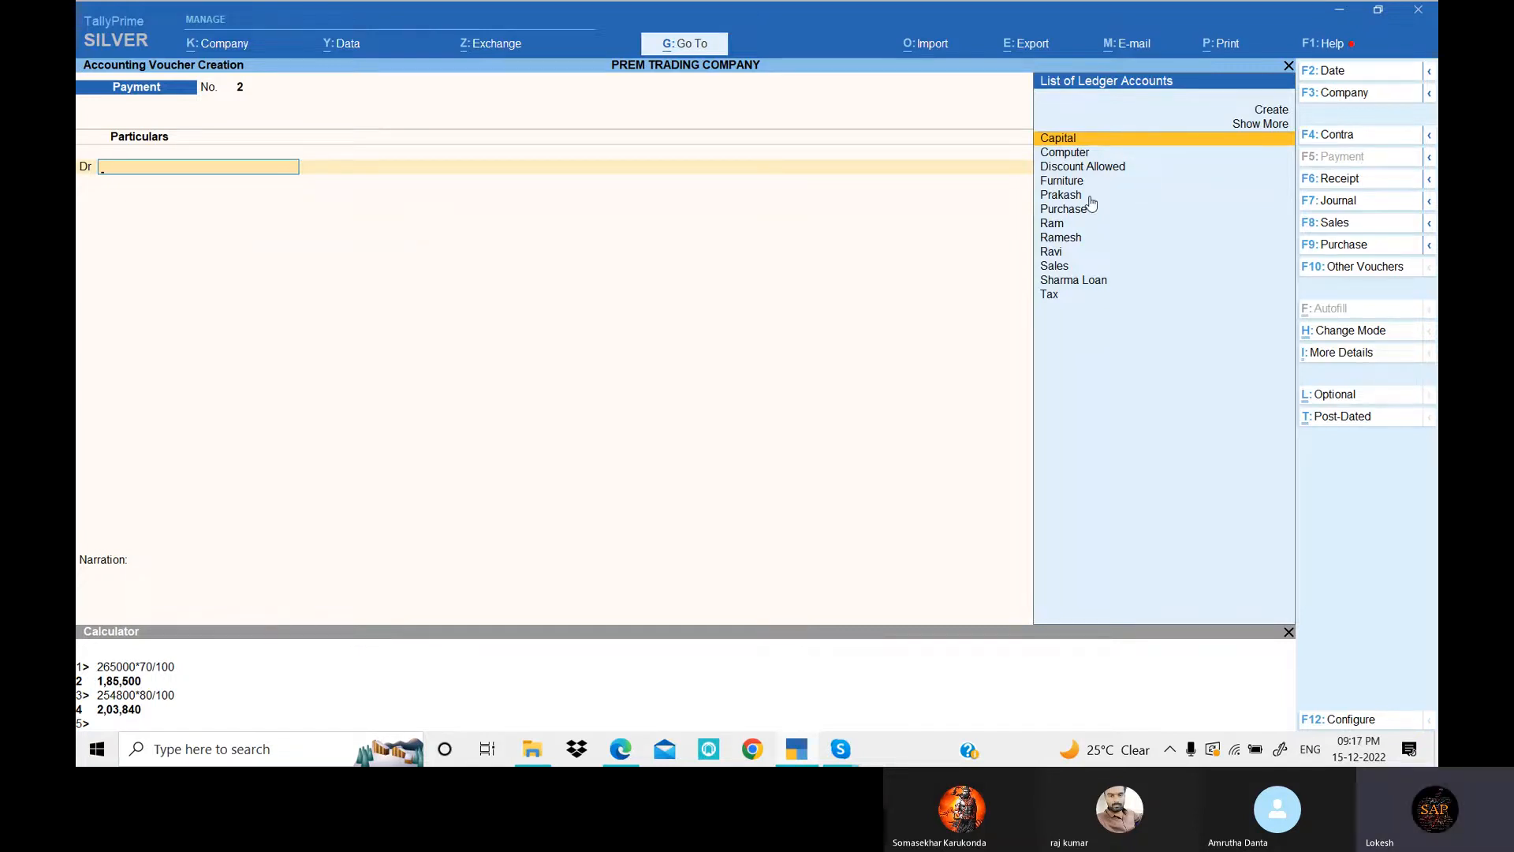
key(alt+Tab)
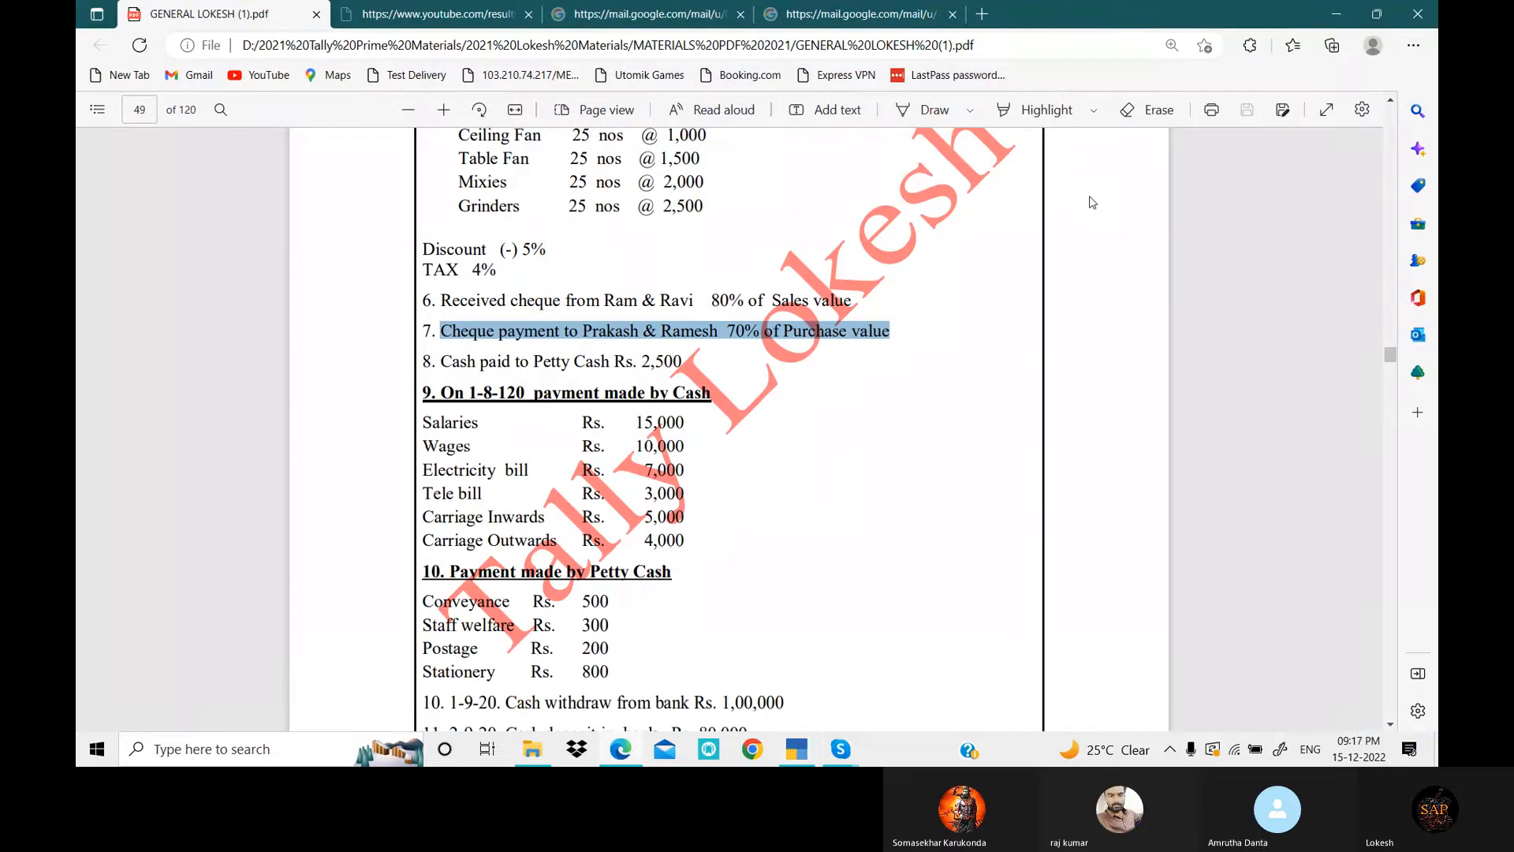
key(alt+Tab)
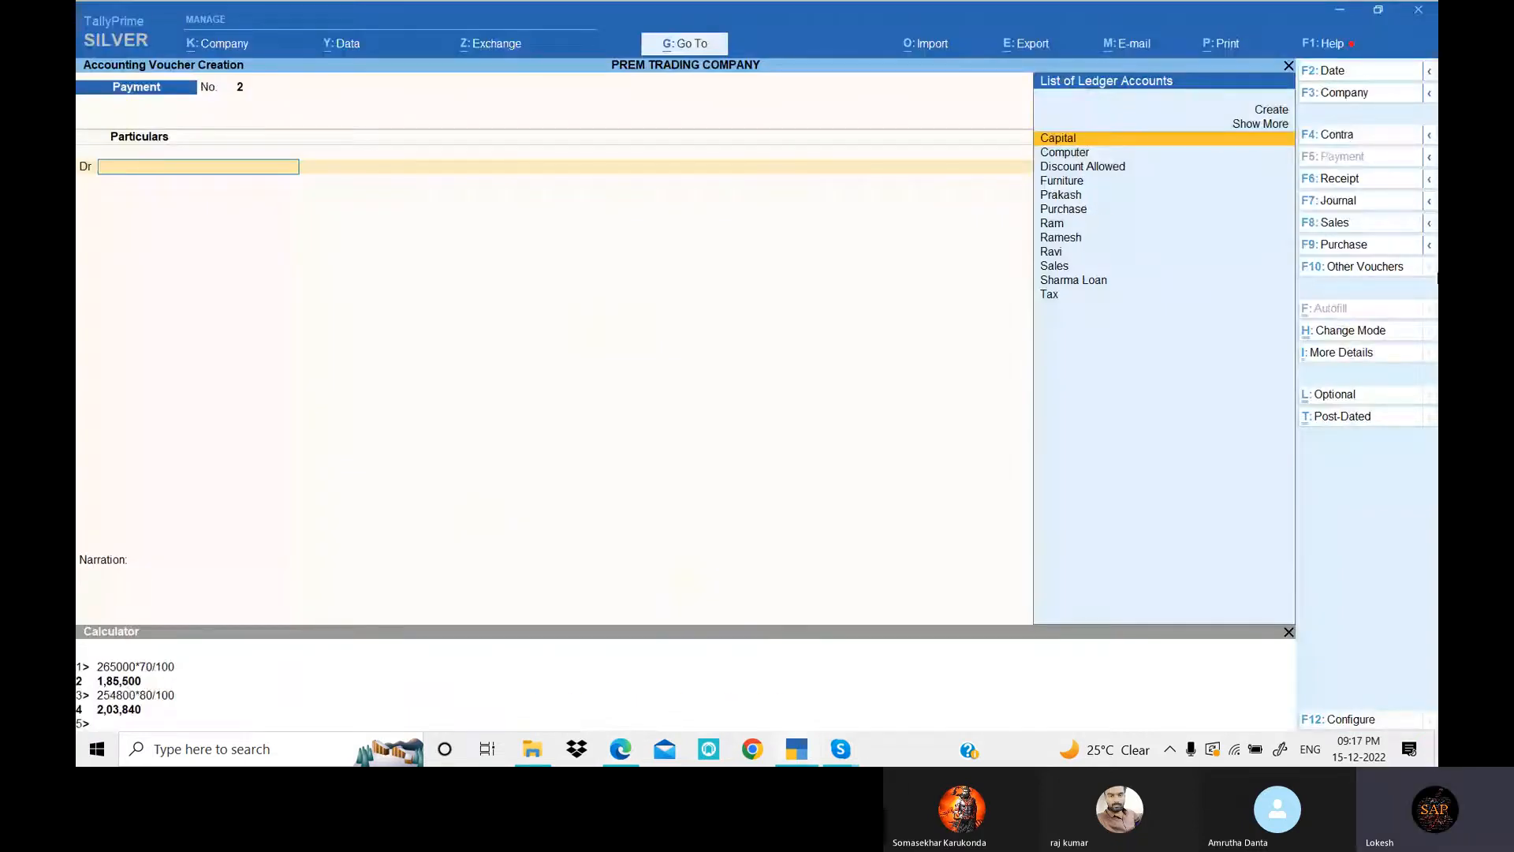
click(1347, 146)
key(Return)
key(alt+Tab)
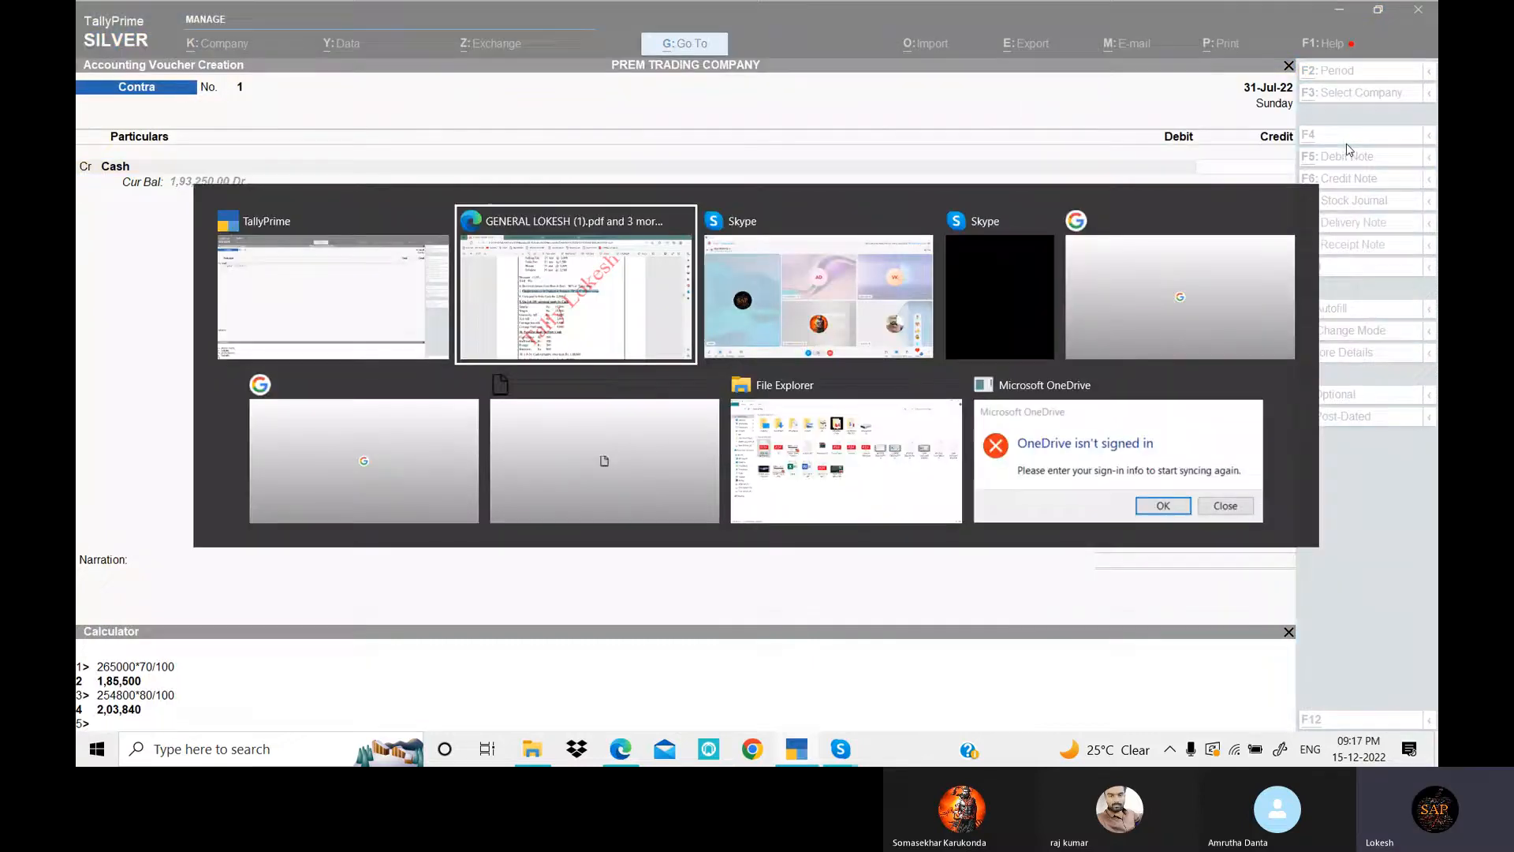
key(alt+Tab)
text(250)
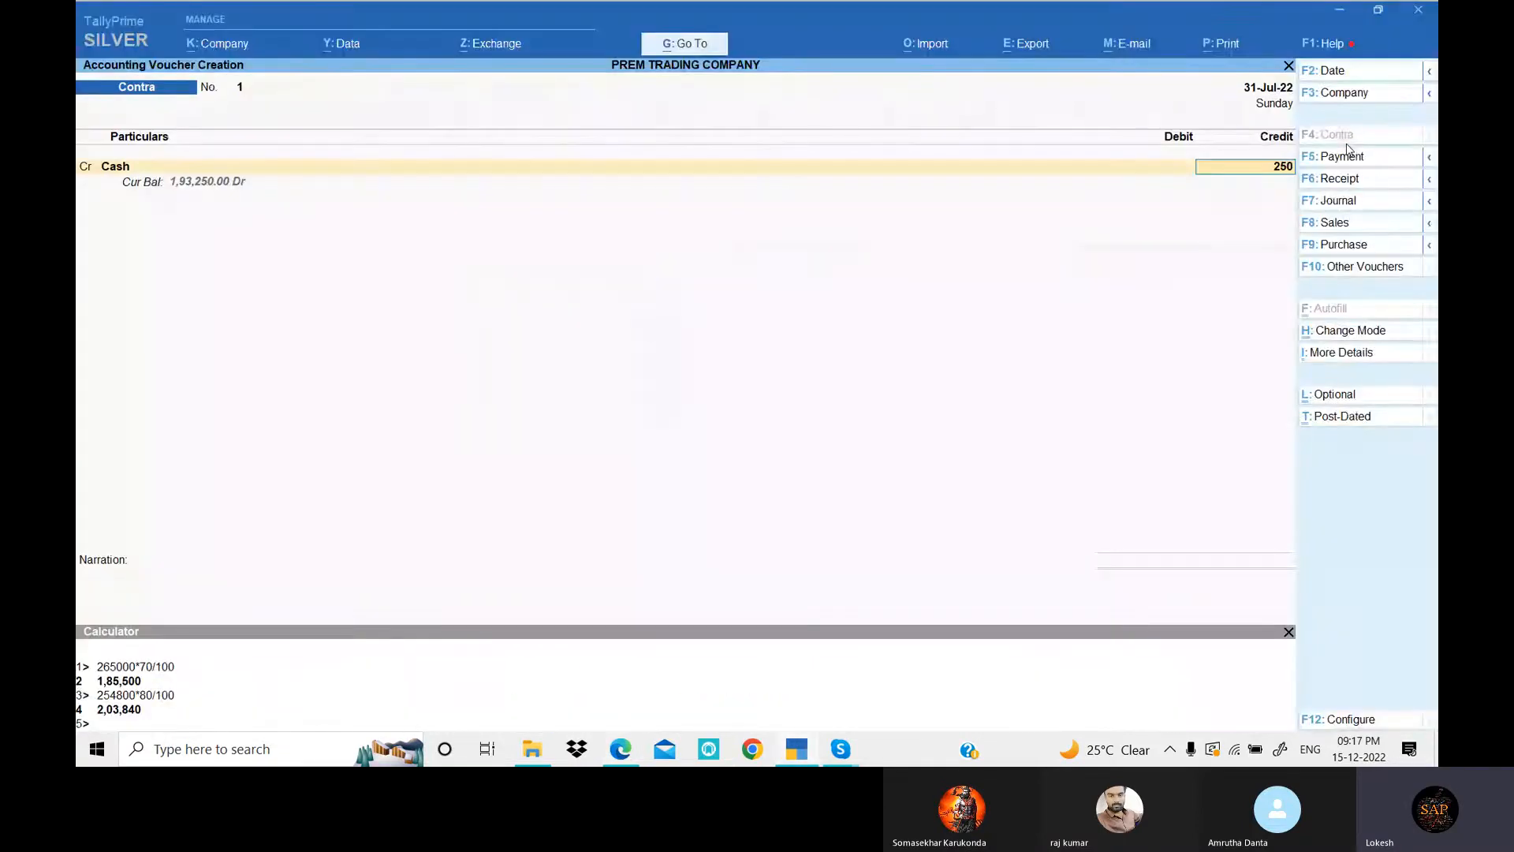
key(Return)
- Create a Petty Cash ledger under Cash-in-Hand from within the Contra voucher's debit line
key(alt+c)
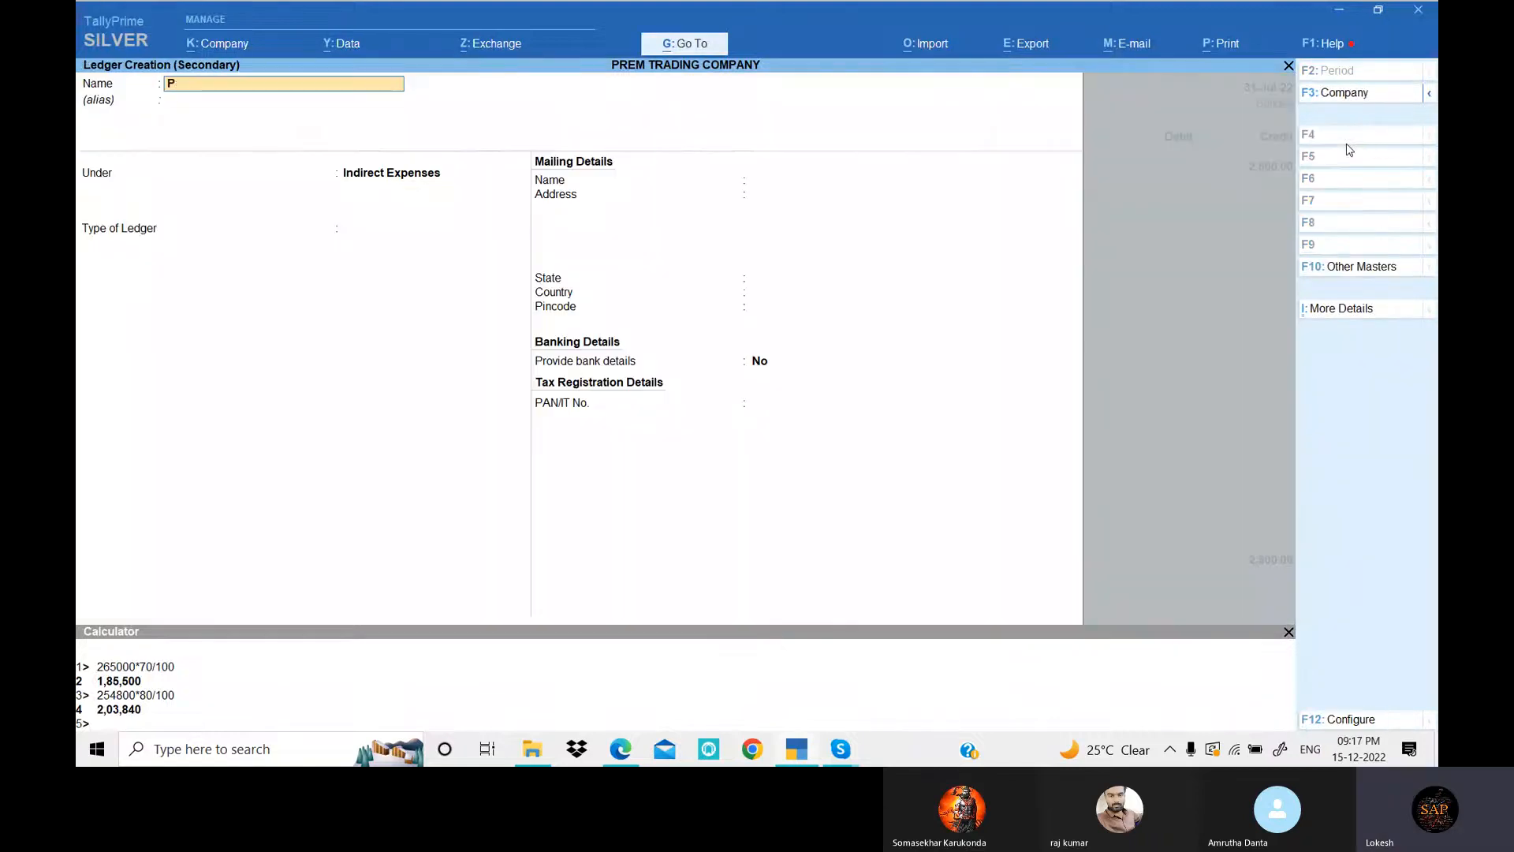
text(Petty Cash)
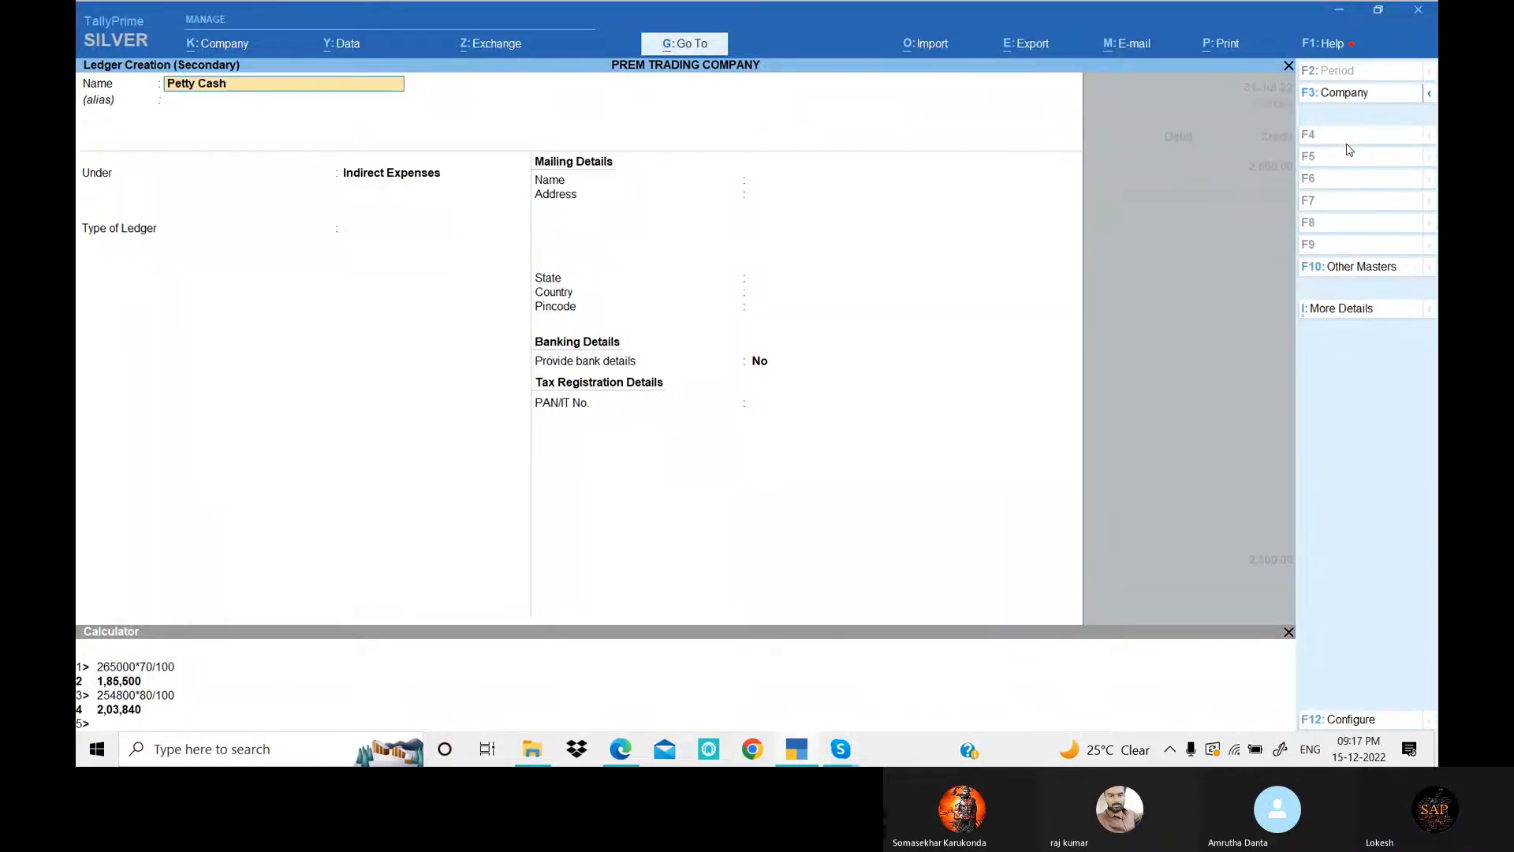
key(Return)
text(cash)
key(Return)
key(Return)
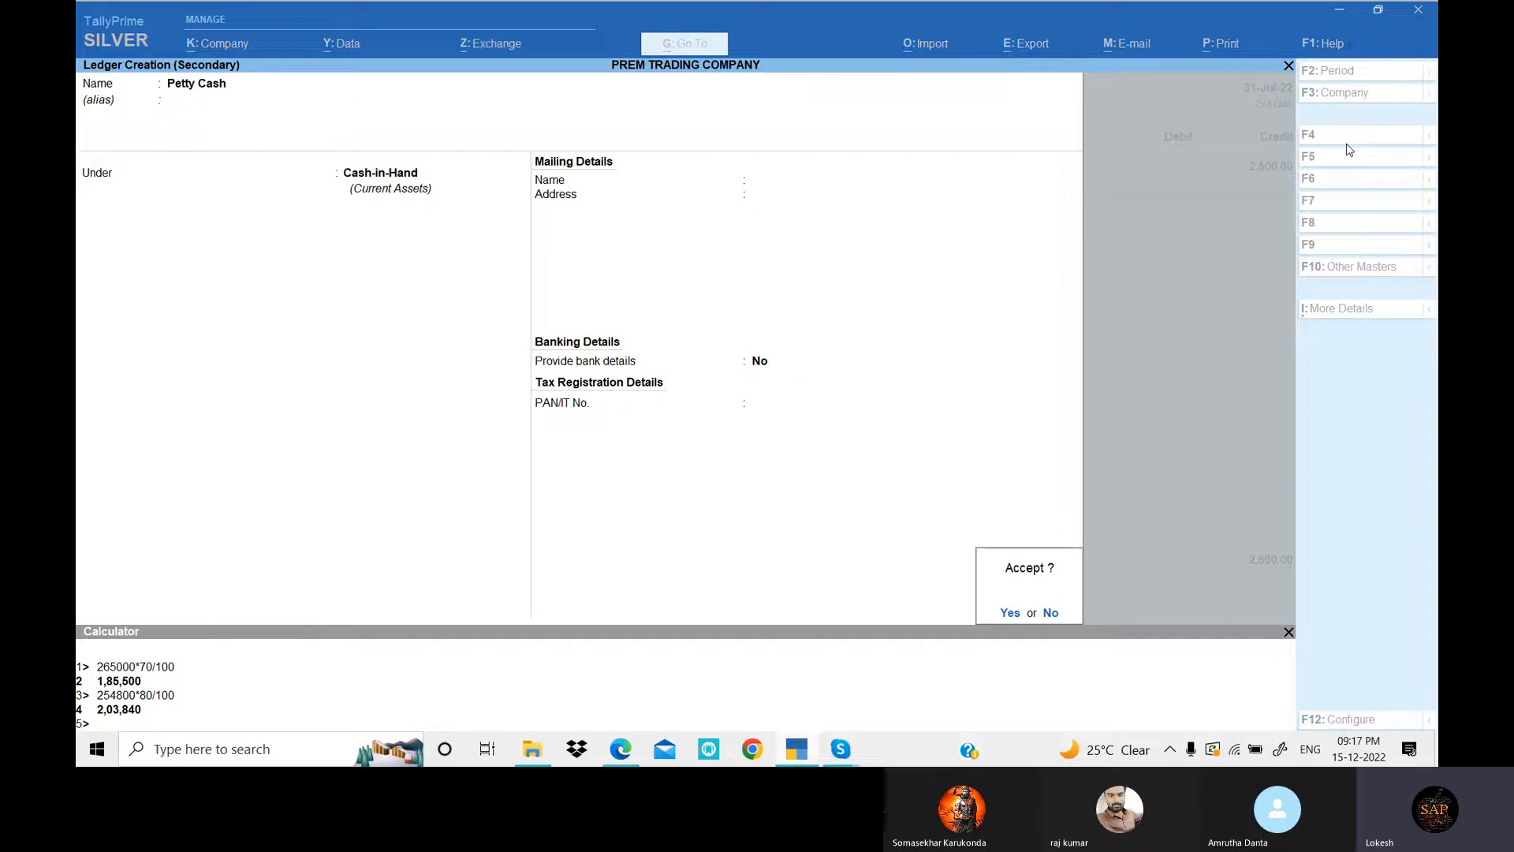
key(Return)
- Debit Petty Cash with 2,500, save the Contra voucher without a narration and start a new Payment voucher
key(Return)
key(Return)
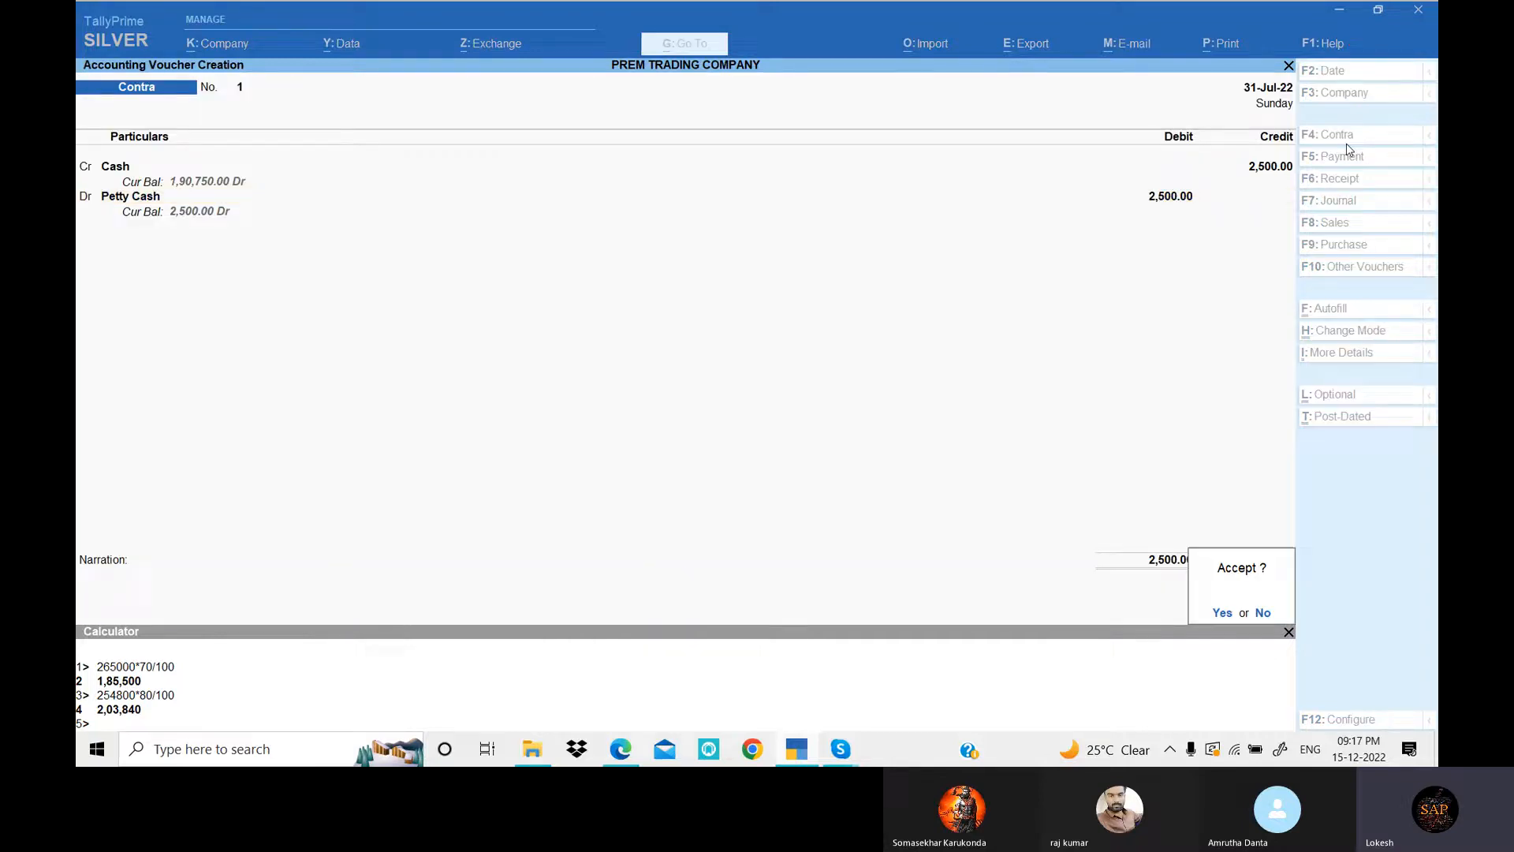
key(Return)
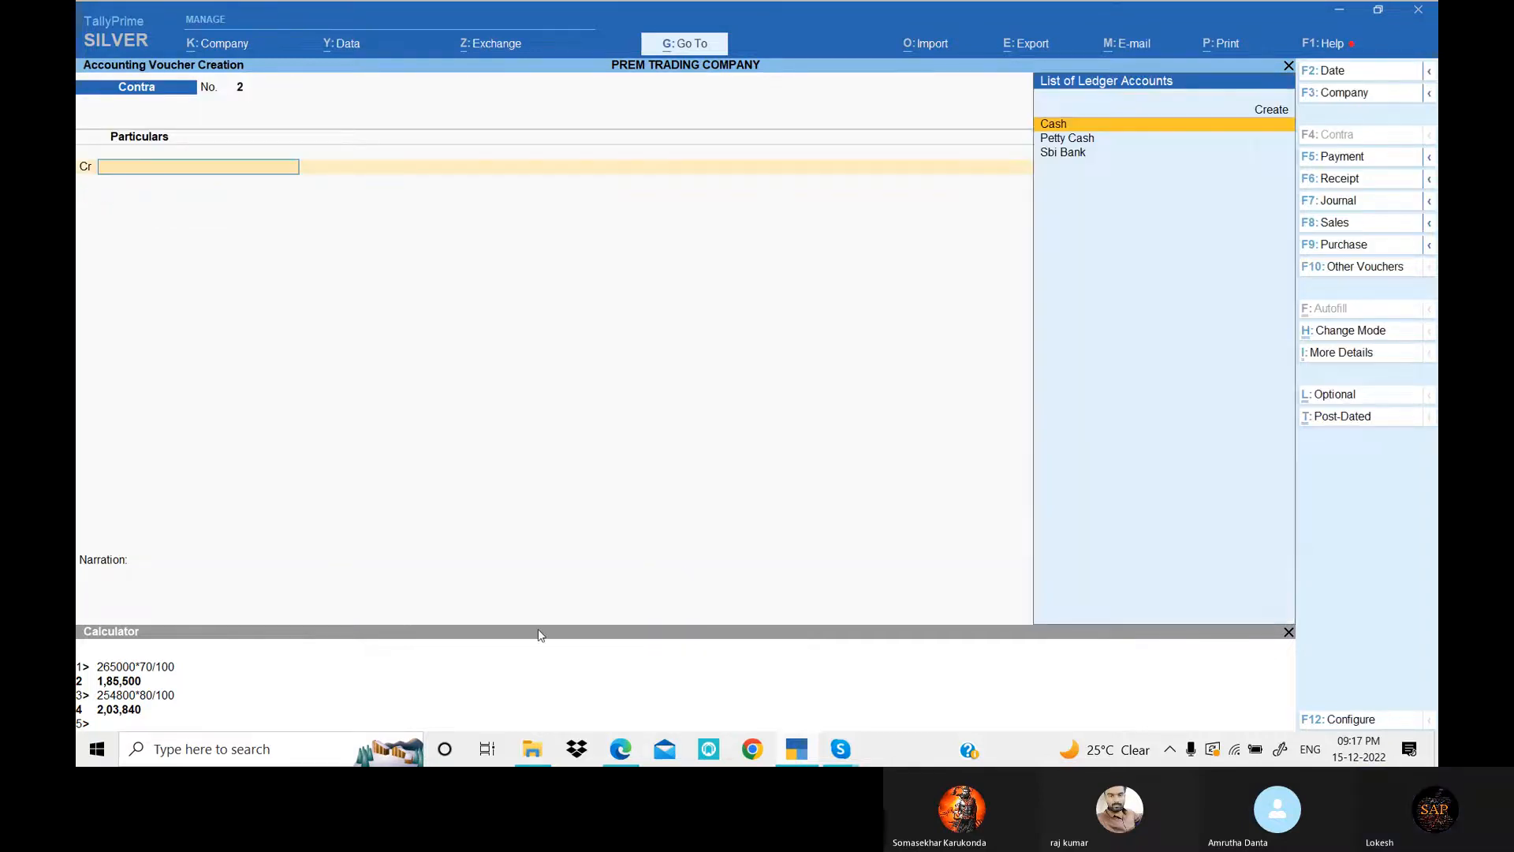
click(1340, 158)
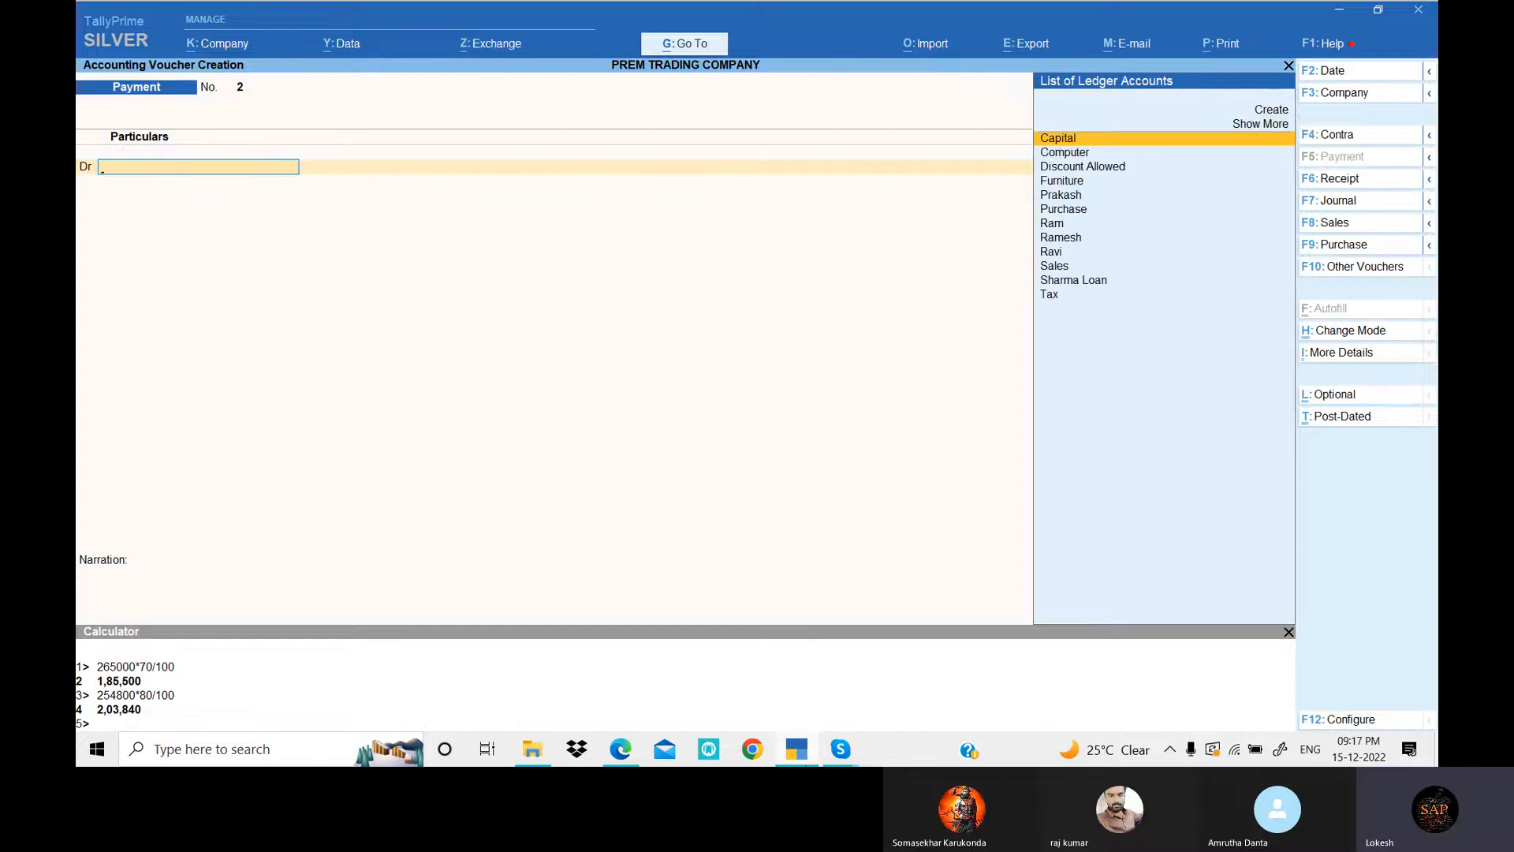
- Check the cash payments under item 9 in the exercise PDF, then set the Payment voucher's date to 1-Aug-22
click(798, 751)
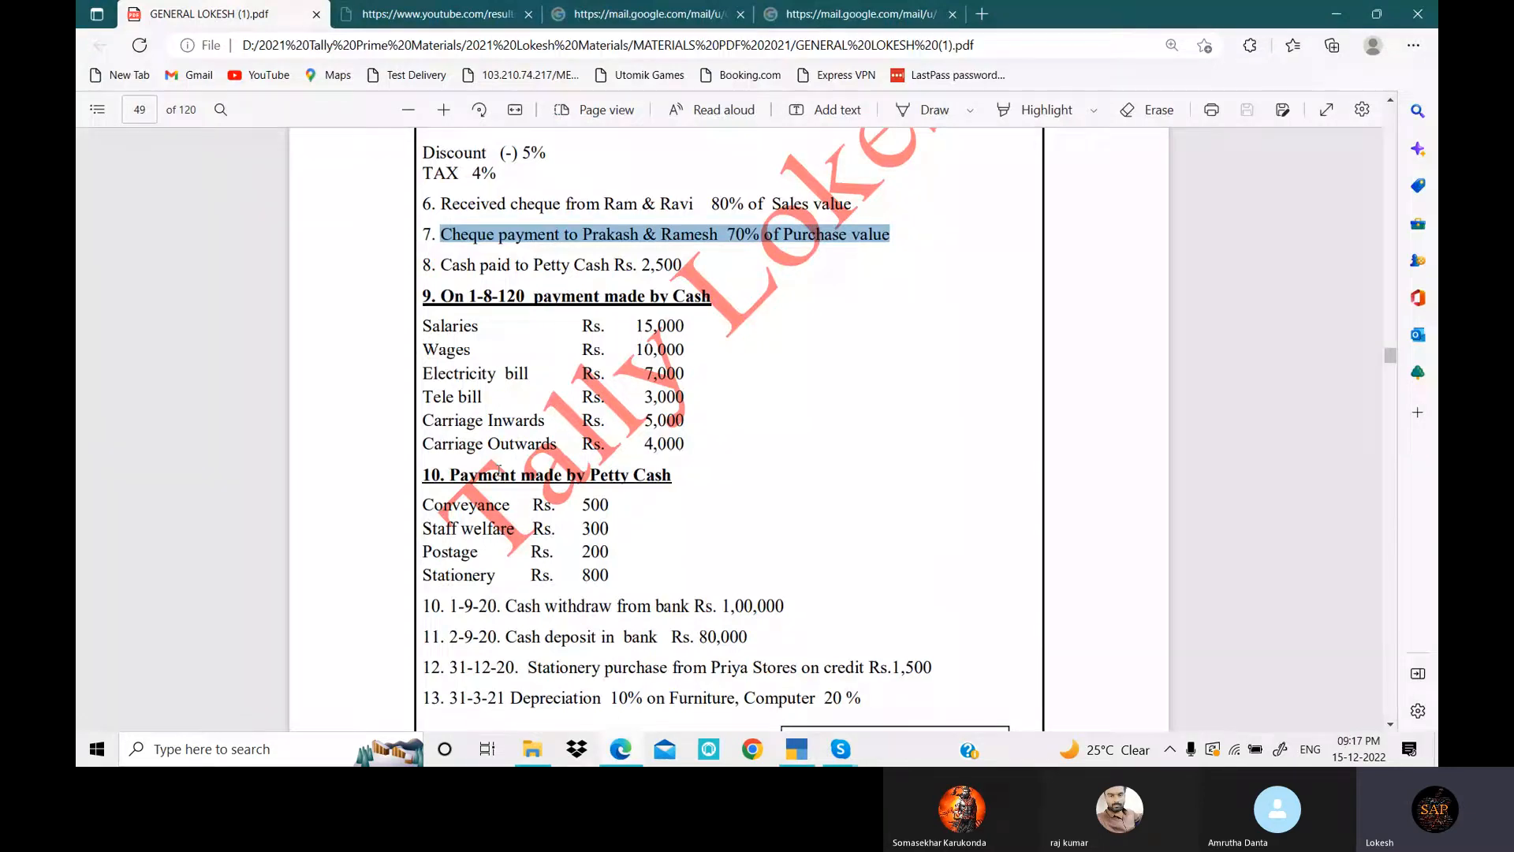
drag(423, 325, 684, 444)
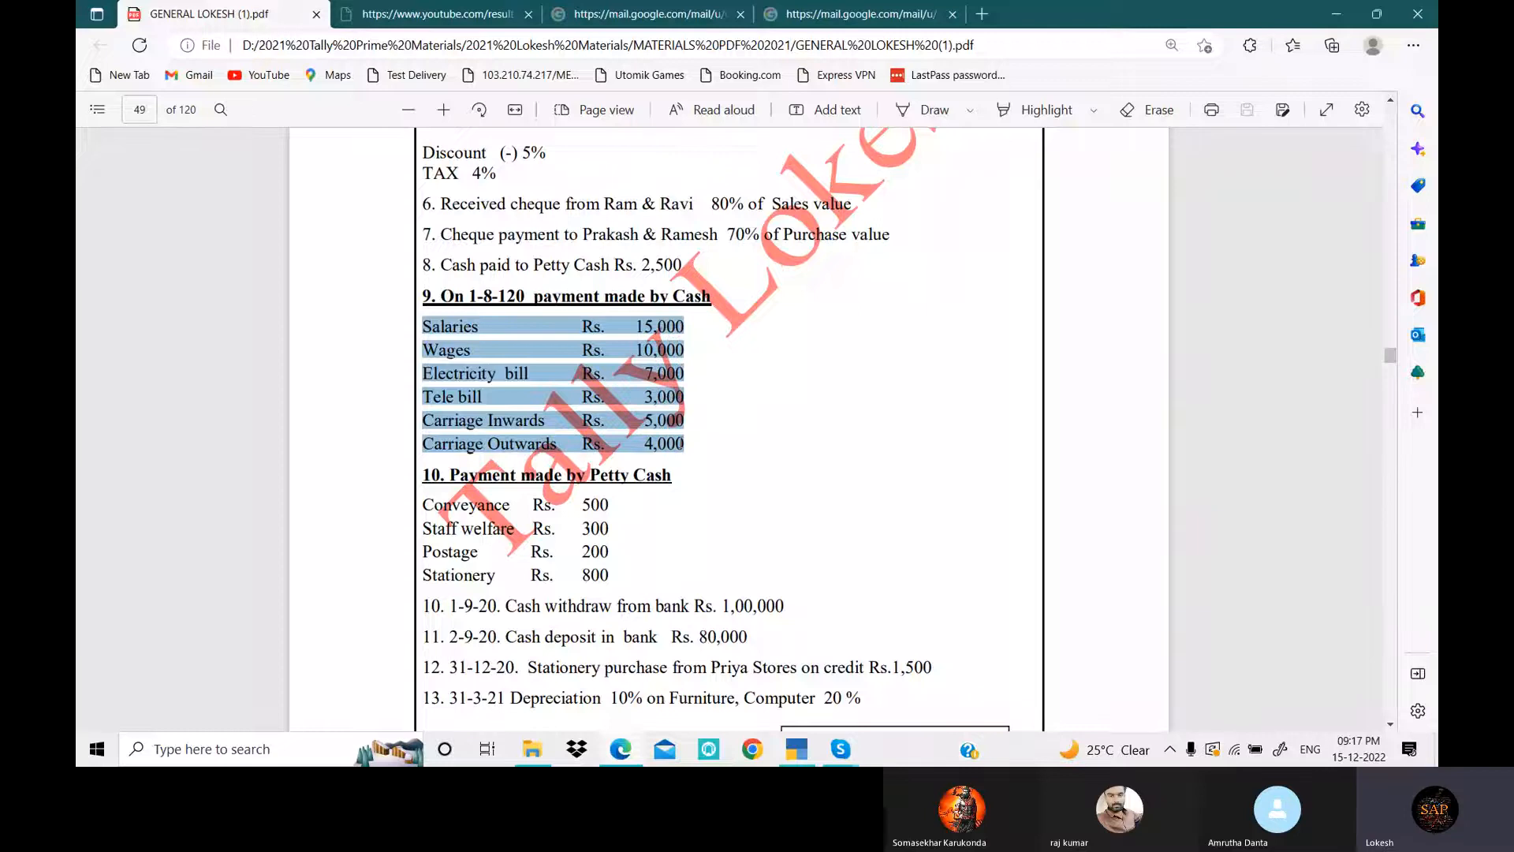
double_click(691, 297)
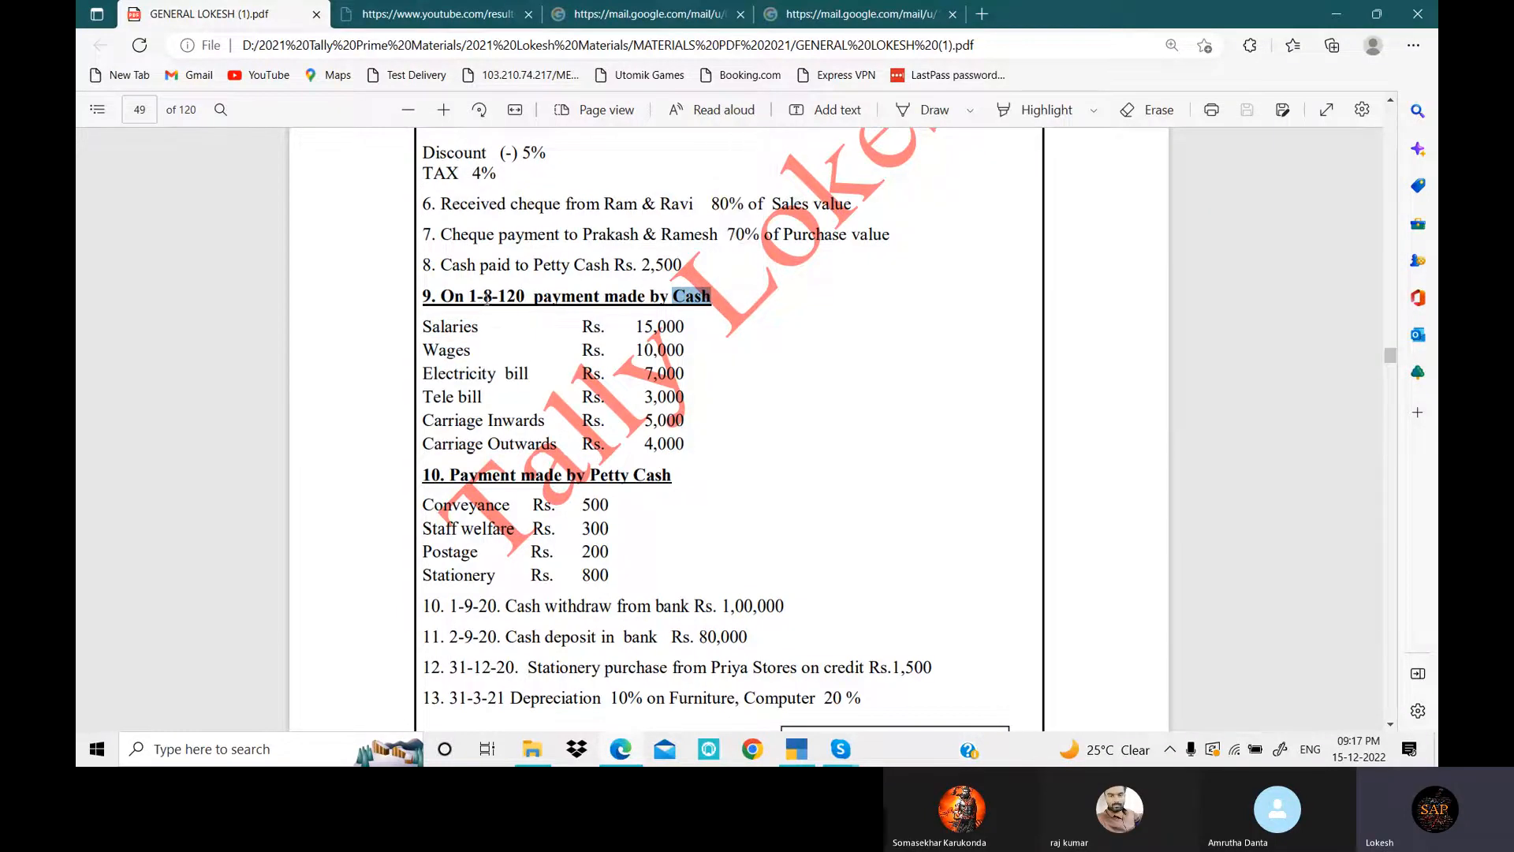
click(798, 746)
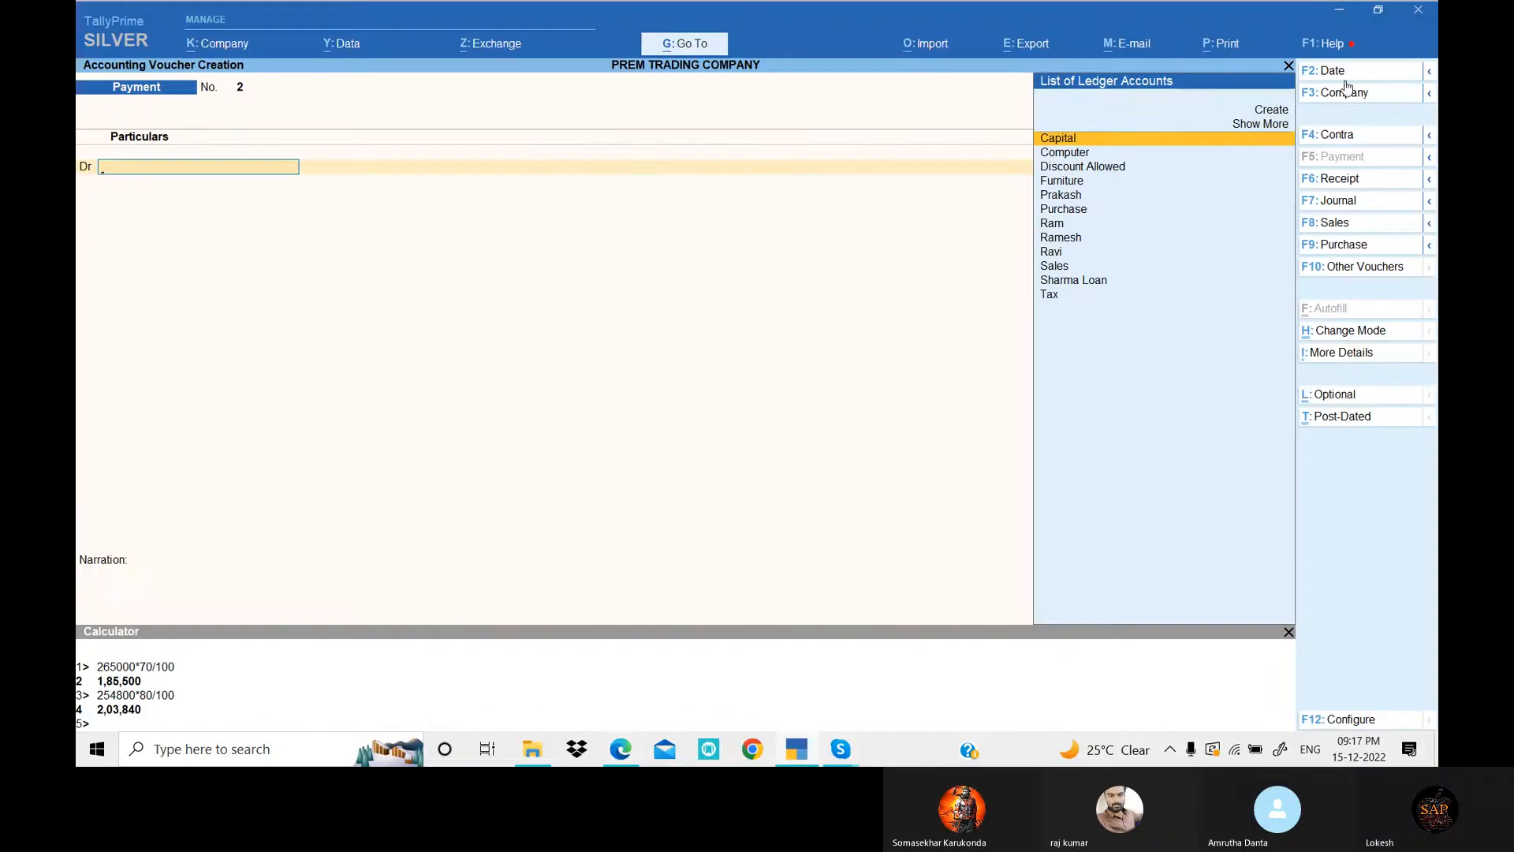
click(1339, 77)
text(9-8)
key(Return)
- Create a Salaries ledger under Indirect Expenses from within the Payment voucher's first debit line
key(Up)
key(Up)
key(Return)
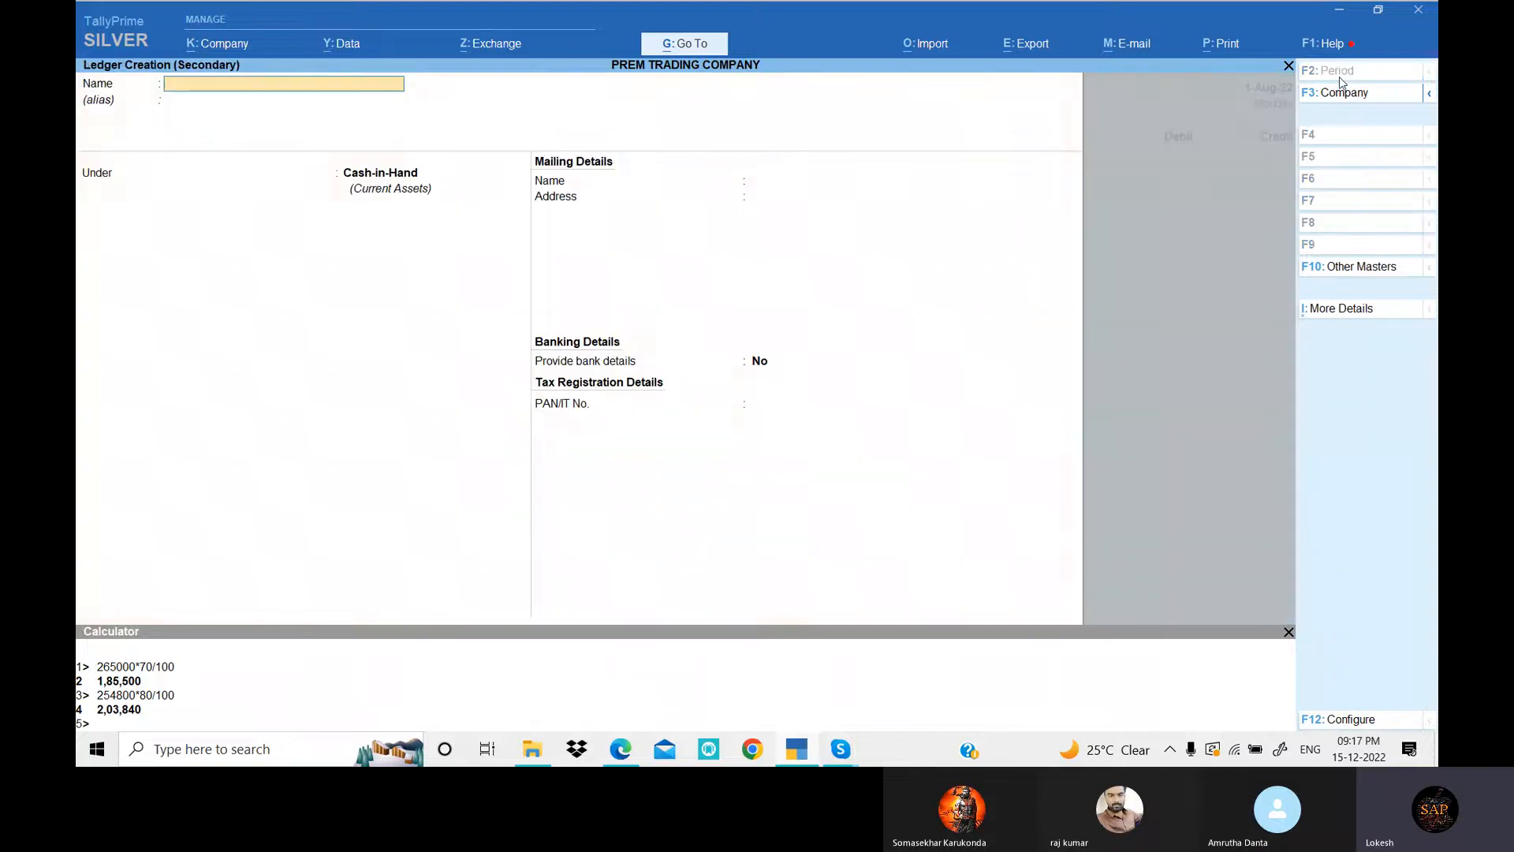
key(alt+Tab)
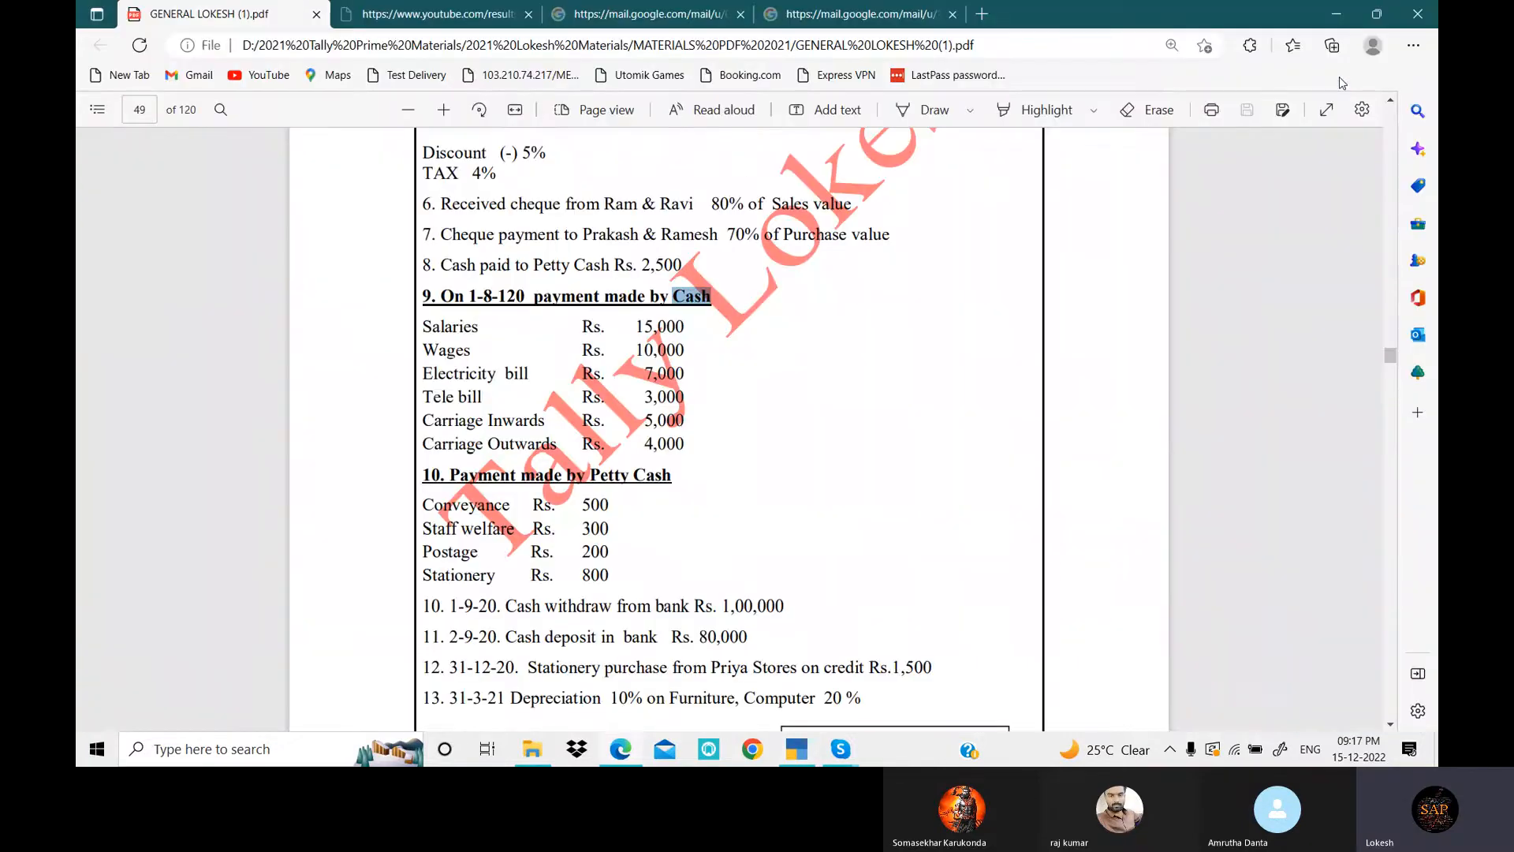
key(alt+Tab)
text(Salaries)
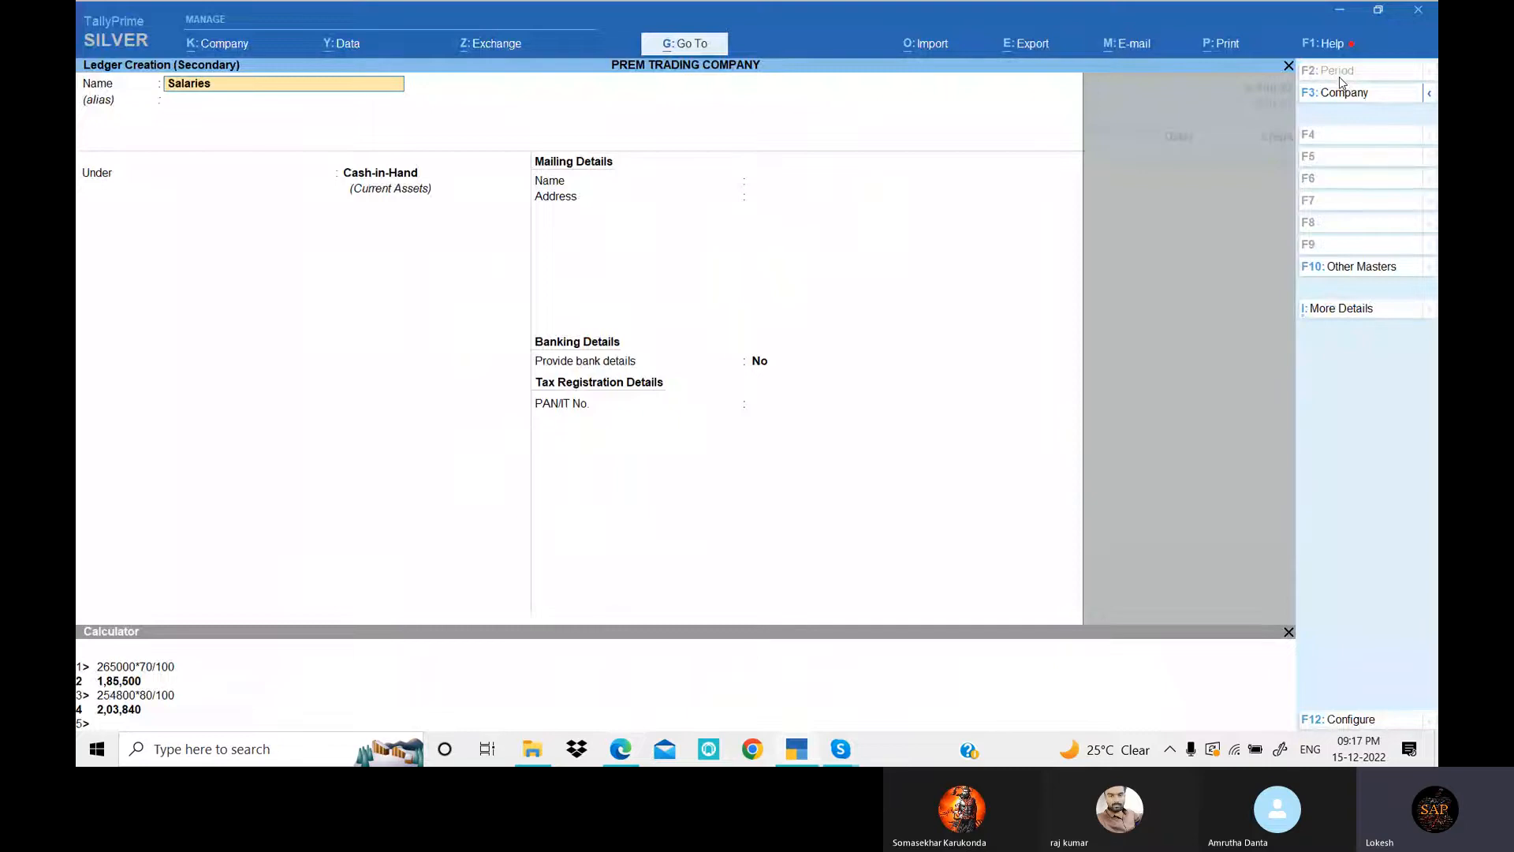
key(Return)
text(Ind)
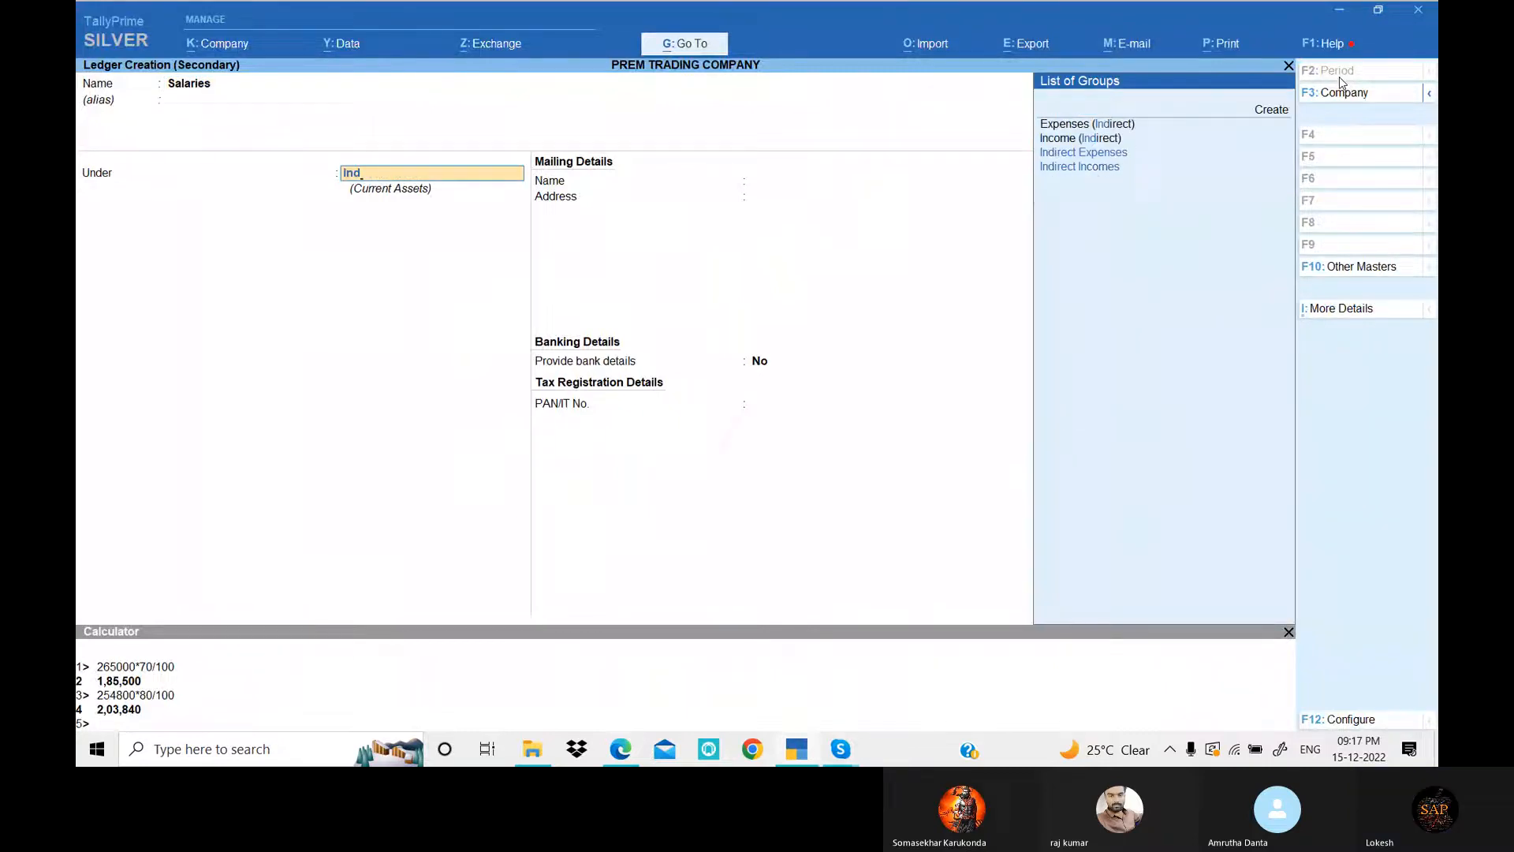
key(Return)
key(Return)
key(Return)
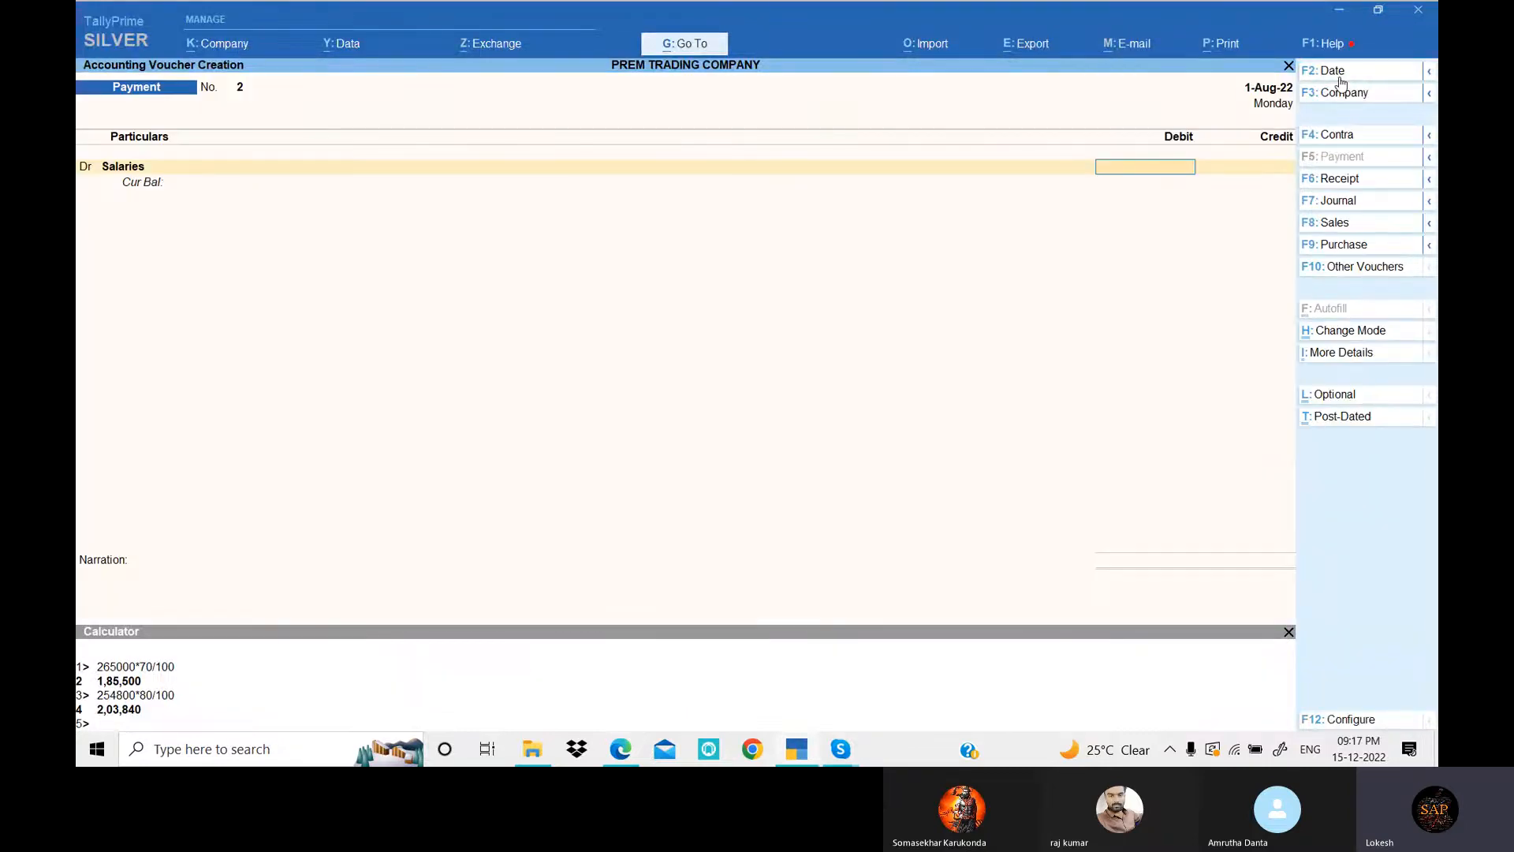
- Look up the salaries amount in the exercise PDF and debit Salaries with 15,000 in the Payment voucher
key(alt+Tab)
key(alt+Tab)
text(15,000)
key(Return)
- Add a second debit line, create a Wages ledger under Direct Expenses for it and debit it with 10,000
text(d)
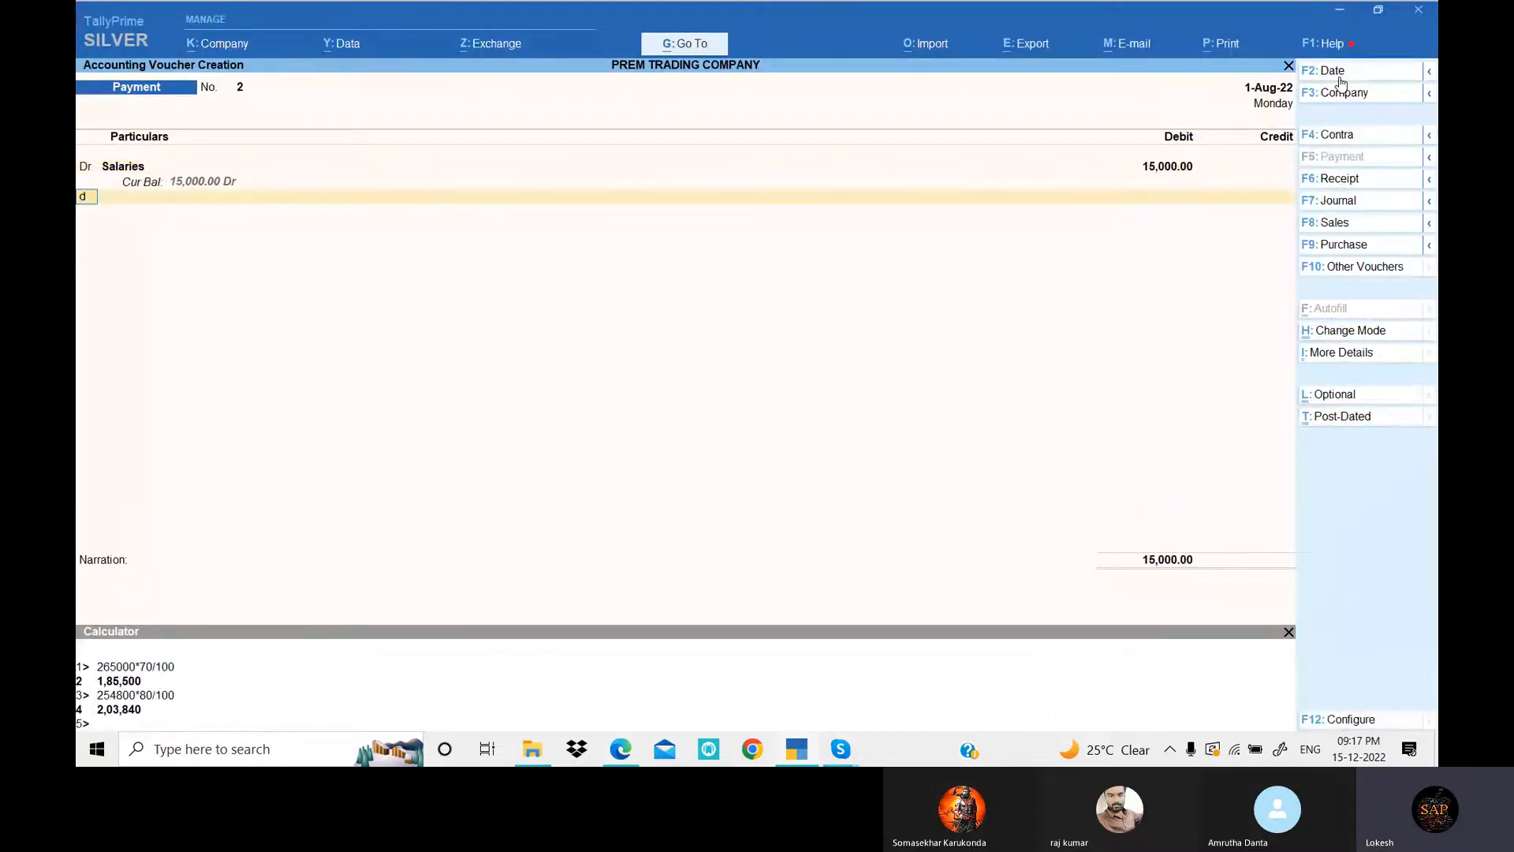
key(Return)
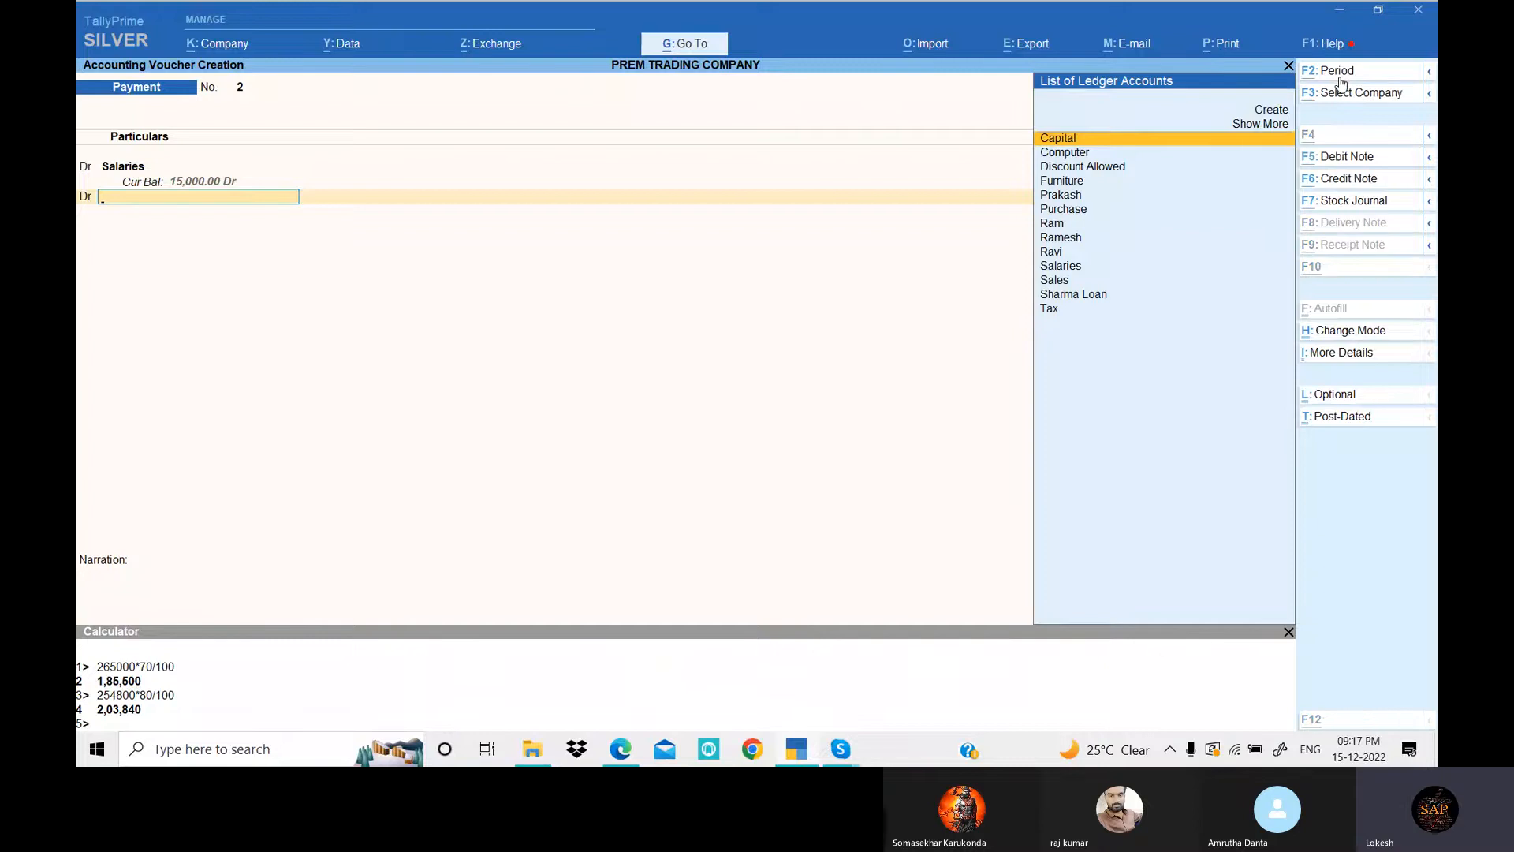
key(alt+c)
key(alt+Tab)
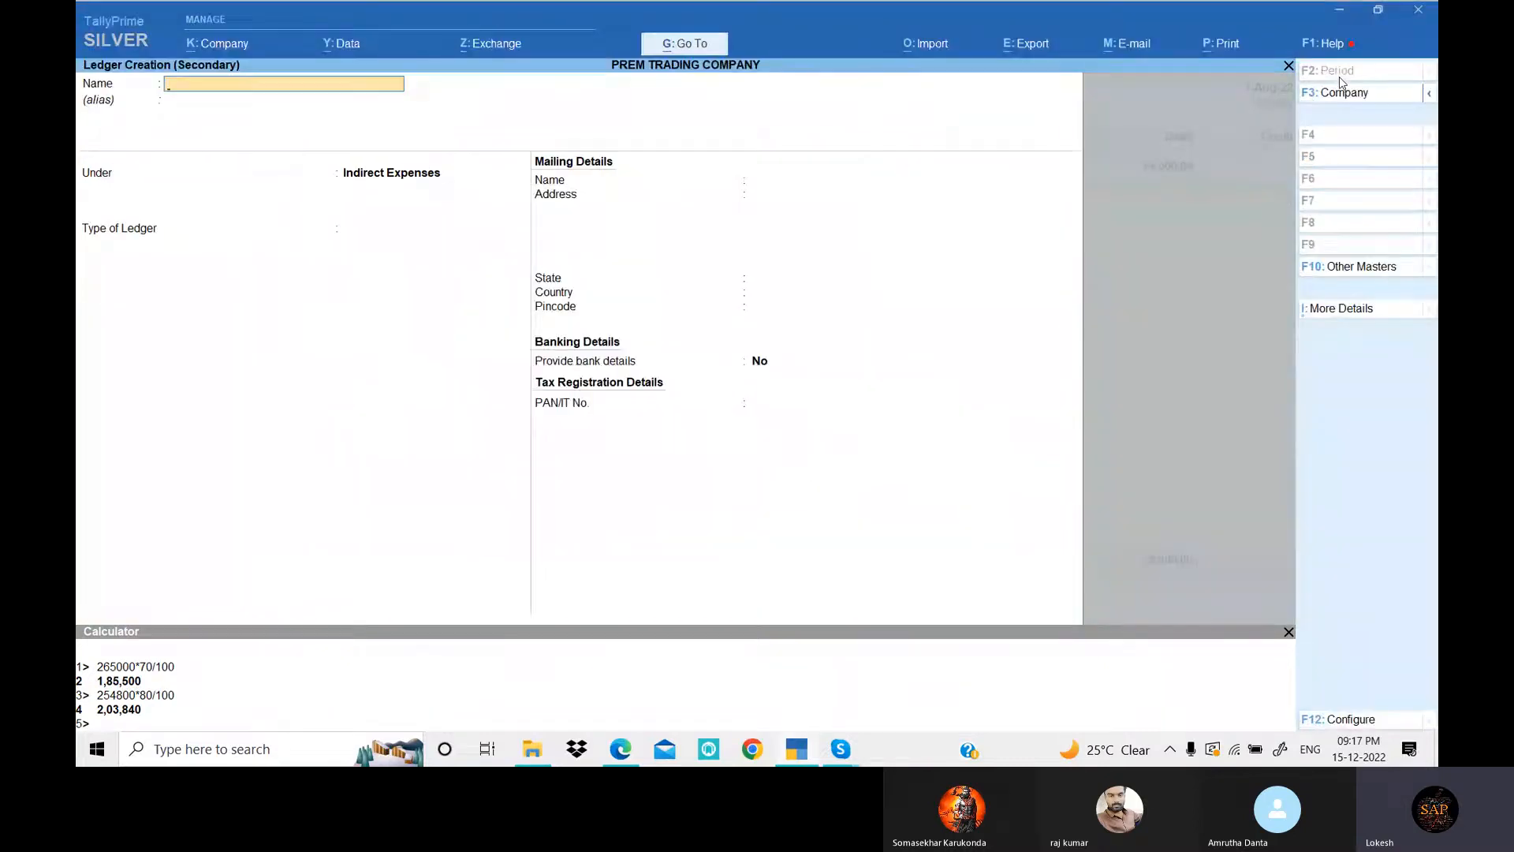
text(Wages)
key(Return)
text(Dir)
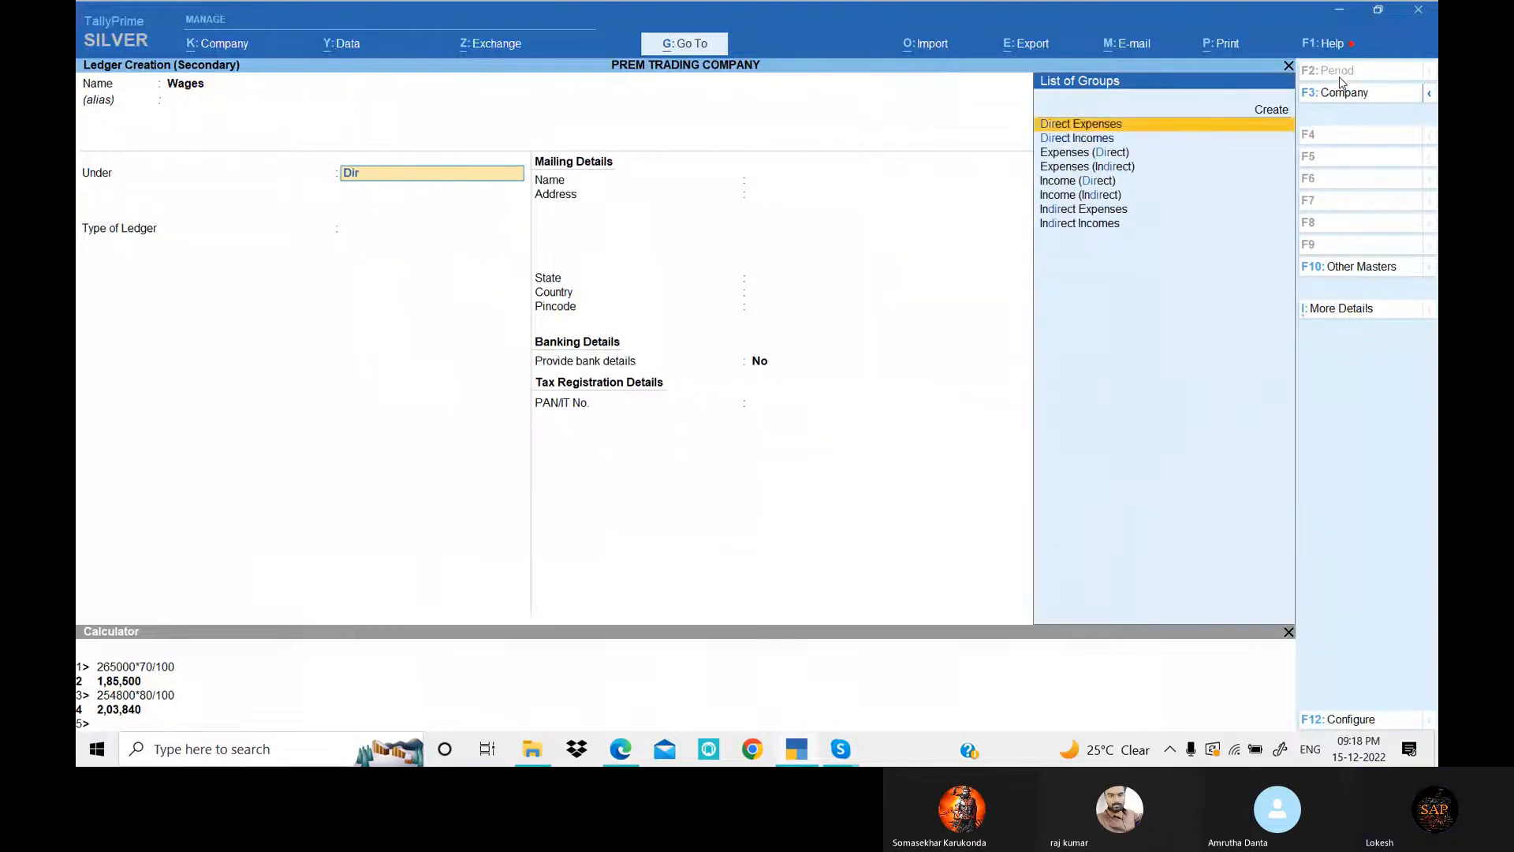
key(Return)
key(Return)
key(Return)
key(Return)
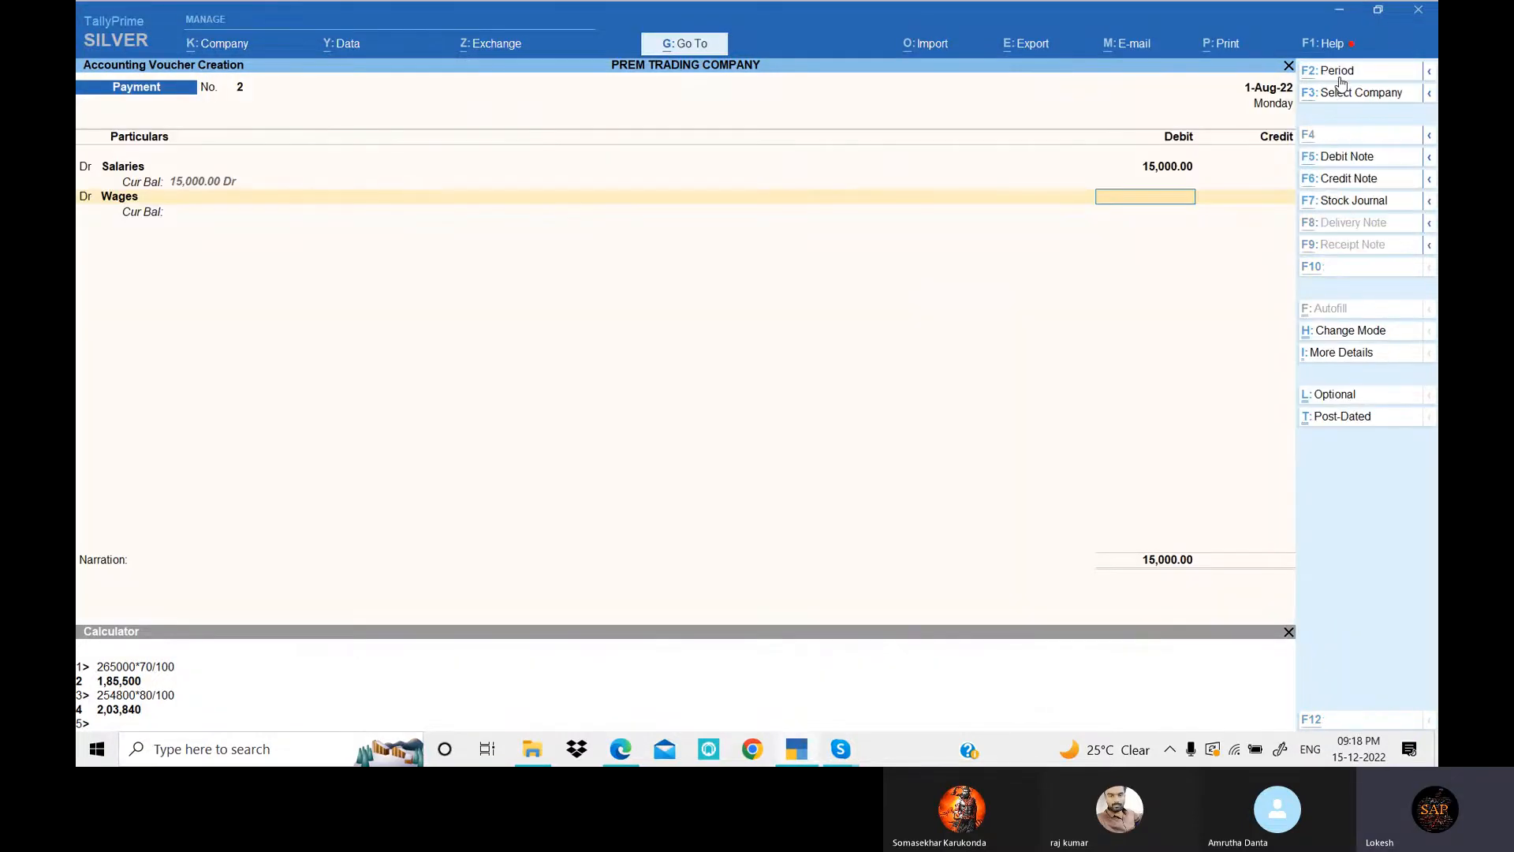
text(10000)
key(Return)
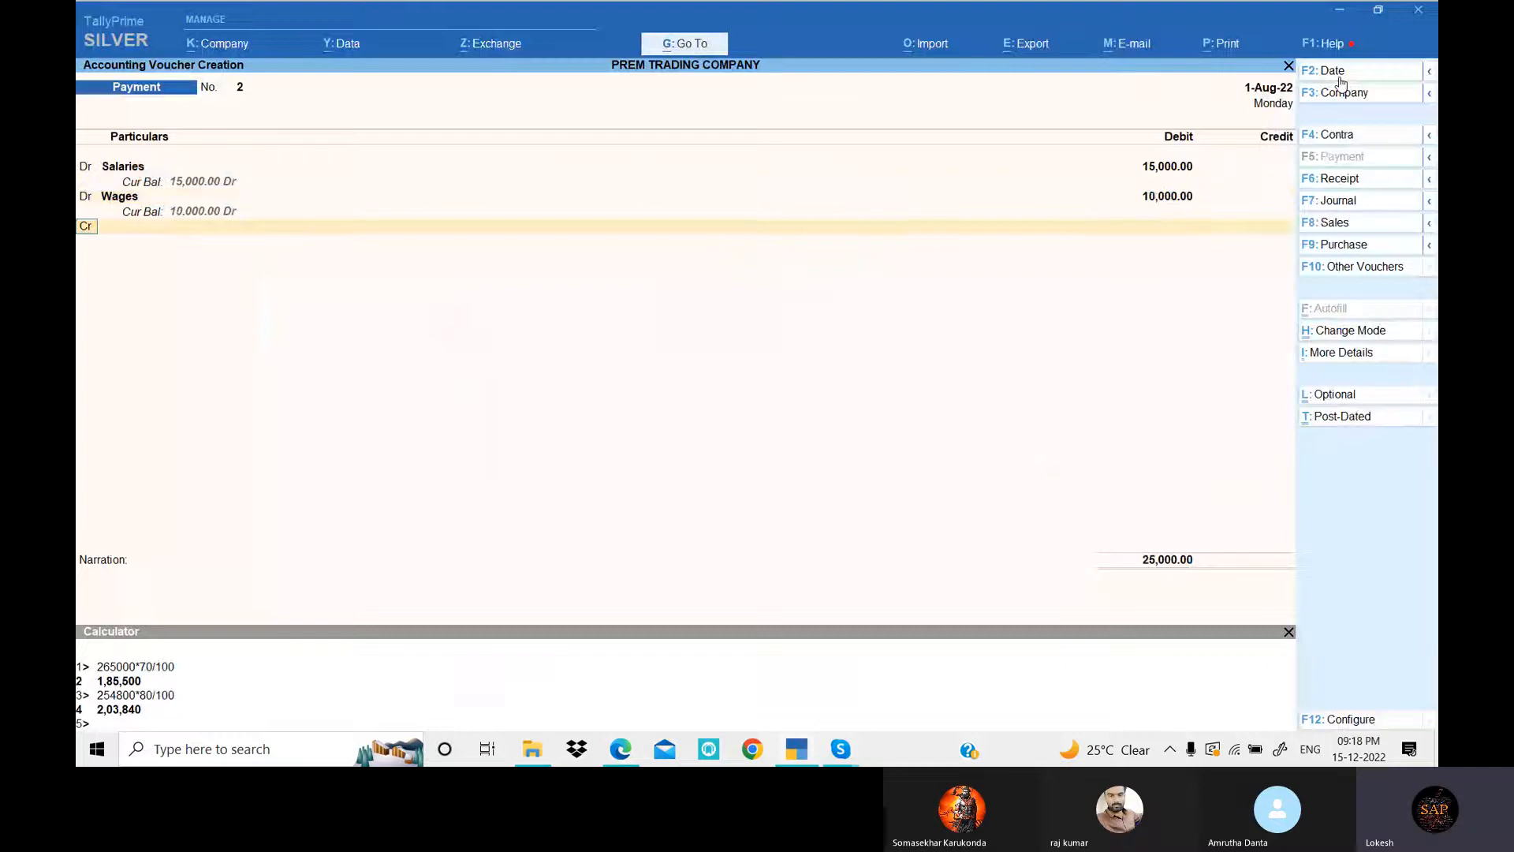
- Add a third debit line and create an Electricity Bill ledger under Indirect Expenses for it
text(d)
key(Return)
key(alt+c)
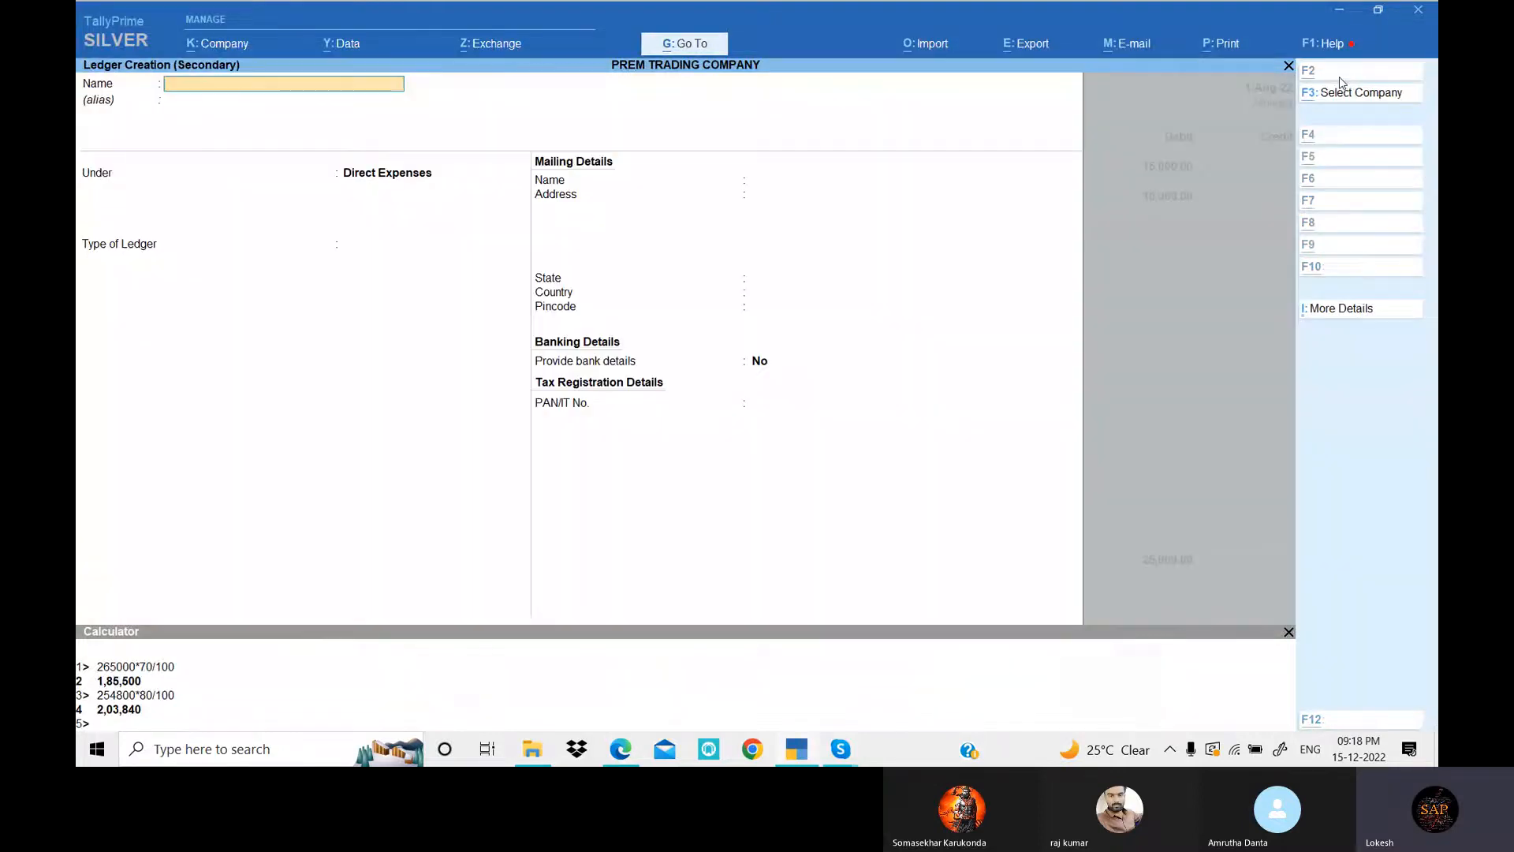
key(alt+Tab)
key(alt+Tab)
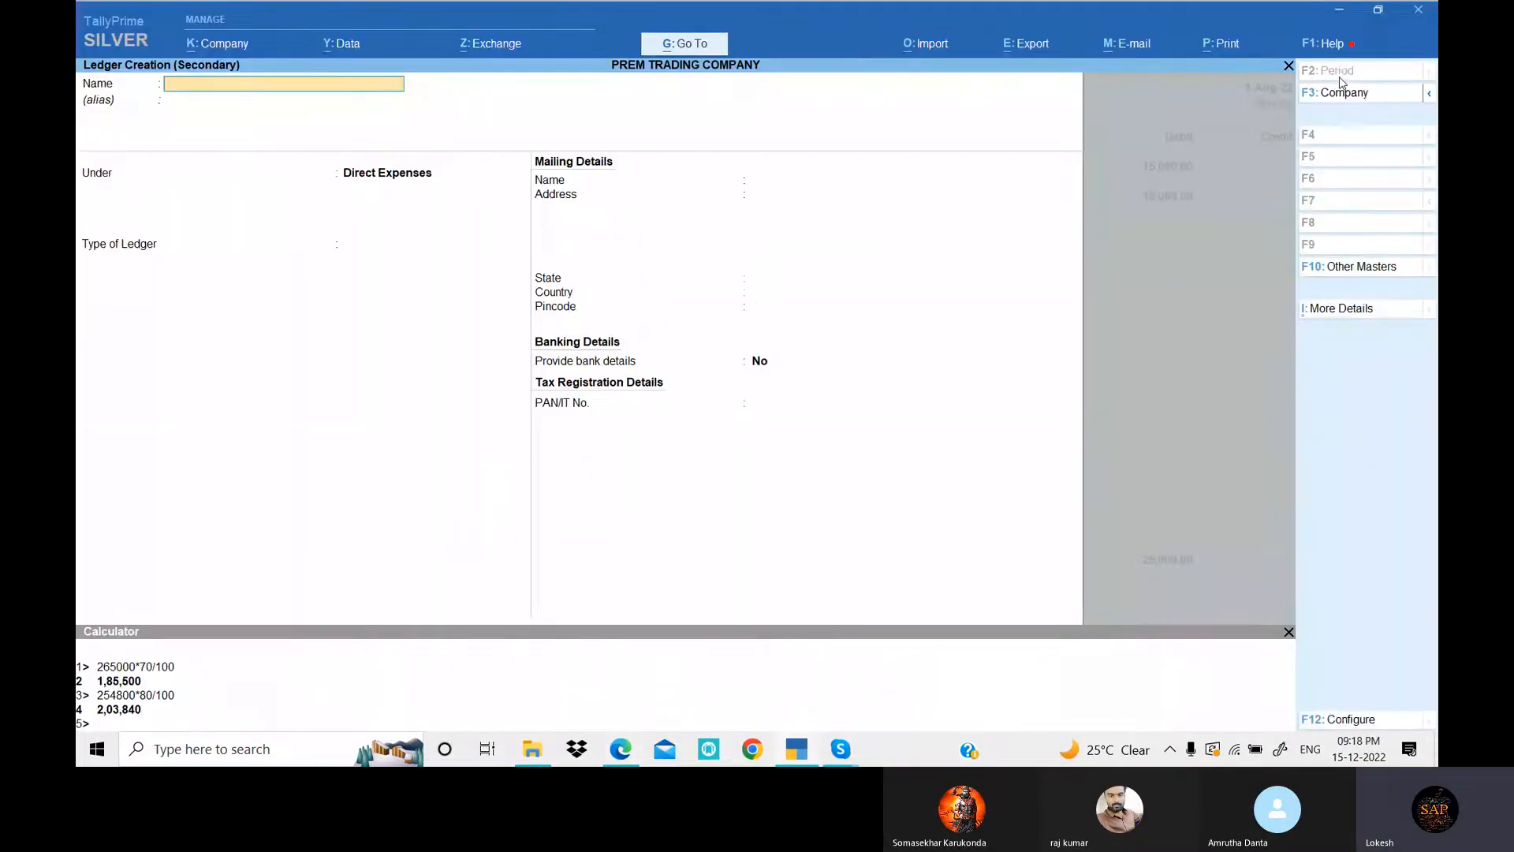
text(Elect)
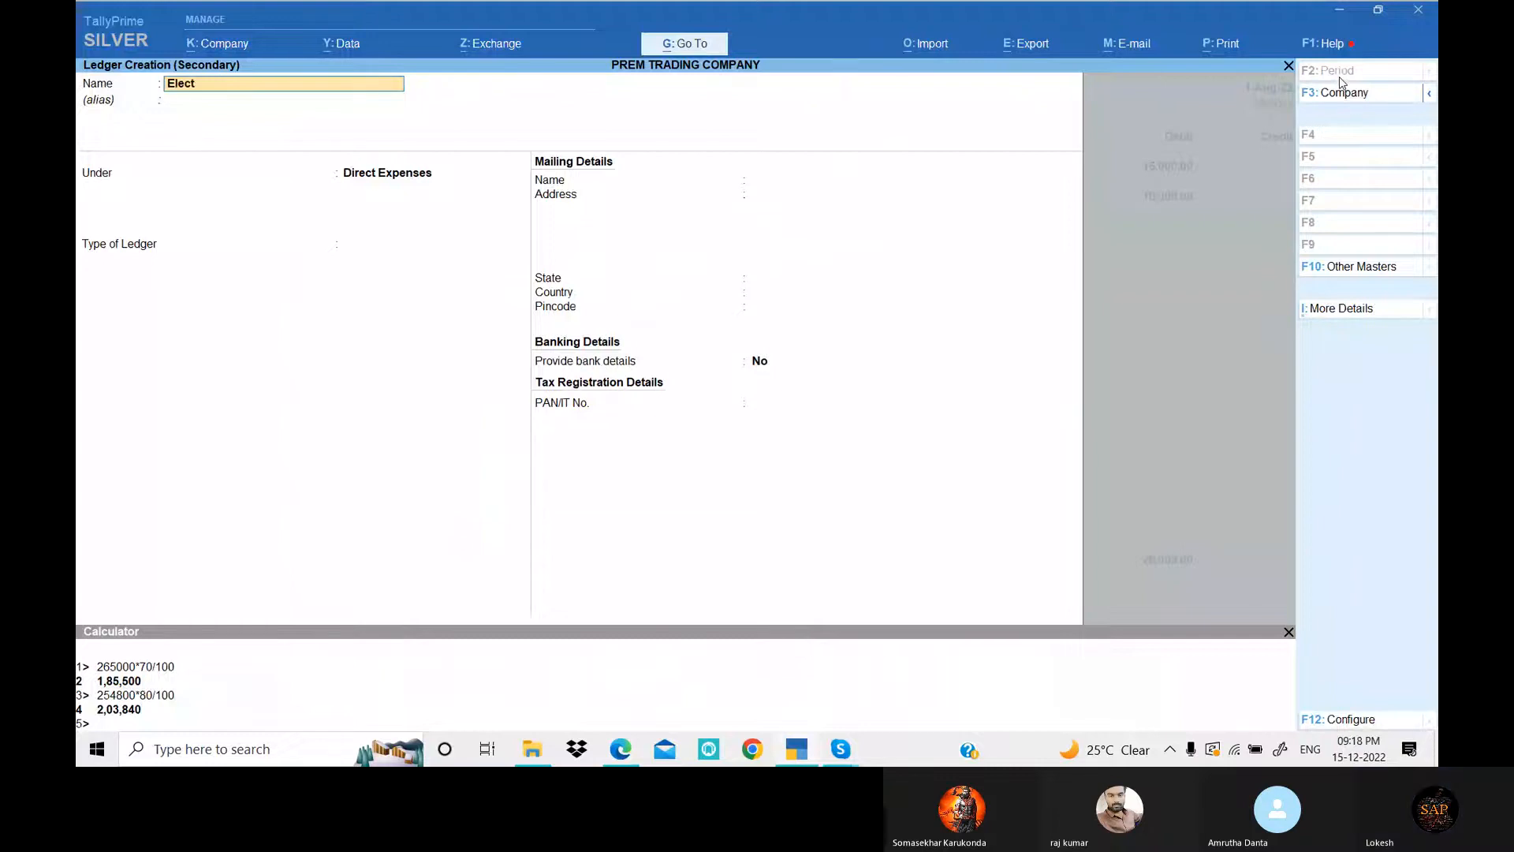
text(ricity Bill)
key(Return)
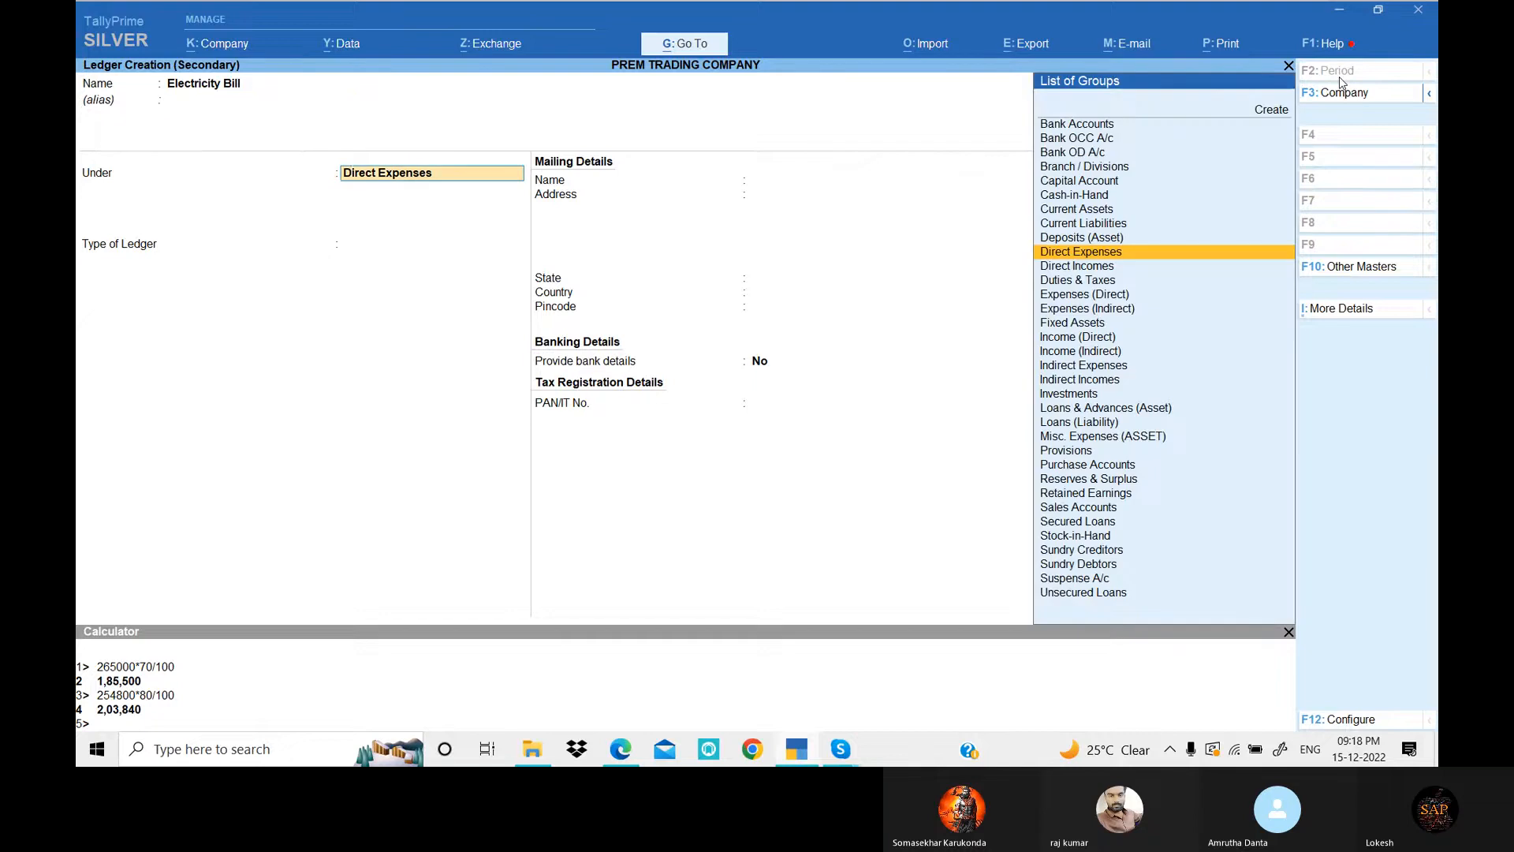
text(Ind)
key(Return)
key(Return)
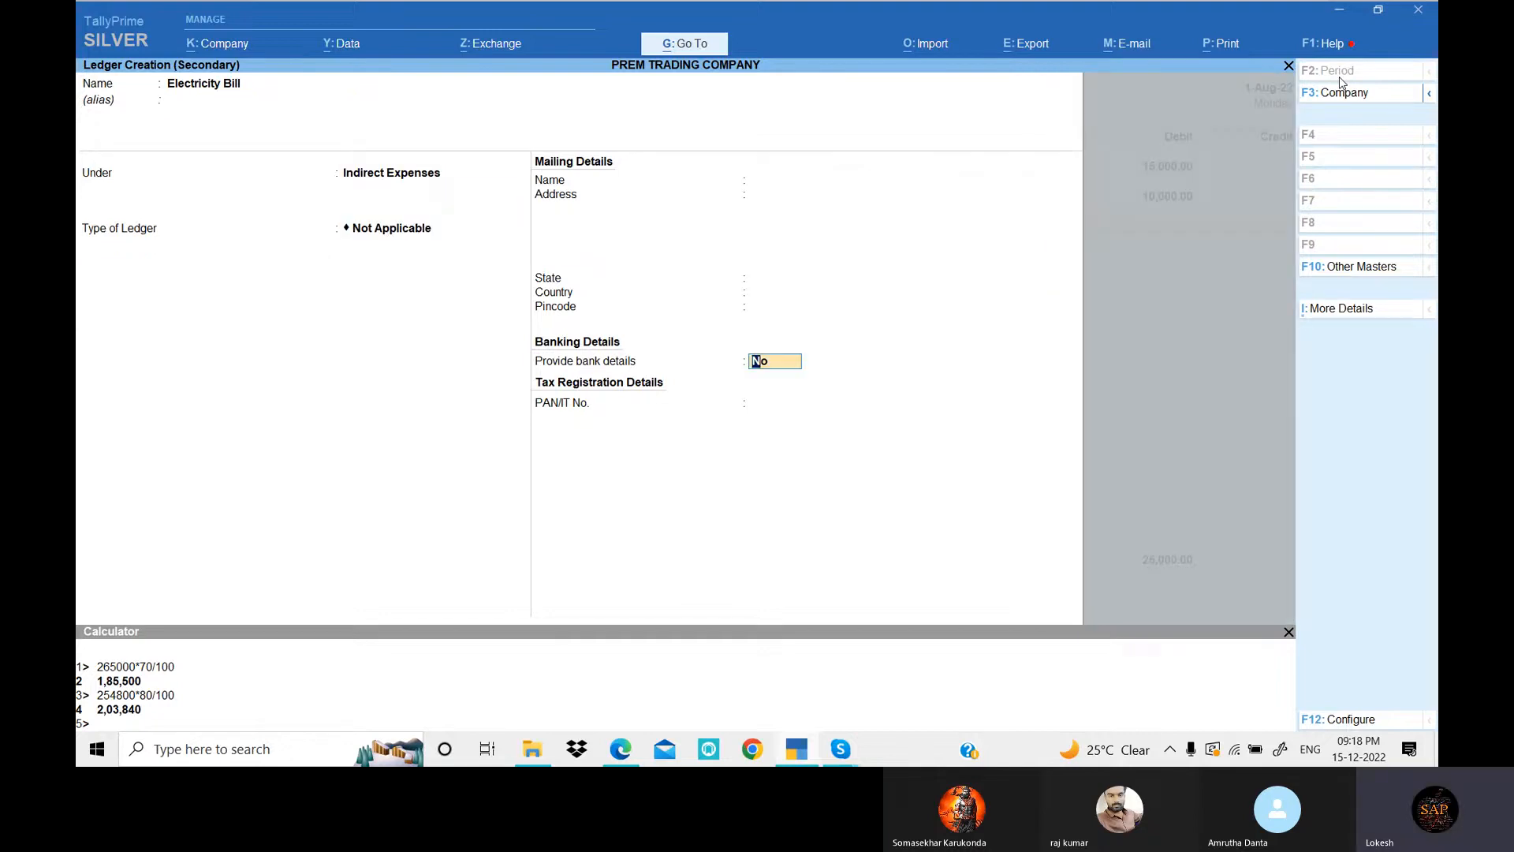
key(Return)
key(y)
- Look up the electricity amount in the exercise PDF and debit Electricity Bill with 7,000
key(alt+Tab)
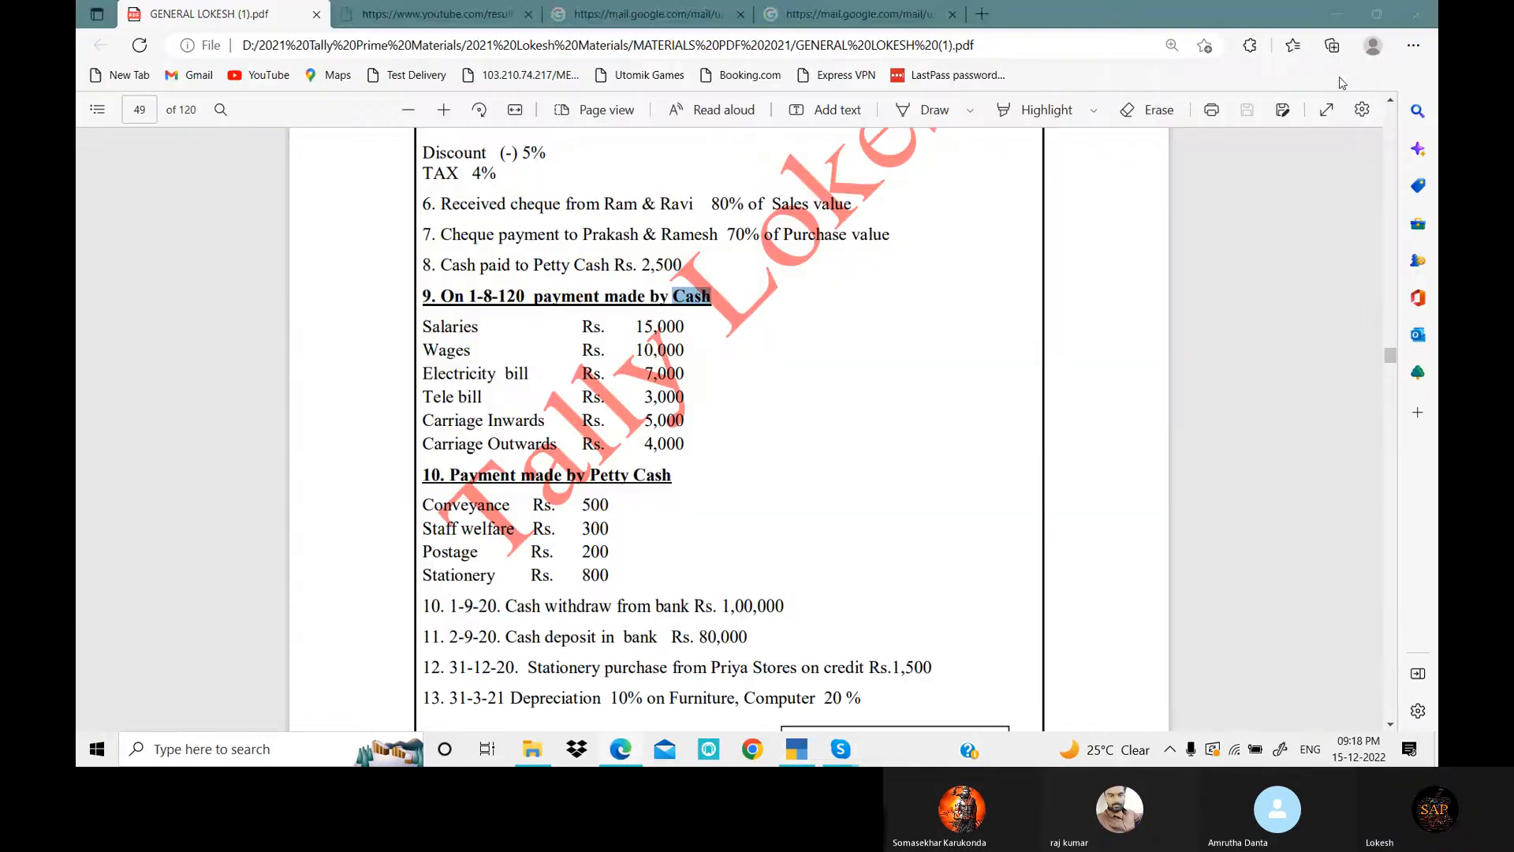
key(alt+Tab)
text(7000)
key(Return)
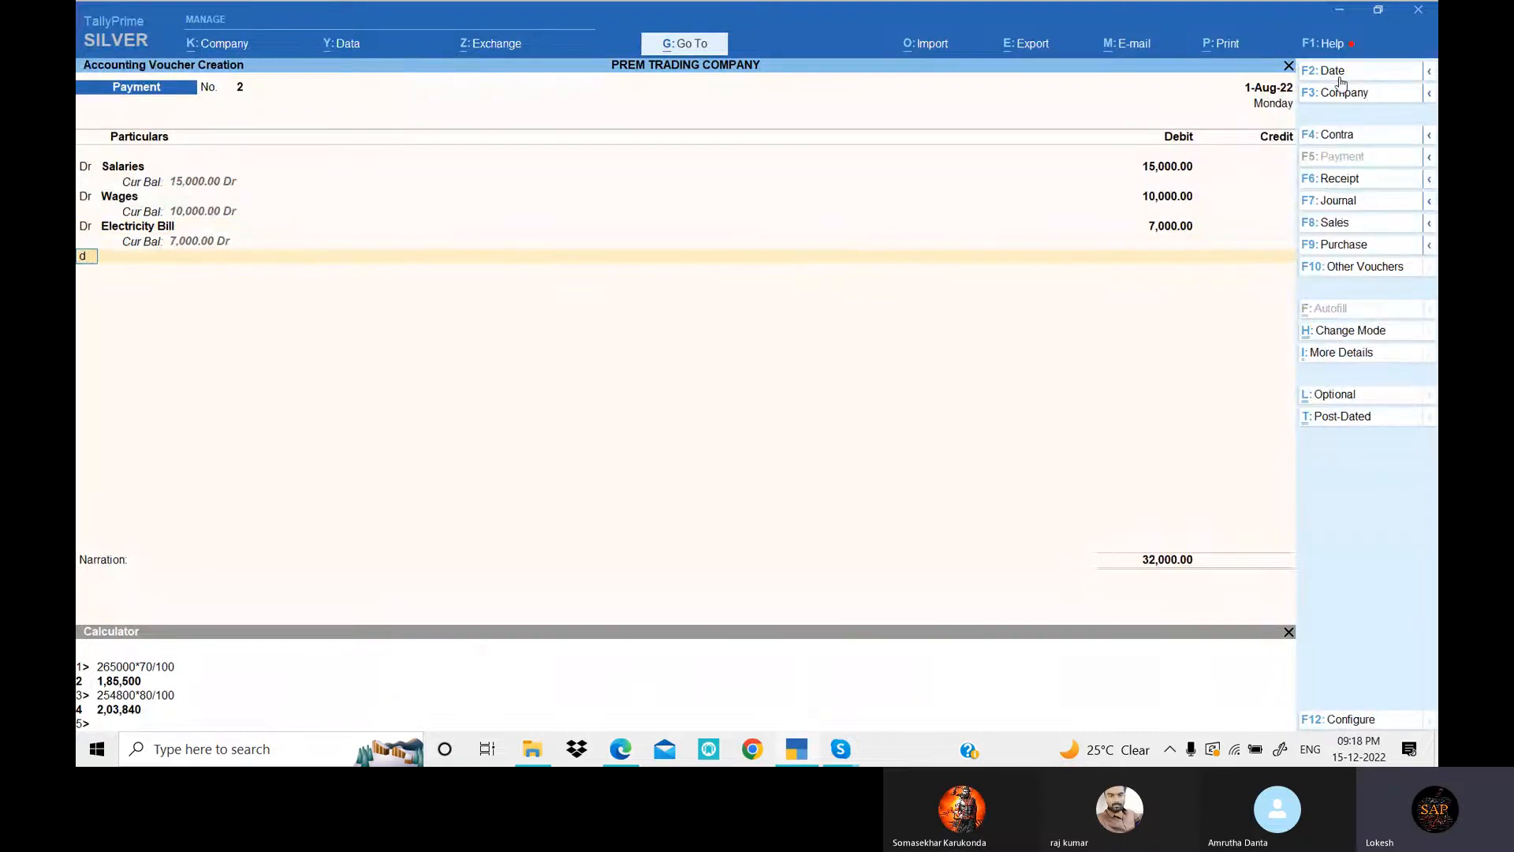
- Add a fourth debit line and create a Tele Bill ledger under Indirect Expenses with type of ledger Not Applicable
key(Return)
key(alt+c)
key(alt+Tab)
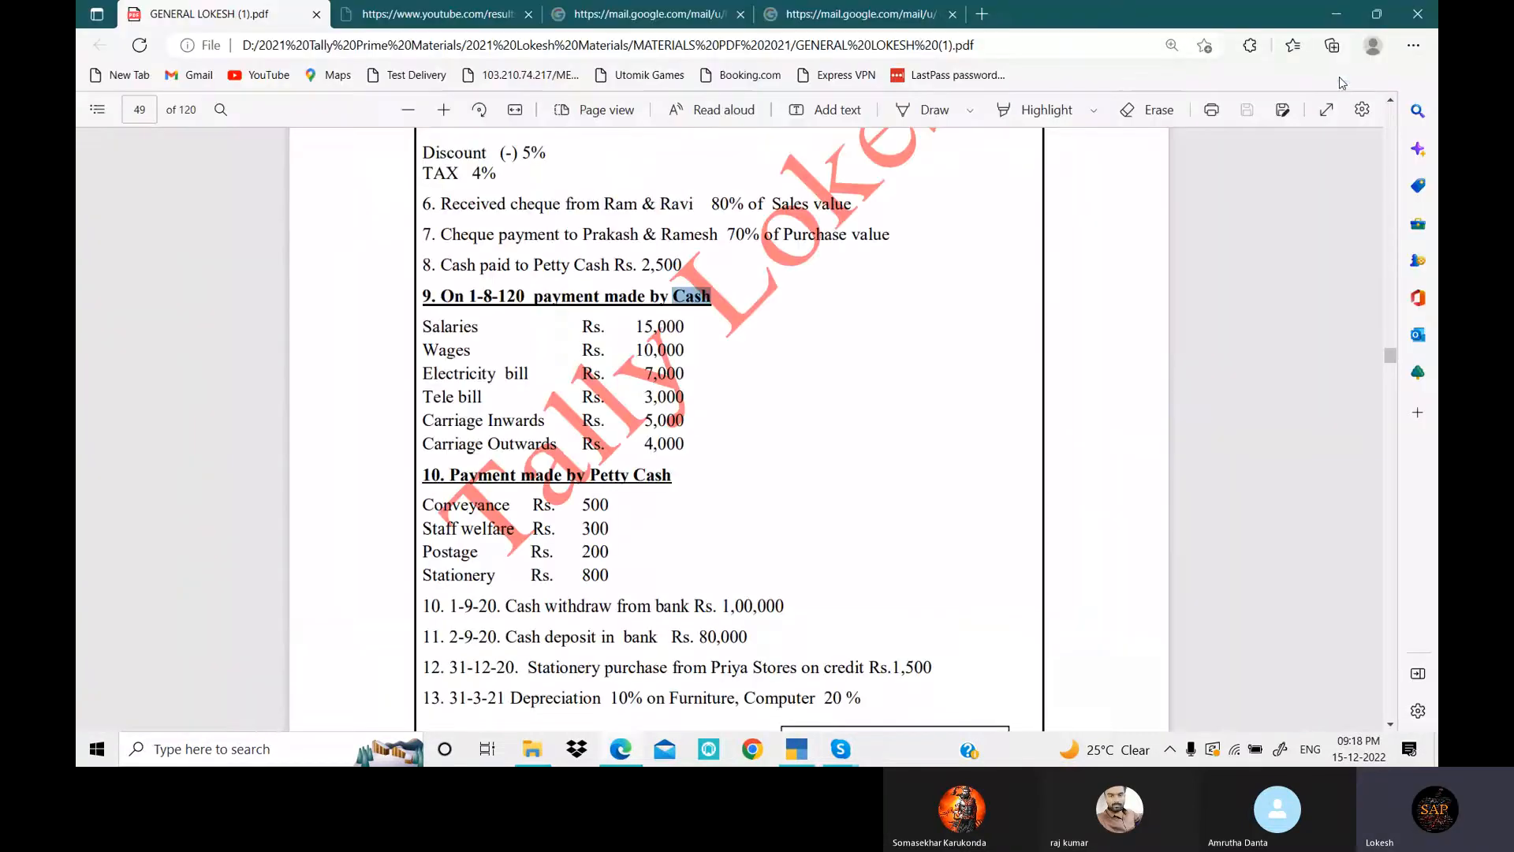
key(alt+Tab)
text(TELE)
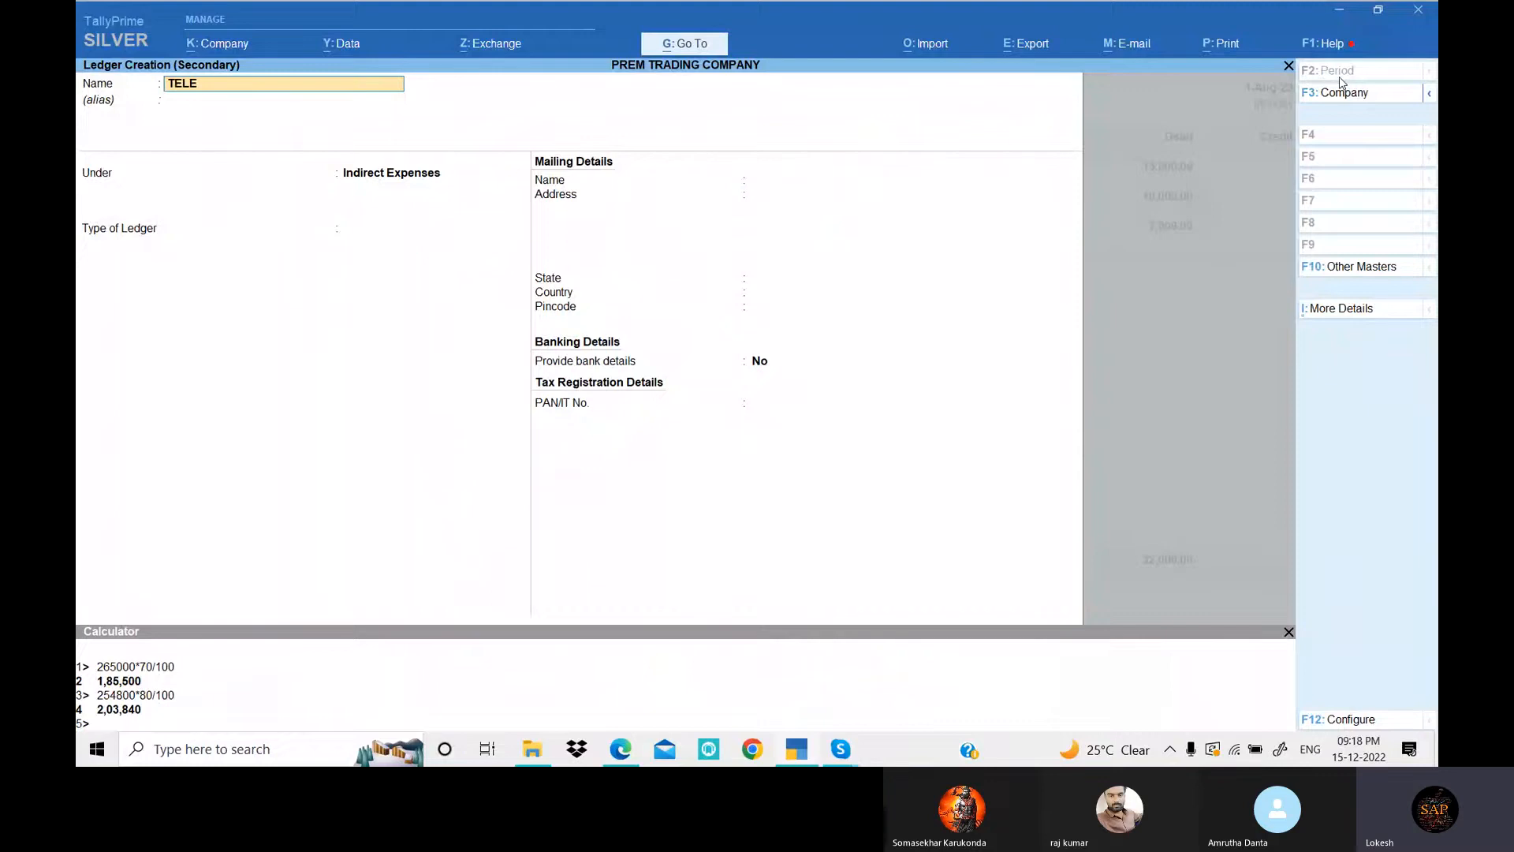
text(le Bil)
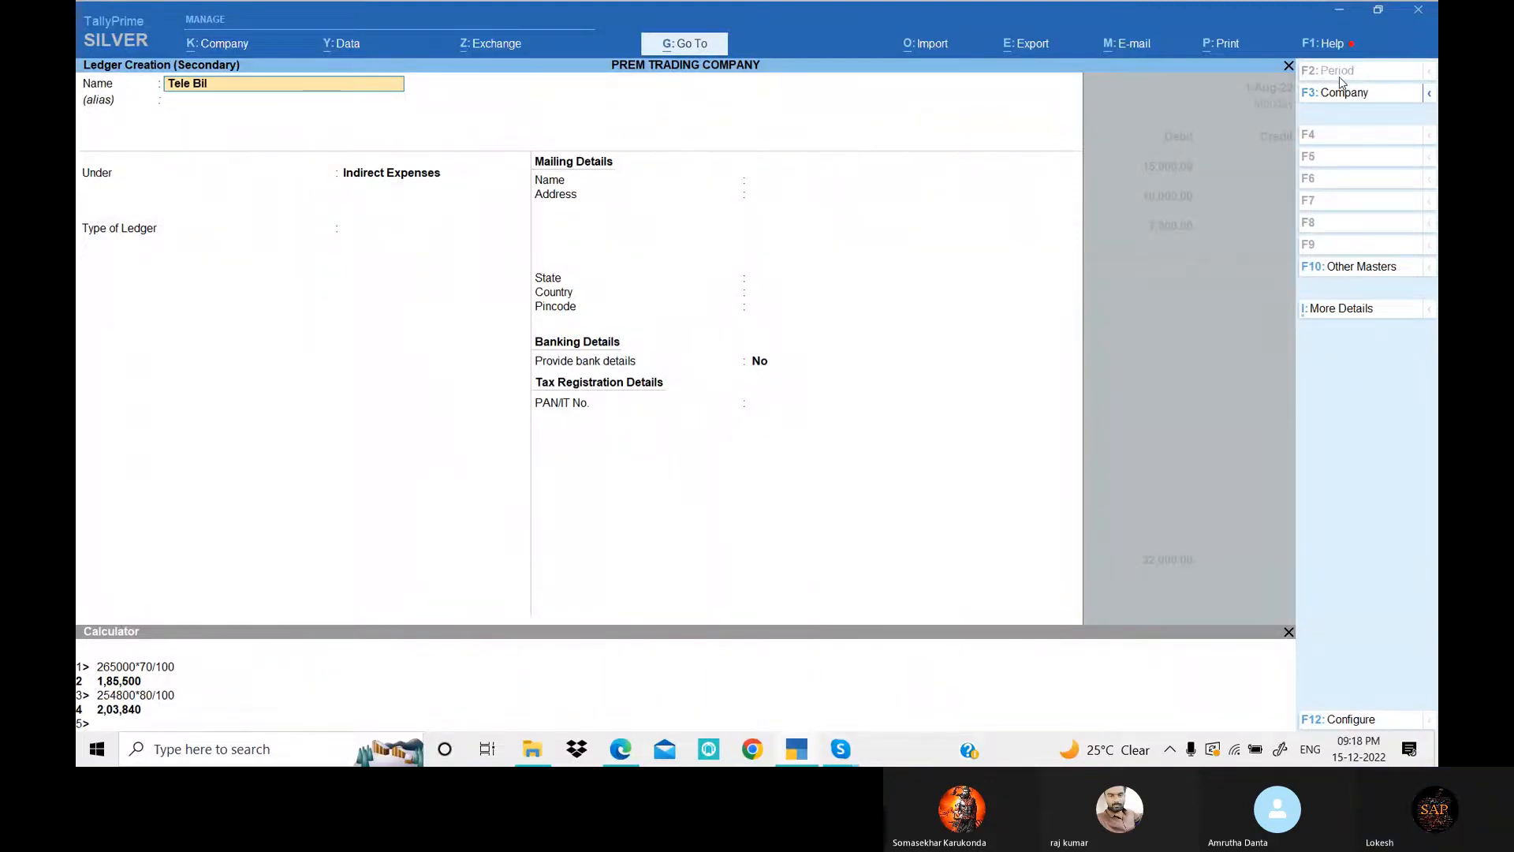
key(Return)
key(Return)
key(Return)
key(Return)
key(Return)
key(Return)
key(Return)
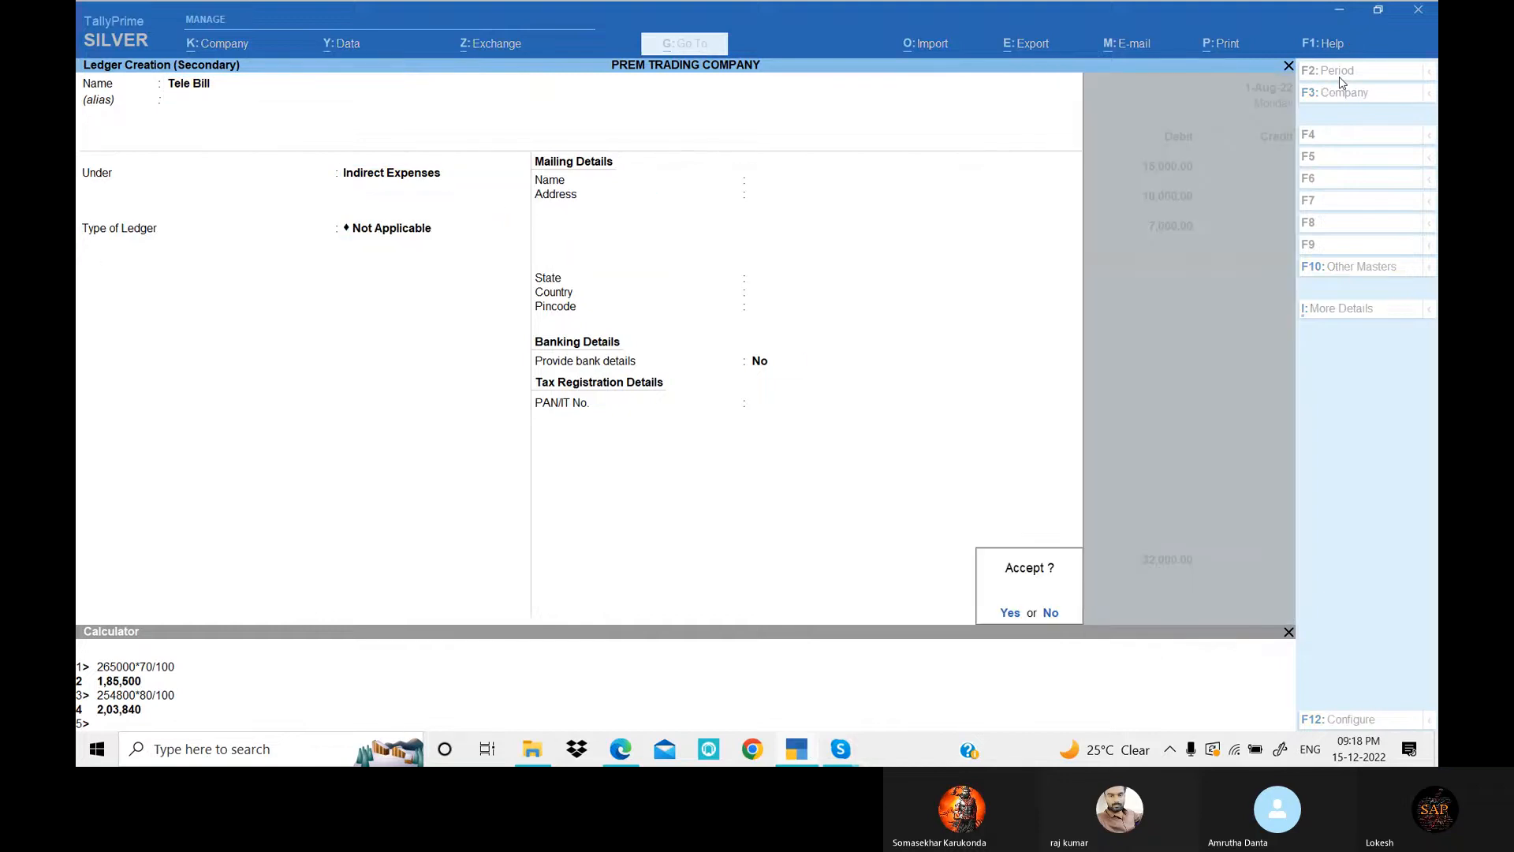
- Look up the telephone amount in the exercise PDF and debit Tele Bill with 3,000
key(alt+Tab)
key(alt+Tab)
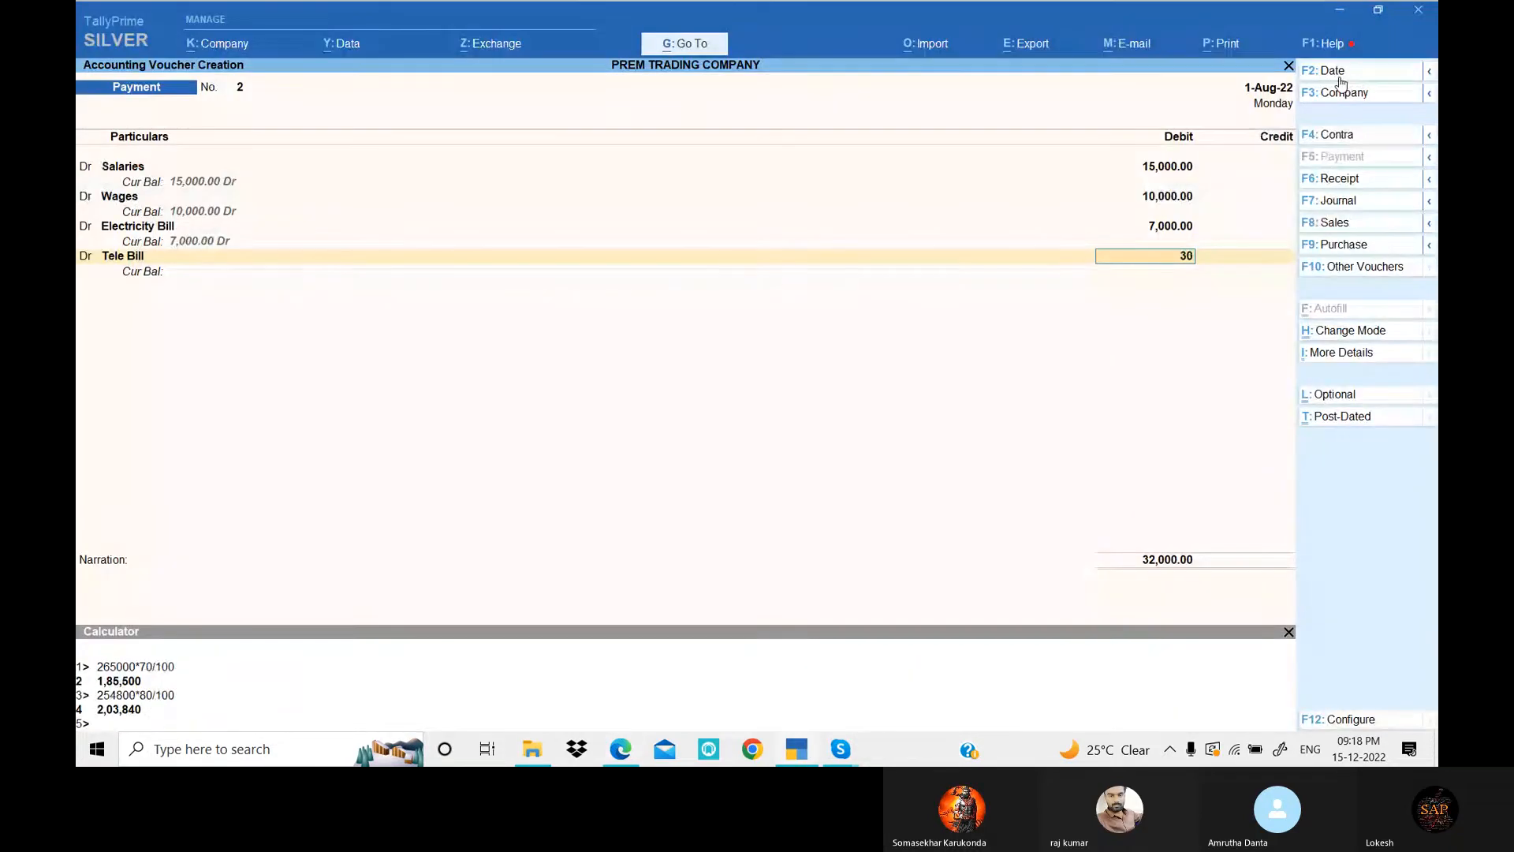
text(3000)
key(Return)
- Add a fifth debit line and create a Carriage Inwards ledger under Direct Expenses for it
key(Return)
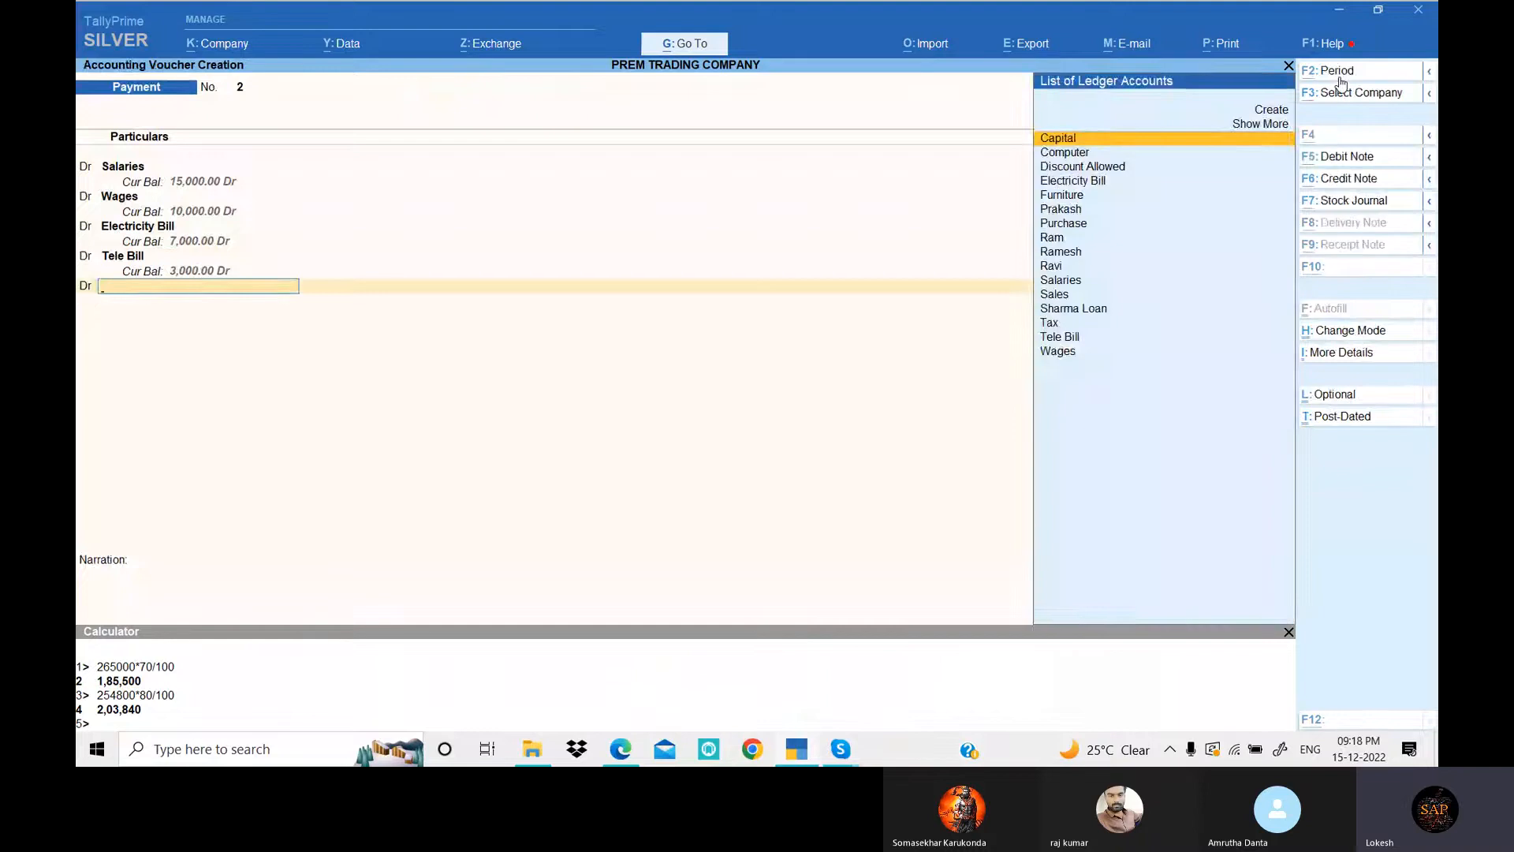
key(alt+c)
key(alt+Tab)
key(alt+Tab)
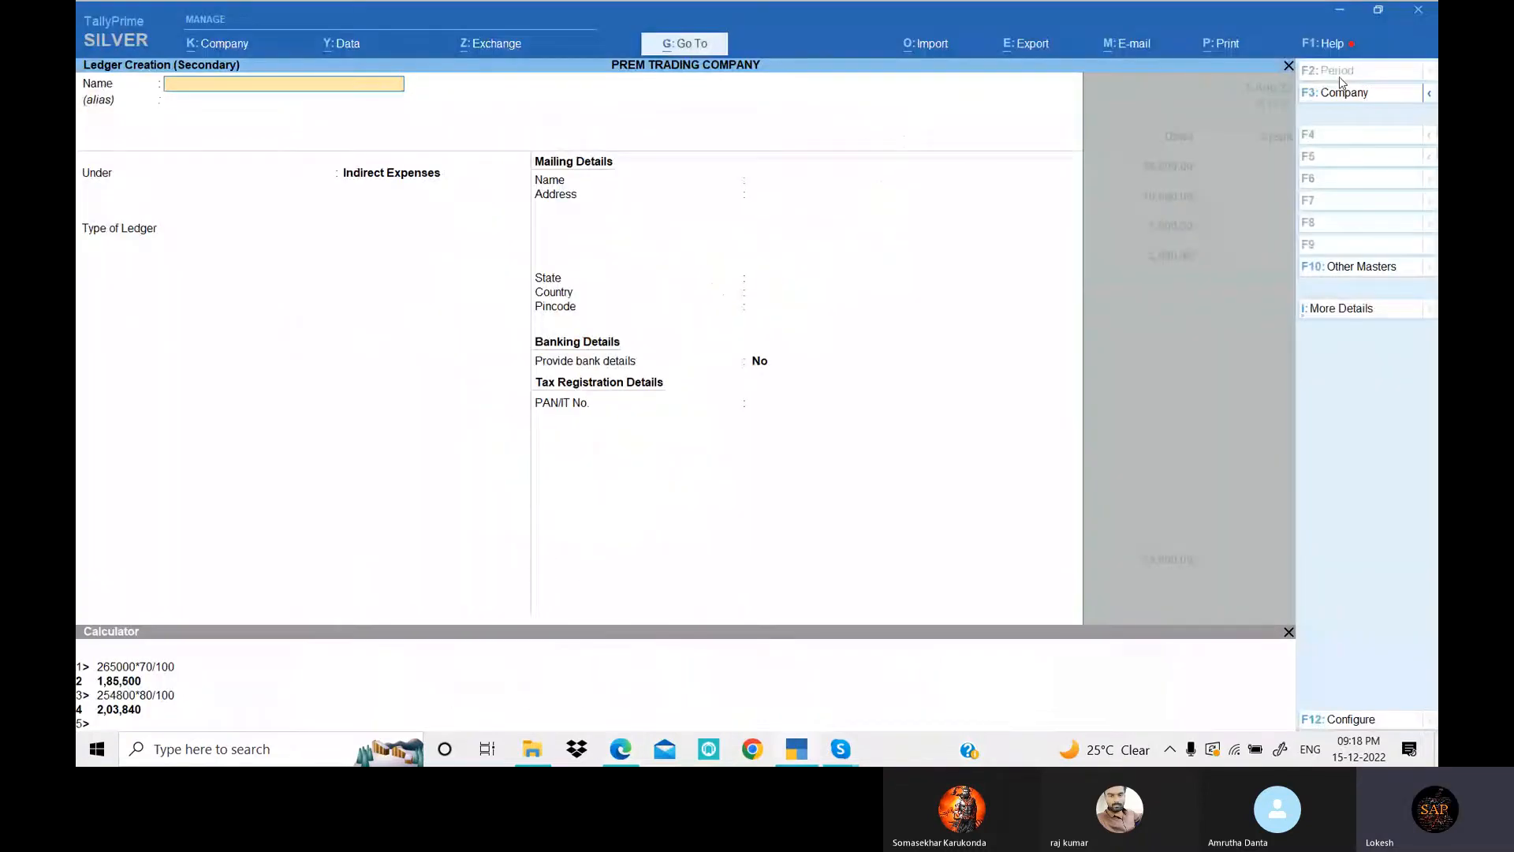
text(Carriage i)
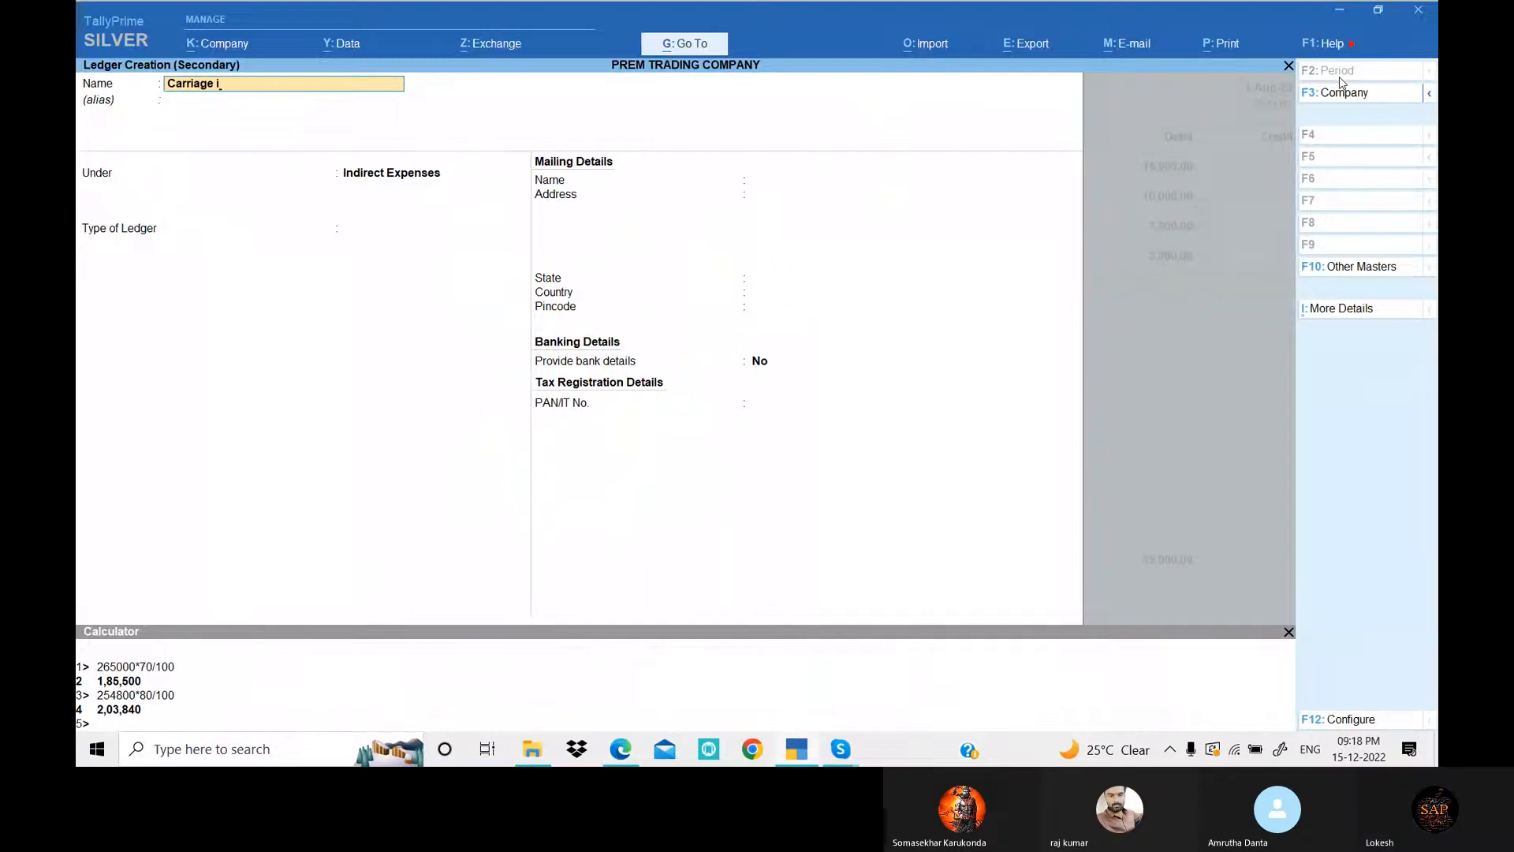
key(BackSpace)
text(INW)
key(BackSpace)
key(BackSpace)
text(Inw)
key(Return)
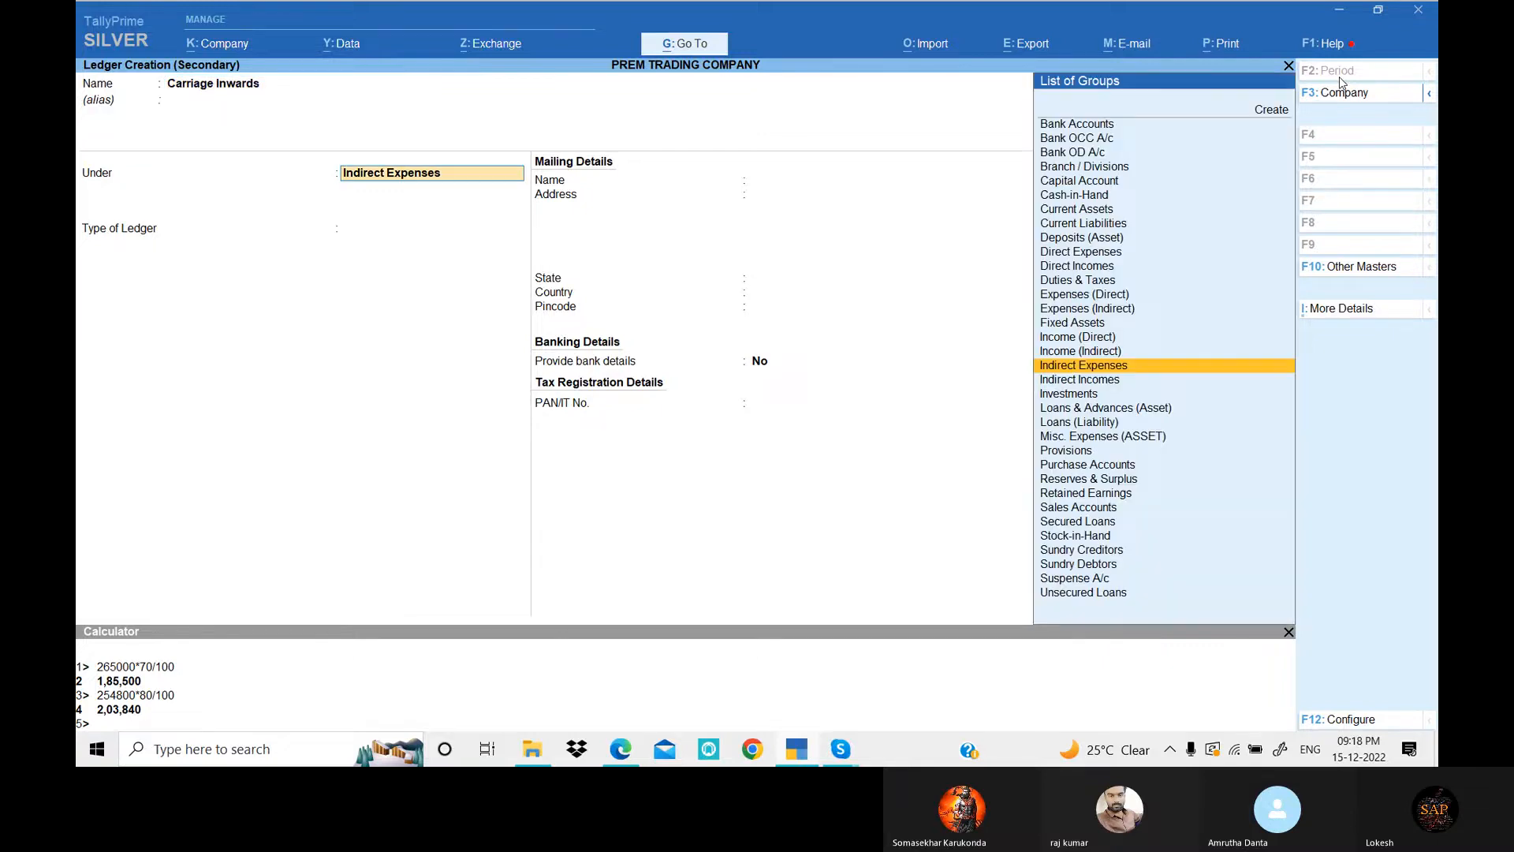
text(dir)
key(Return)
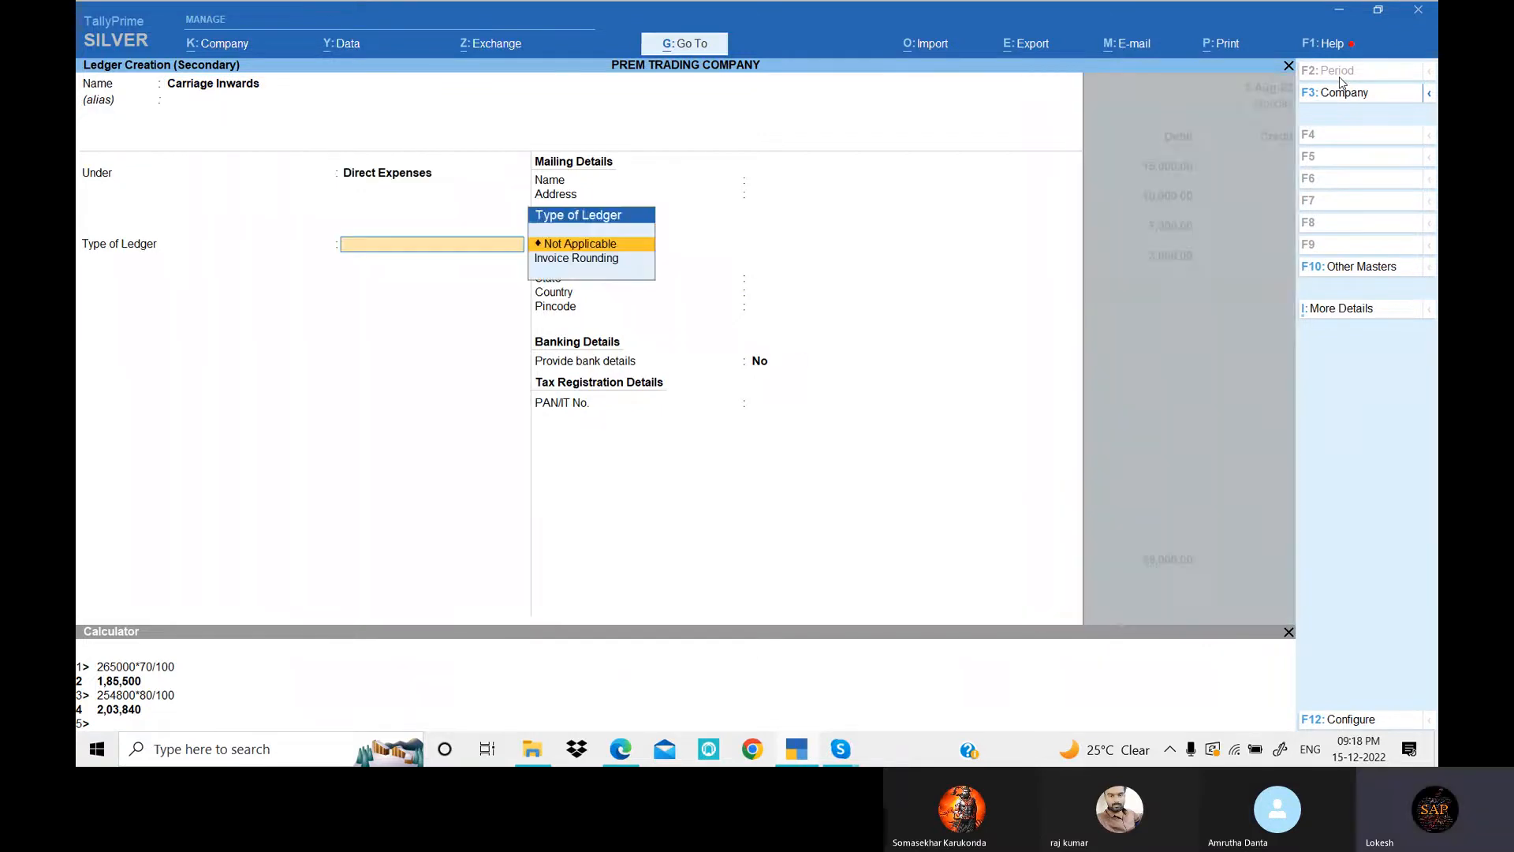
key(Return)
key(Return)
- Look up the carriage inwards amount in the exercise PDF and debit Carriage Inwards with 5,000
key(alt+Tab)
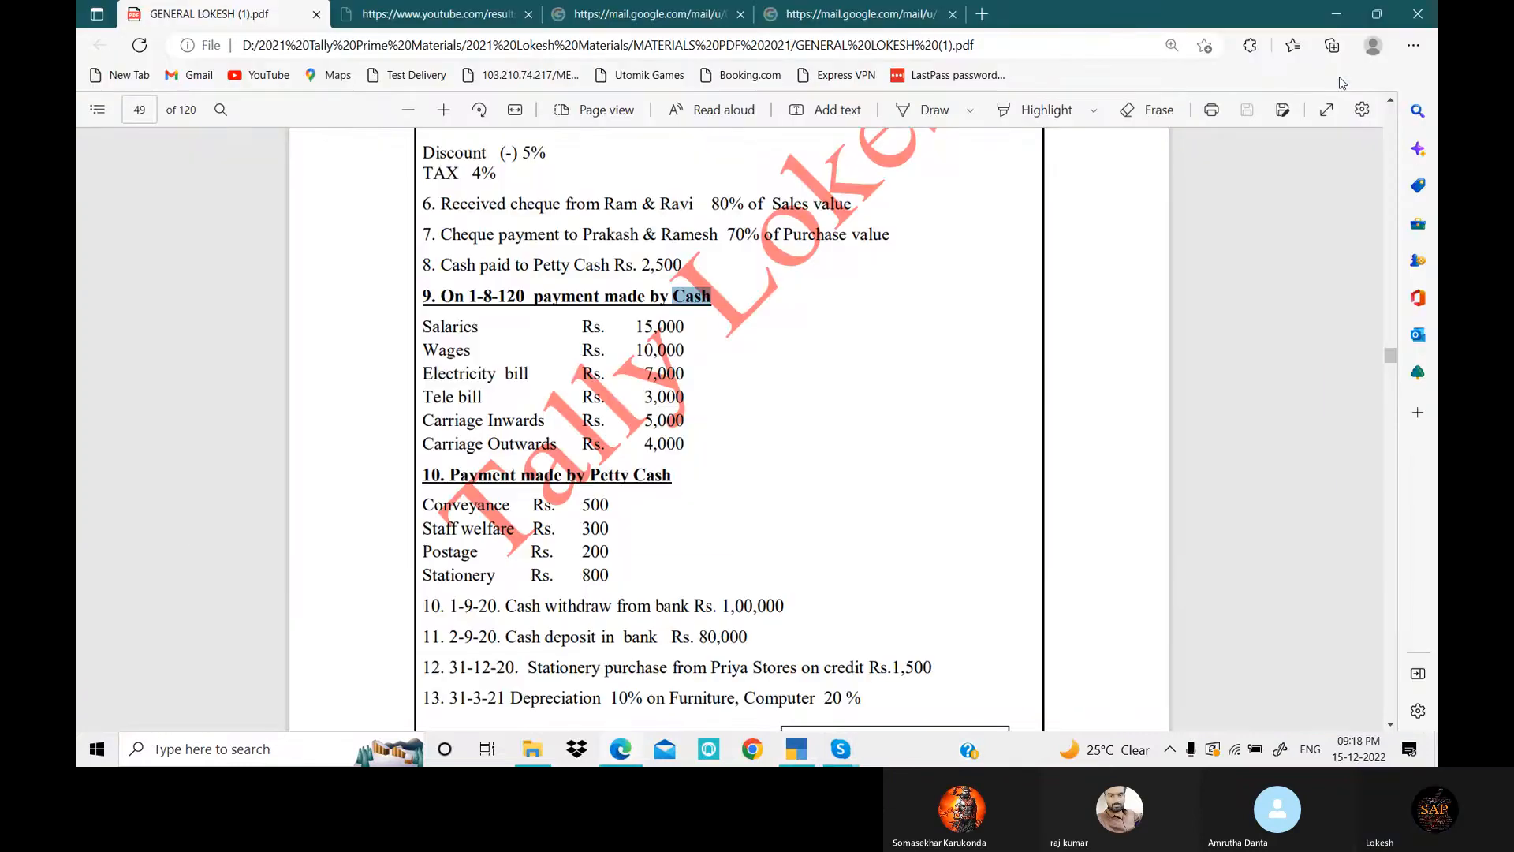
key(alt+Tab)
text(5000)
key(Return)
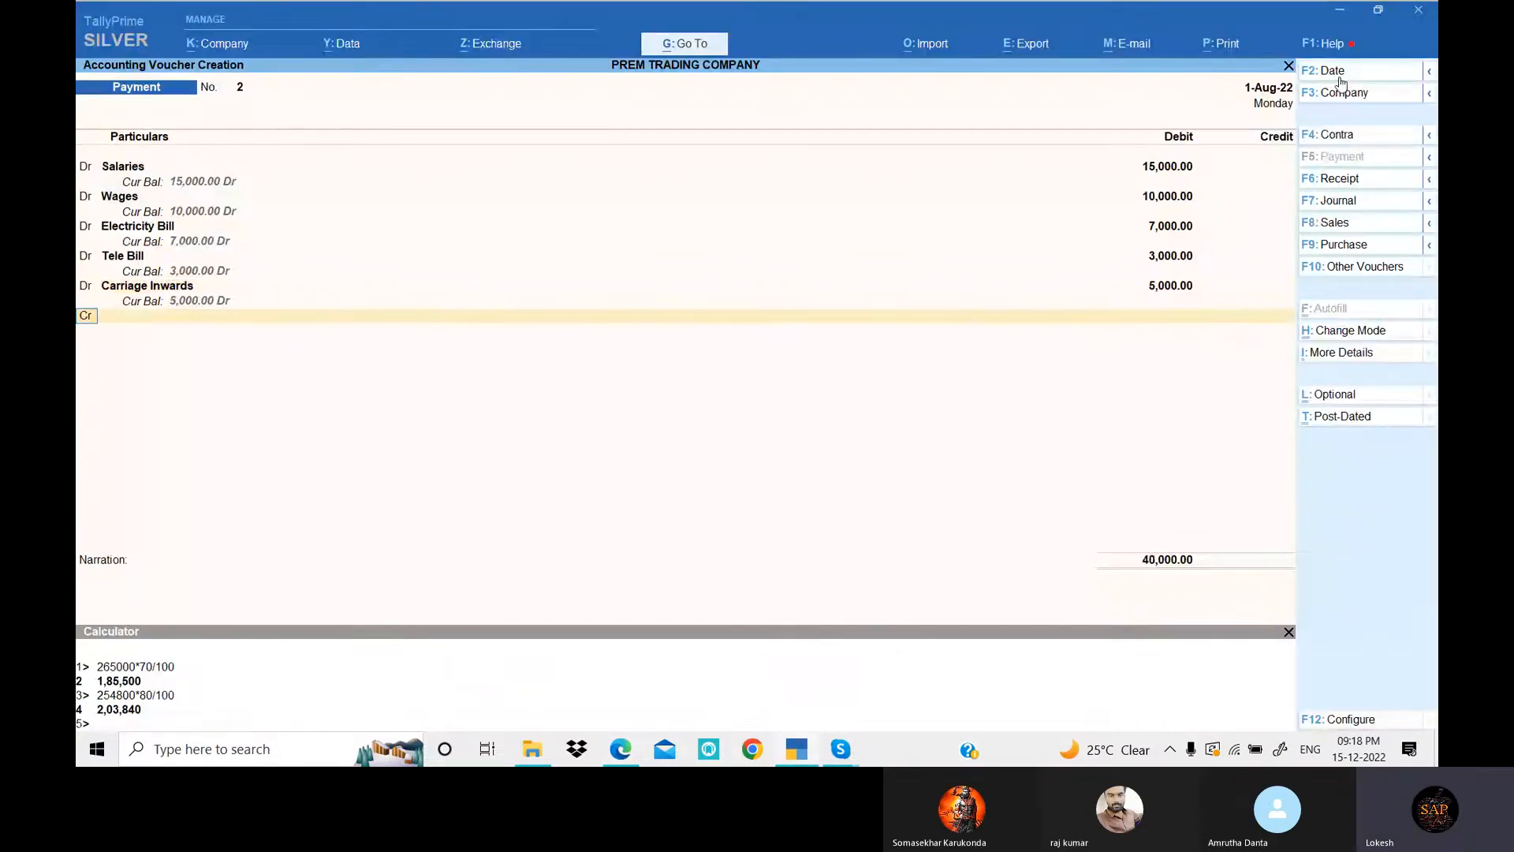
- Add a sixth debit line and create a Carriage Outwards ledger under Indirect Expenses for it
key(alt+c)
key(alt+Tab)
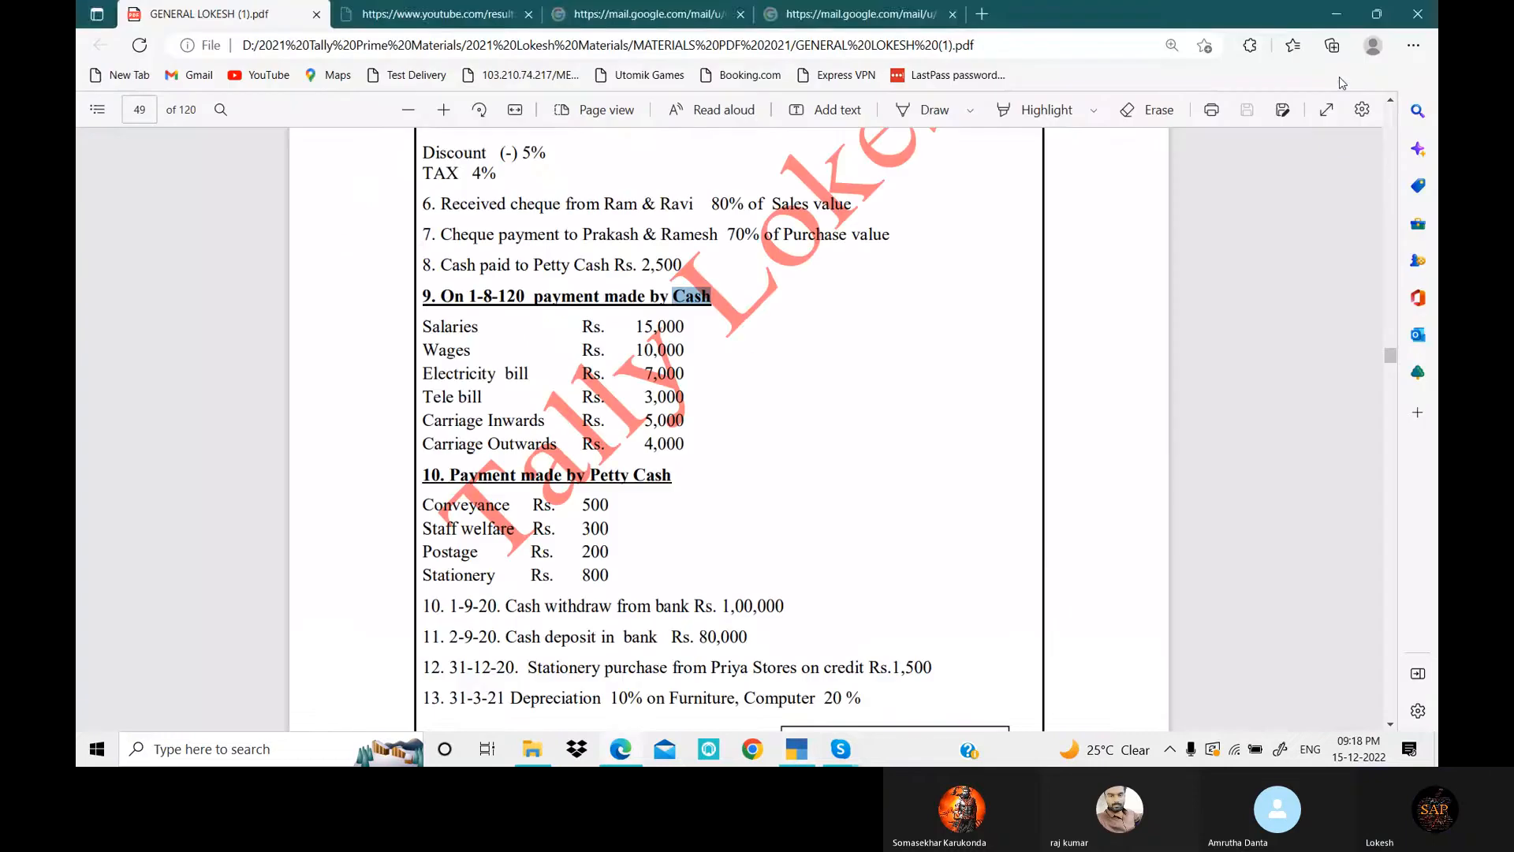
key(alt+Tab)
text(Car)
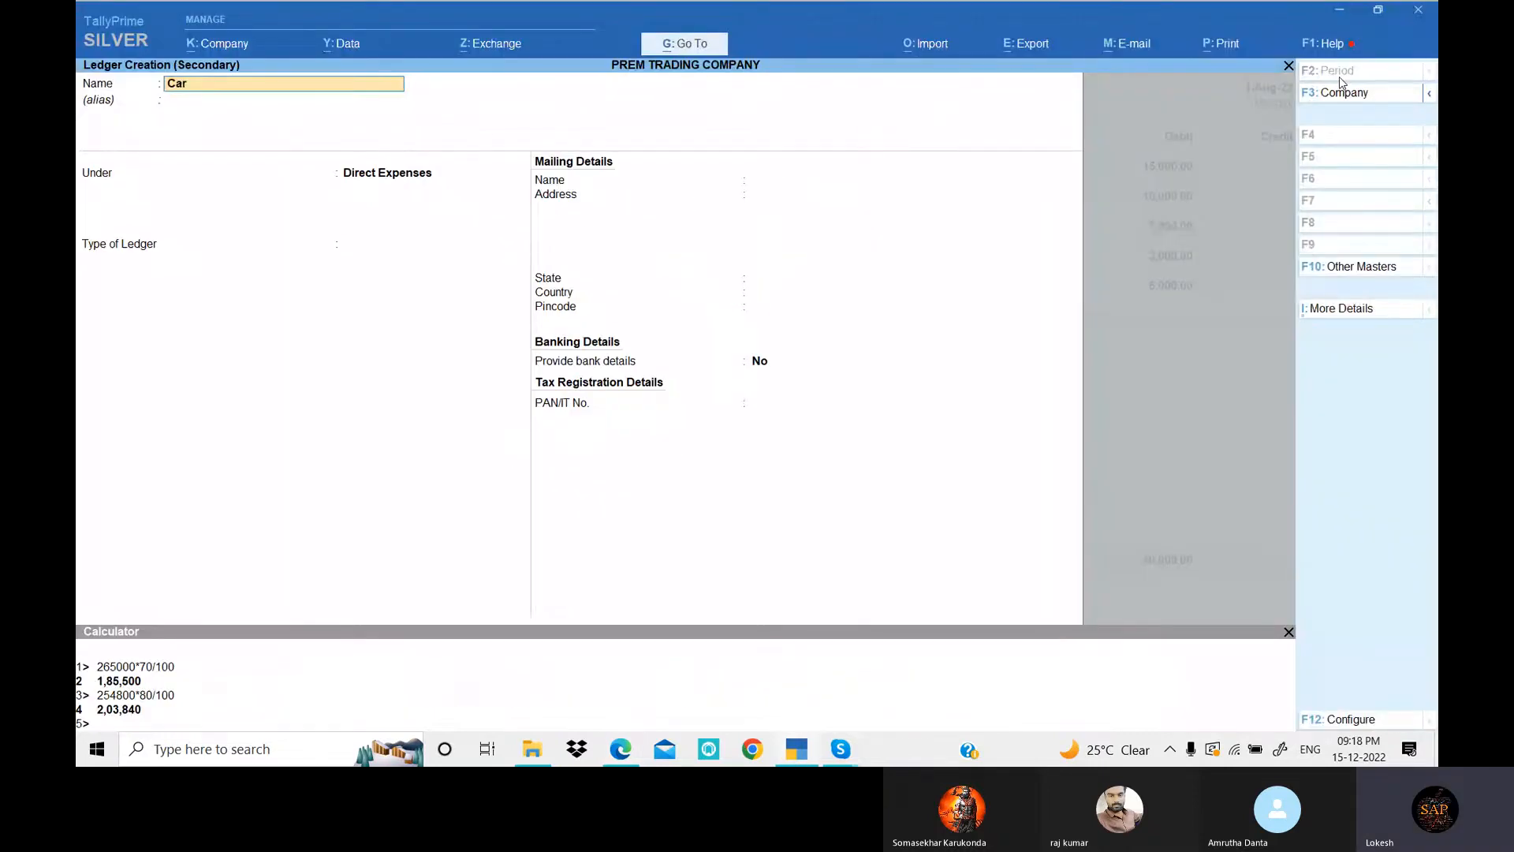
text(riage Outw)
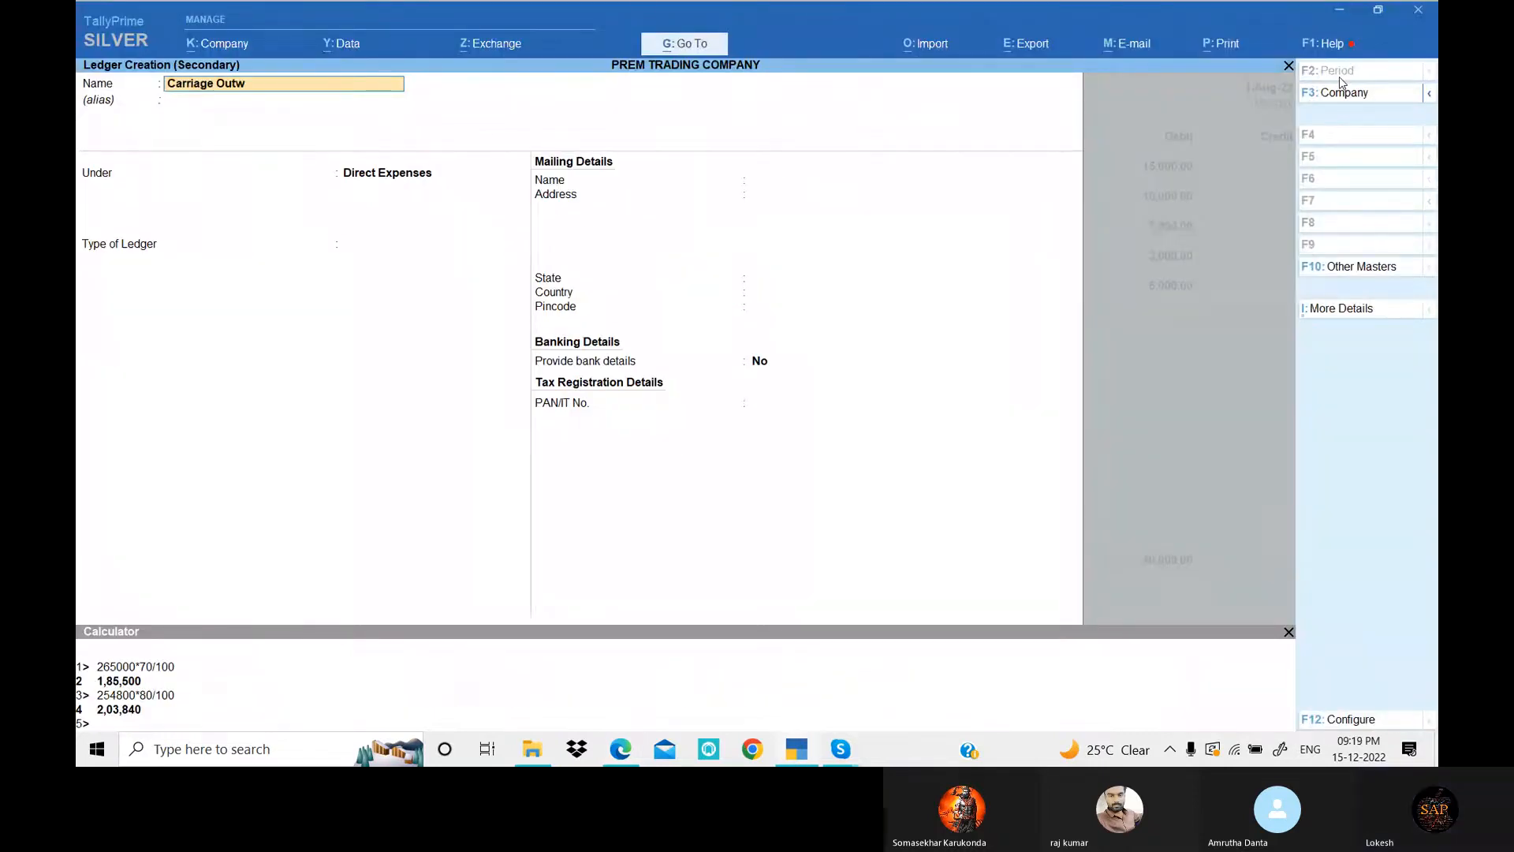
text(ares)
key(Return)
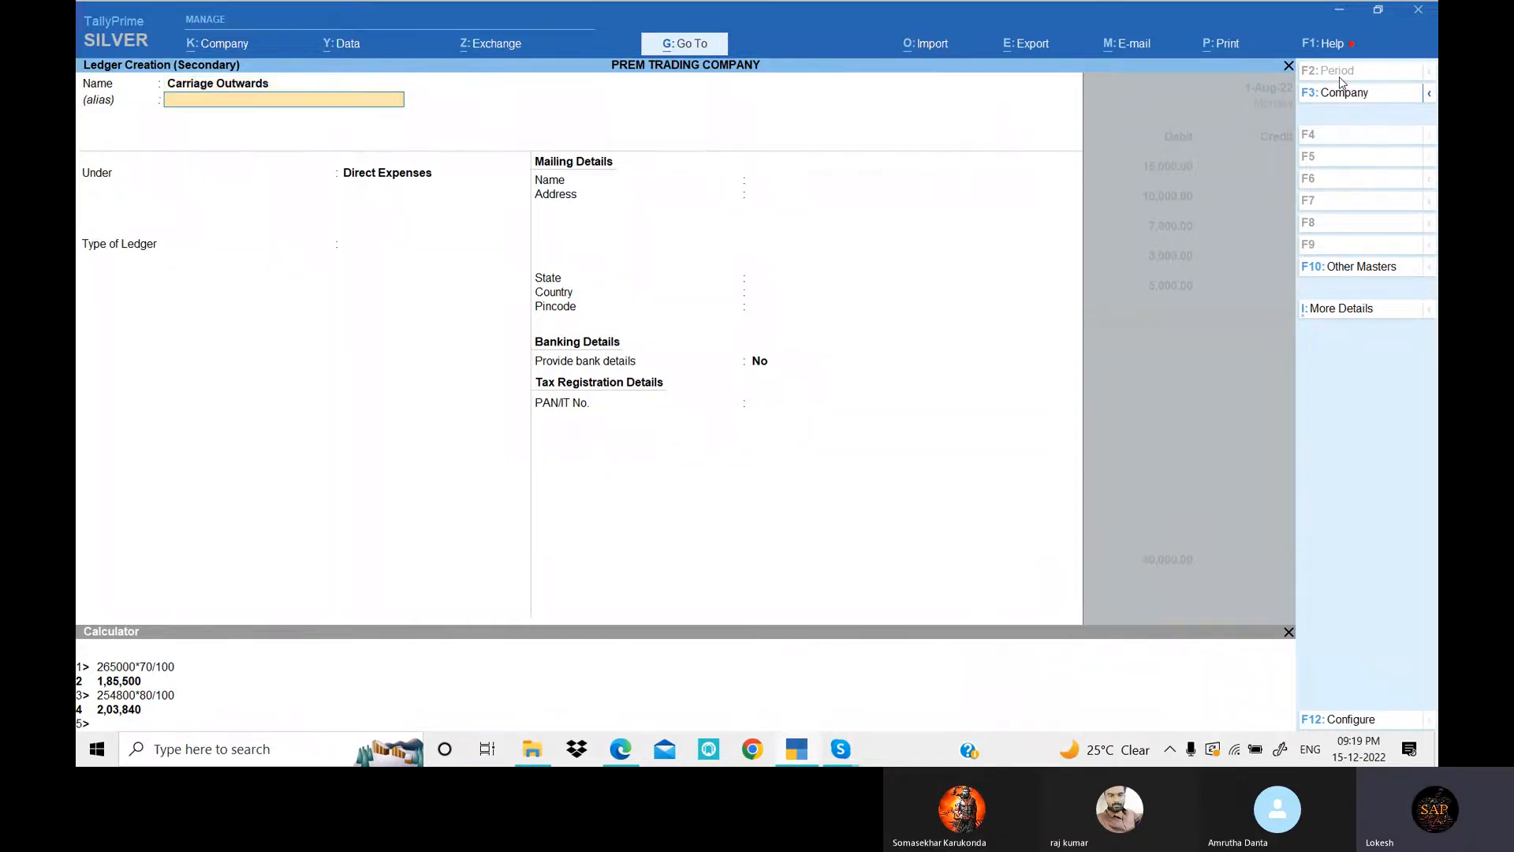
key(Return)
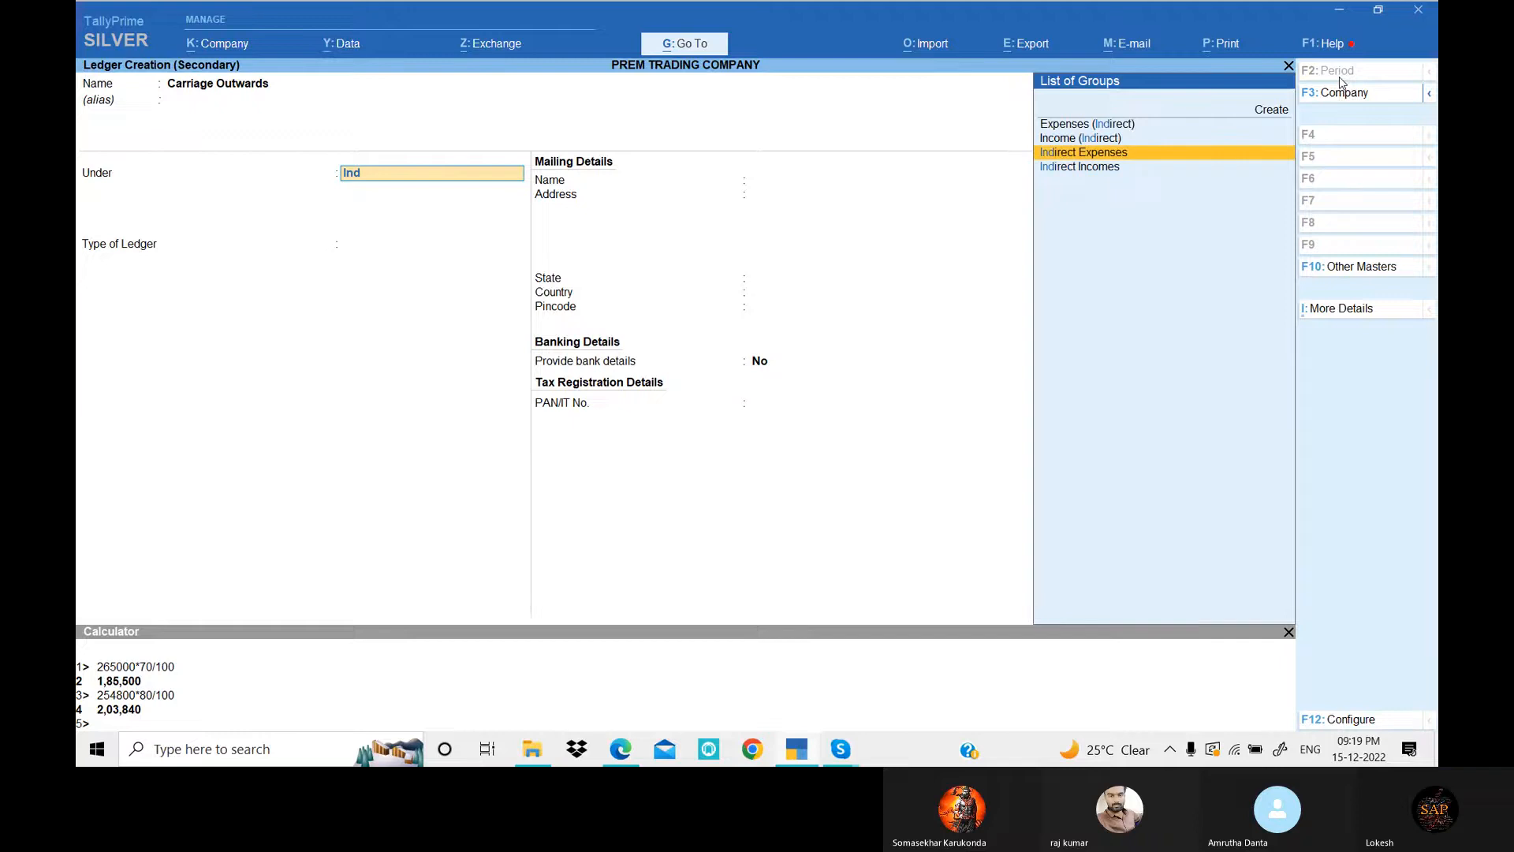
key(Return)
key(Return)
key(Return)
key(Return)
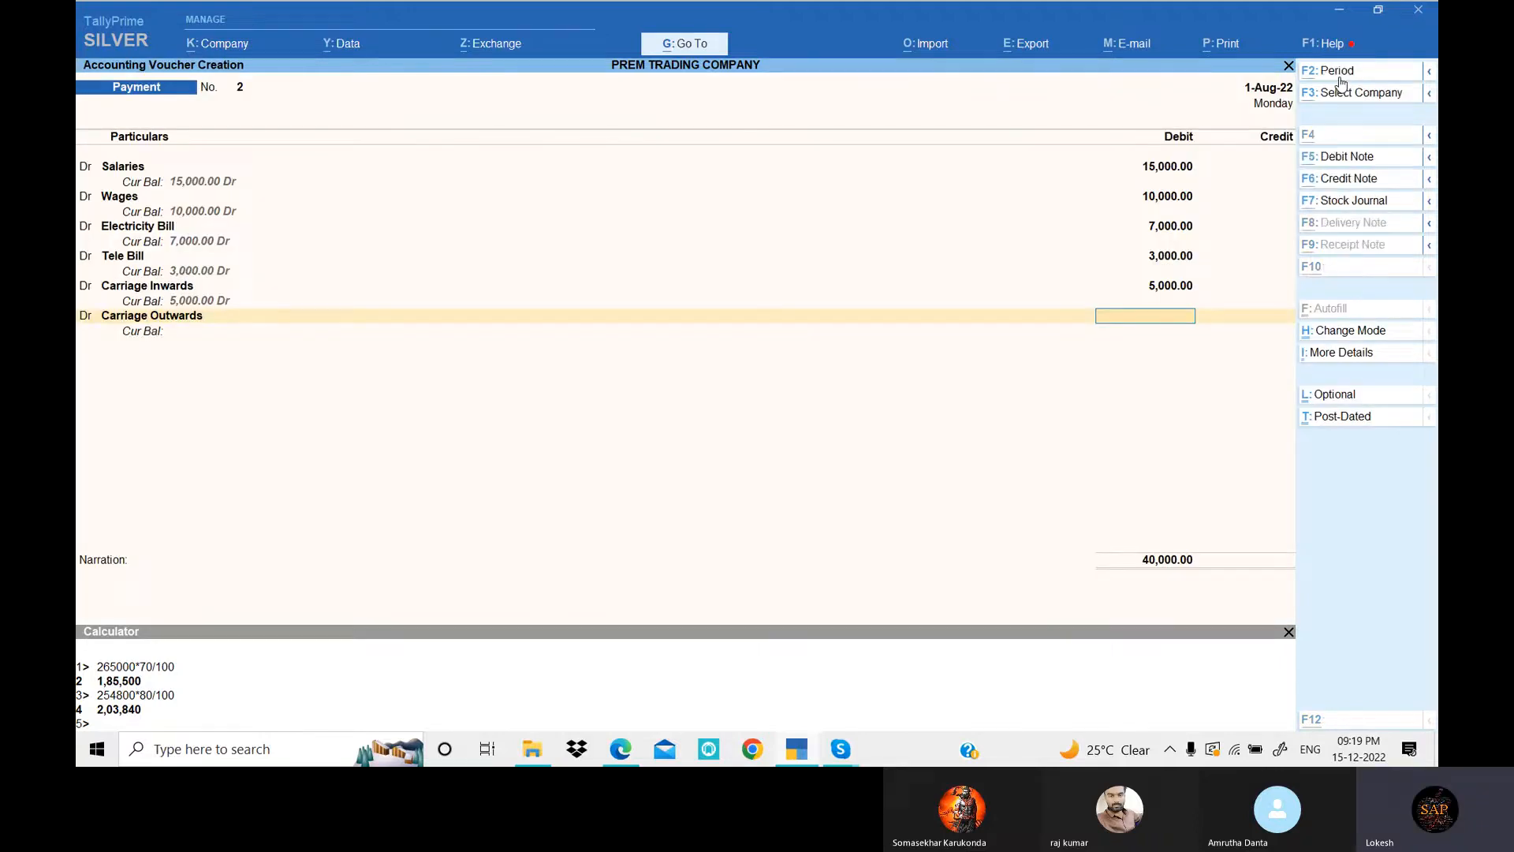
- Look up the carriage outwards amount in the exercise PDF and debit Carriage Outwards with 4,000
key(alt+Tab)
key(alt+Tab)
text(00)
key(Return)
key(Return)
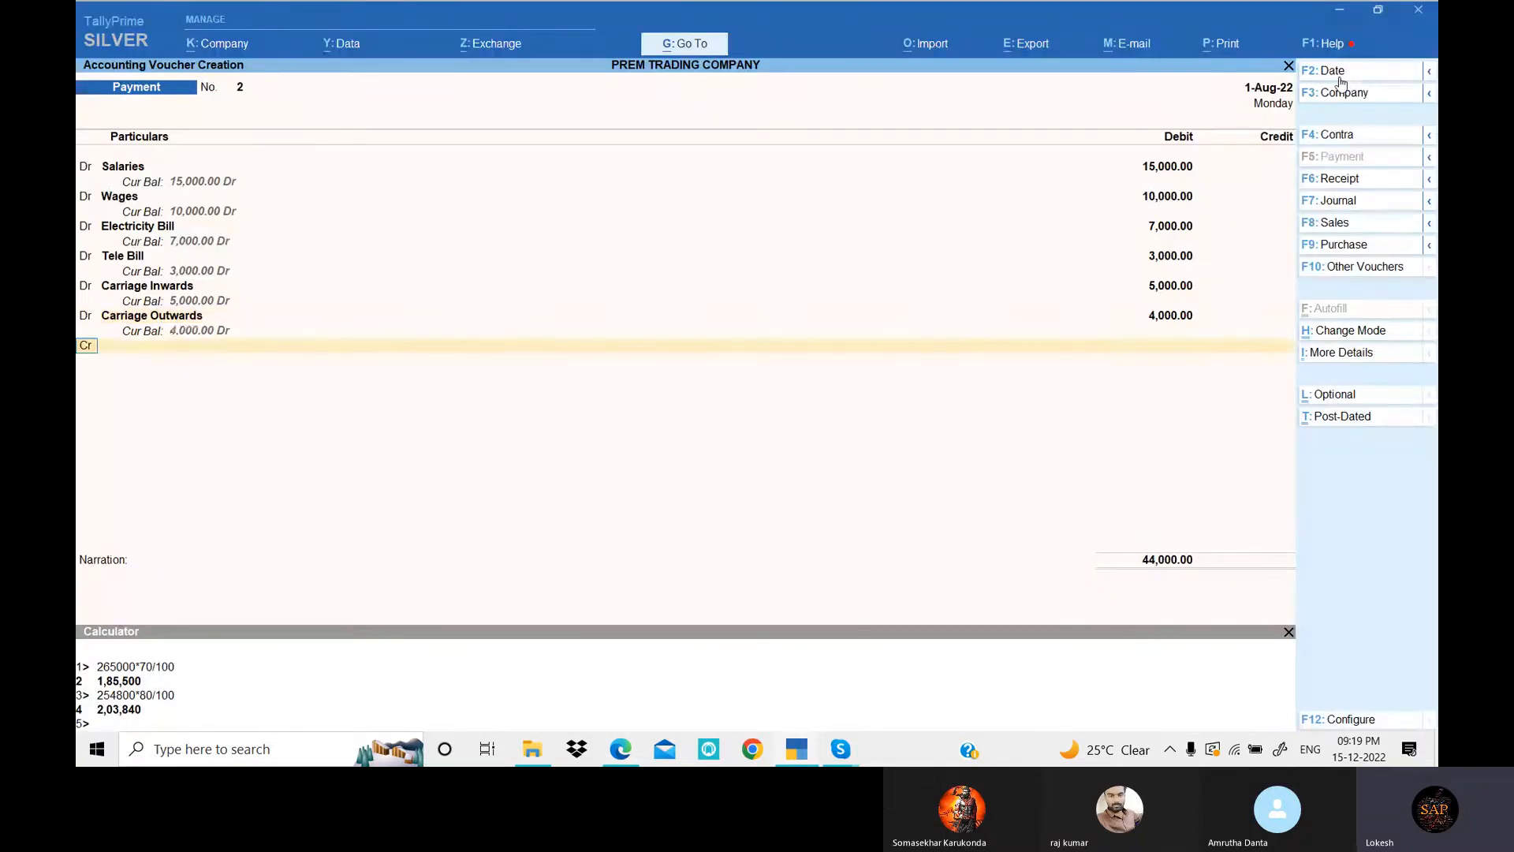
- Credit Cash with 44,000 and save the Payment voucher
key(Down)
key(Down)
key(Down)
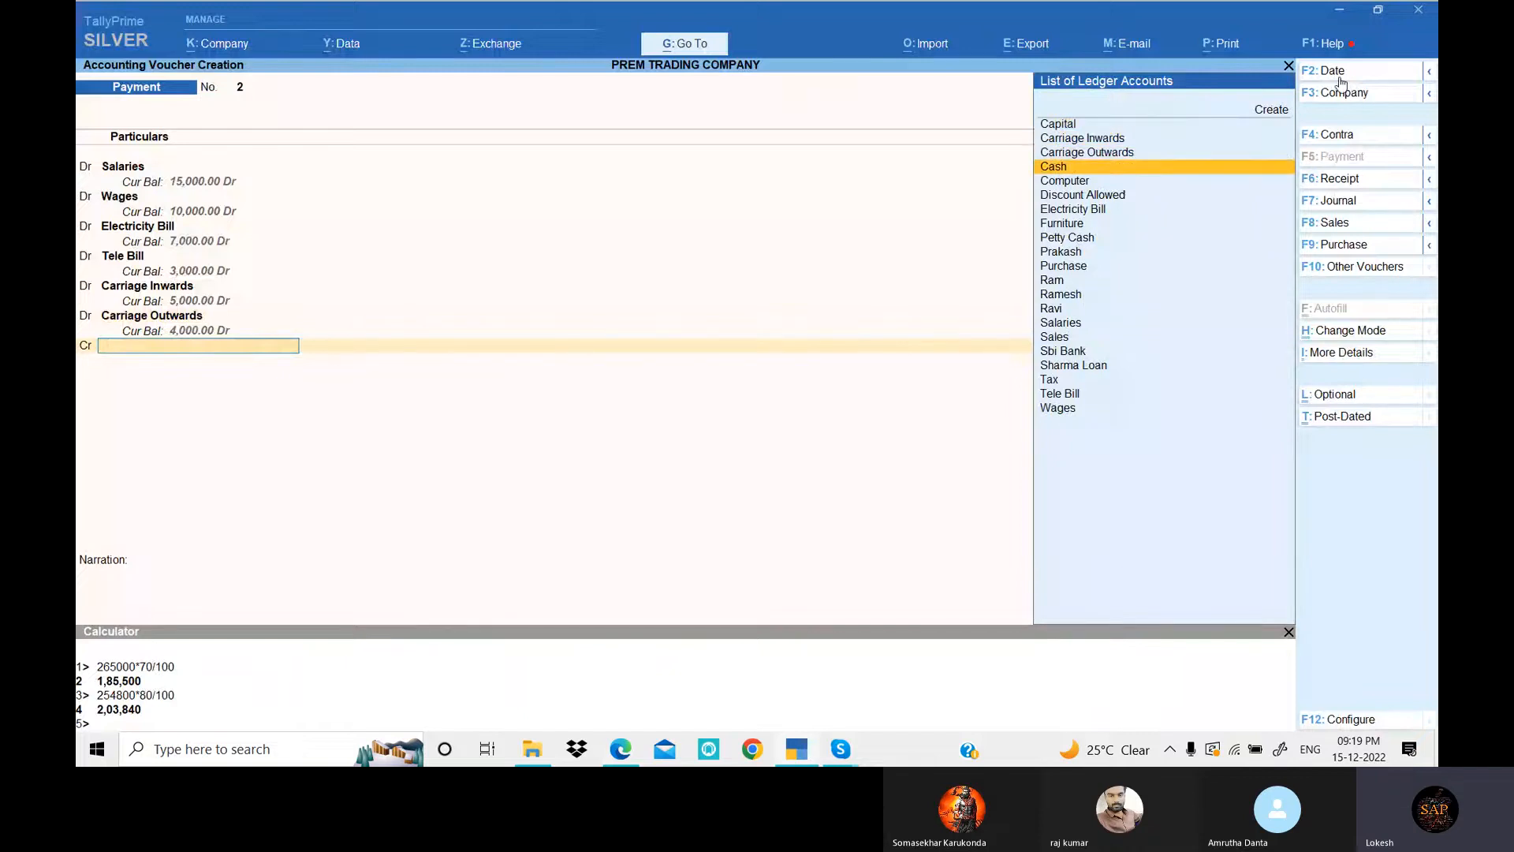
key(Return)
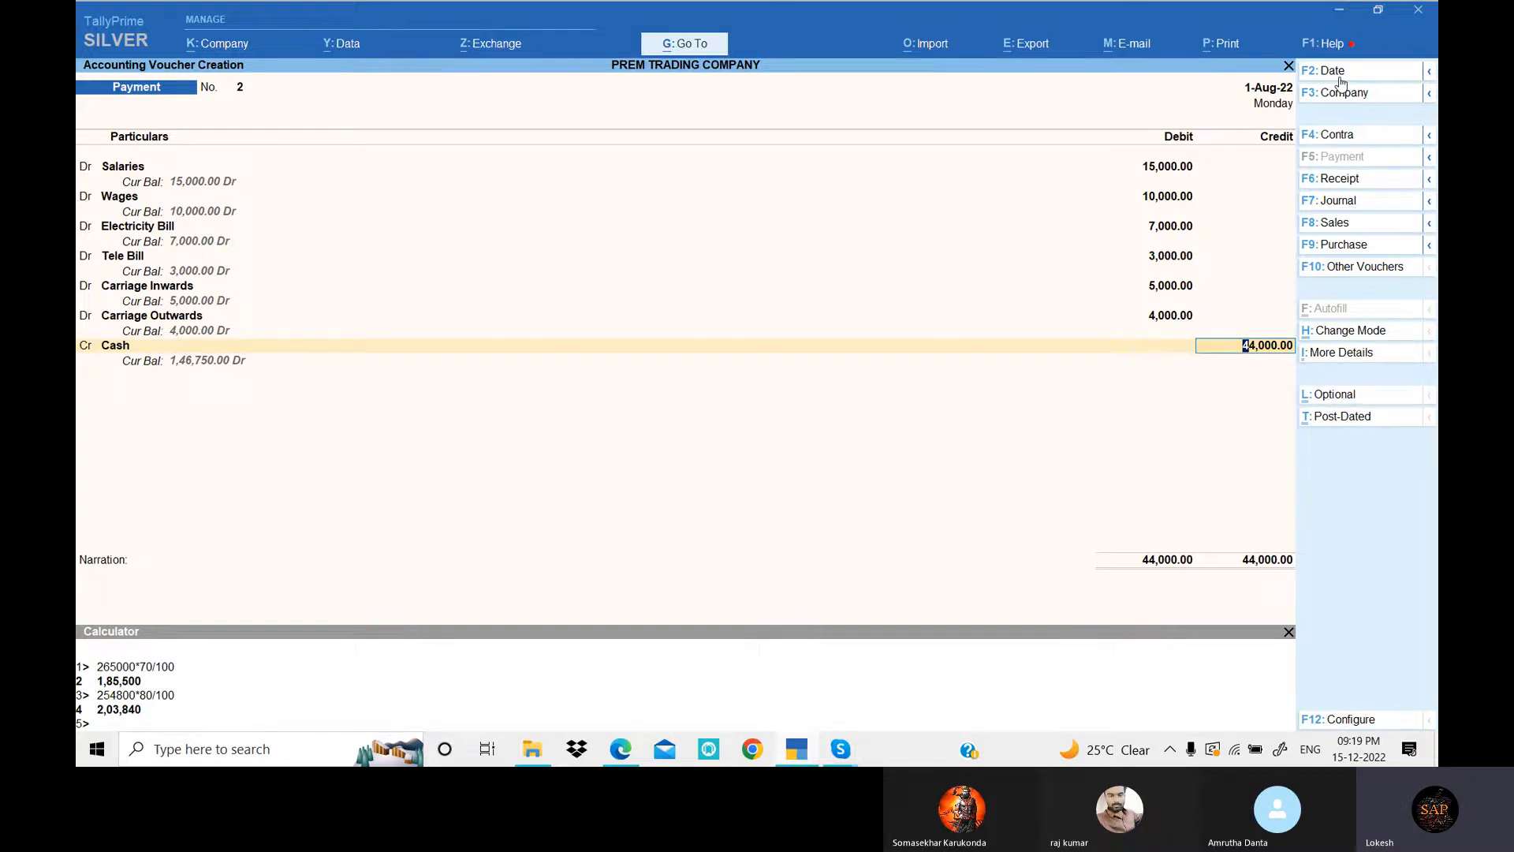
key(Return)
key(Return)
key(Return)
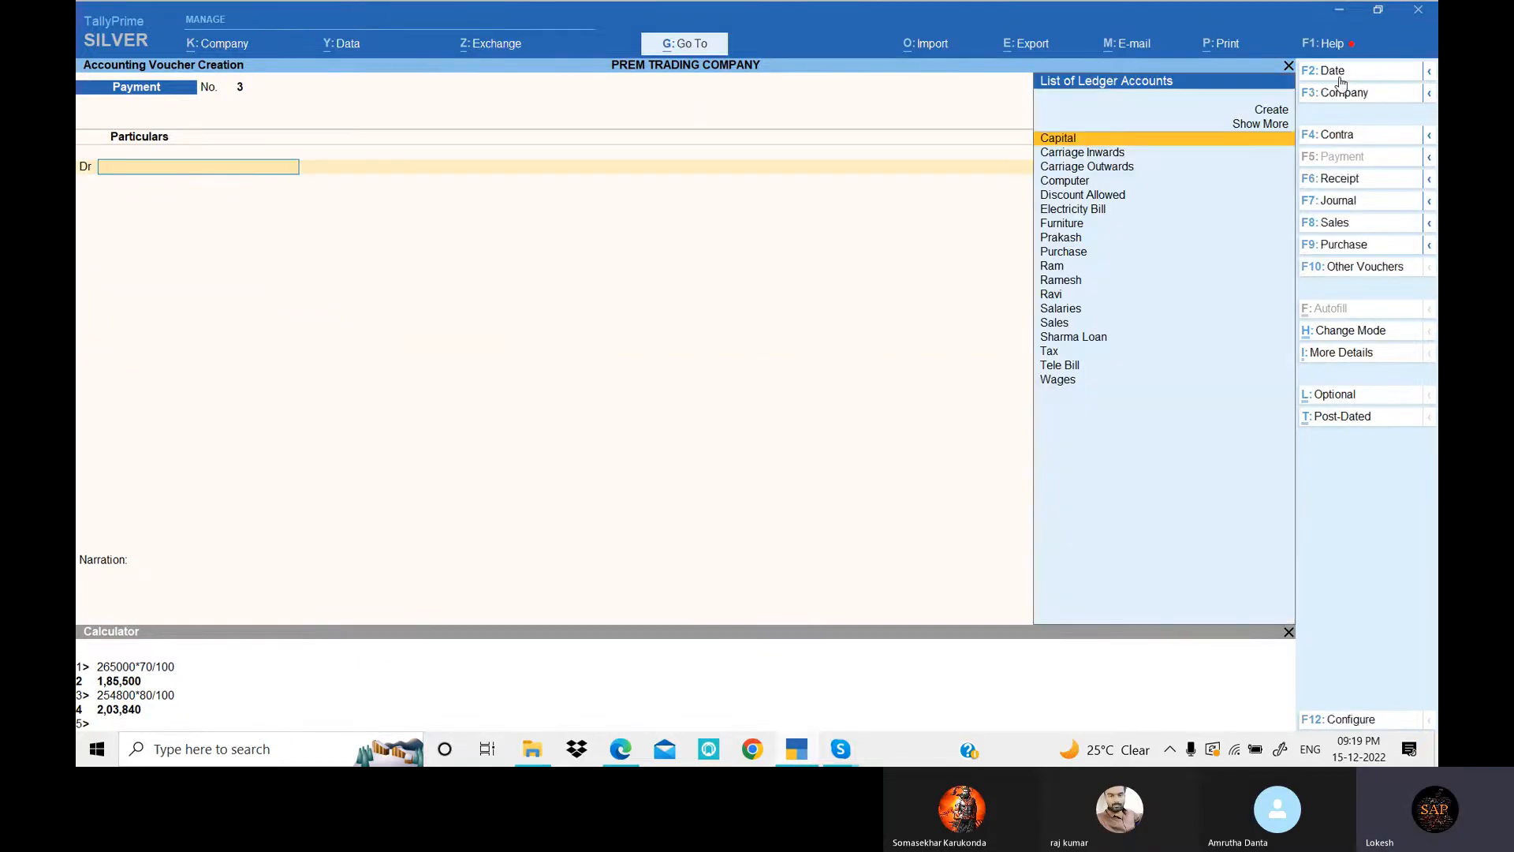
- Look up the petty cash payments in the exercise PDF and create a Conveyance ledger under Indirect Expenses for the new Payment voucher's first debit line
key(alt+Tab)
scroll(534, 353, down, 1)
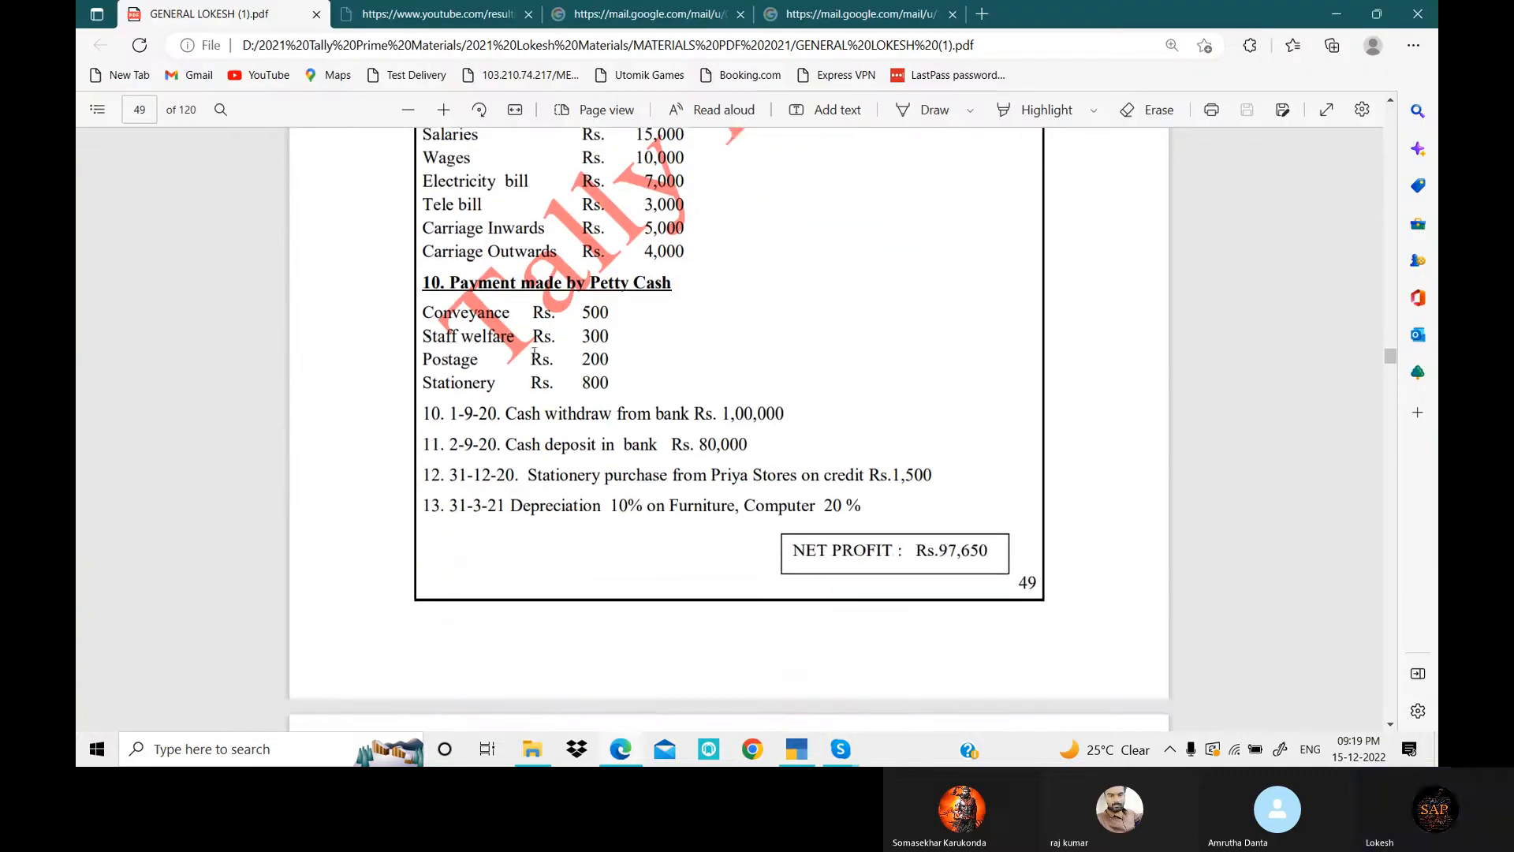
key(alt+Tab)
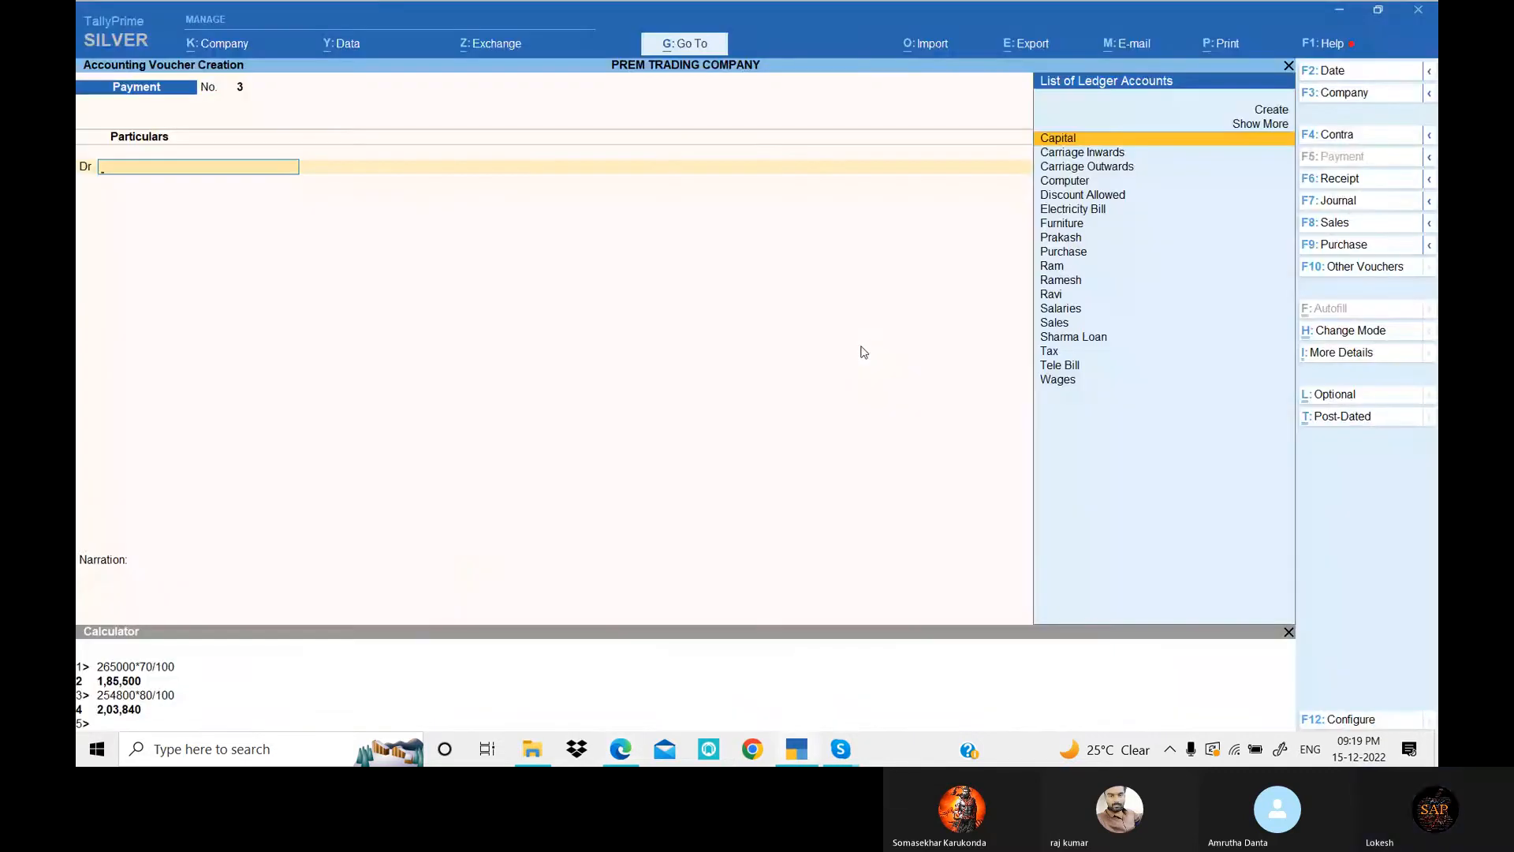
key(alt+c)
text(Conve)
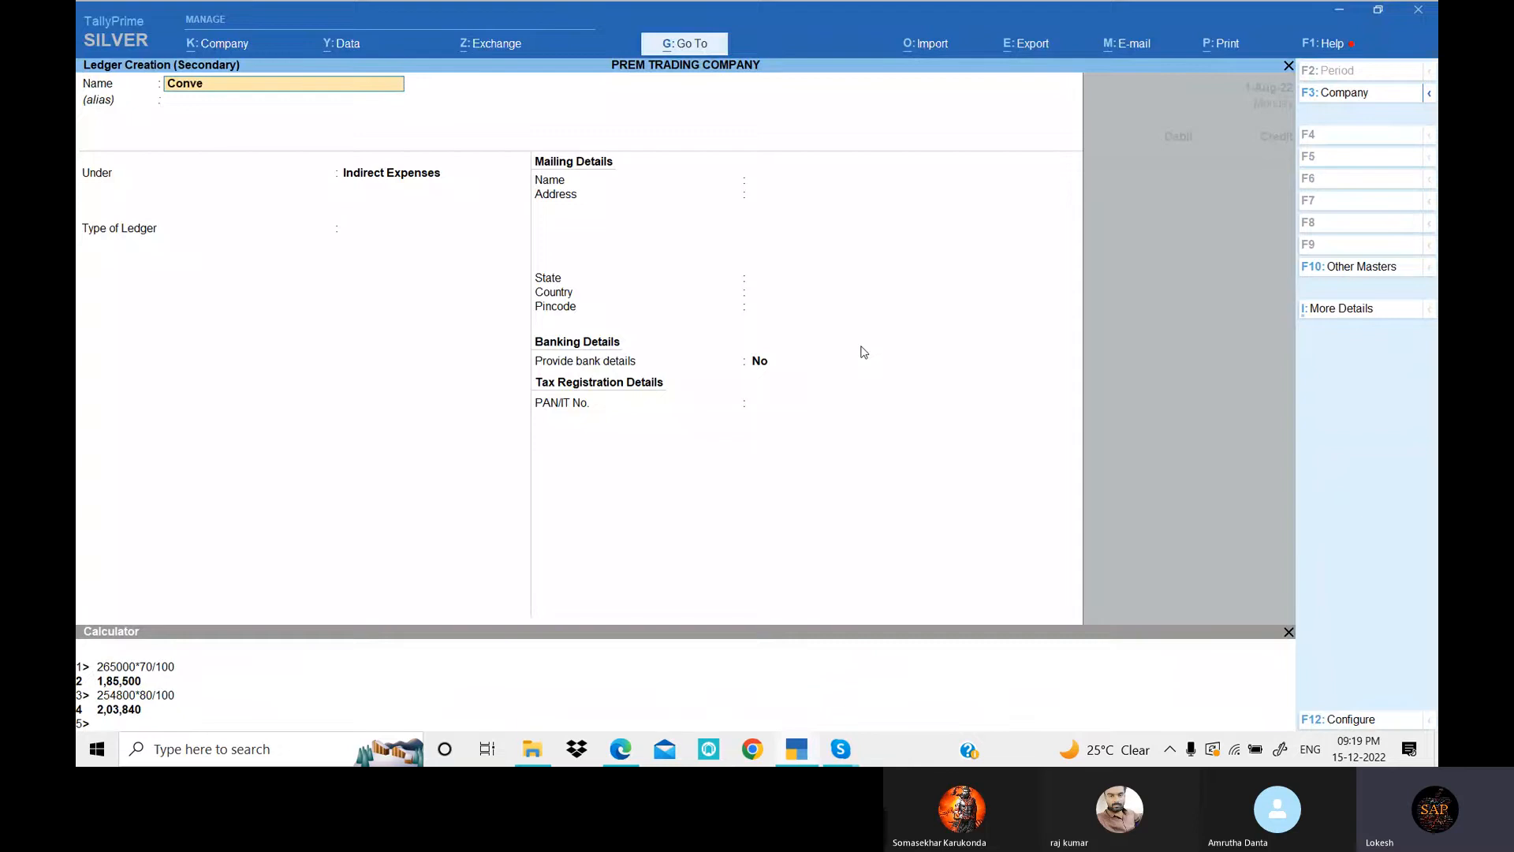
text(yance)
key(Return)
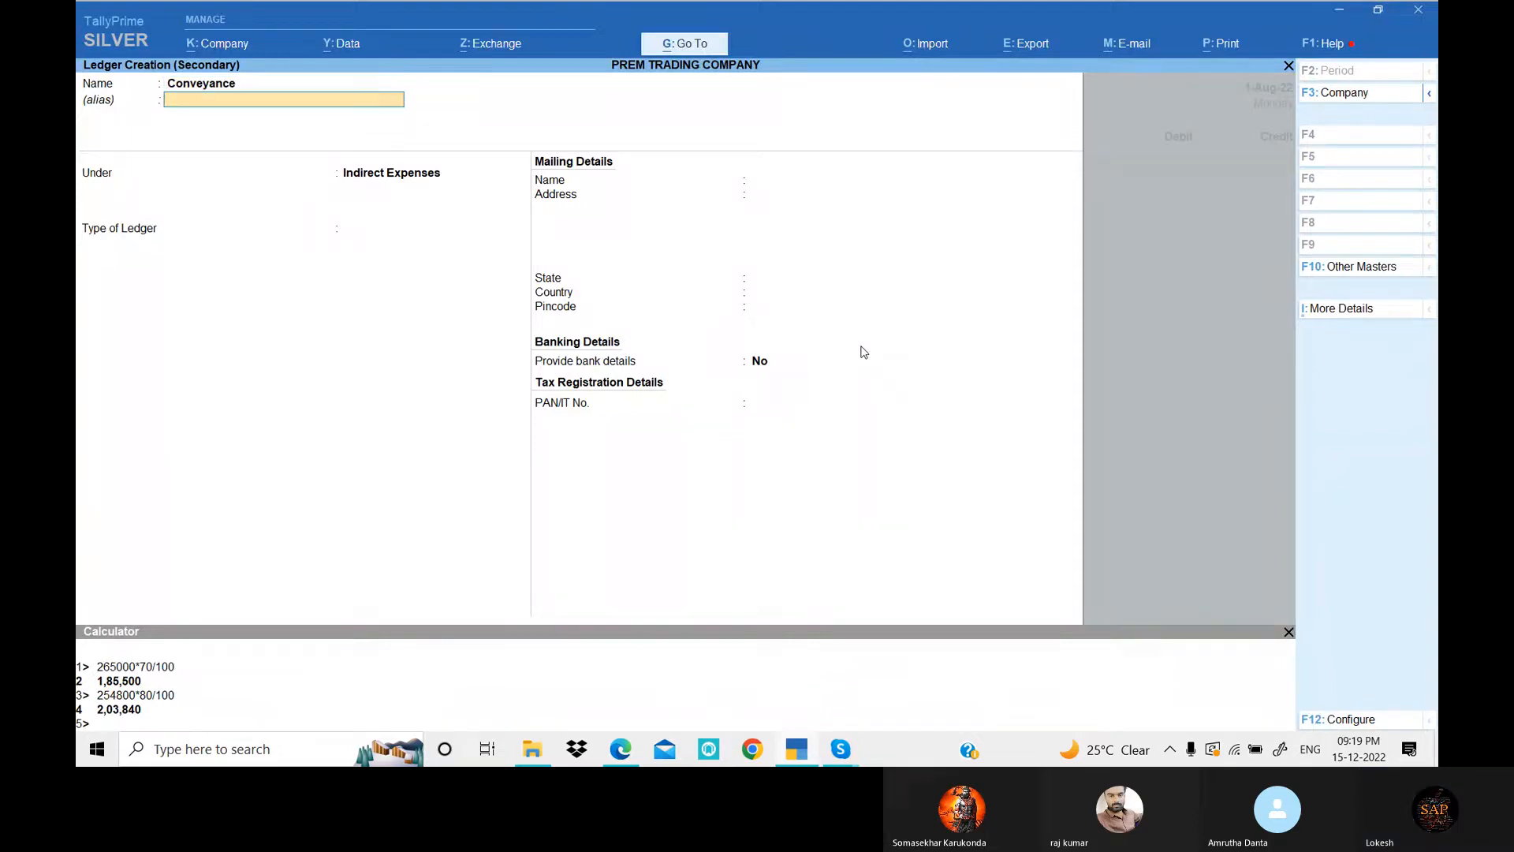
key(Return)
key(Return)
key(Return)
key(Return)
key(Return)
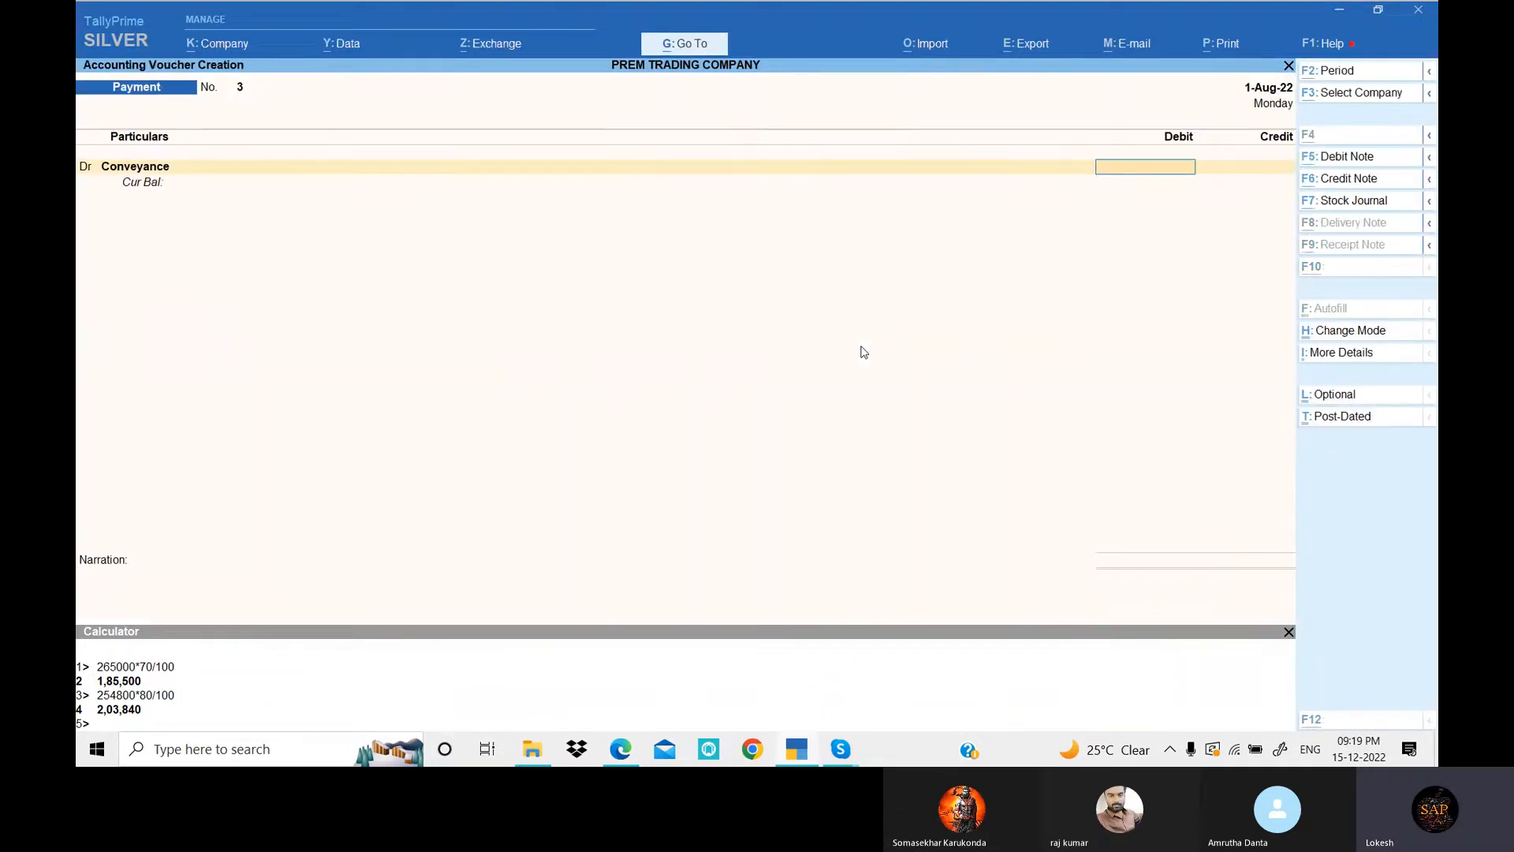
- Look up the conveyance amount in the exercise PDF and debit Conveyance with 500
key(alt+Tab)
key(alt+Tab)
text(500)
key(Return)
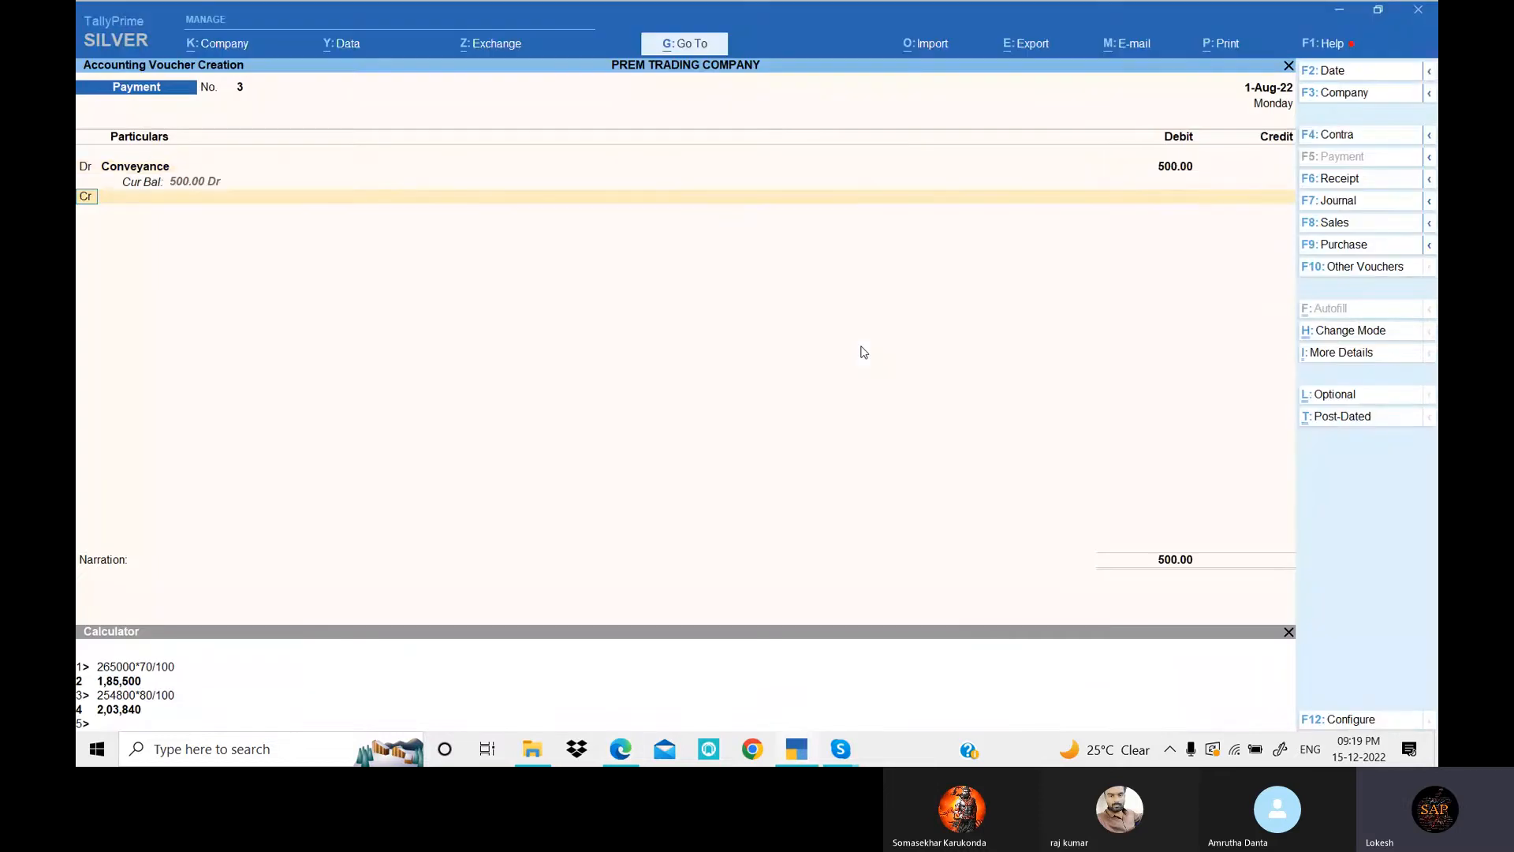
- Add a second debit line and create a Staff Welfare ledger under Indirect Expenses with type of ledger Not Applicable
text(d)
key(Return)
key(alt+c)
key(alt+Tab)
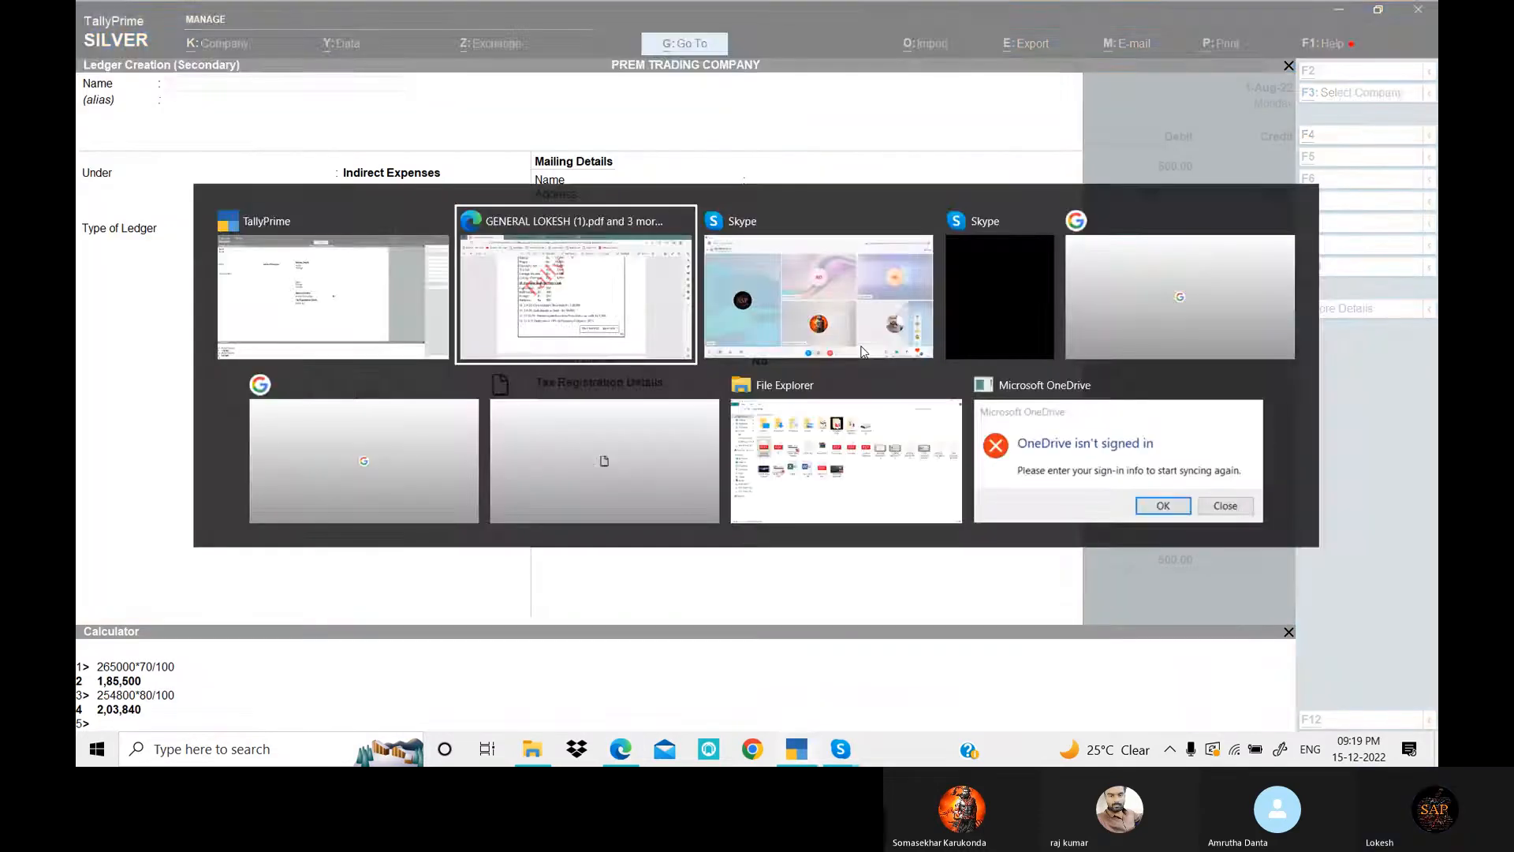
key(alt+Tab)
text(S)
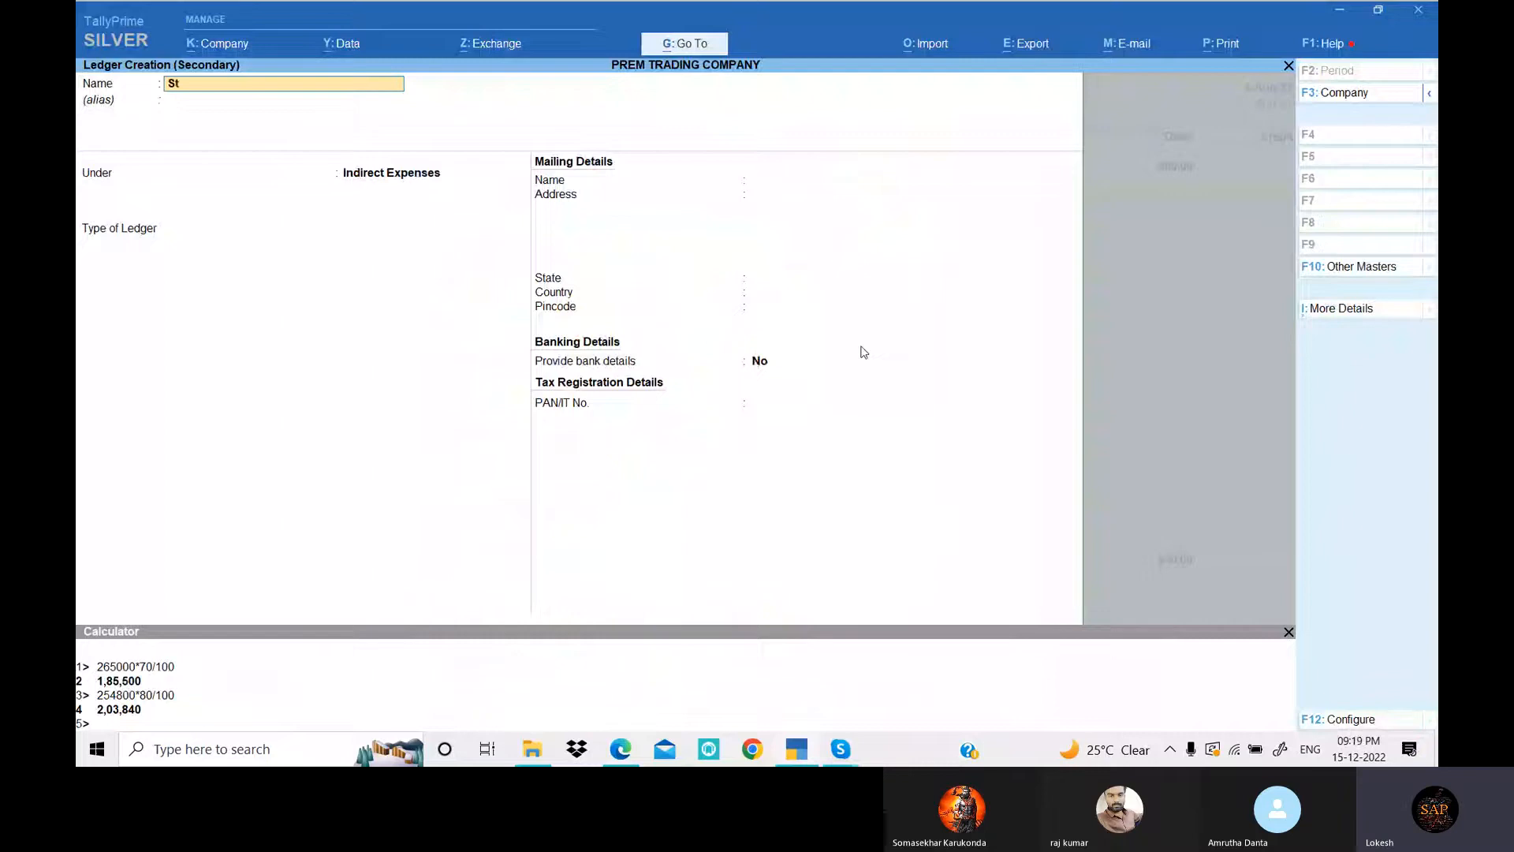
text(taff Wel)
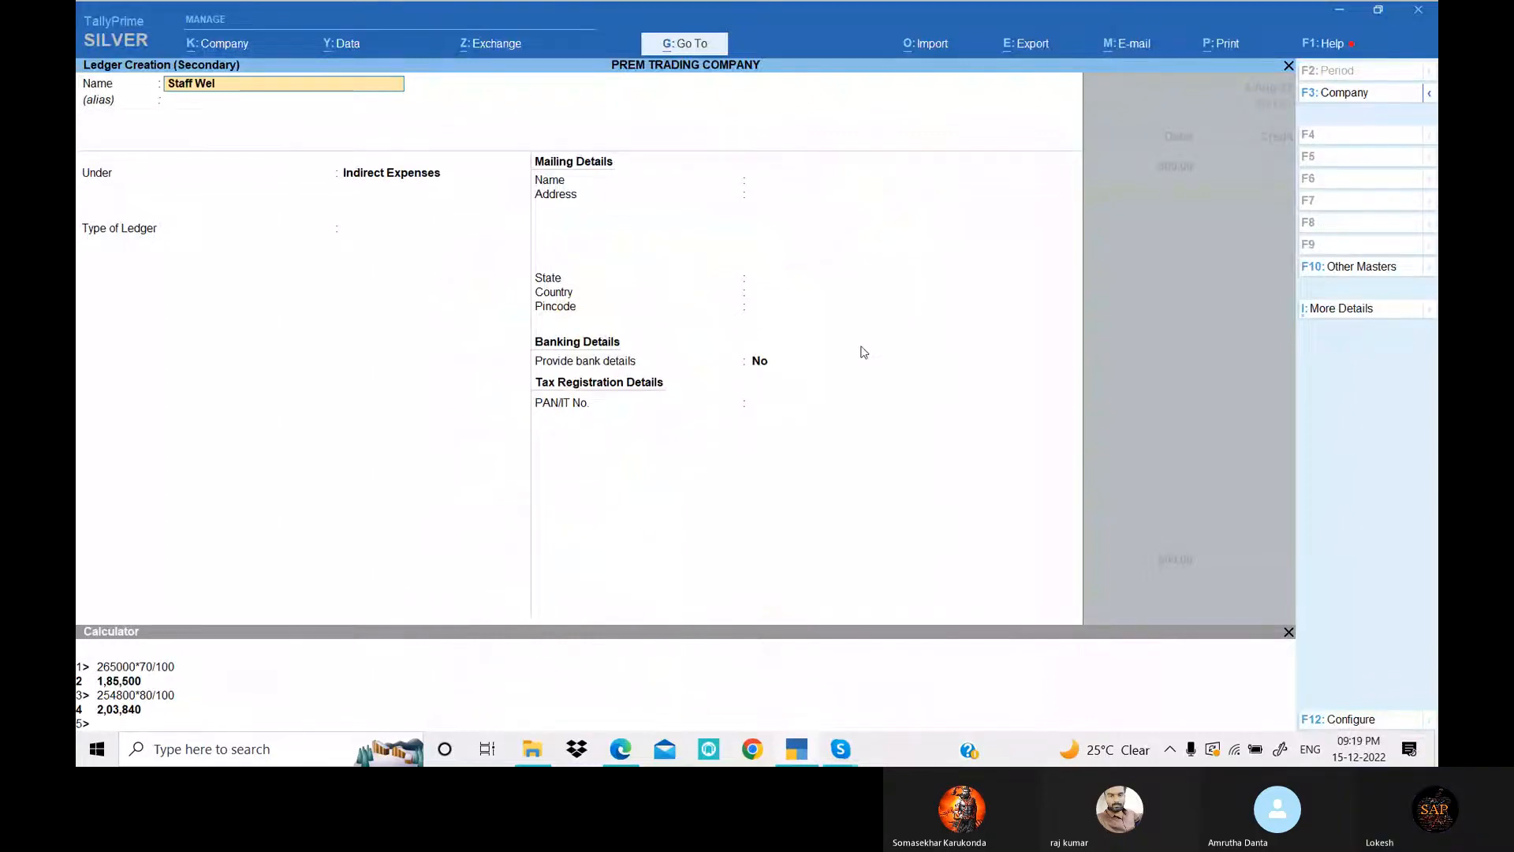
text(fare)
key(Return)
key(Return)
key(Return)
key(Return)
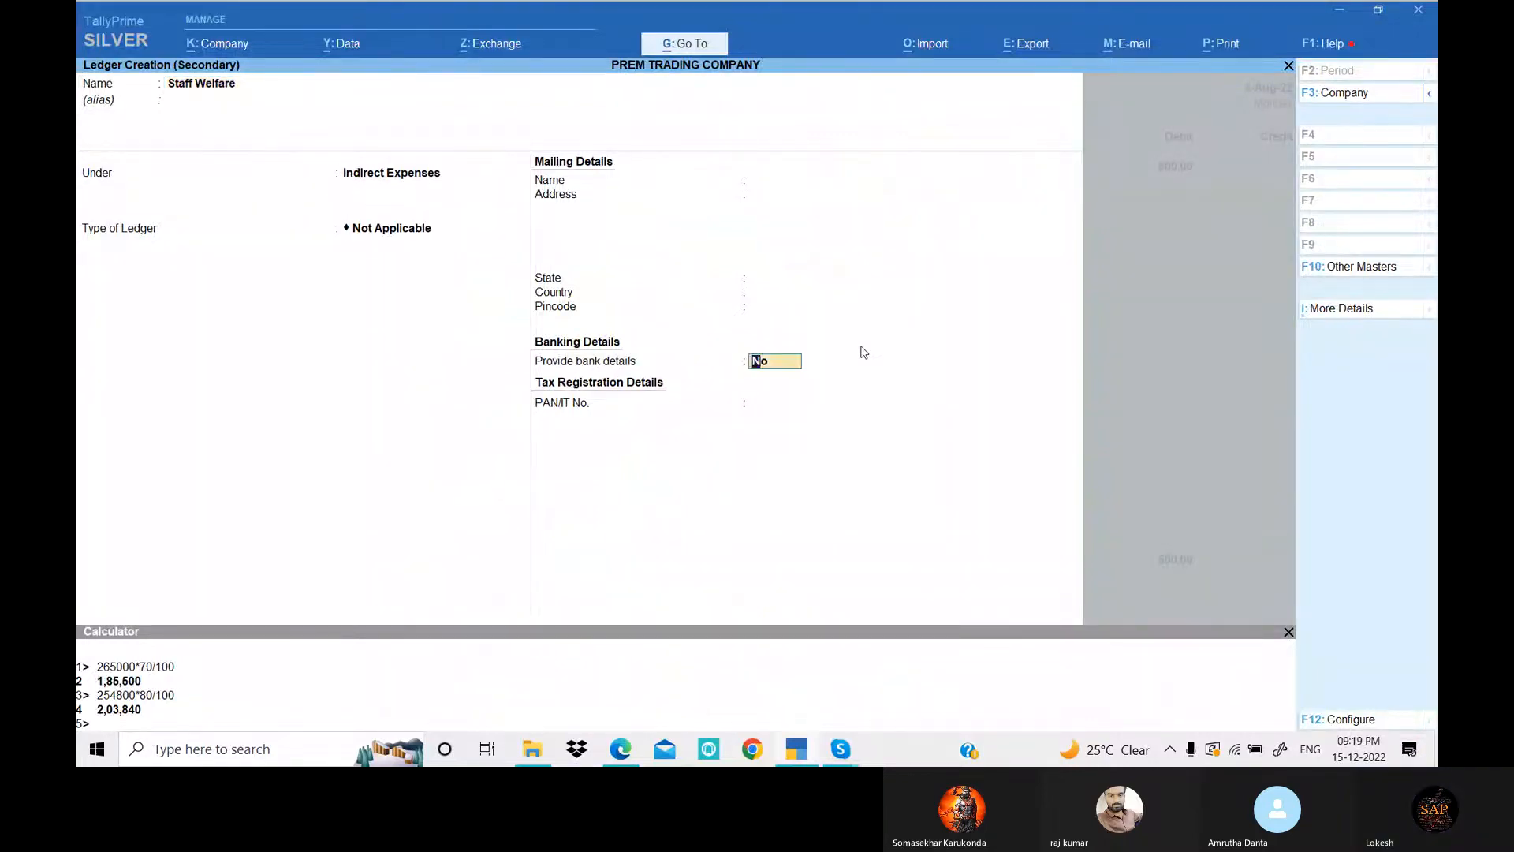
key(ctrl+a)
- Look up the staff welfare amount in the exercise PDF and debit Staff Welfare with 300
key(alt+Tab)
key(Escape)
text(300)
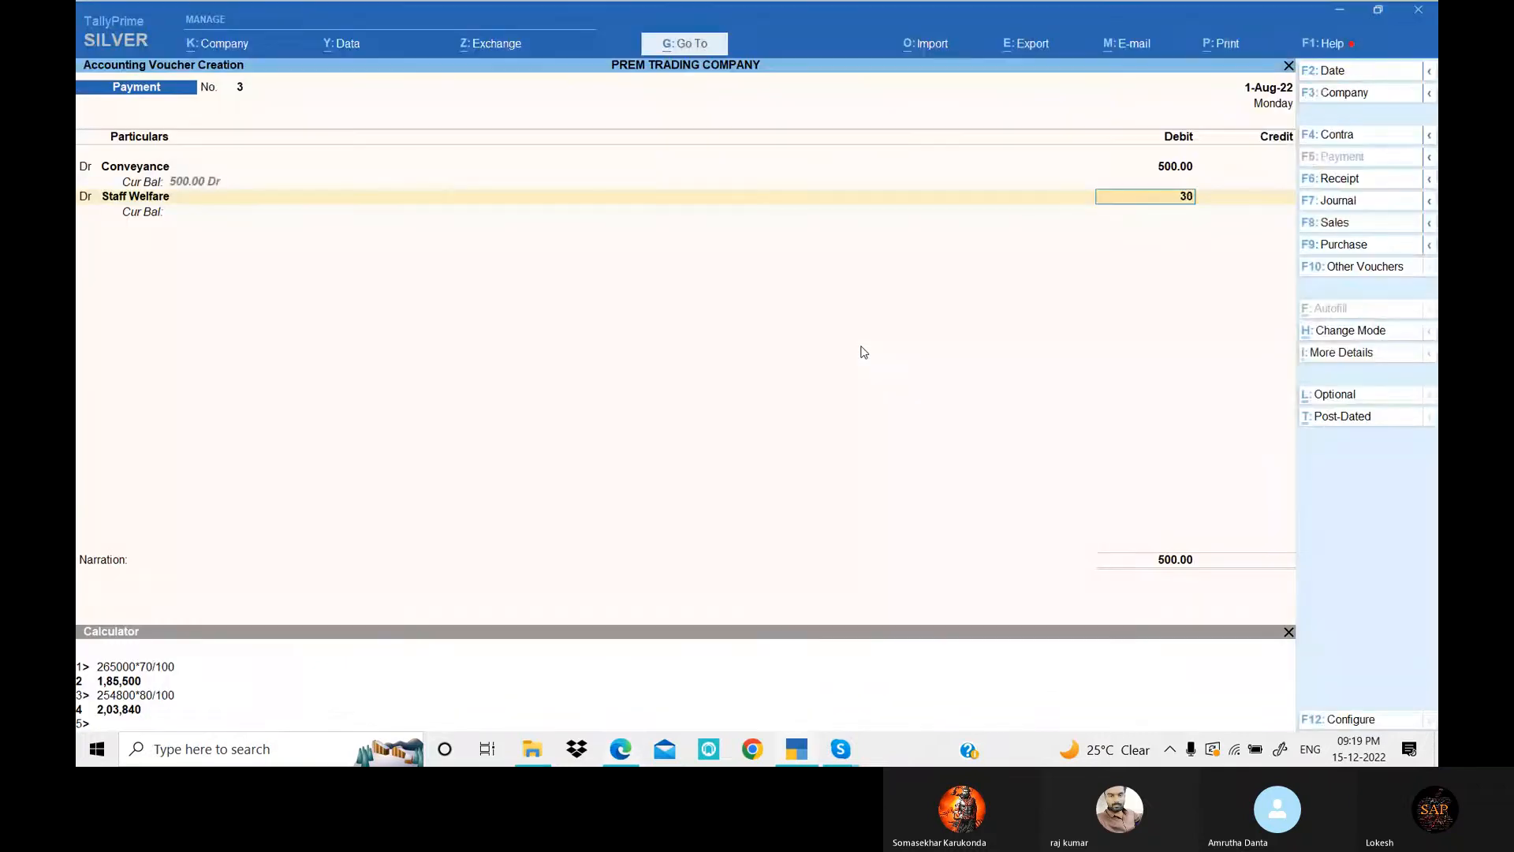
key(Return)
- Add a third debit line and create a Postage ledger under Indirect Expenses for it
key(Return)
key(alt+c)
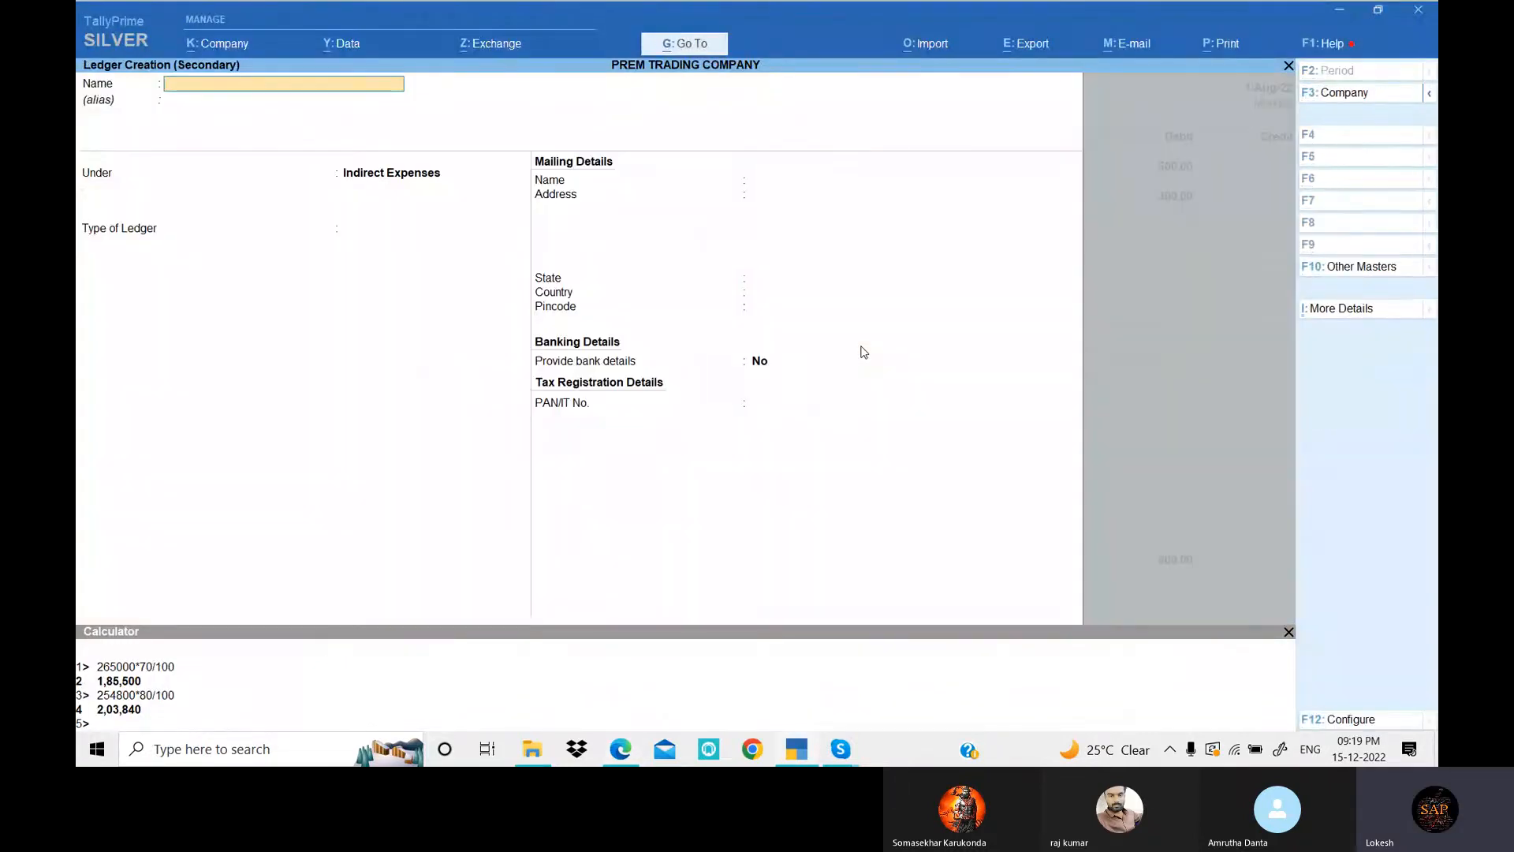
key(alt+Tab)
key(alt+Tab)
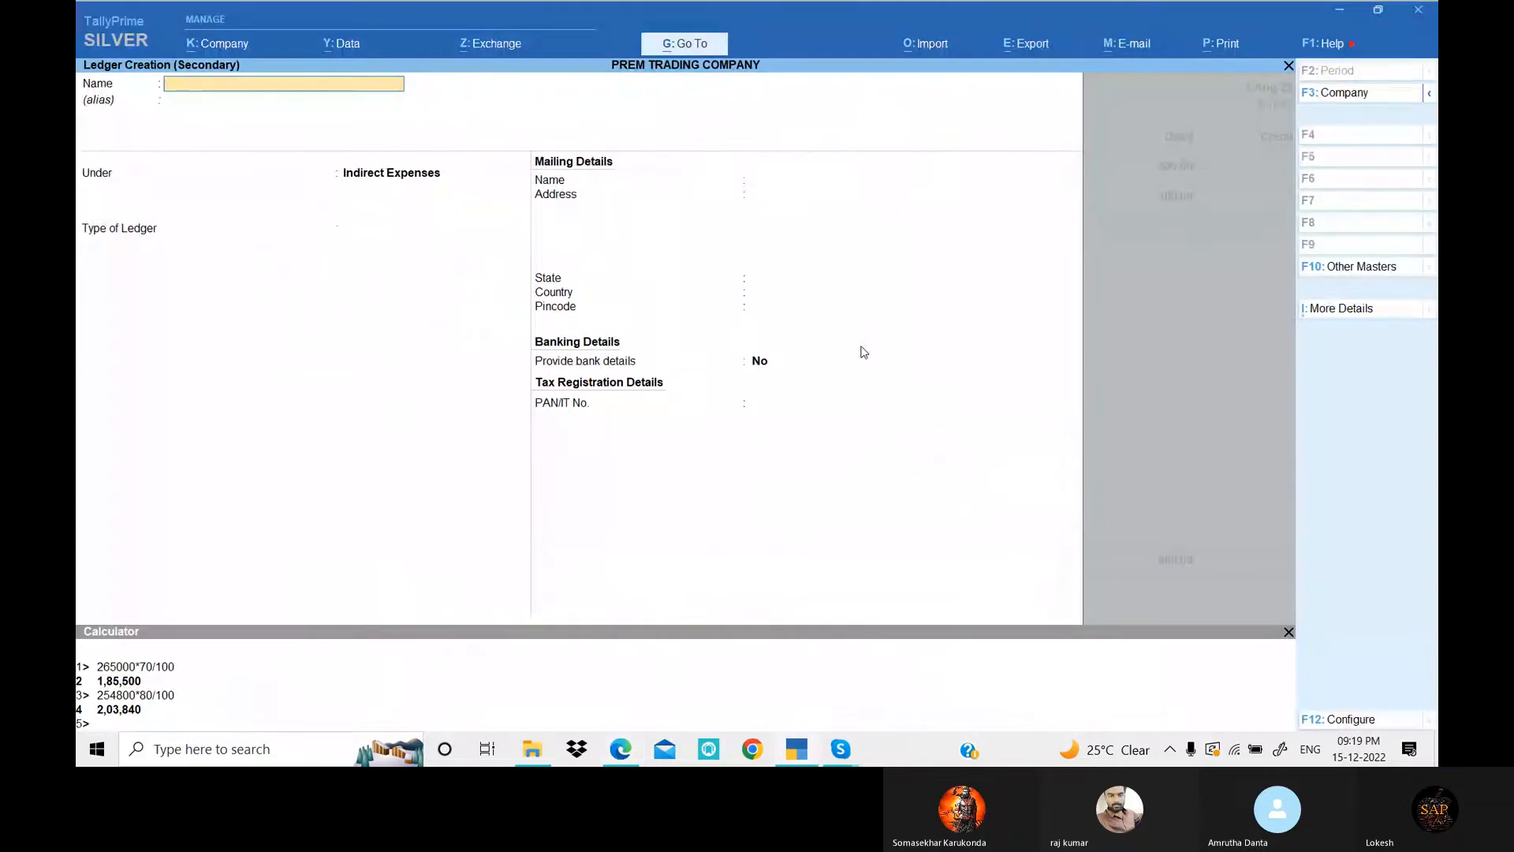
text(Postage)
key(Return)
key(Return)
key(Return)
key(Return)
key(Return)
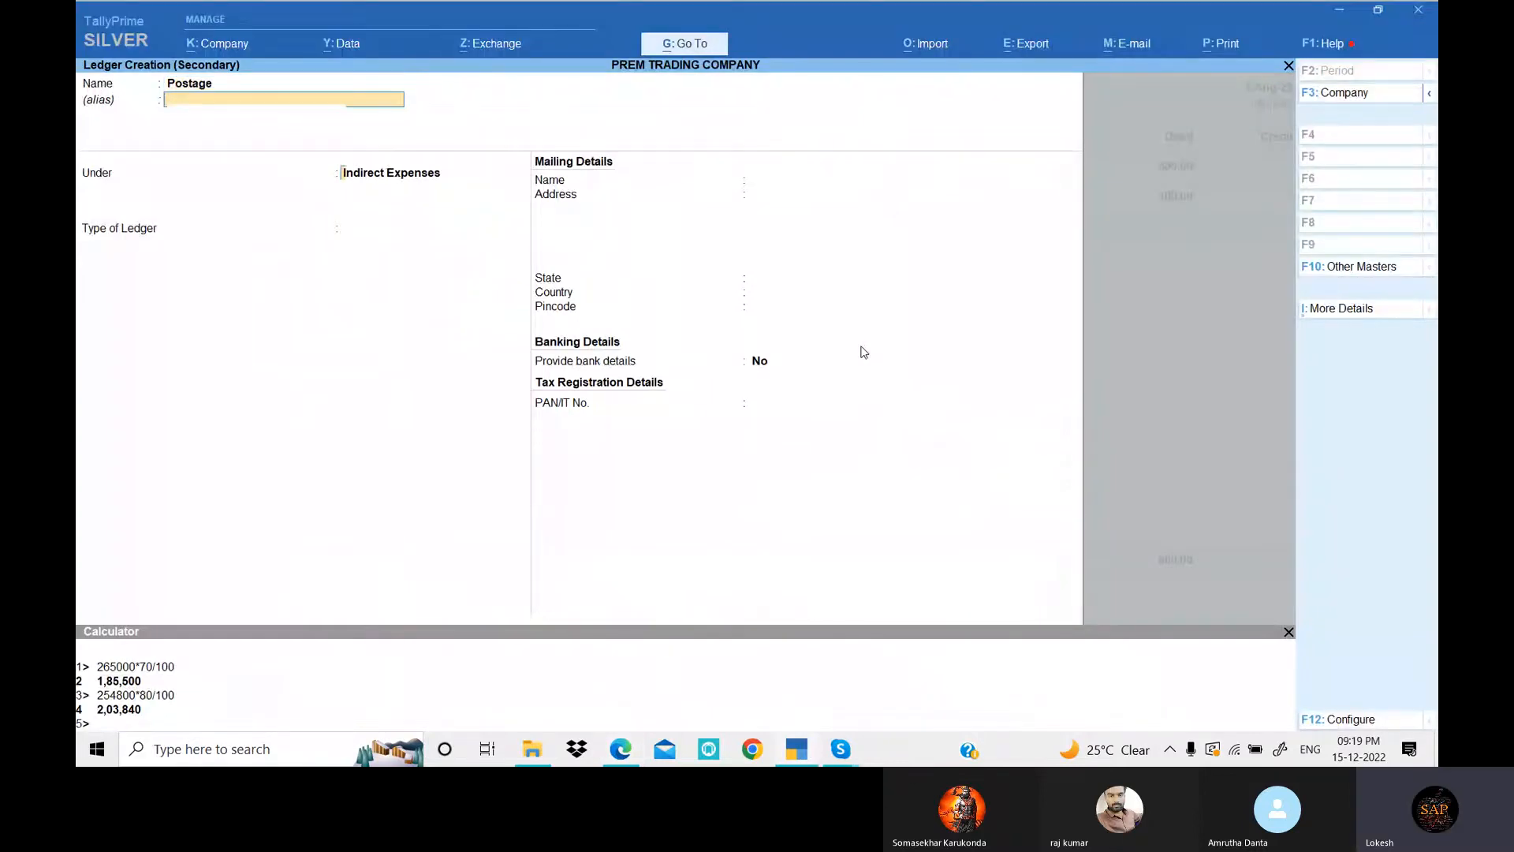
key(Return)
- Look up the postage amount in the exercise PDF and debit Postage with 200
key(alt+Tab)
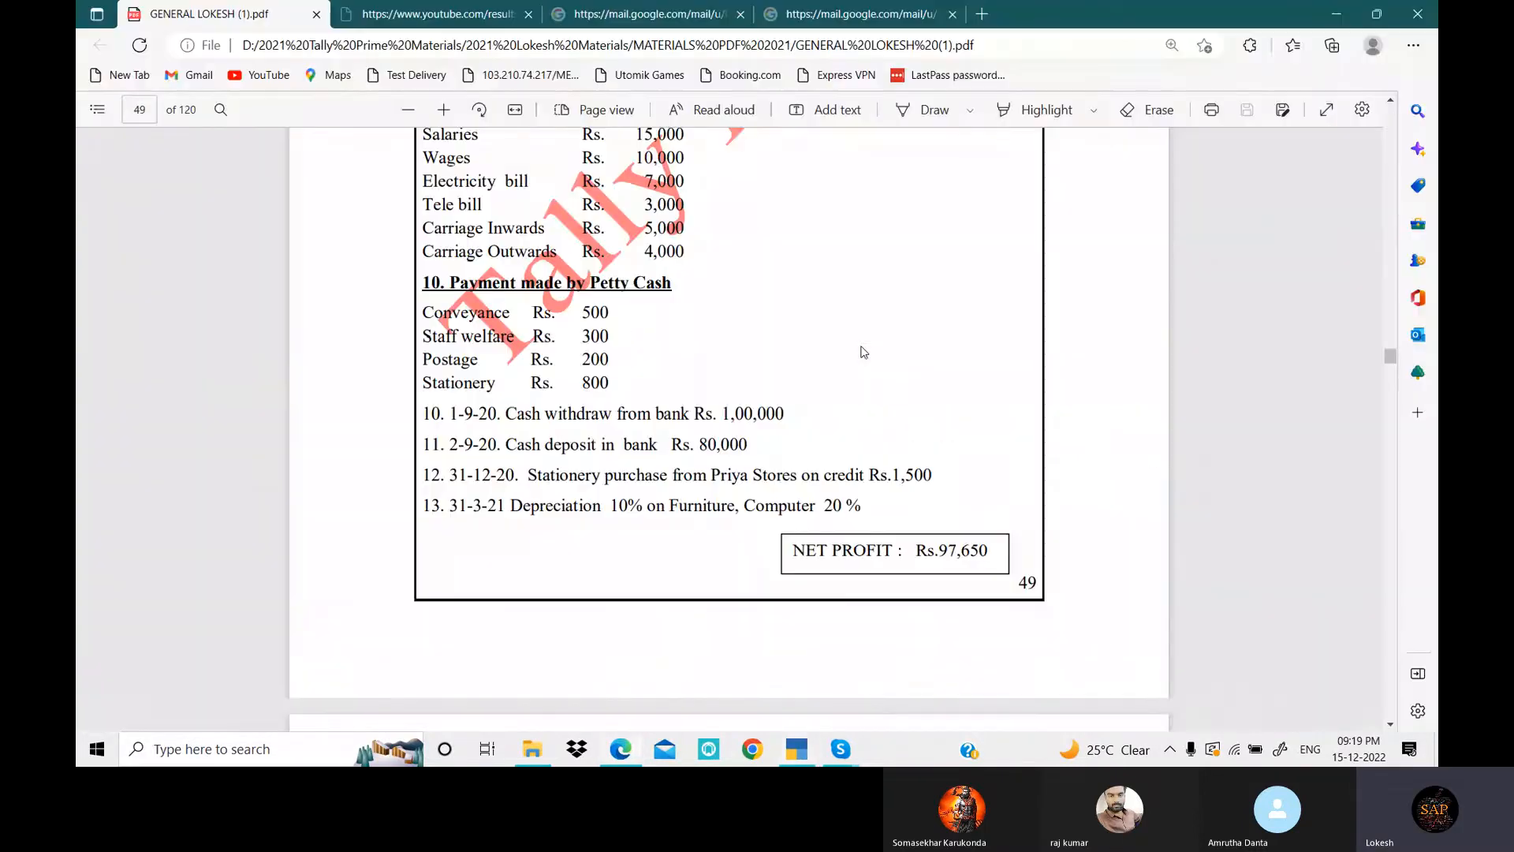
key(alt+Tab)
text(200)
key(Return)
- Add a fourth debit line and create a Stationery ledger under Indirect Expenses for it
key(Return)
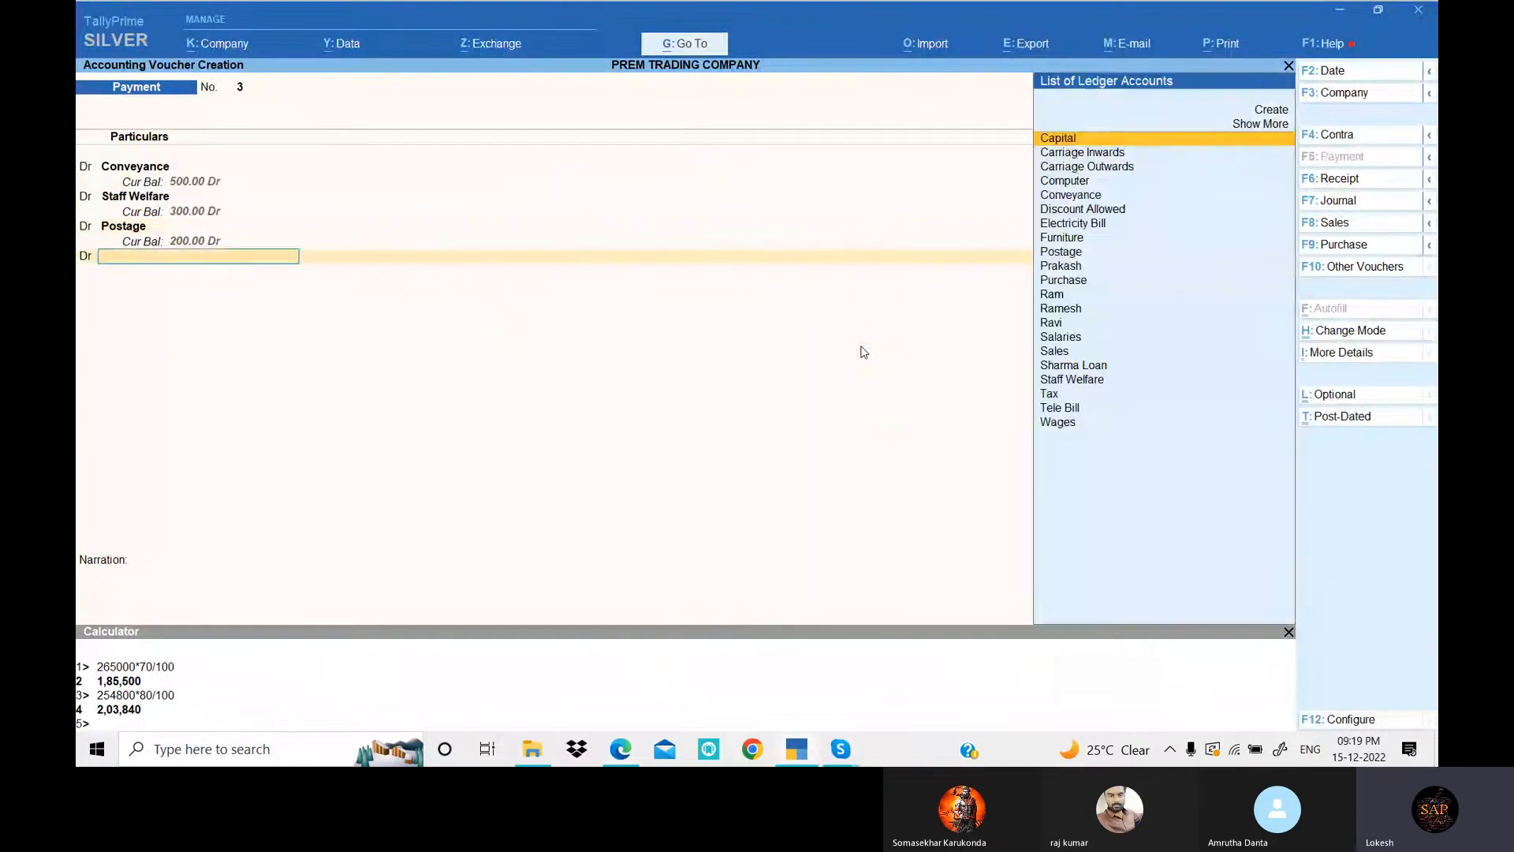
key(alt+c)
key(alt+Tab)
key(alt+Tab)
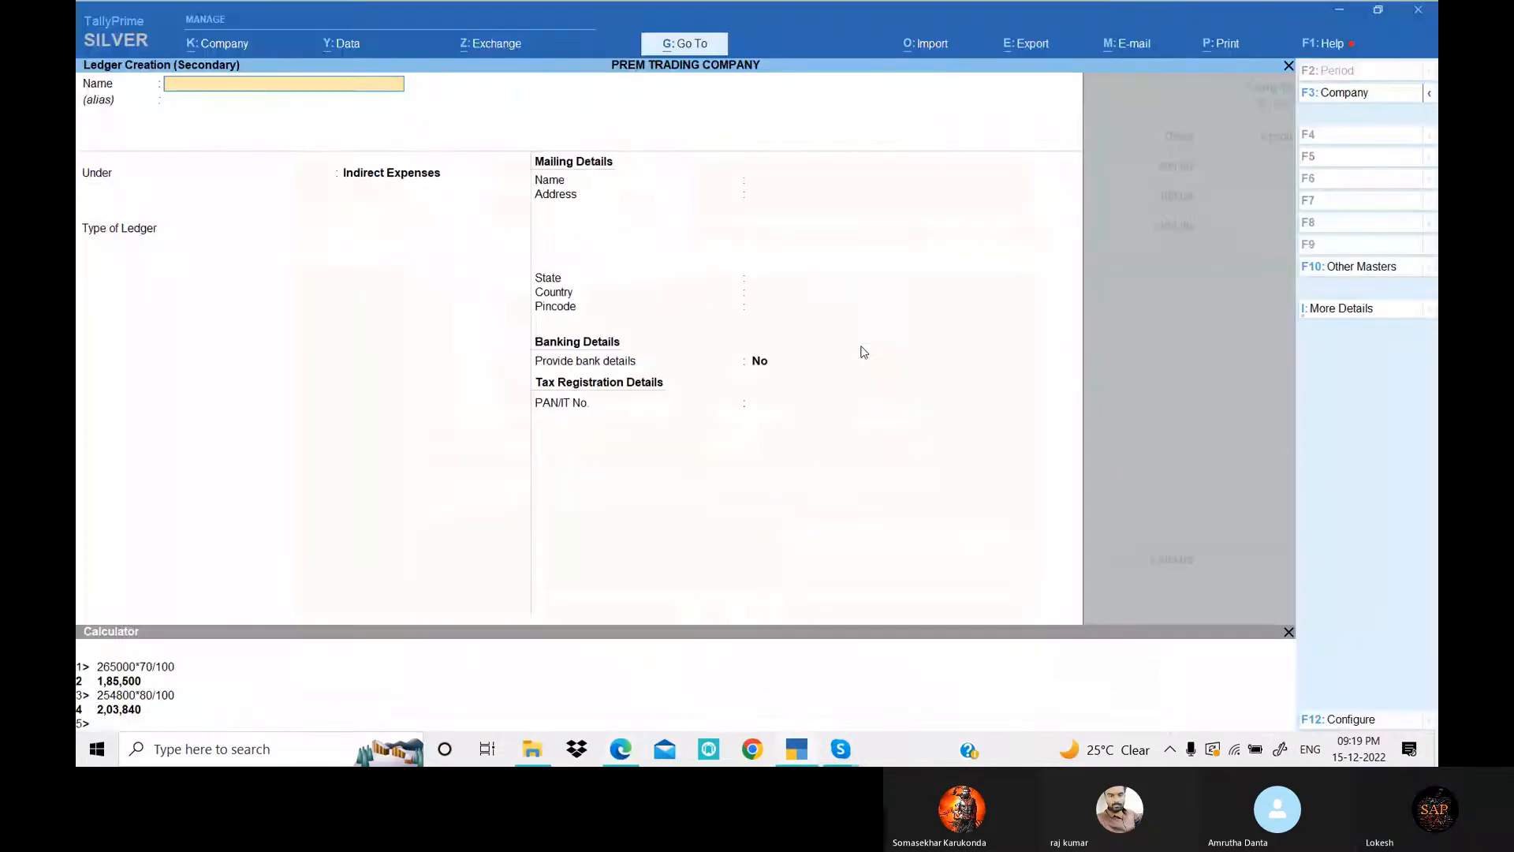
text(St)
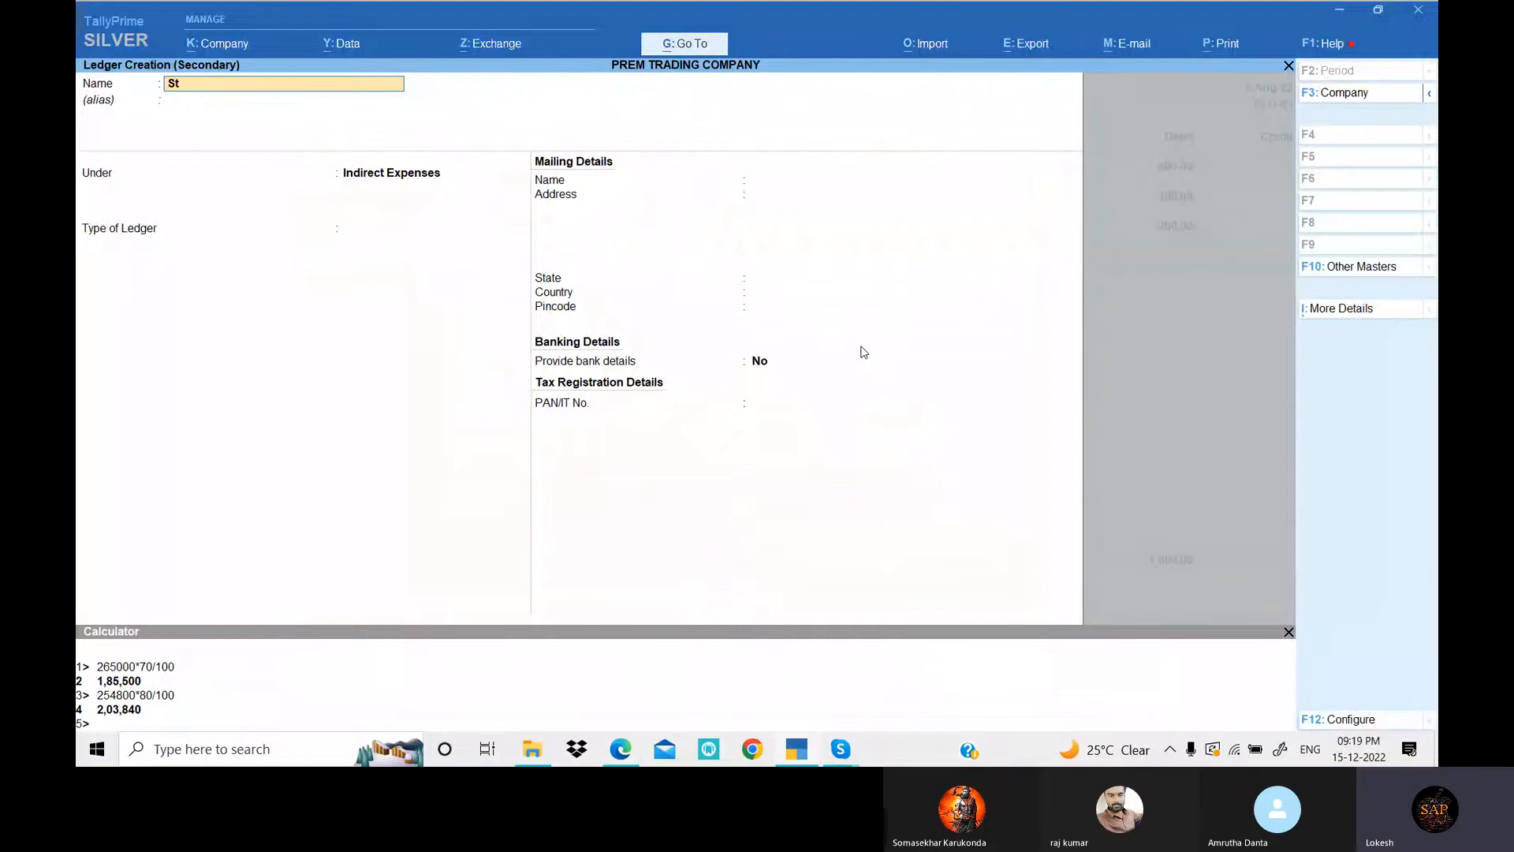
text(ationery)
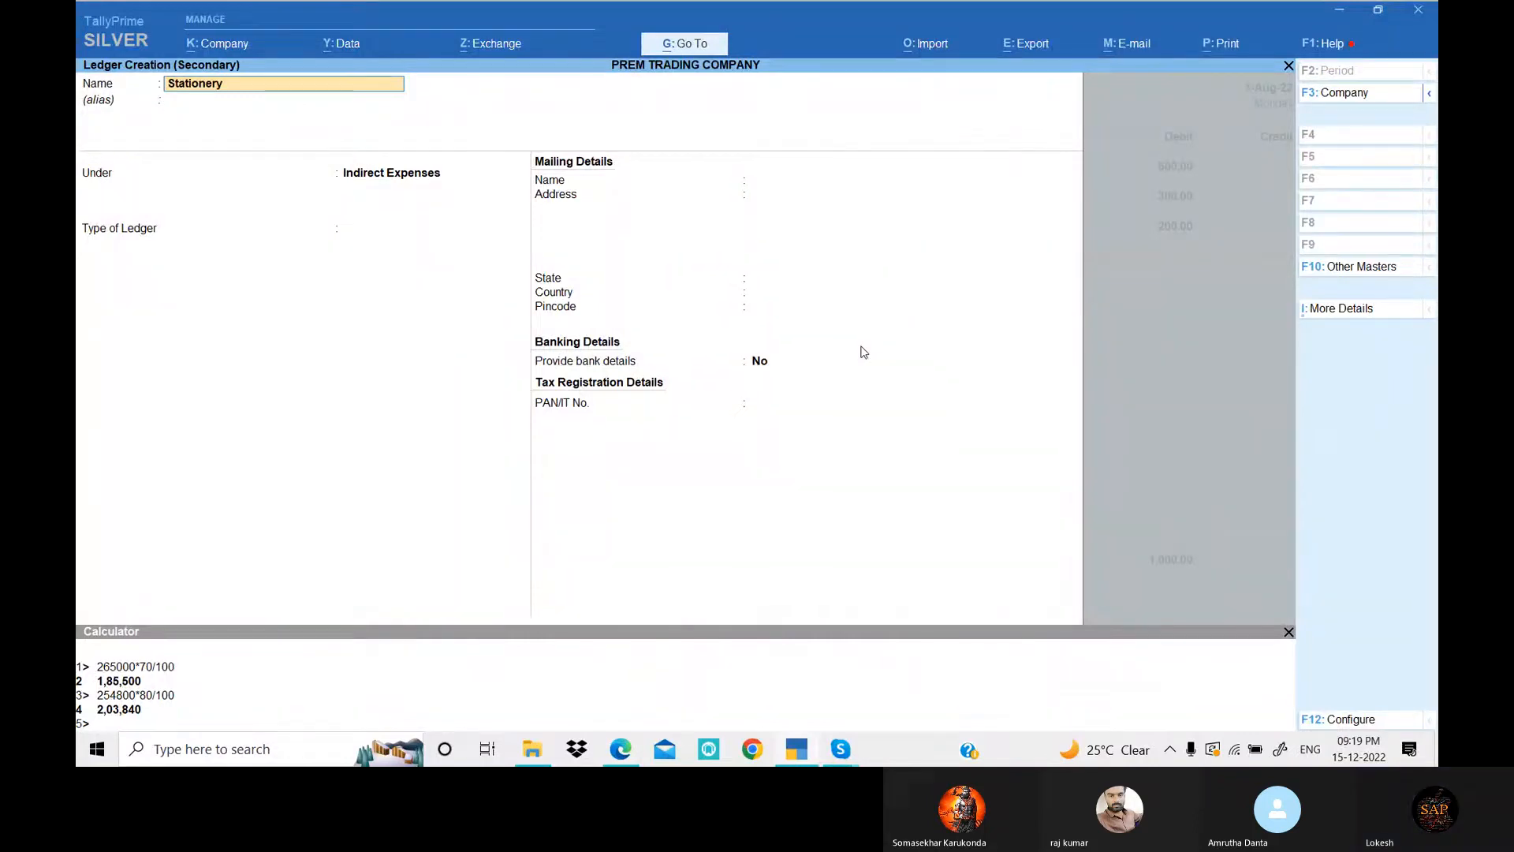
key(Return)
key(Return)
key(Return)
key(Return)
key(Return)
key(Return)
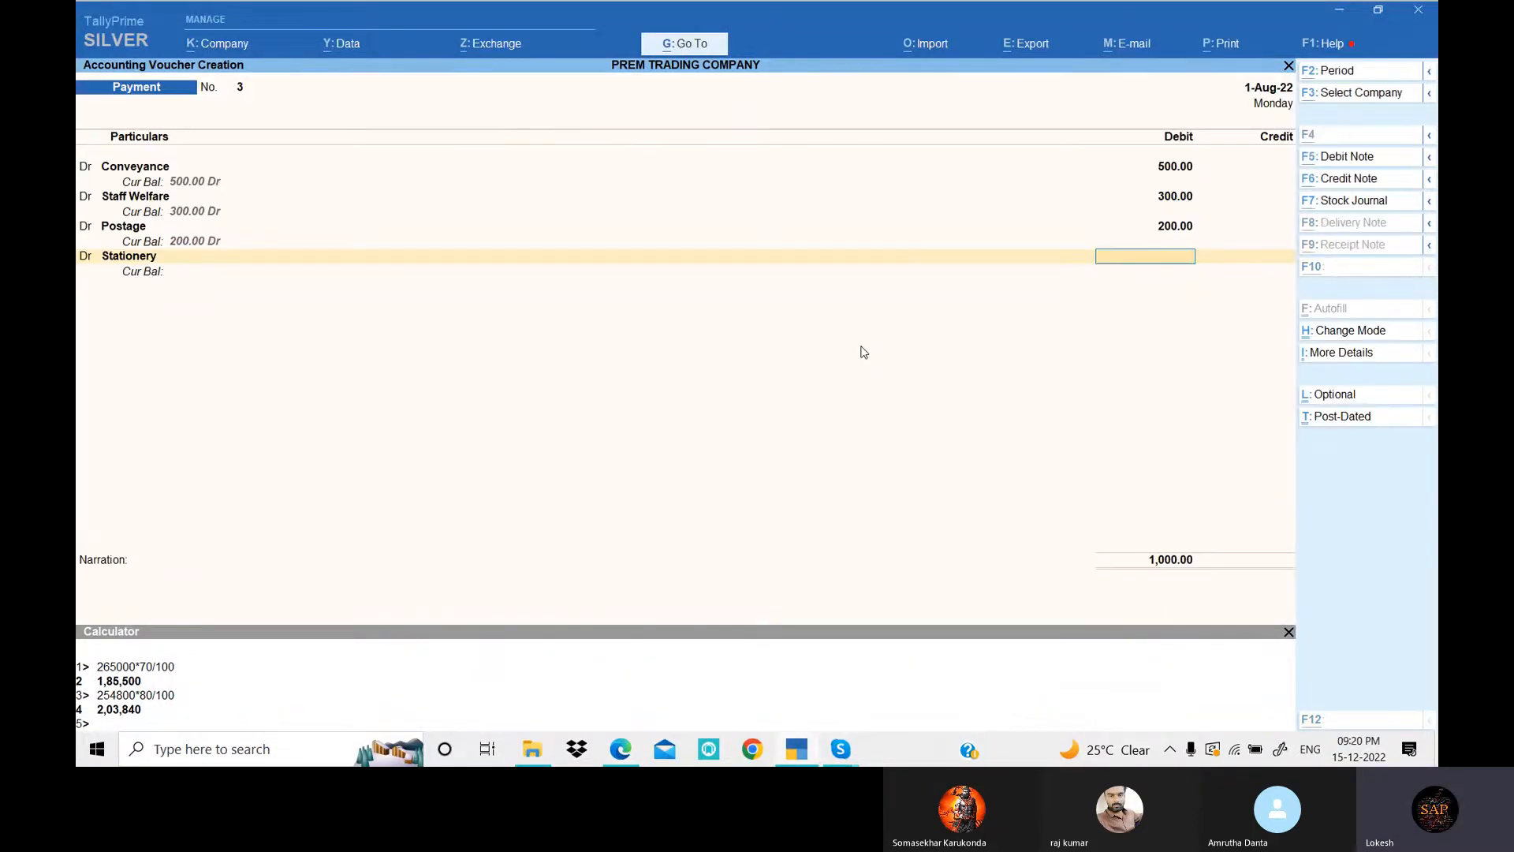
- Look up the stationery amount in the exercise PDF and debit Stationery with 800
key(alt+Tab)
key(alt+Tab)
text(800)
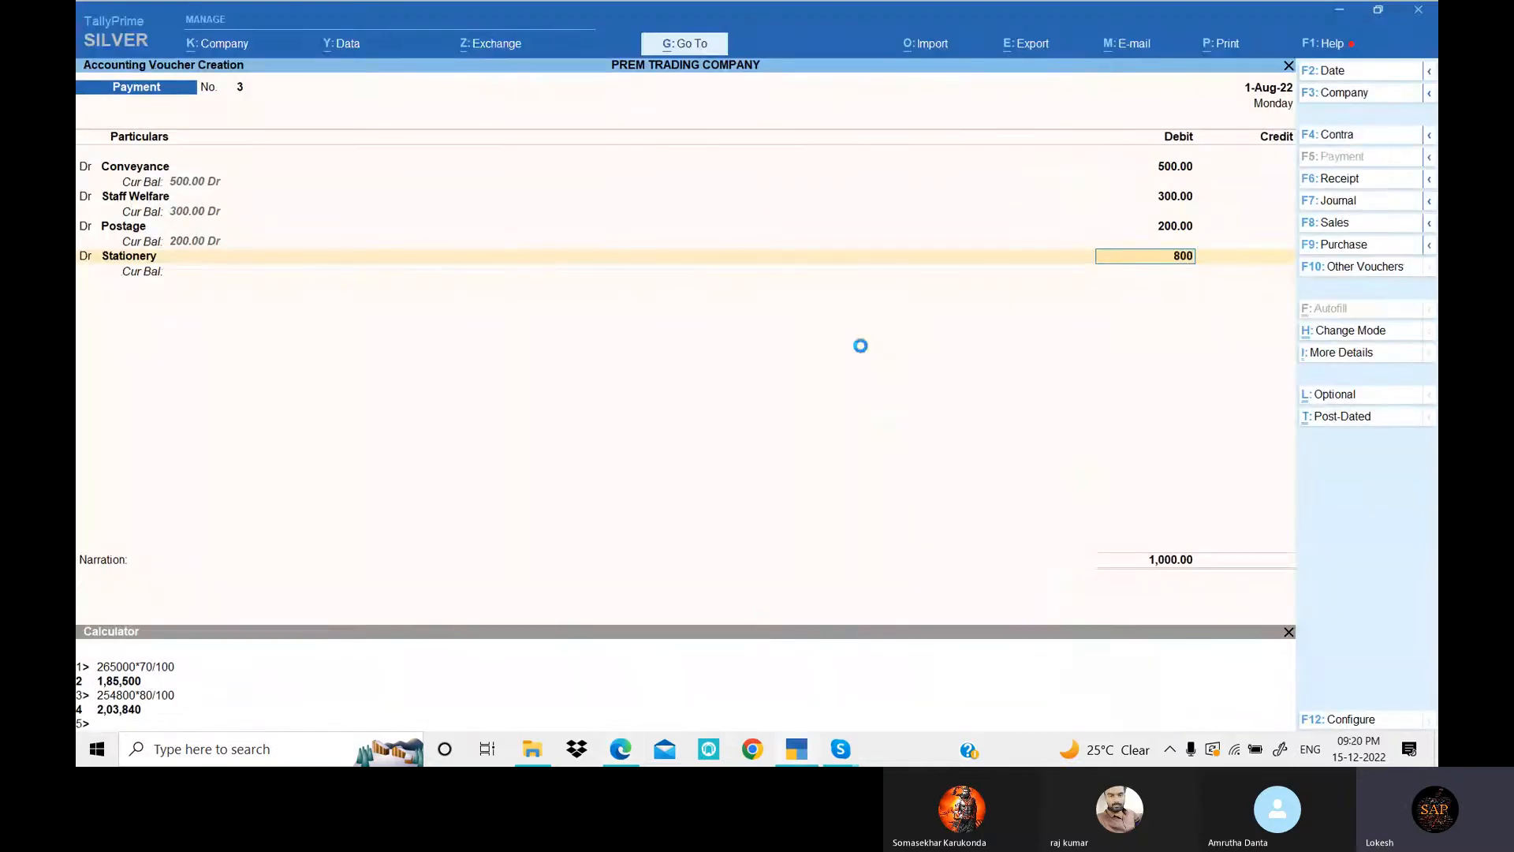
key(Return)
- Check the payment source in the exercise PDF, credit Petty Cash with 1,800 and save the Payment voucher
key(alt+Tab)
key(alt+Tab)
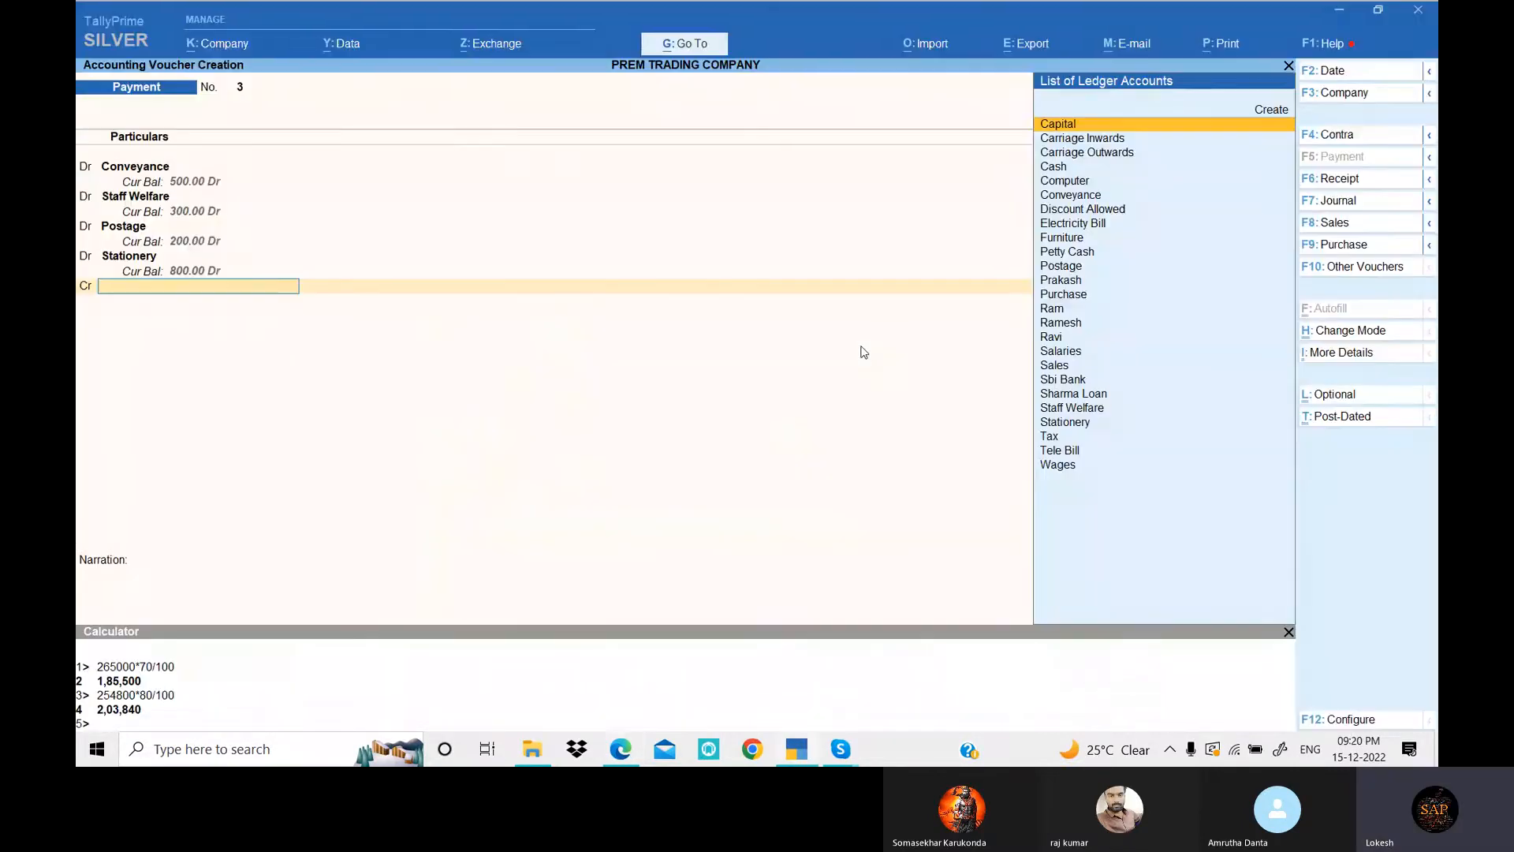
text(Pe)
key(Return)
key(Return)
key(Return)
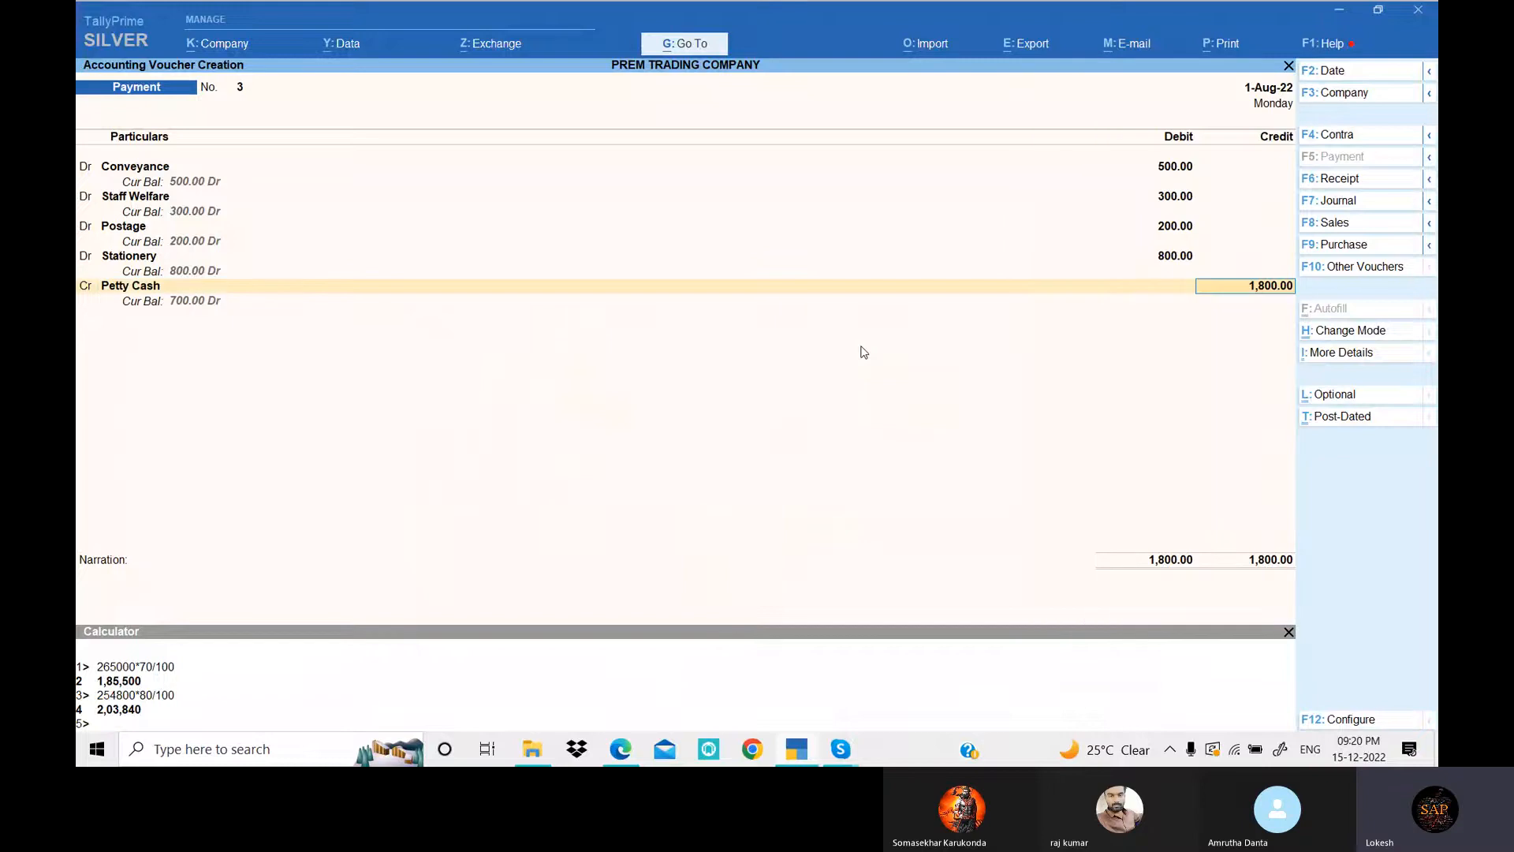
- Check the next transaction in the exercise PDF and start a Contra voucher dated 1-9-2022
key(alt+Tab)
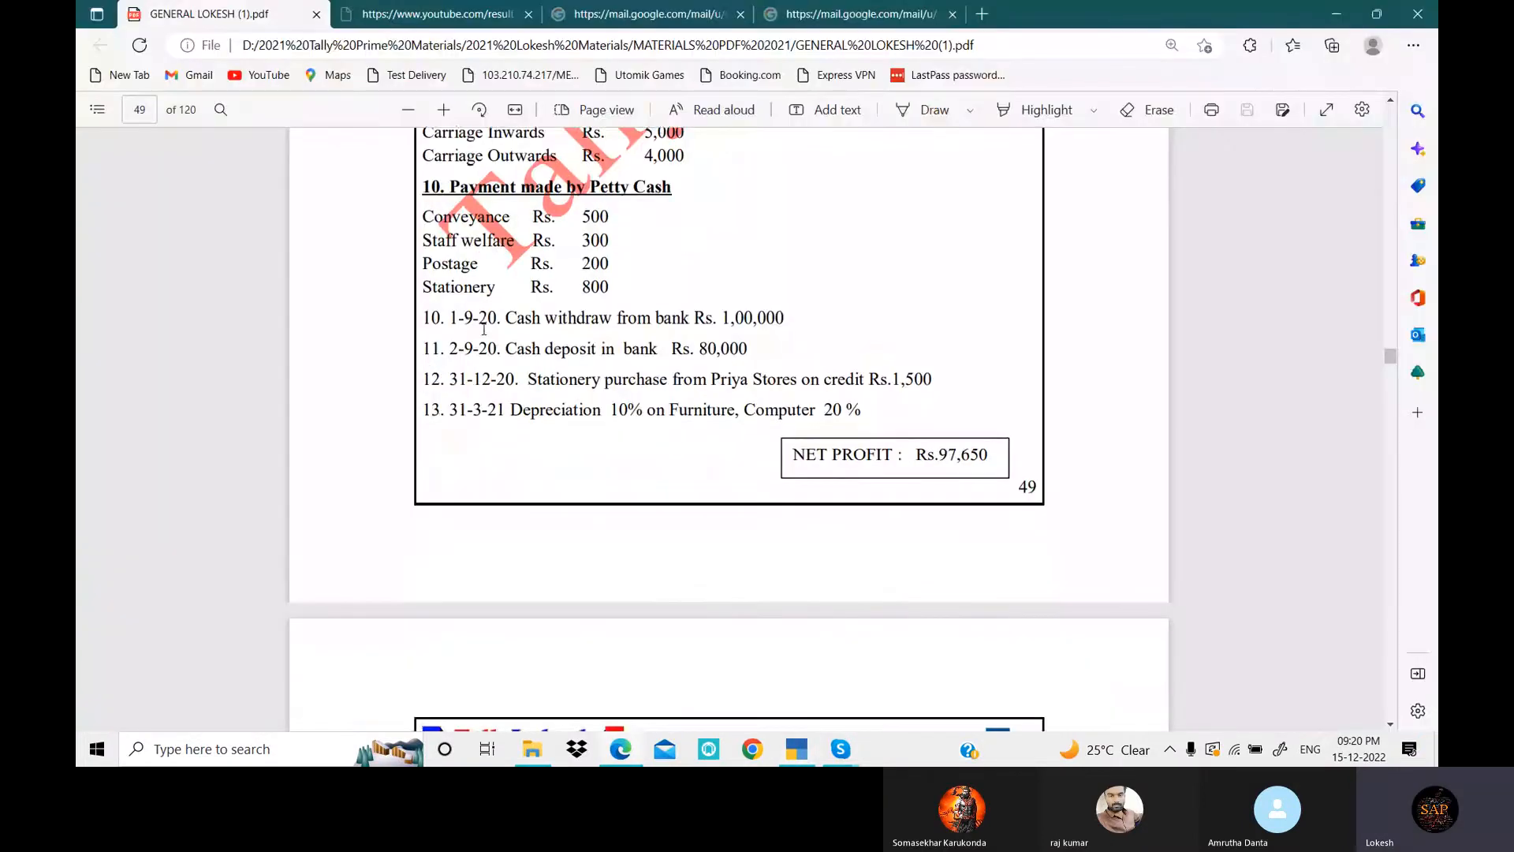
key(alt+Tab)
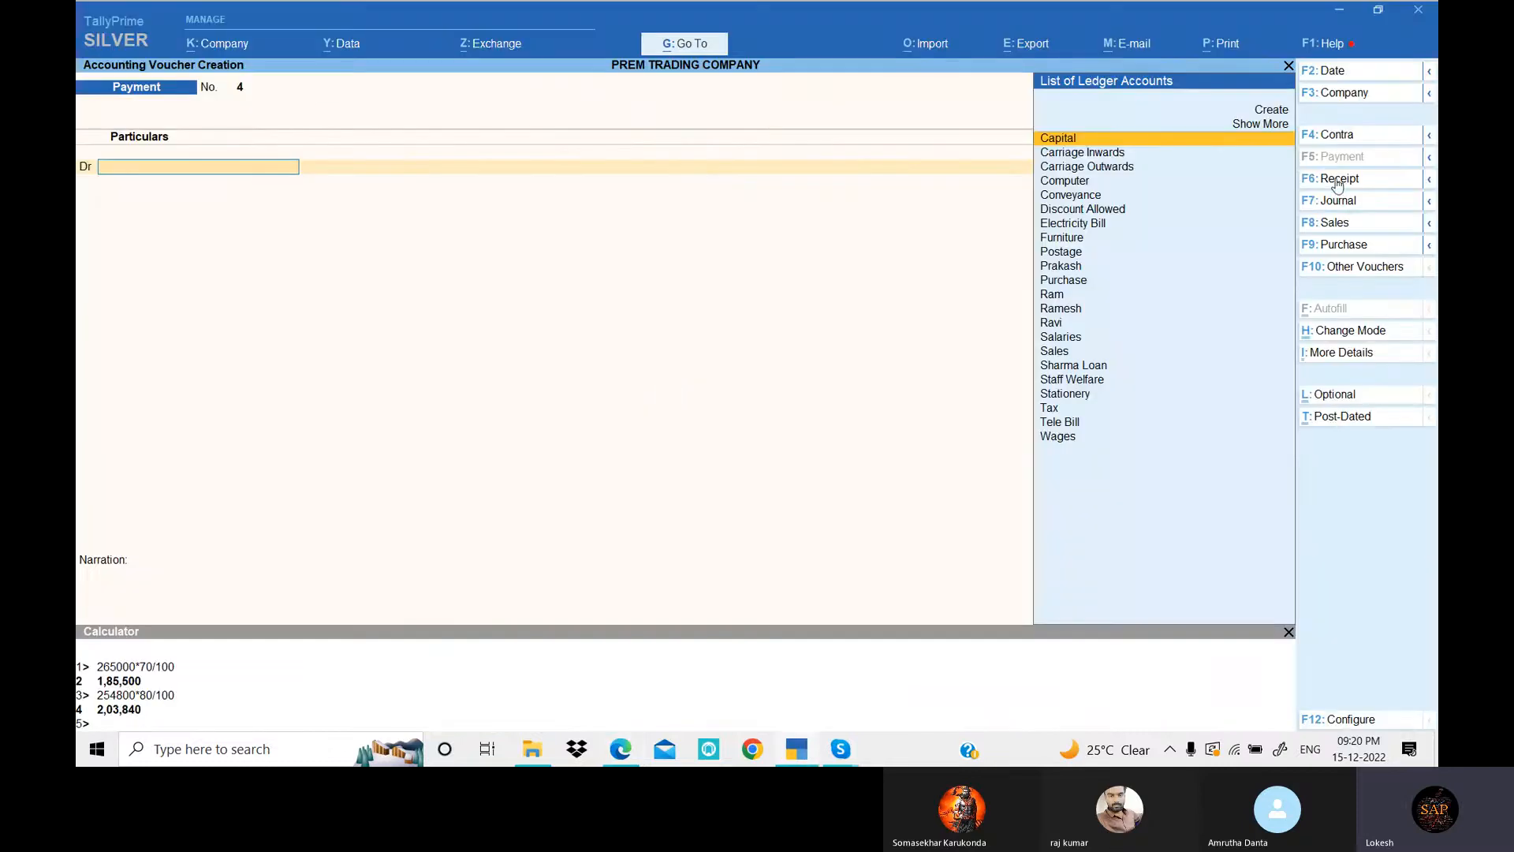
click(1380, 139)
click(1332, 72)
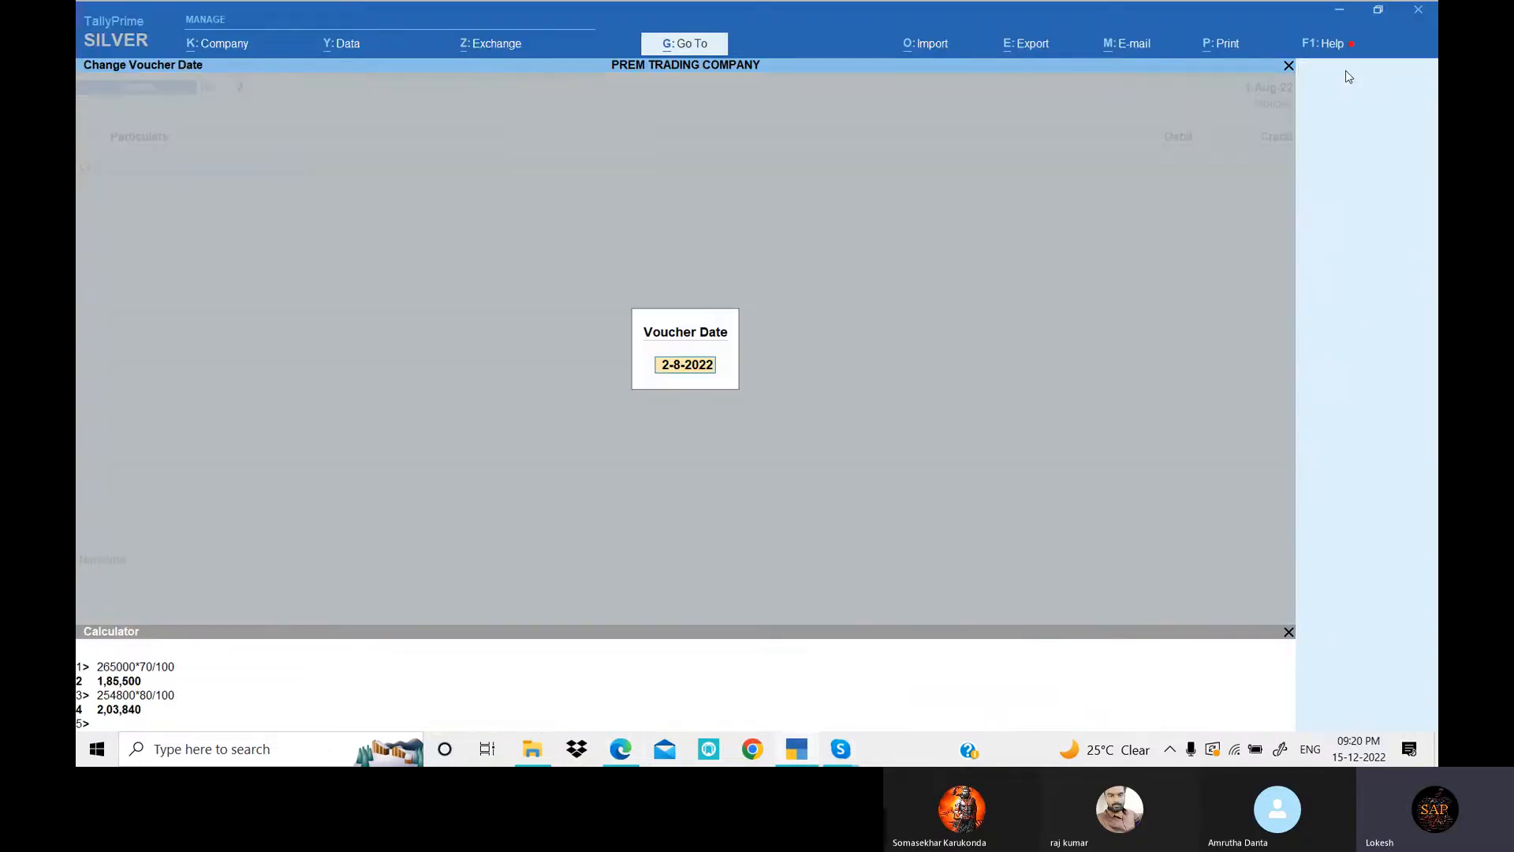
text(1-9)
key(Return)
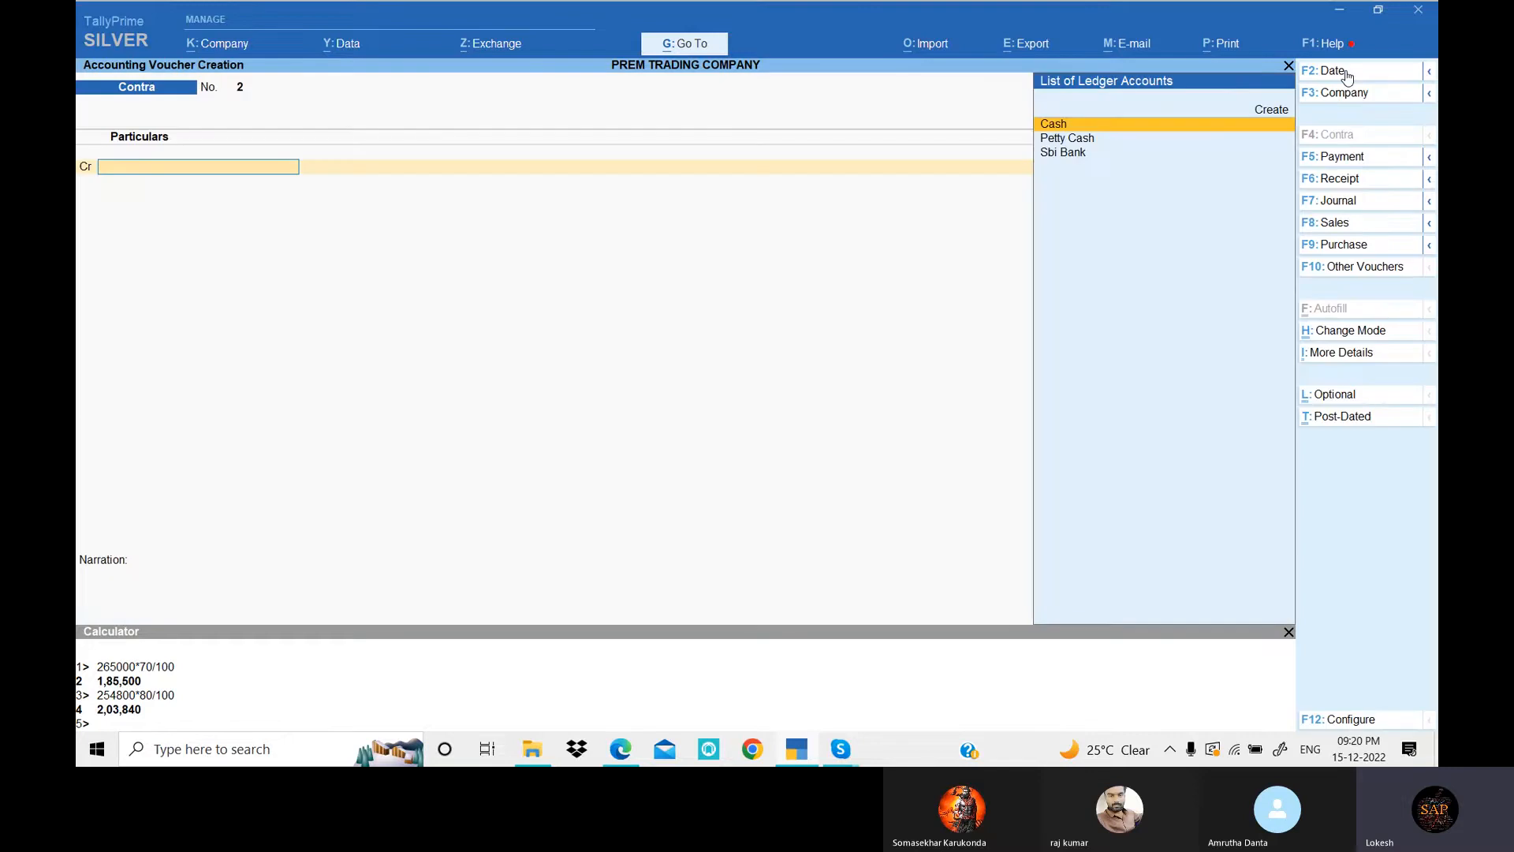
- Look up the withdrawal amount in the exercise PDF and credit Sbi Bank with 1,00,000
key(Down)
key(Down)
key(Return)
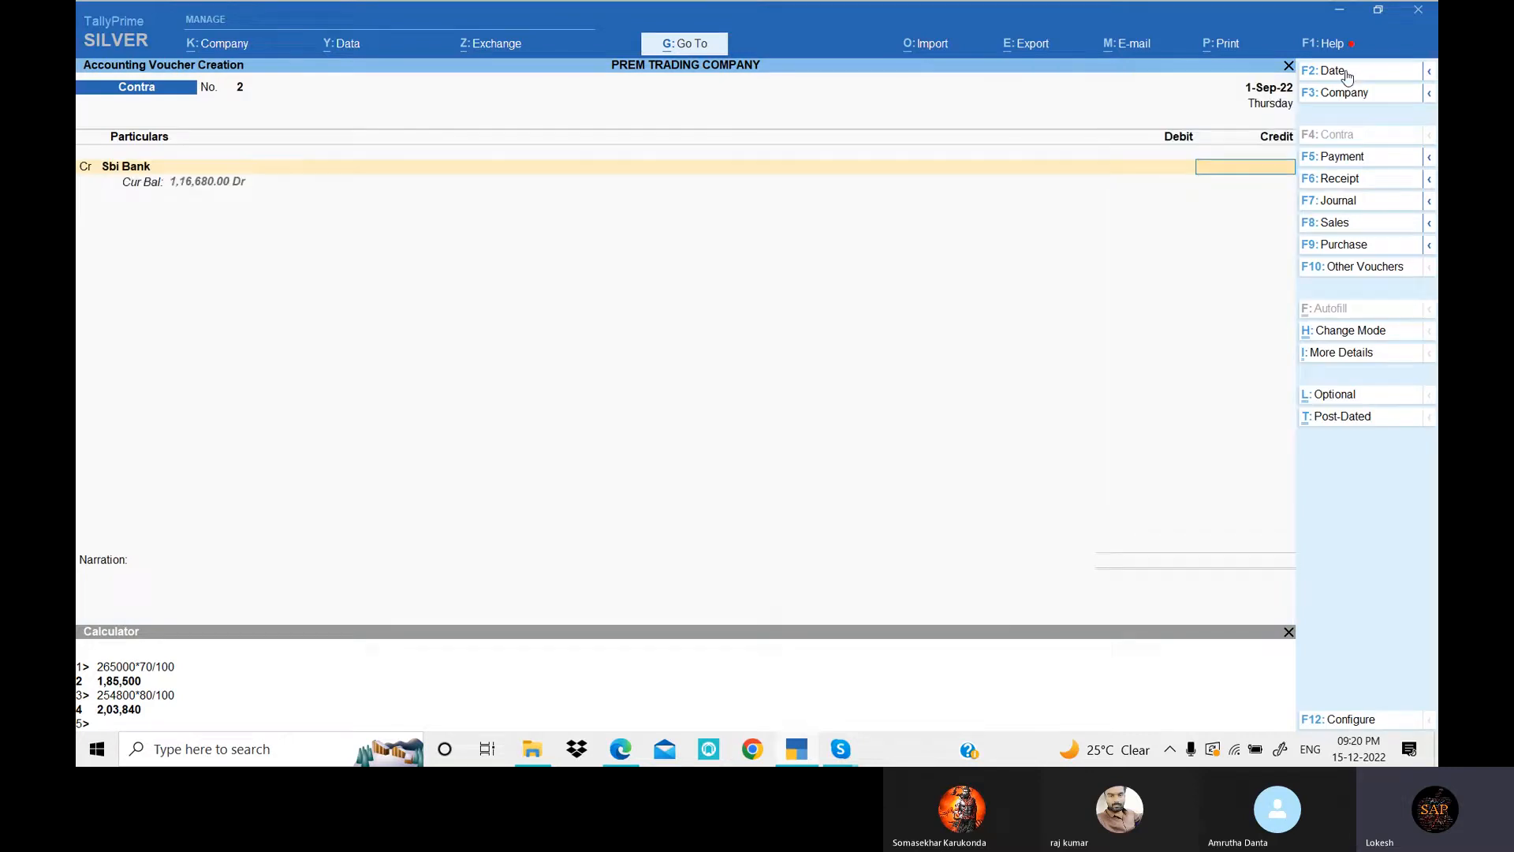
key(alt+Tab)
key(alt+Tab)
text(1,00,)
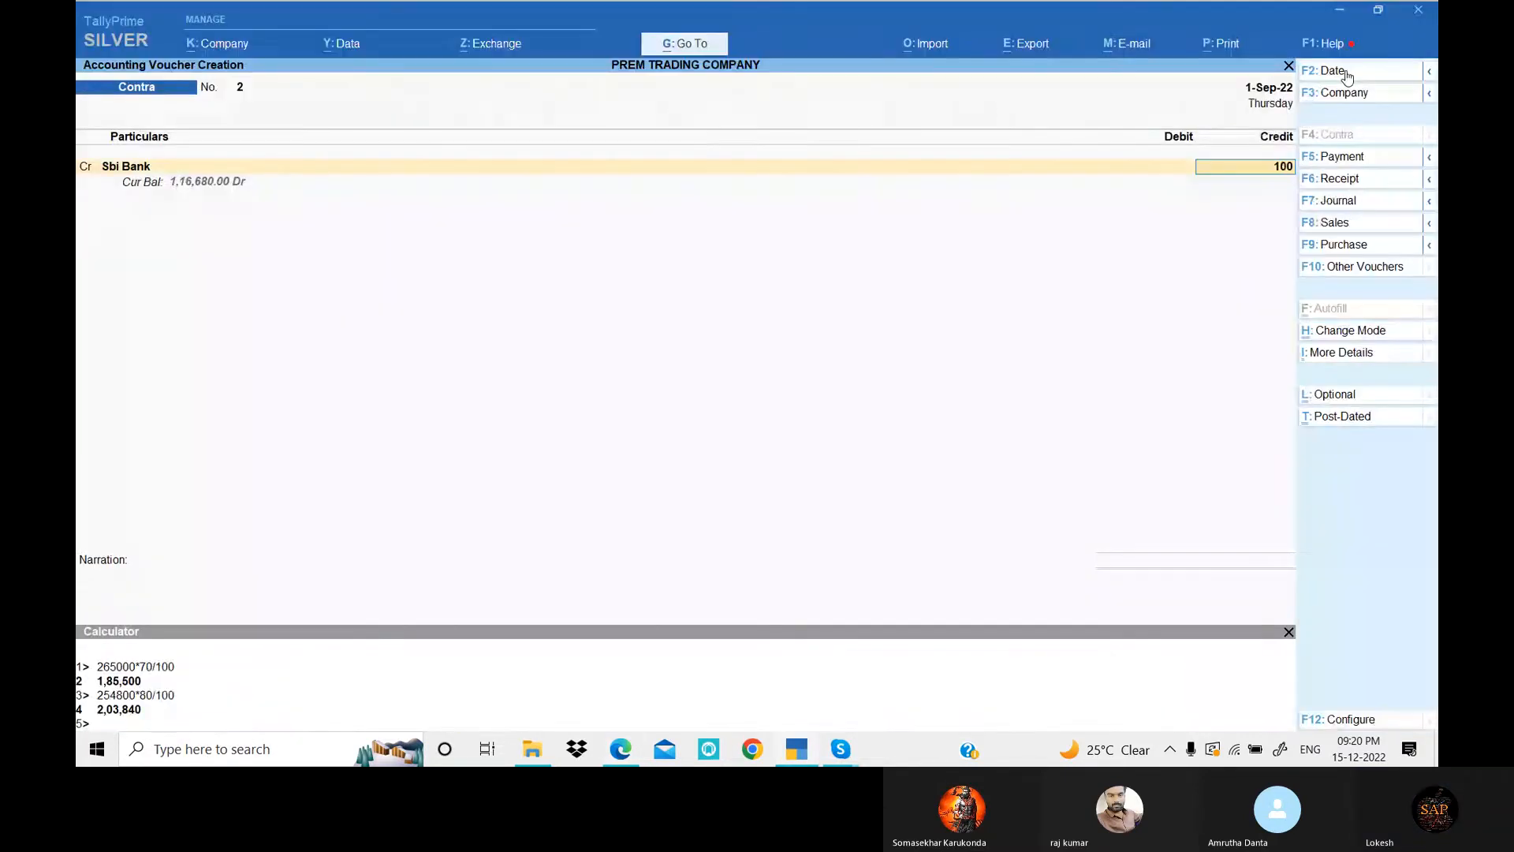
text(000)
key(Return)
- Accept the default cheque allocation, debit Cash with 1,00,000 and save the Contra voucher
key(Return)
key(Return)
key(Return)
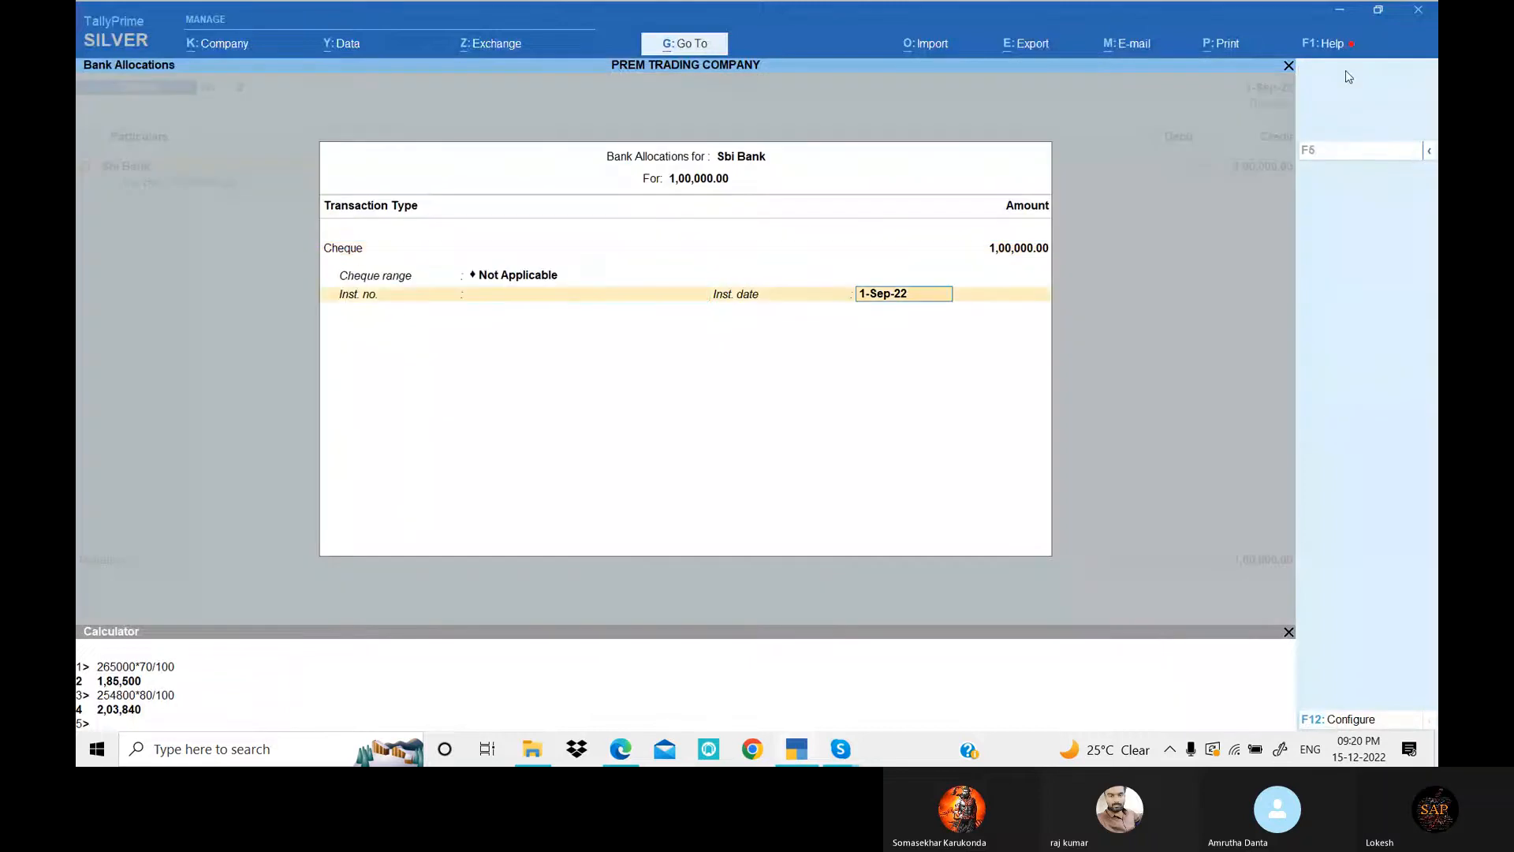
key(Return)
key(Return)
key(Return)
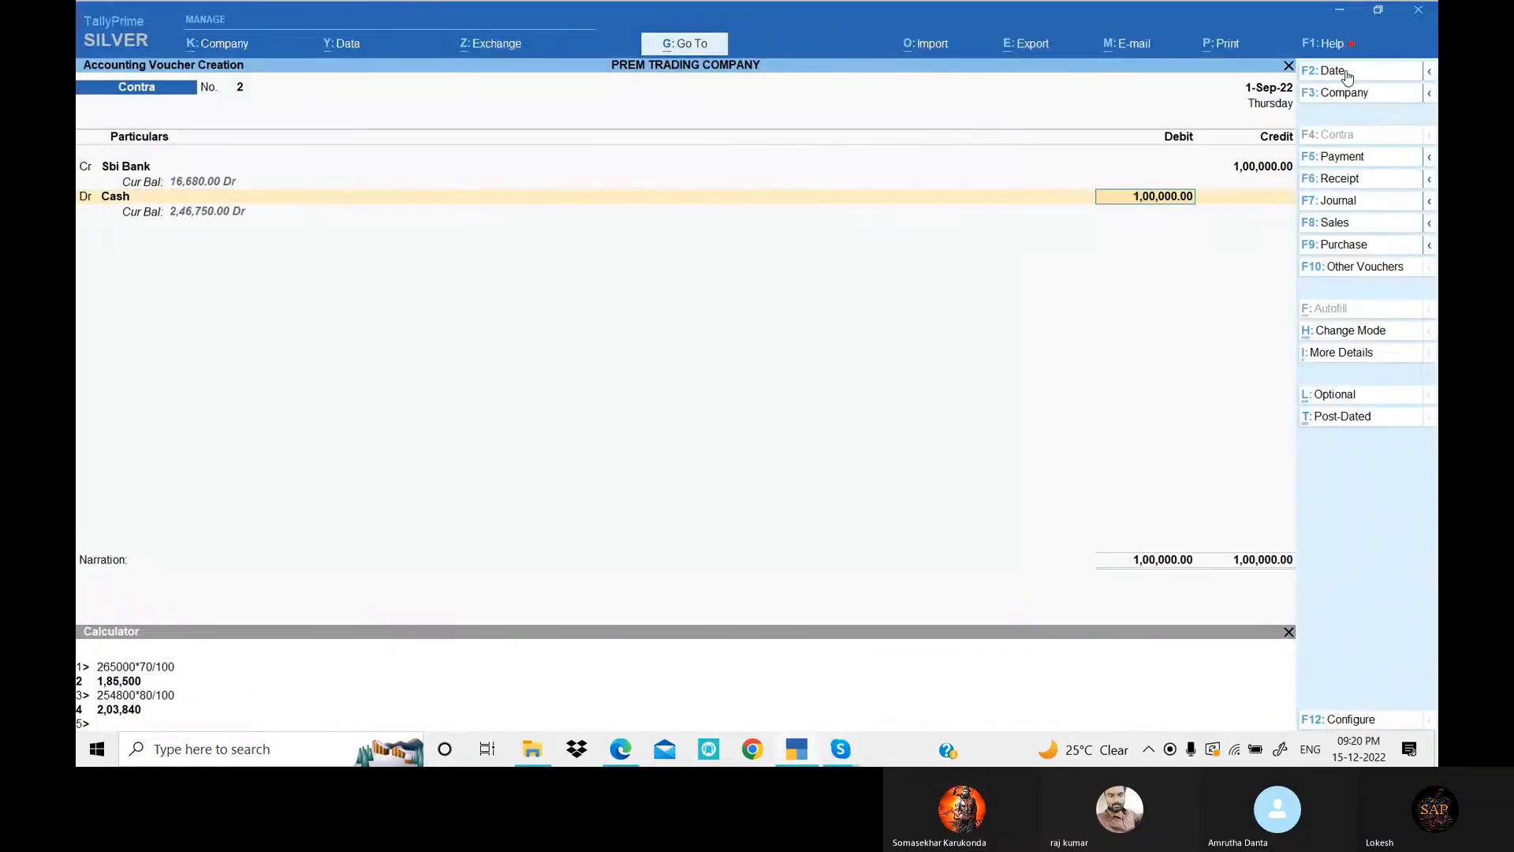
key(Return)
key(Return)
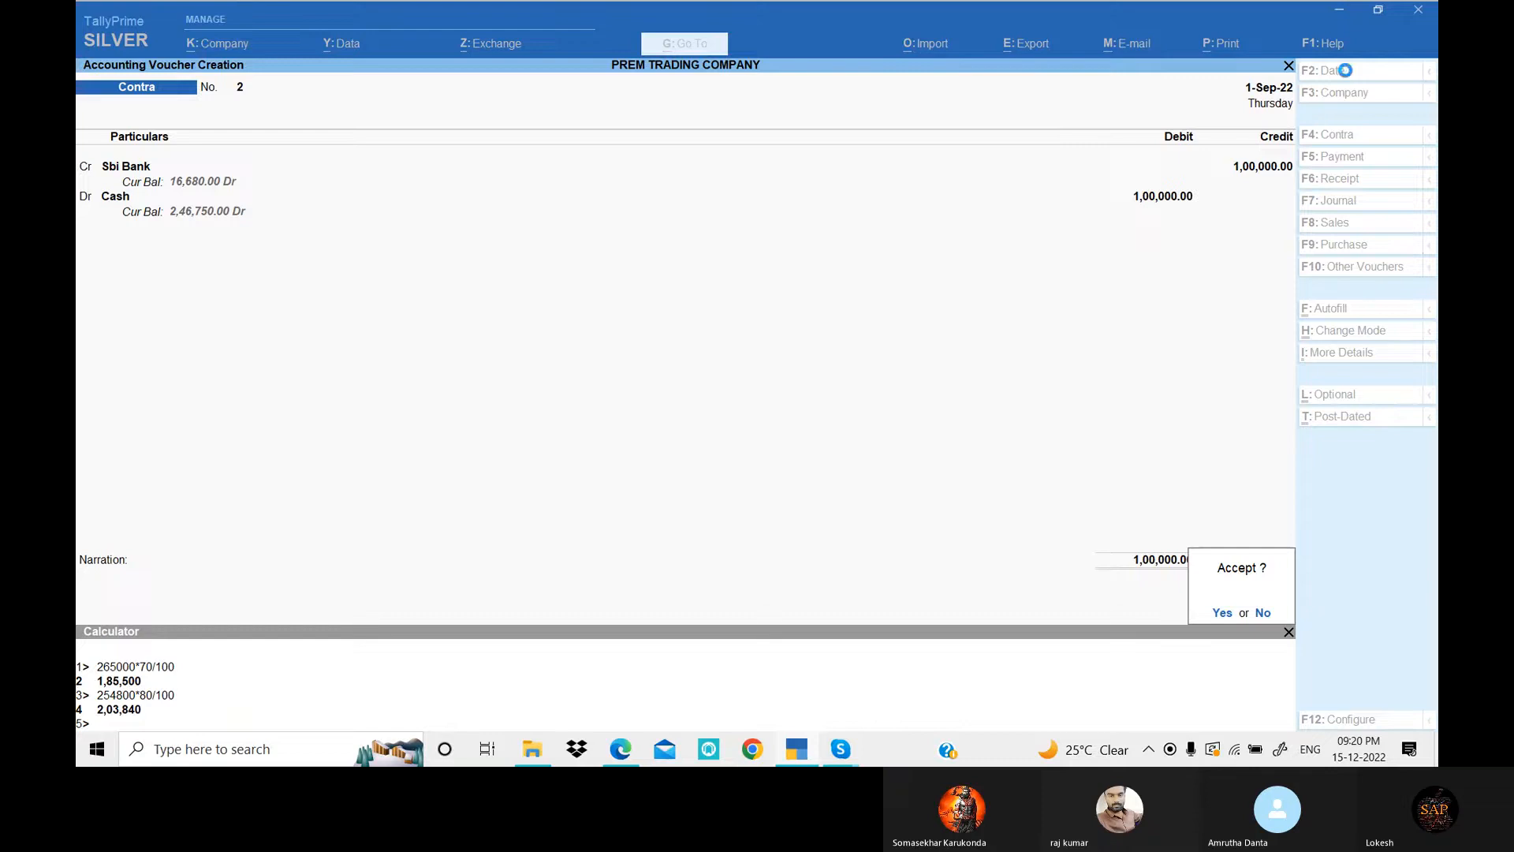
key(Return)
- Check the bank deposit entry in the exercise PDF and date the new Contra voucher 2-9-2022
key(alt+Tab)
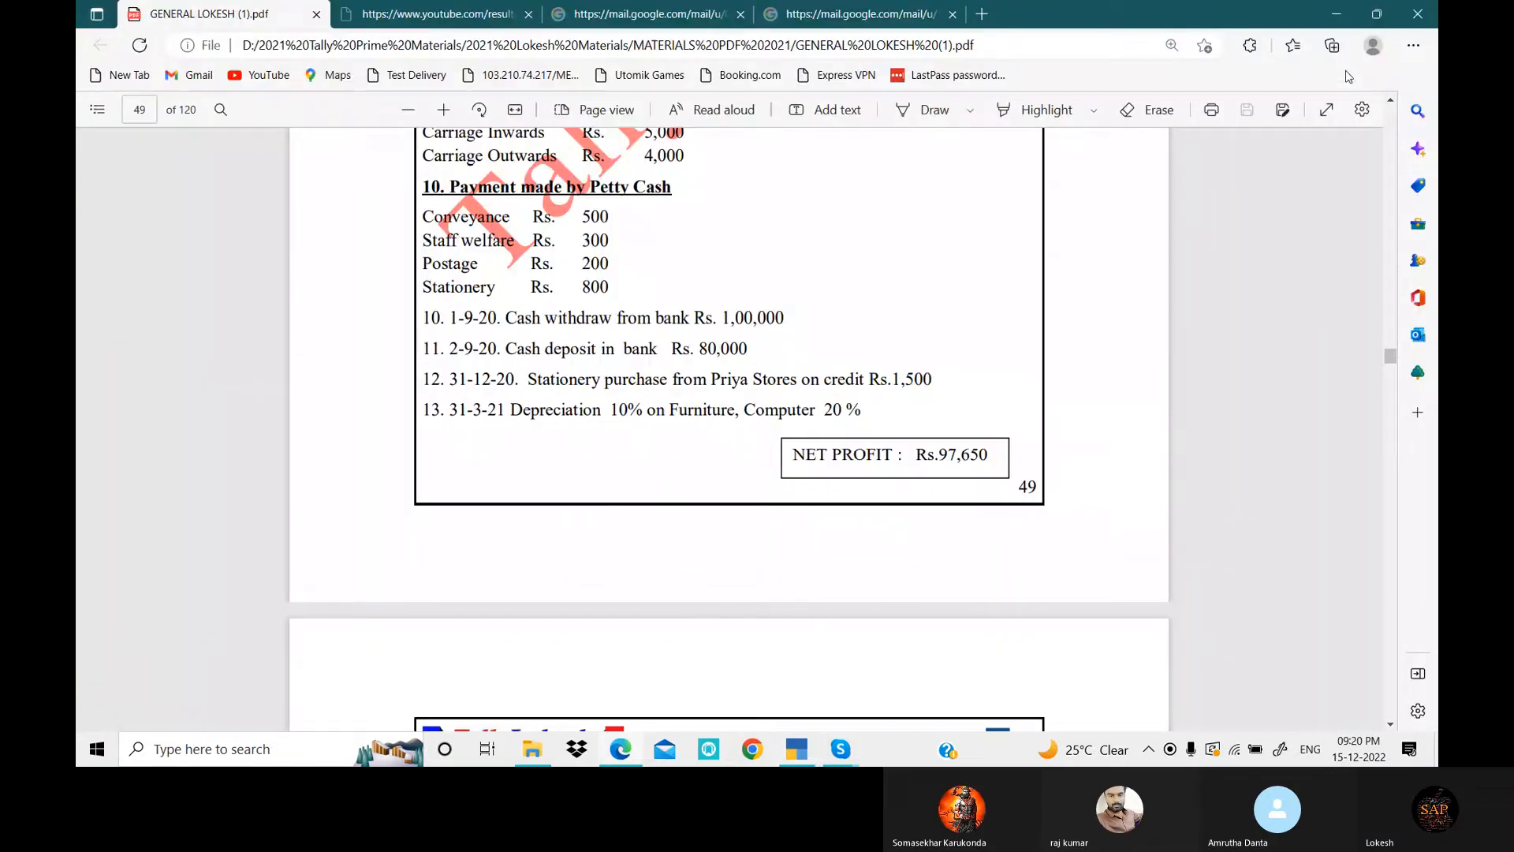
key(alt+Tab)
key(F2)
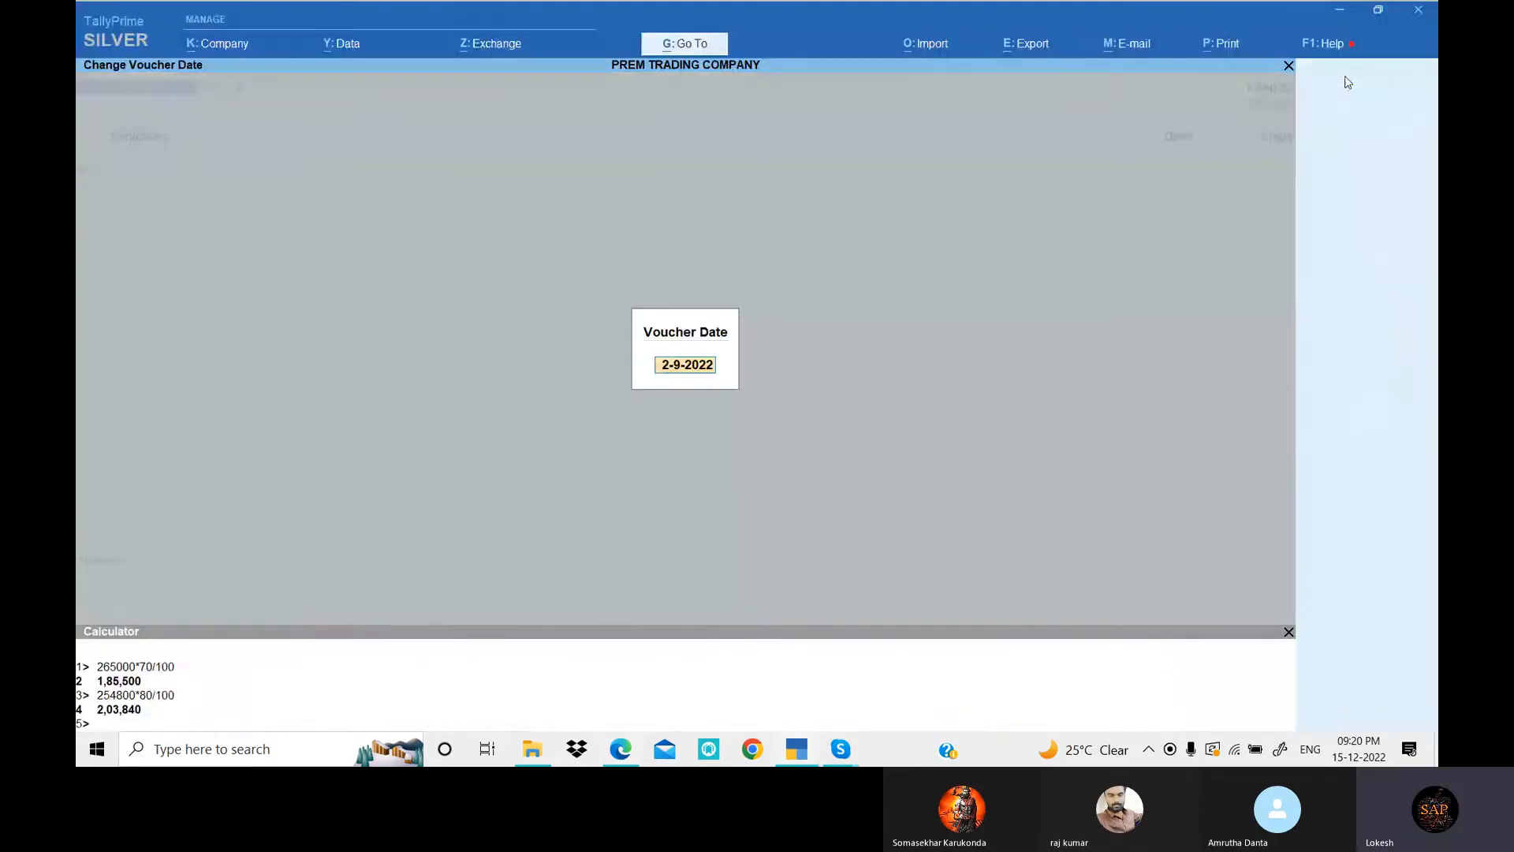
text(2-8)
key(Return)
- Look up the deposit details in the exercise PDF and credit Cash with 80,000
key(alt+Tab)
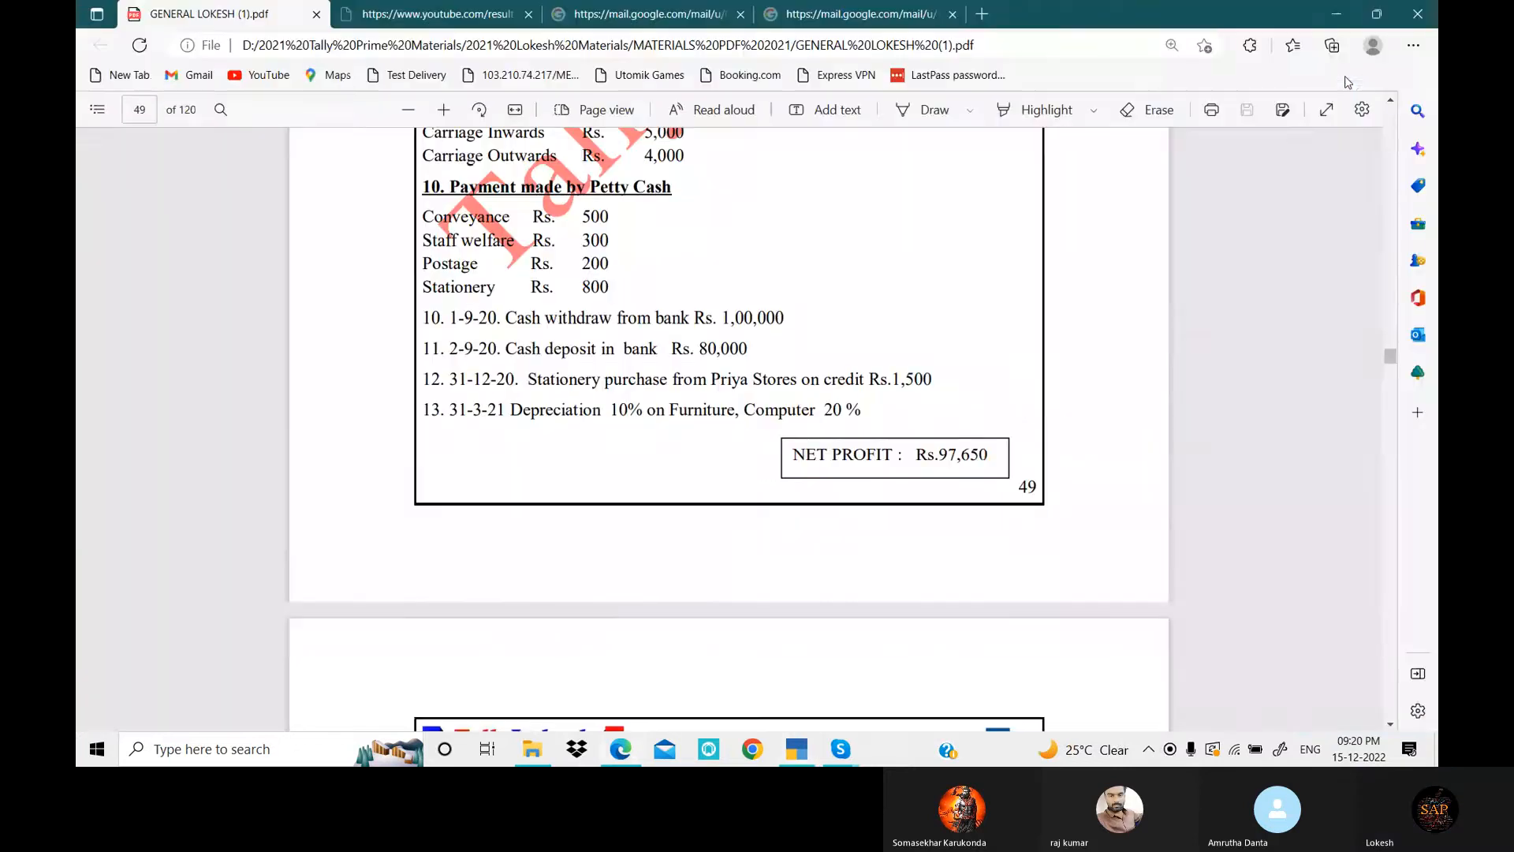
key(alt+Tab)
key(Return)
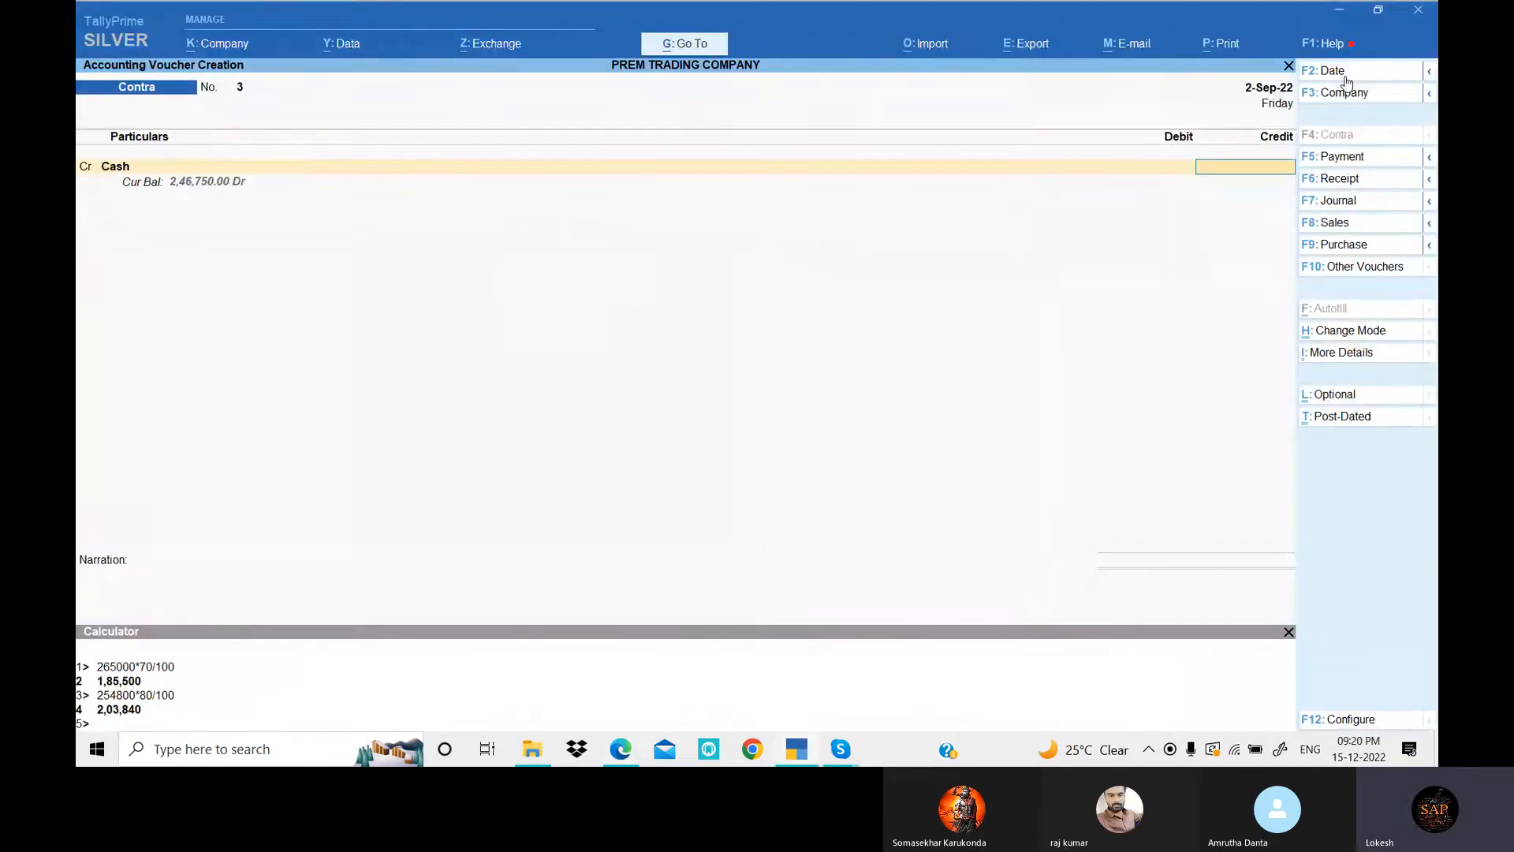
key(alt+Tab)
key(alt+Tab)
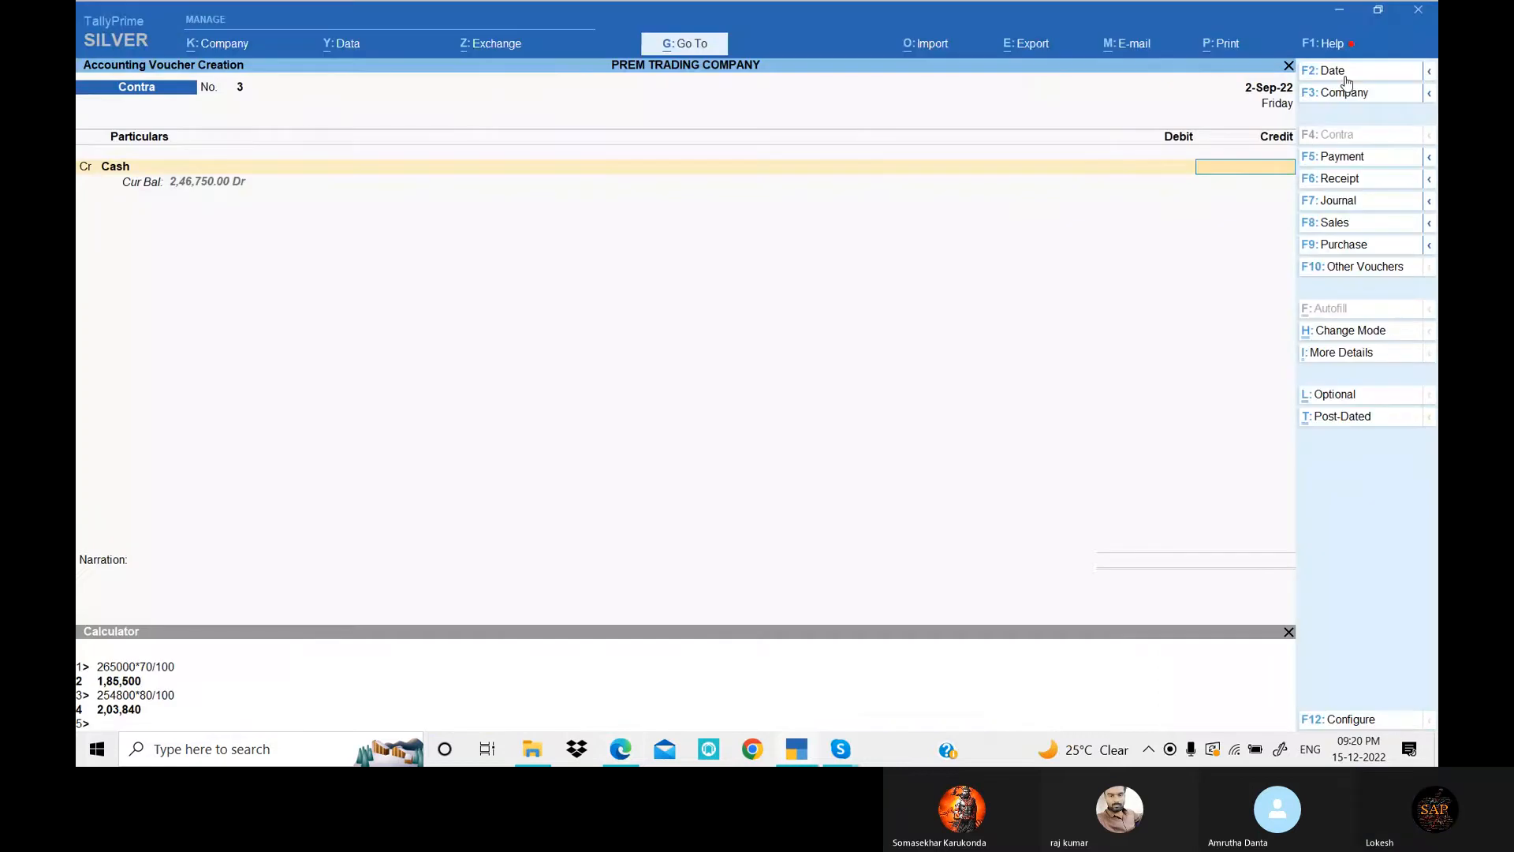
key(Return)
key(Return)
key(Return)
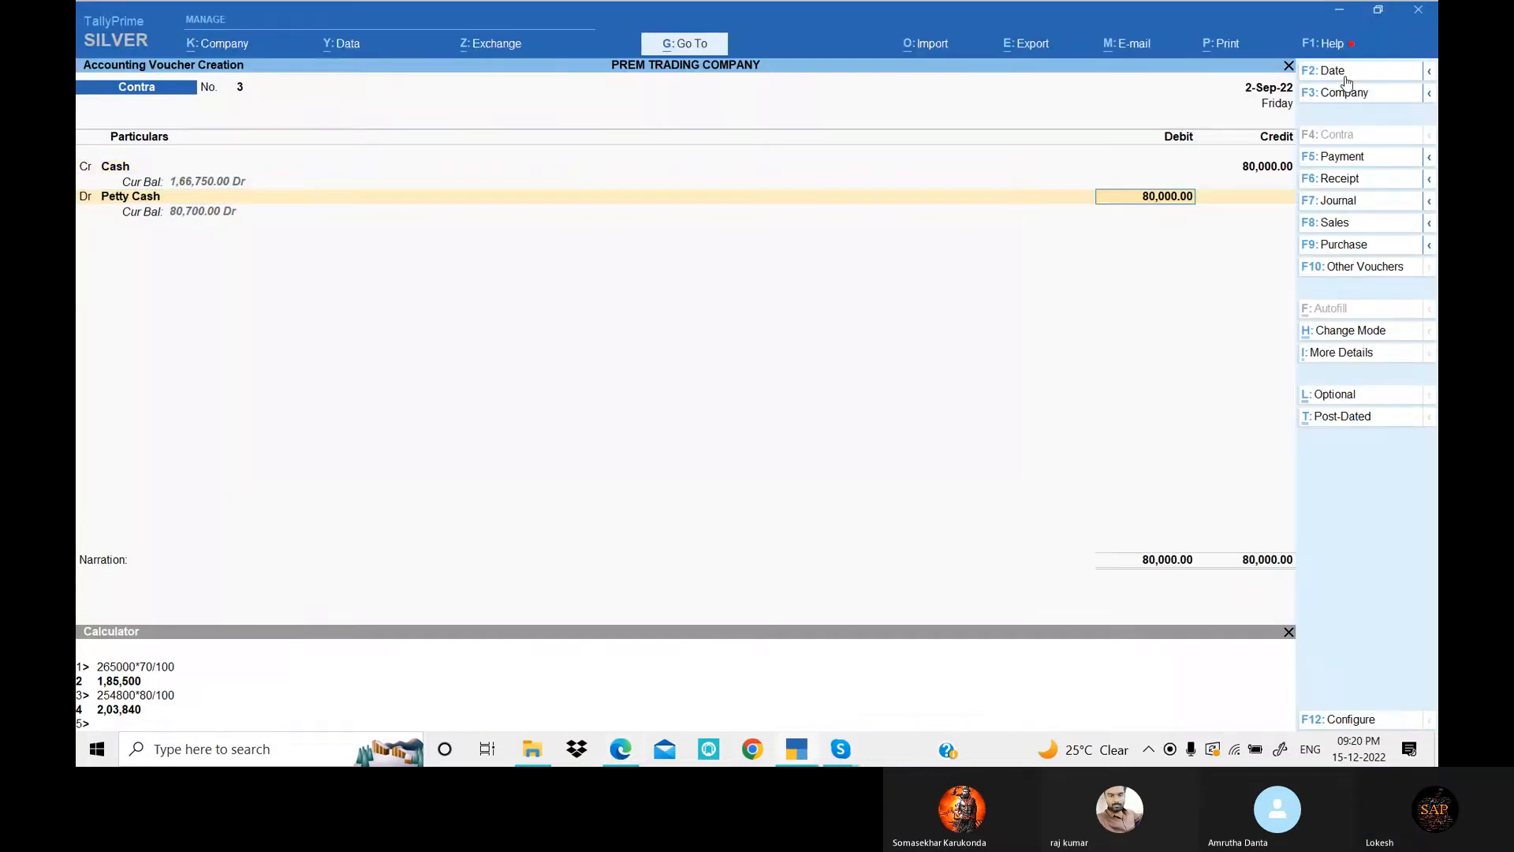
key(Return)
key(BackSpace)
key(BackSpace)
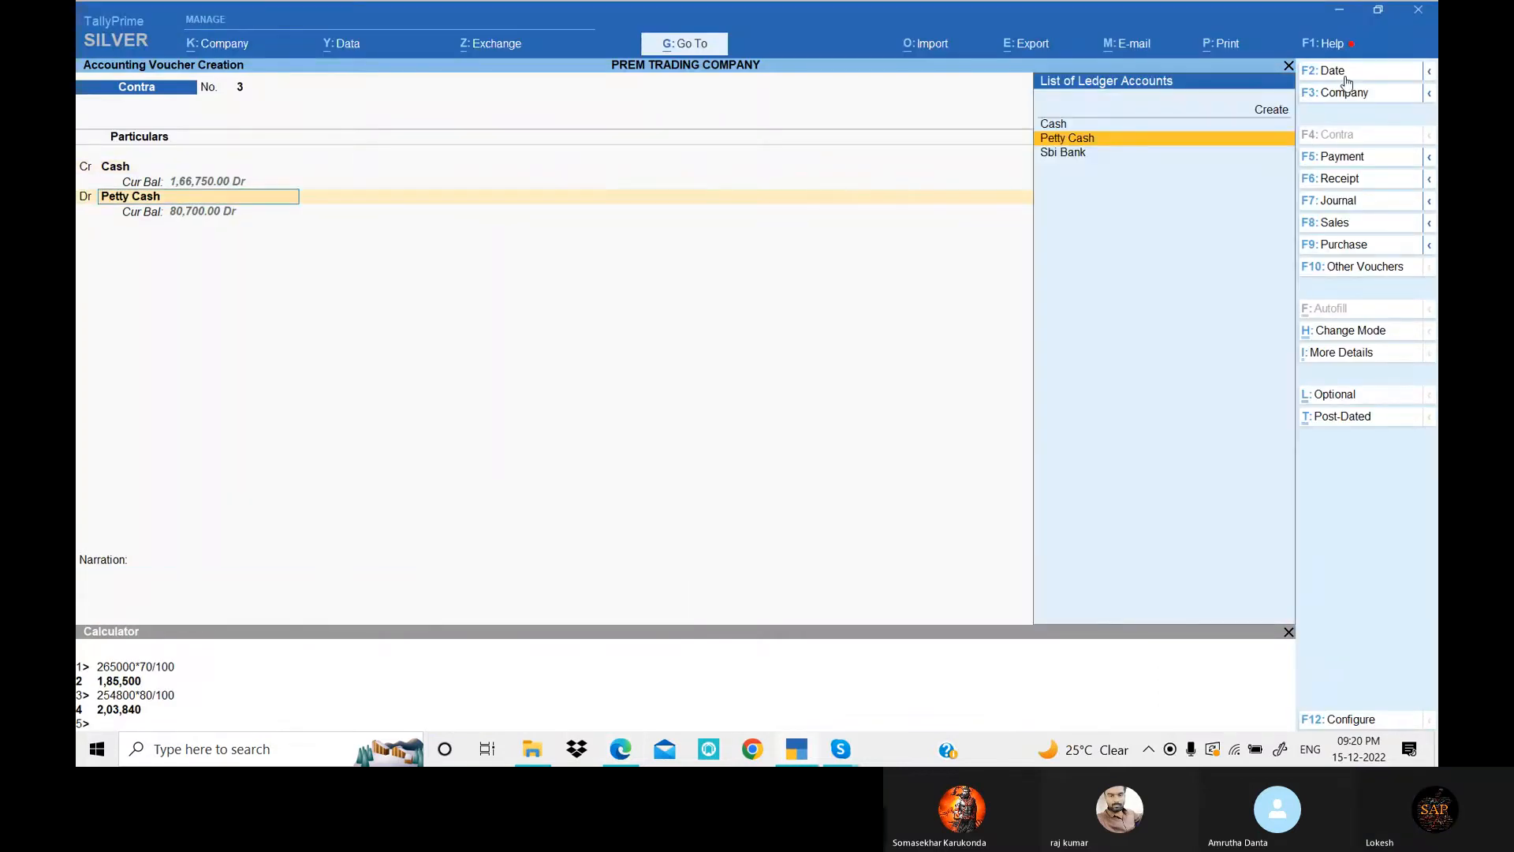
- Choose Sbi Bank as the debit ledger and debit it with 80,000
key(Down)
key(Return)
key(Return)
key(Return)
- Leave the cash denominations for the deposit blank and save the Contra voucher
key(Return)
key(Return)
key(Return)
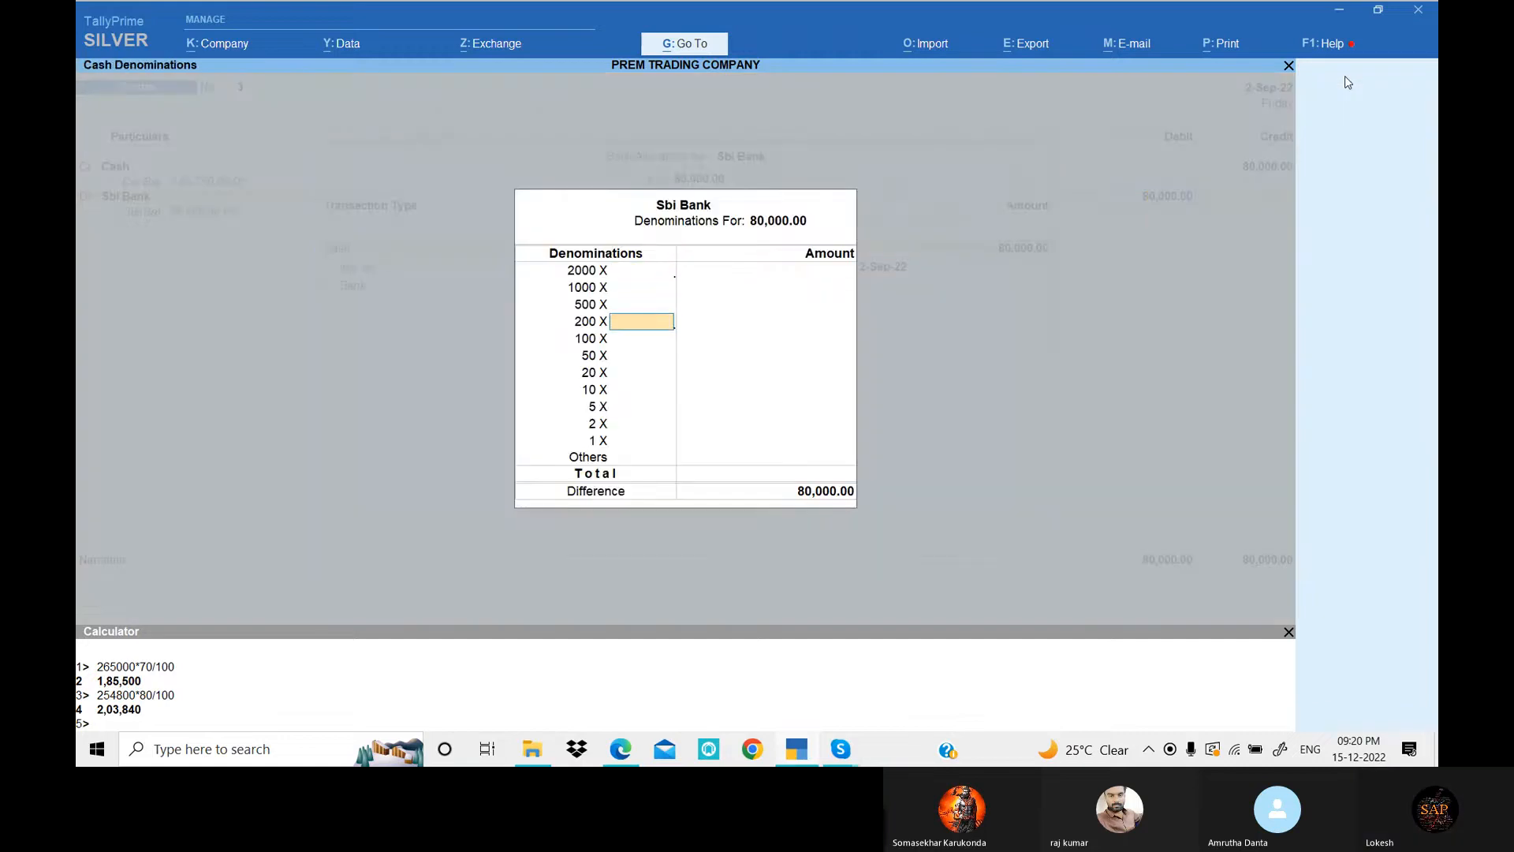
key(Return)
key(Return)
key(Return)
key(Return)
key(Return)
key(Return)
key(Return)
key(Return)
key(Return)
key(Return)
key(Return)
key(Return)
key(Return)
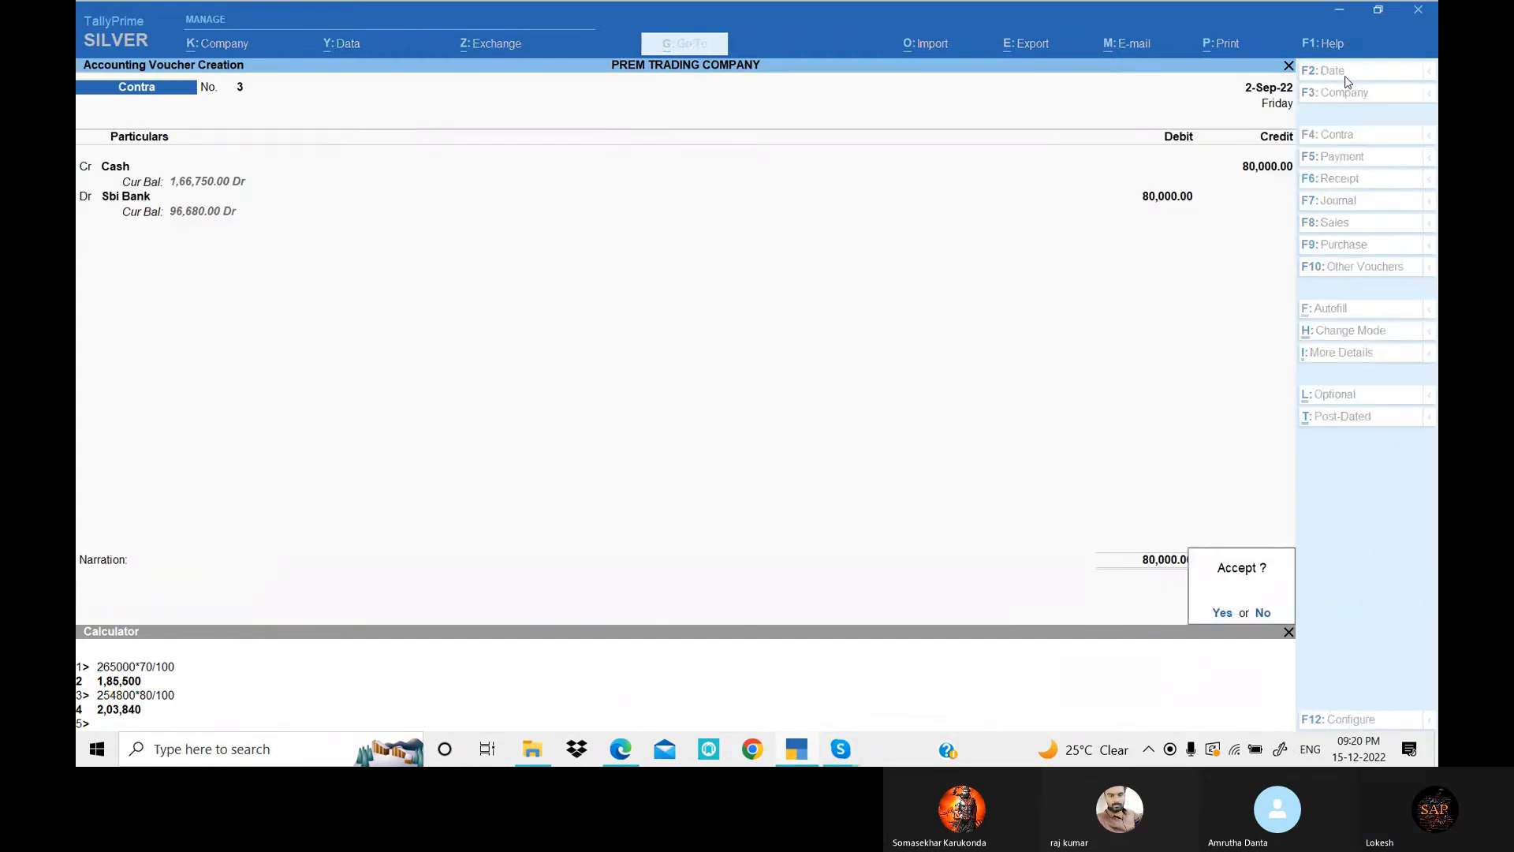
key(Return)
- Check the credit purchase entry in the exercise PDF and start a Journal voucher with Stationery as the debit ledger
key(alt+Tab)
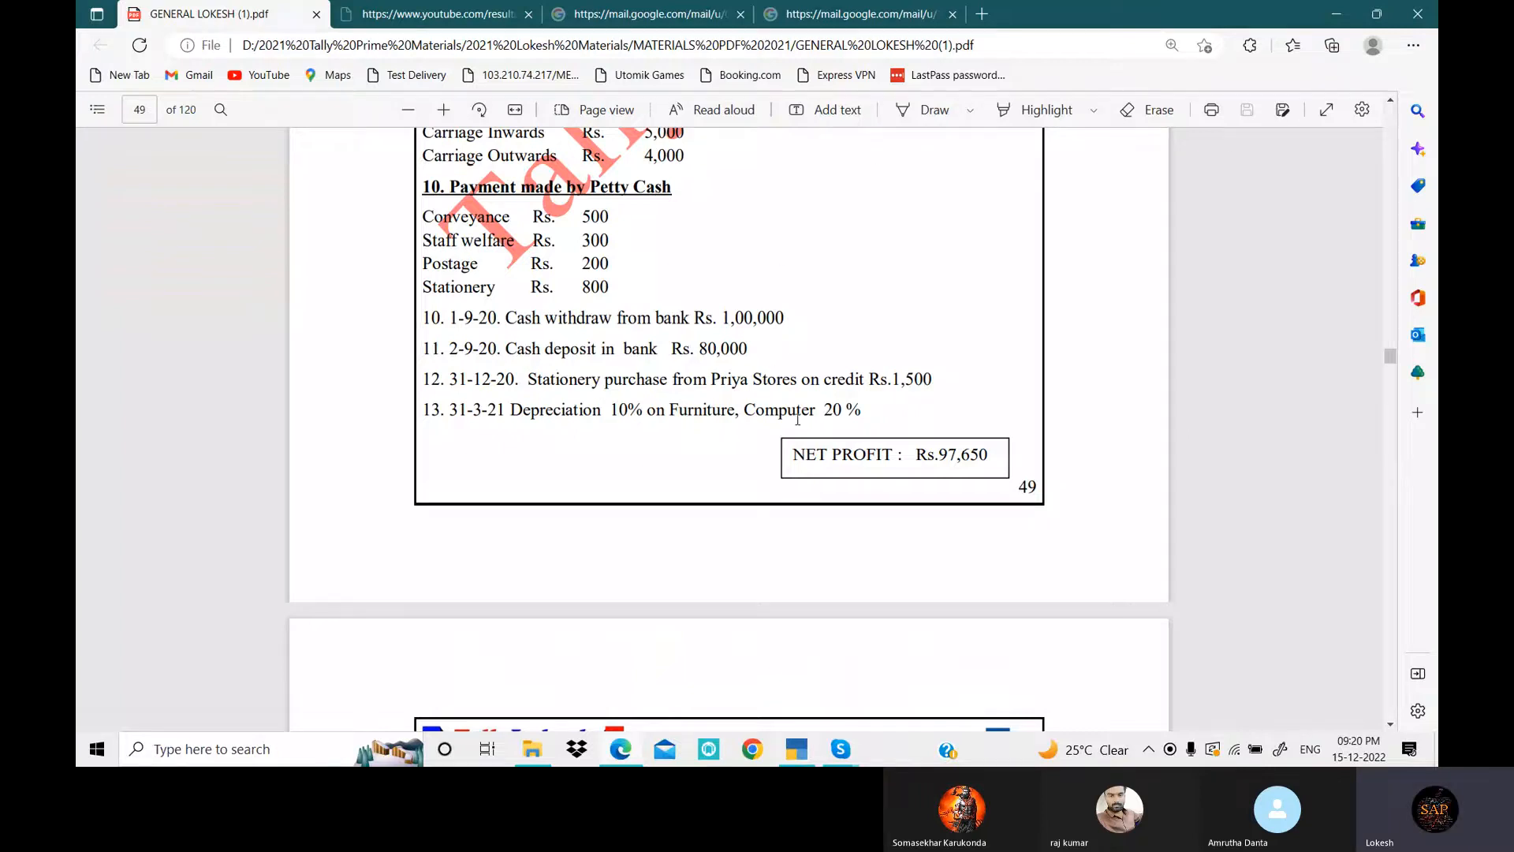
key(alt+Tab)
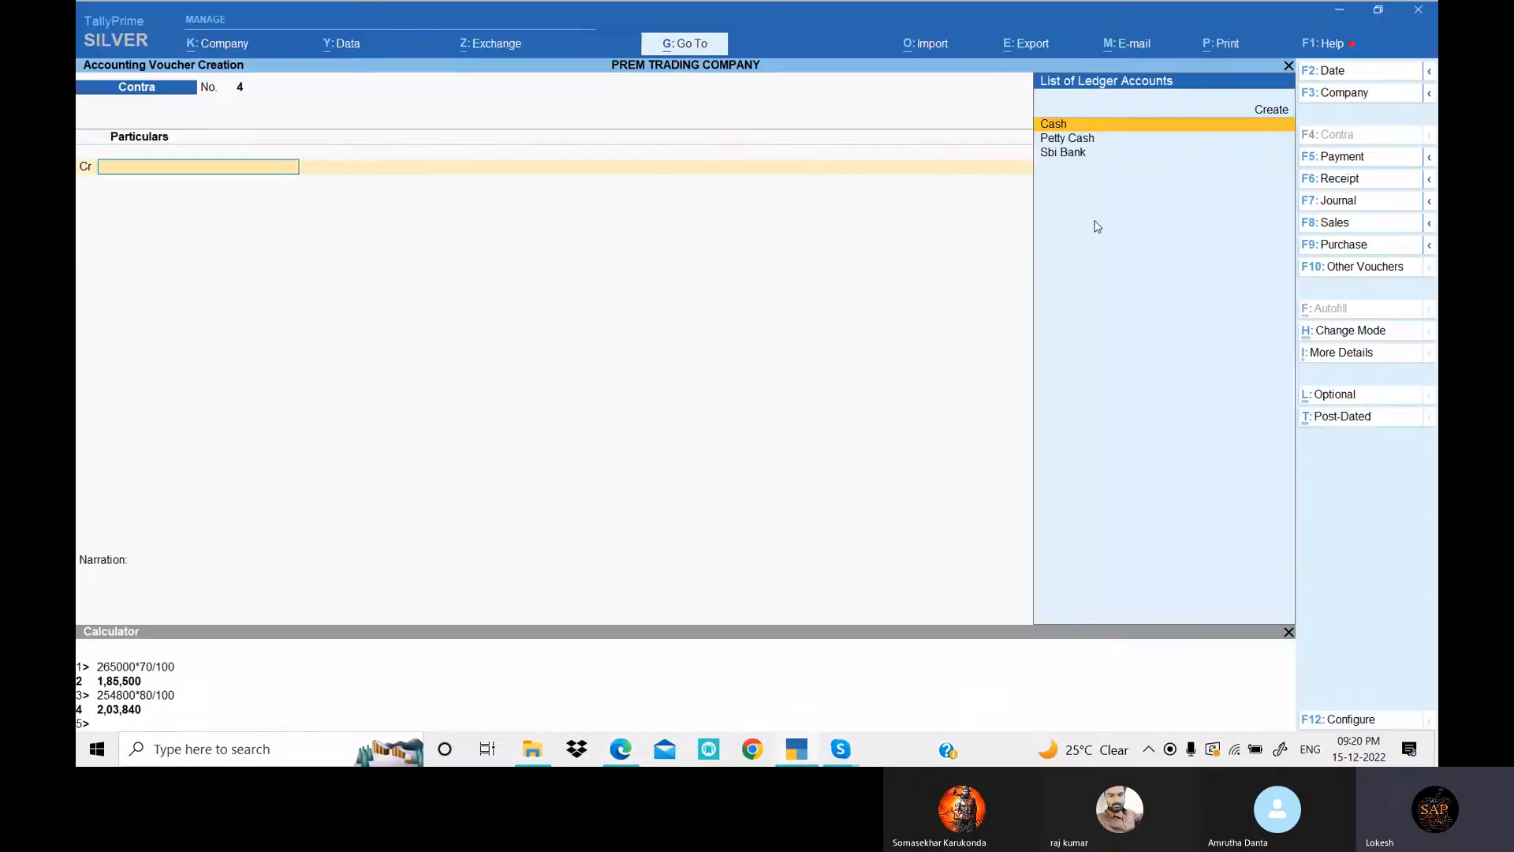
click(1363, 202)
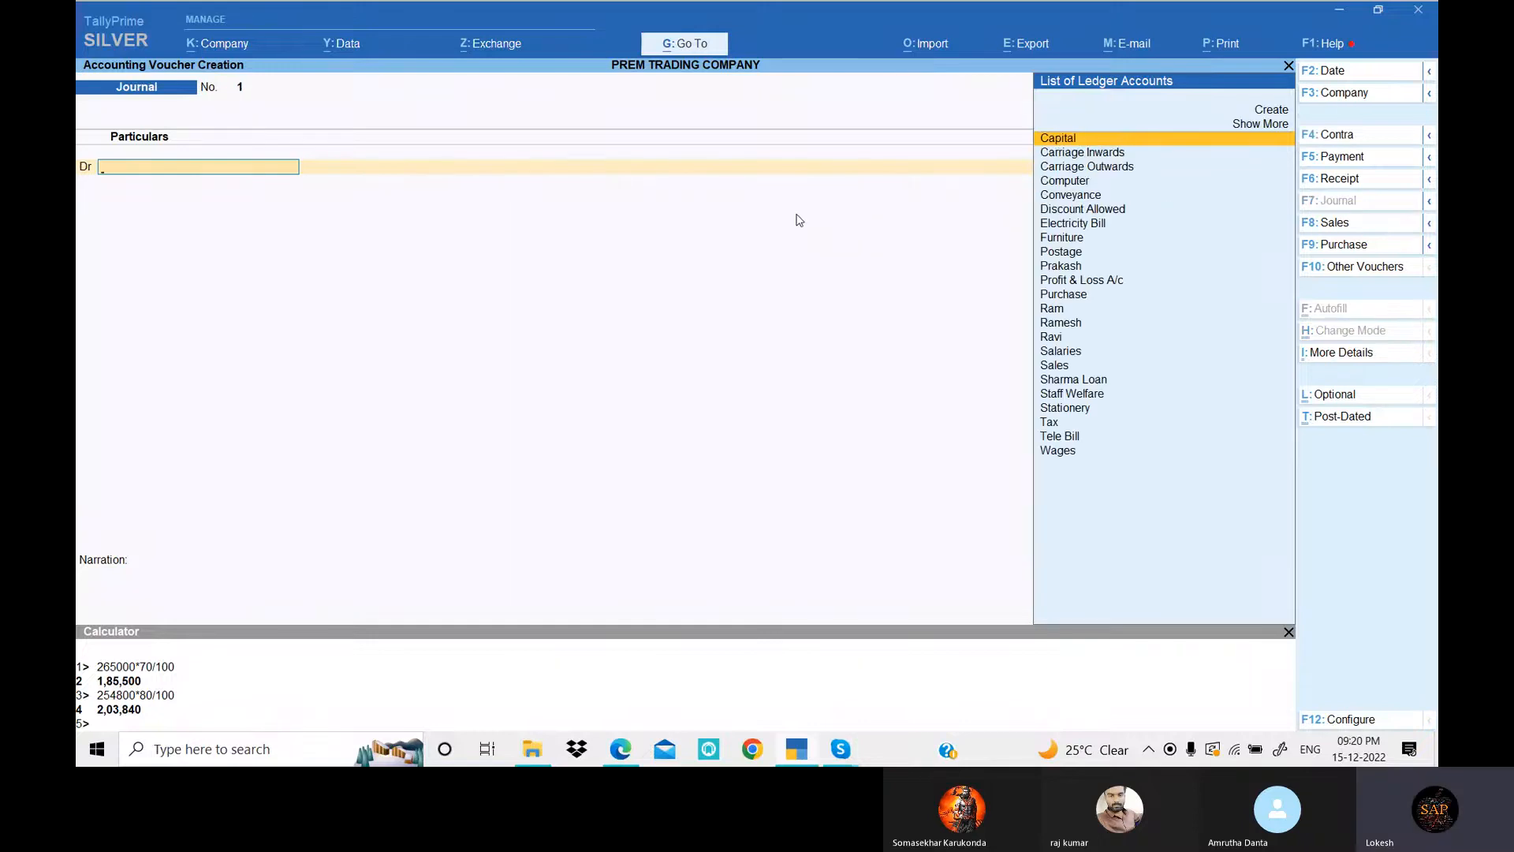
text(St)
key(Down)
key(Down)
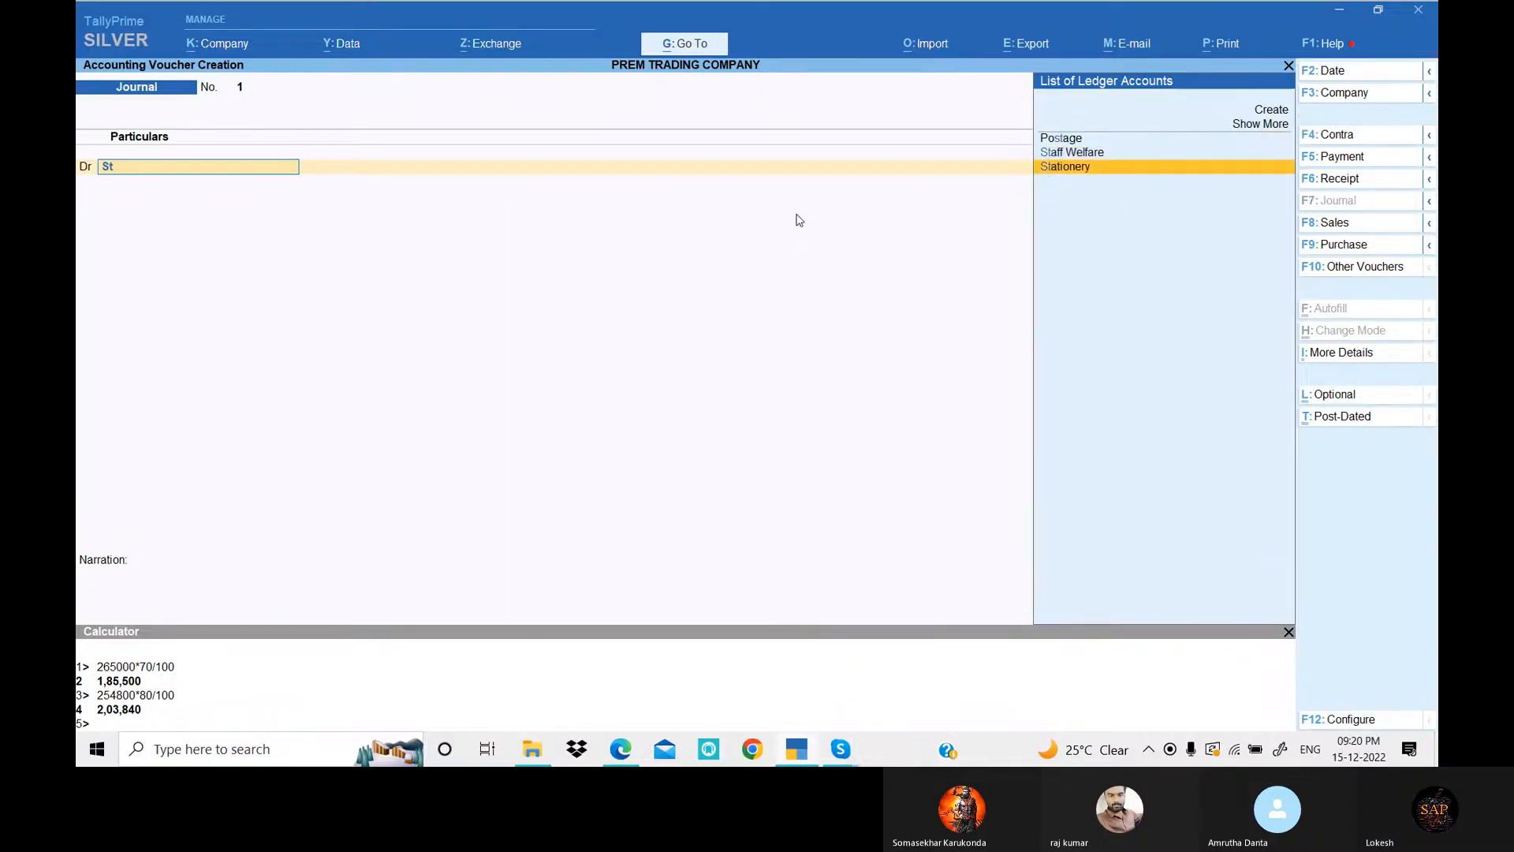
key(Return)
- Look up the stationery purchase amount in the exercise PDF and debit Stationery with 1,500
key(alt+Tab)
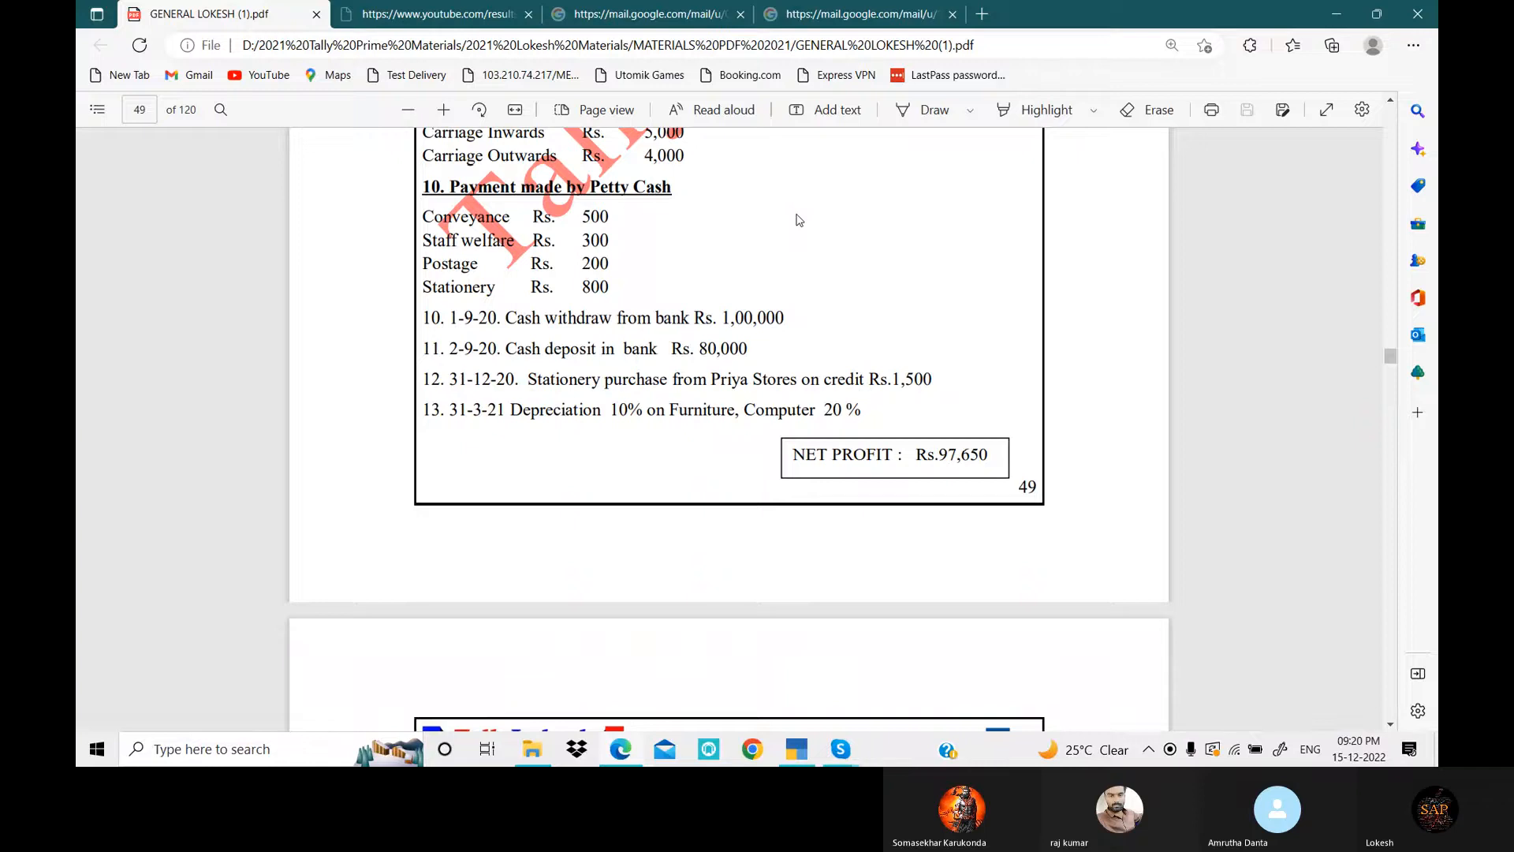
key(alt+Tab)
text(1500)
key(Return)
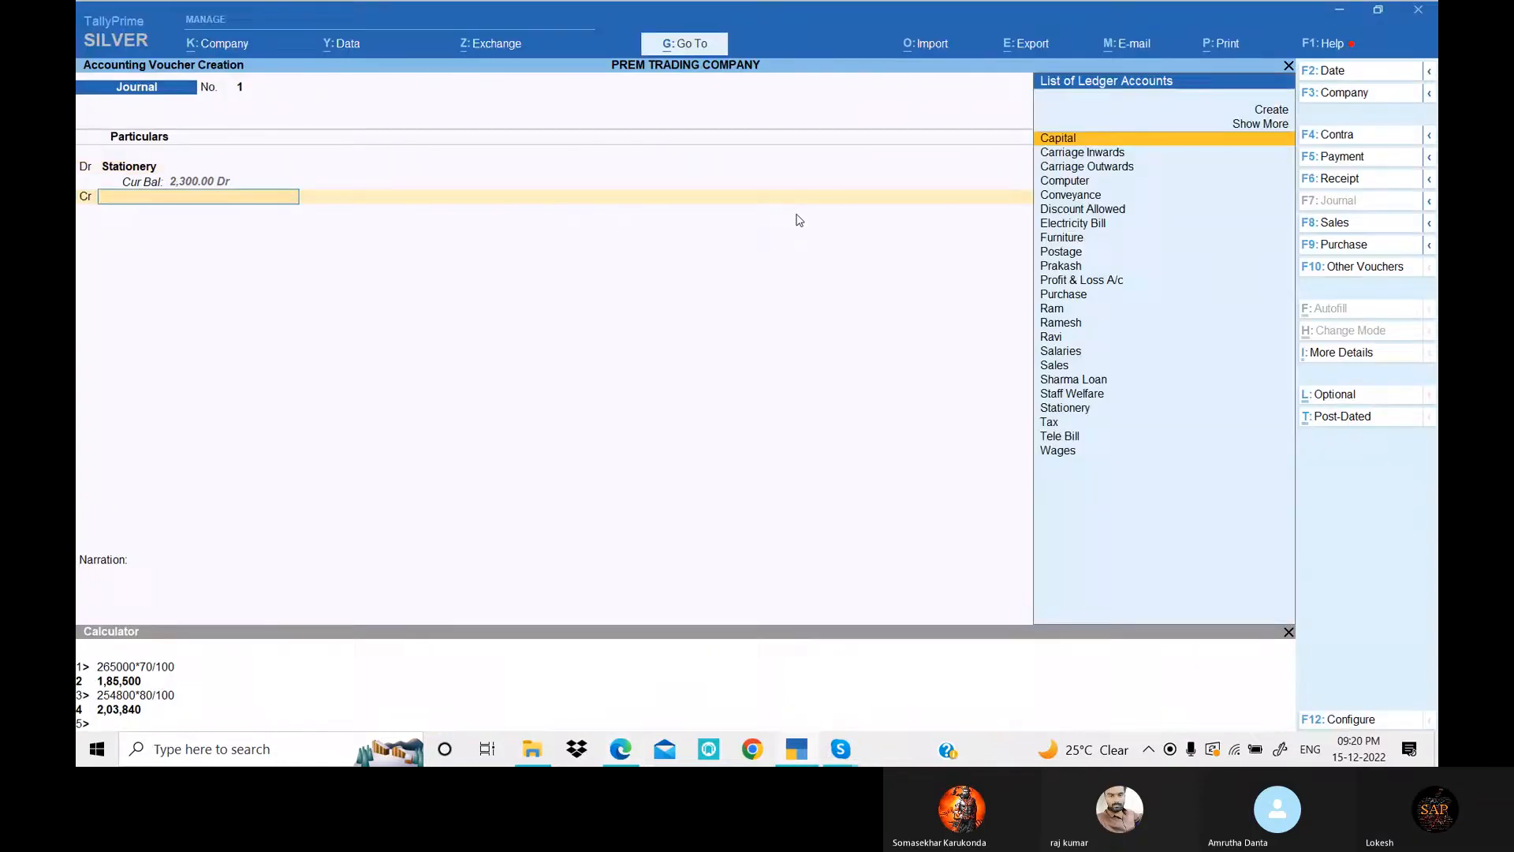
- Create a Priya Stores ledger under Sundry Creditors from the credit line and credit it with 1,500
key(alt+c)
text(Priya Stores)
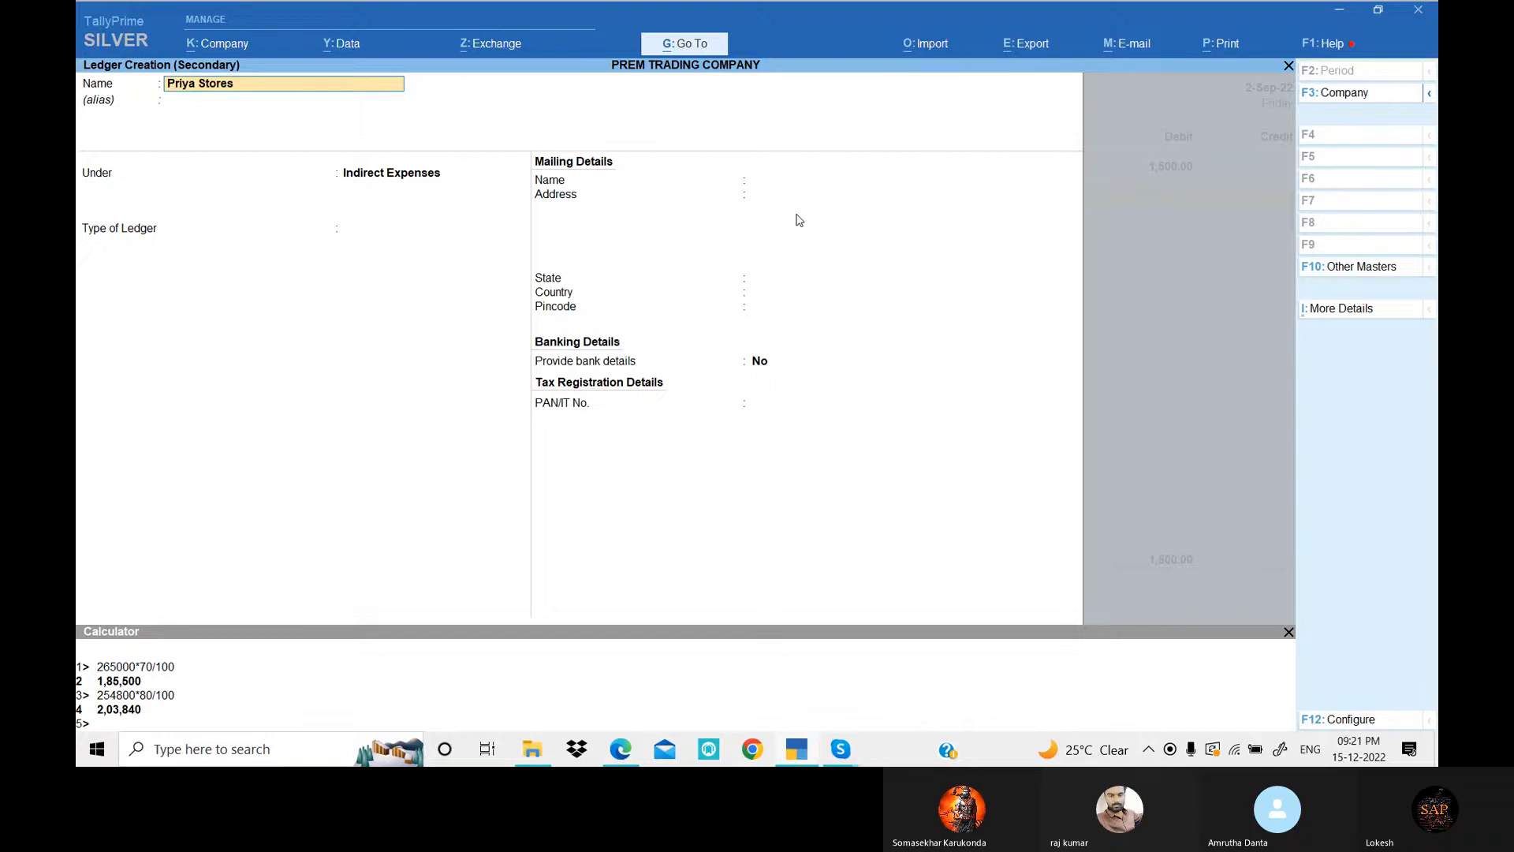
key(Return)
text(Sund)
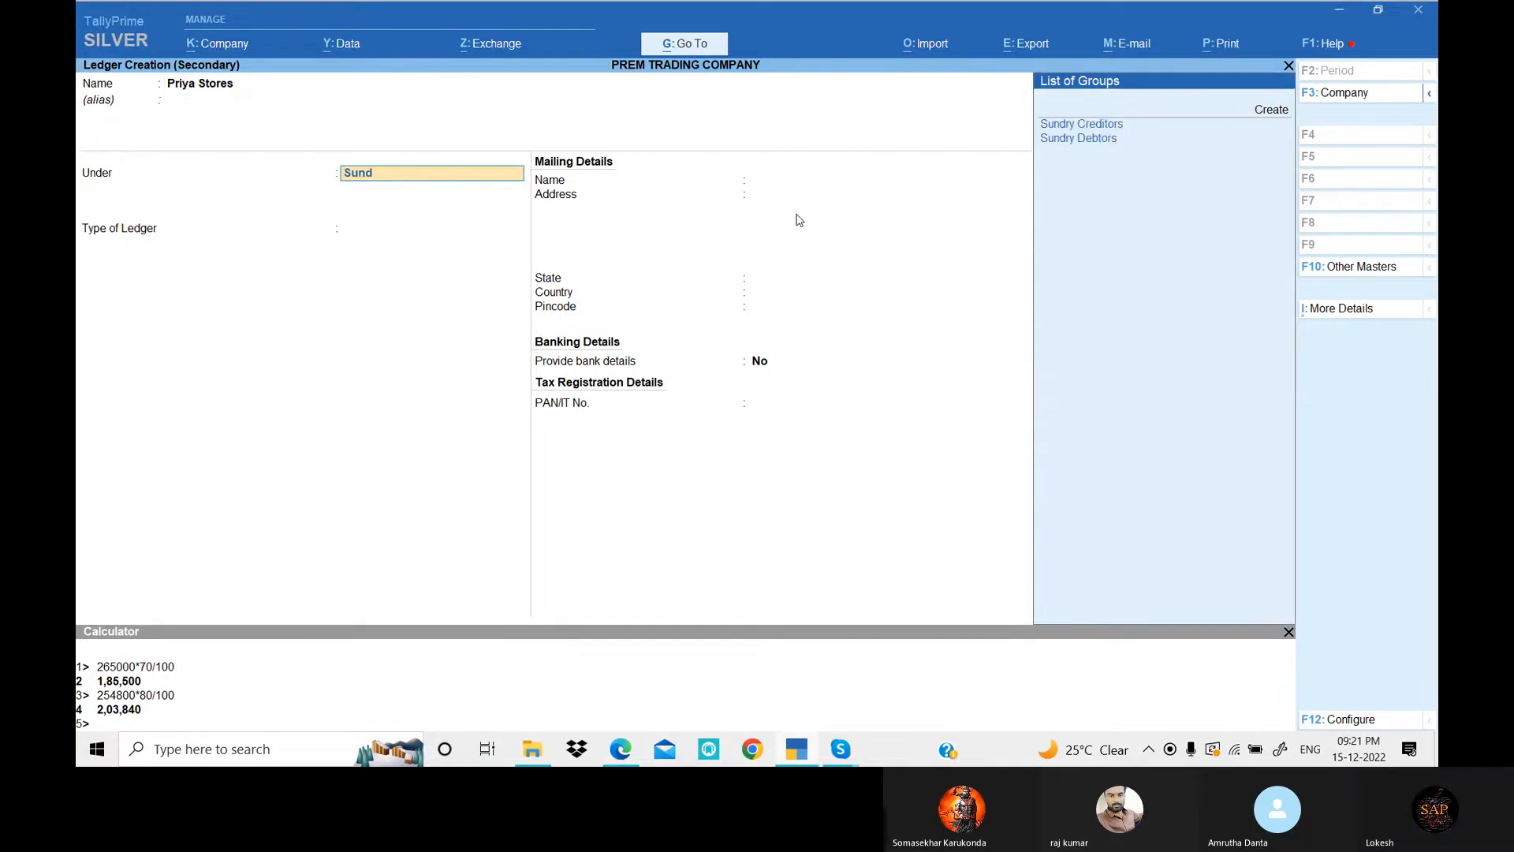
key(Return)
key(Return)
key(Return)
key(Return)
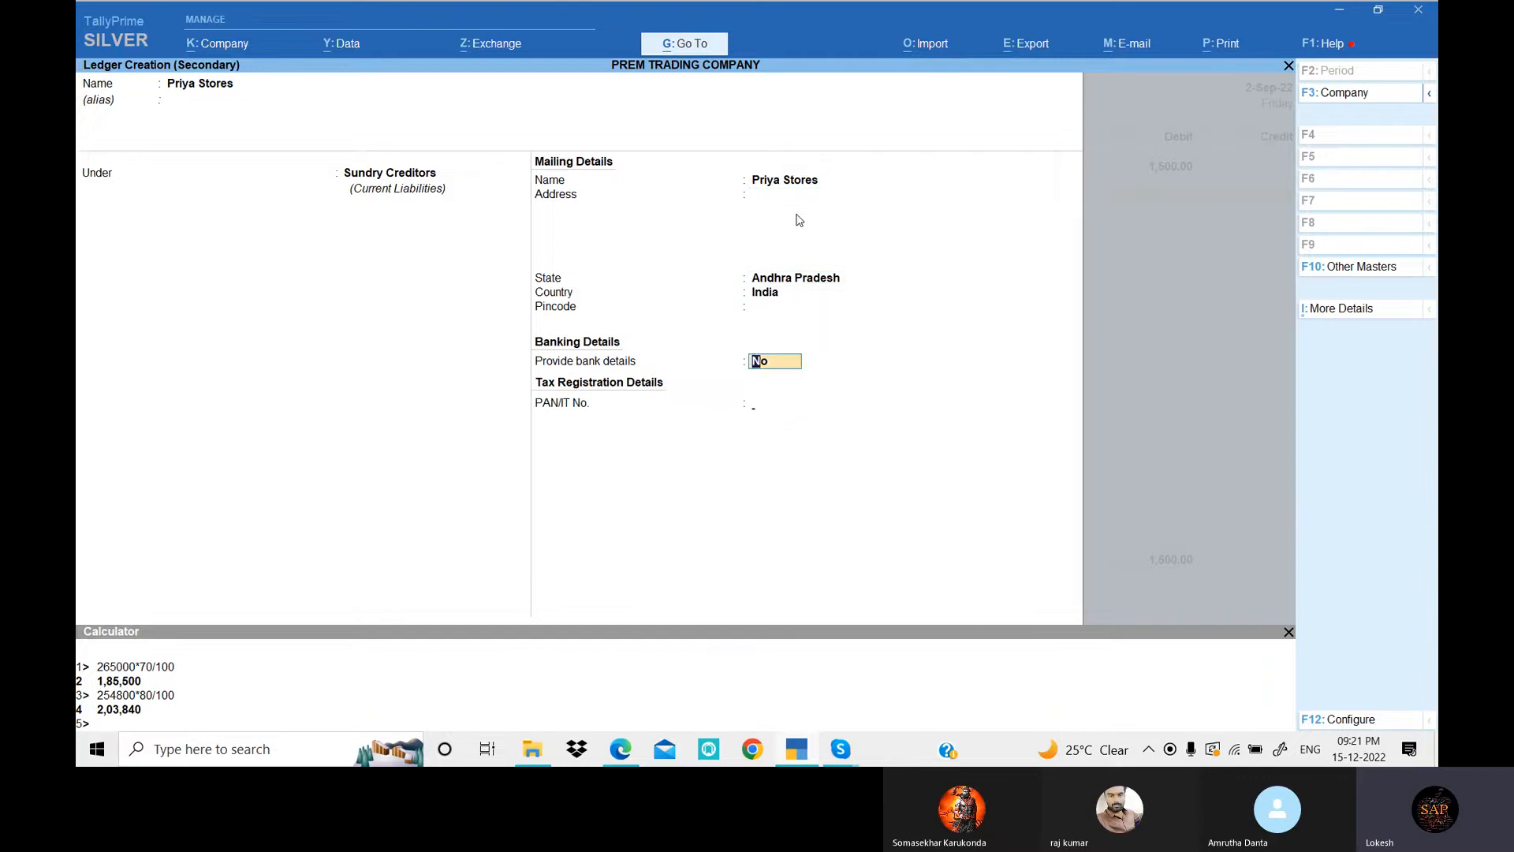
key(Return)
key(Return)
key(Return)
key(Return)
key(Return)
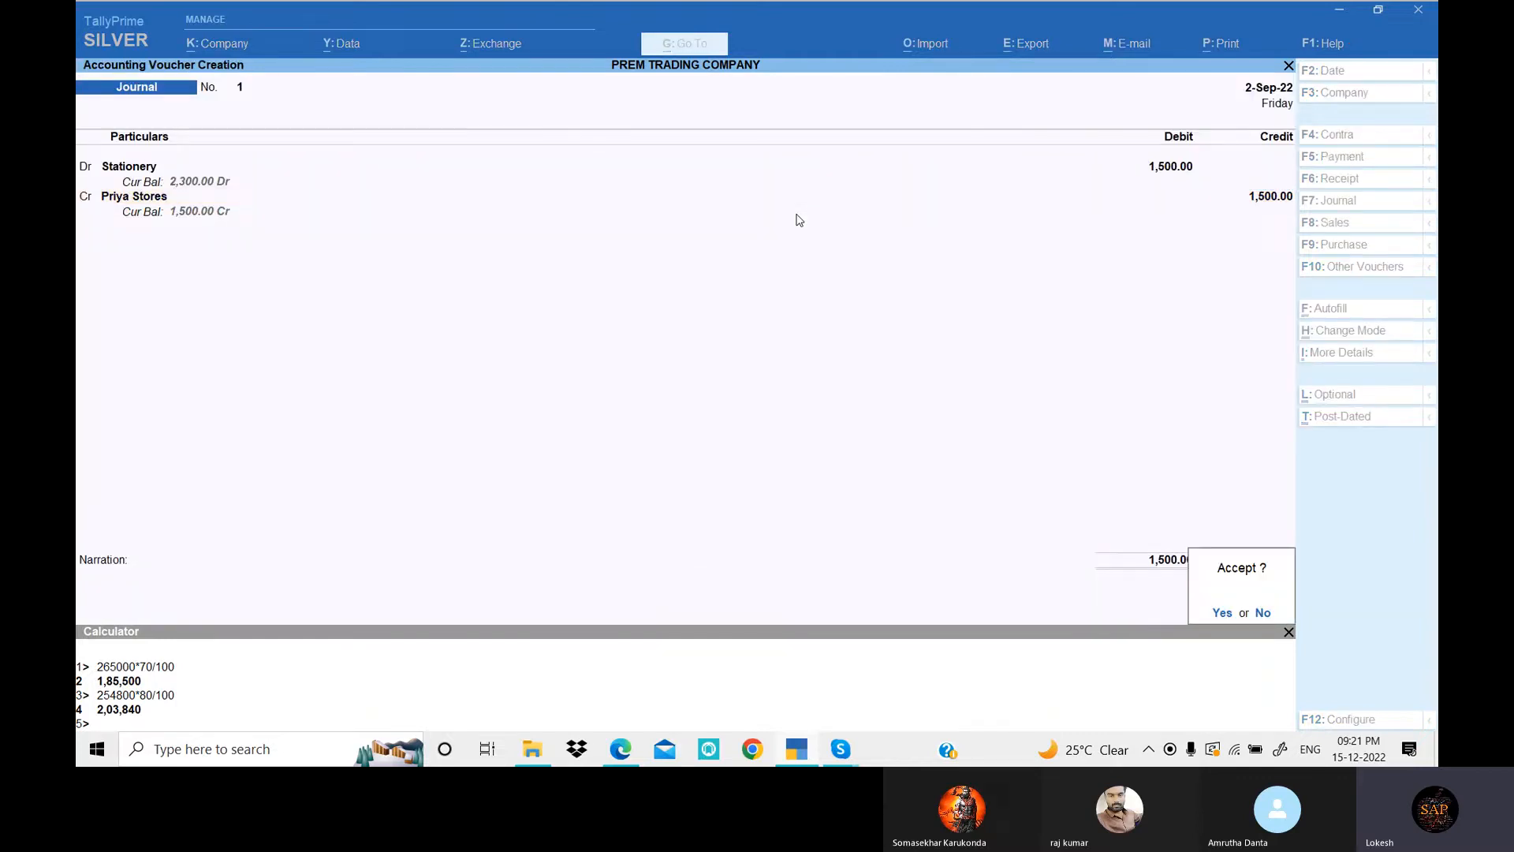
- Check the purchase date in the exercise PDF, set the Journal voucher date to 31-12 and save the voucher
key(alt+Tab)
key(alt+Tab)
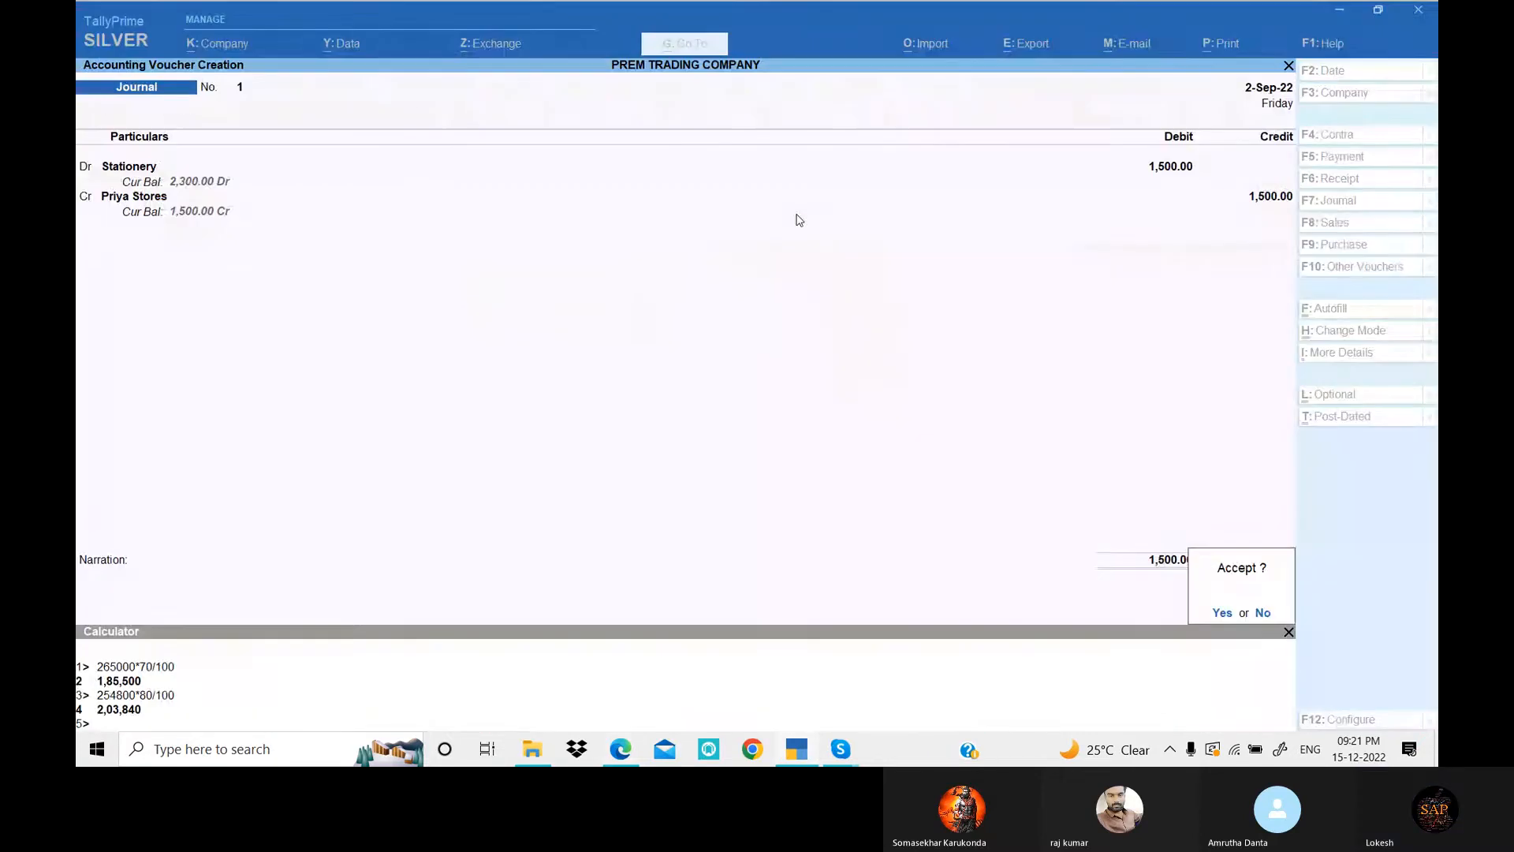
key(Escape)
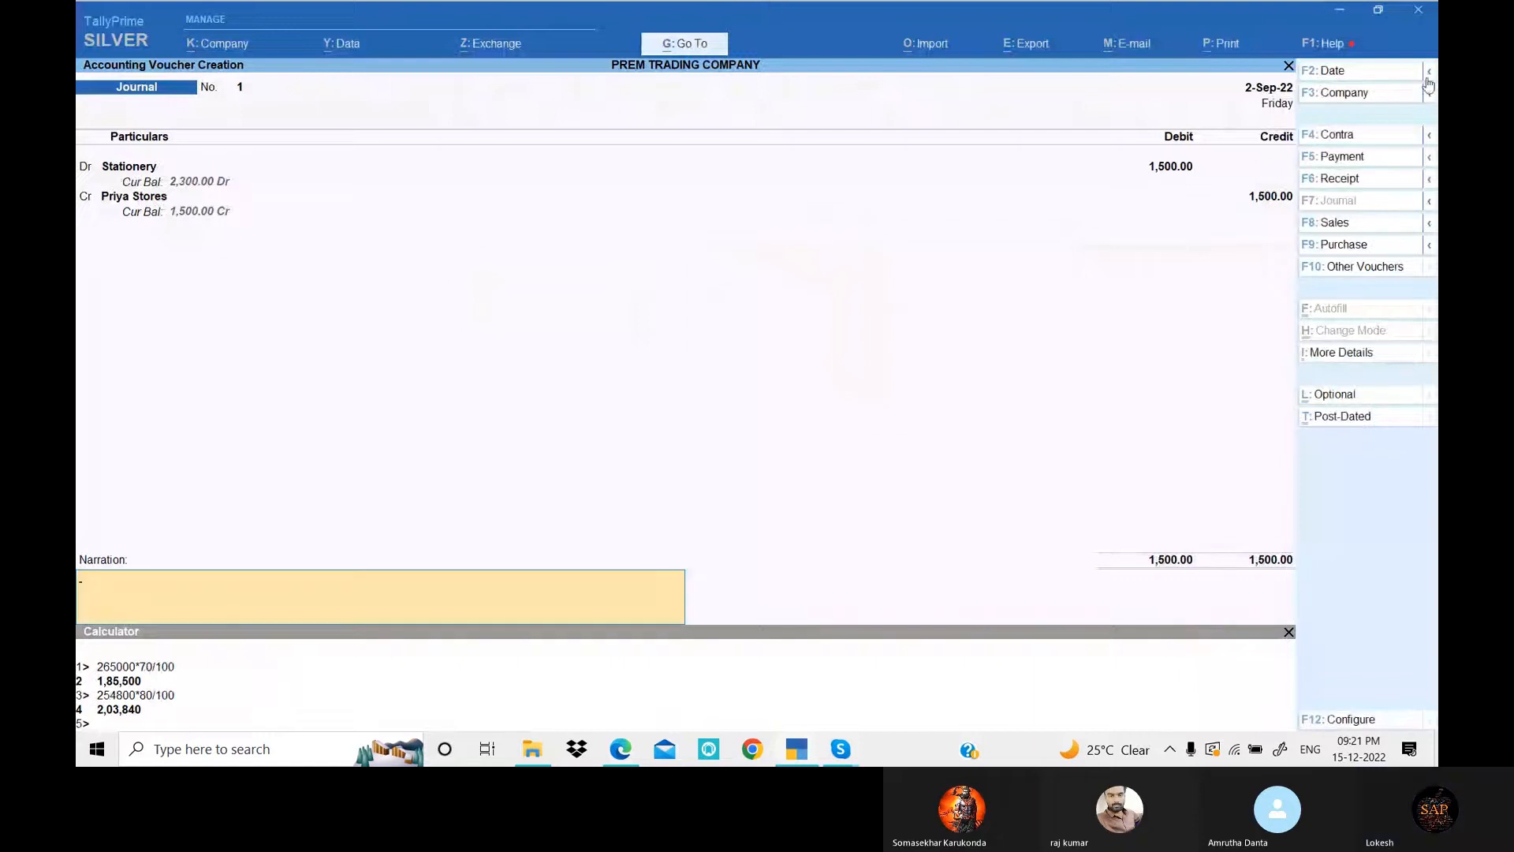
click(1373, 75)
text(31)
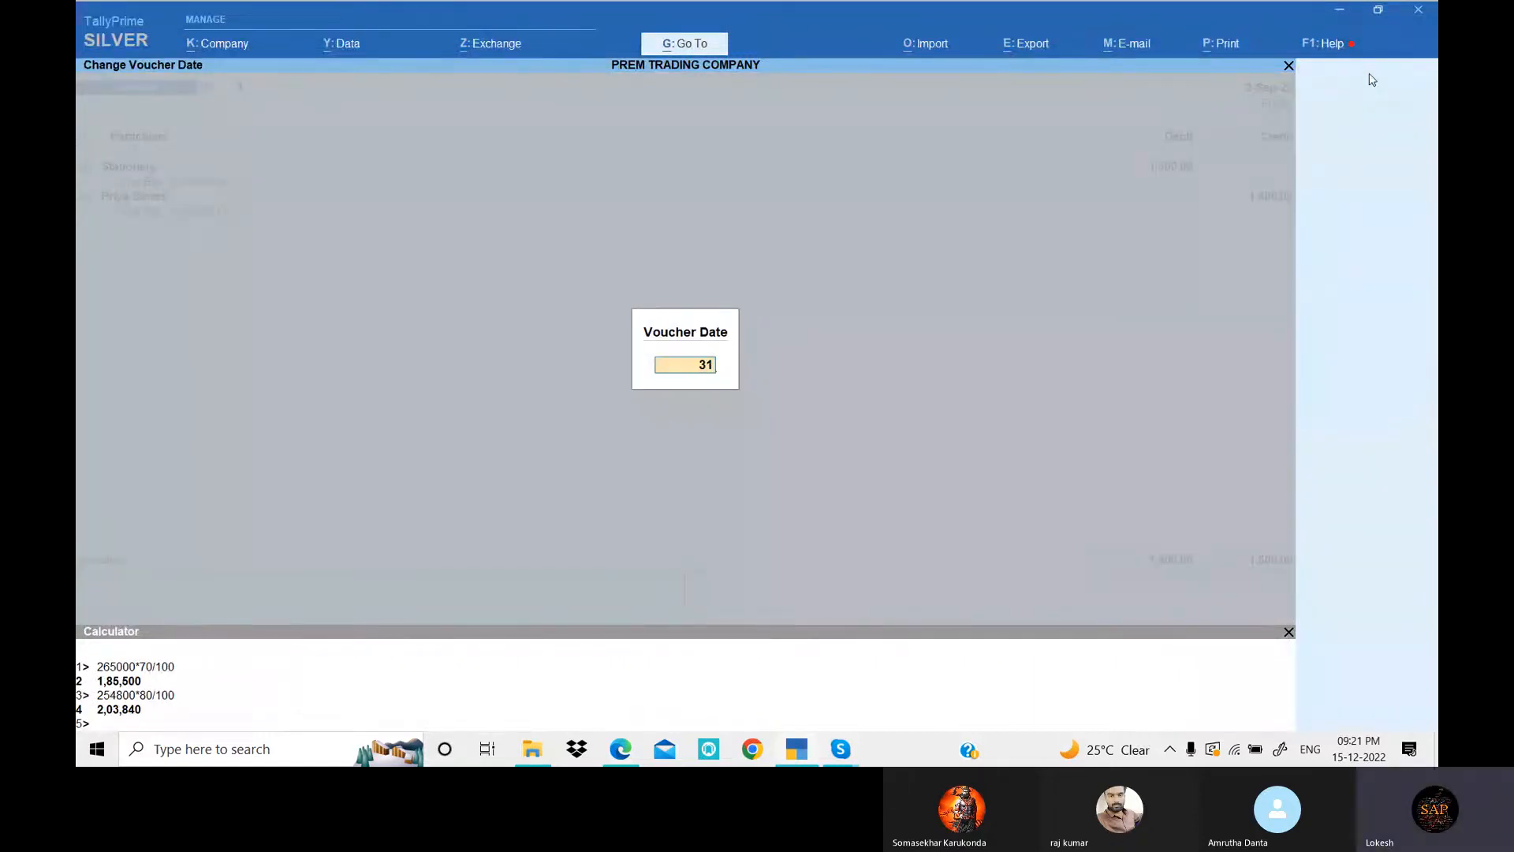
key(alt+Tab)
key(alt+Tab)
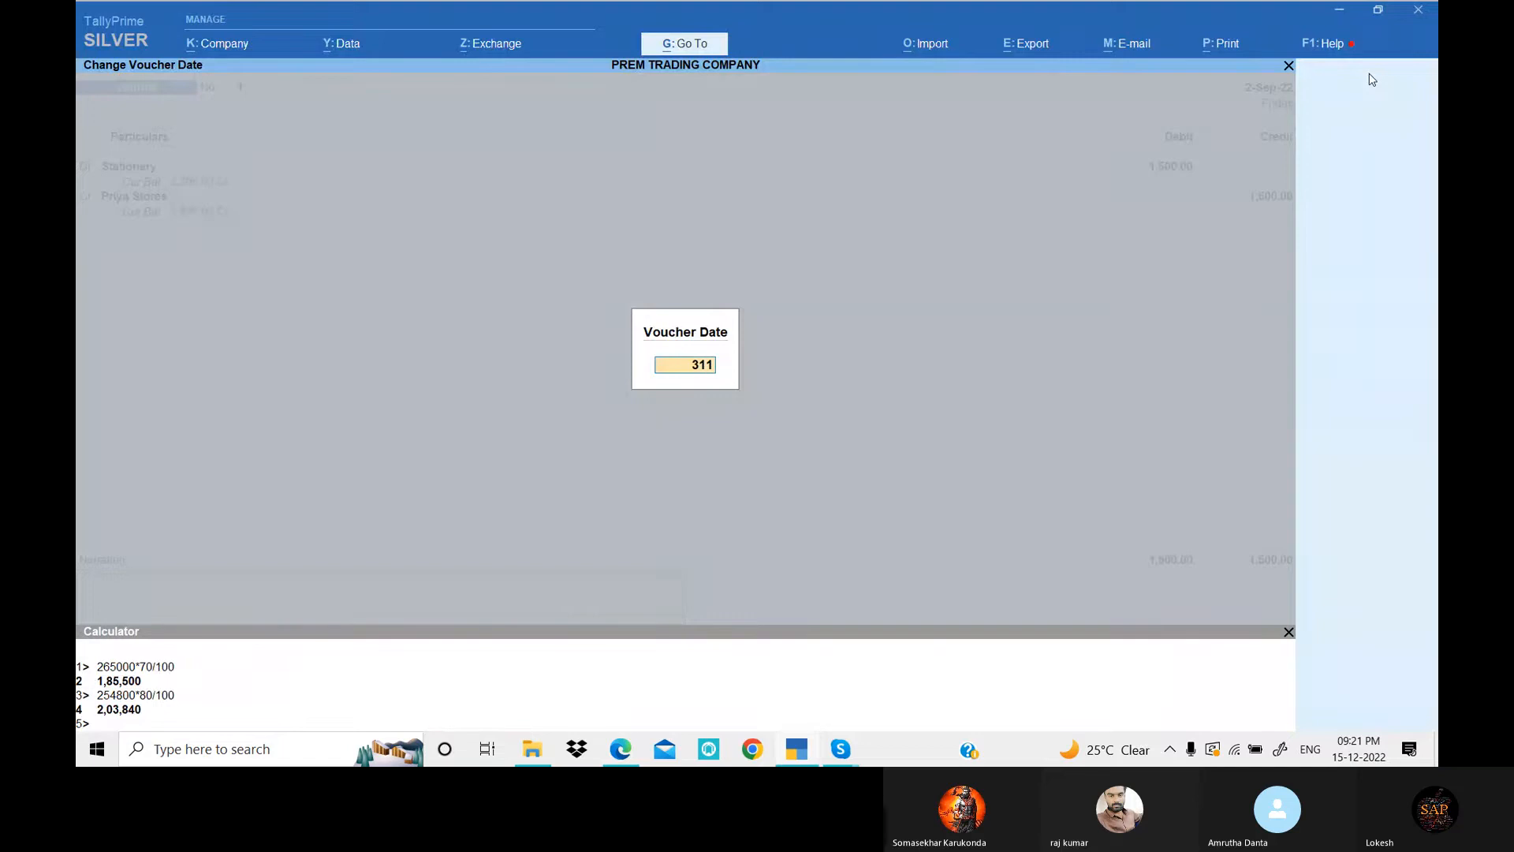
text(-12)
key(Return)
key(Return)
key(Return)
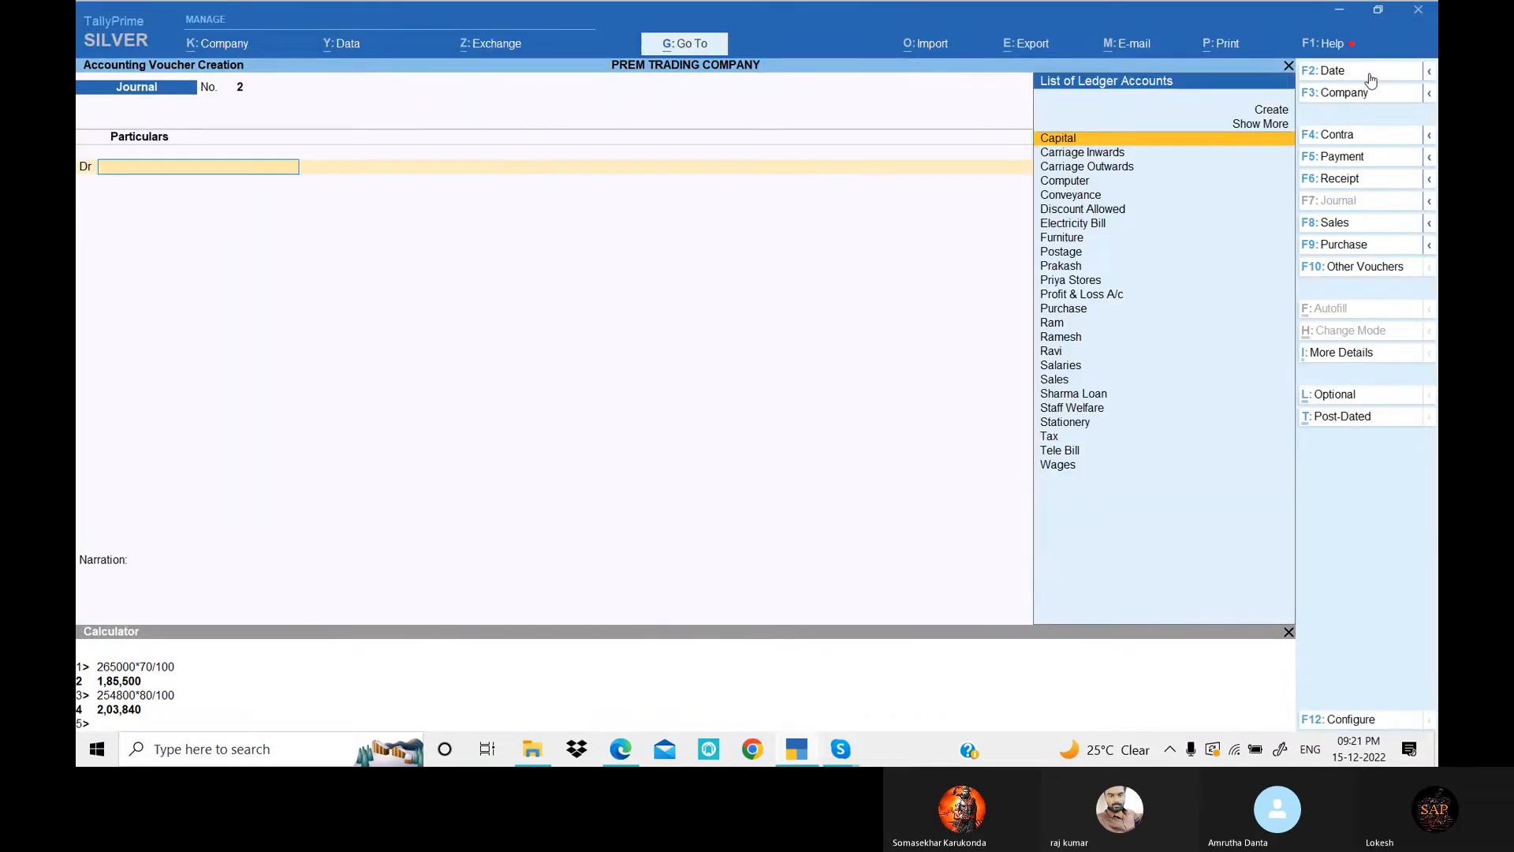
- Look up the opening Furniture and Computers values and their depreciation rates in the exercise PDF, and return to the Journal voucher
key(alt+Tab)
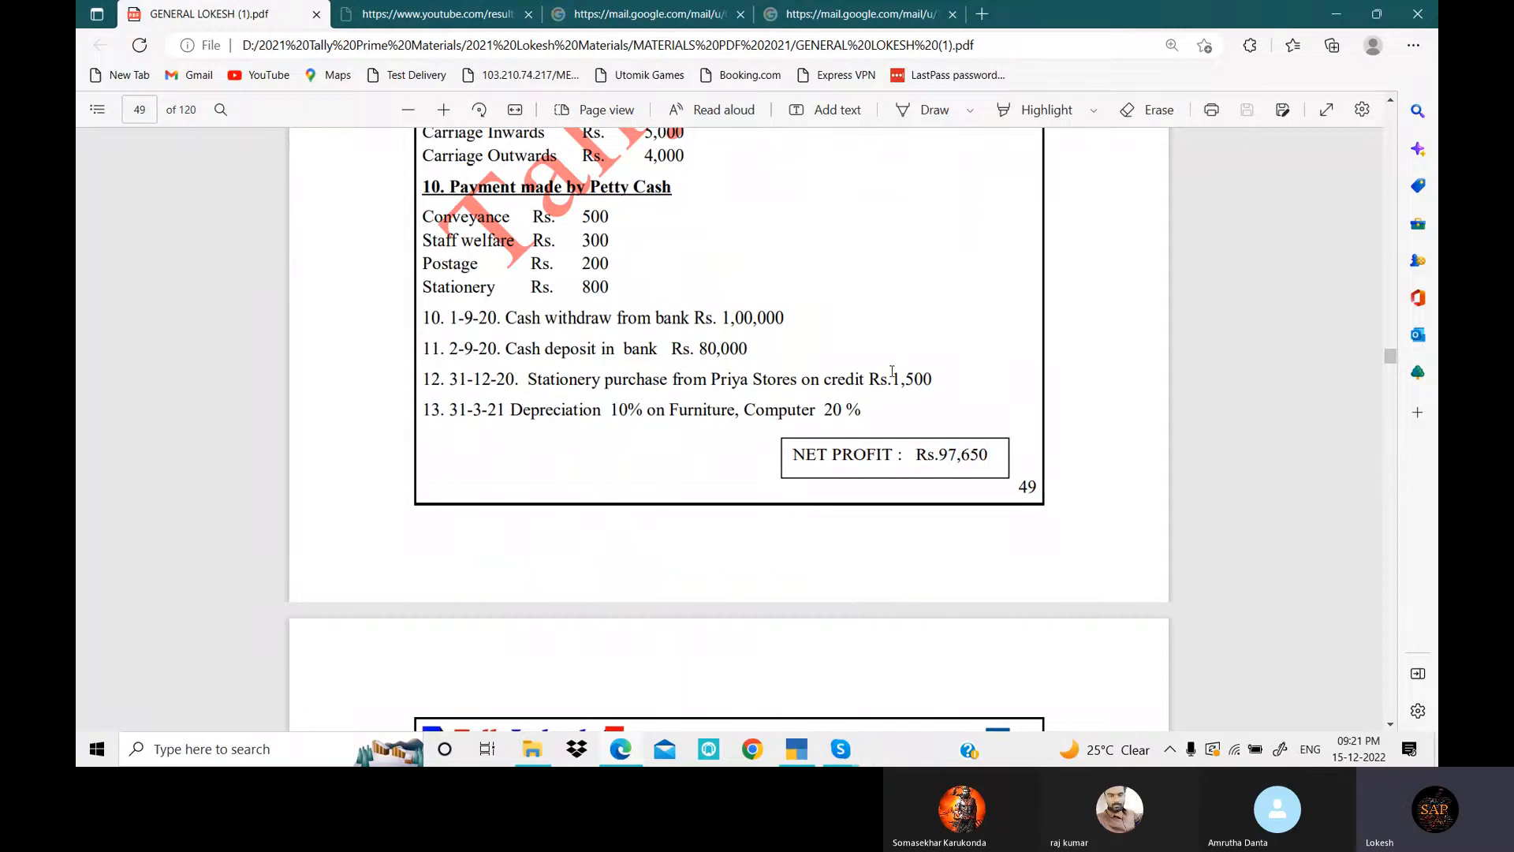
scroll(892, 371, up, 15)
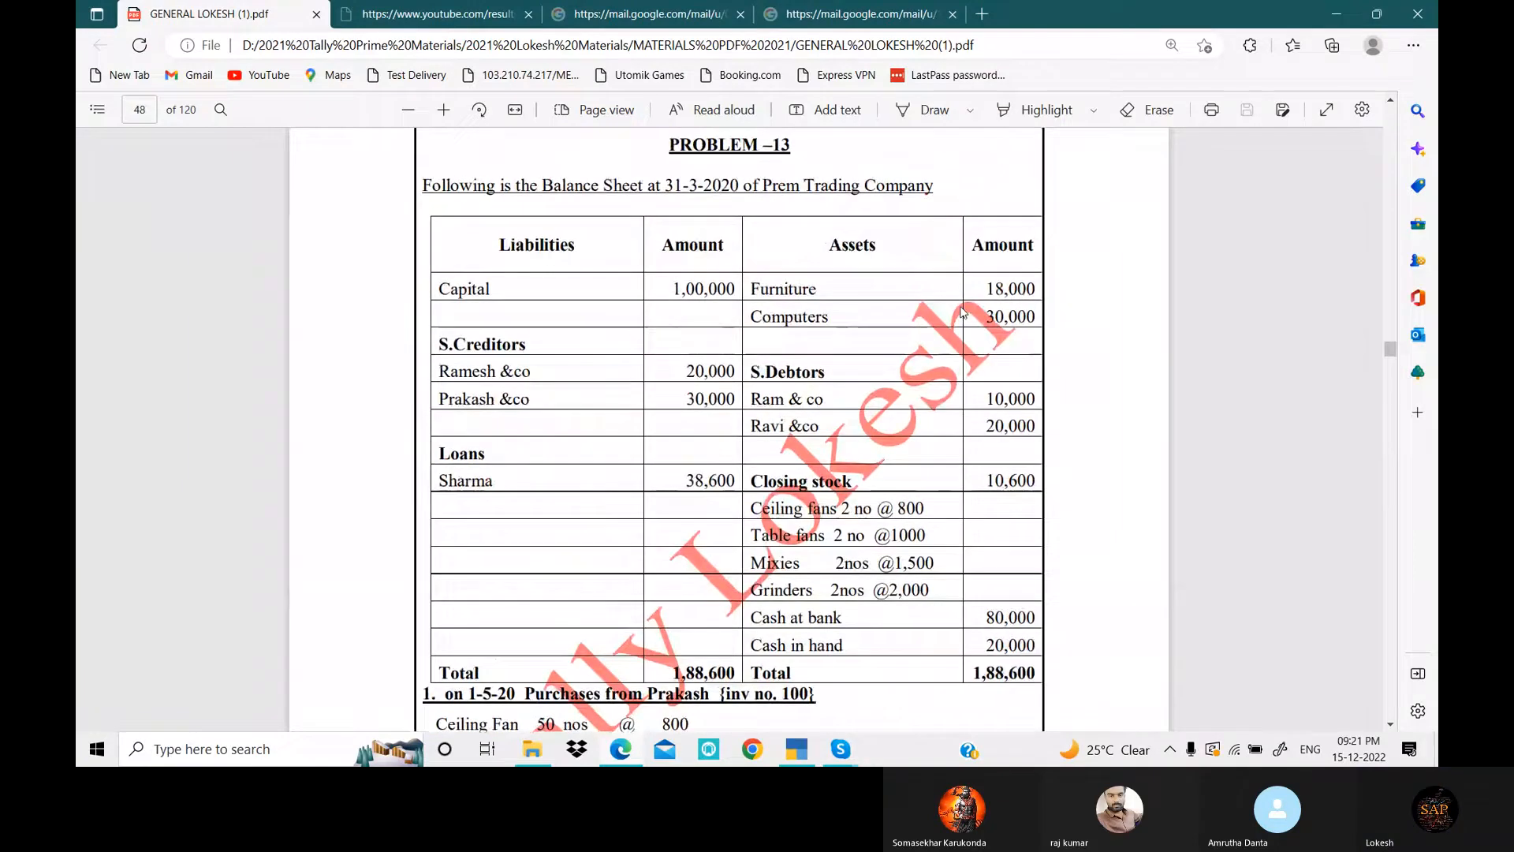
drag(983, 290, 1045, 290)
click(991, 317)
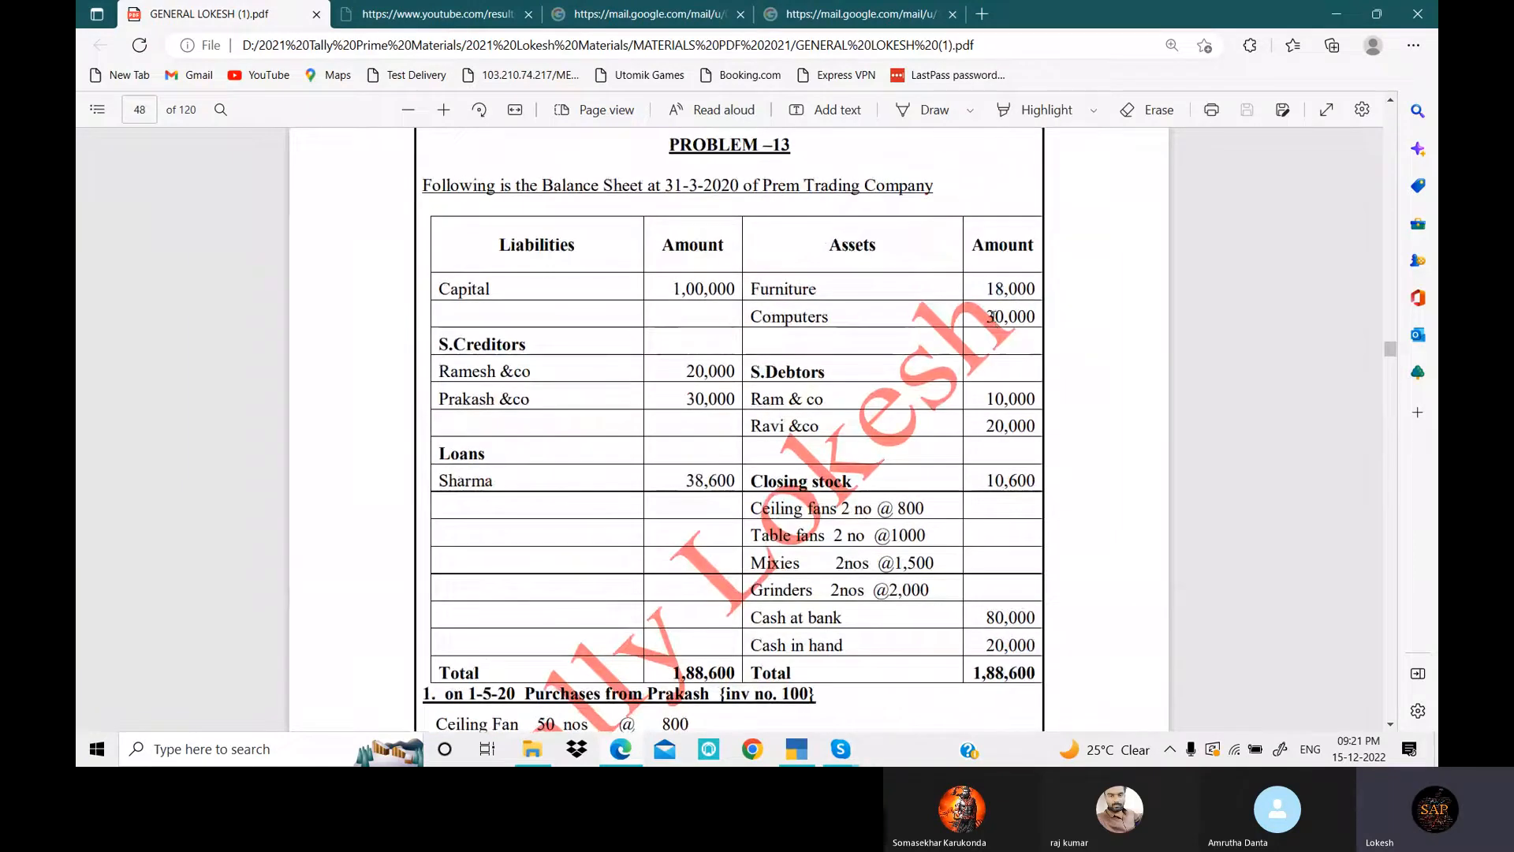
double_click(991, 317)
scroll(775, 344, down, 15)
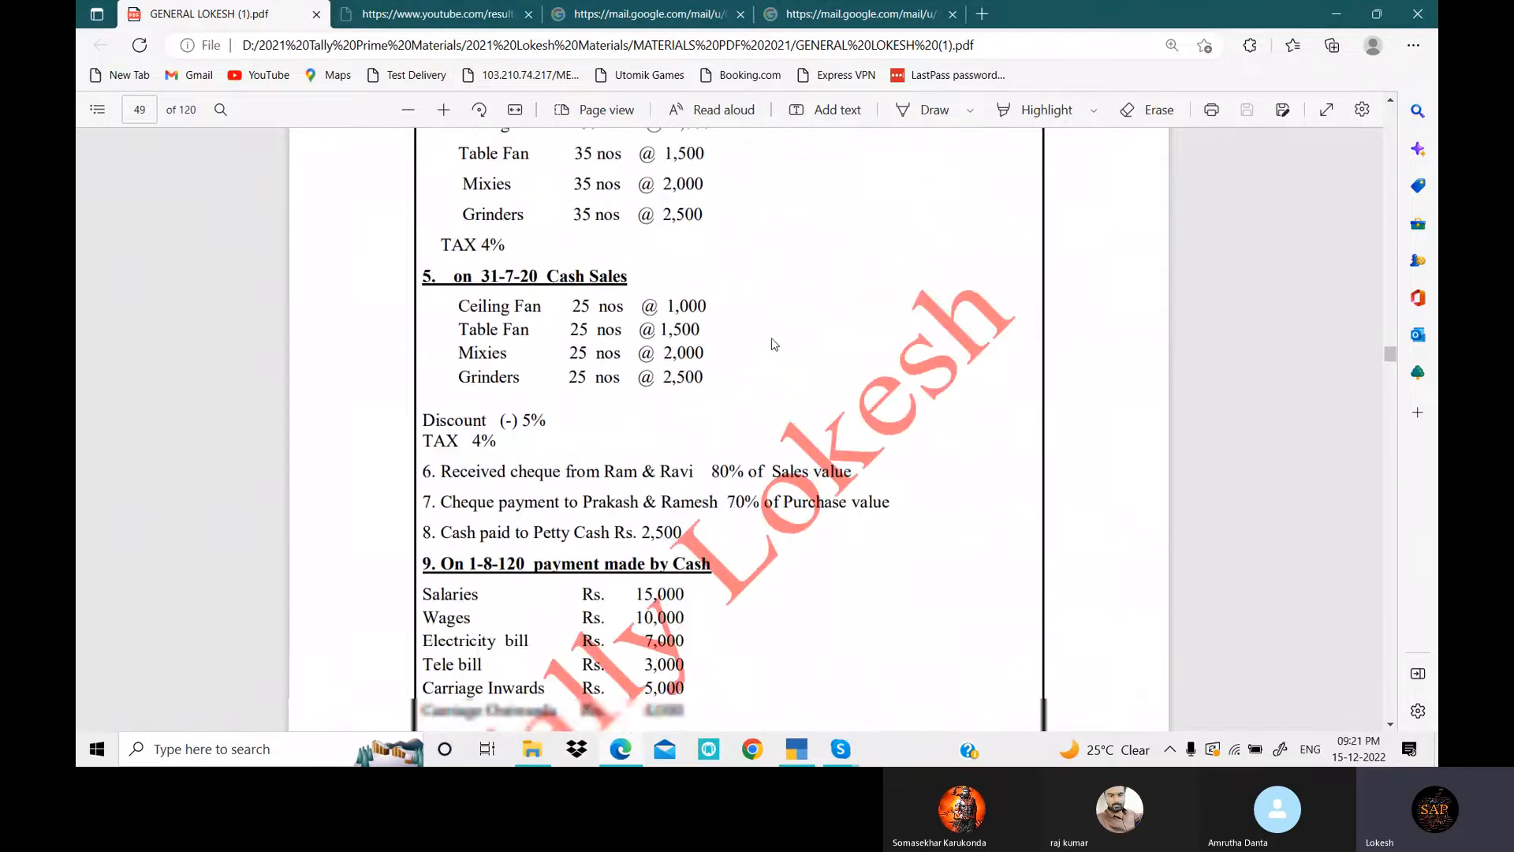
scroll(775, 344, down, 10)
scroll(774, 344, up, 3)
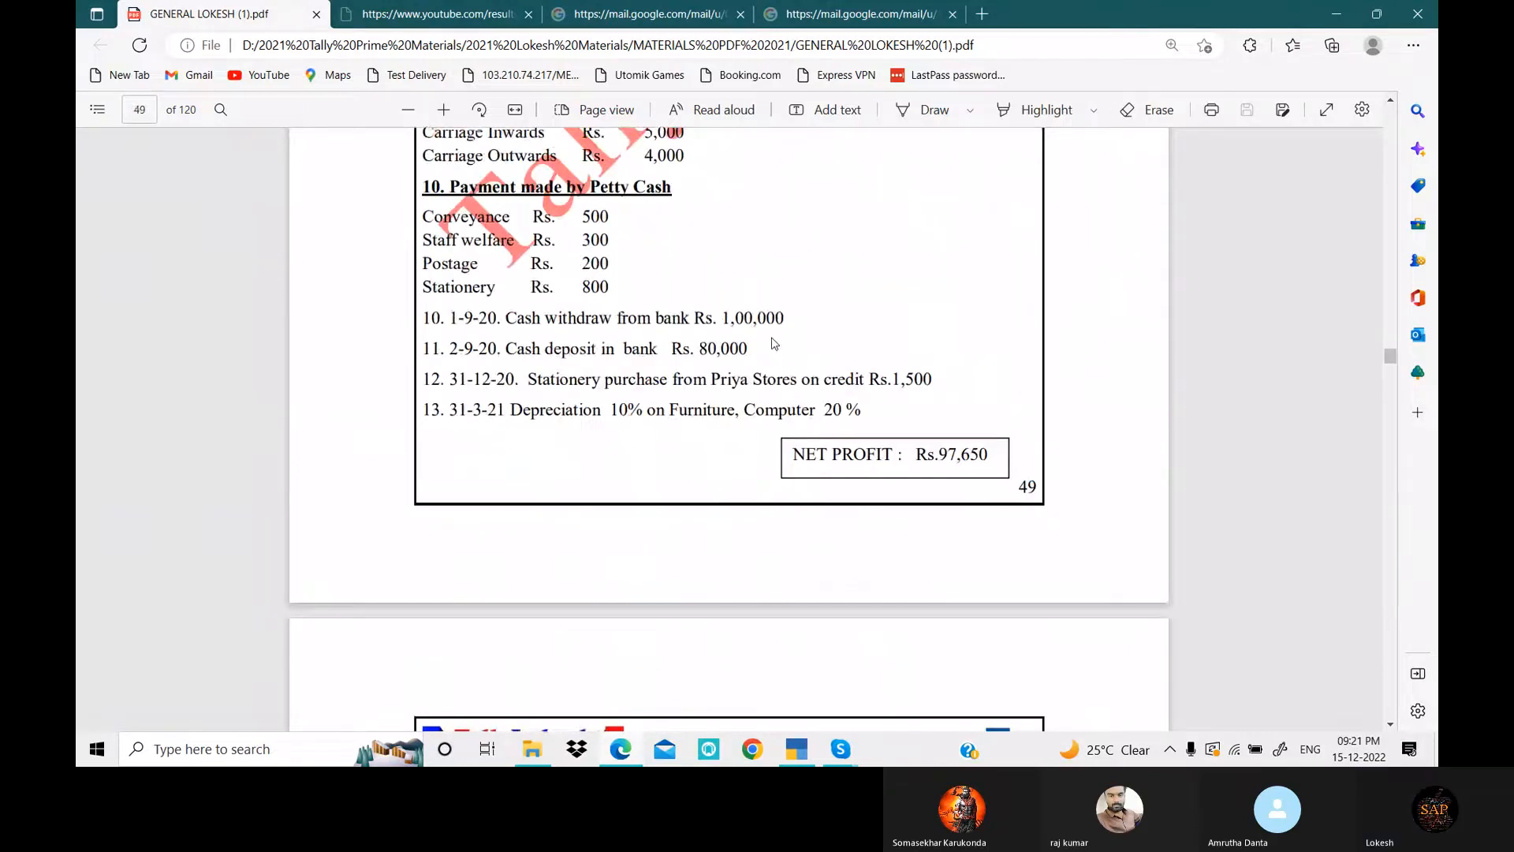
click(804, 755)
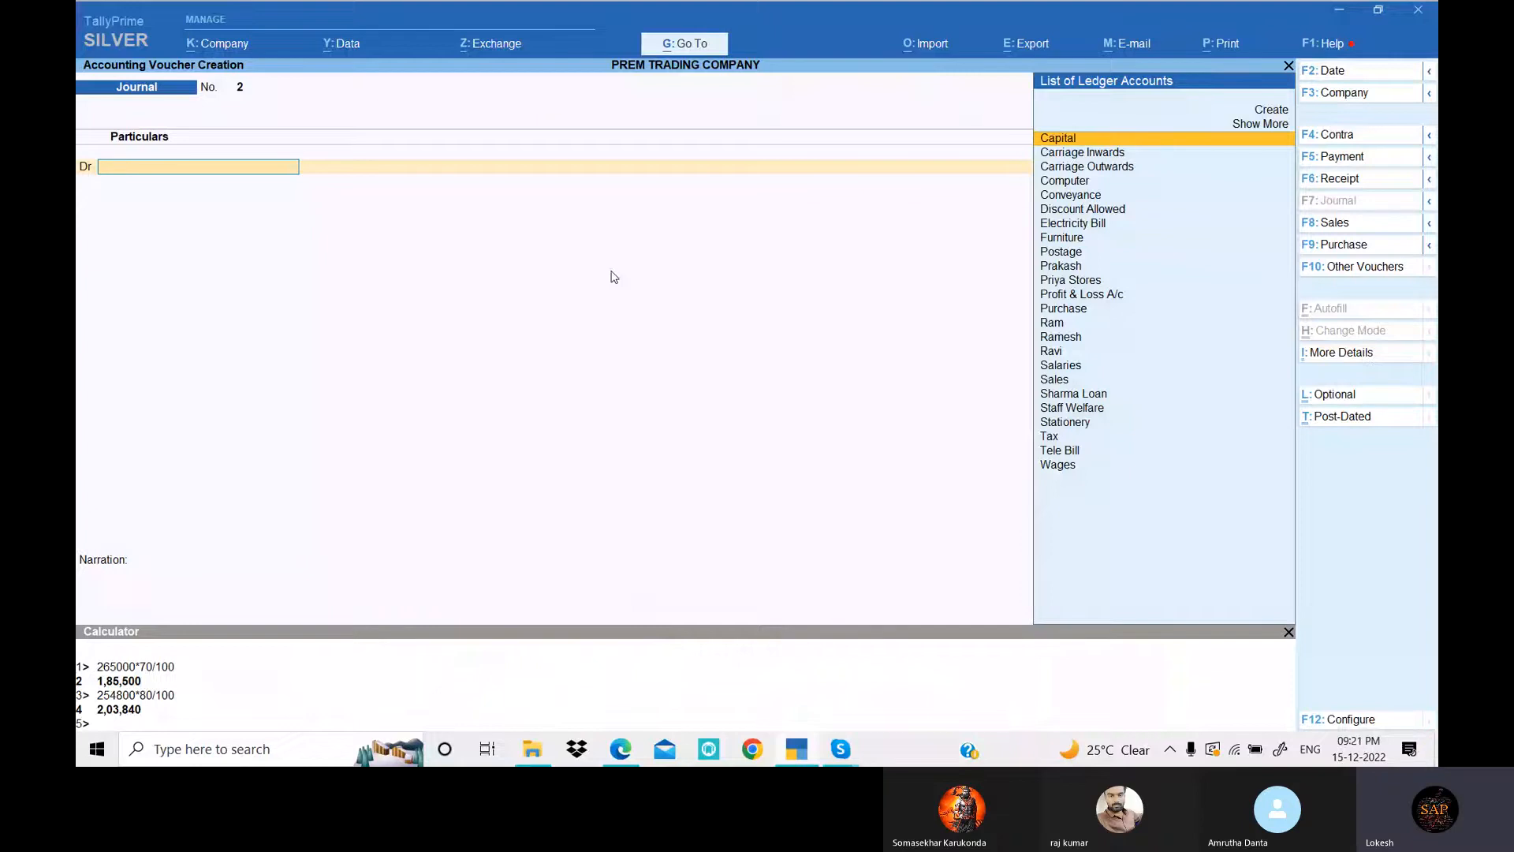
- Create a Depreciation ledger under Indirect Expenses from the Journal voucher's debit line
key(alt+c)
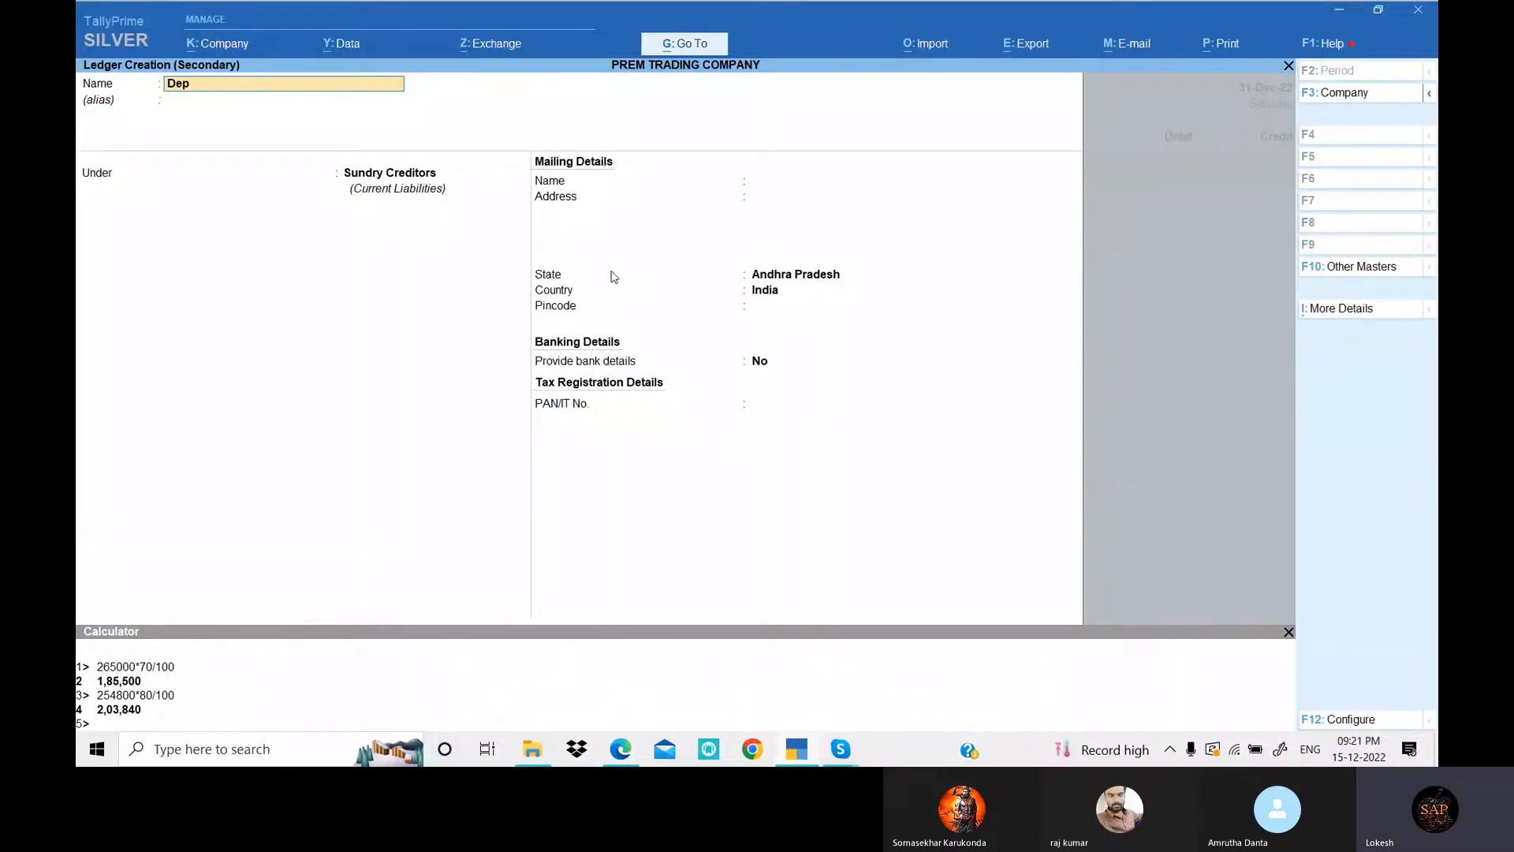
key(BackSpace)
key(BackSpace)
key(BackSpace)
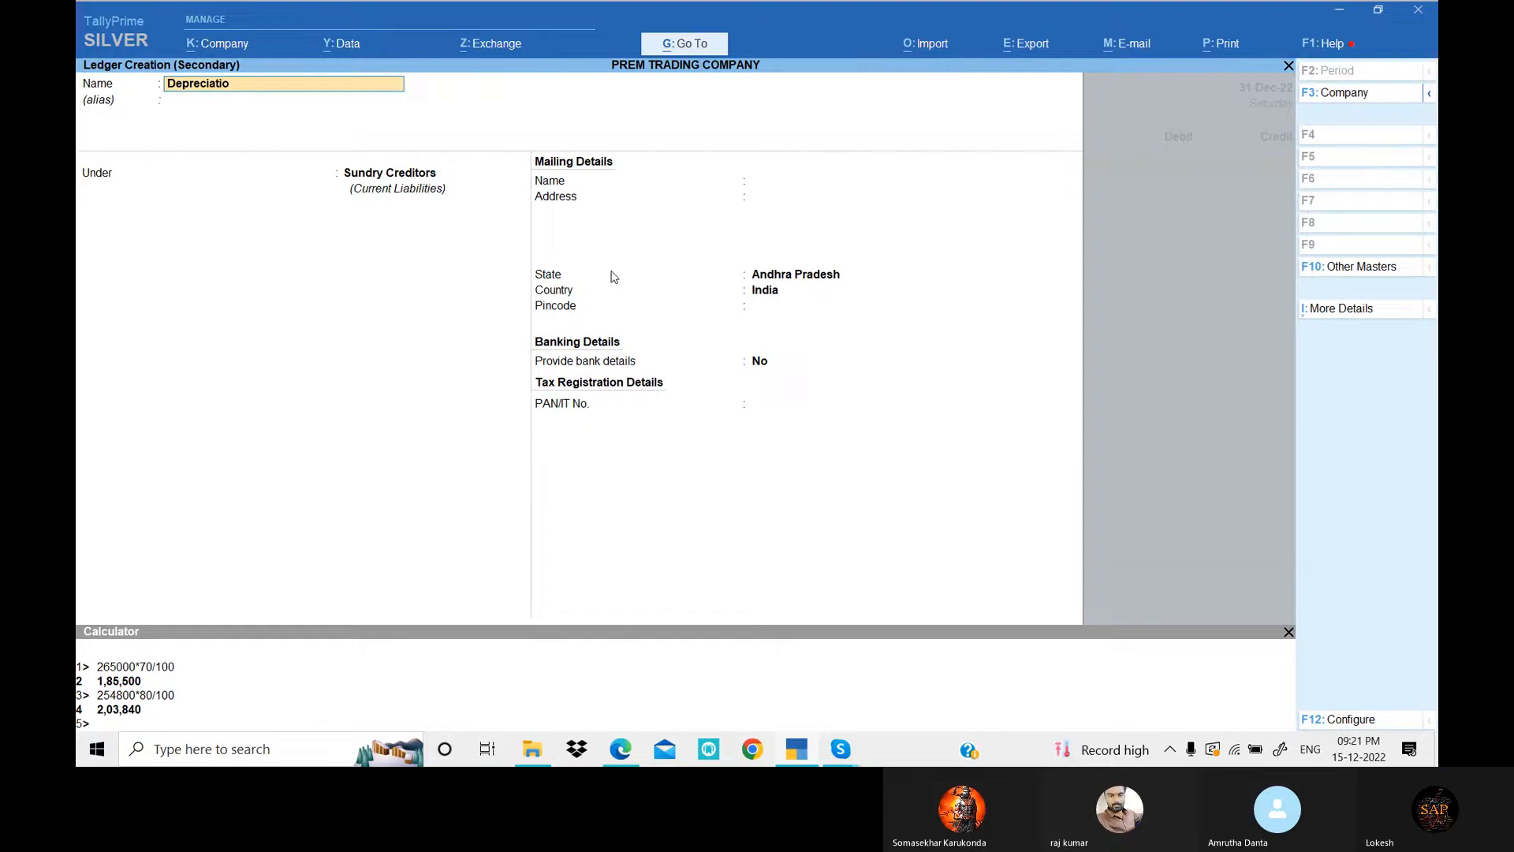
key(Return)
text(Ind)
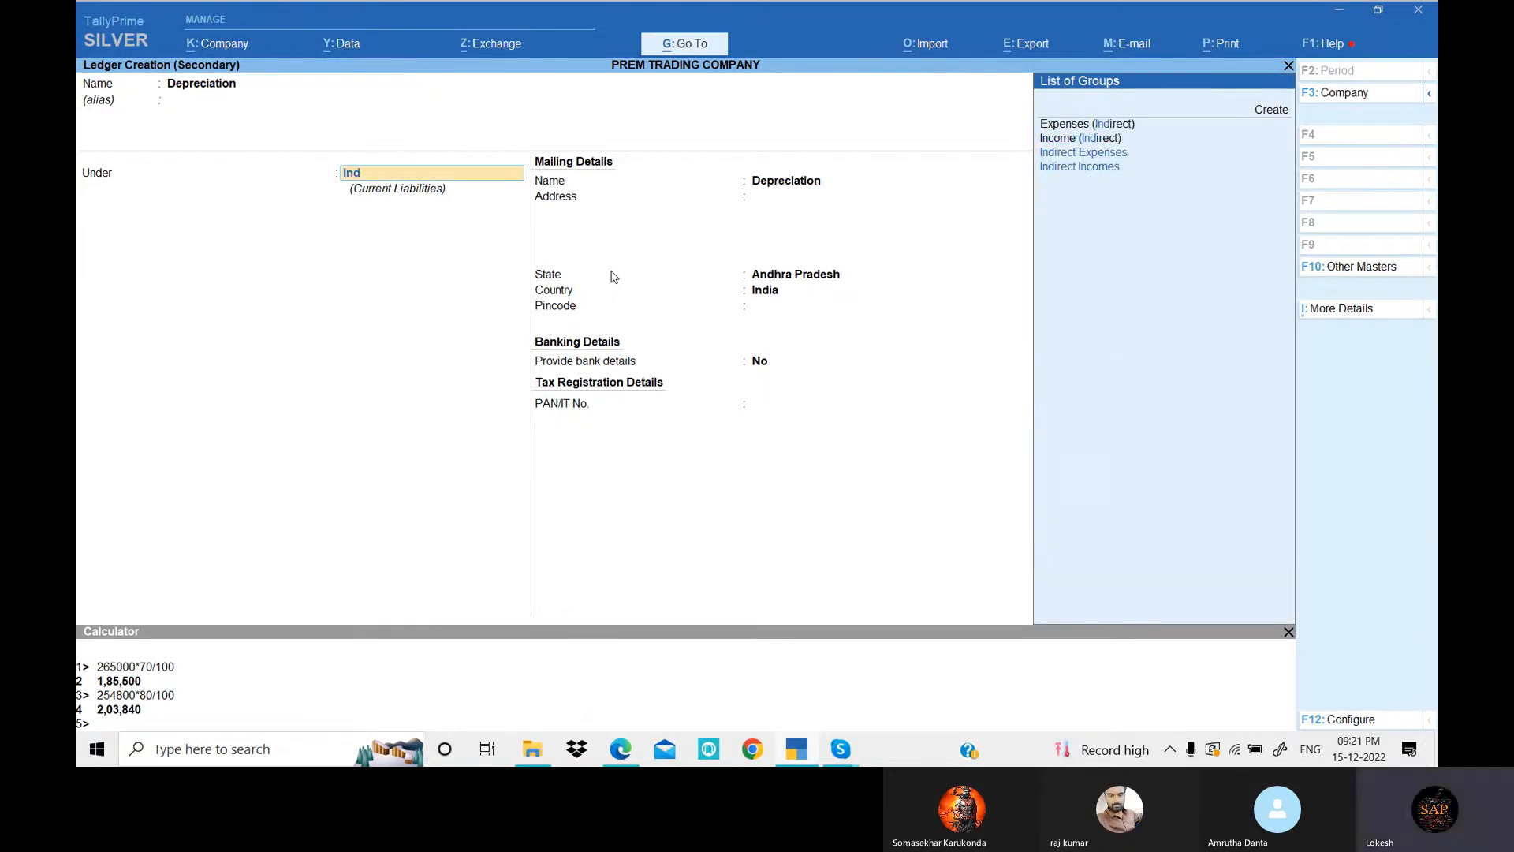
key(Return)
key(Return)
key(Return)
key(Return)
key(Return)
key(Return)
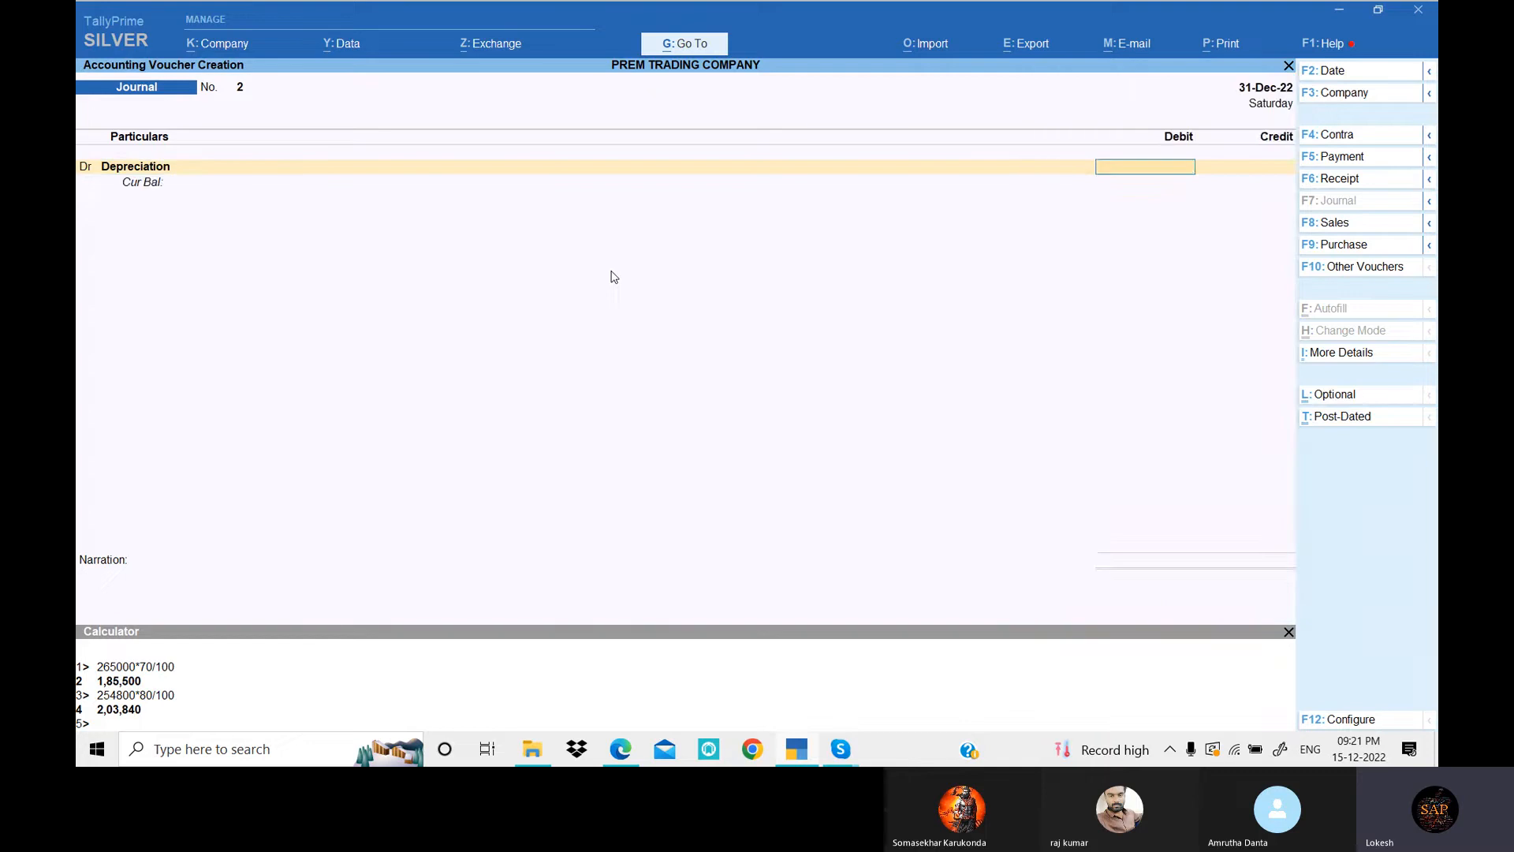
- Calculate the depreciation amounts in the calculator with 18000*10/100 for furniture and 30000*20/100 for computers
click(130, 728)
text(18000*)
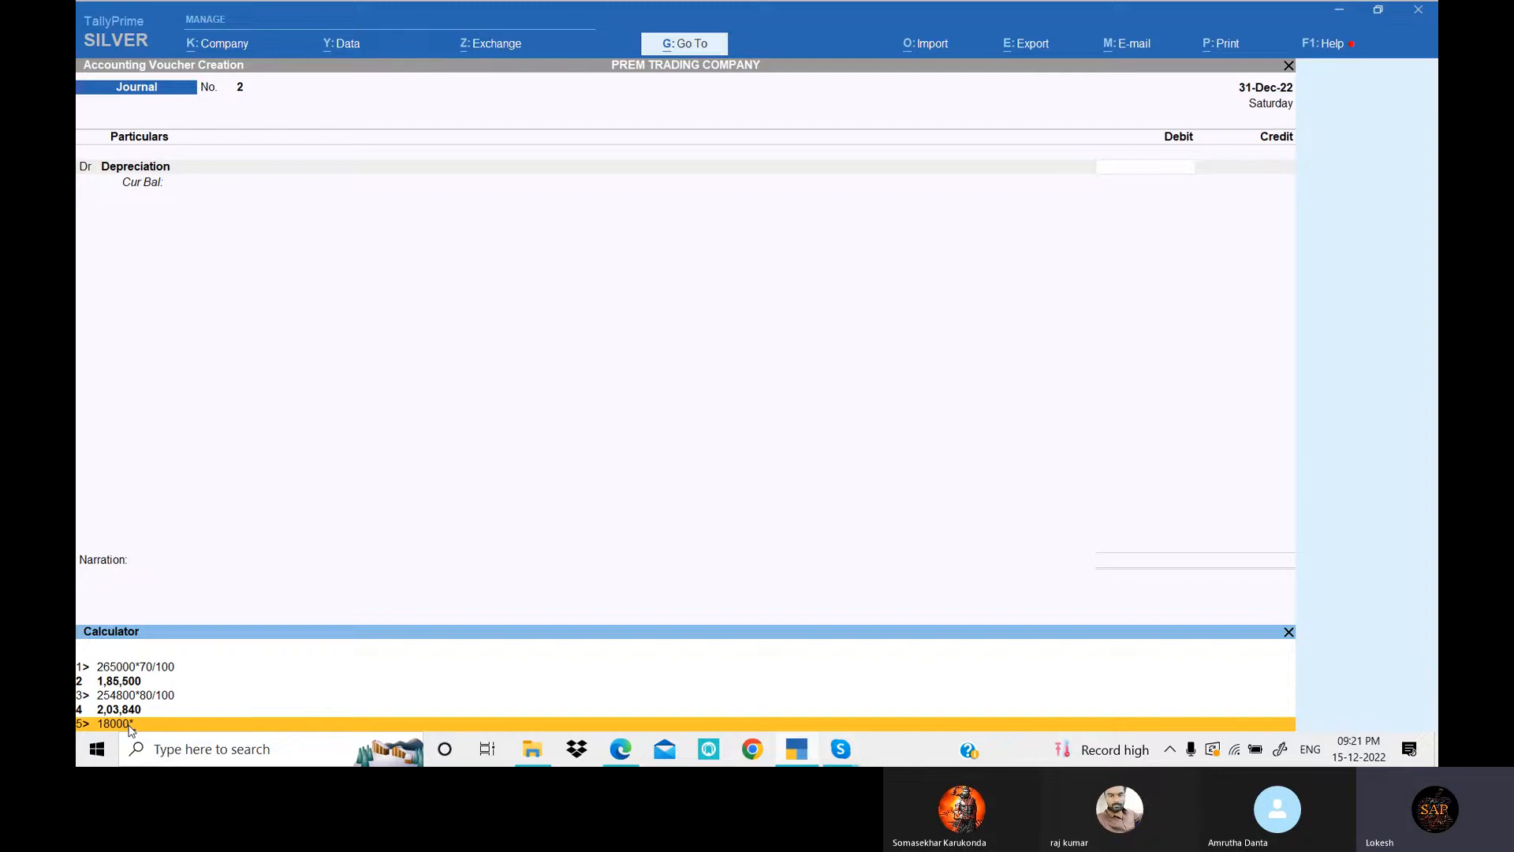
text(10/100)
key(Return)
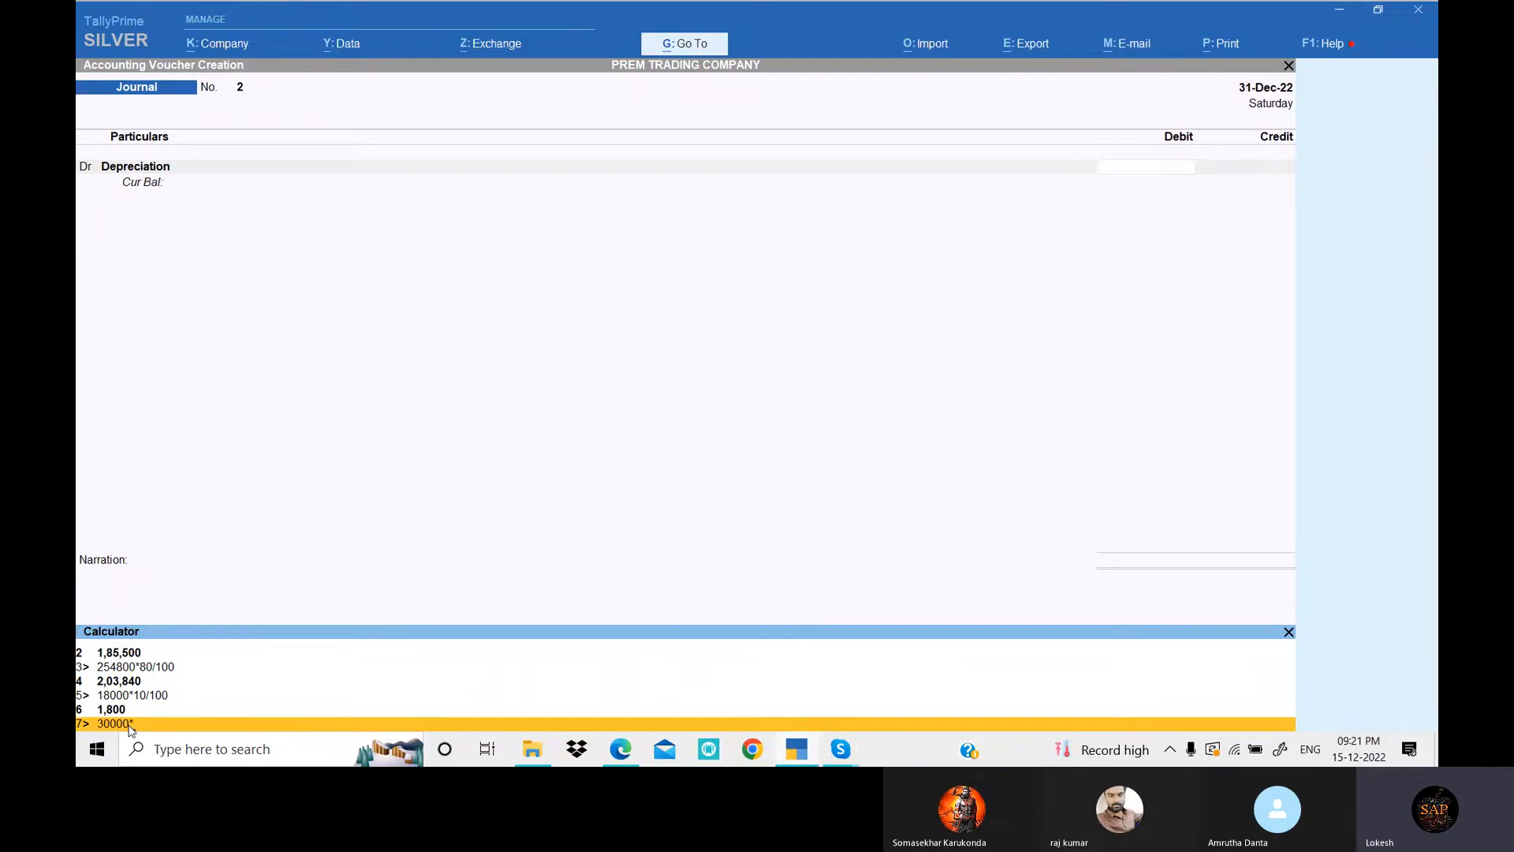
key(alt+Tab)
key(alt+Tab)
text(20)
key(Return)
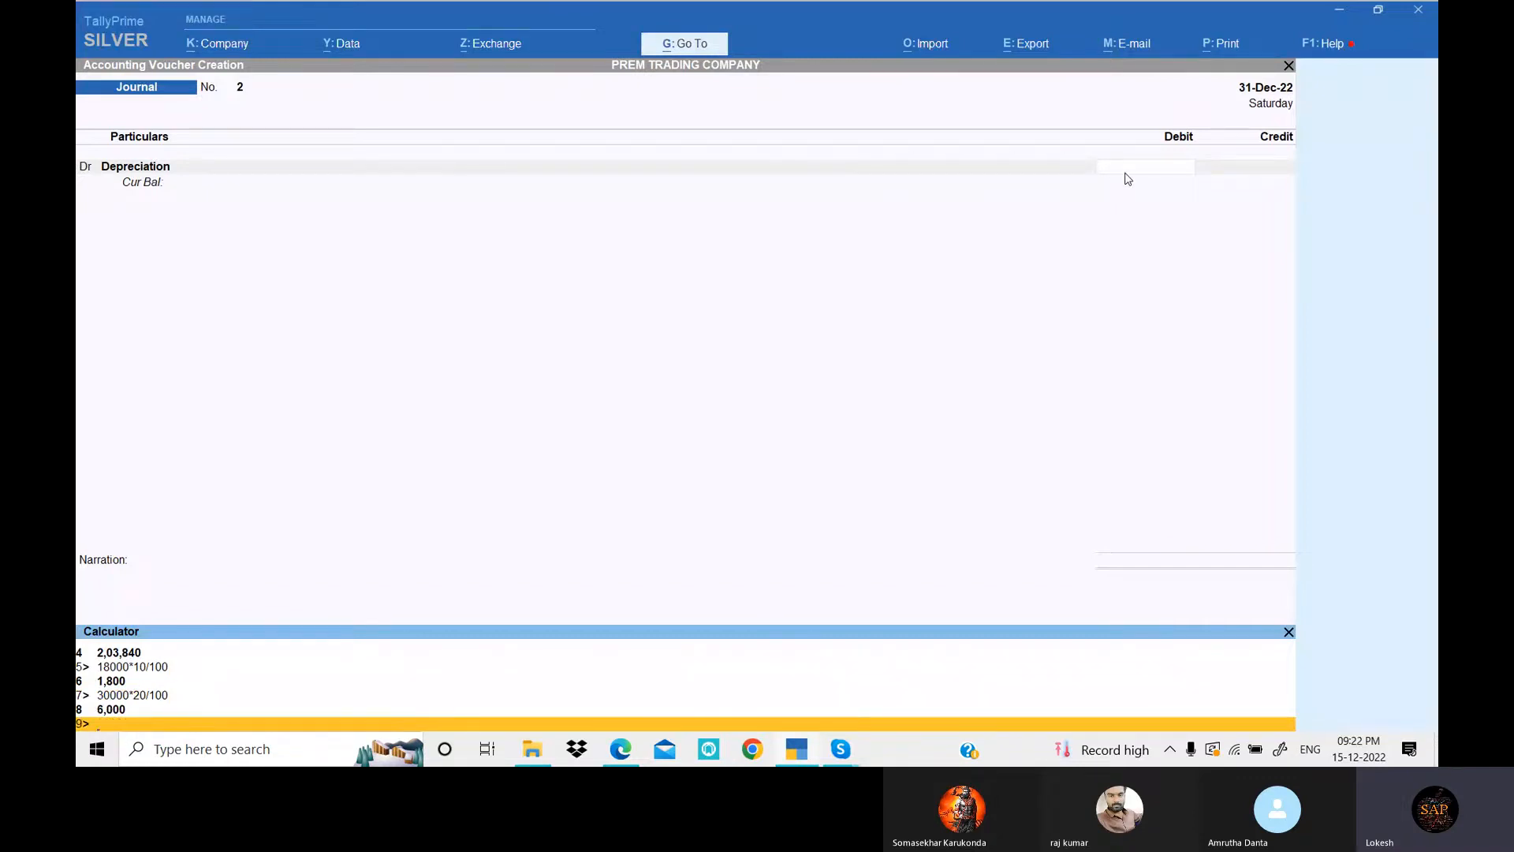
- Debit Depreciation with 7,800 and credit Furniture with 1,800 in the Journal voucher
click(1124, 168)
text(7800)
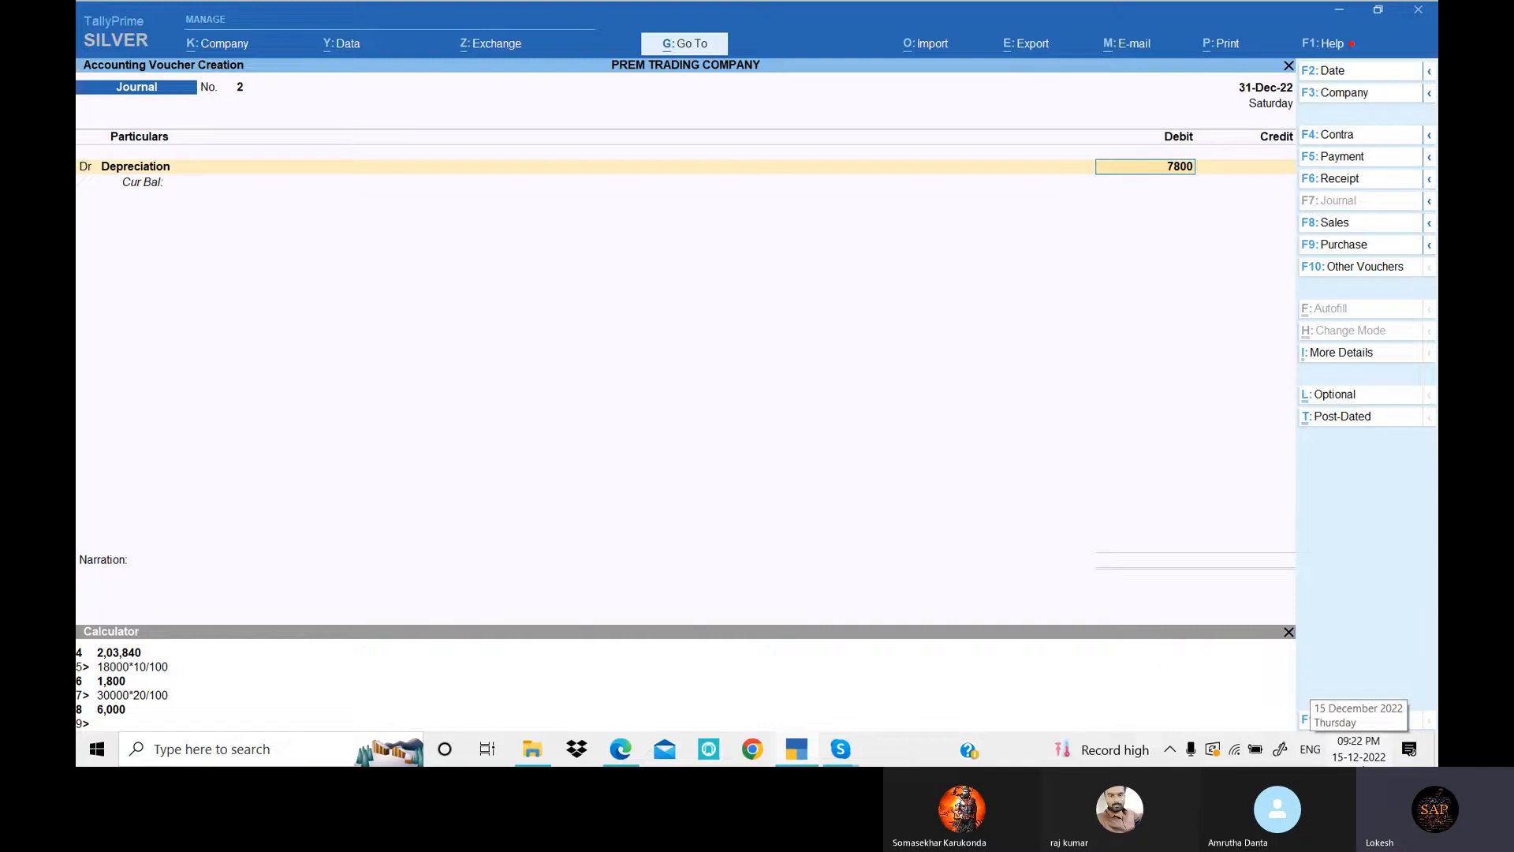
key(Return)
text(f)
key(Return)
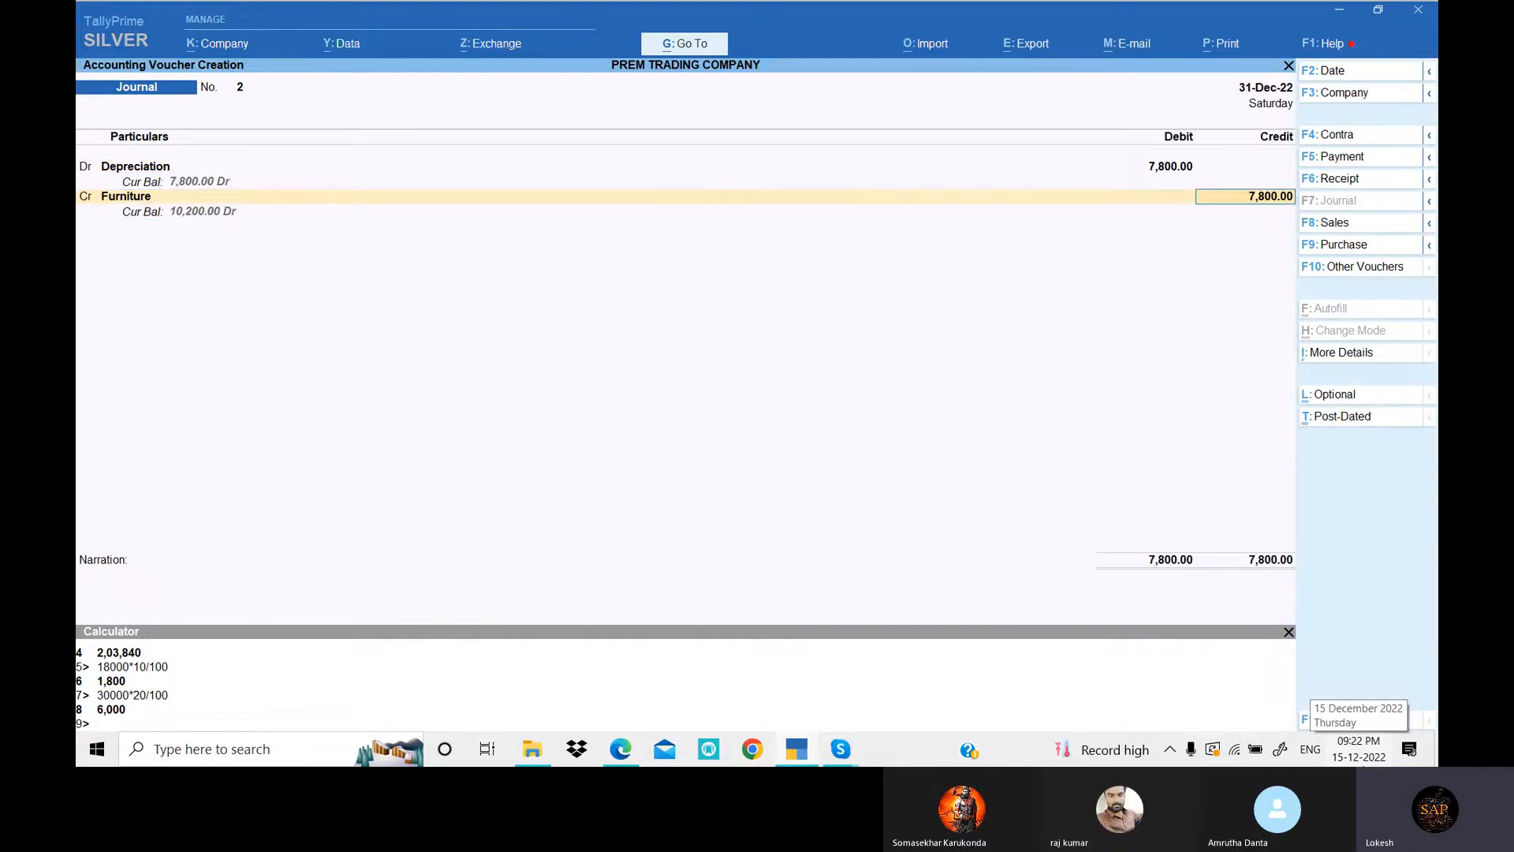
text(1800)
key(Return)
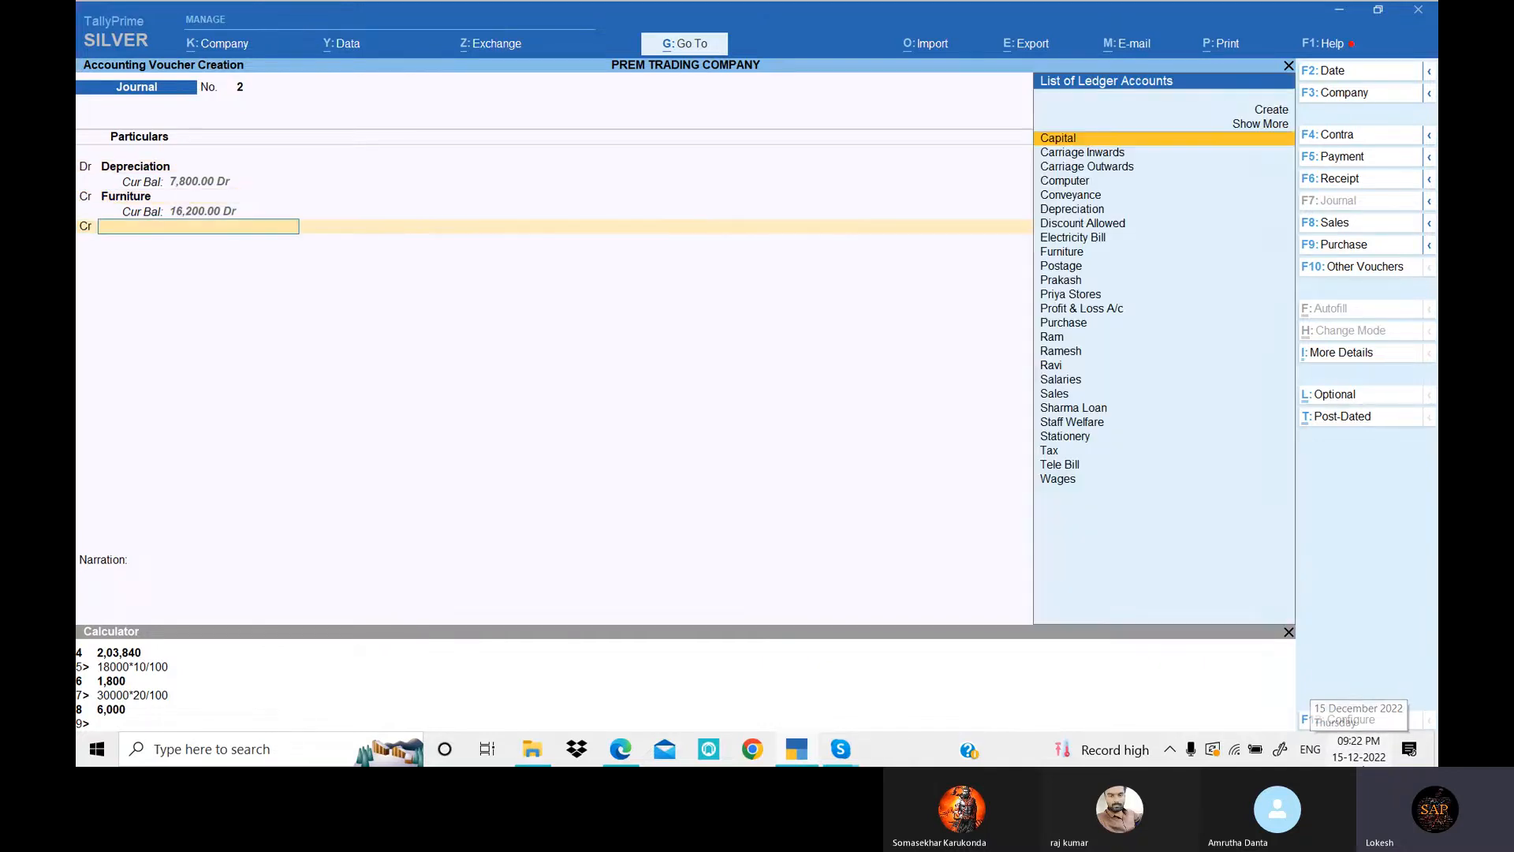
- Credit Computer with 6,000 and save the depreciation Journal voucher
text(C)
key(Down)
key(Down)
key(Down)
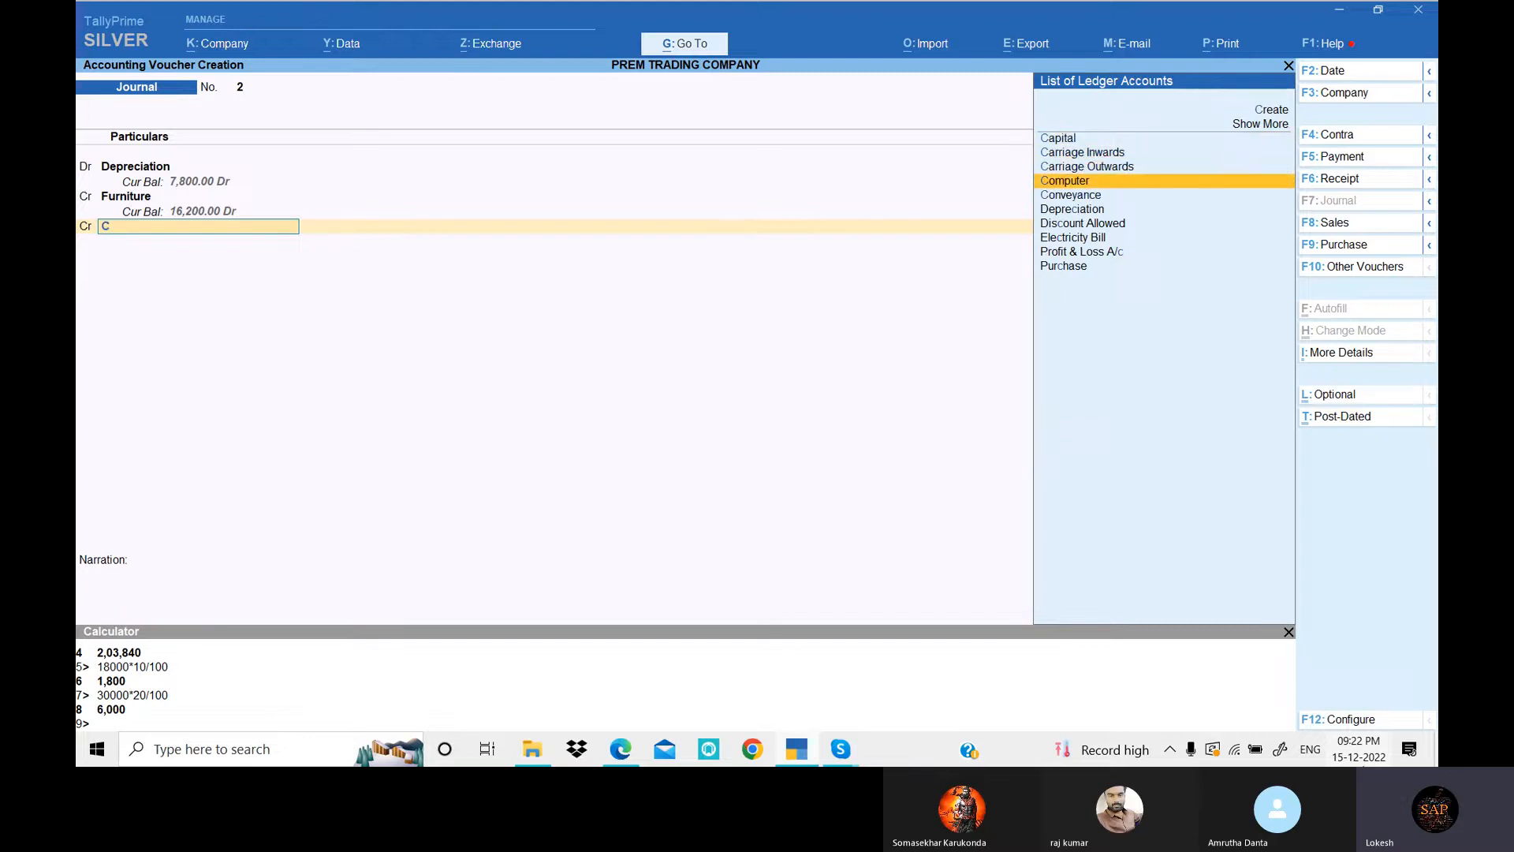
key(Return)
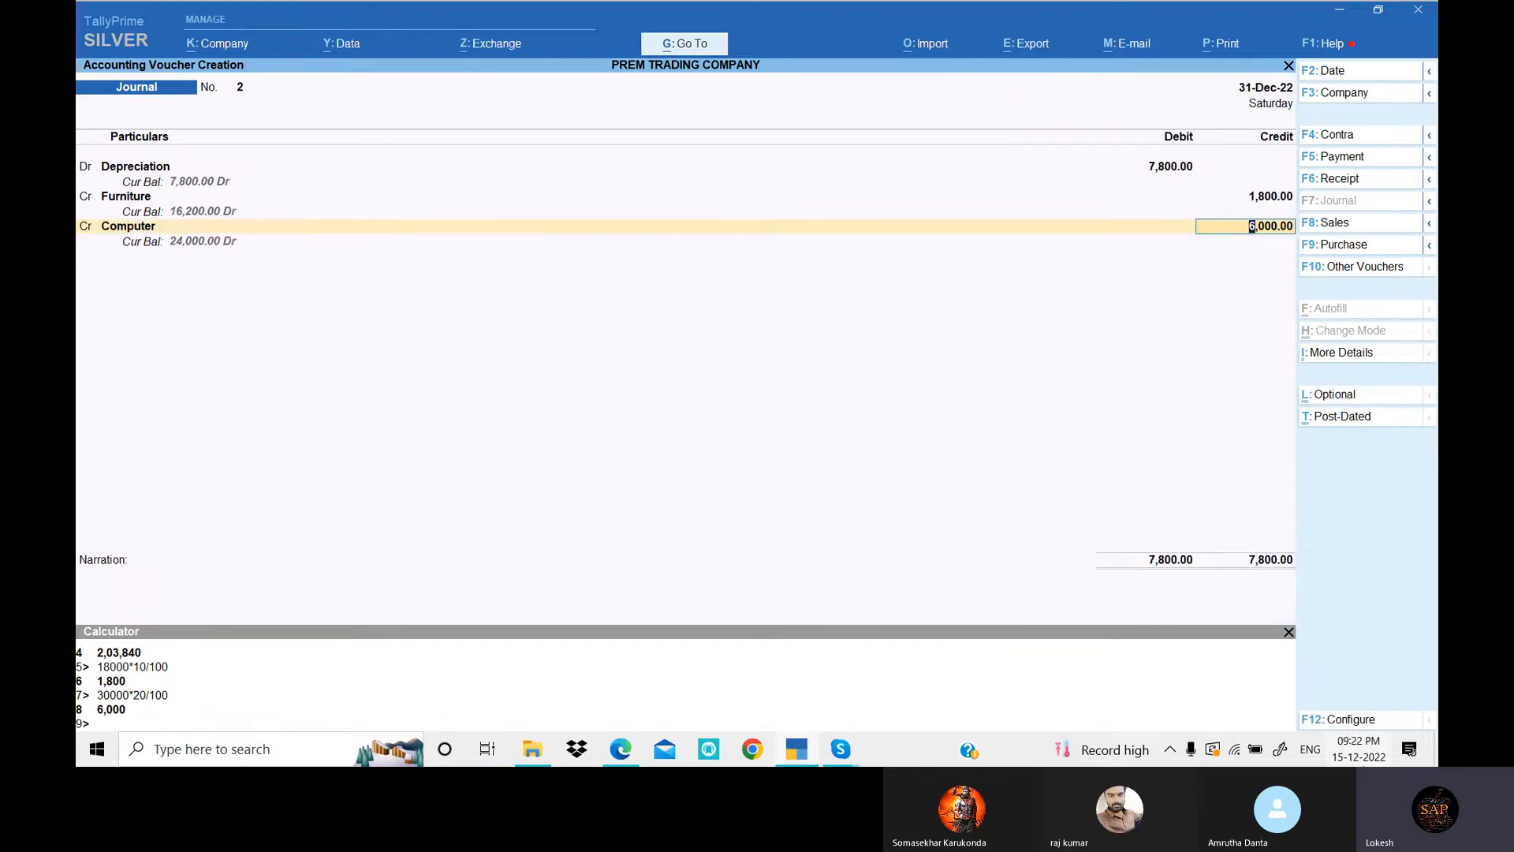
key(Return)
key(Return)
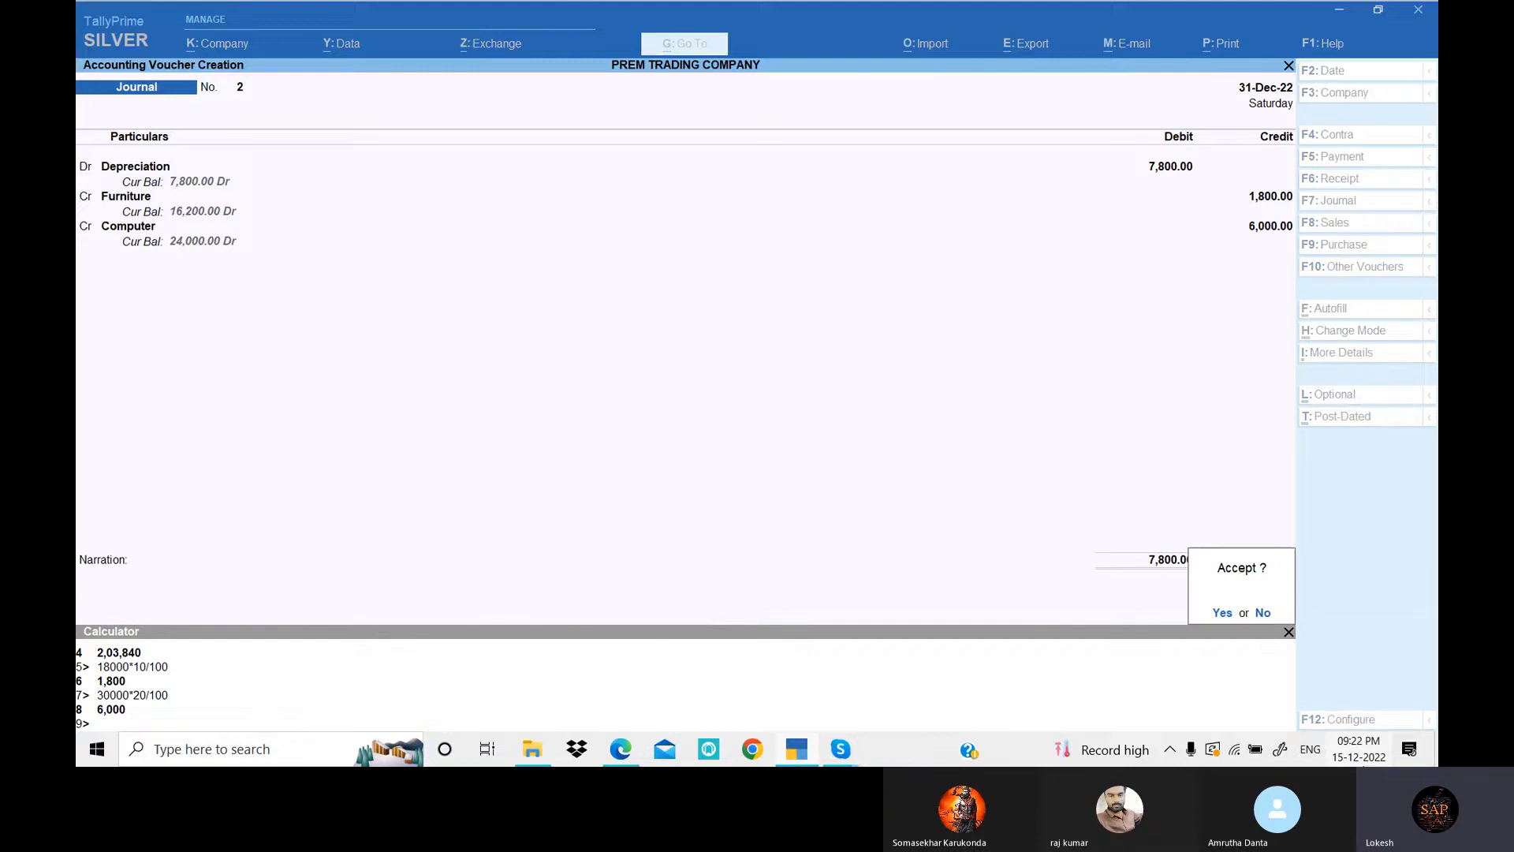
key(Return)
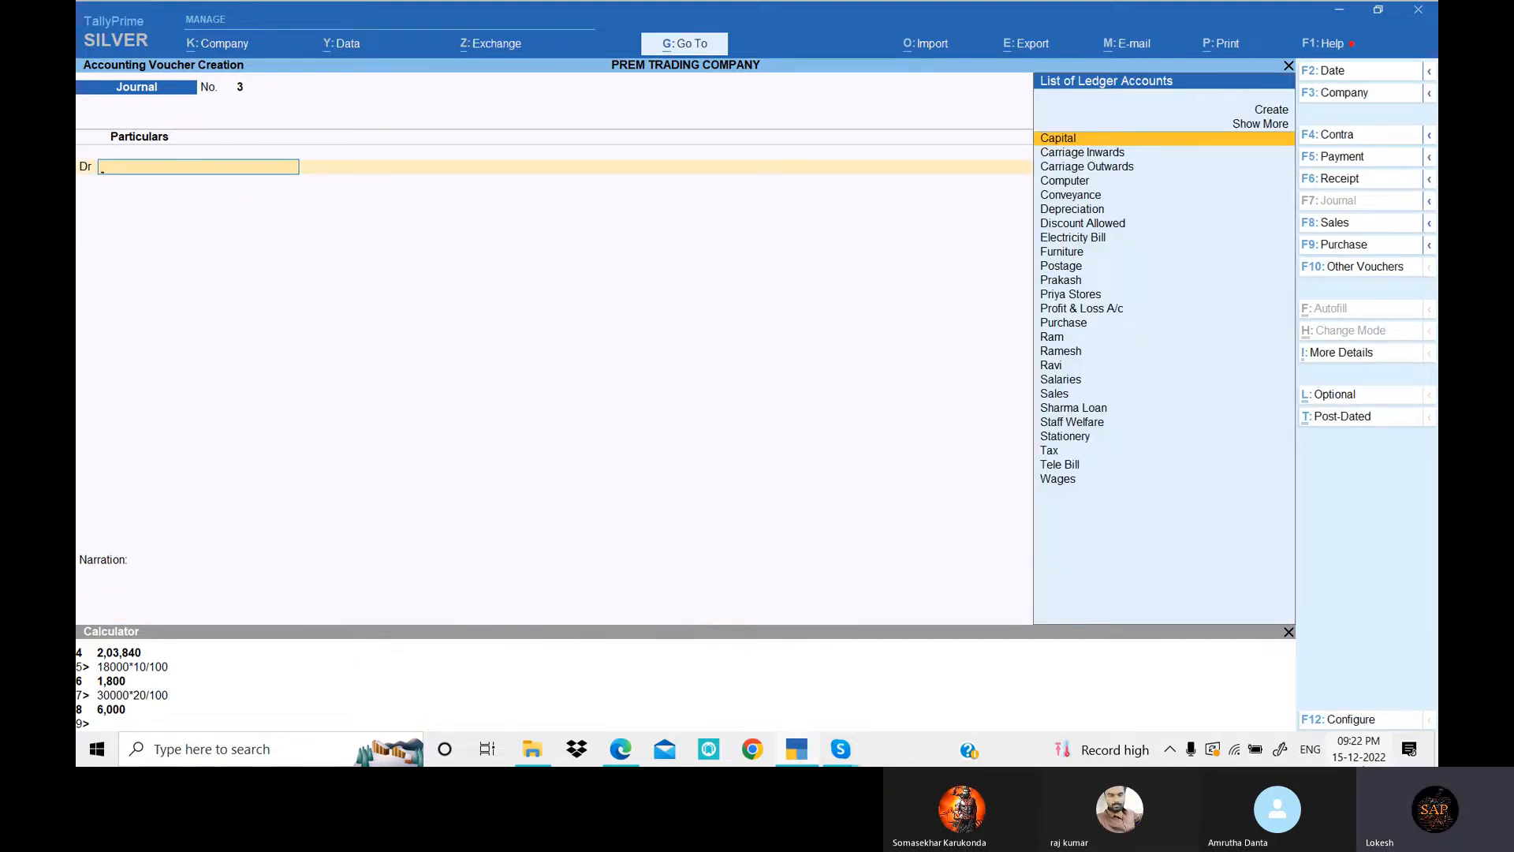
- Leave voucher entry and open the Profit & Loss A/c report
key(Escape)
key(Return)
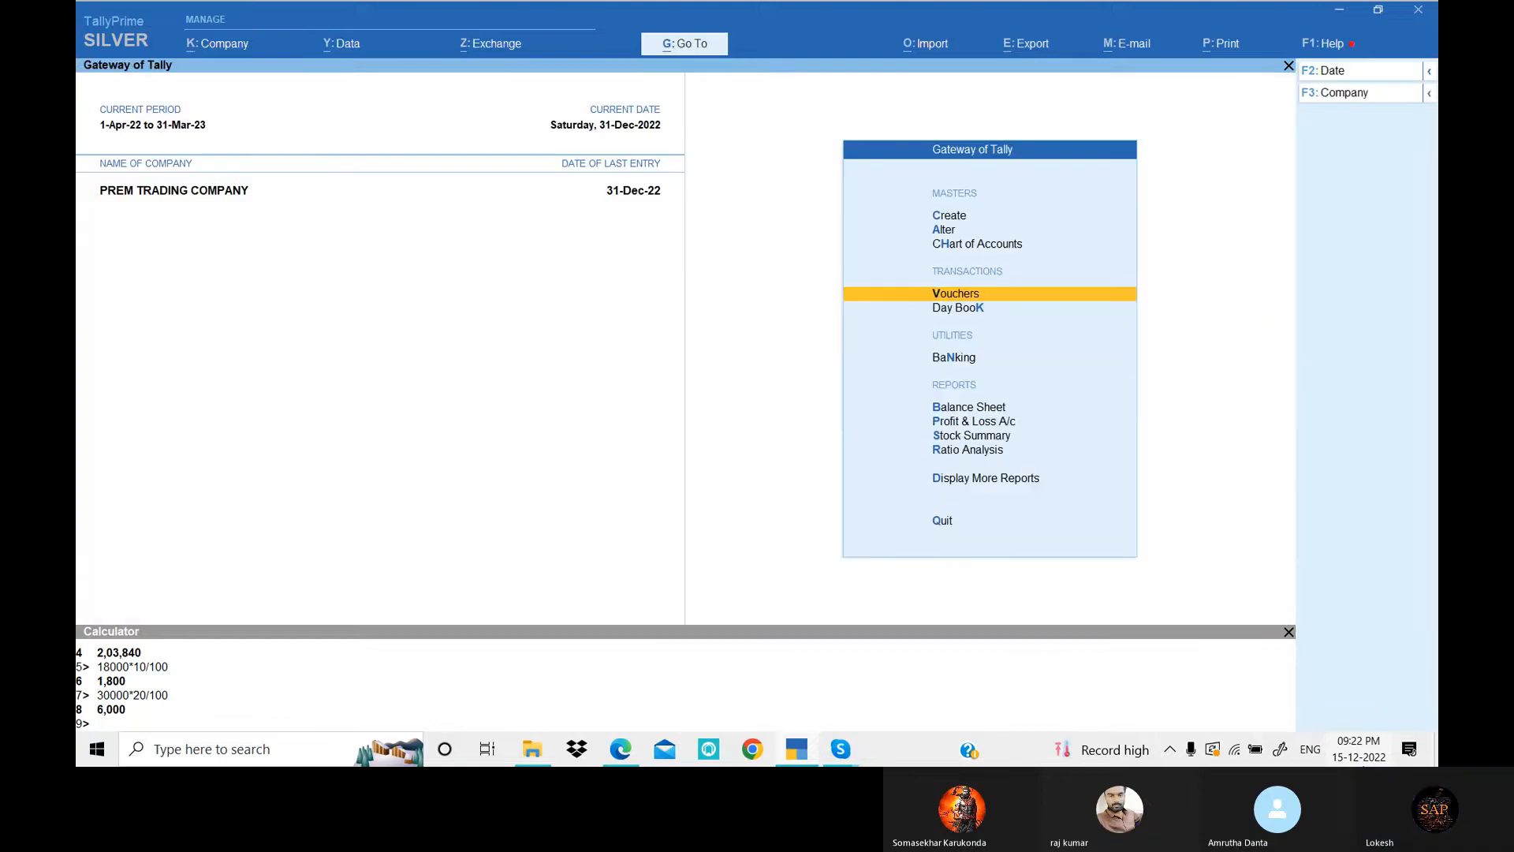
key(Down)
key(Down)
key(Down)
key(Down)
key(Return)
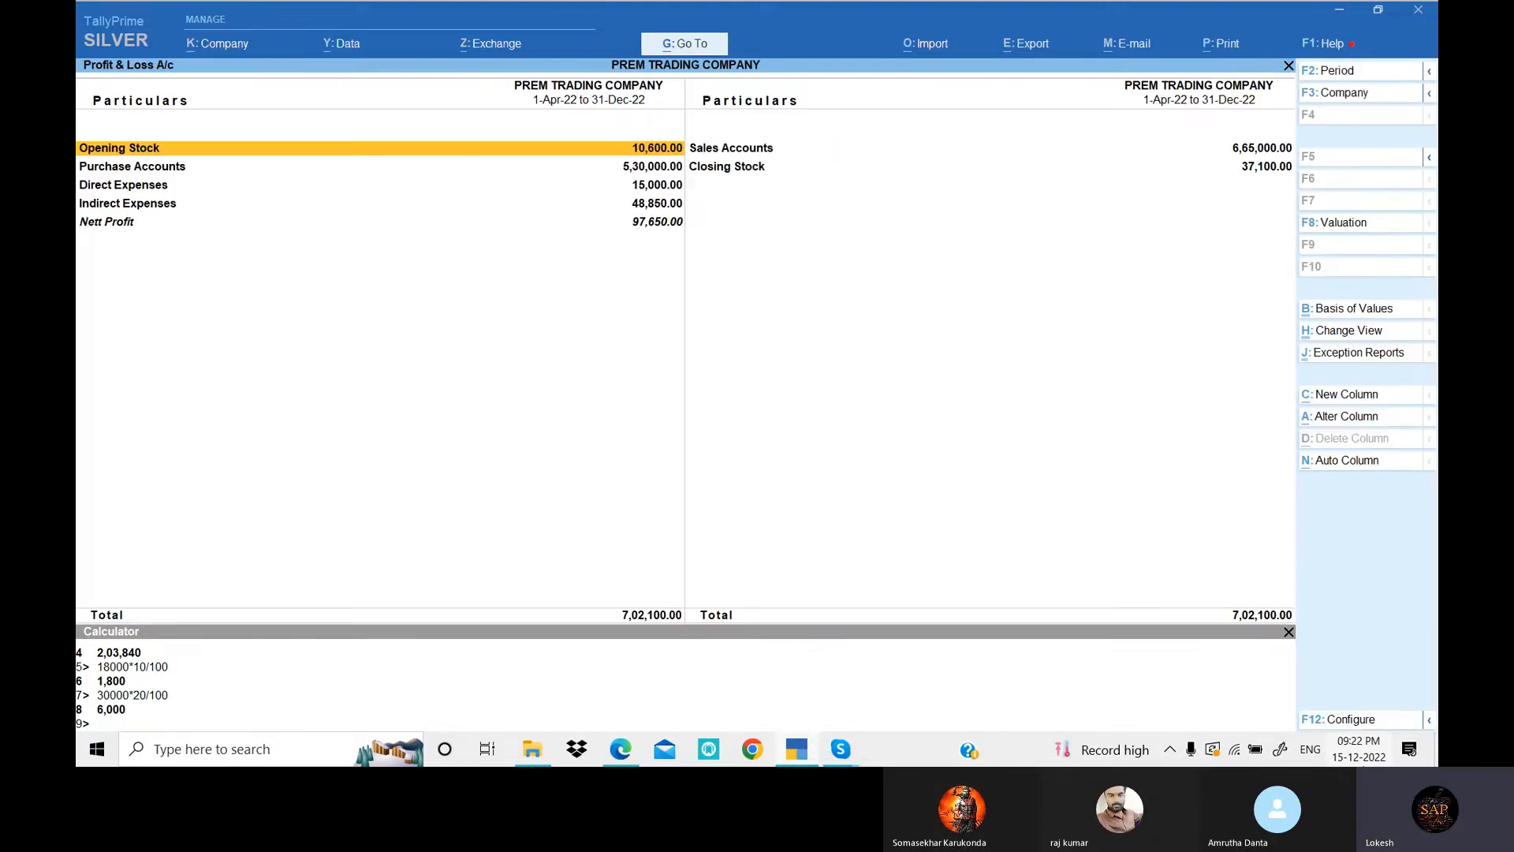
- Go through the detailed Profit & Loss A/c down to the net profit and compare it with the figure in the exercise PDF
key(Down)
key(Down)
key(Down)
key(Down)
key(Down)
key(Down)
key(Down)
key(Down)
key(Down)
key(Down)
key(Down)
key(Down)
key(Down)
key(Down)
key(Down)
key(Down)
key(Down)
key(Down)
key(Down)
key(Down)
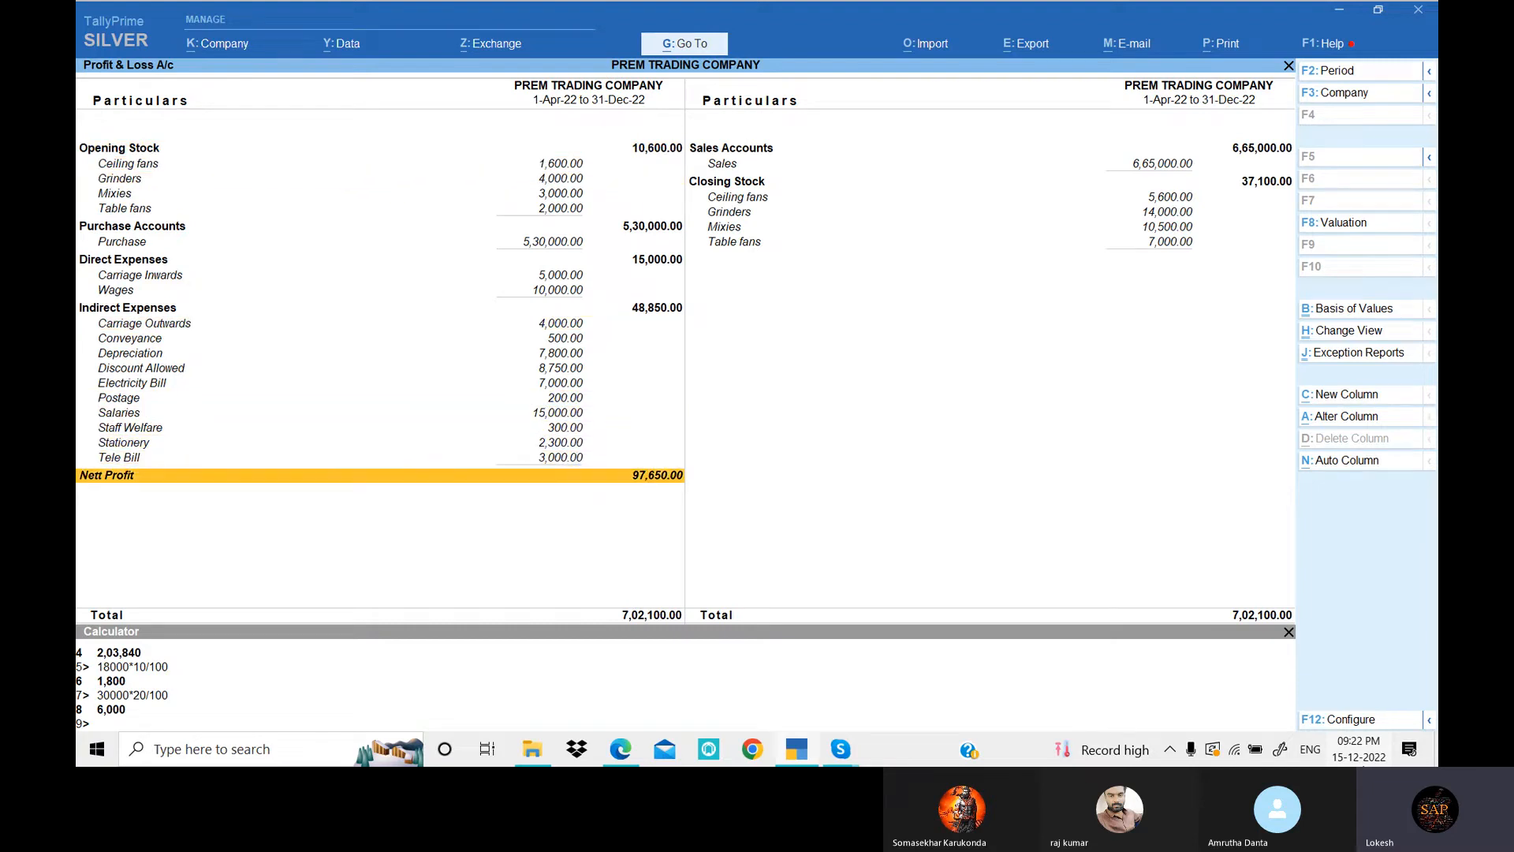
key(alt+Tab)
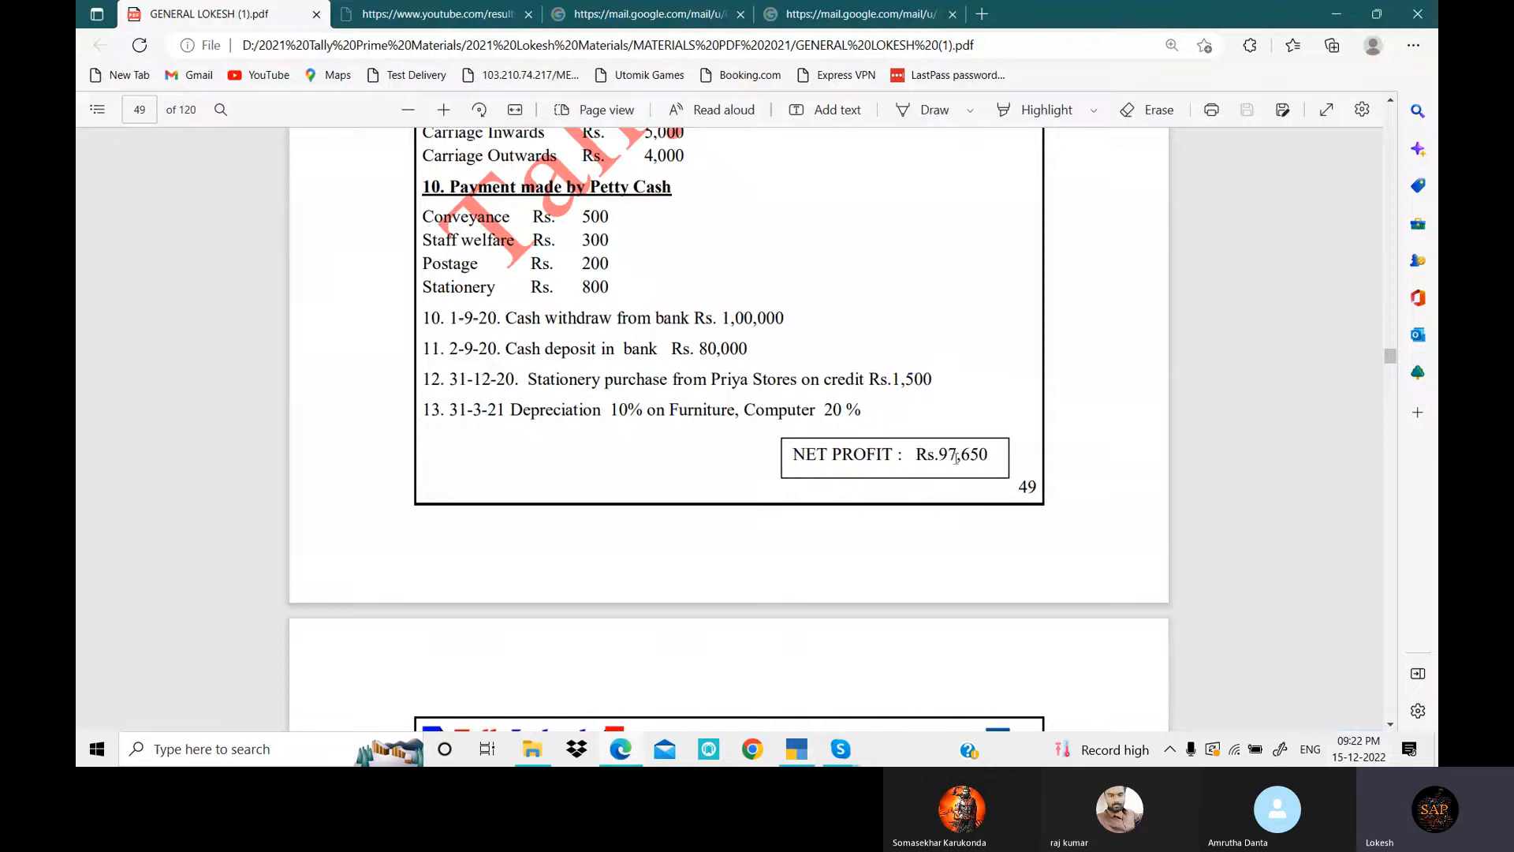
key(alt+Tab)
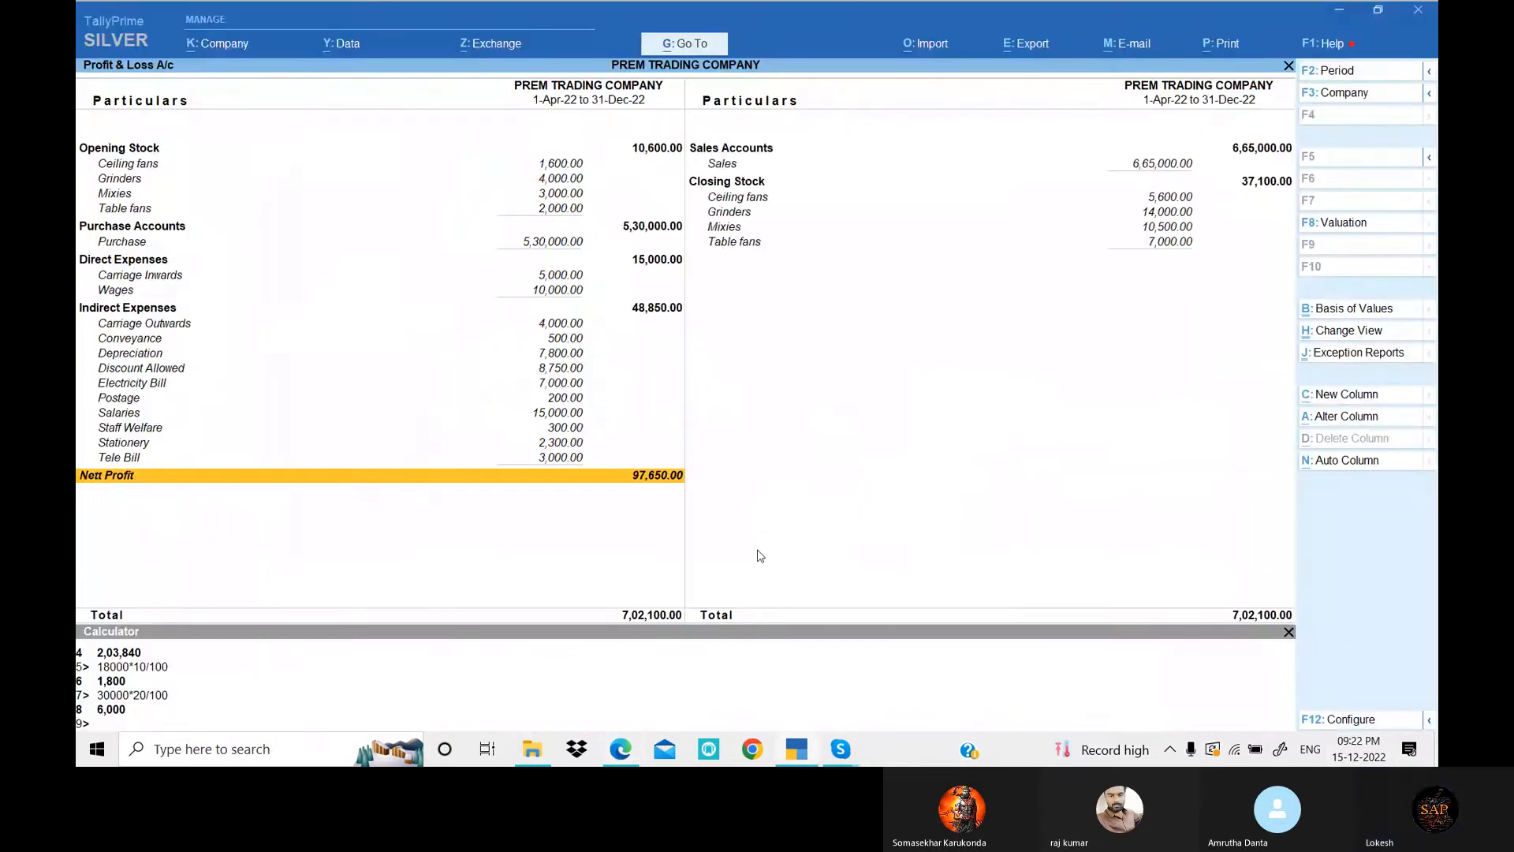
- Open the Day Book and change its period to cover all vouchers from 1-Apr-22 to 31-Dec-22
key(Escape)
key(Up)
key(Up)
key(Up)
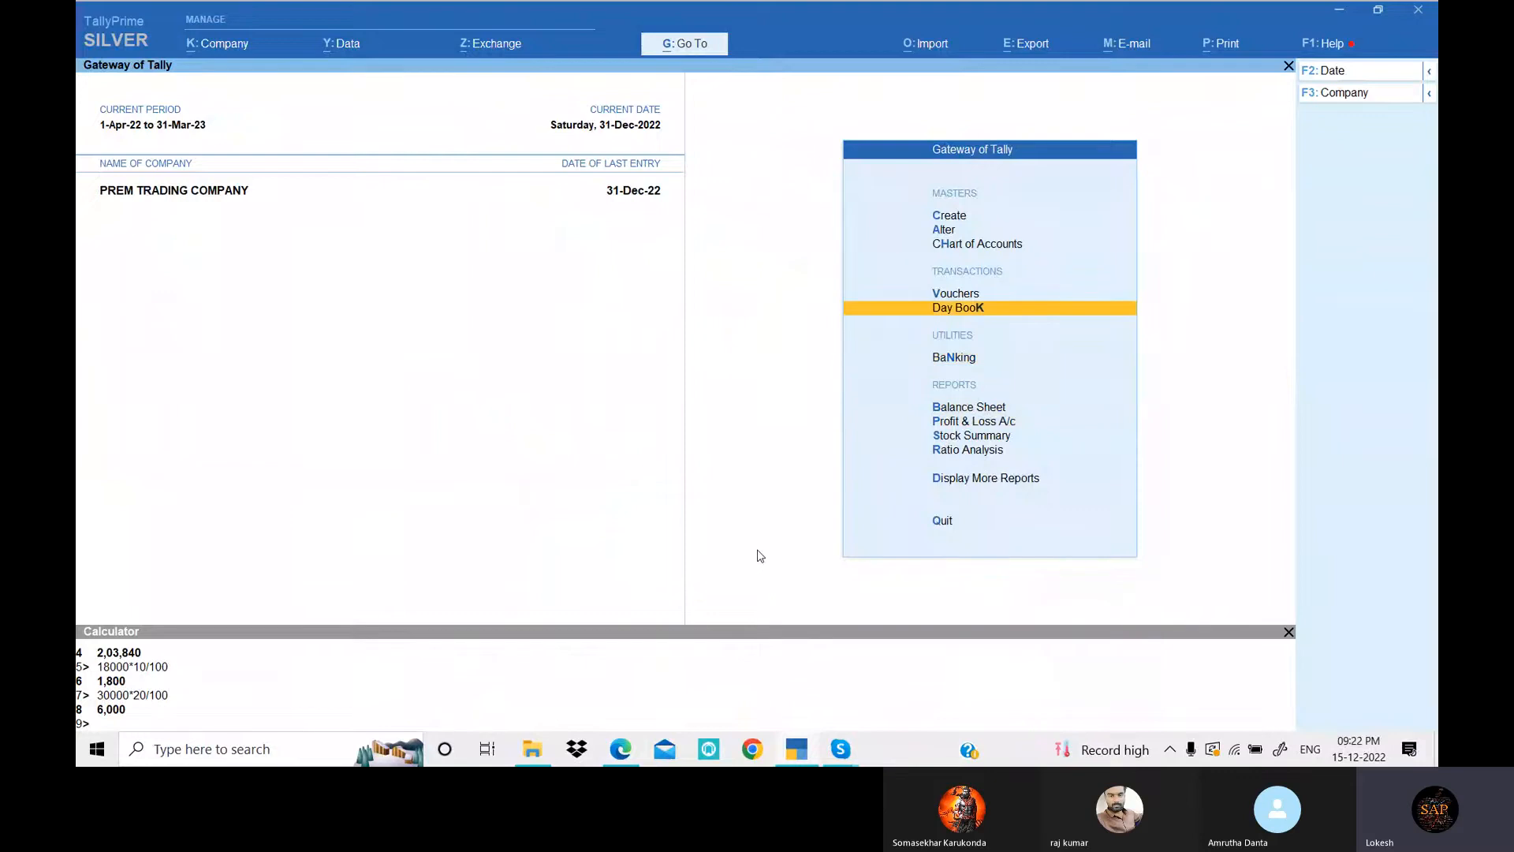
key(Return)
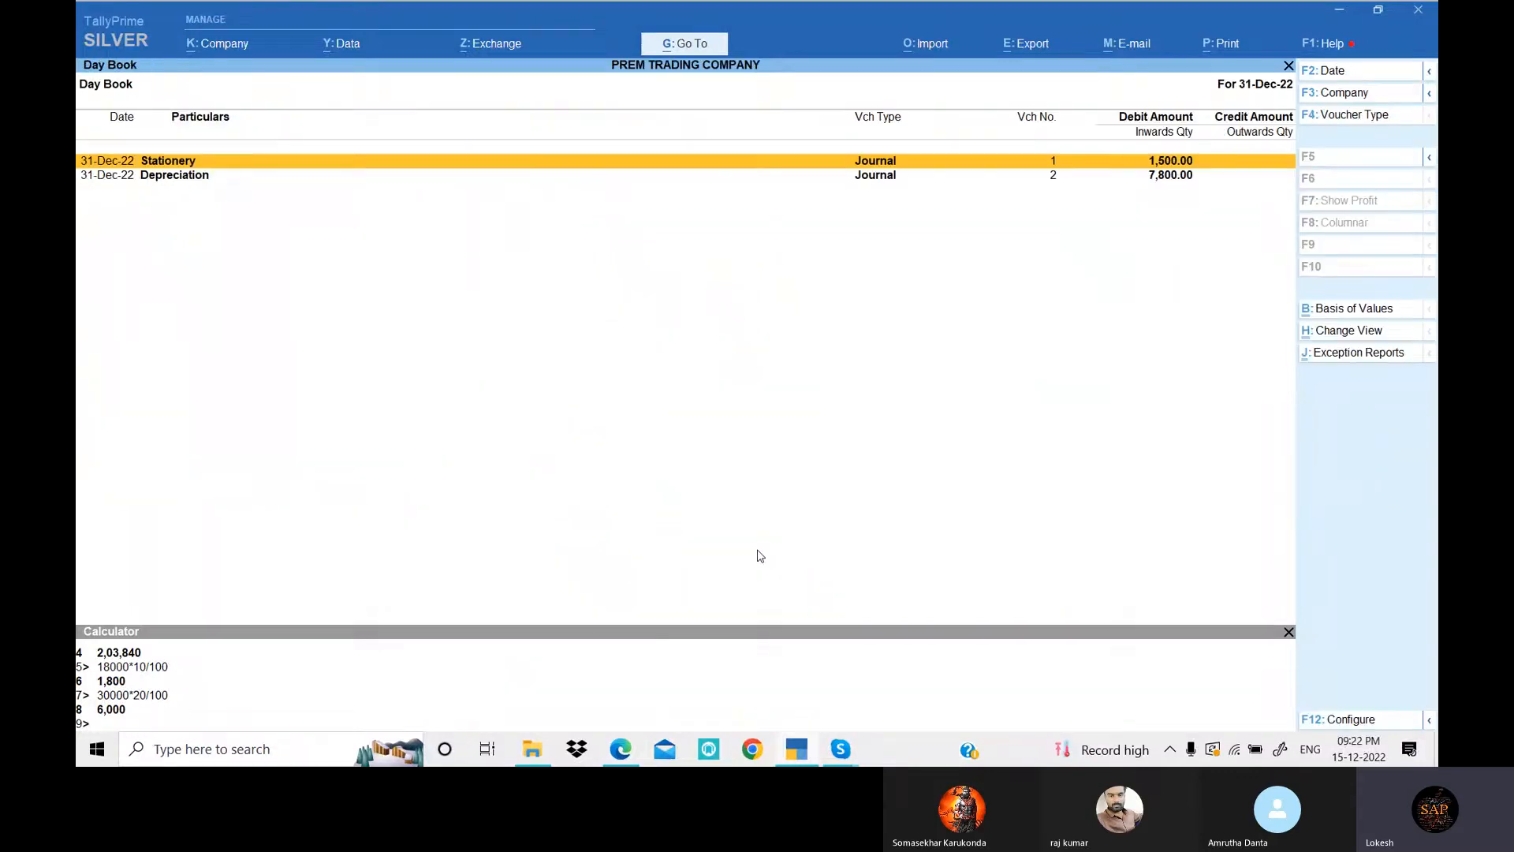
key(alt+F2)
key(BackSpace)
key(Return)
key(BackSpace)
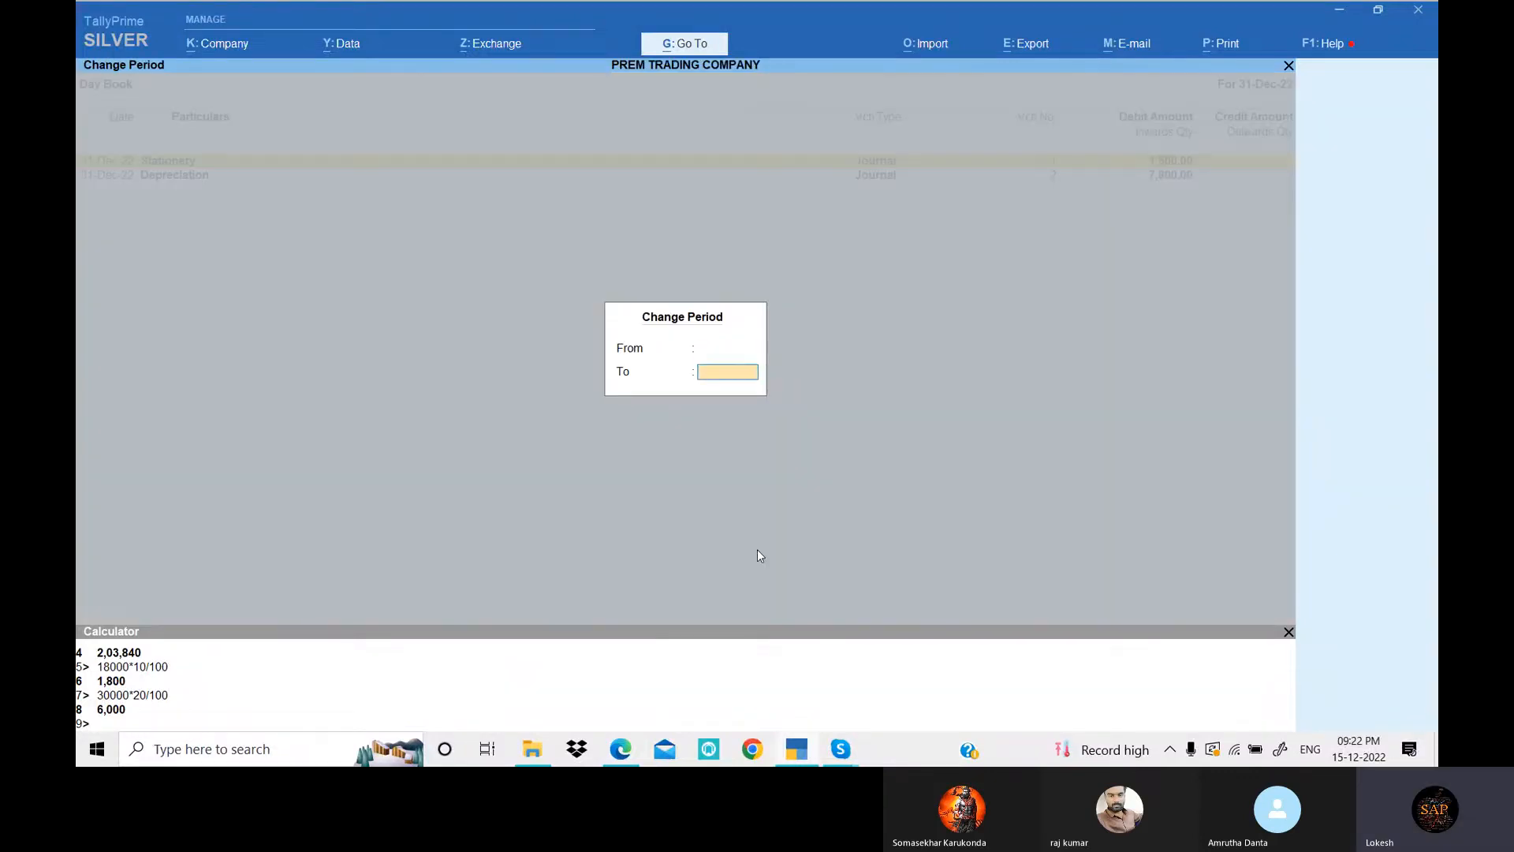
key(Return)
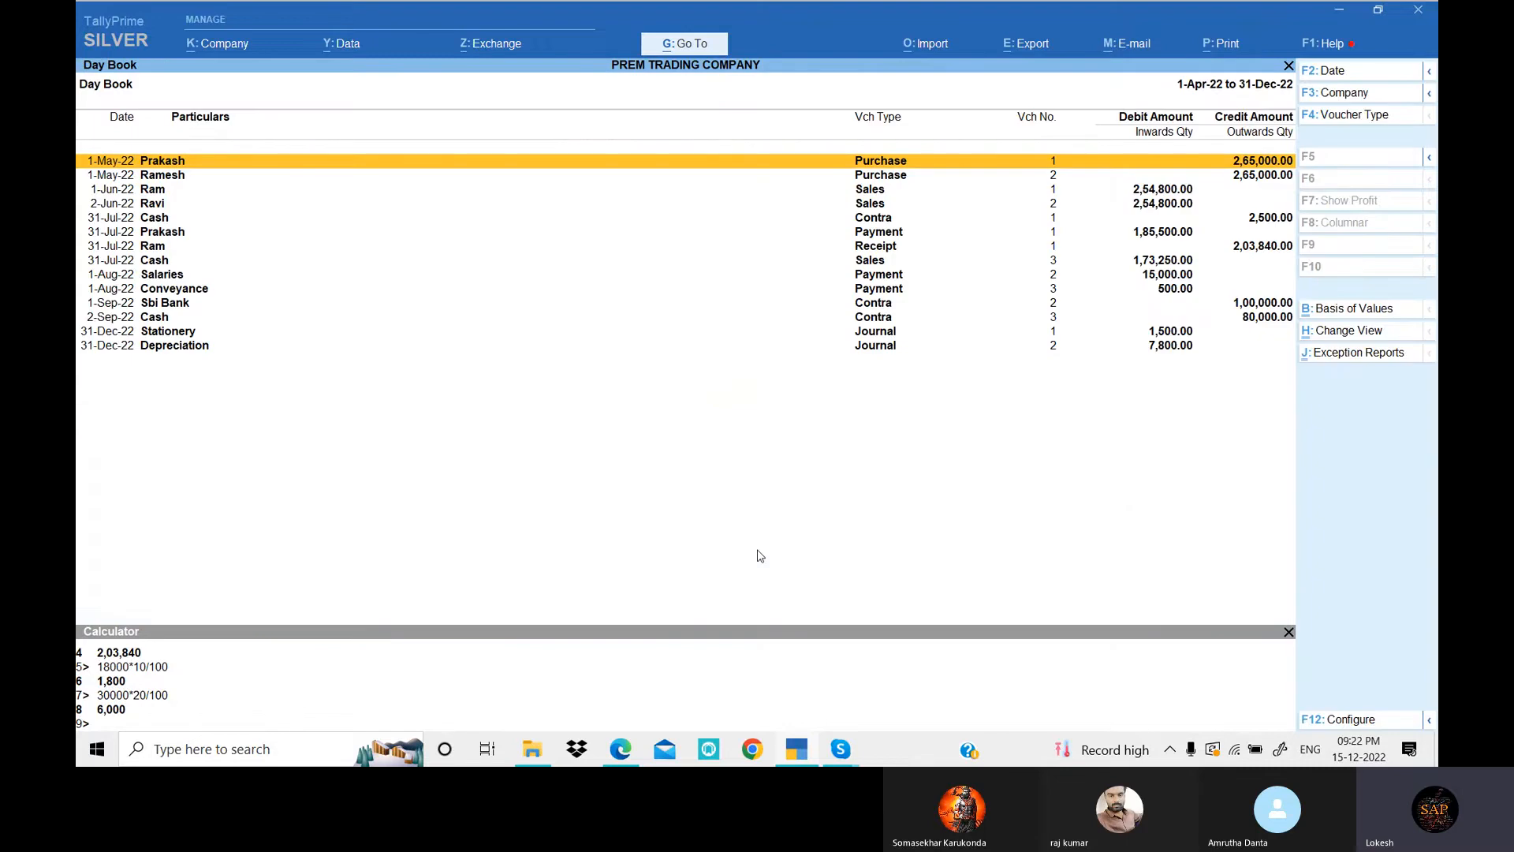
- Close the Day Book and open the Stock Summary report
key(Escape)
key(Down)
key(Down)
key(Down)
key(Down)
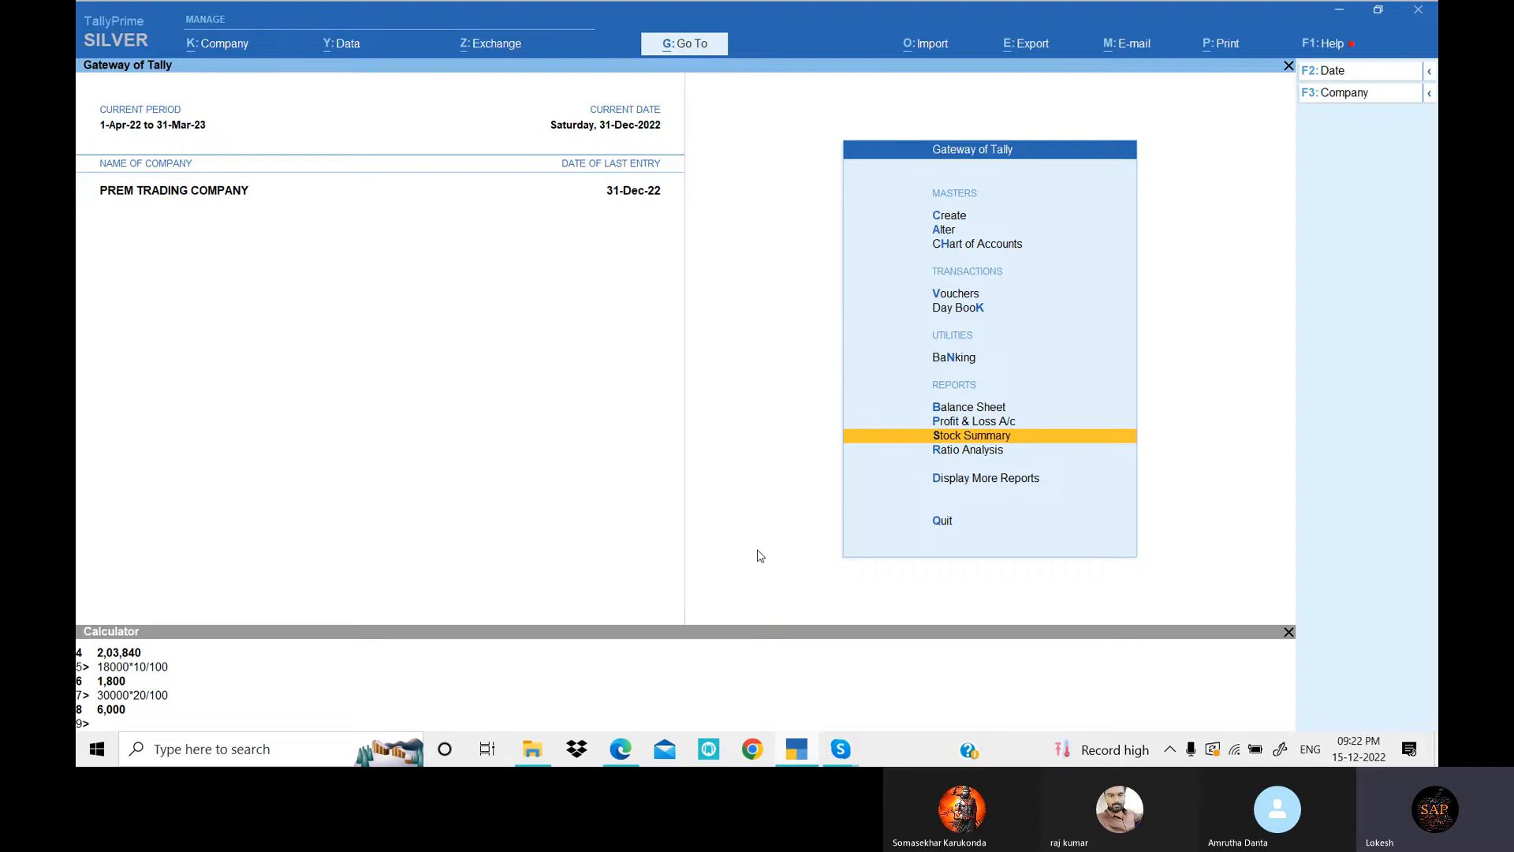
key(Return)
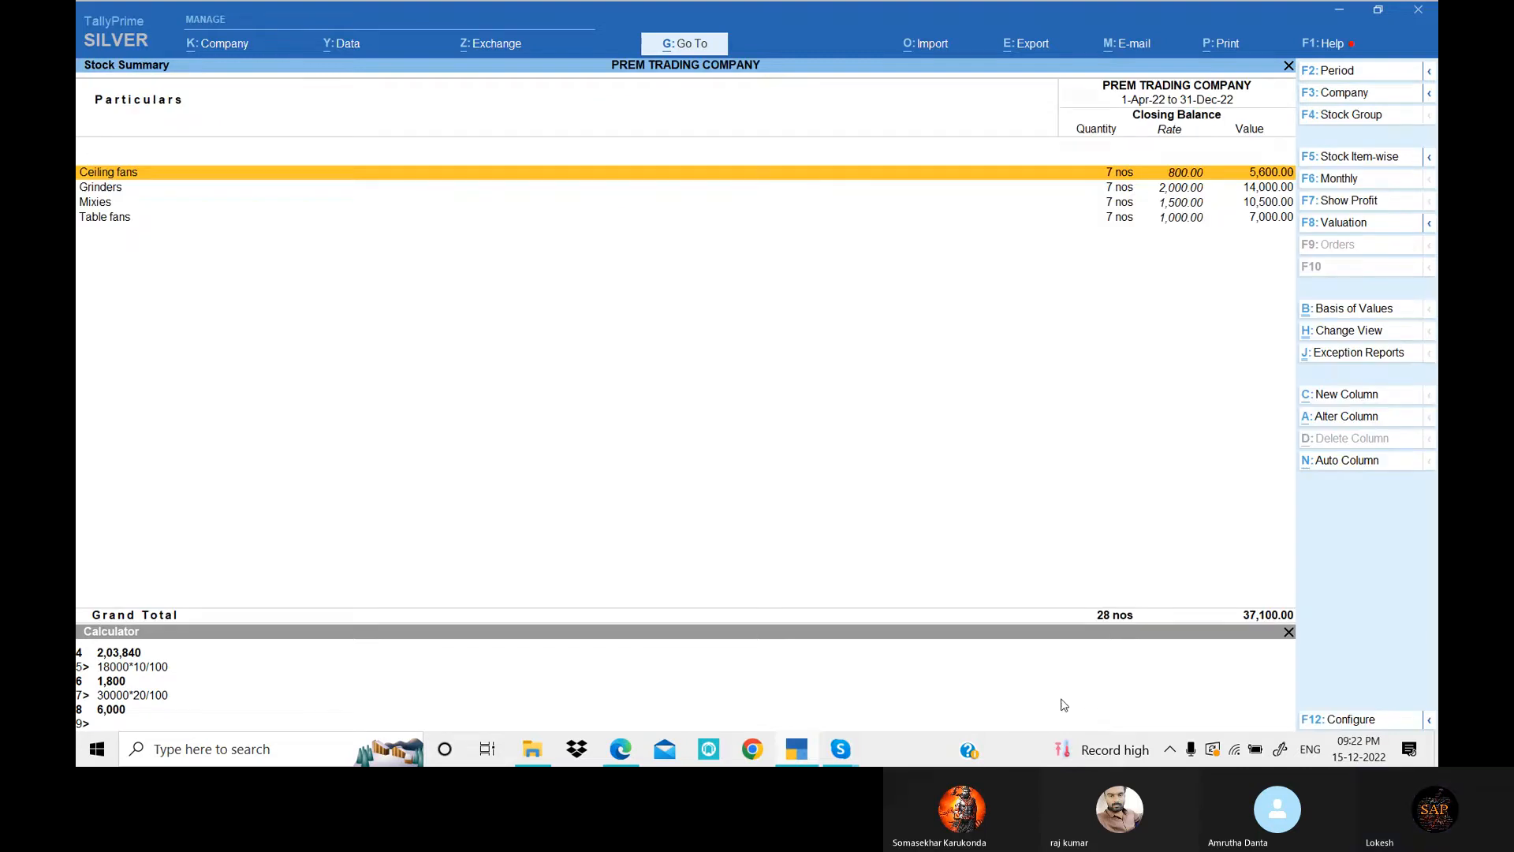
- Configure the Stock Summary to show goods inwards and goods outwards, both set to Yes
click(1343, 721)
key(Down)
key(Down)
key(Down)
key(Down)
key(Down)
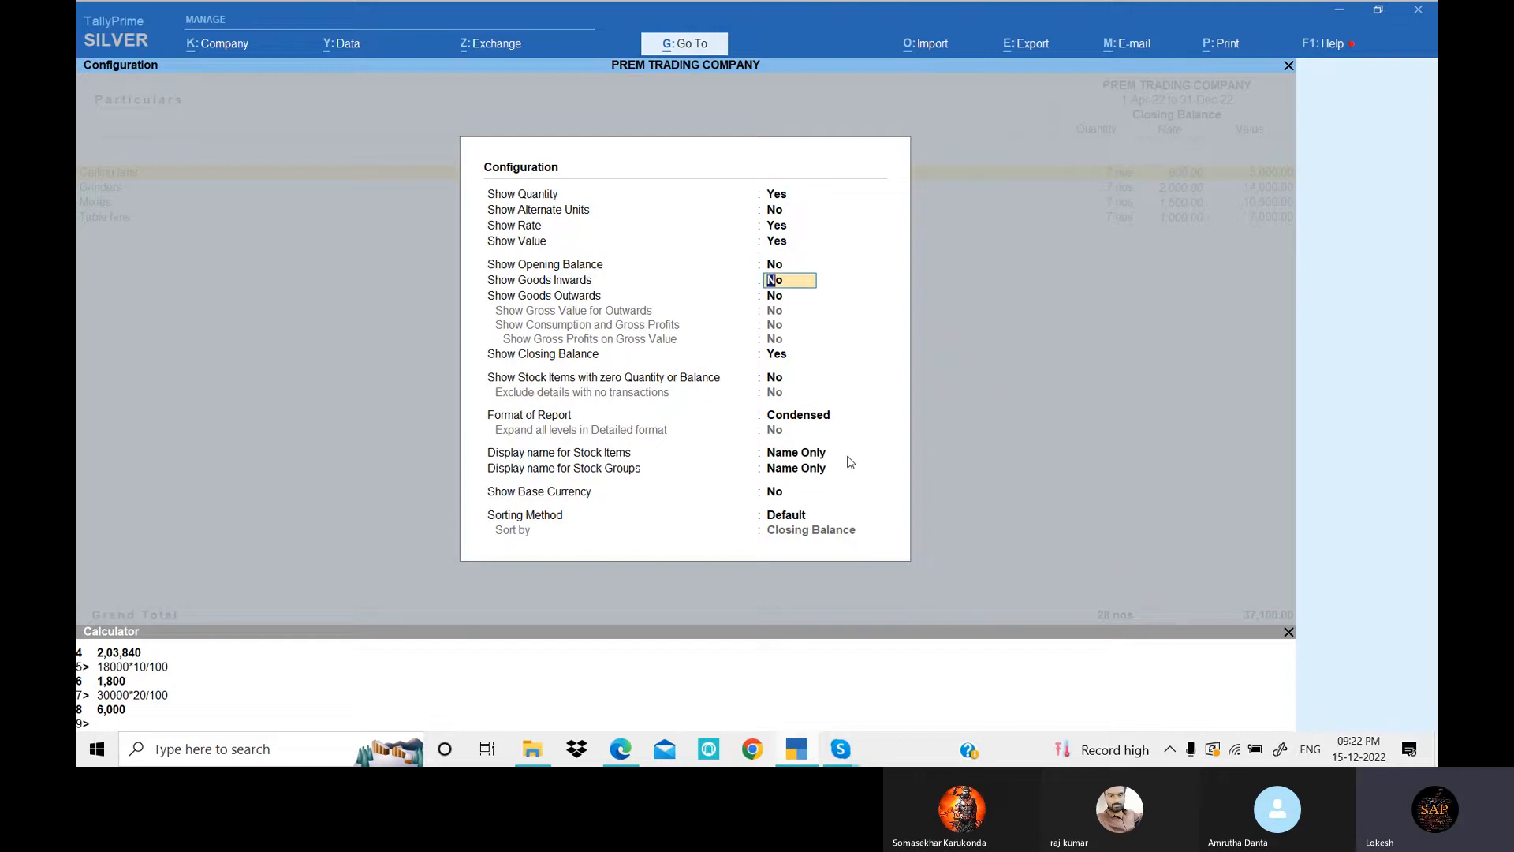
key(Return)
text(y)
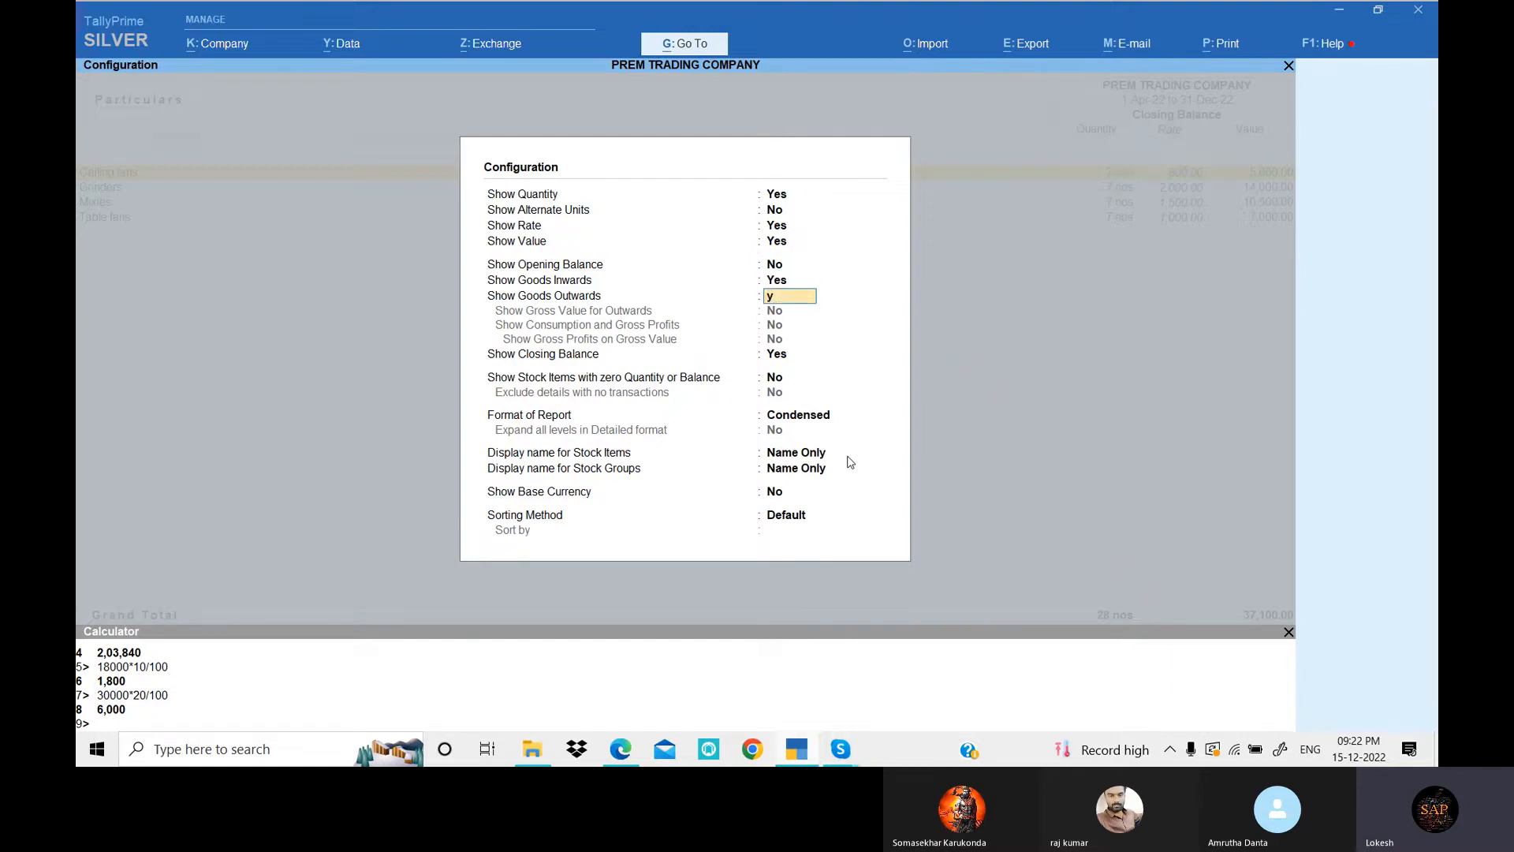
key(Return)
key(Return)
key(Return)
key(Return)
key(Return)
key(Return)
key(Return)
key(Return)
key(Return)
key(Return)
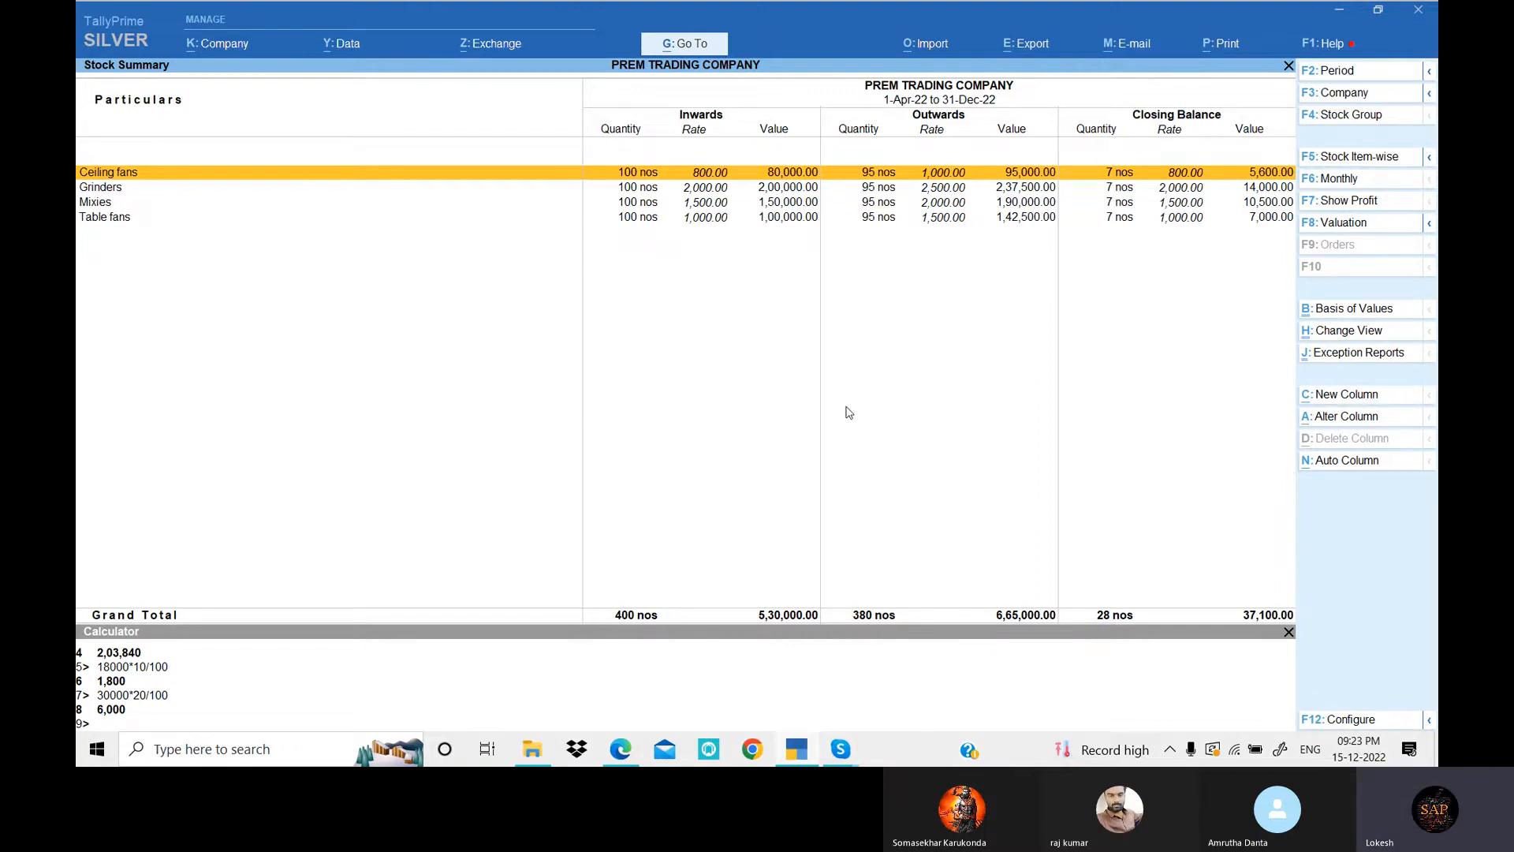
- Check the participants in the Skype call window and return to the Stock Summary in TallyPrime
click(840, 749)
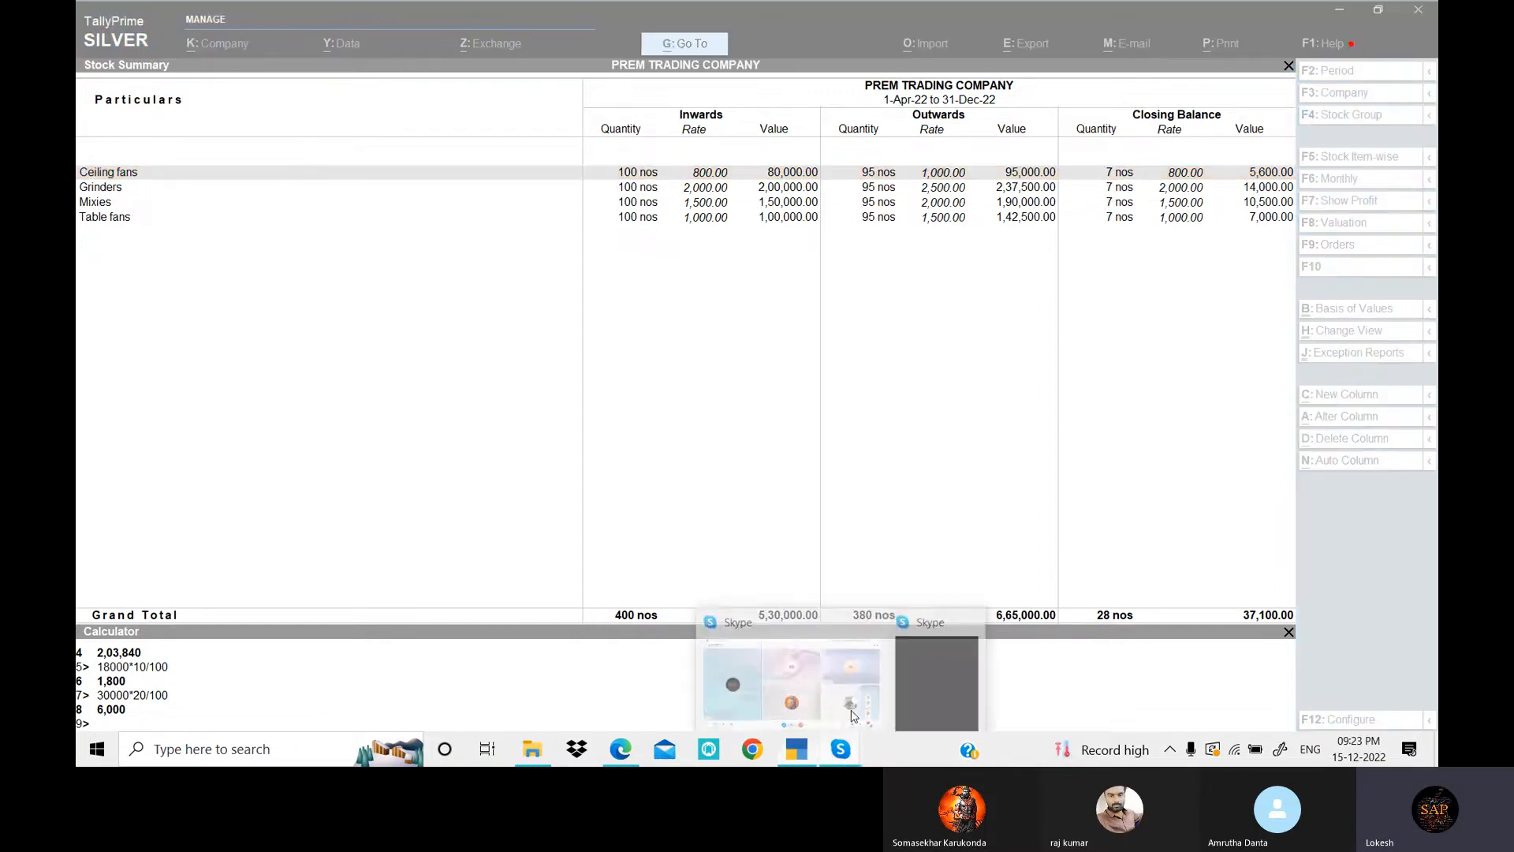
click(822, 656)
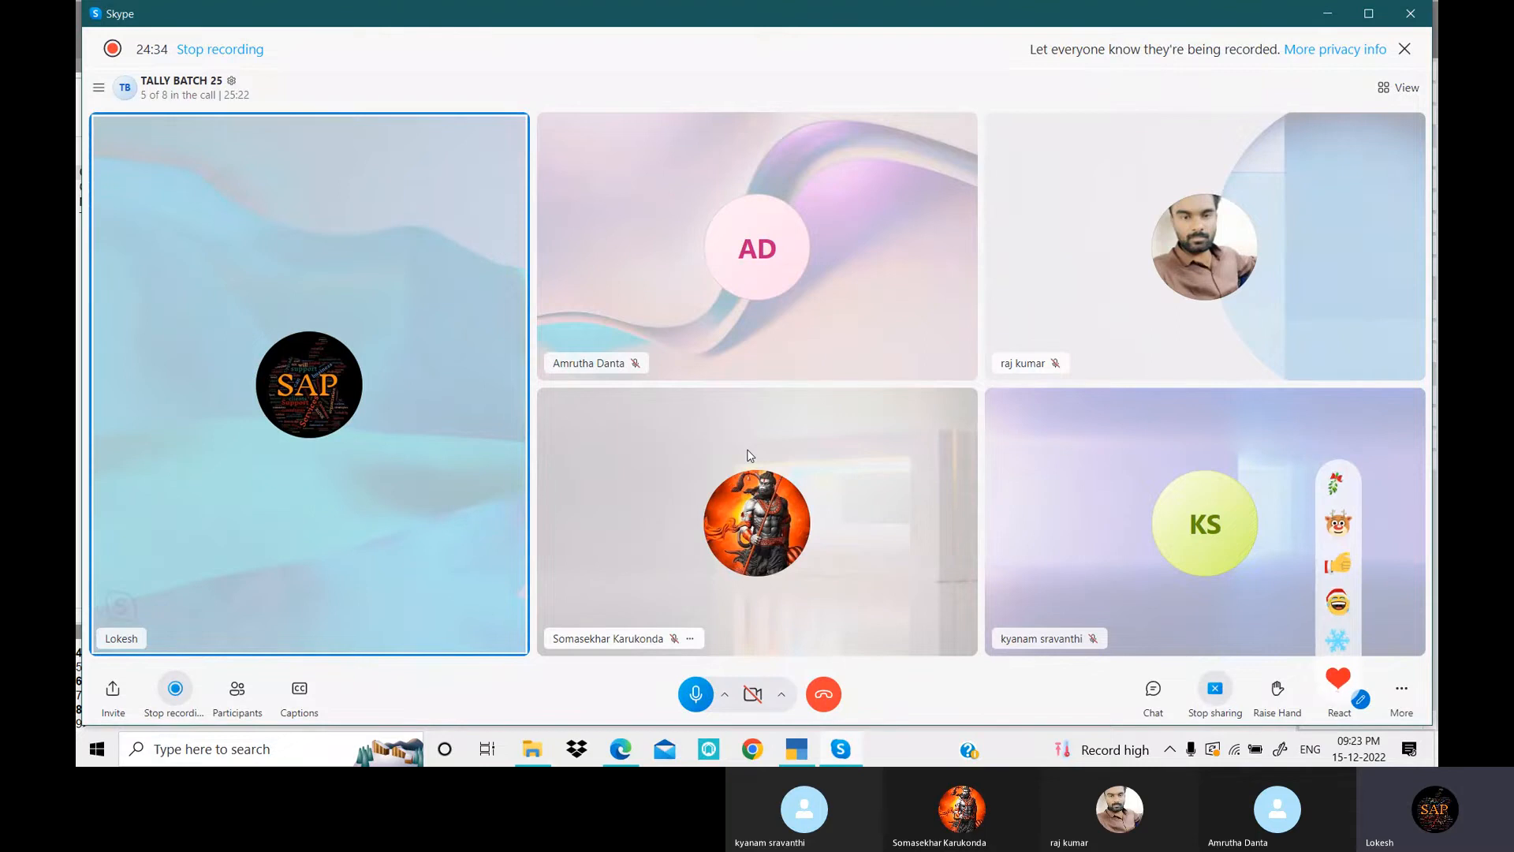
click(795, 750)
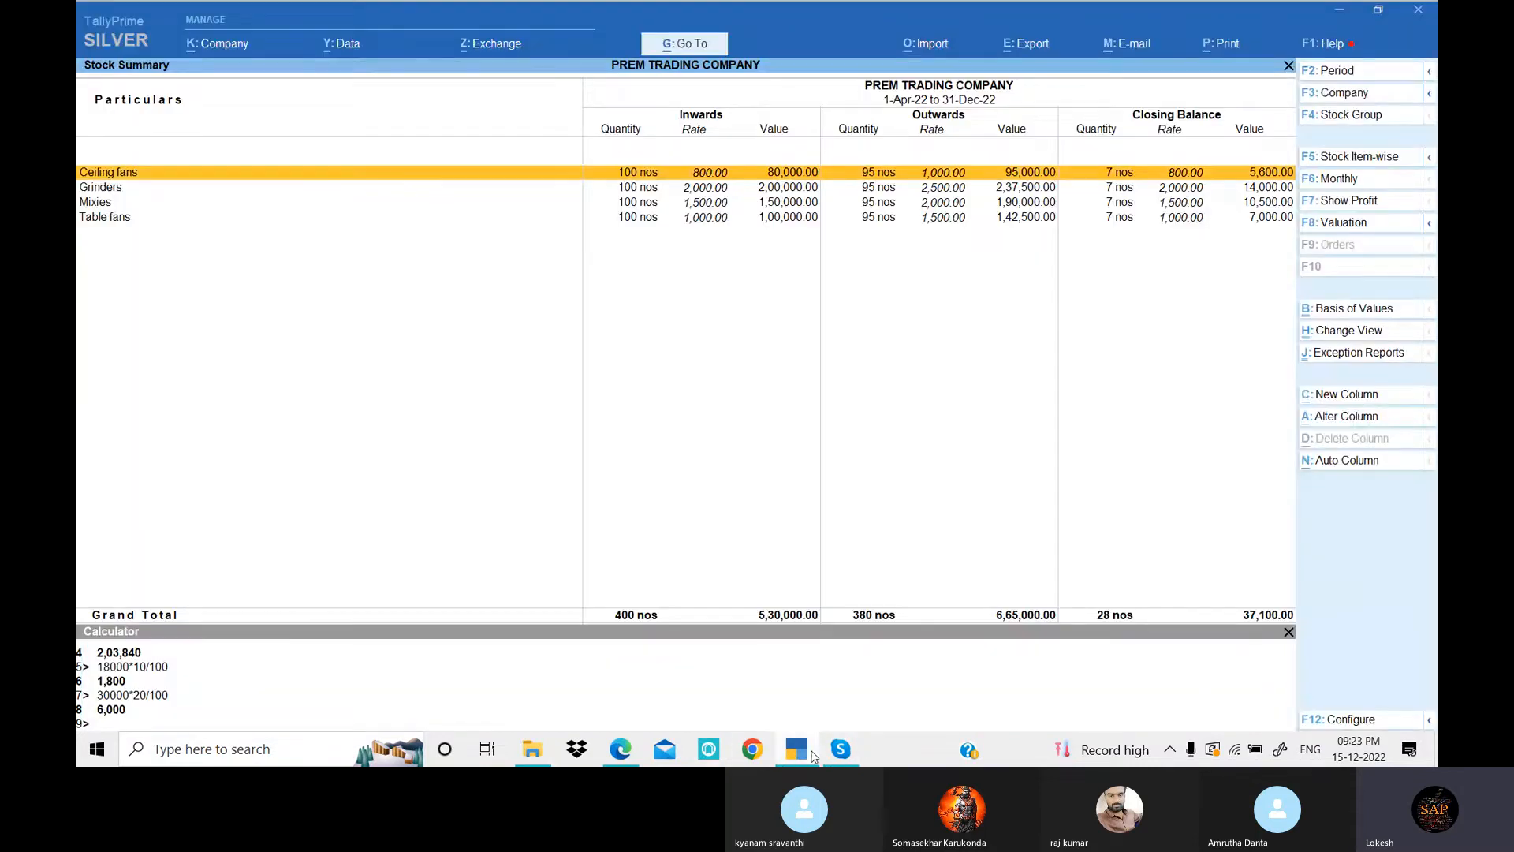
- Configure the Stock Summary to show the opening balance by setting Show Opening Balance to Yes
click(1338, 720)
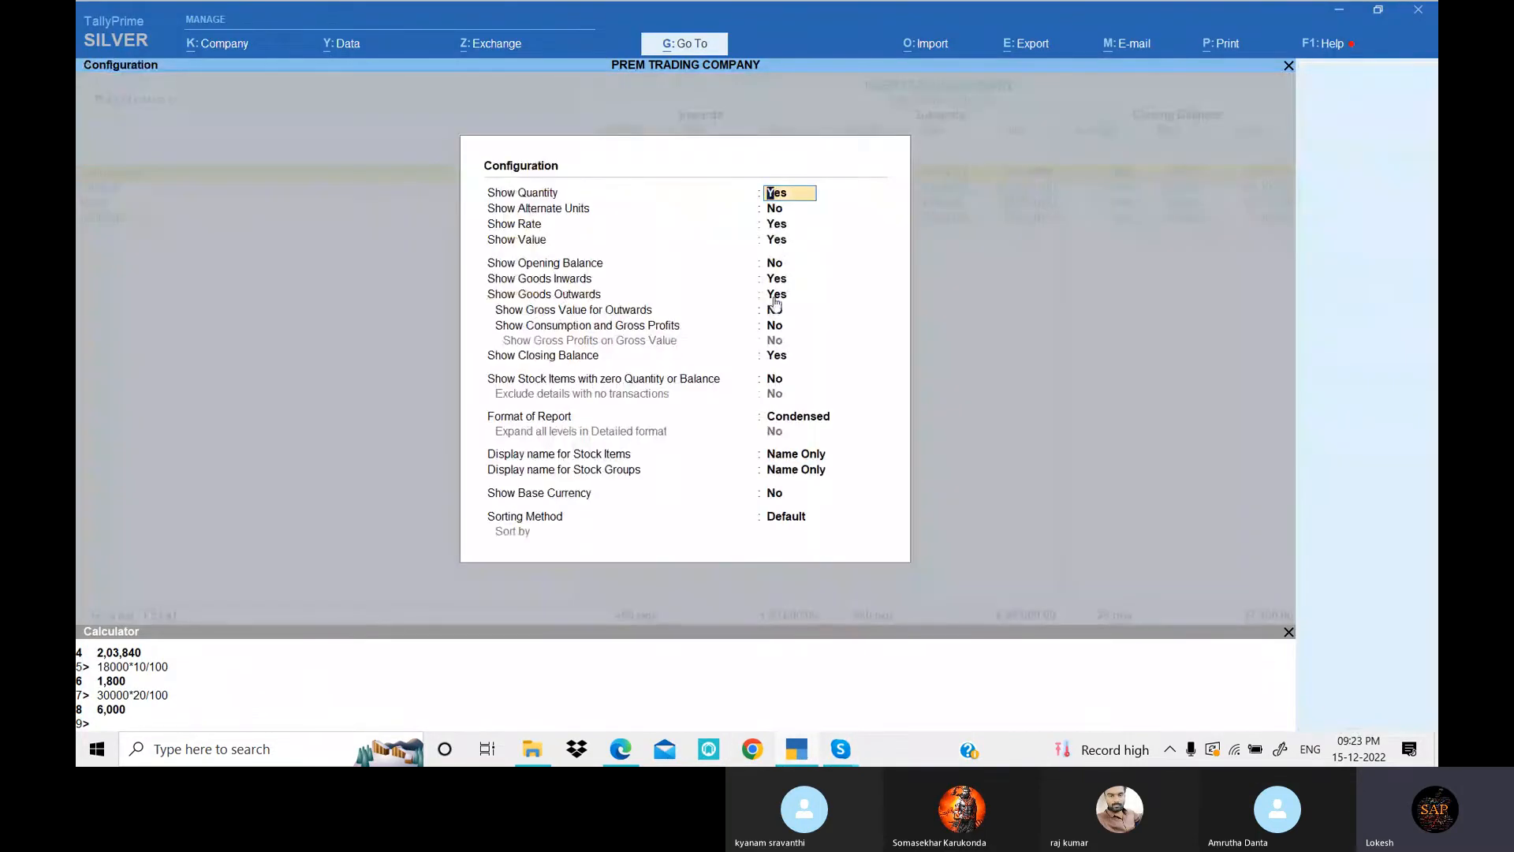
click(775, 268)
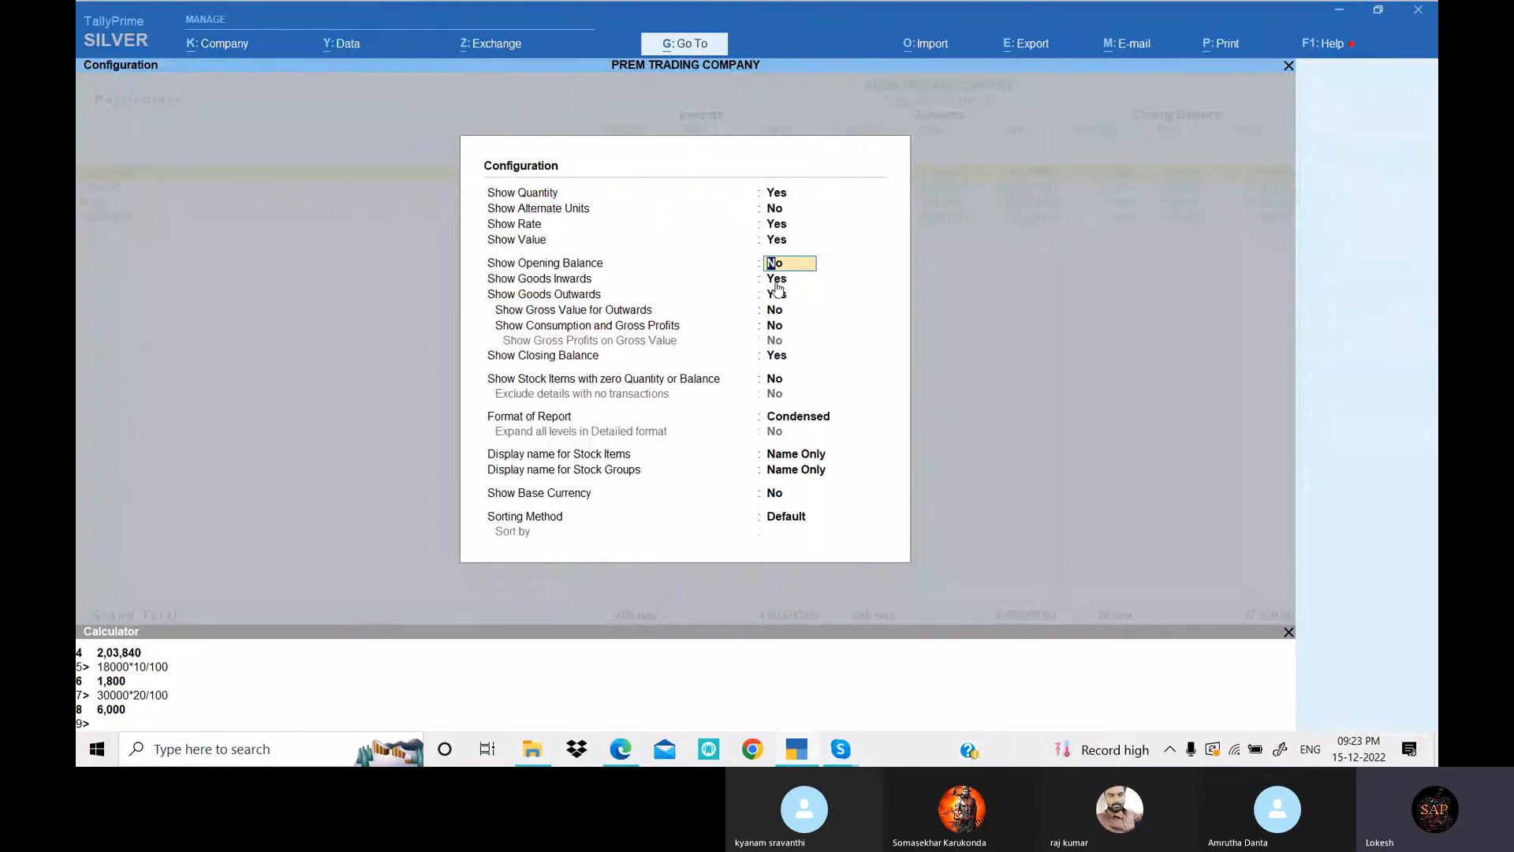
key(y)
key(Return)
key(Return)
key(Return)
key(Return)
key(Return)
key(Return)
key(Return)
key(Return)
key(Return)
key(Return)
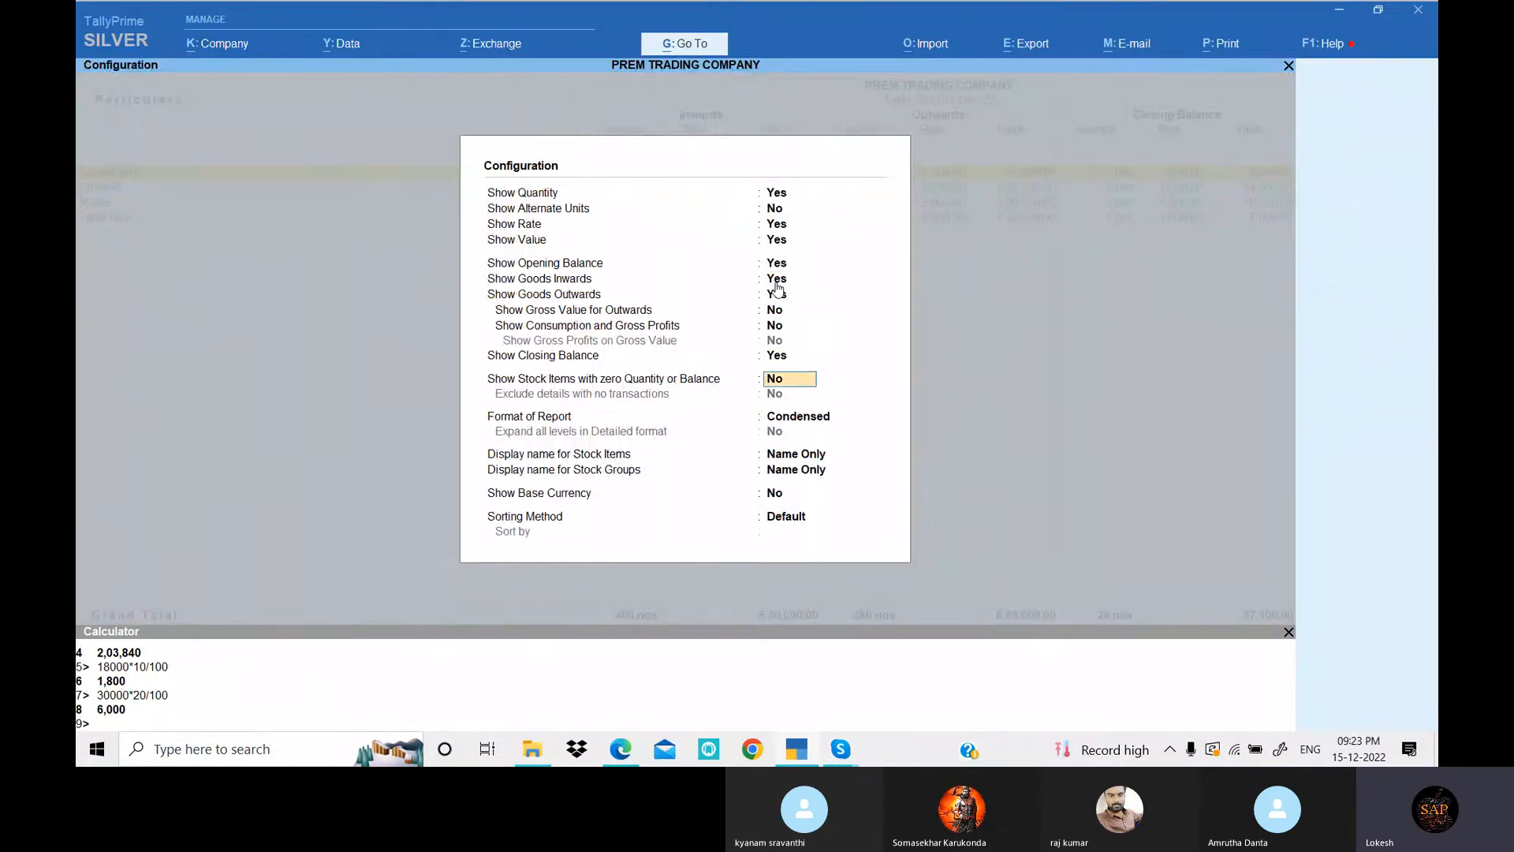
key(Return)
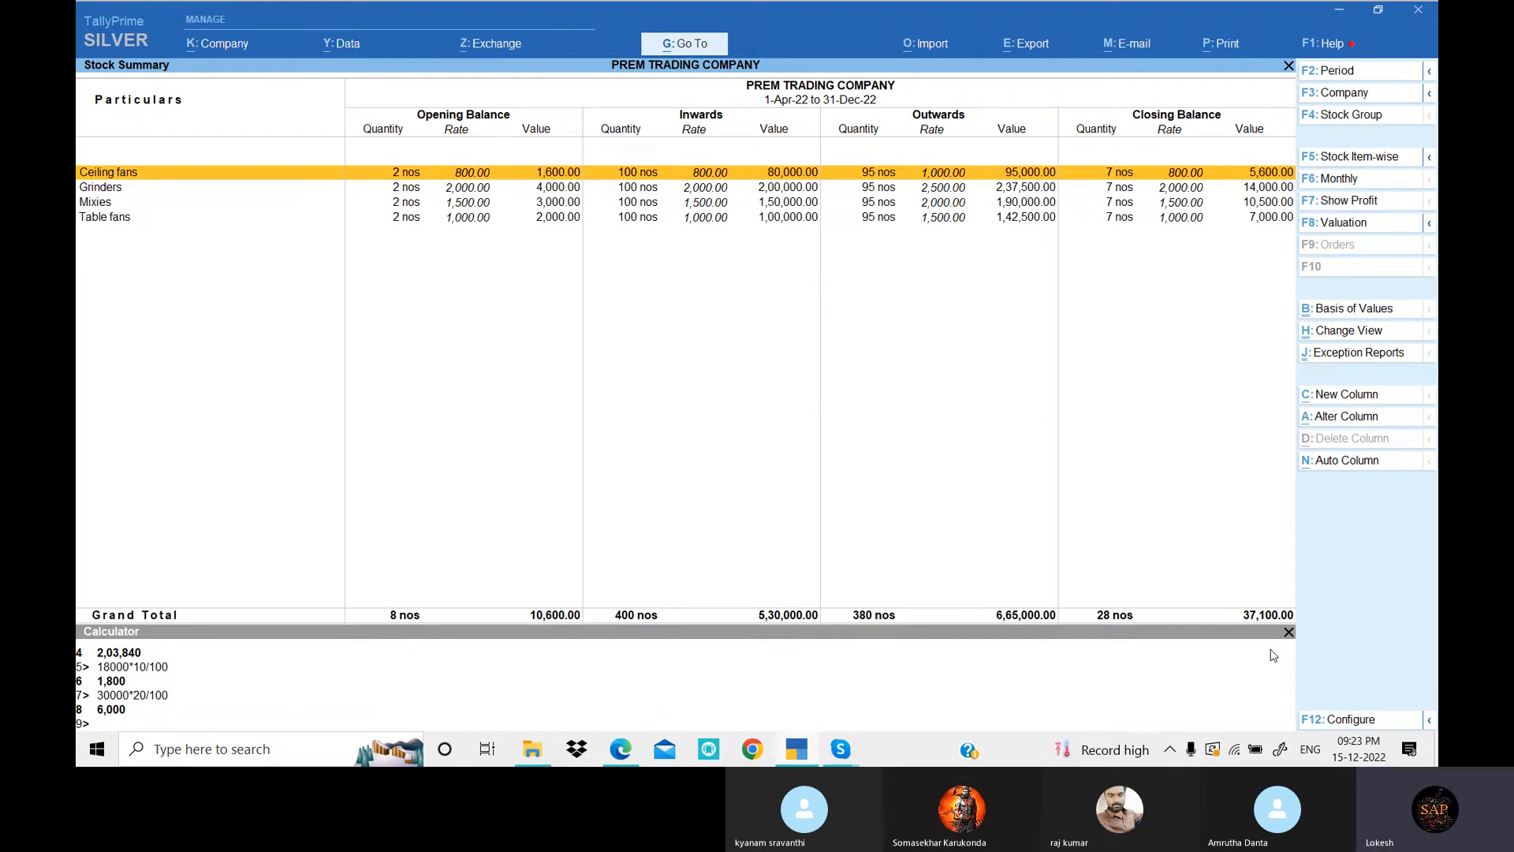
- Close the calculator pane and leave the Stock Summary for the Gateway of Tally
click(1289, 633)
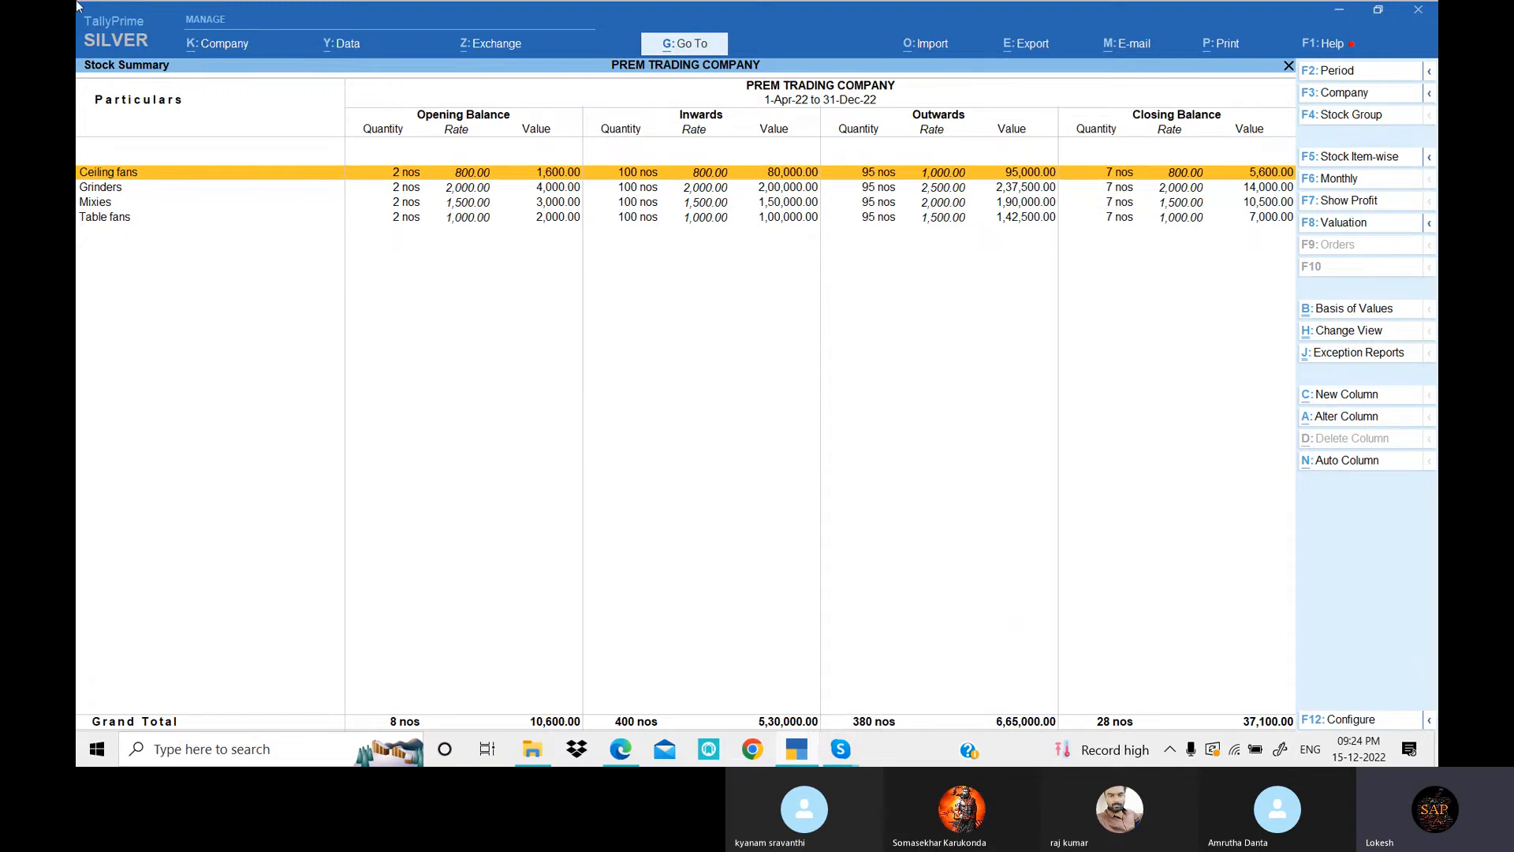
key(Escape)
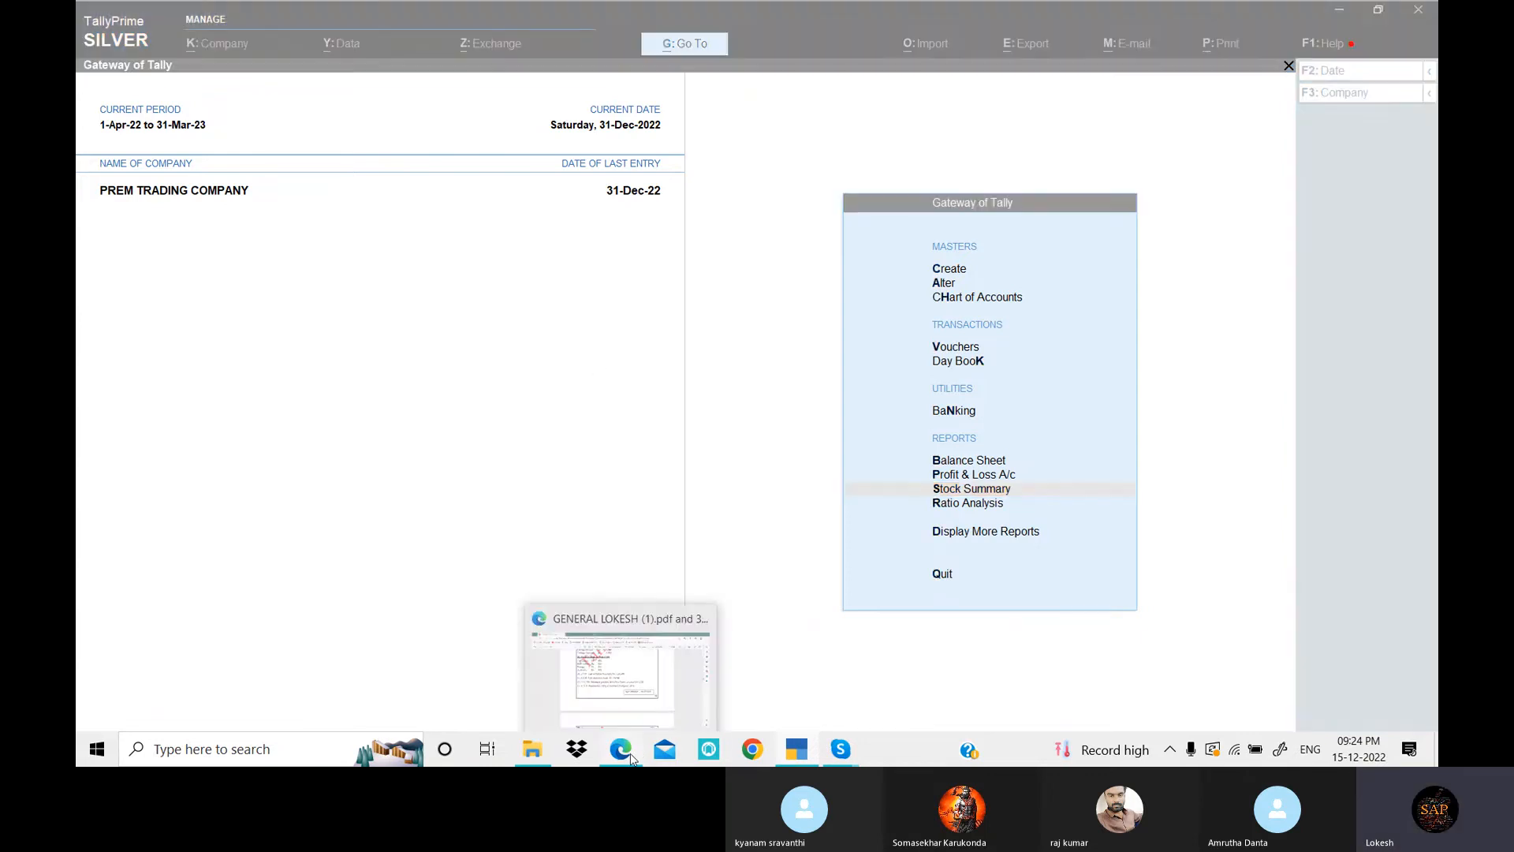
- Switch to the exercise PDF in Edge, review Problem 13 back to its opening balance sheet, and bring up the Skype call window
click(631, 758)
scroll(696, 362, down, 3)
scroll(696, 362, up, 5)
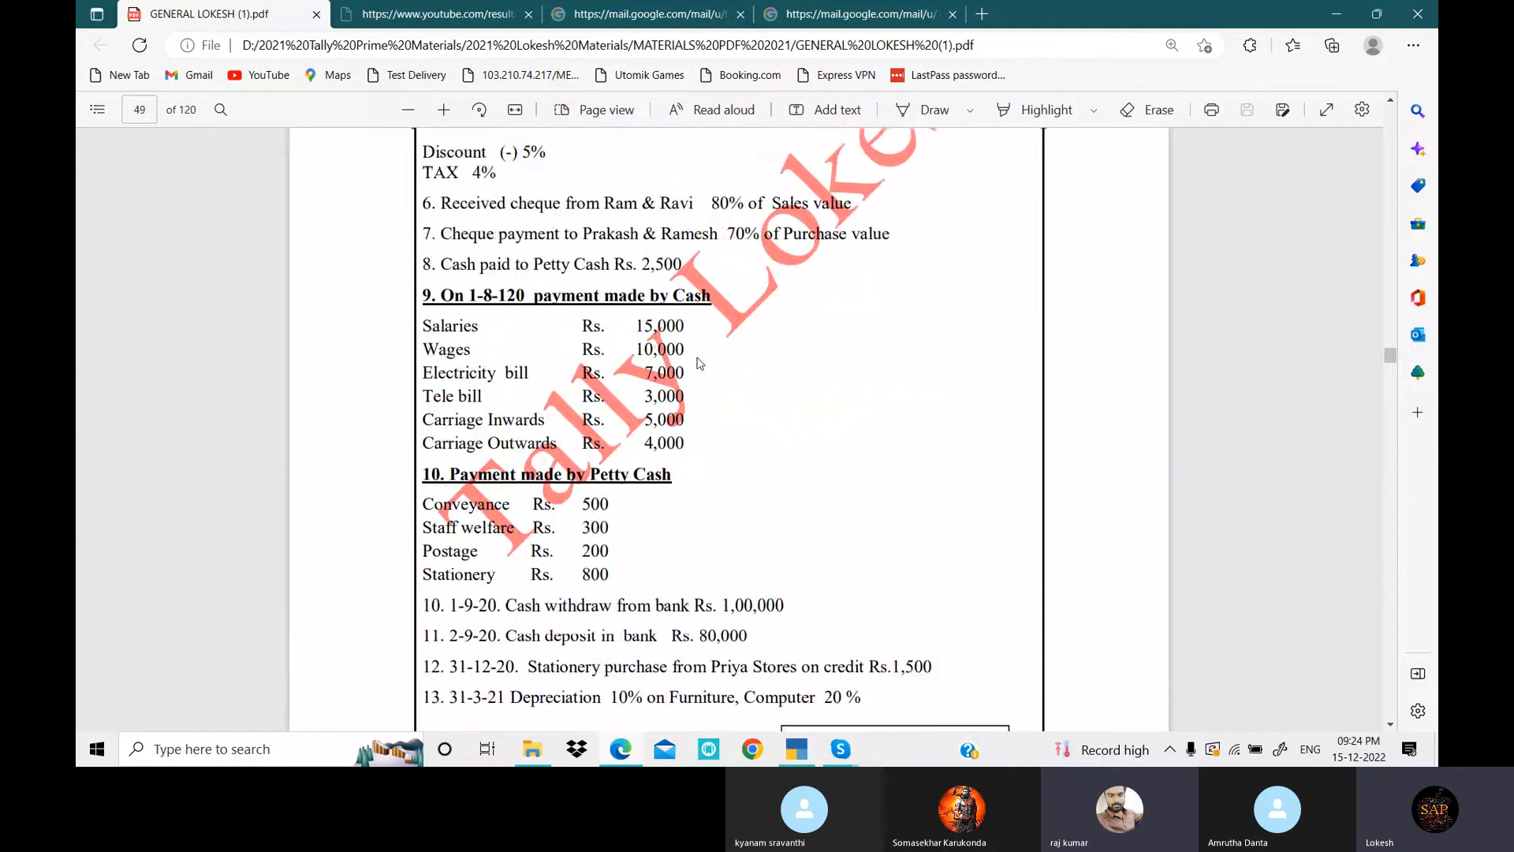
scroll(697, 363, up, 15)
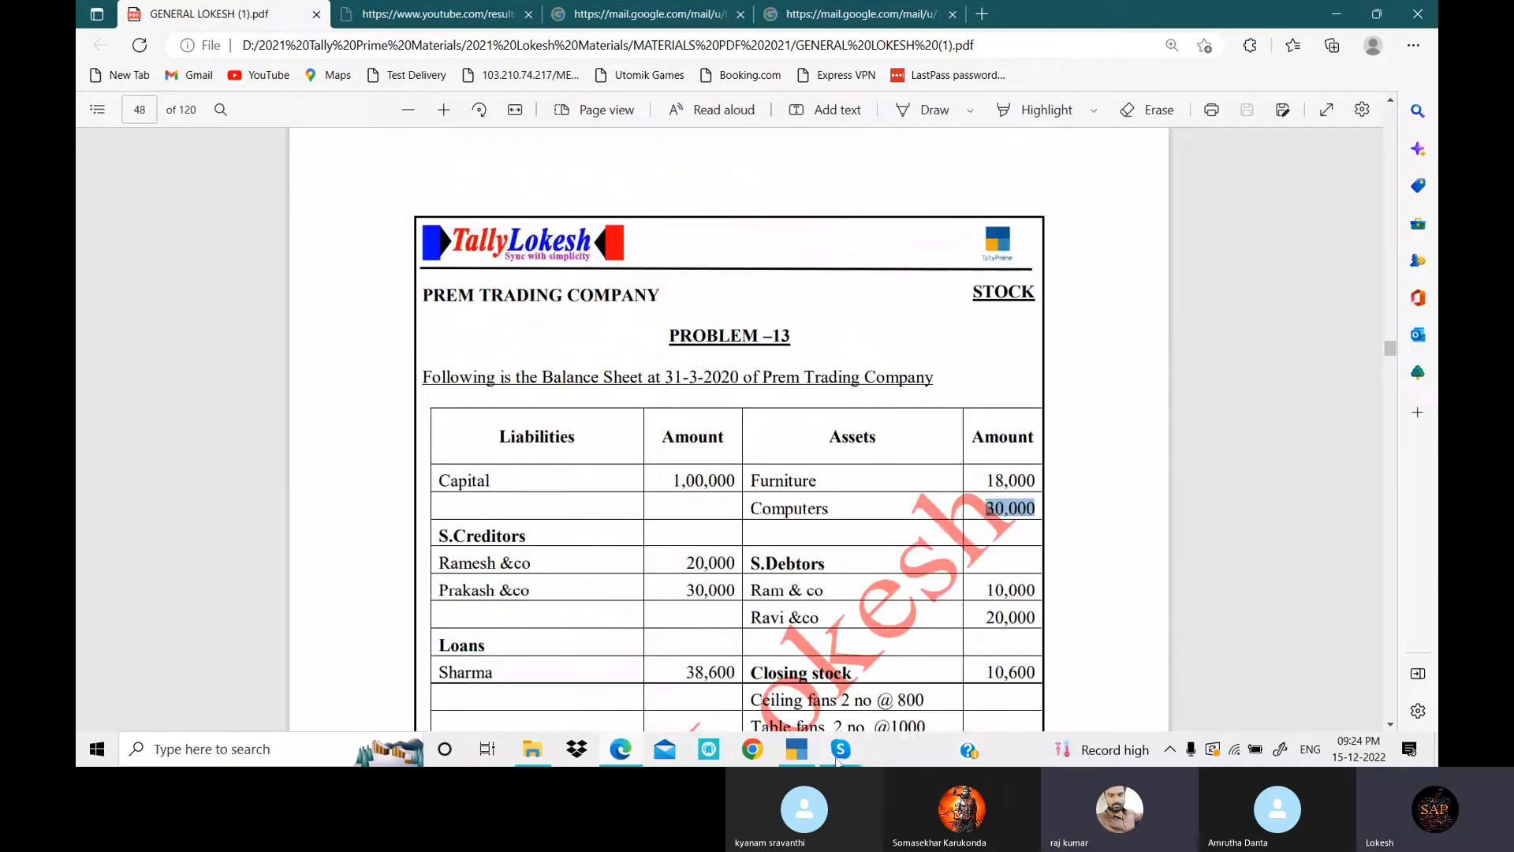
mouse_move(837, 758)
click(768, 647)
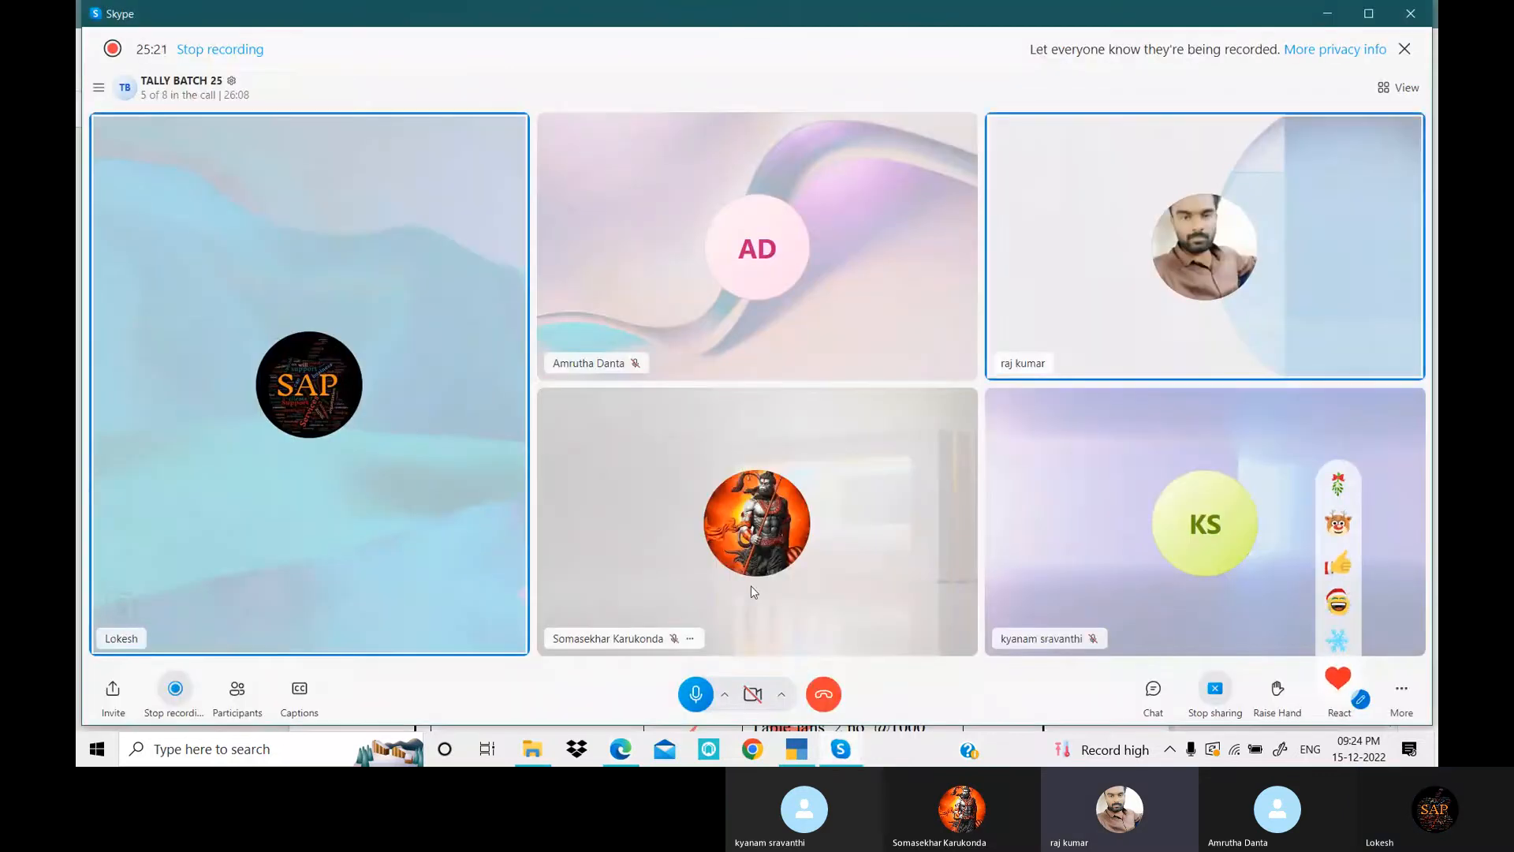